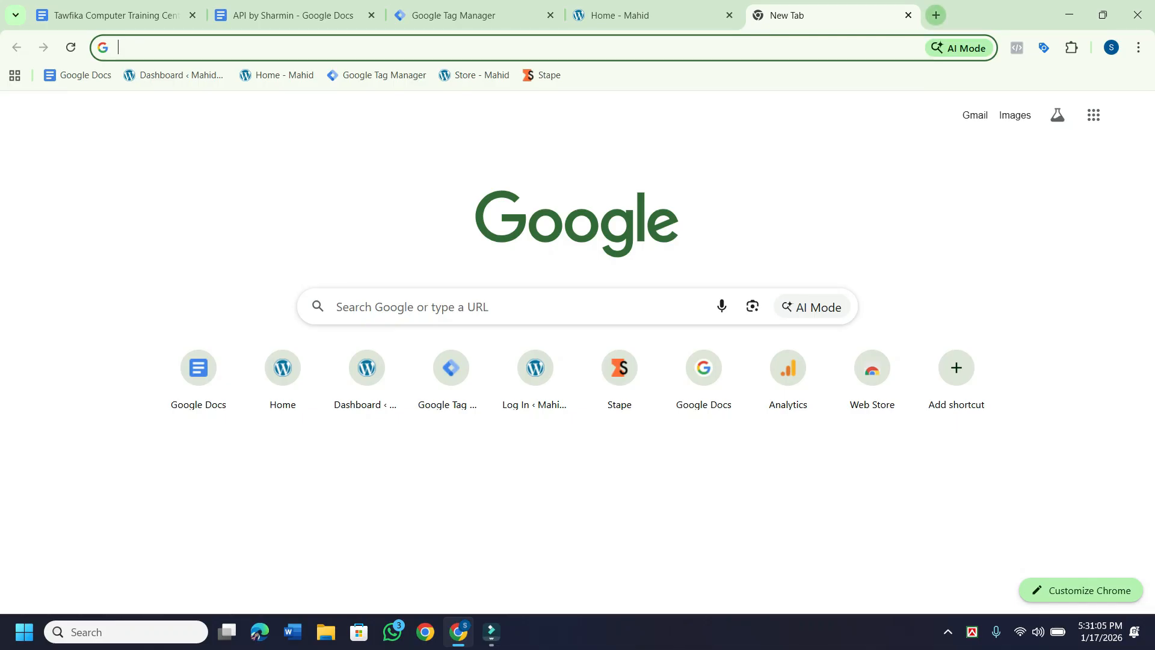
Open a new Chrome tab, rearrange the tabs, and switch to the Tawfika Computer Training Center doc.
key("ctrl+t")
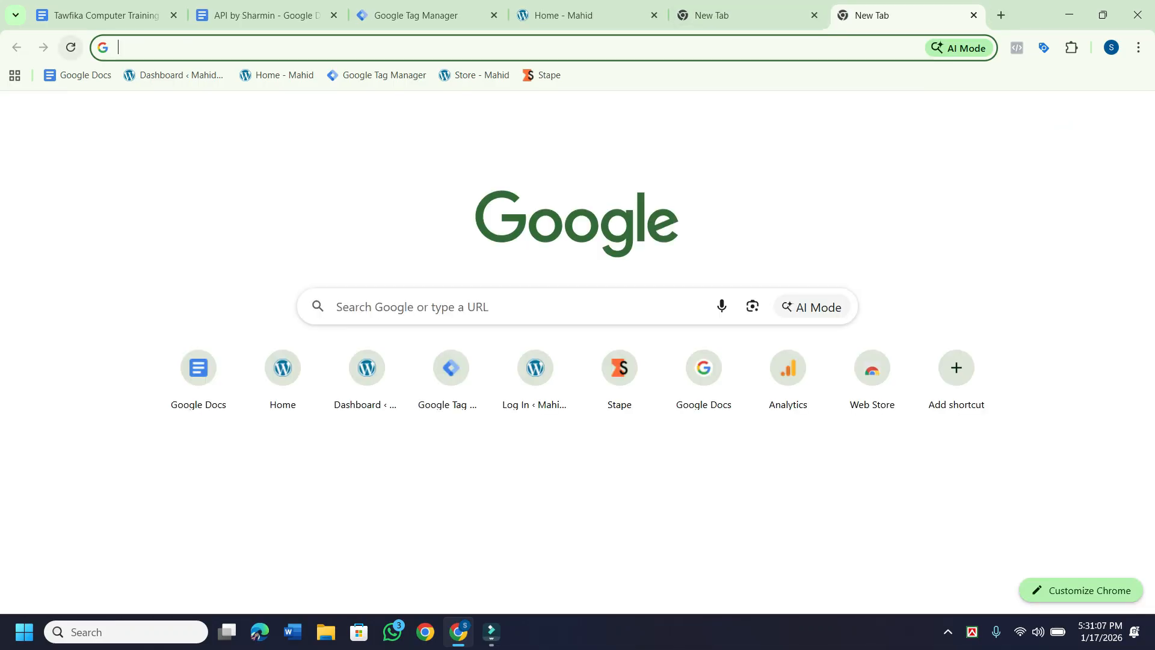
left_click_drag(102, 15, 313, 15)
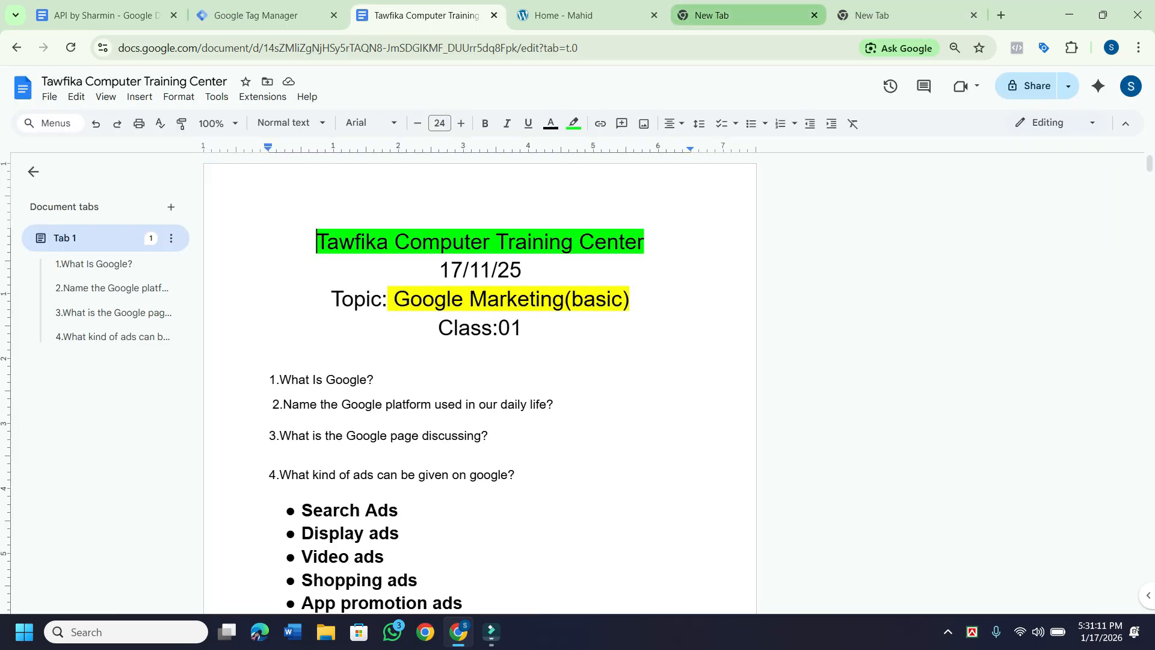
left_click_drag(745, 15, 108, 15)
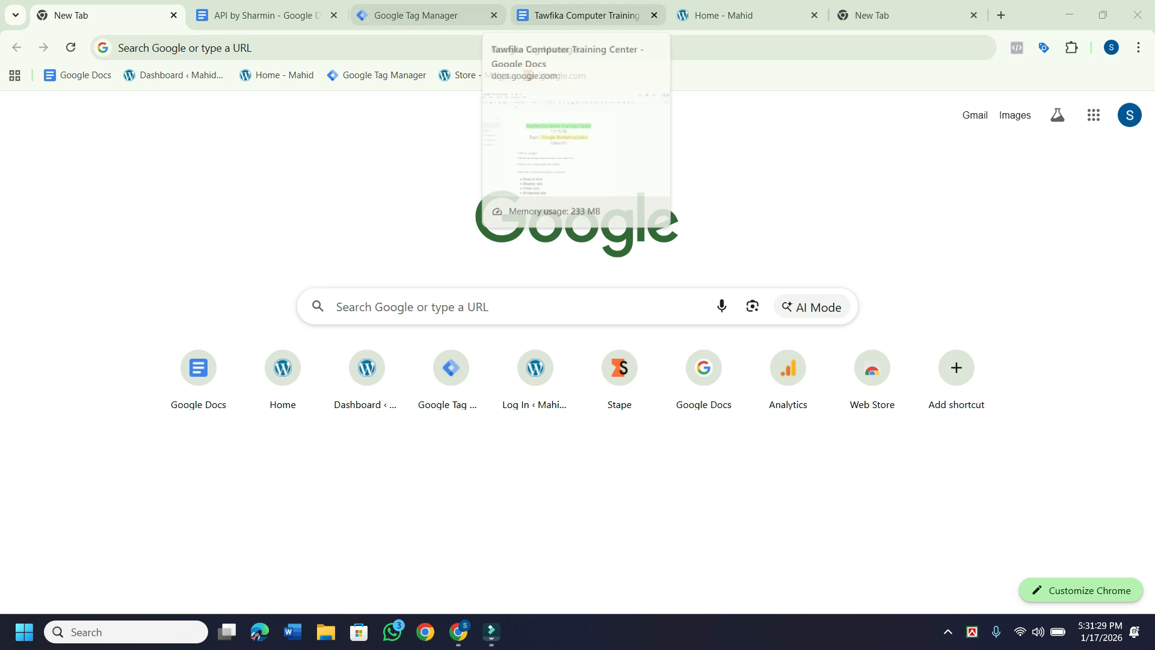
left_click(587, 15)
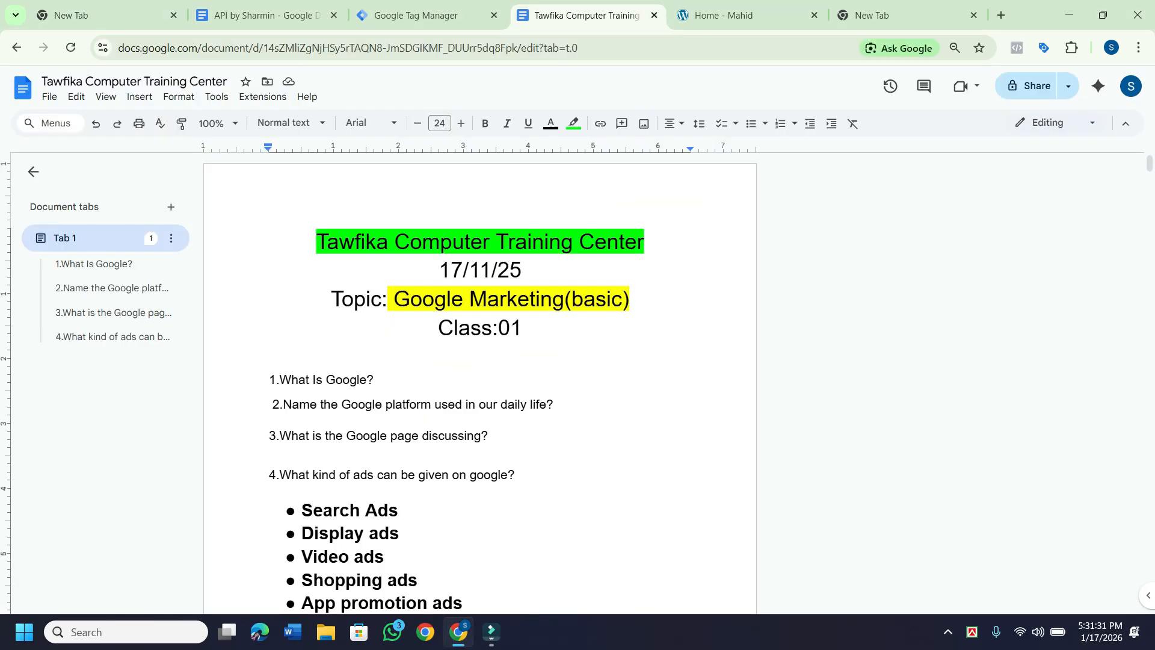
At the end of the notes, add an empty line below the Server Site & Fiverr heading.
scroll(480, 385, "down", 20)
scroll(480, 385, "down", 20)
scroll(480, 385, "down", 20)
scroll(480, 385, "up", 10)
scroll(480, 385, "down", 6)
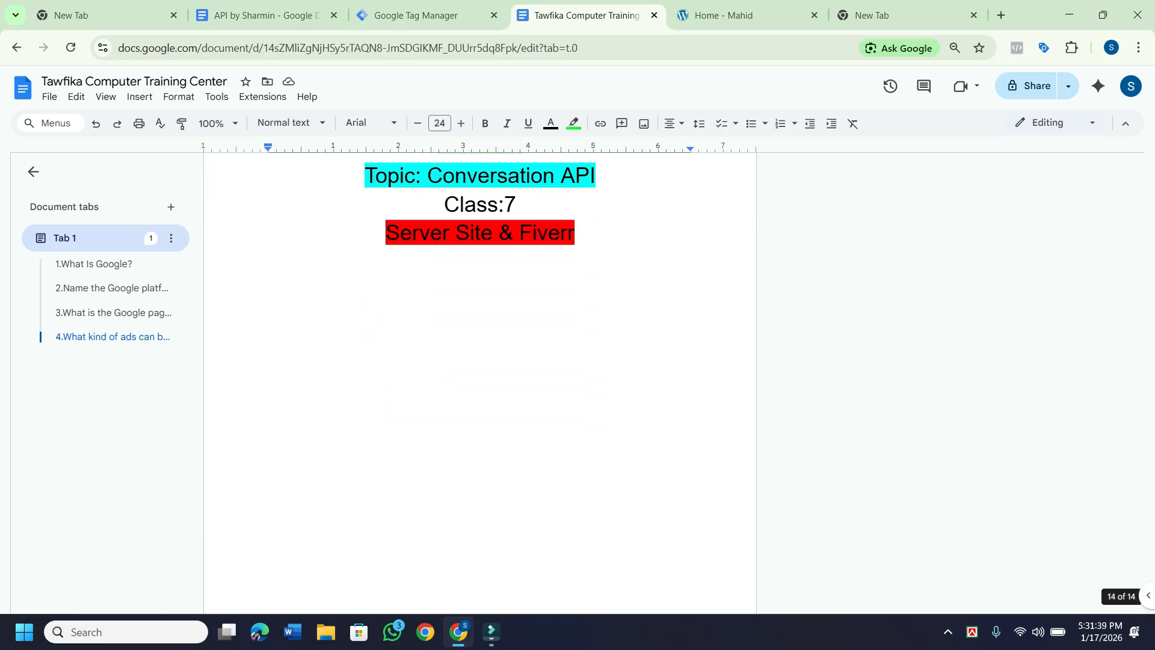
left_click(268, 259)
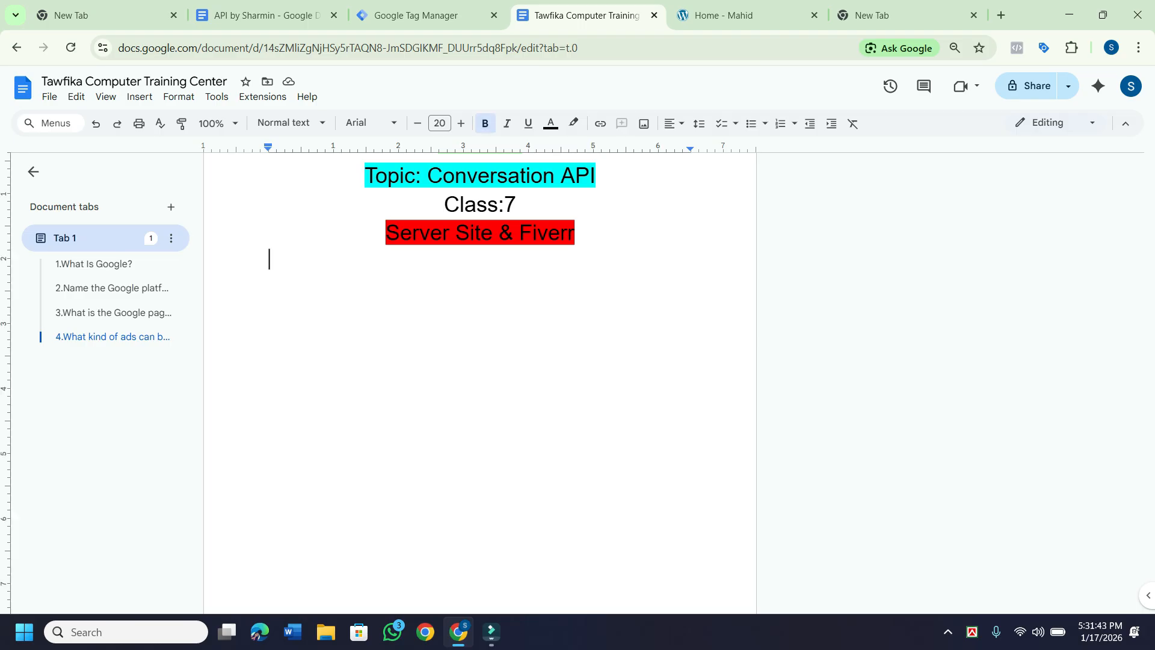
key("Return")
Change the heading date from 15/01/26 to 17/01/26 and Class:7 to Class:8.
scroll(480, 300, "up", 2)
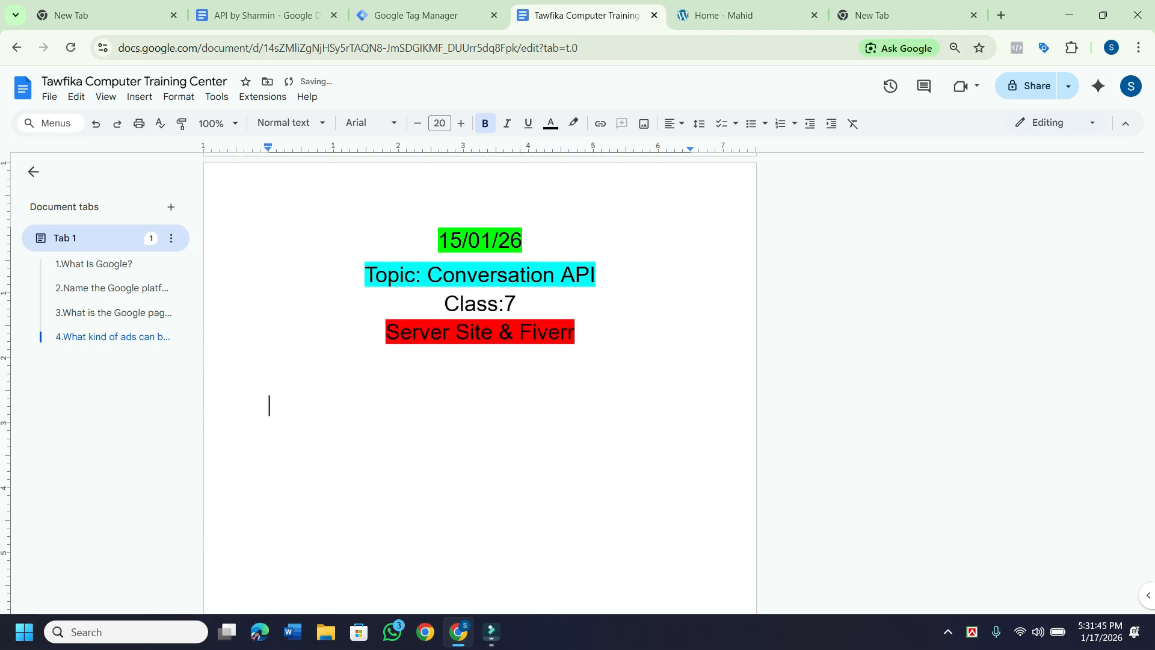
left_click(462, 241)
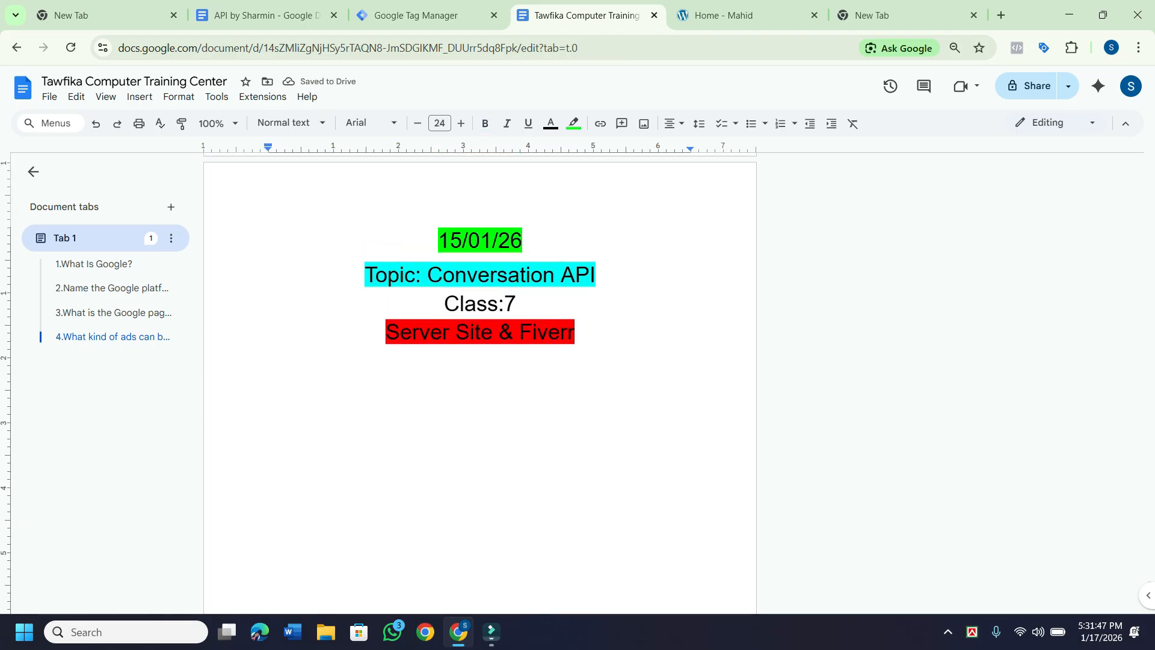
key("BackSpace")
type("7")
left_click(268, 406)
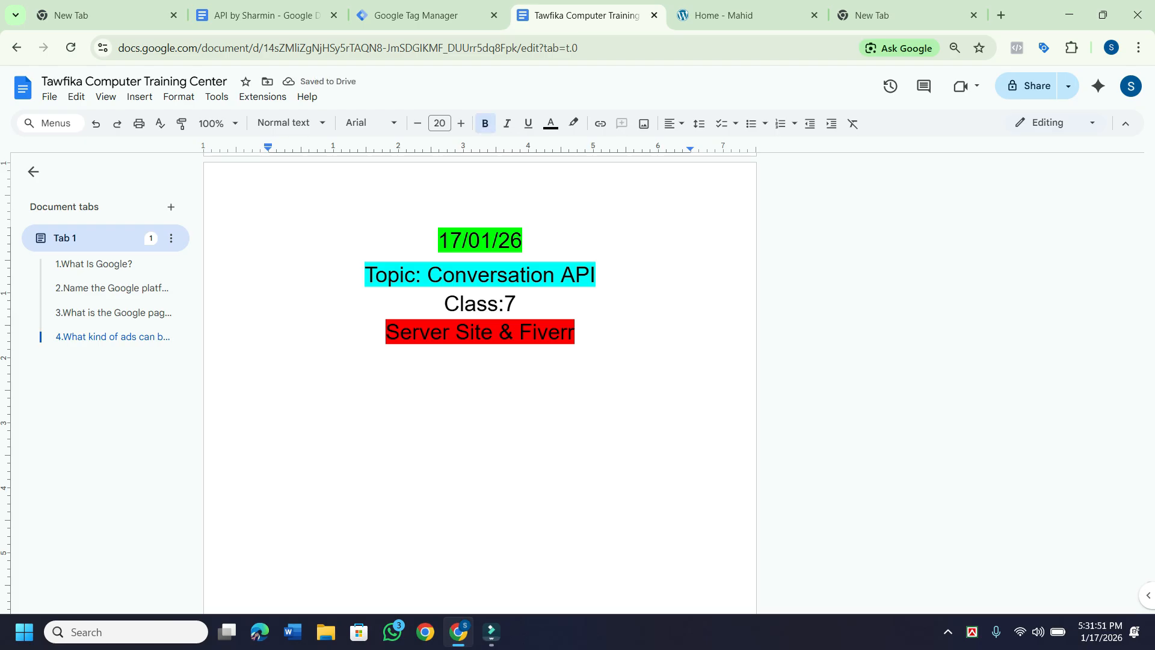
left_click(517, 304)
key("BackSpace")
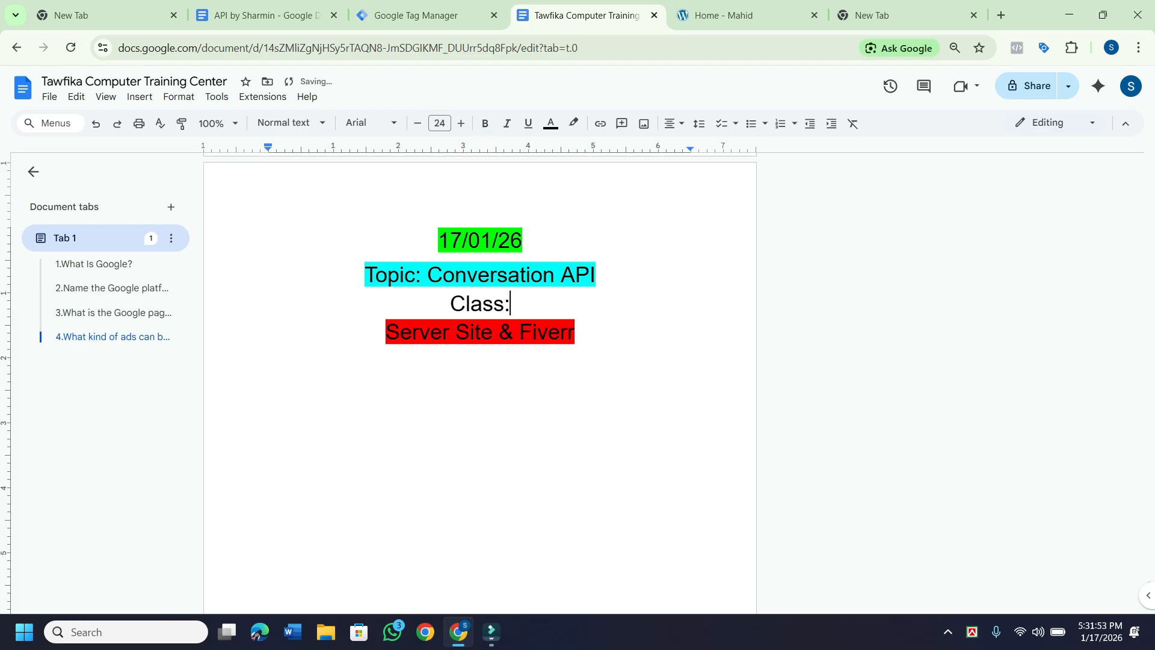
type("8")
scroll(479, 385, "down", 1)
left_click(269, 331)
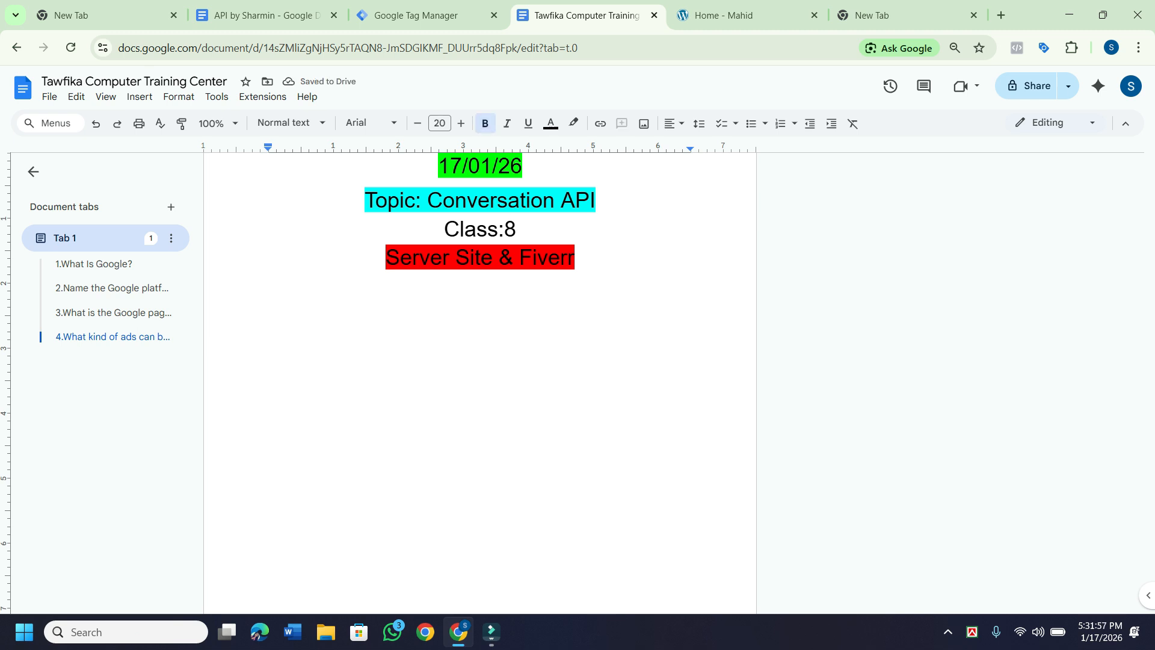
Copy list item 5, 'Server container connect Website(word press)', from the previous class notes.
type("Google Analytics Account Access Analytics GA4 Connect GTM Stape . io  Account Create Server container connect Website(word press)")
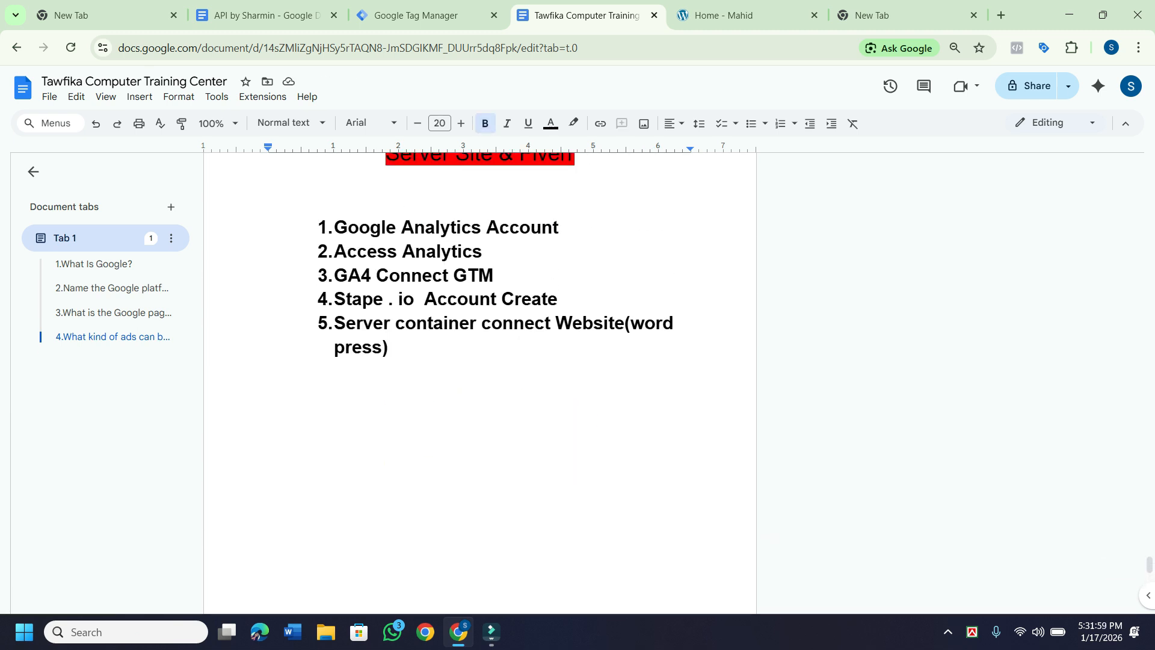
scroll(481, 361, "down", 1)
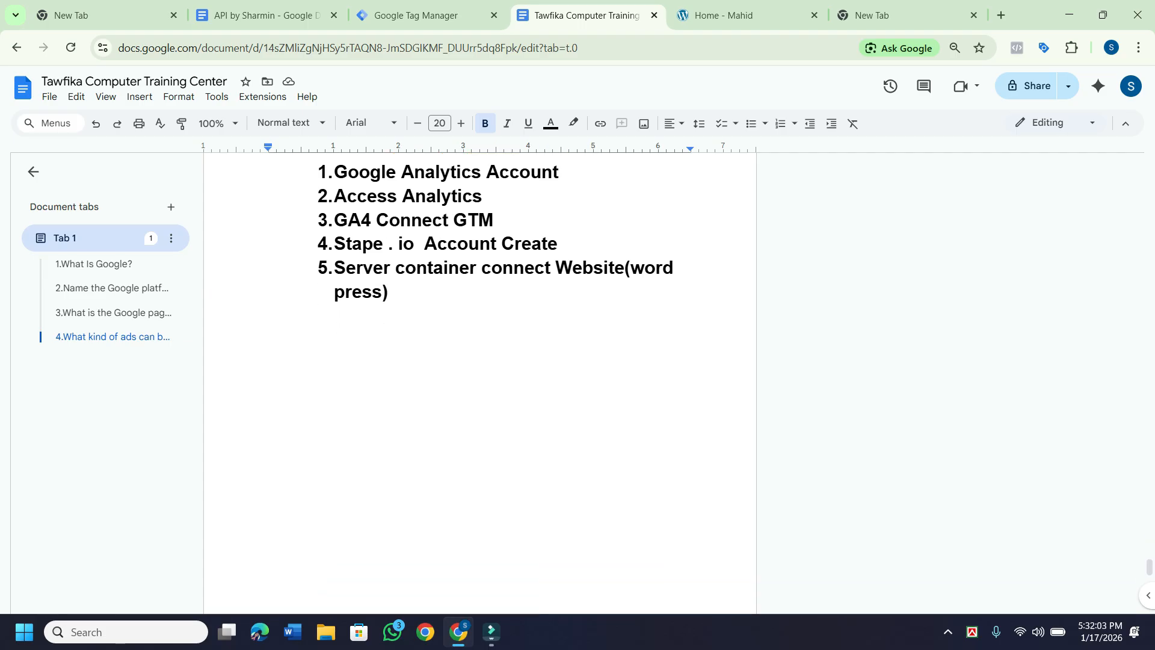
left_click_drag(335, 268, 399, 293)
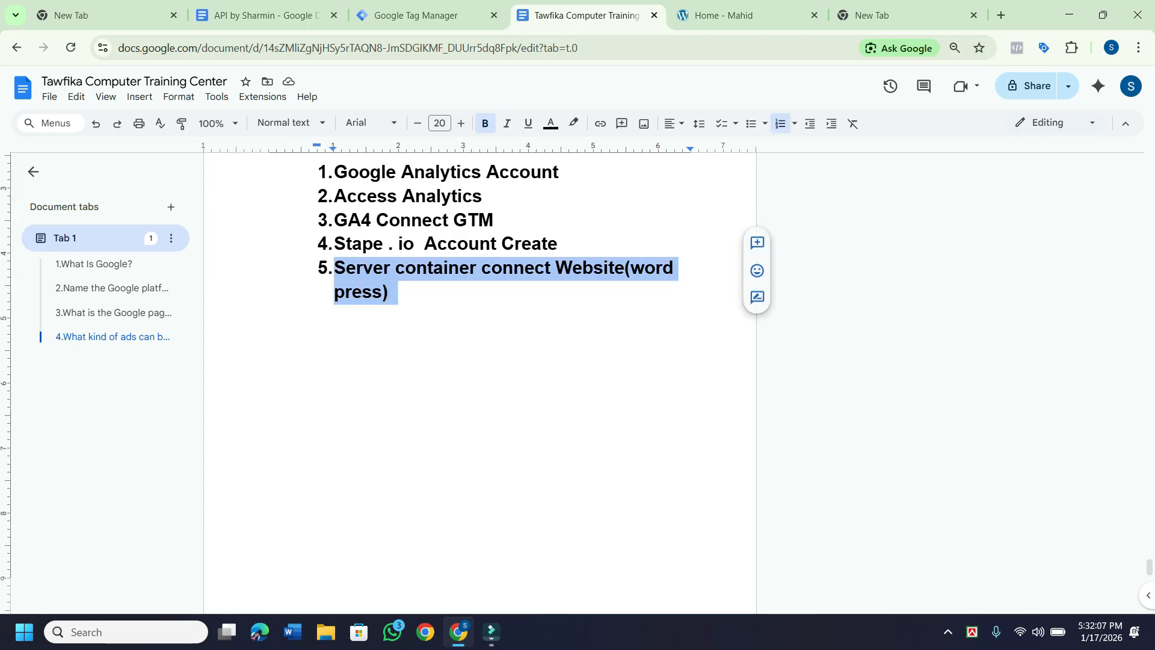
right_click(362, 291)
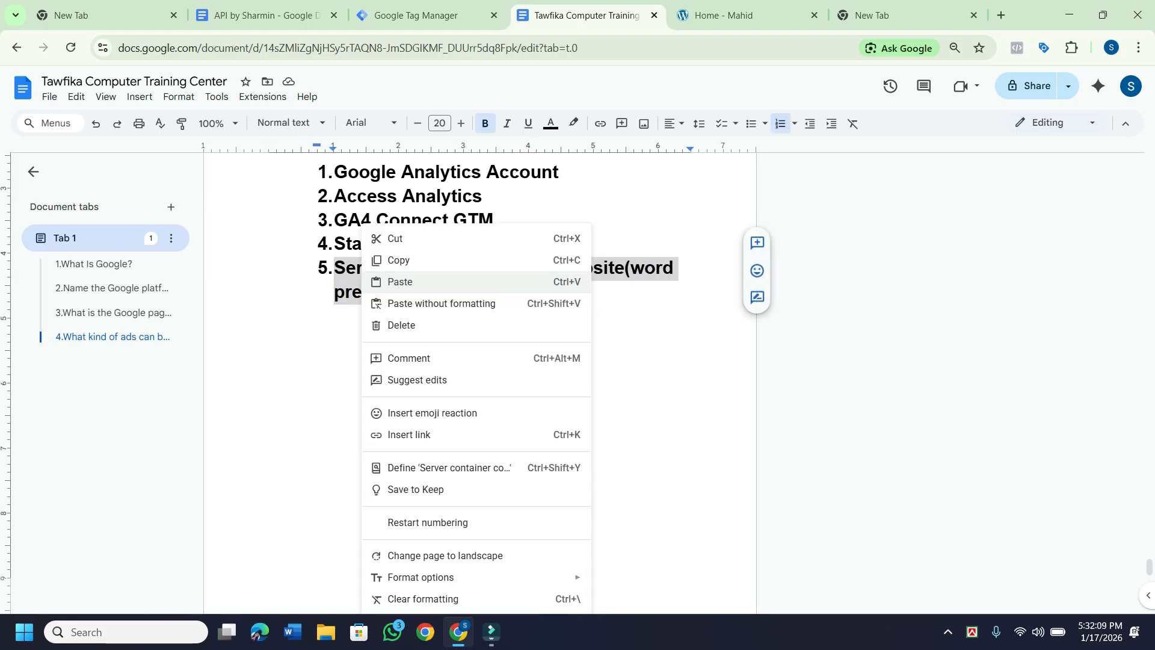
left_click(398, 259)
Paste it as item 6 under the Class:8 heading, then move the Tag Manager tab right.
scroll(479, 361, "up", 15)
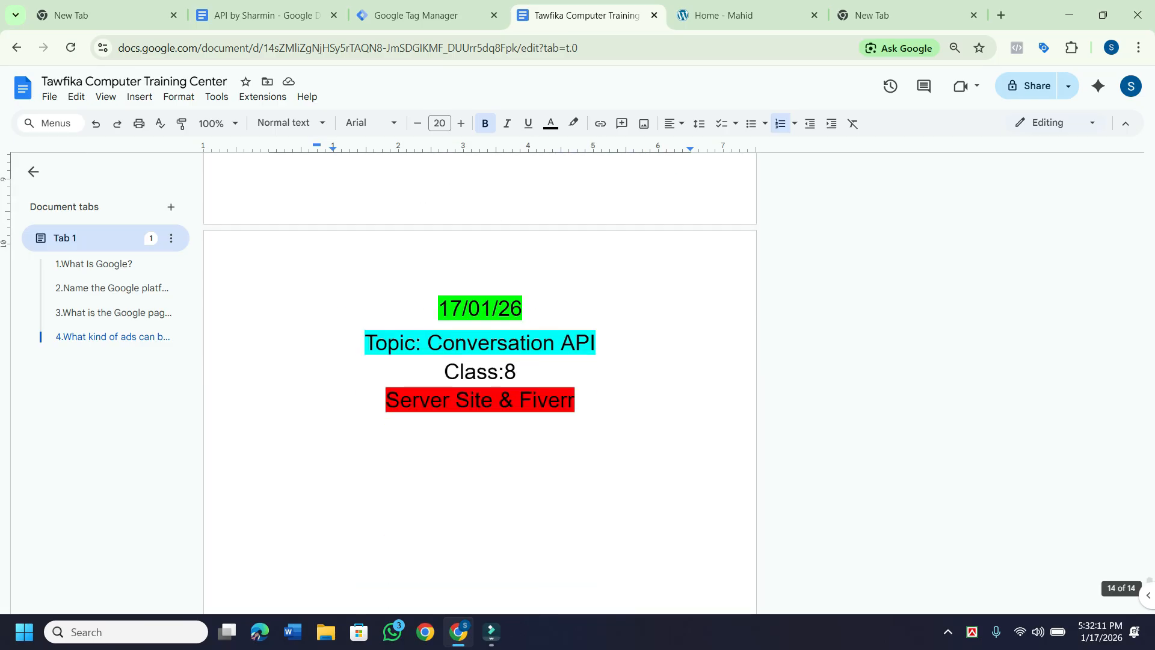
scroll(479, 361, "up", 2)
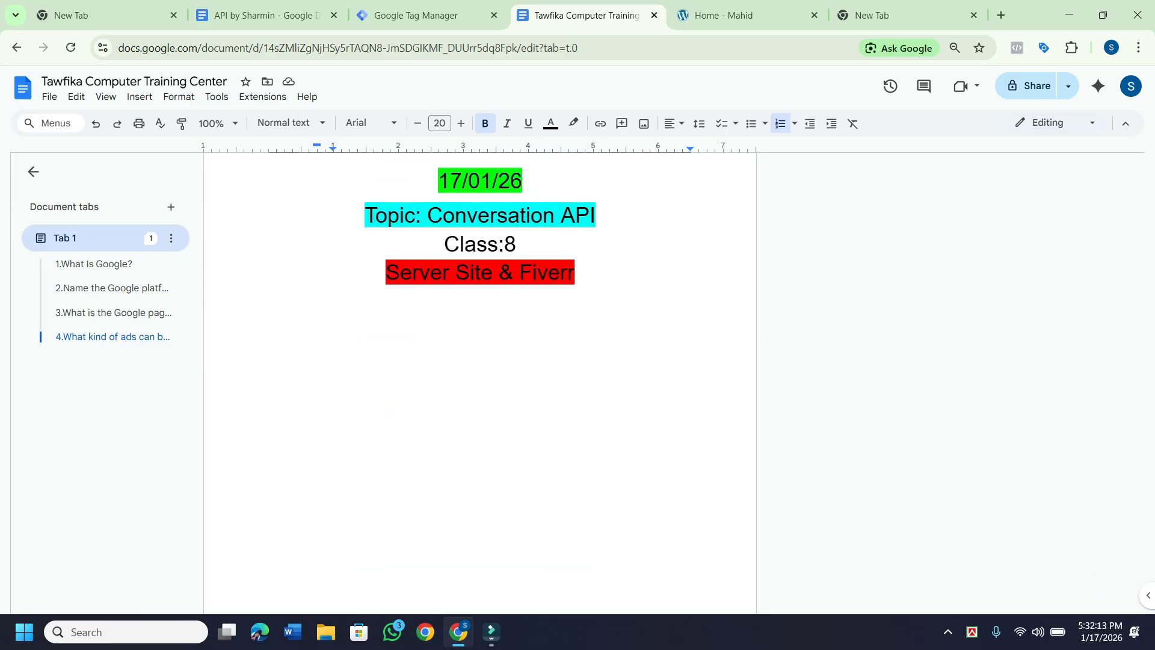
left_click(269, 346)
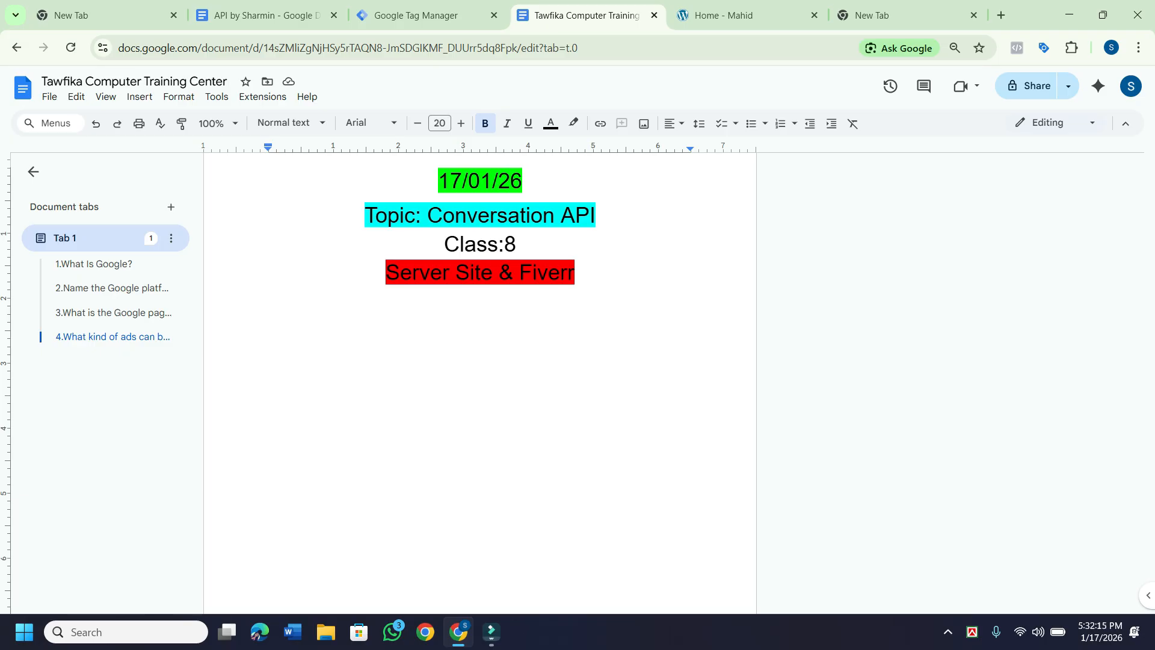
right_click(289, 365)
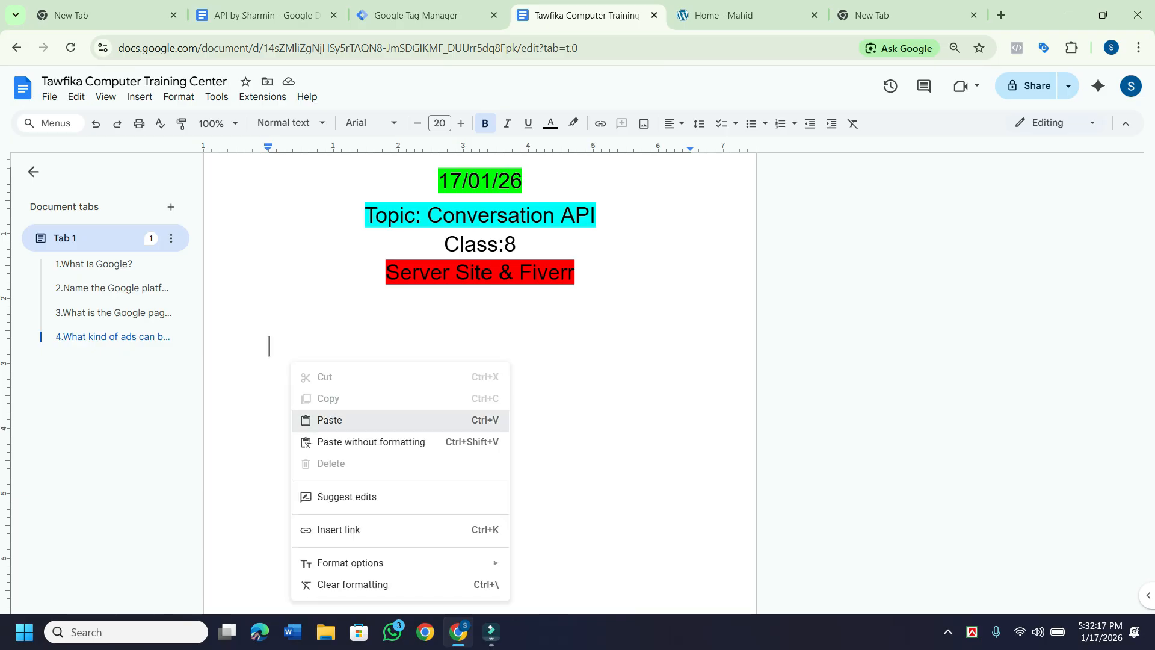
left_click(319, 426)
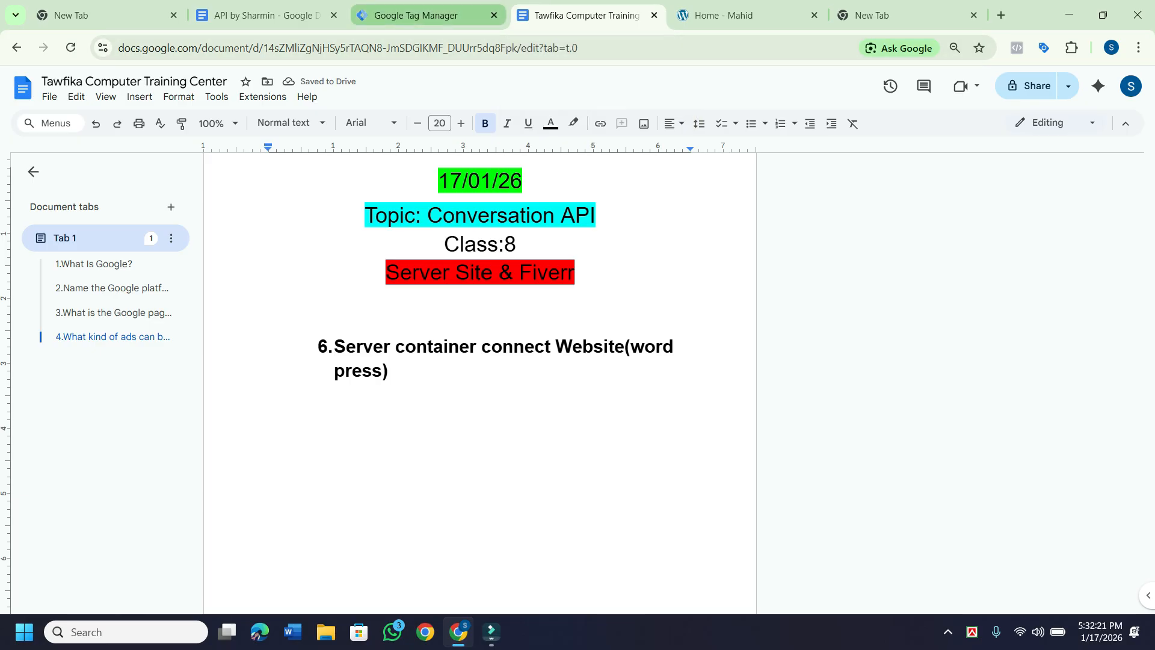
left_click_drag(421, 15, 580, 15)
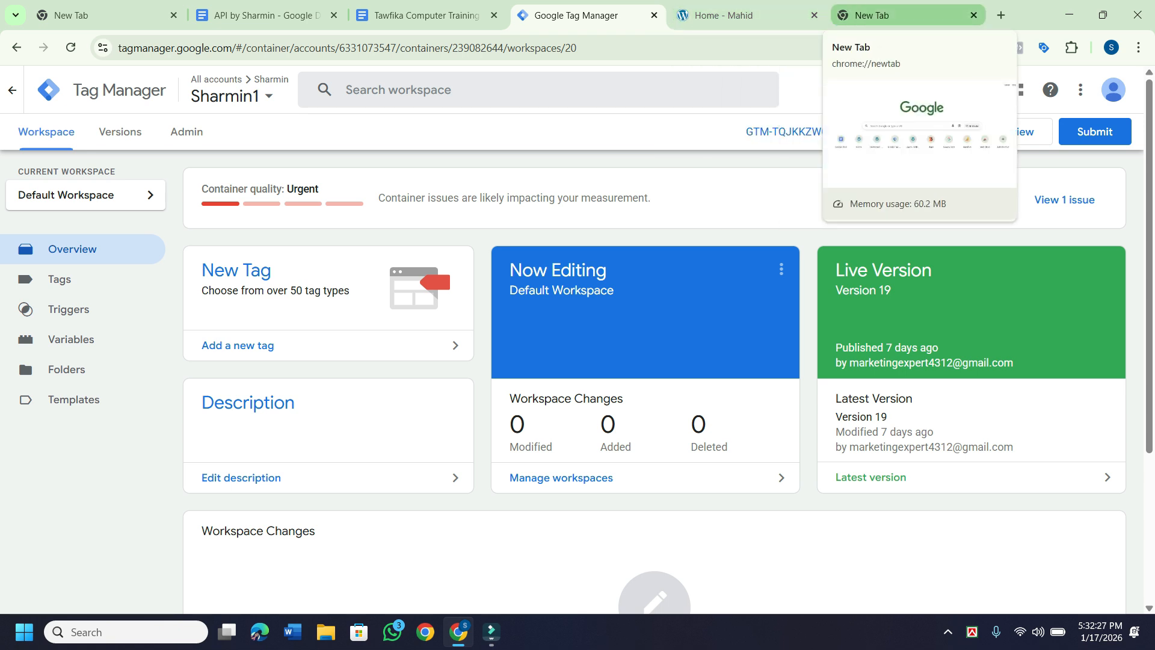
Open the Mahid site's WordPress admin dashboard in the new tab via the Dashboard bookmark.
left_click(872, 15)
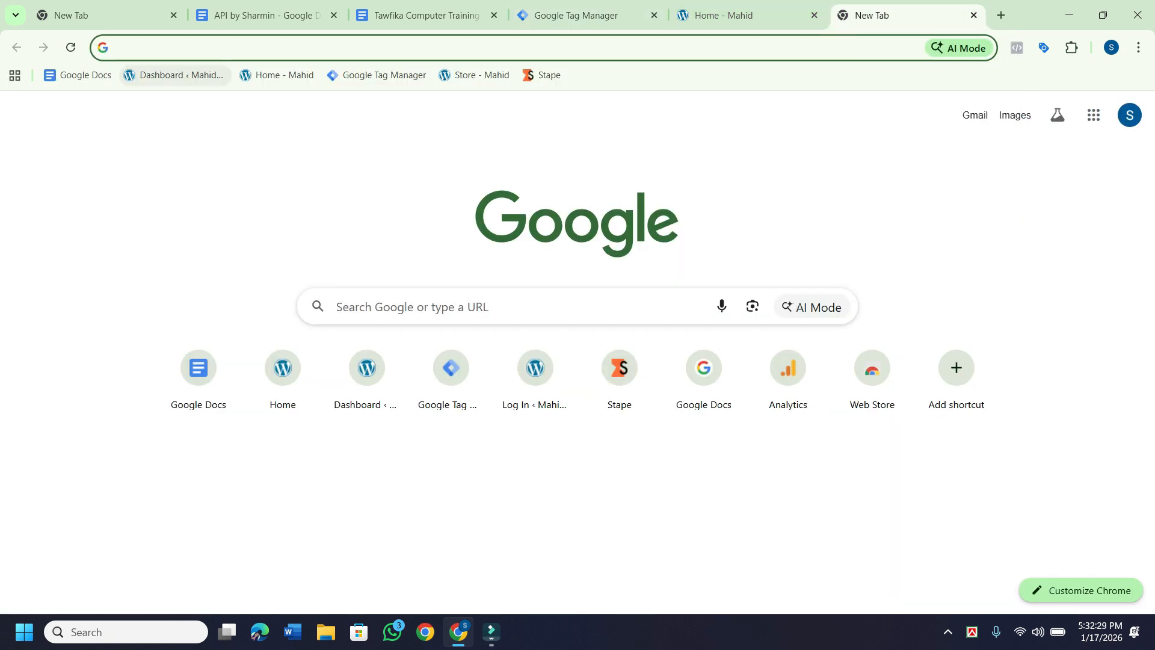
left_click(175, 75)
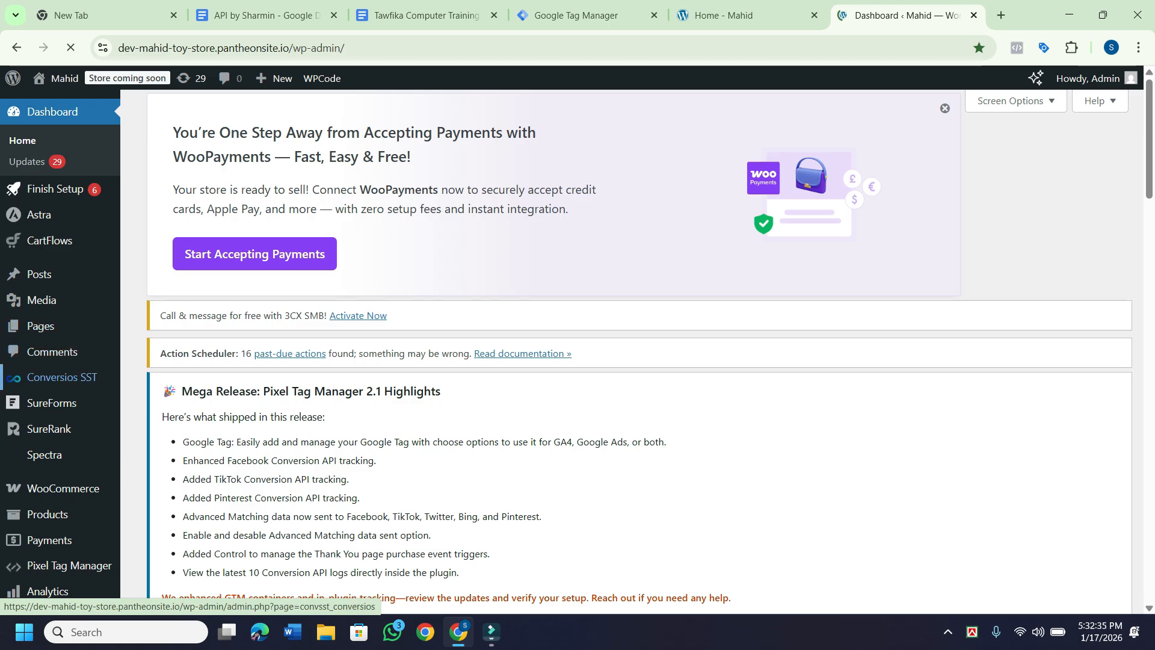
scroll(54, 361, "down", 5)
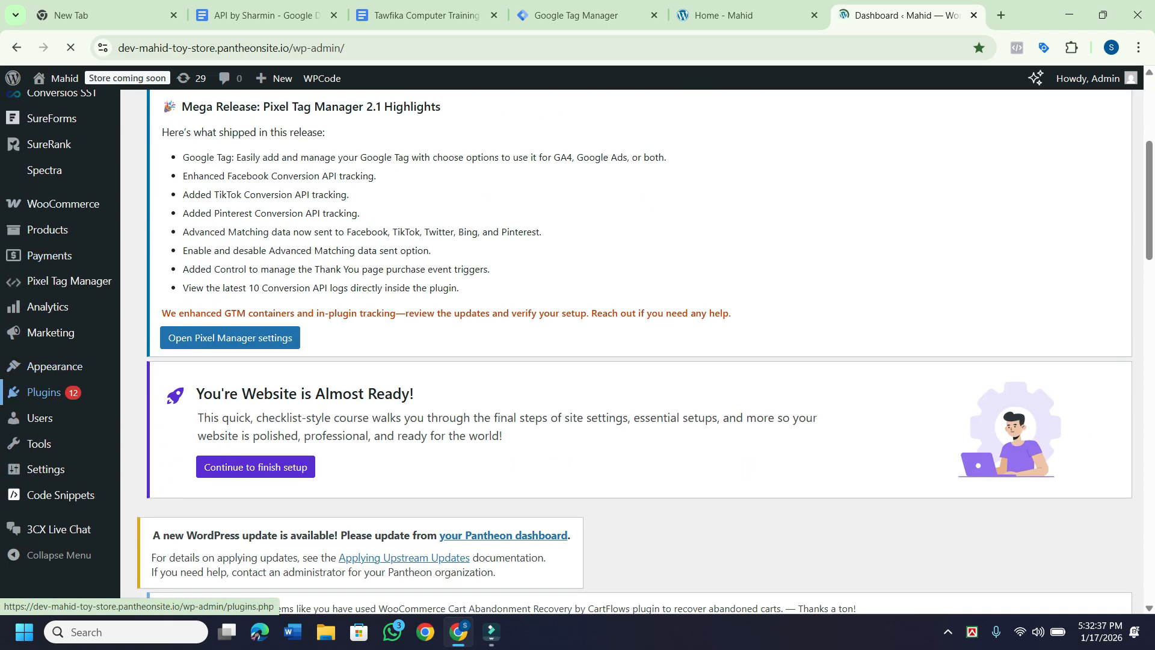
mouse_move(45, 393)
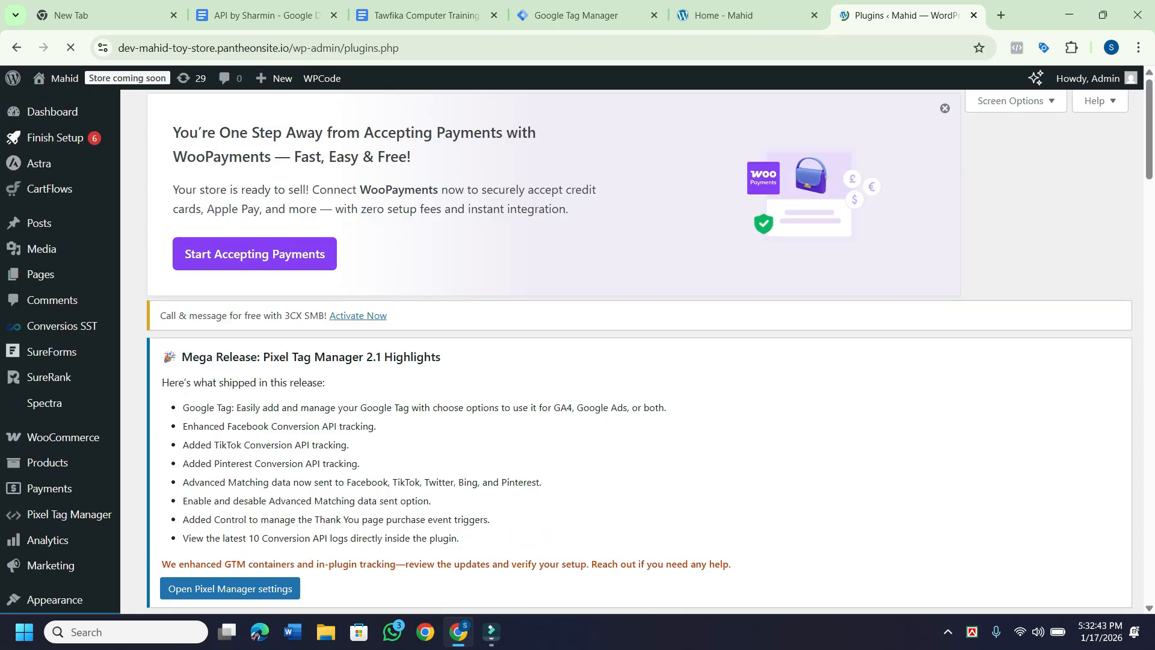
scroll(60, 438, "down", 4)
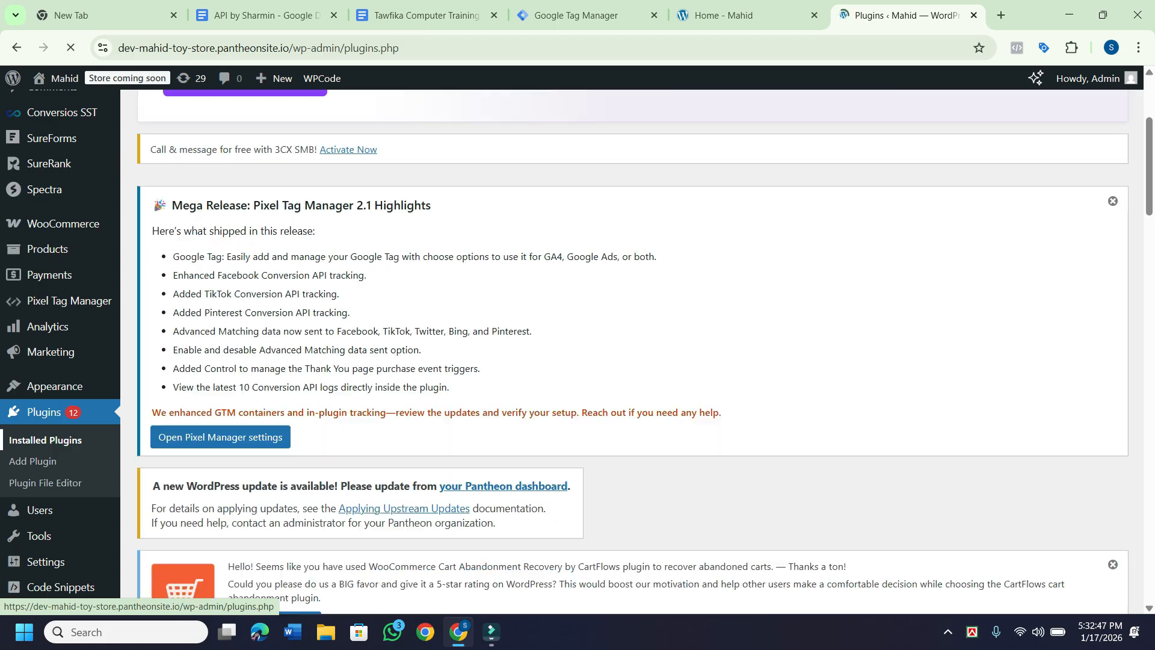
scroll(577, 349, "up", 4)
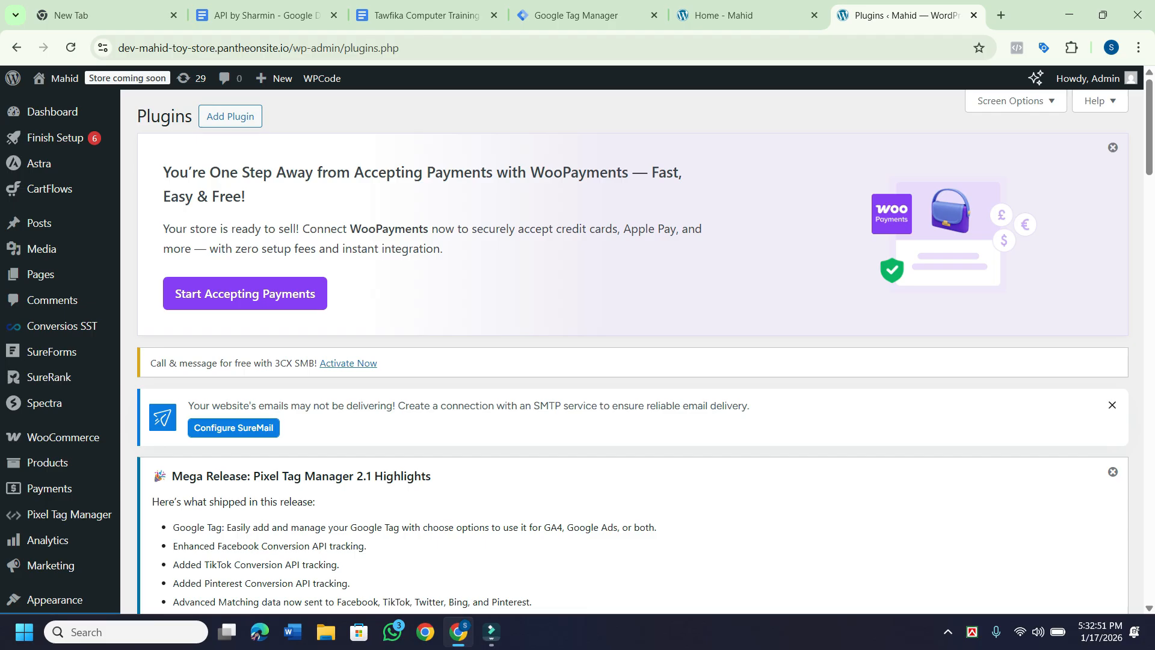
scroll(578, 349, "down", 12)
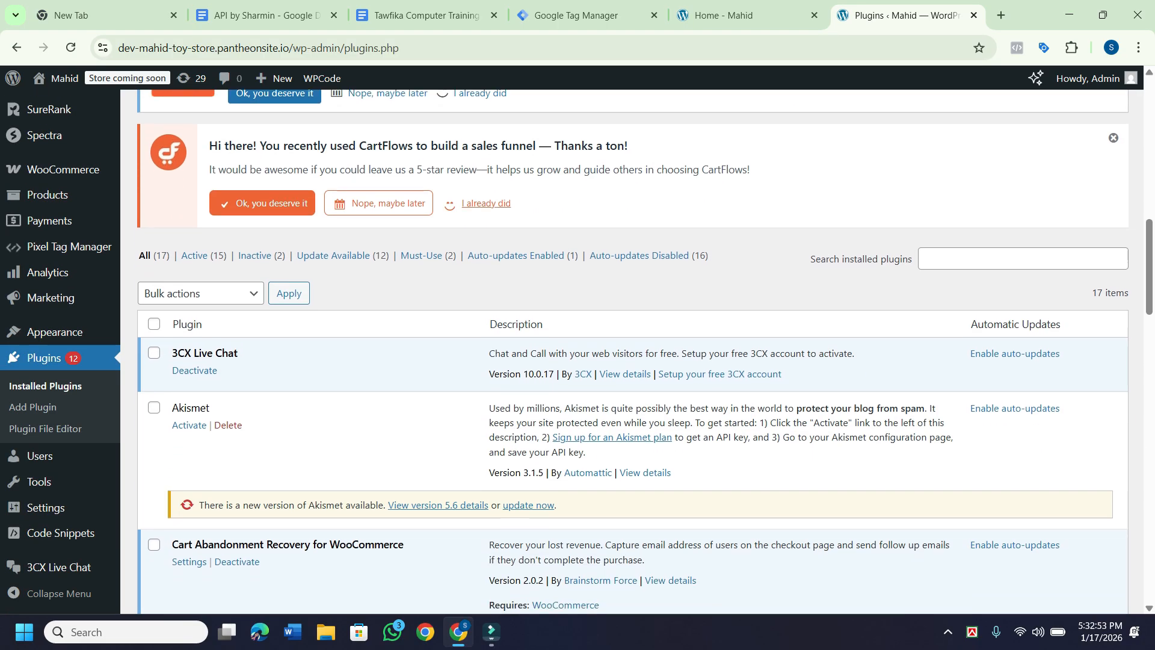
scroll(632, 349, "down", 2)
scroll(647, 350, "down", 15)
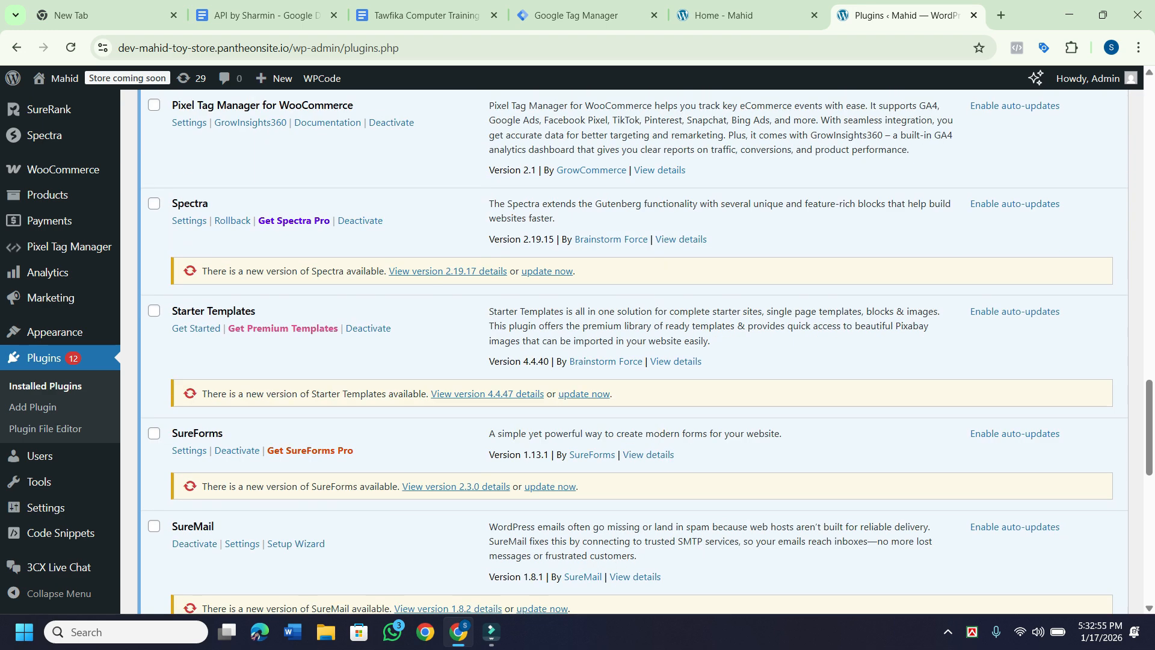
scroll(648, 350, "down", 5)
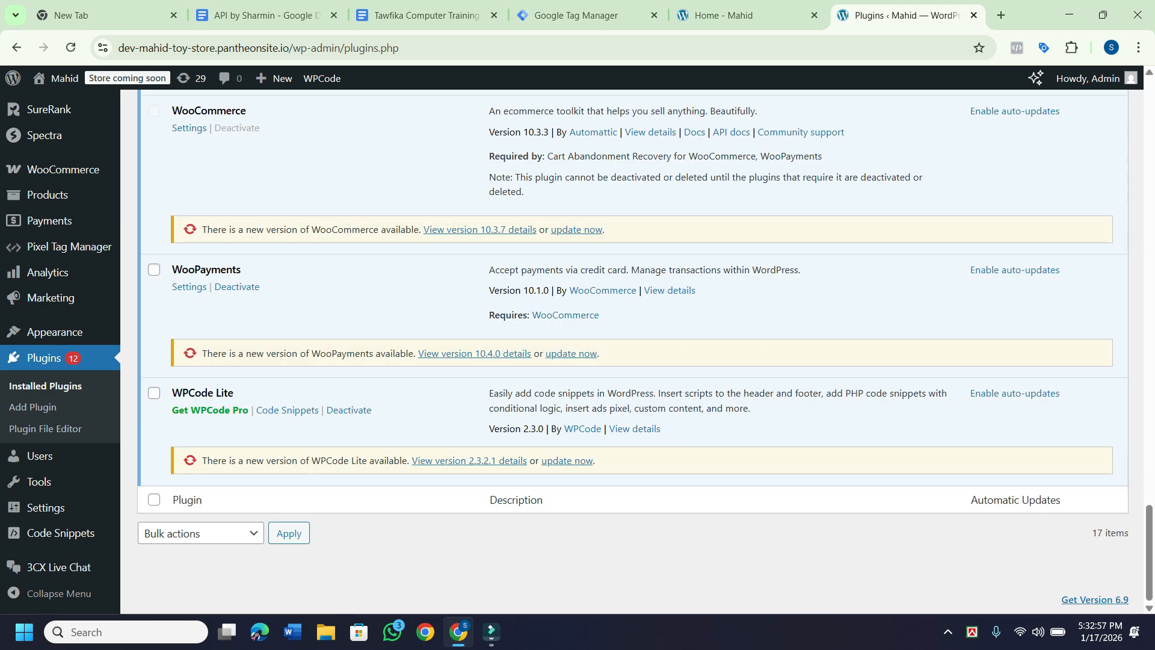
scroll(632, 349, "up", 2)
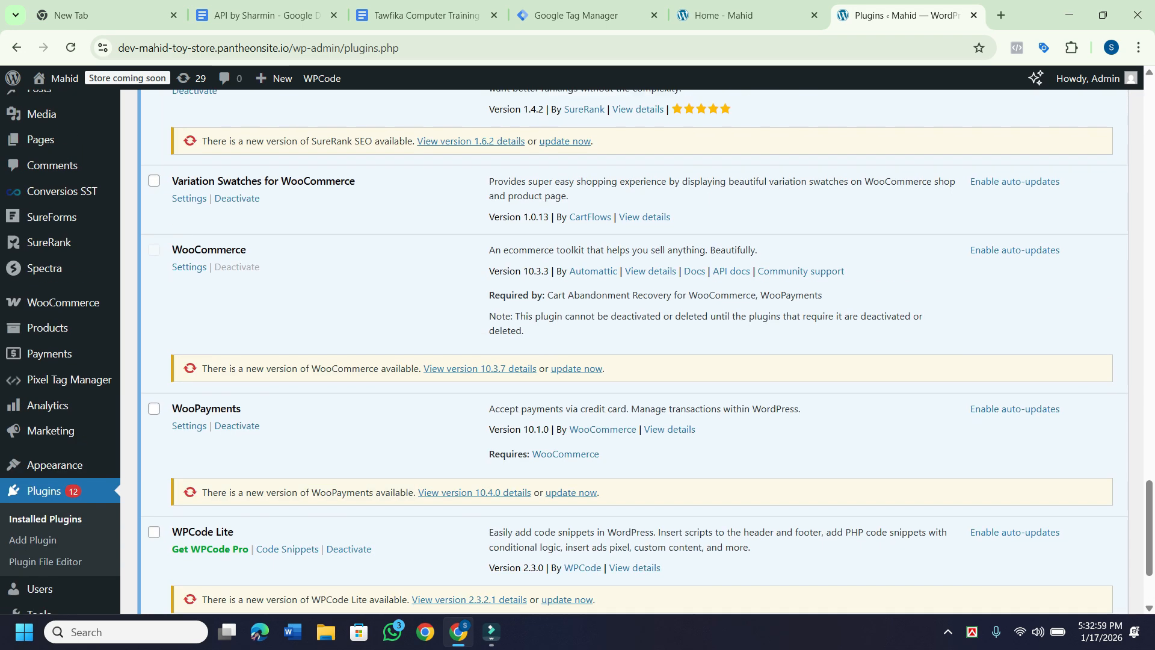
scroll(631, 349, "up", 4)
scroll(632, 349, "up", 7)
scroll(631, 349, "up", 20)
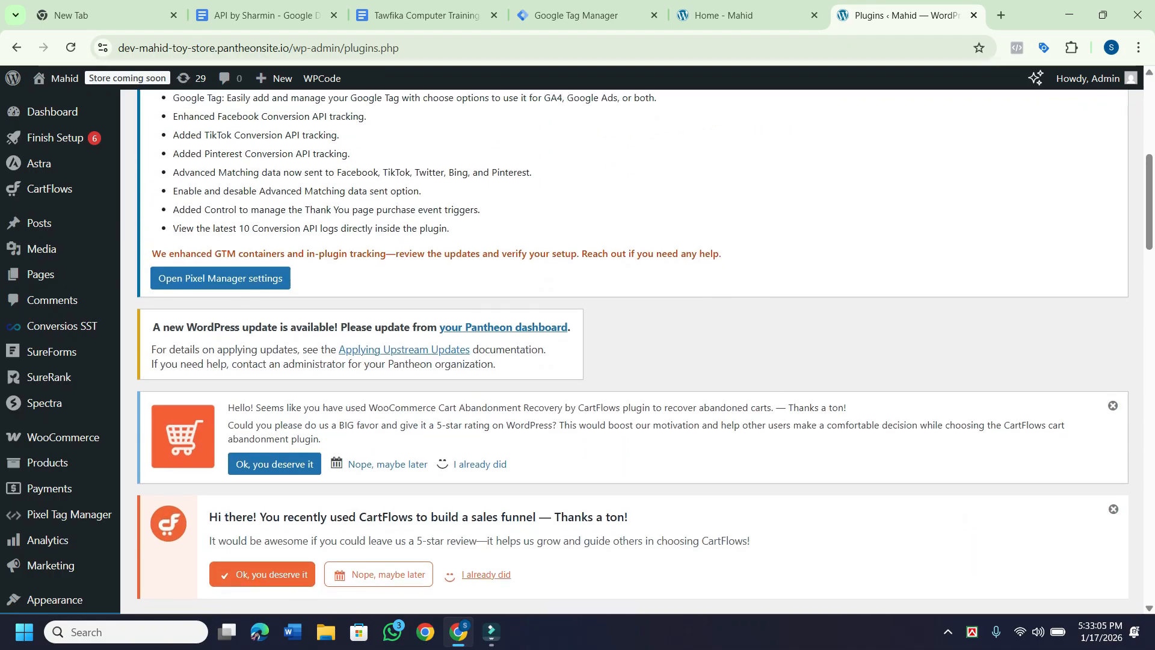
scroll(631, 348, "up", 4)
scroll(631, 349, "down", 3)
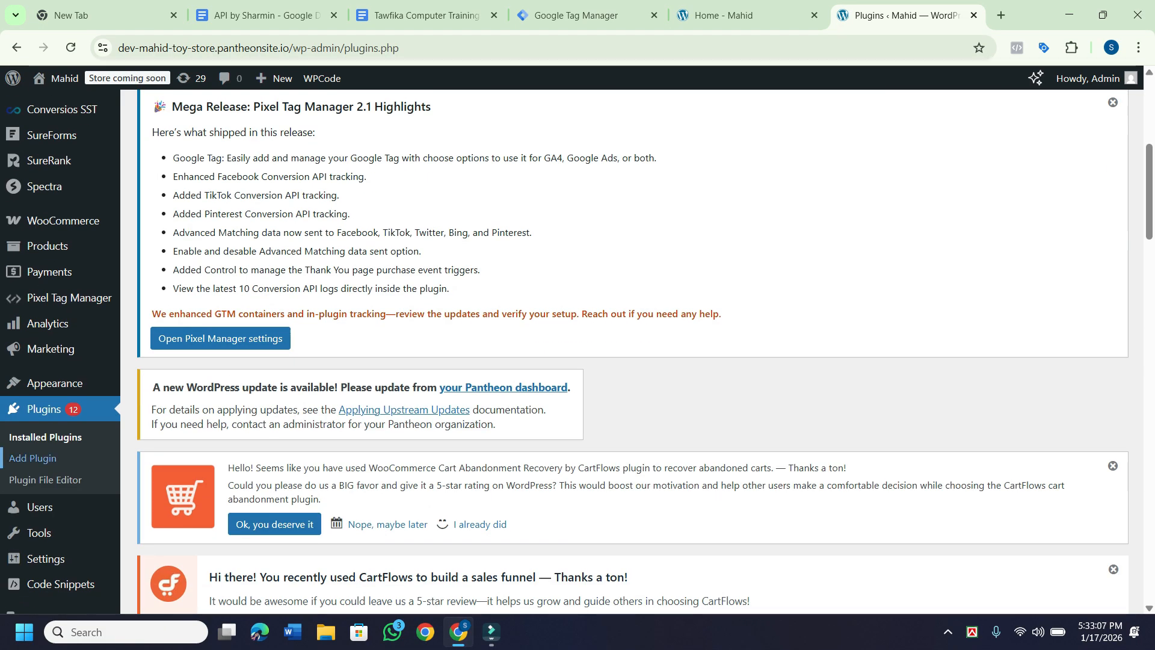
On the Add Plugins page, search the plugin directory for 'GTM server side'.
left_click(33, 457)
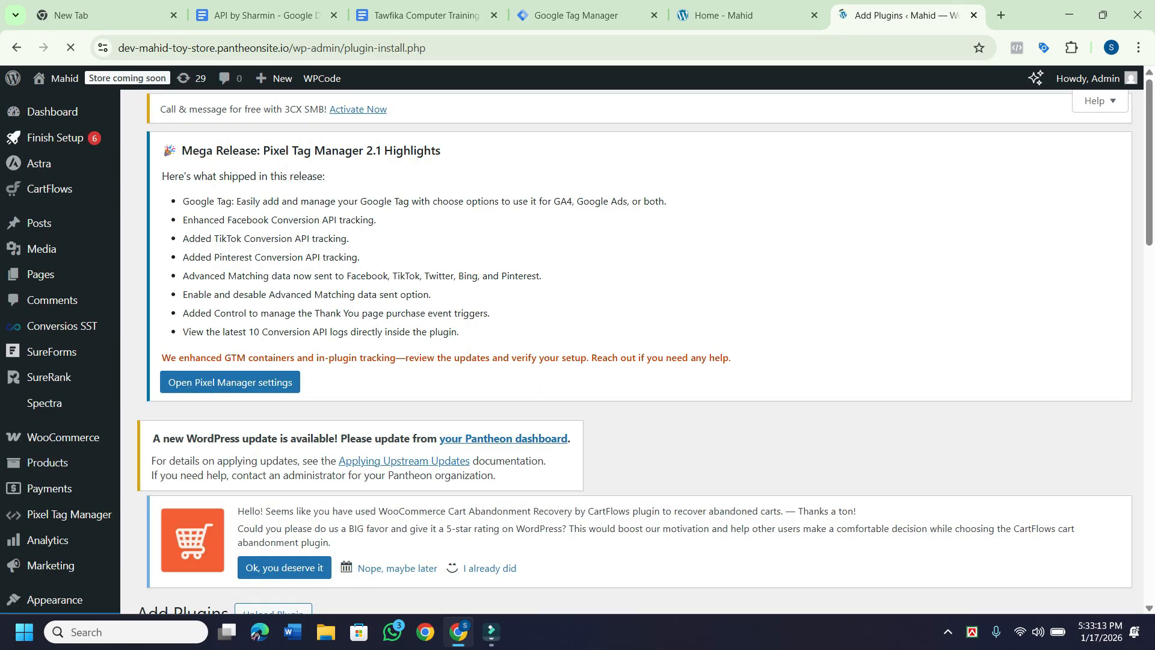
scroll(635, 352, "down", 3)
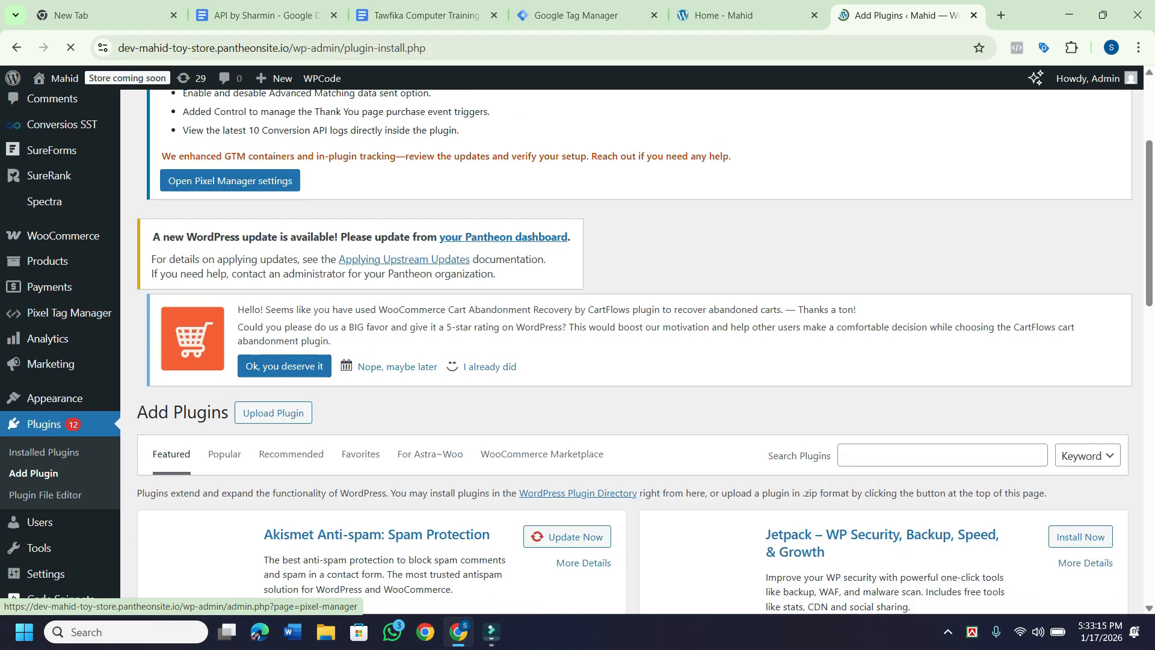
scroll(635, 352, "down", 5)
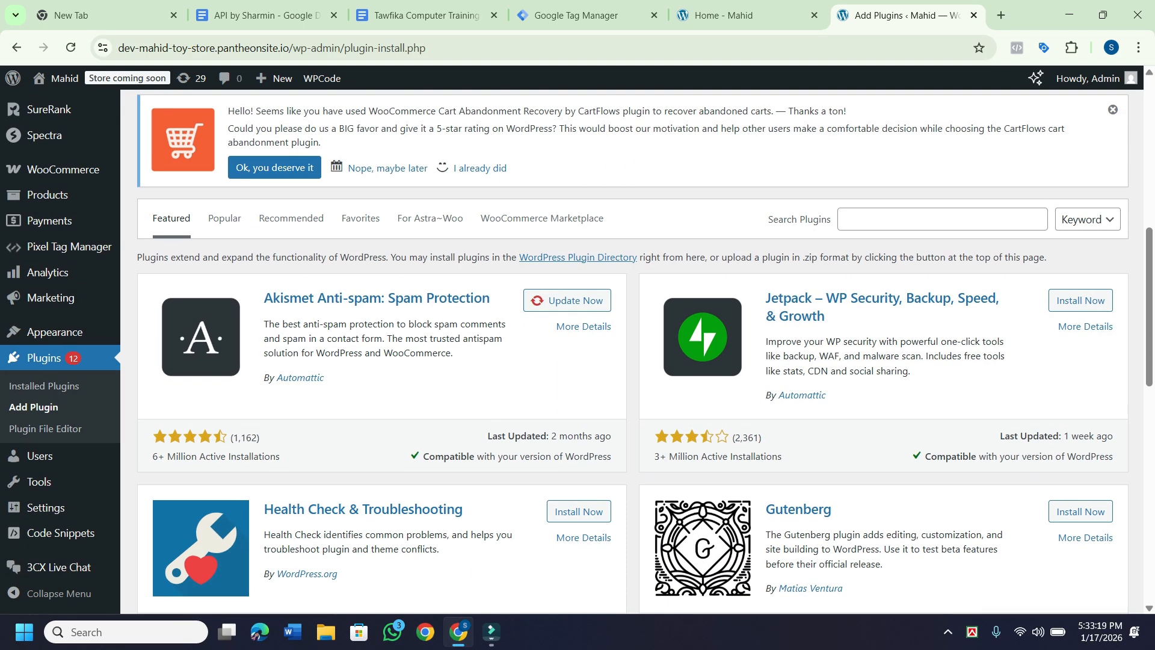
left_click(927, 219)
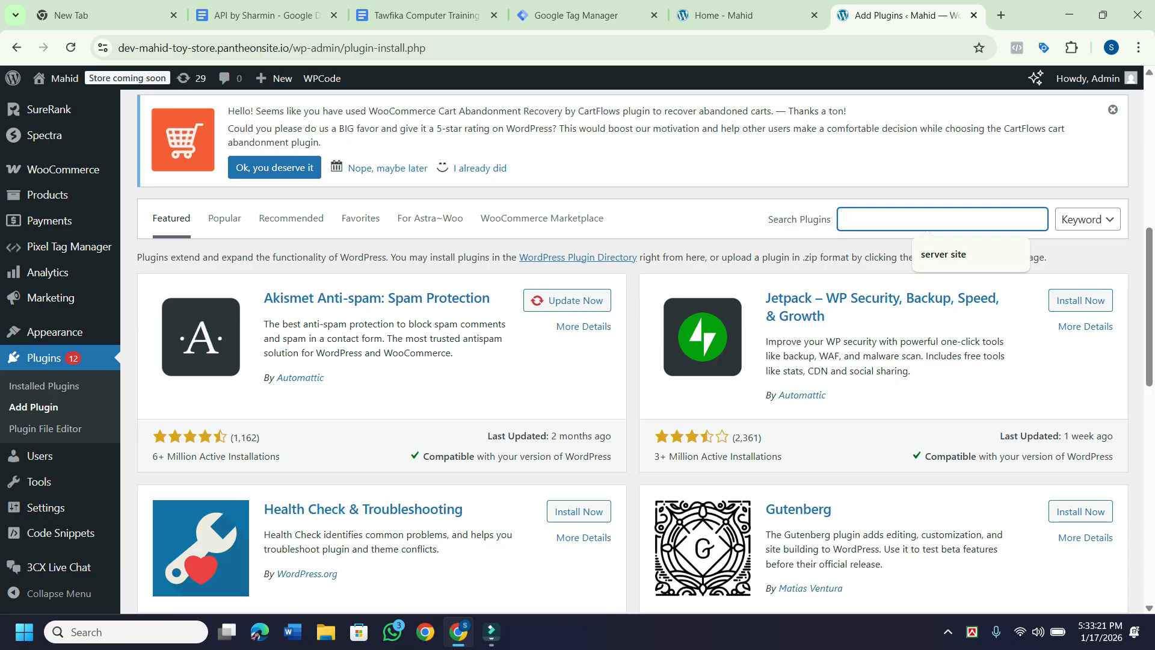
type("GTM")
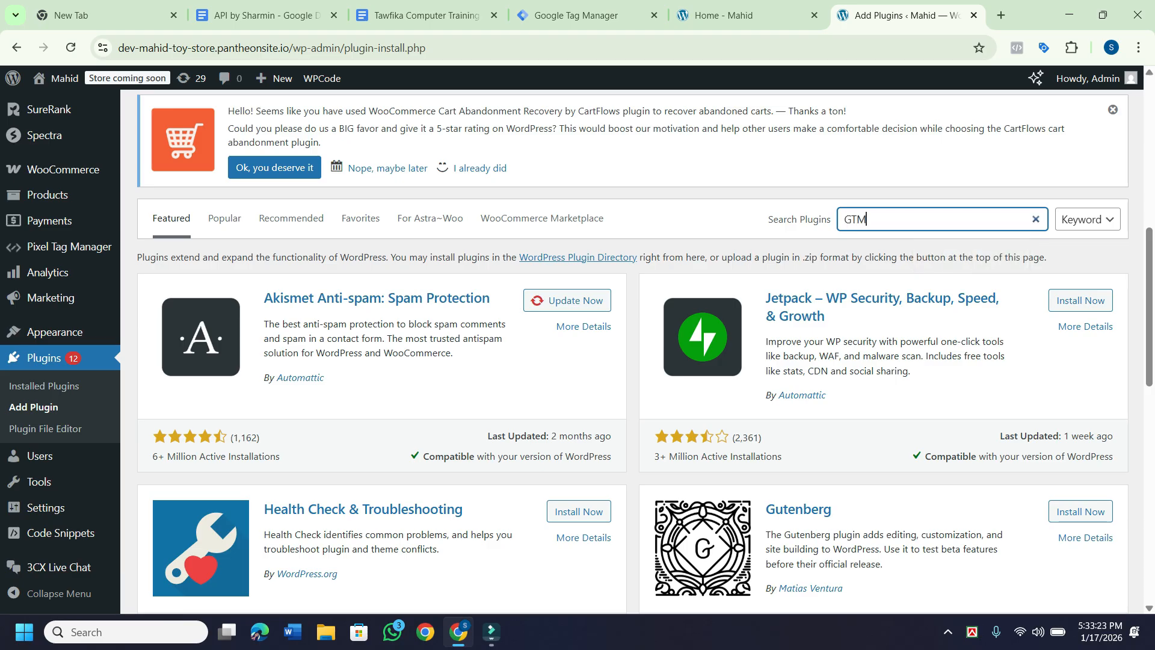
type(" server")
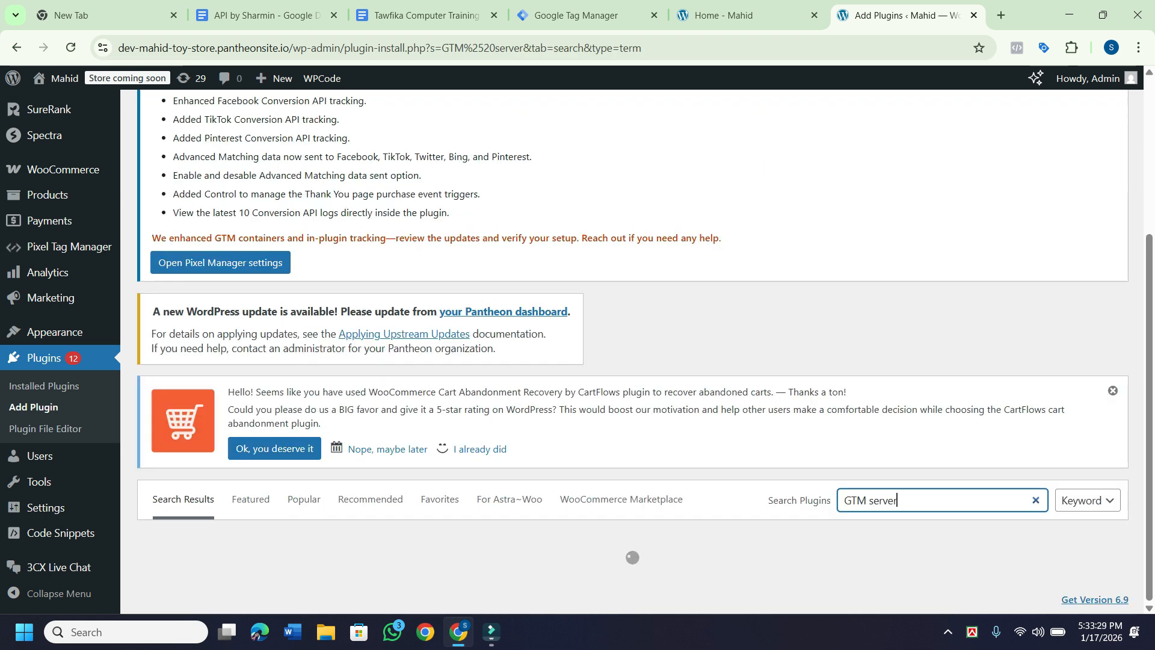
type(" s")
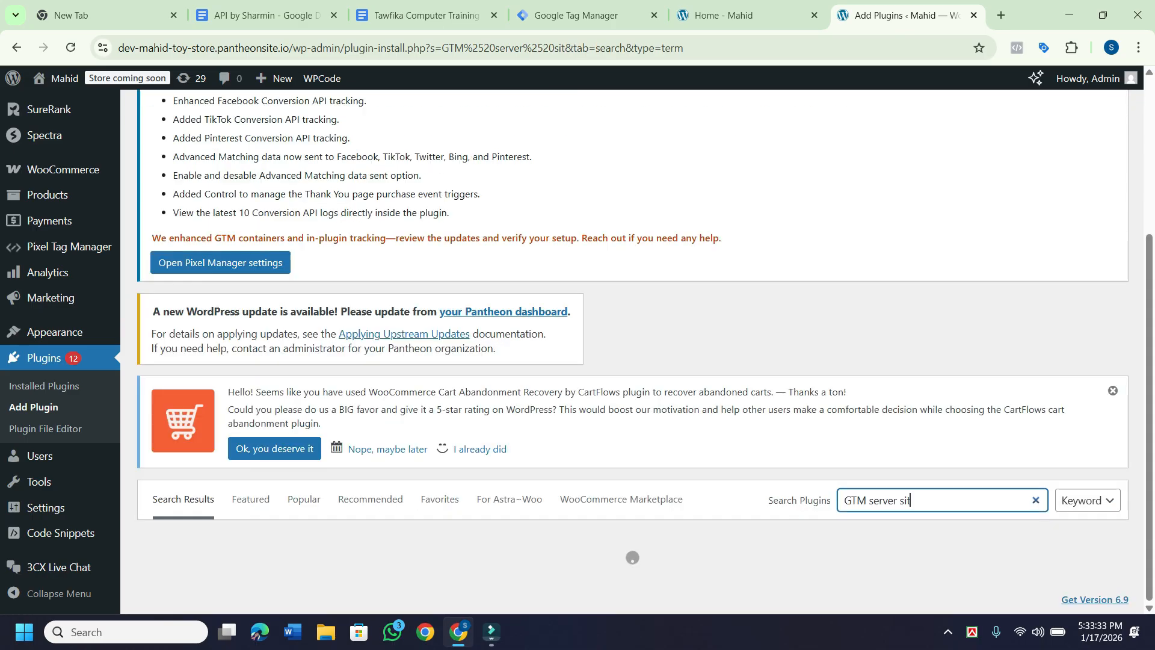
type("ide")
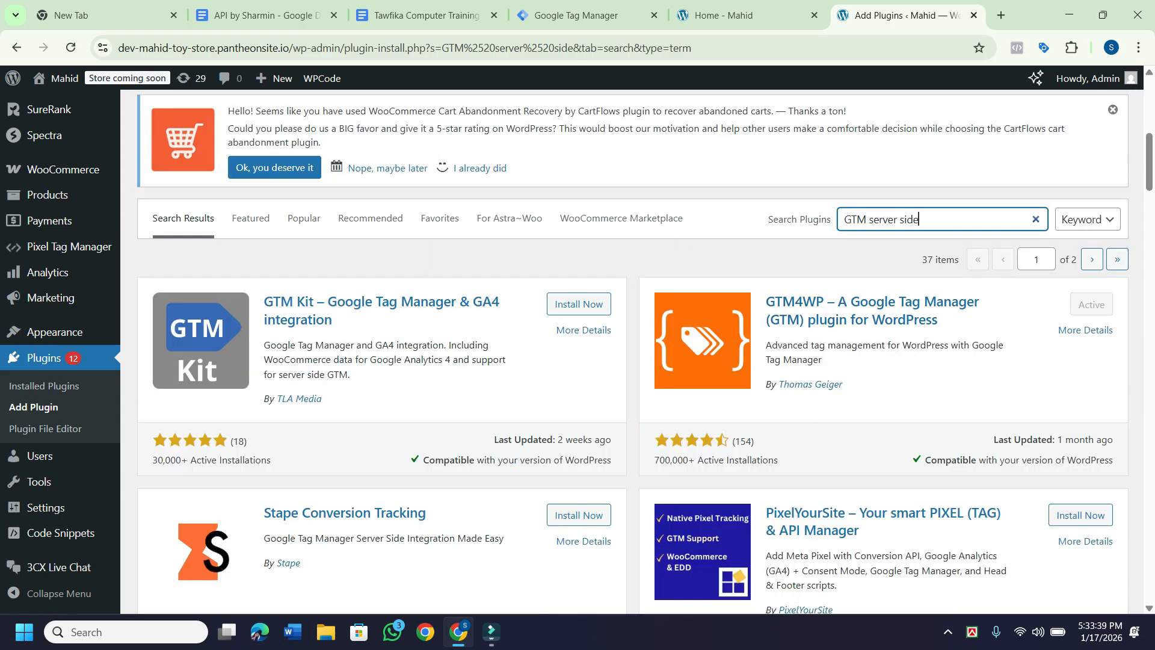
Scroll through the 37 results, including GTM Kit, Stape Conversion Tracking and GTM4WP.
scroll(632, 349, "down", 1)
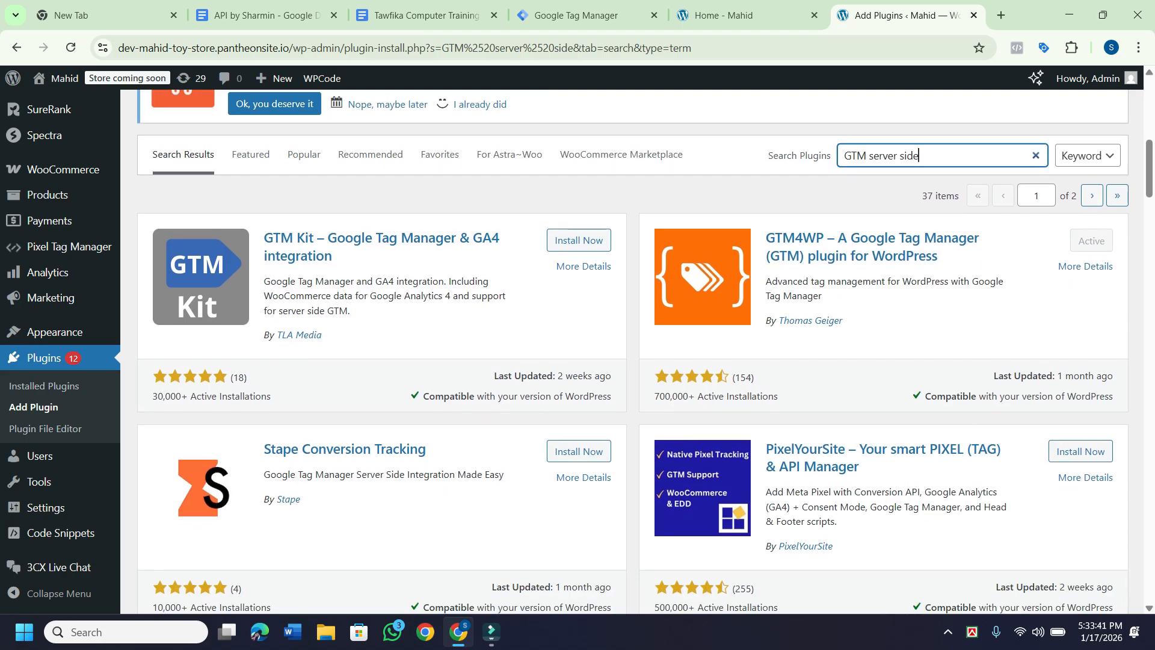
scroll(634, 351, "down", 2)
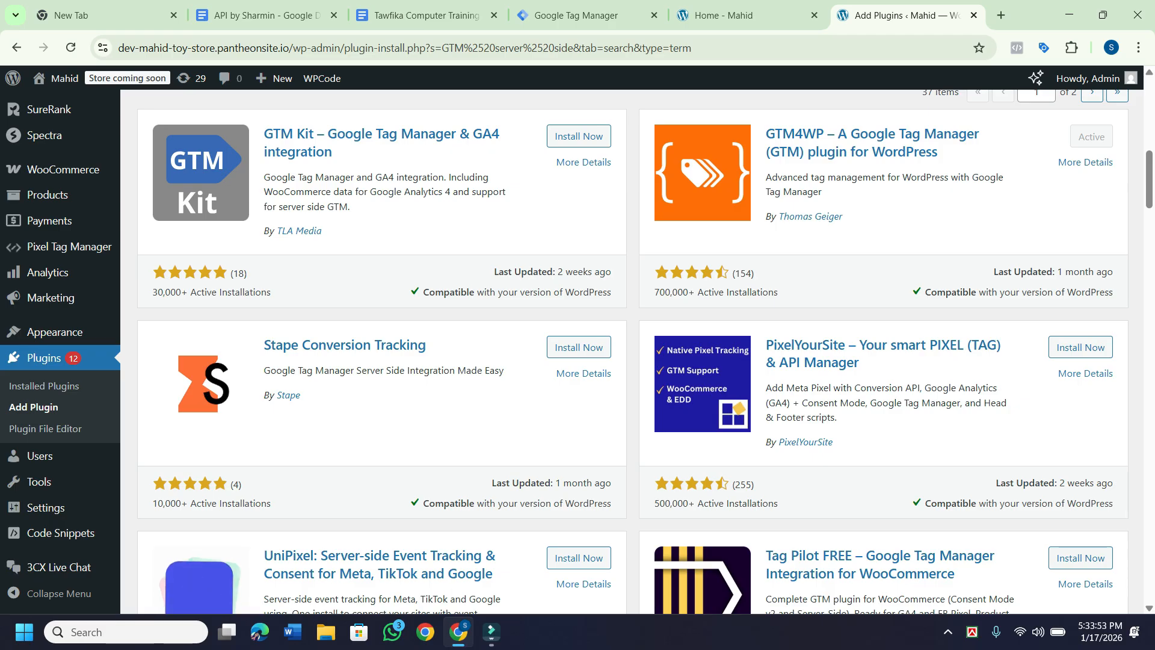
scroll(645, 350, "down", 5)
scroll(645, 351, "down", 4)
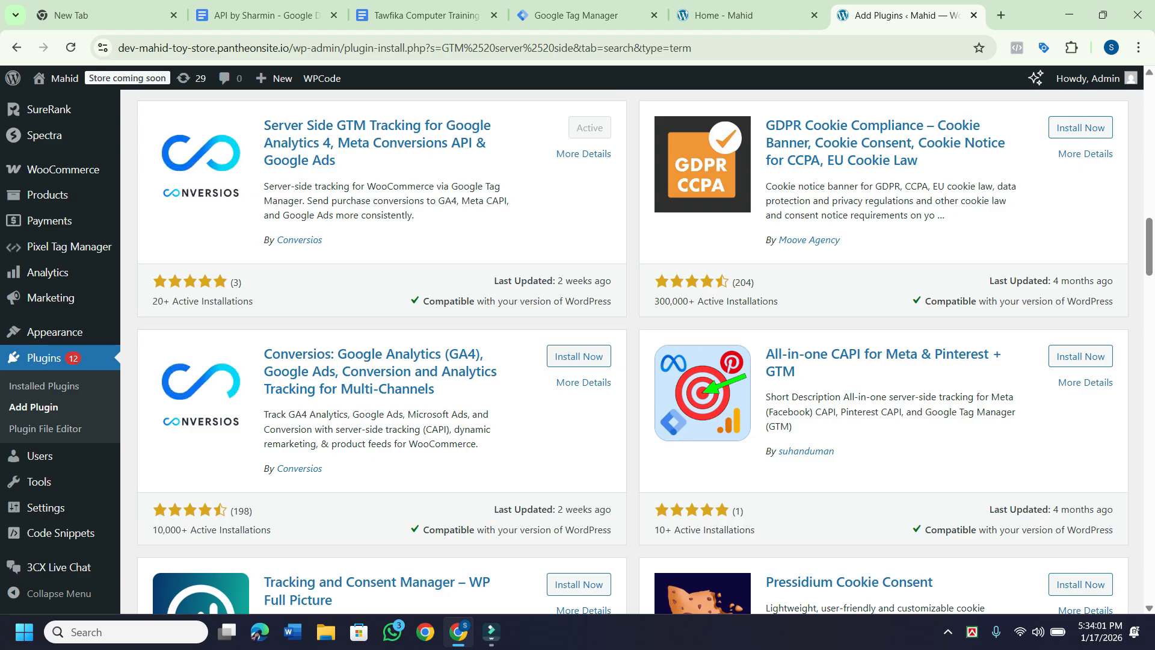
scroll(631, 352, "down", 5)
scroll(632, 352, "down", 18)
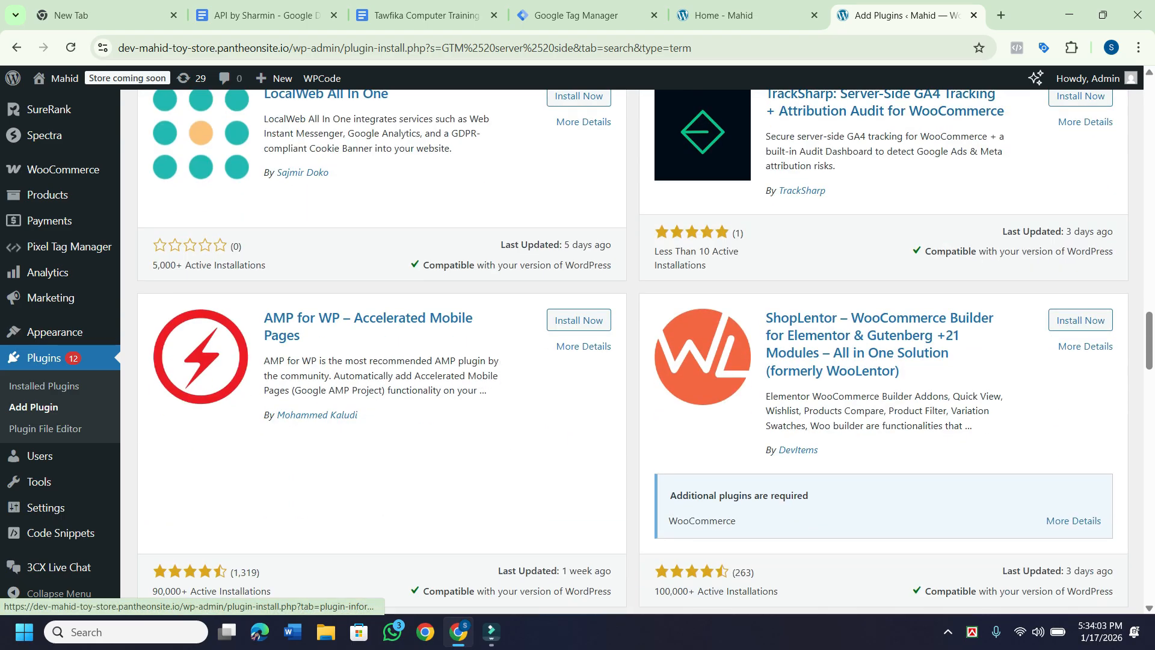
scroll(631, 352, "down", 16)
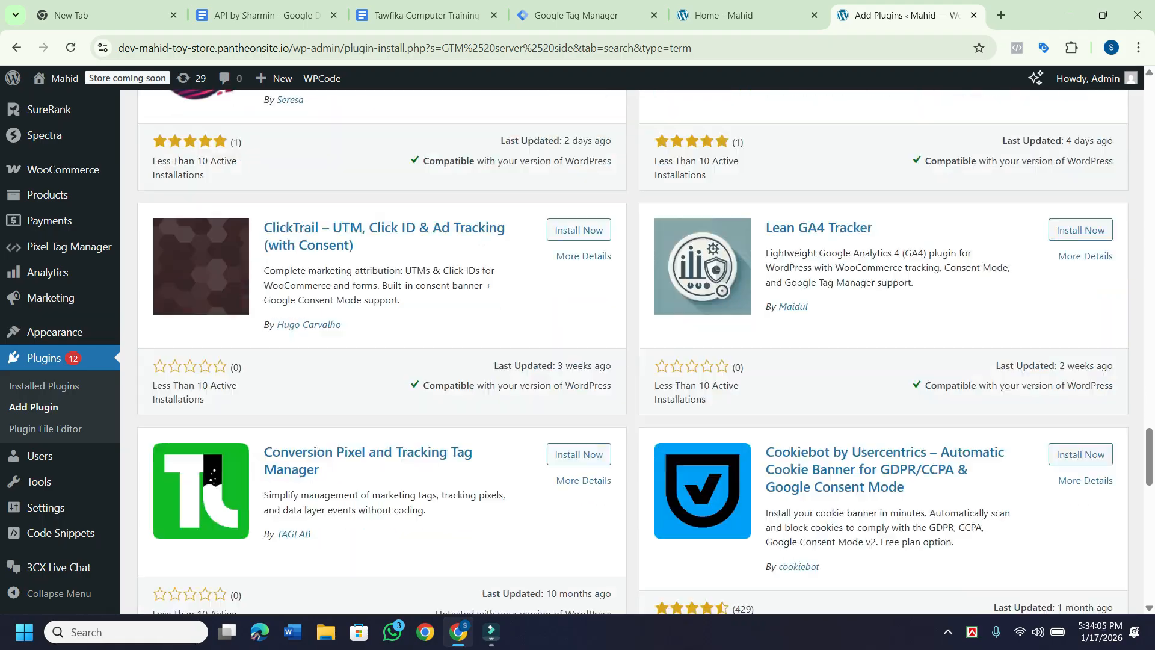
scroll(631, 352, "down", 8)
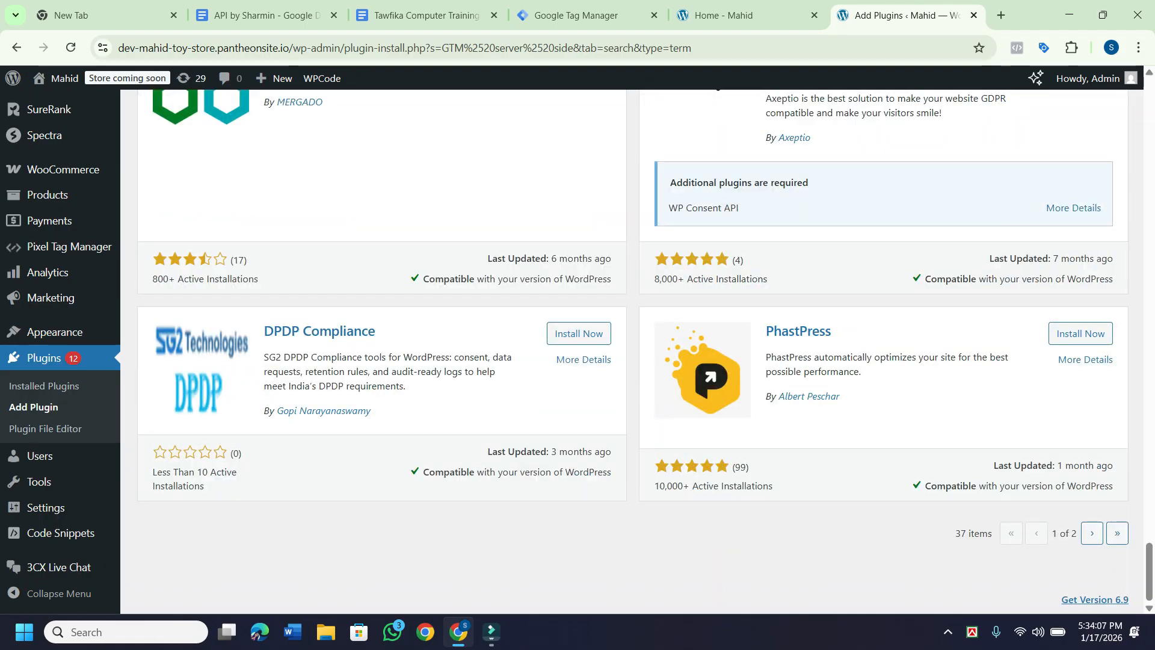
scroll(632, 352, "up", 12)
scroll(632, 352, "up", 20)
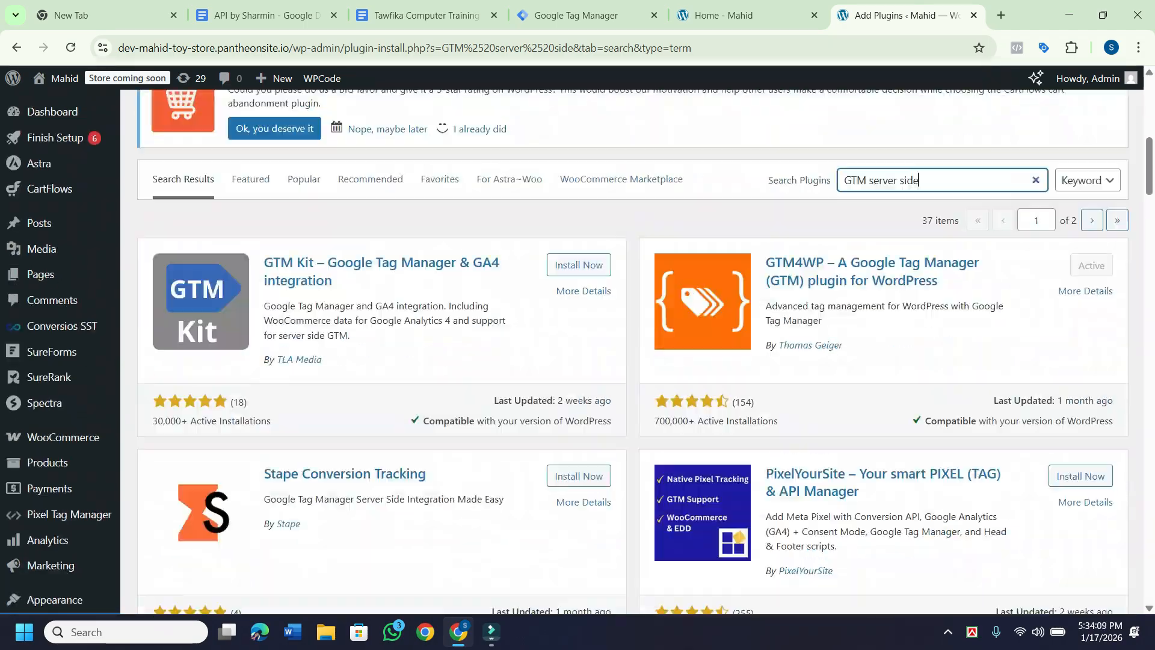
scroll(632, 352, "down", 1)
scroll(632, 351, "down", 9)
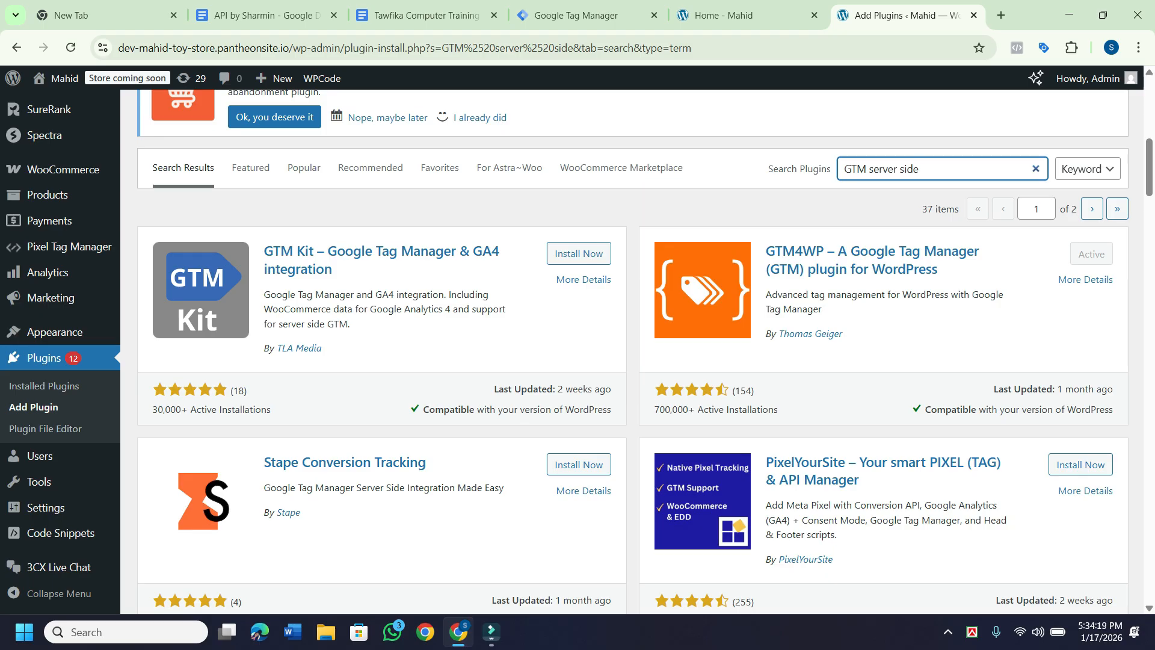
scroll(632, 352, "down", 4)
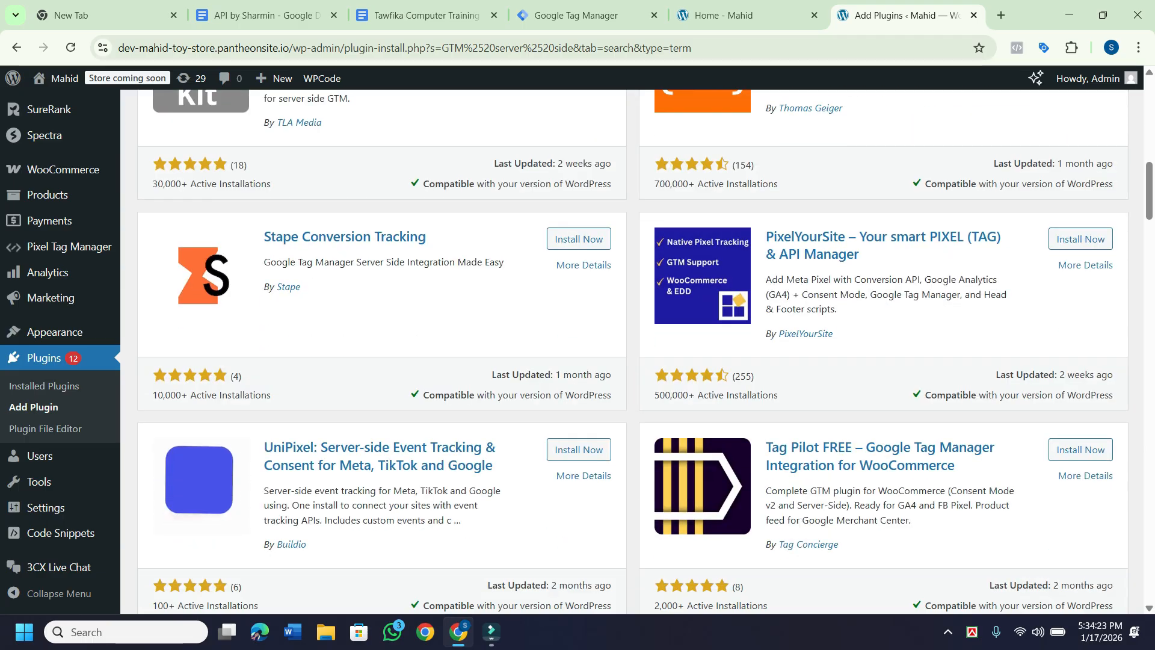
scroll(632, 352, "down", 4)
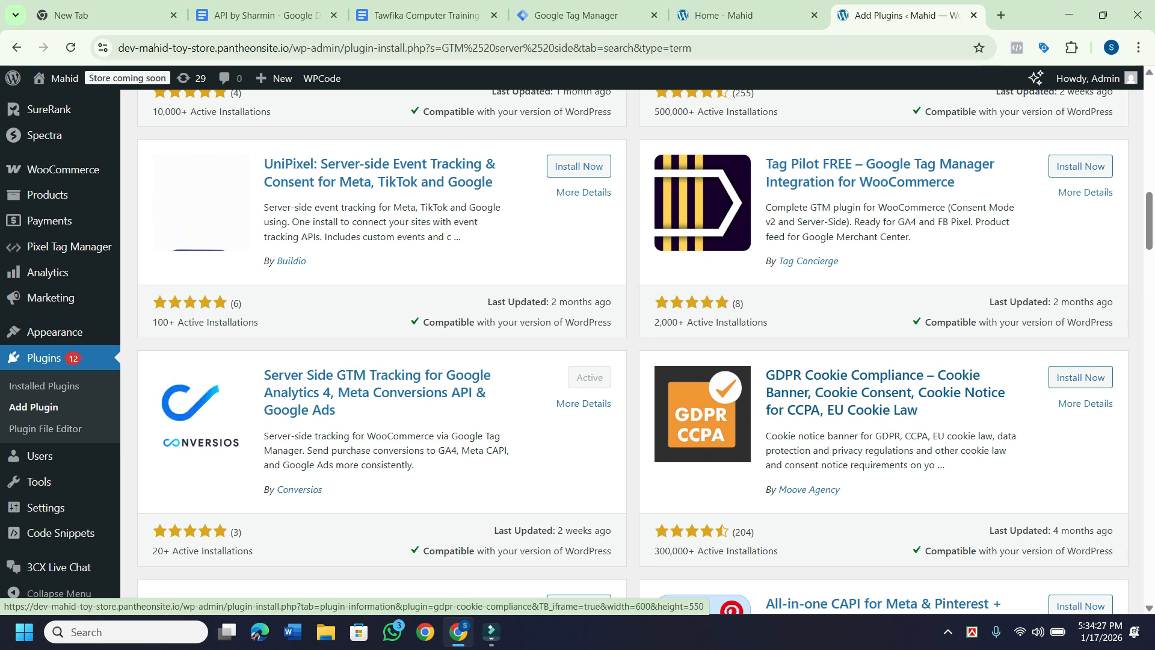
scroll(631, 349, "down", 5)
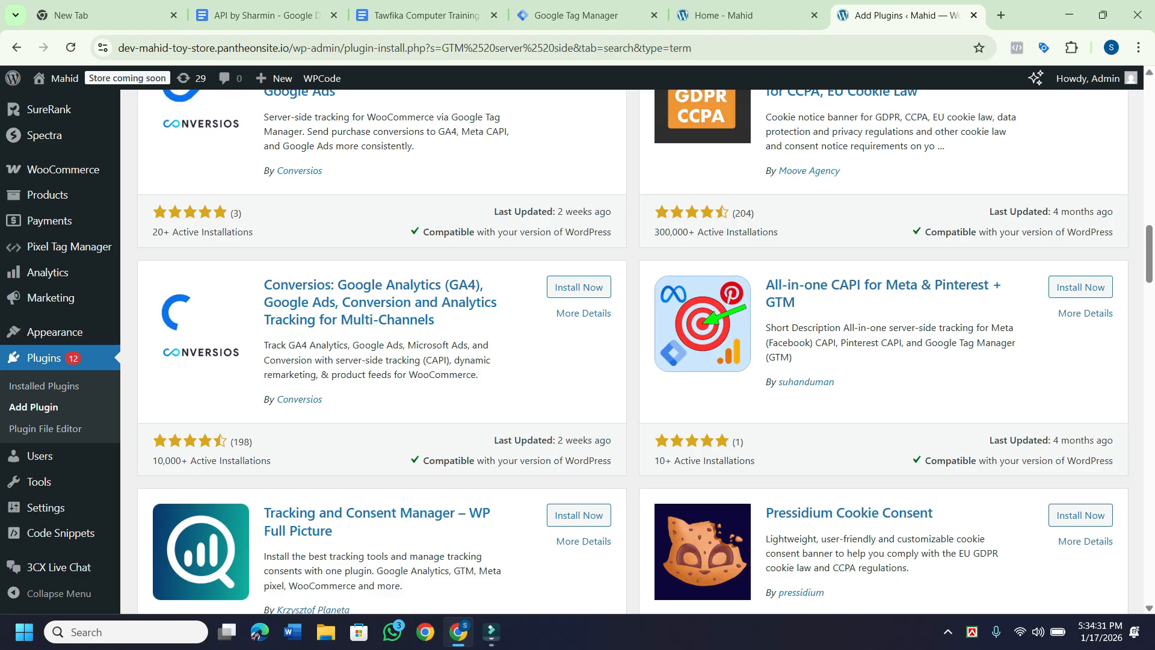
scroll(617, 339, "down", 15)
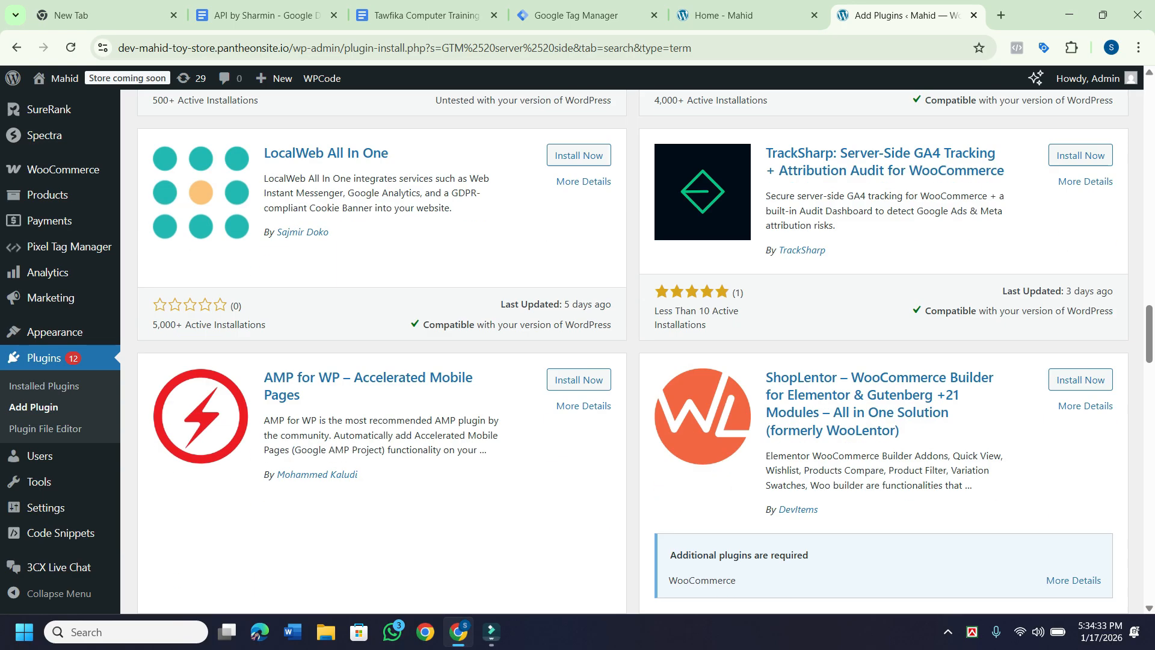
scroll(617, 339, "down", 4)
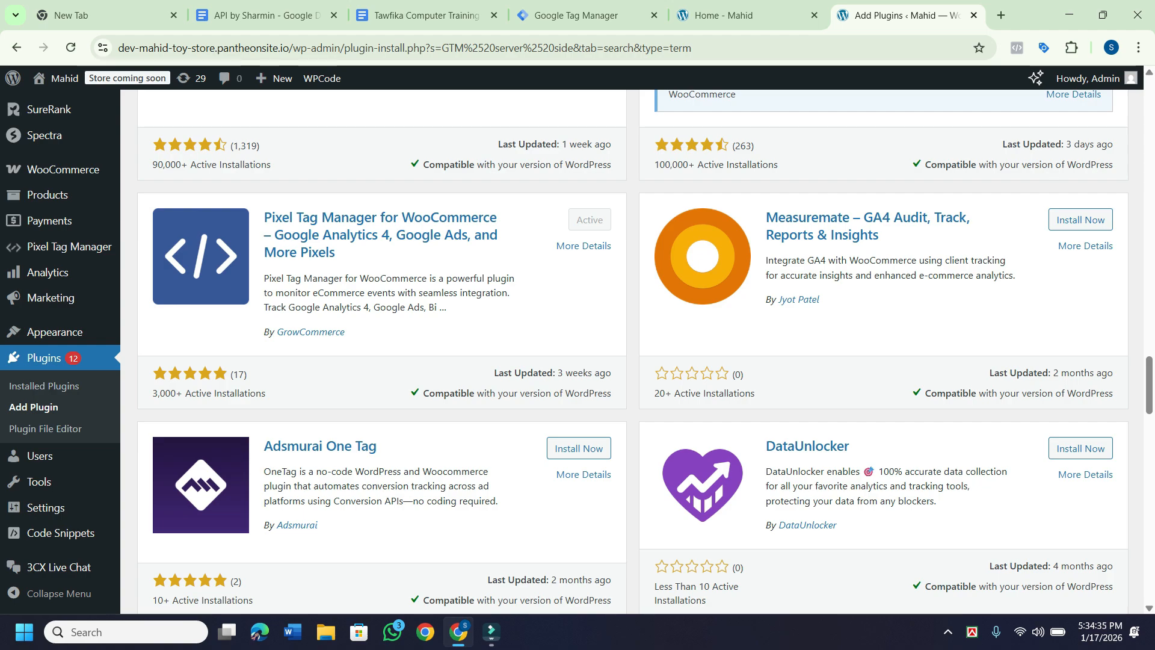
scroll(632, 339, "down", 11)
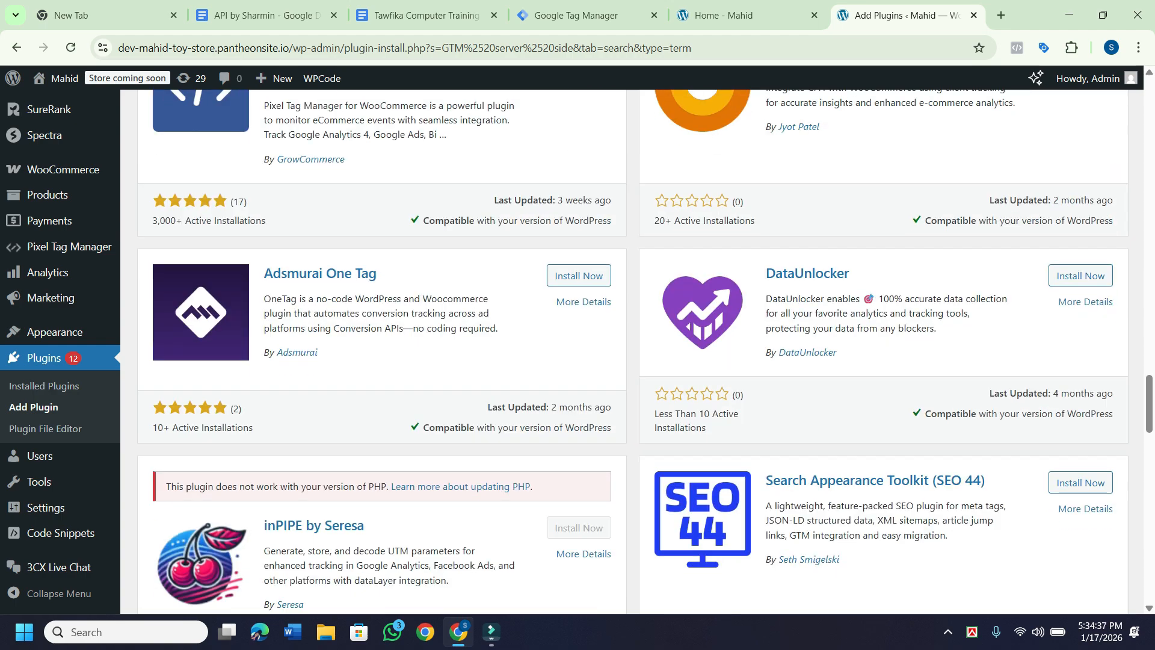
scroll(633, 339, "down", 16)
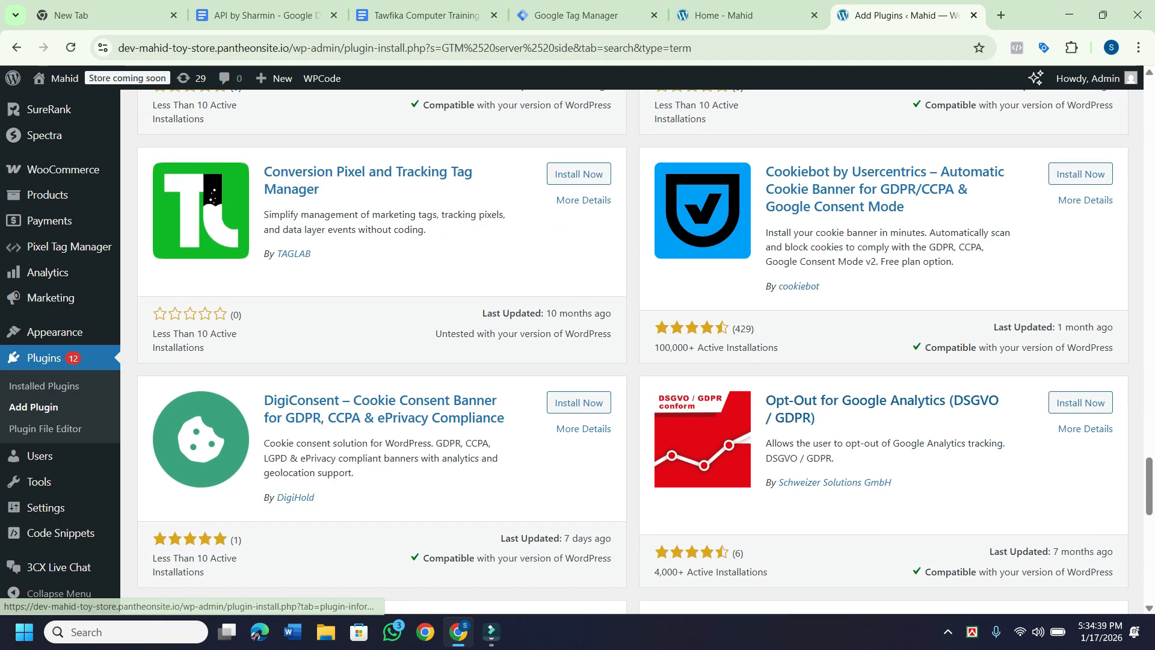
scroll(632, 339, "down", 3)
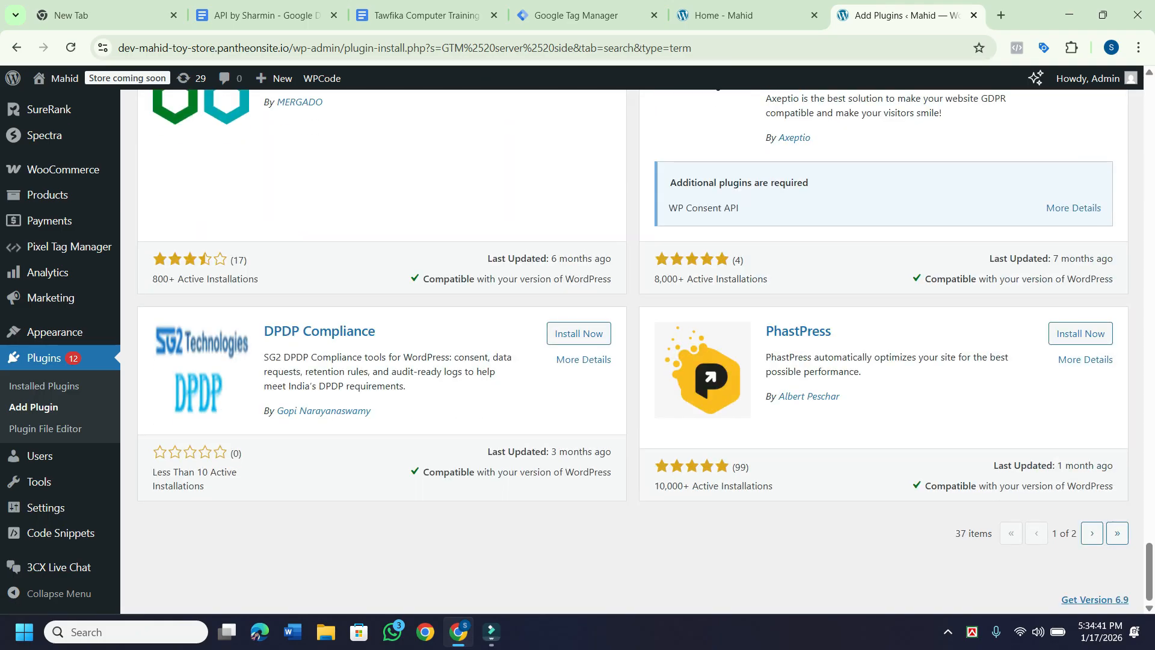
scroll(633, 339, "up", 7)
scroll(633, 339, "up", 20)
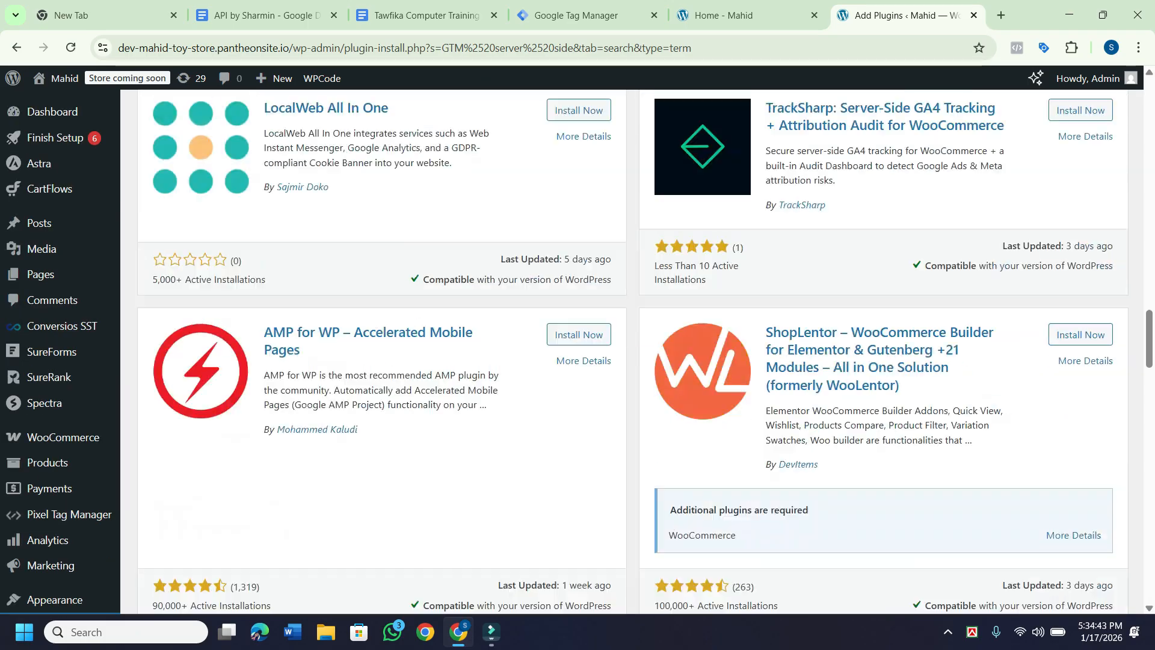
scroll(632, 340, "down", 6)
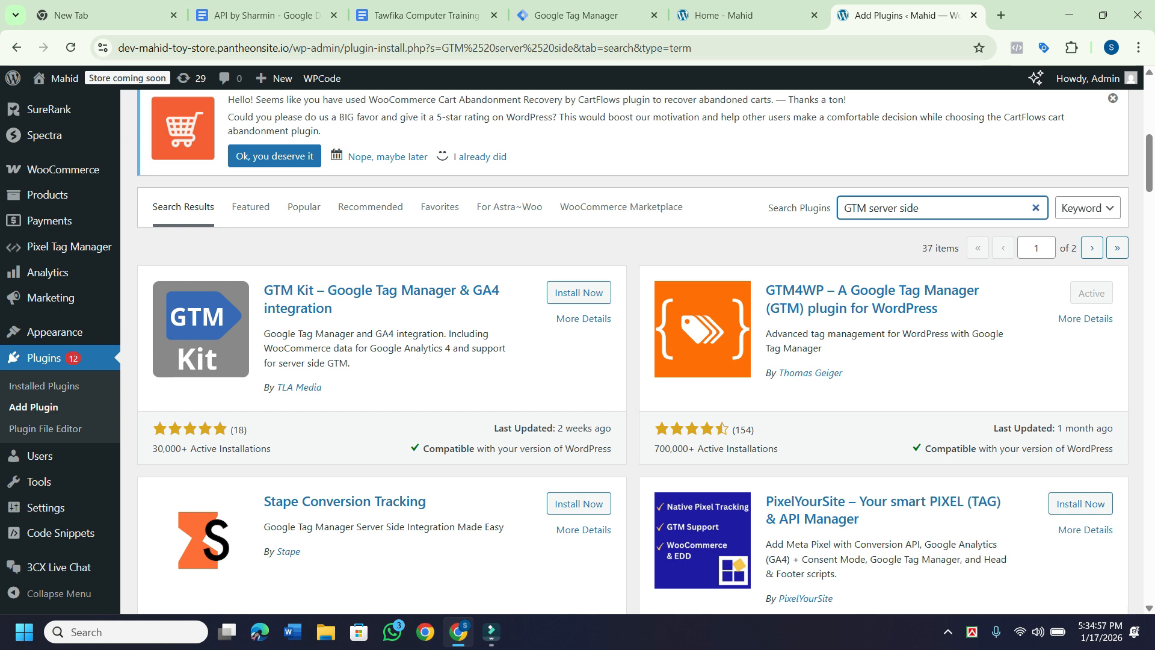
key("BackSpace")
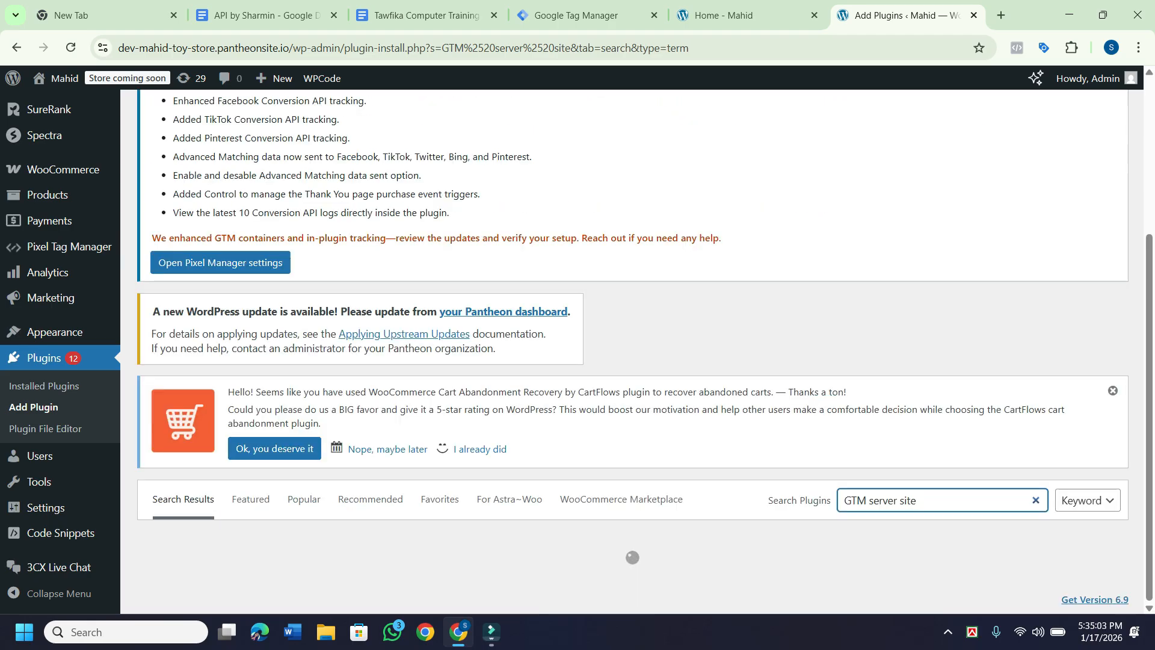
scroll(805, 379, "down", 7)
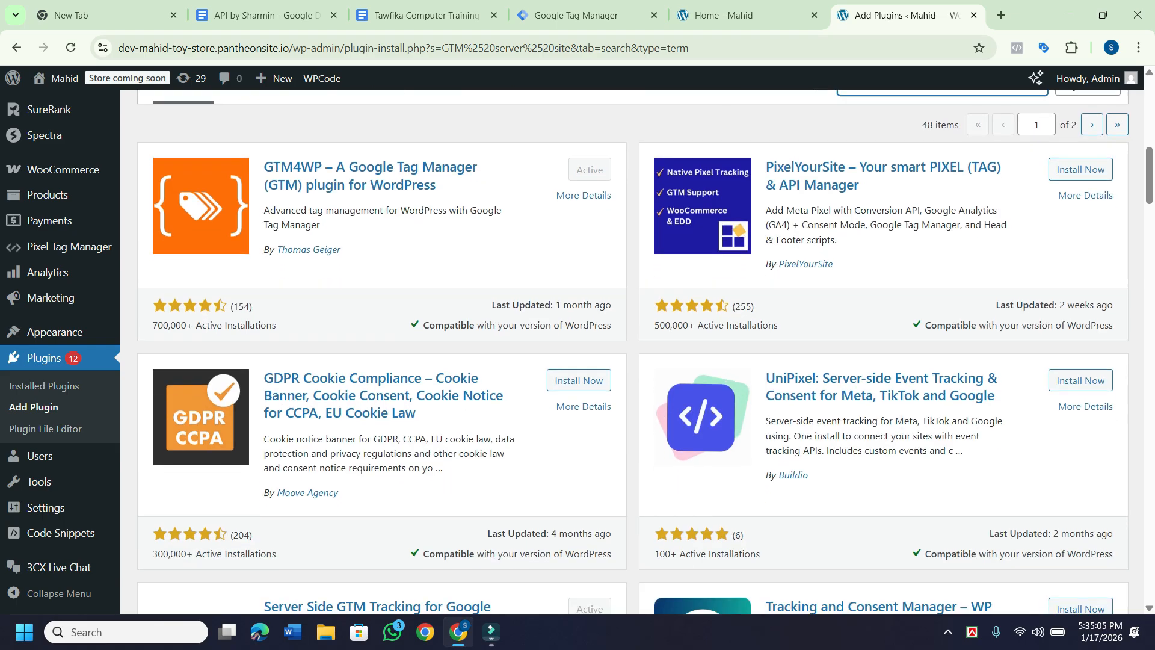
scroll(174, 488, "down", 18)
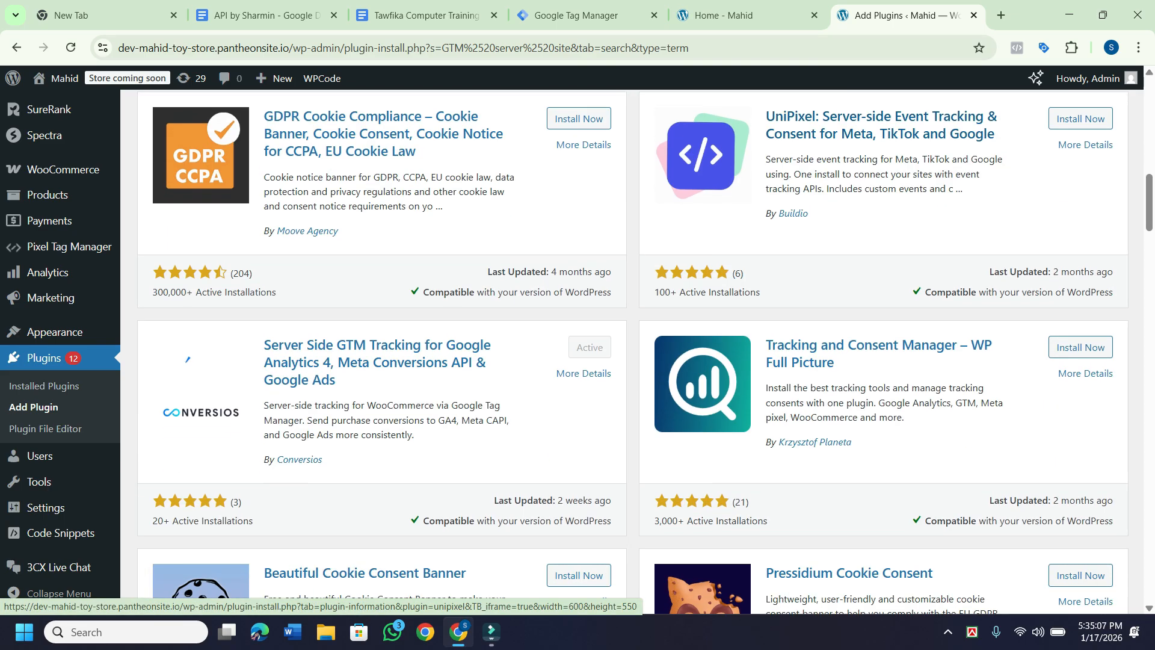
scroll(175, 489, "down", 20)
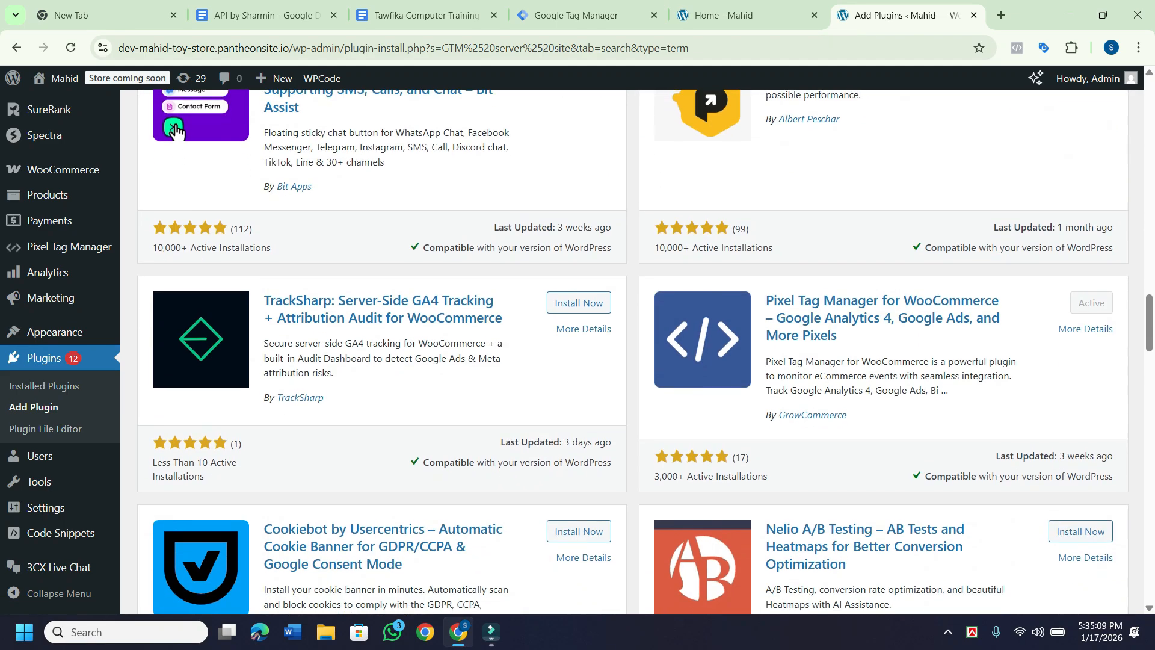
scroll(645, 352, "down", 20)
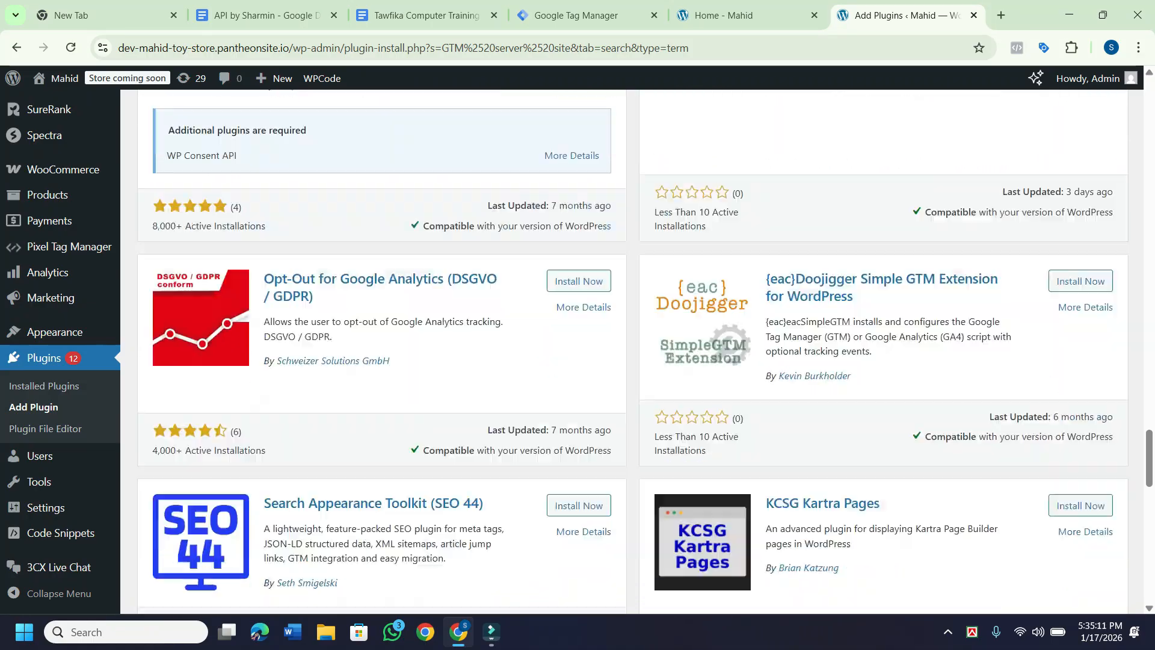
scroll(645, 352, "down", 3)
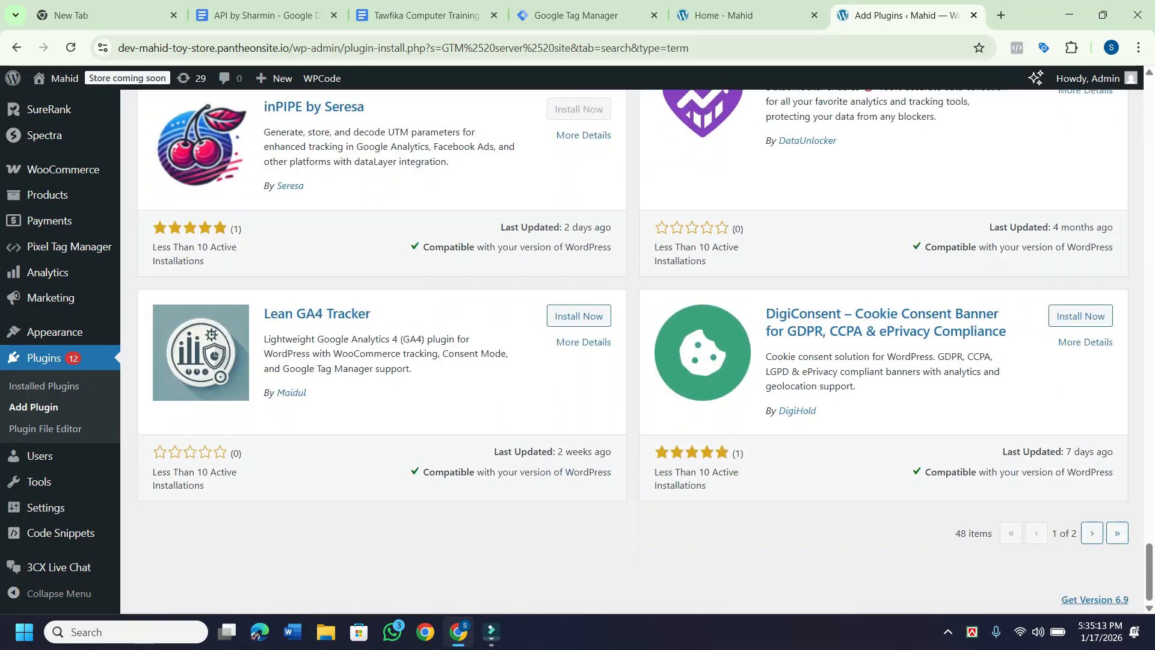
scroll(645, 353, "up", 15)
scroll(645, 352, "up", 20)
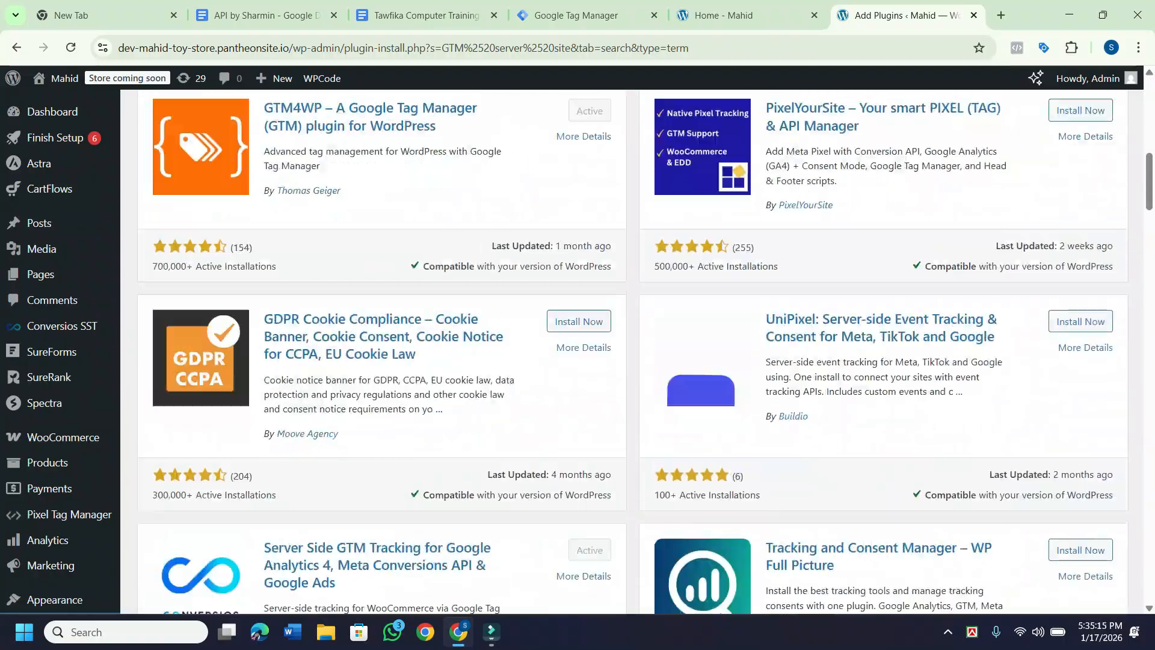
scroll(645, 352, "down", 20)
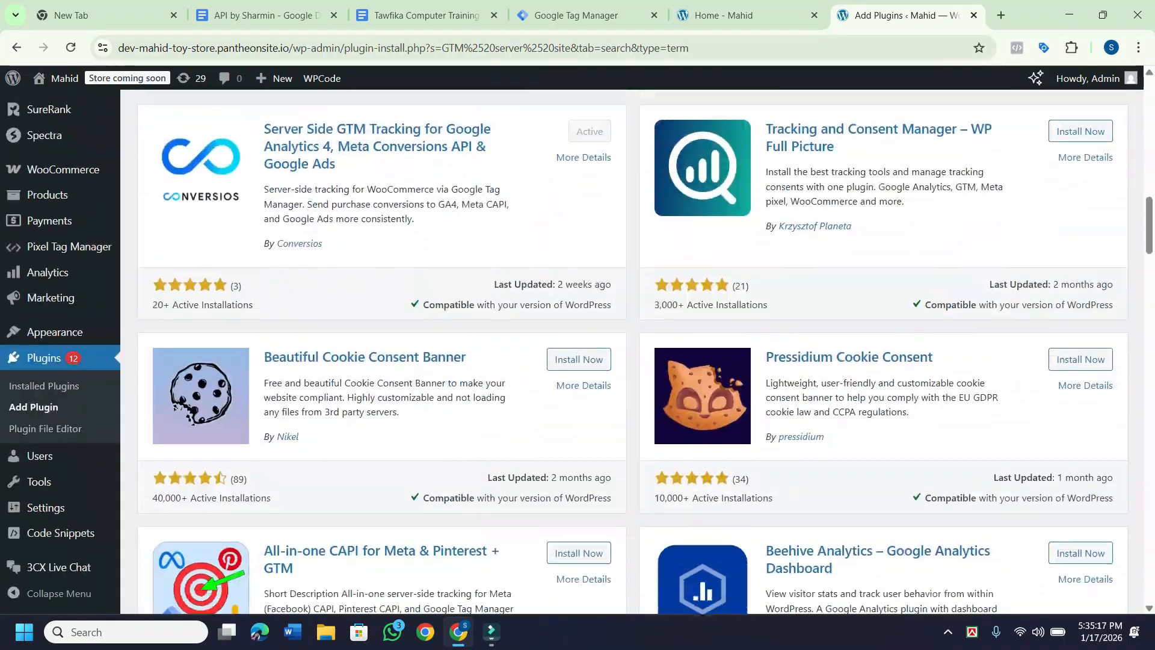
scroll(644, 353, "down", 15)
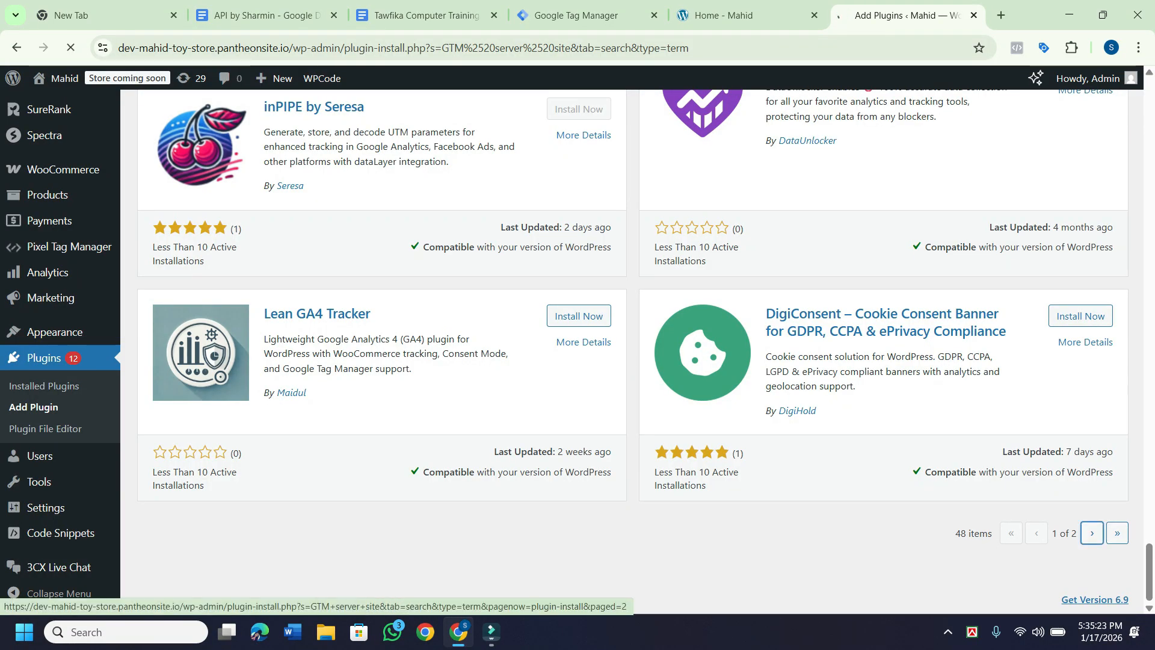
left_click(1092, 532)
scroll(1091, 532, "down", 7)
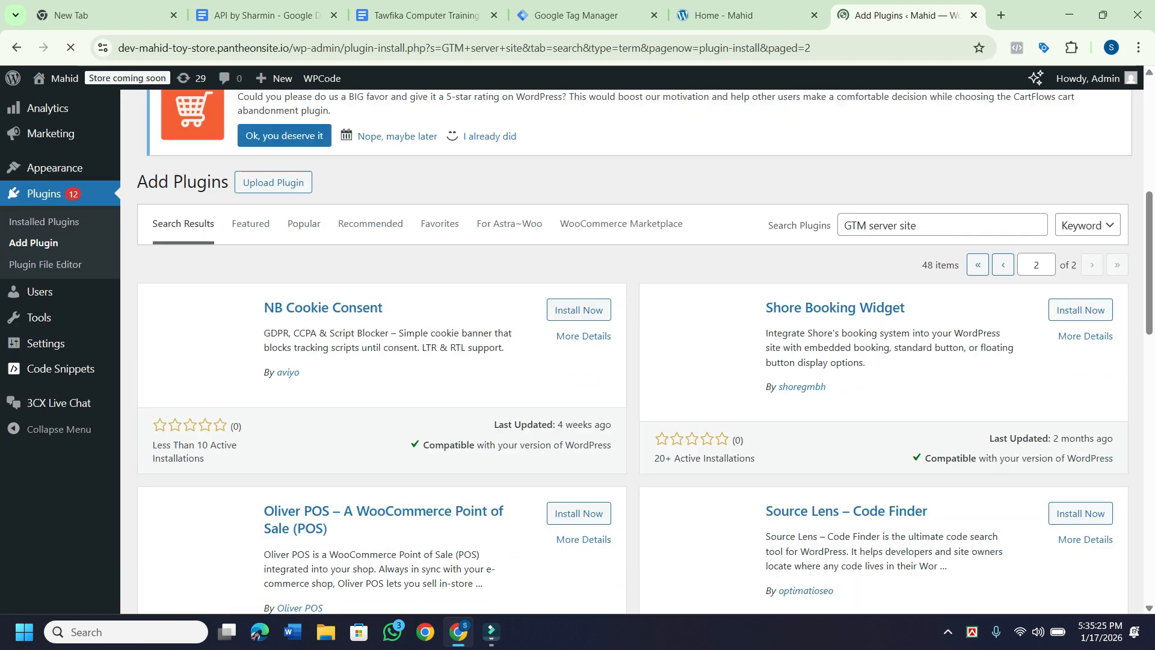
scroll(645, 352, "down", 3)
scroll(645, 352, "up", 1)
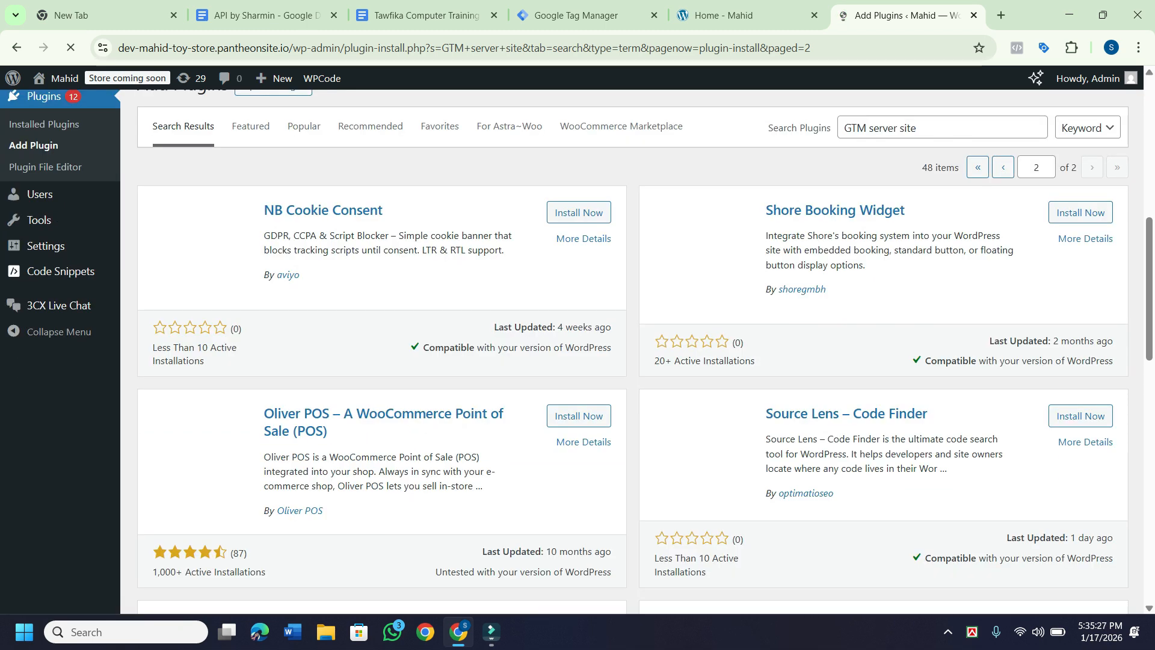
scroll(645, 353, "down", 10)
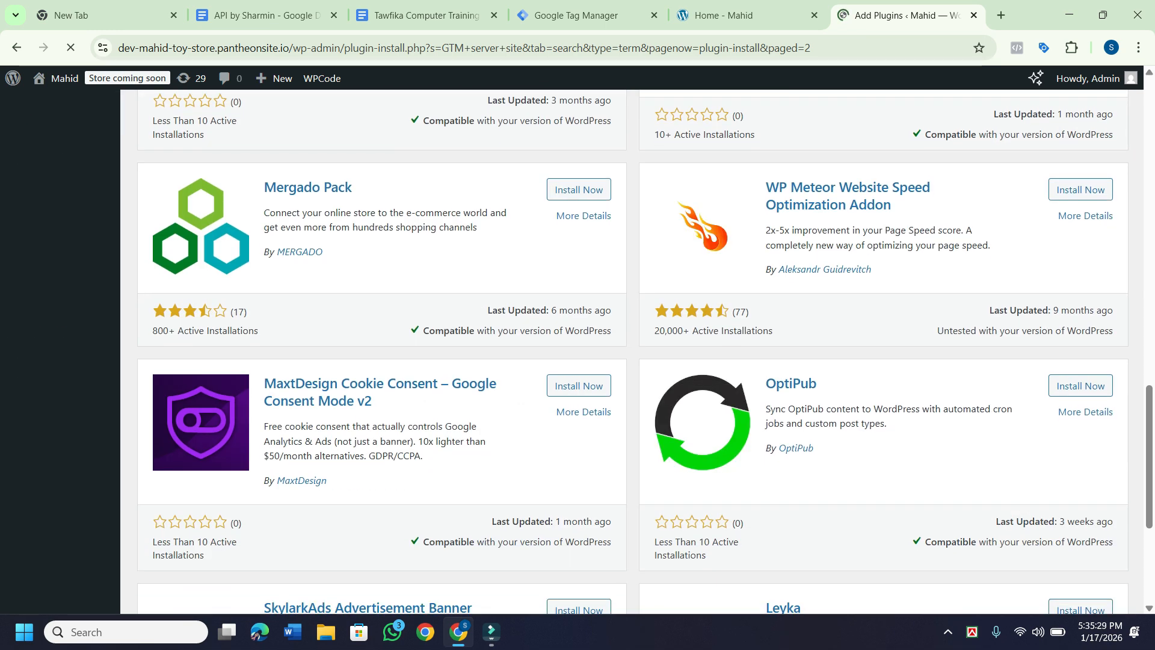
scroll(806, 396, "down", 5)
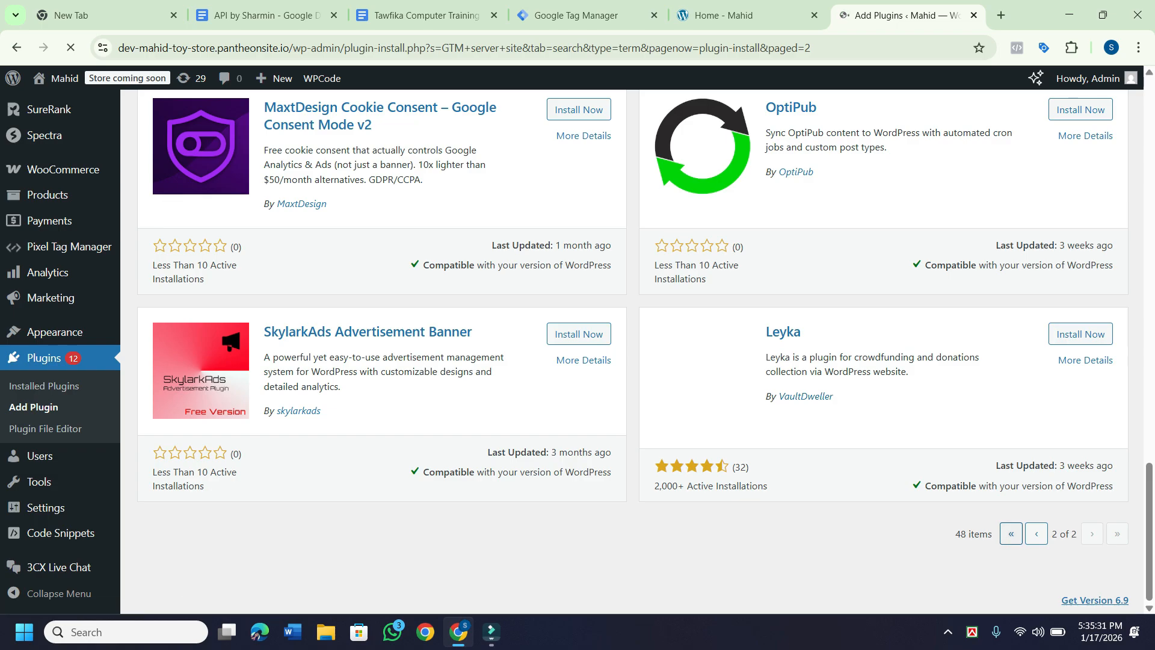
left_click(1036, 533)
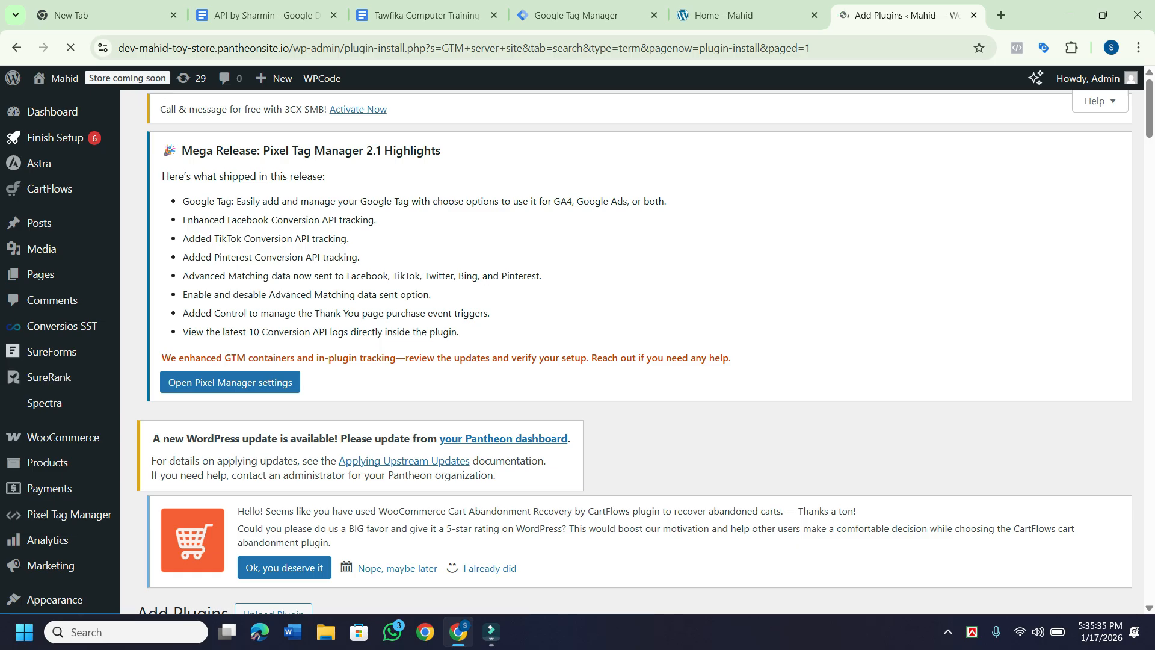
scroll(602, 349, "down", 10)
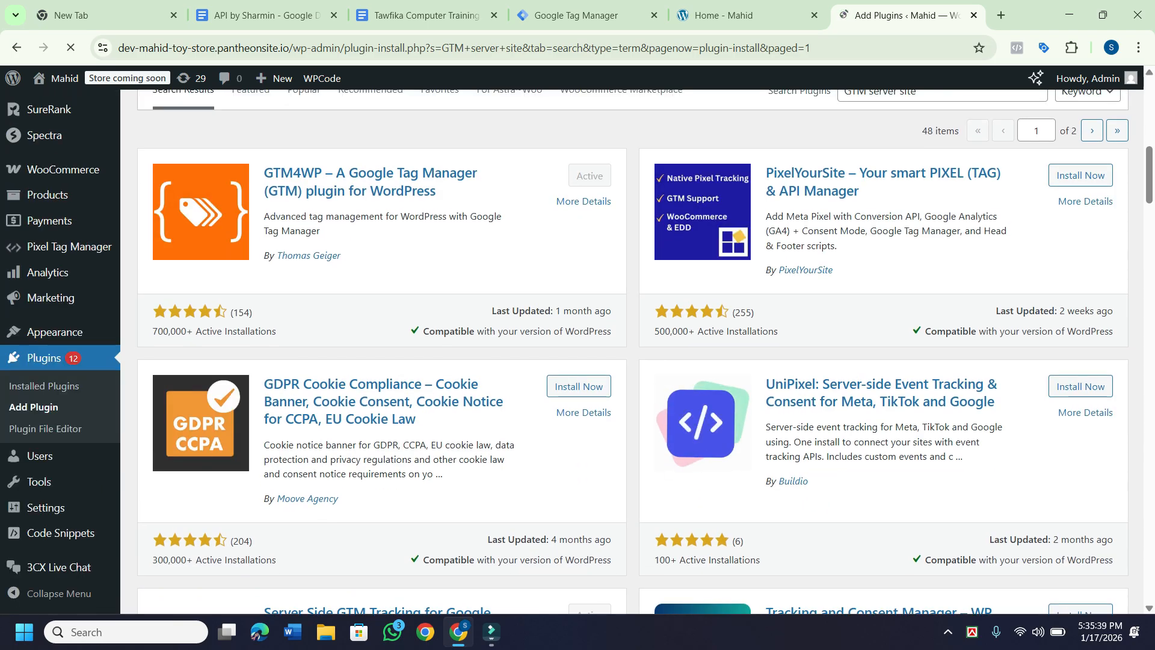
scroll(632, 351, "down", 3)
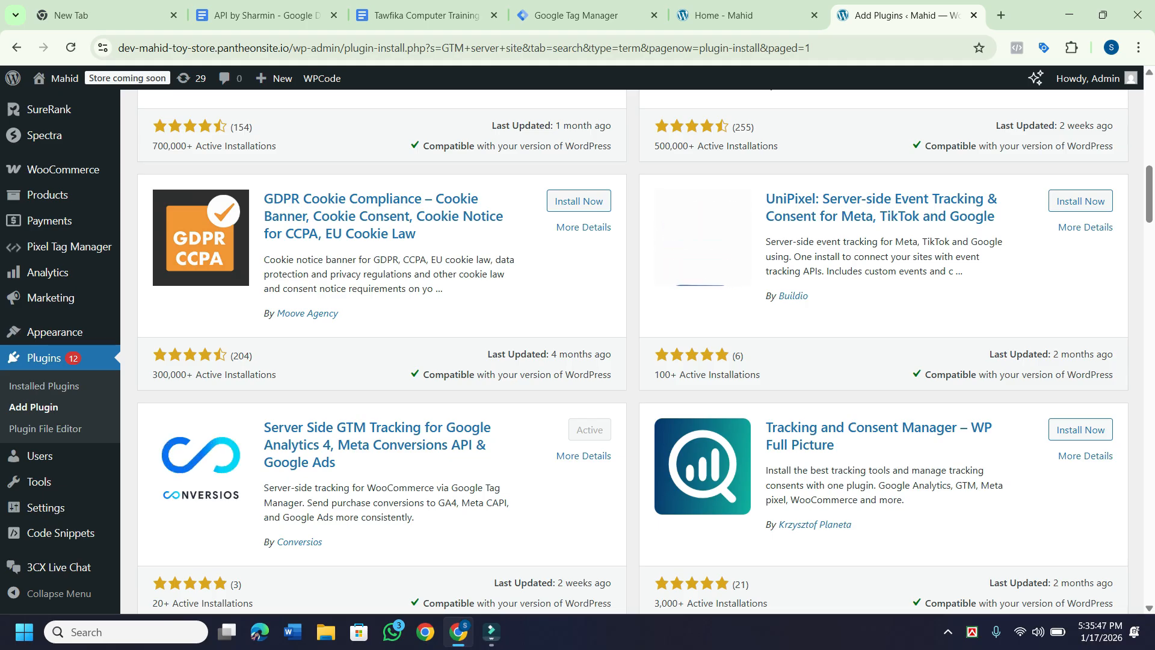
scroll(633, 350, "down", 2)
scroll(645, 351, "down", 15)
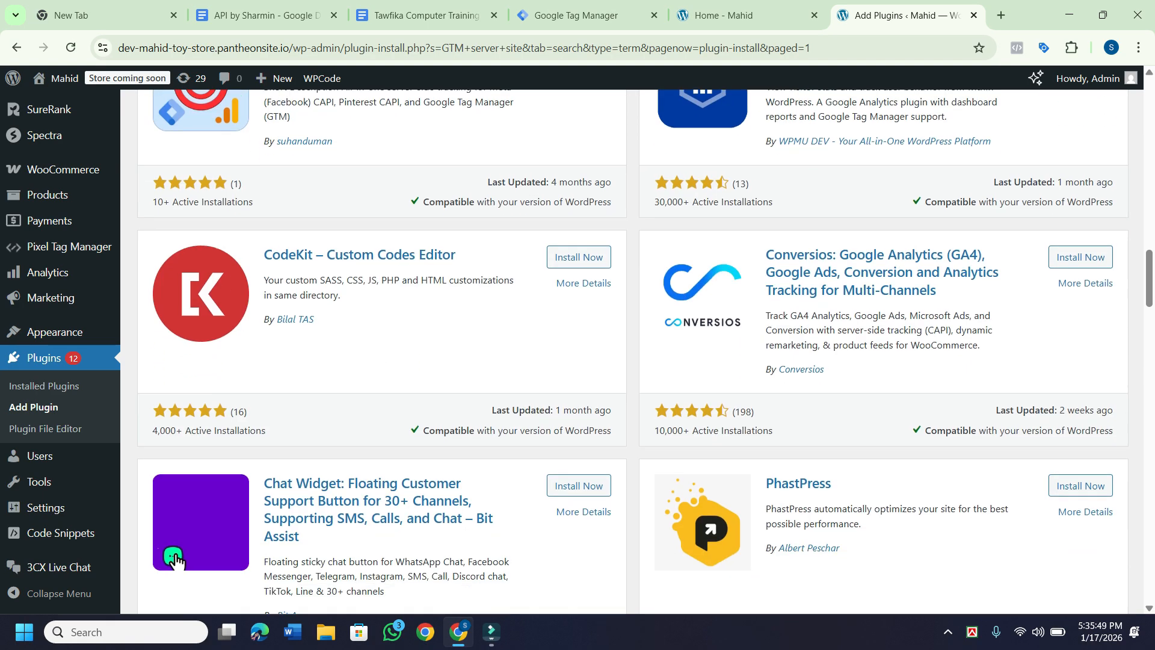
scroll(176, 205, "down", 10)
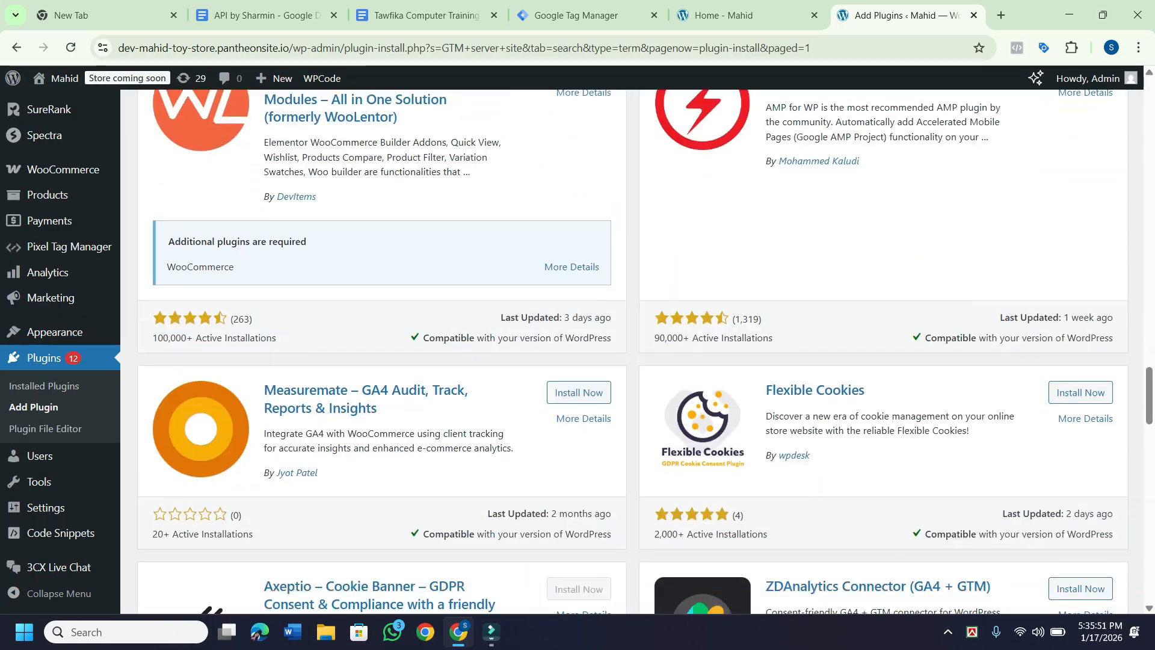
scroll(205, 368, "up", 12)
scroll(205, 368, "up", 20)
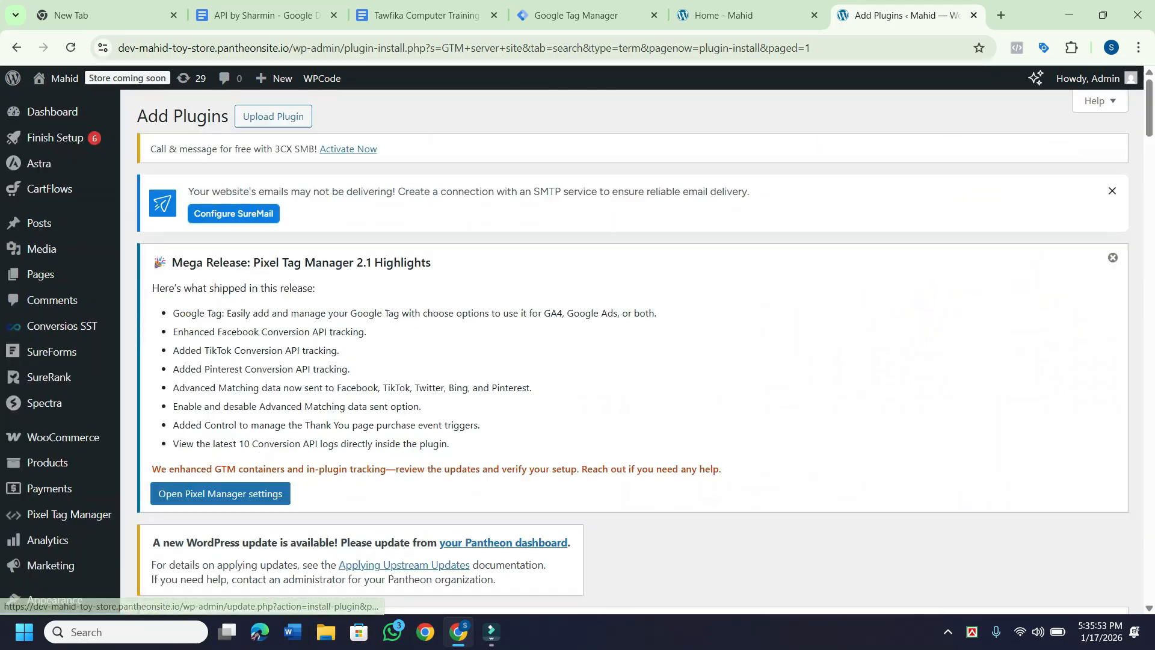
scroll(633, 352, "down", 6)
Install Stape Conversion Tracking from the 'GTM server side' search results.
left_click(939, 316)
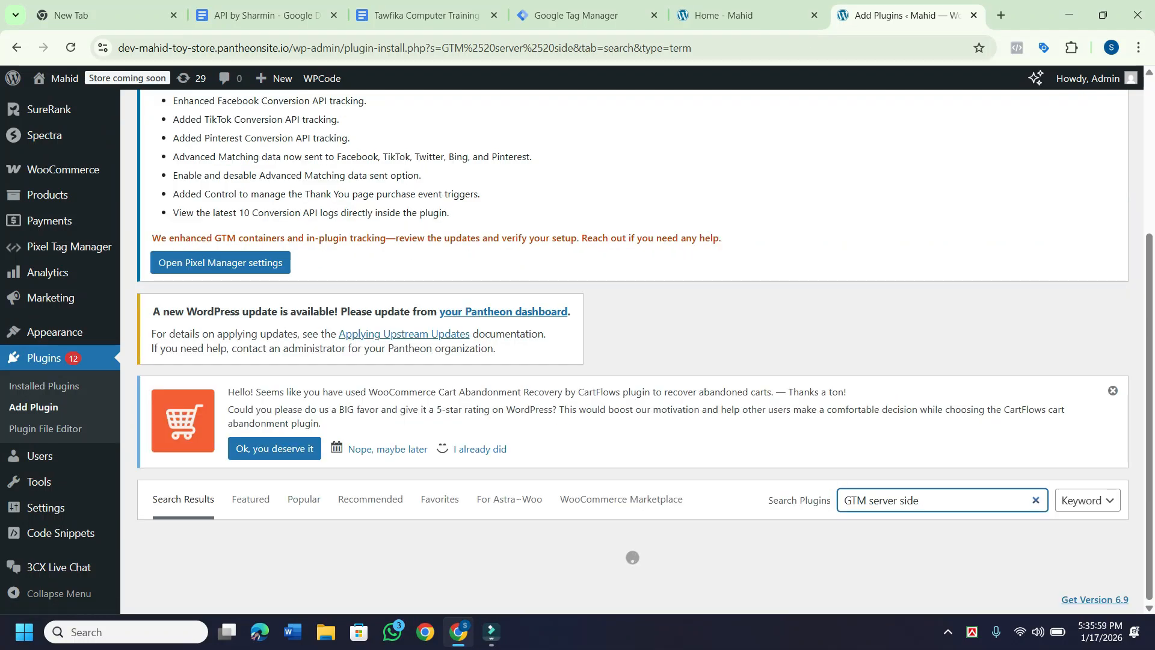
scroll(632, 346, "down", 4)
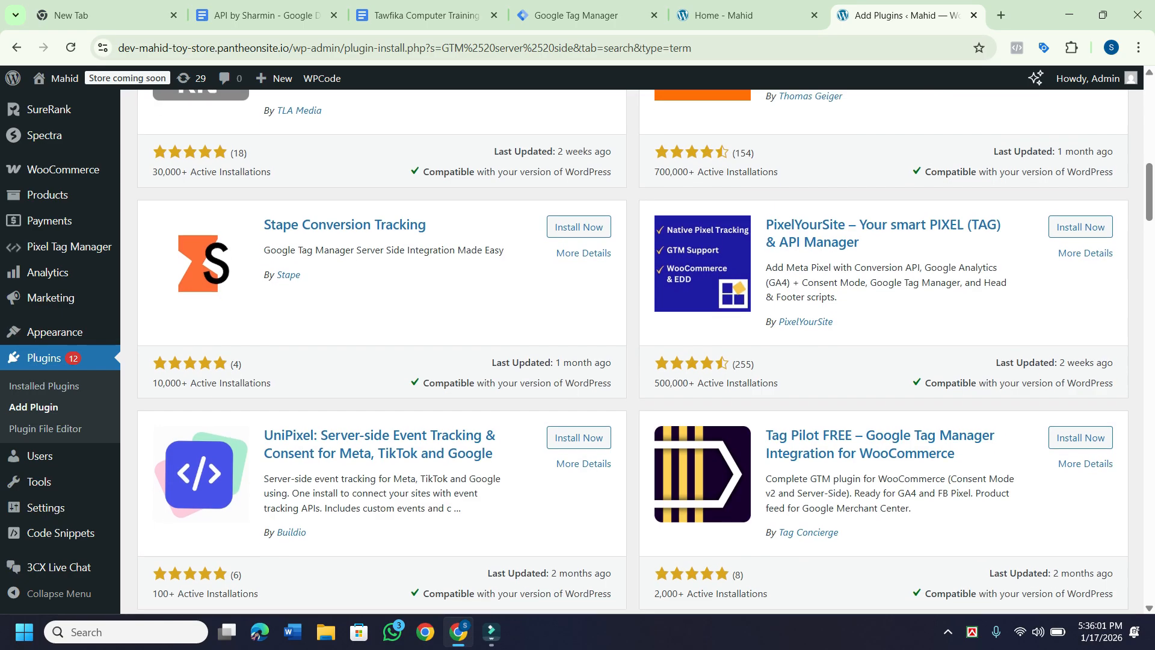
left_click(578, 221)
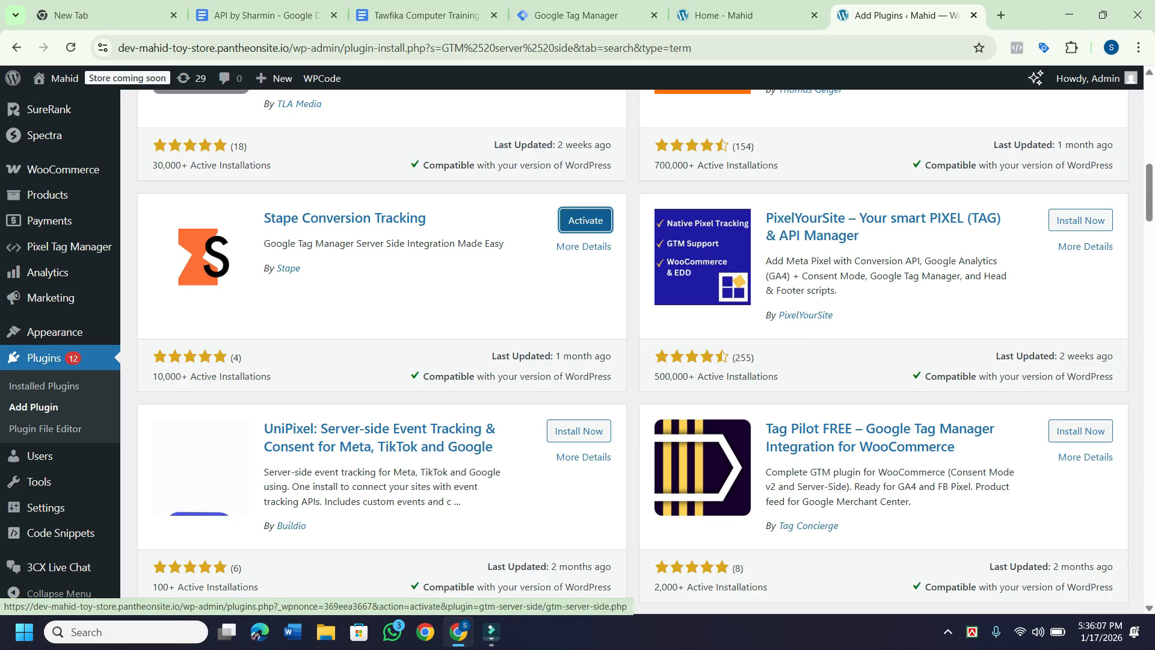
Activate Stape Conversion Tracking and scroll through the 18 installed plugins.
key("Return")
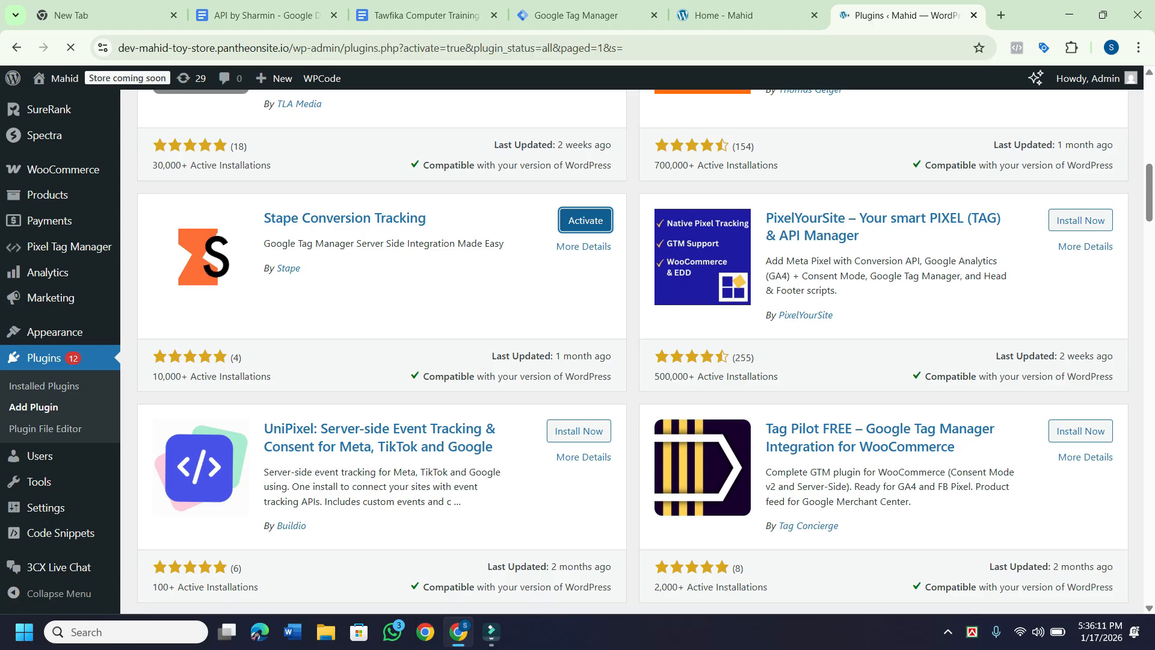
scroll(577, 348, "down", 7)
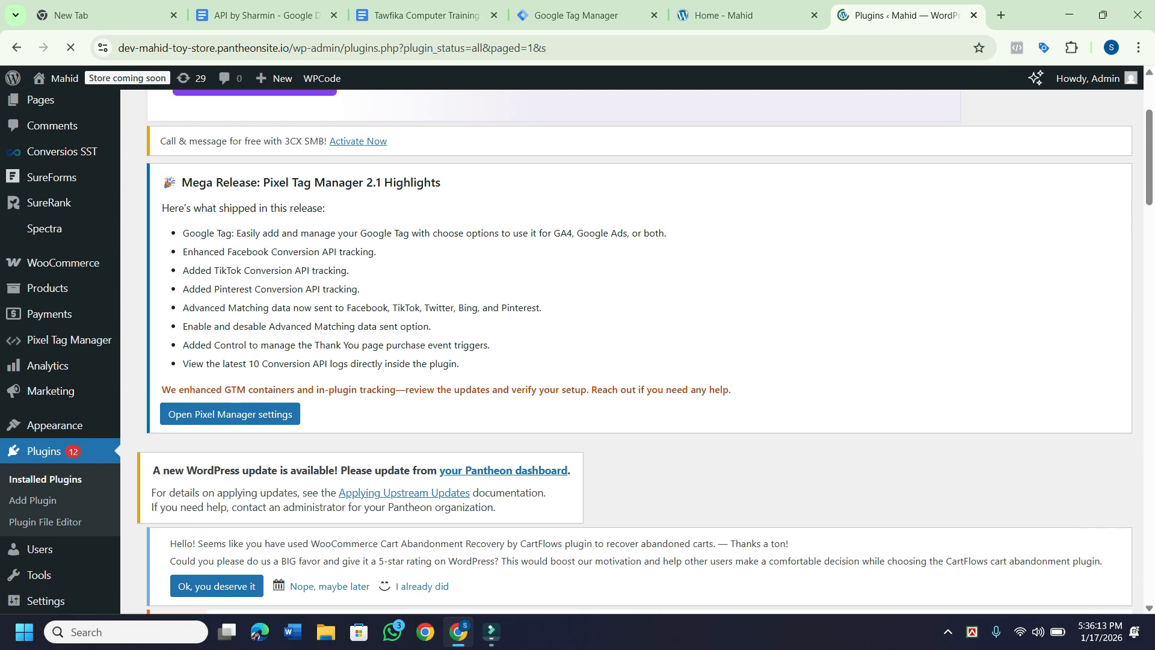
scroll(577, 349, "down", 6)
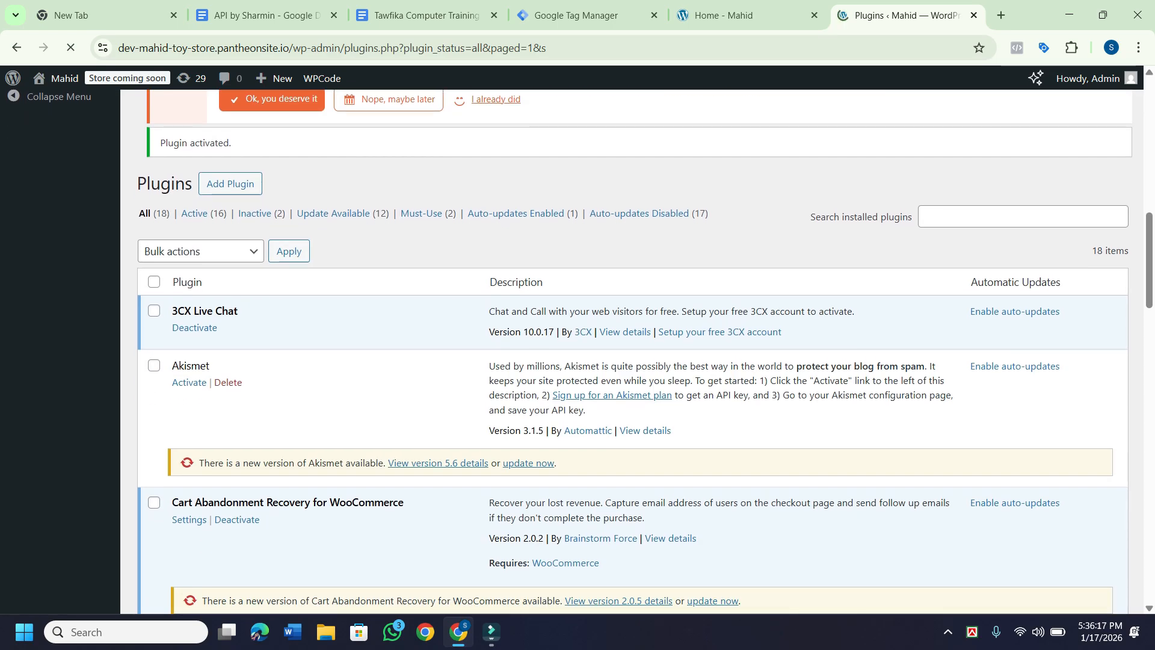
scroll(631, 349, "down", 4)
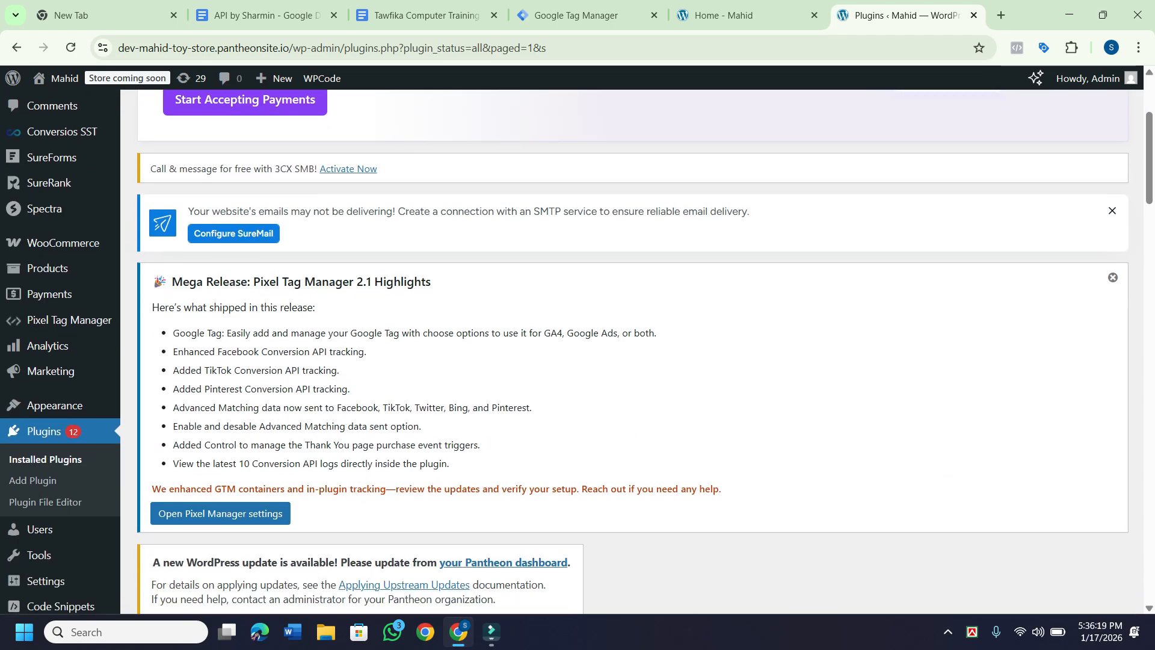
scroll(631, 348, "down", 4)
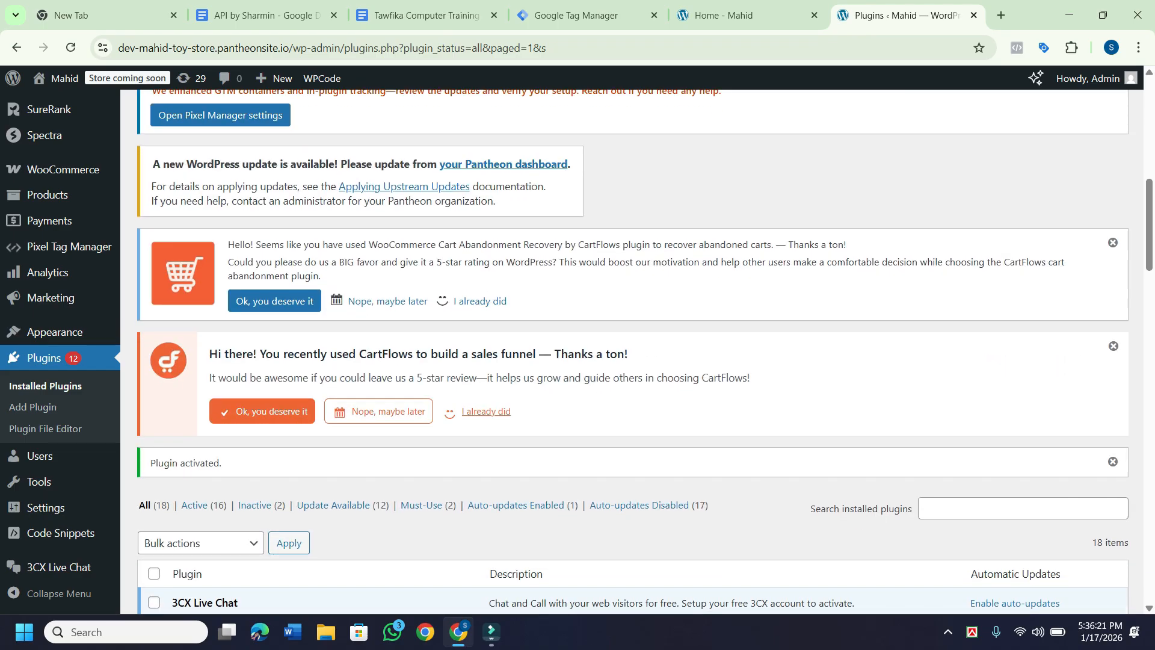
mouse_move(57, 332)
scroll(57, 332, "down", 3)
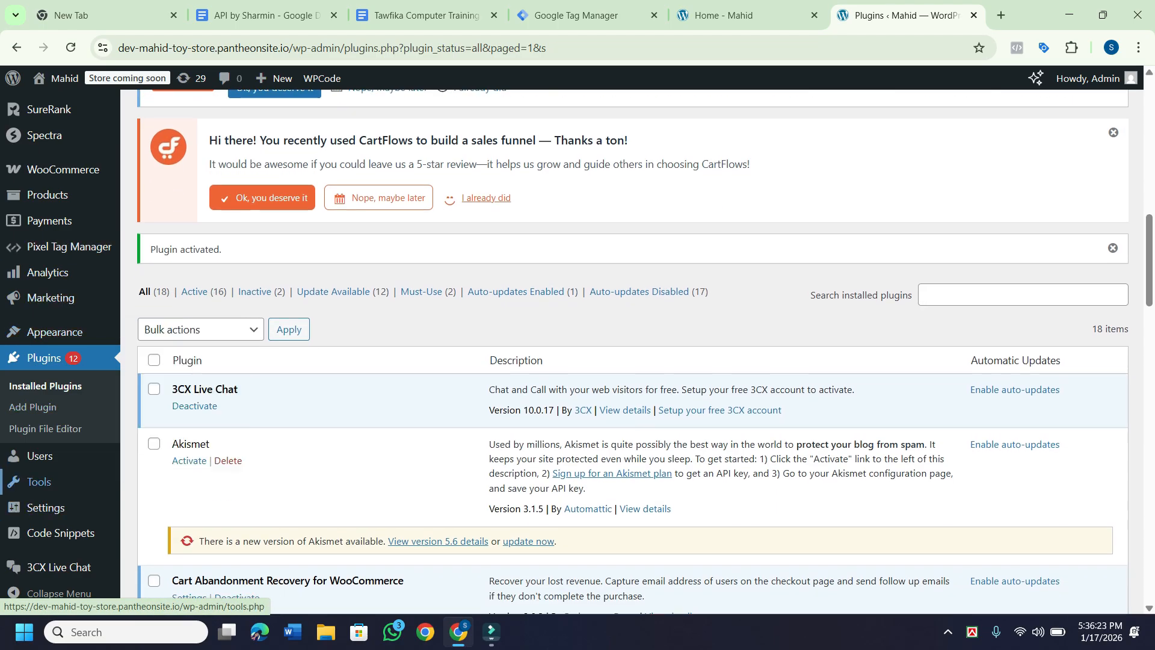
mouse_move(45, 507)
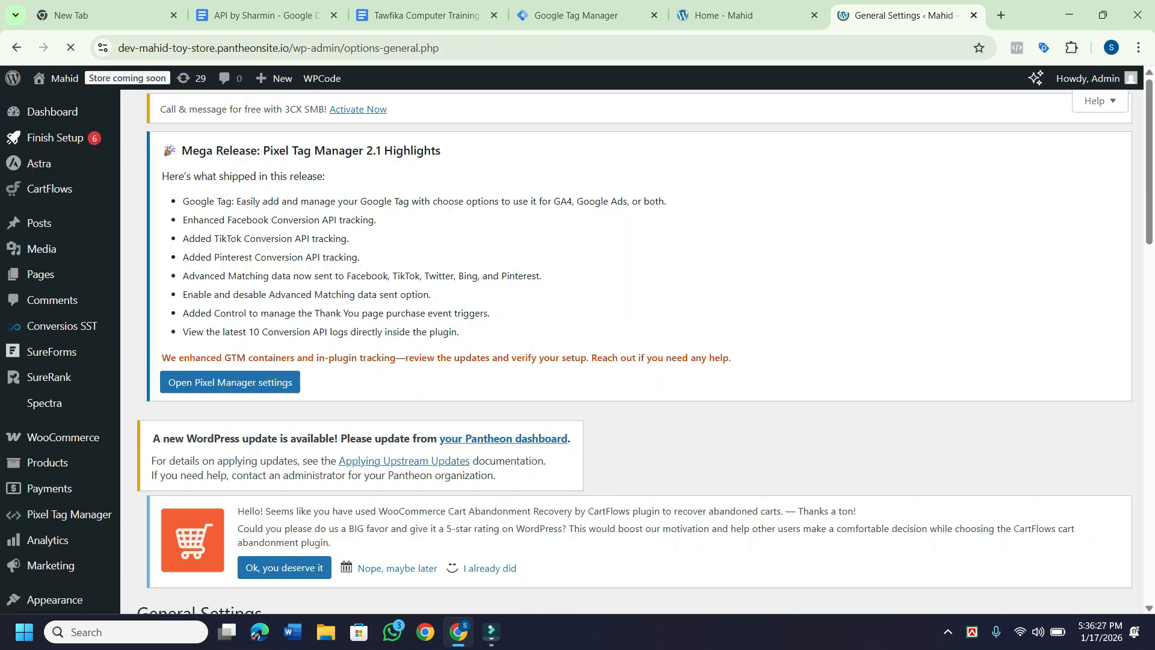
Scroll through the General Settings page of the Mahid site.
scroll(638, 349, "down", 6)
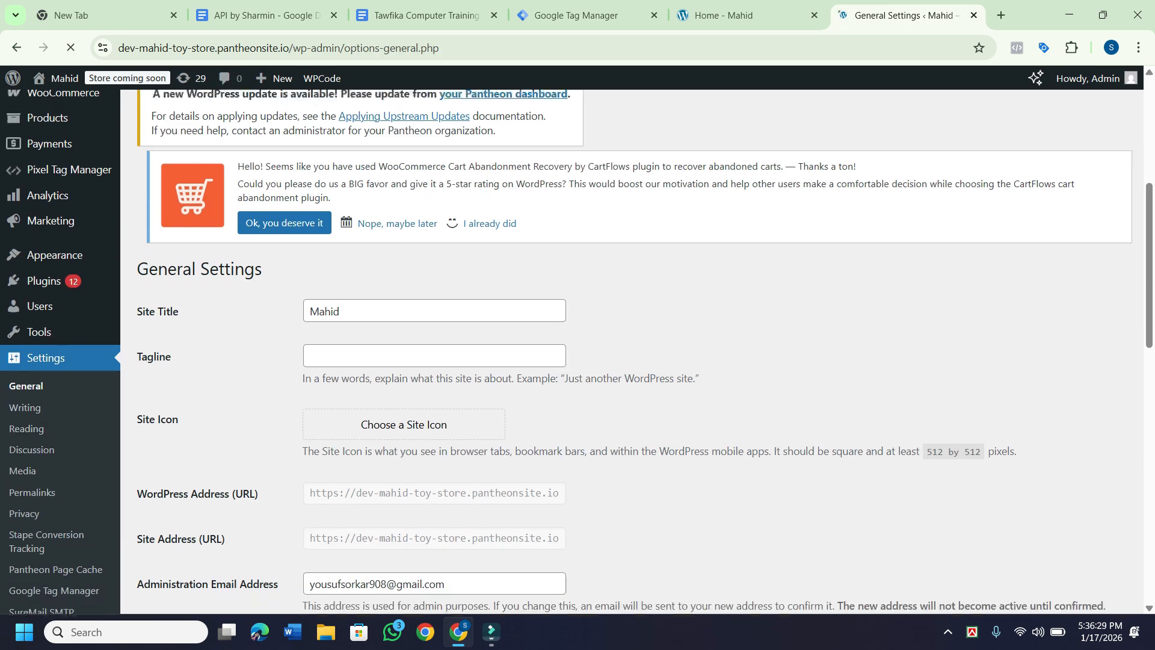
scroll(638, 349, "down", 3)
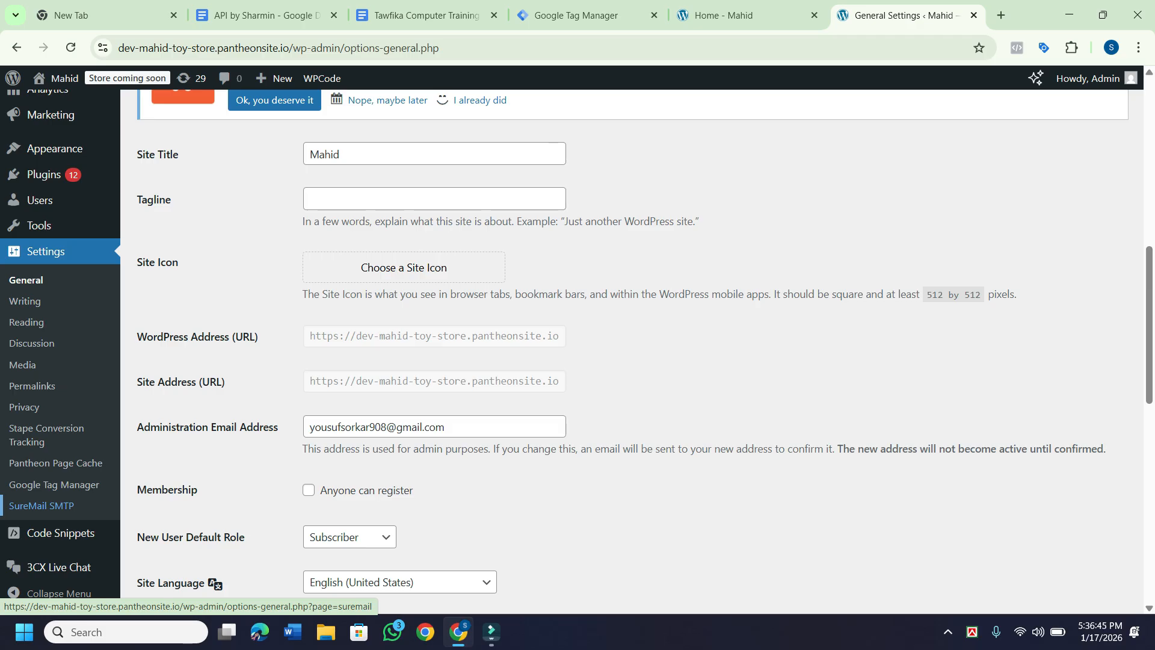
scroll(602, 349, "down", 3)
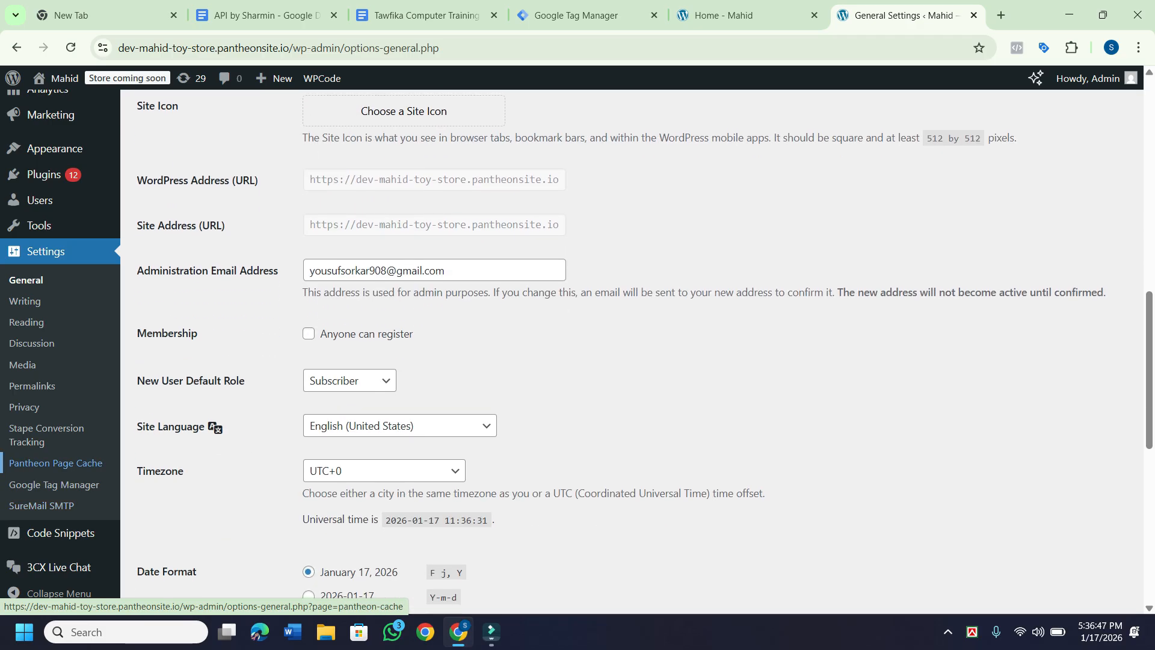
scroll(602, 349, "up", 6)
scroll(602, 349, "up", 5)
scroll(602, 349, "down", 5)
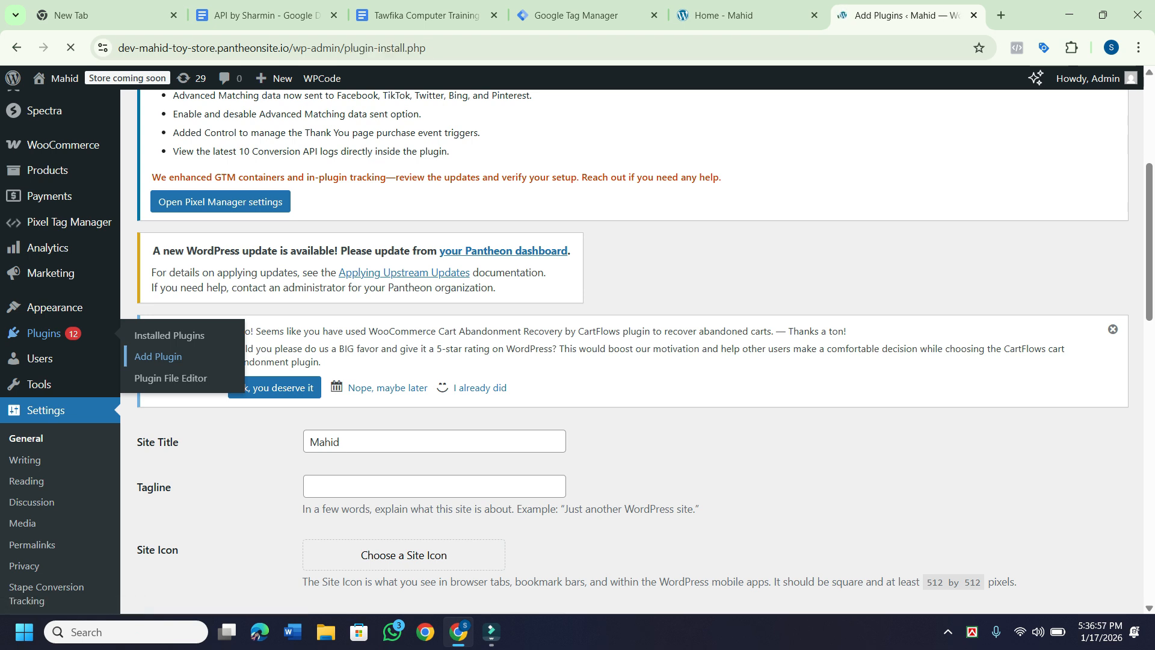
Rerun the earlier 'server site' plugin search from the suggestion list and skim the results.
scroll(578, 349, "down", 7)
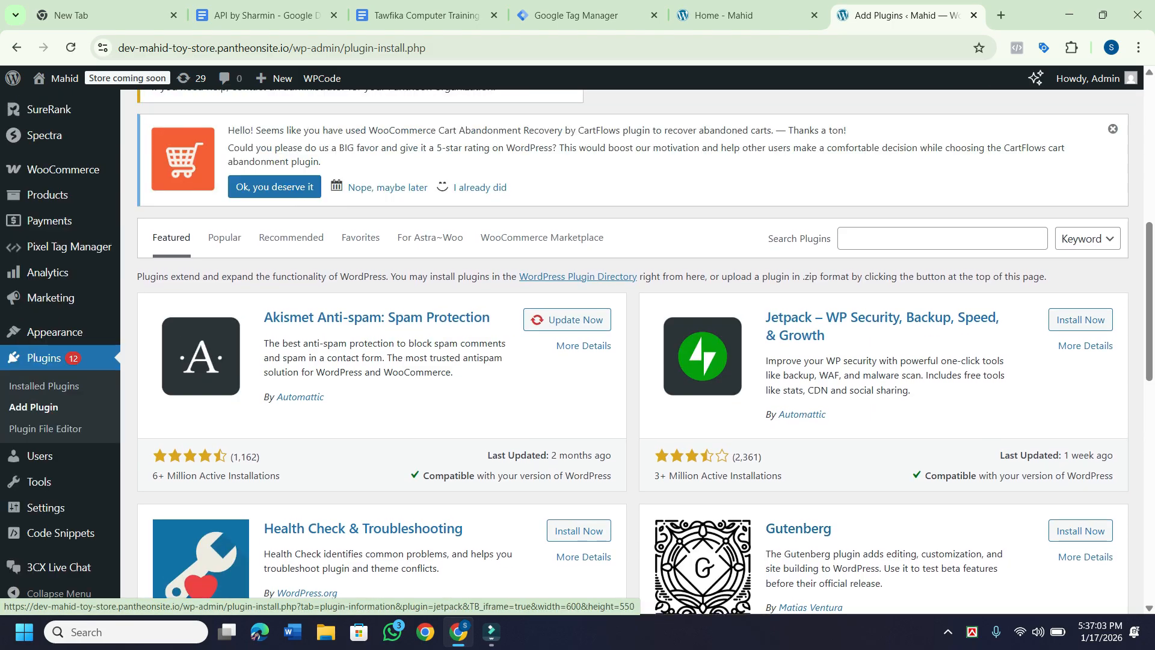
left_click(942, 238)
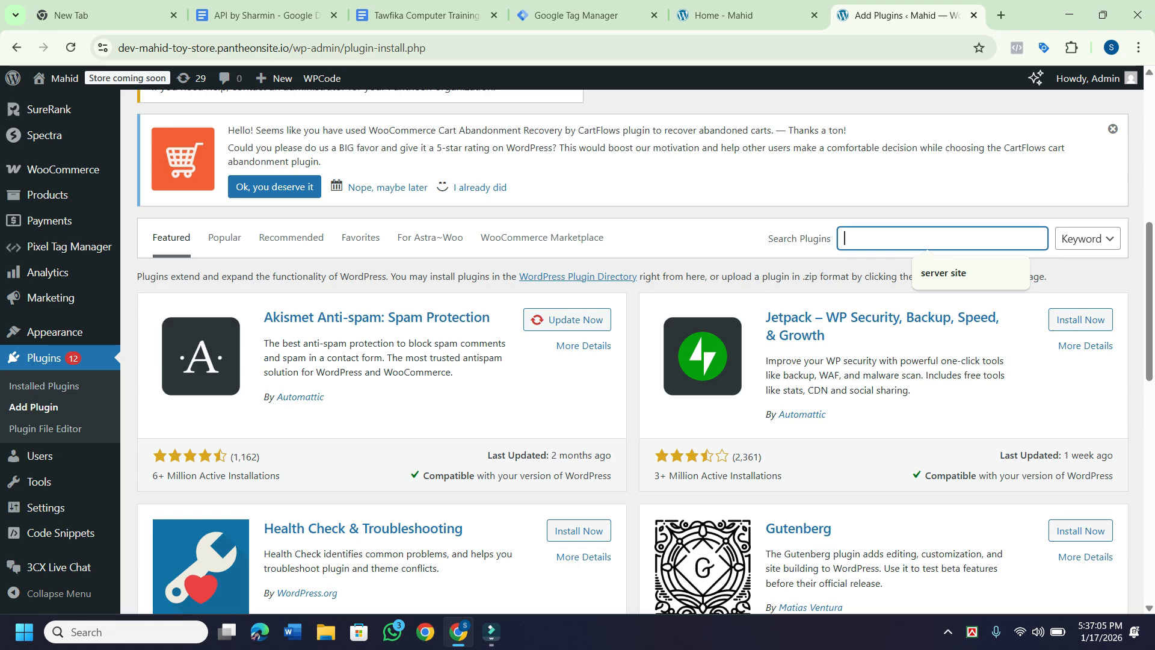
key("Down")
key("Return")
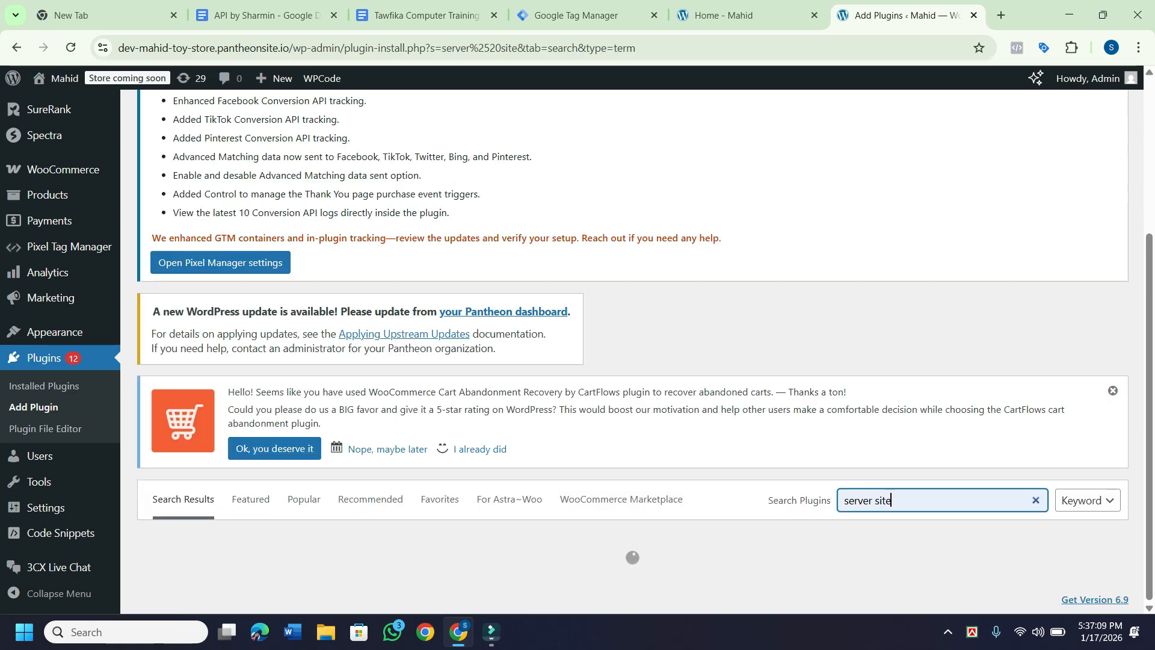
scroll(632, 349, "down", 5)
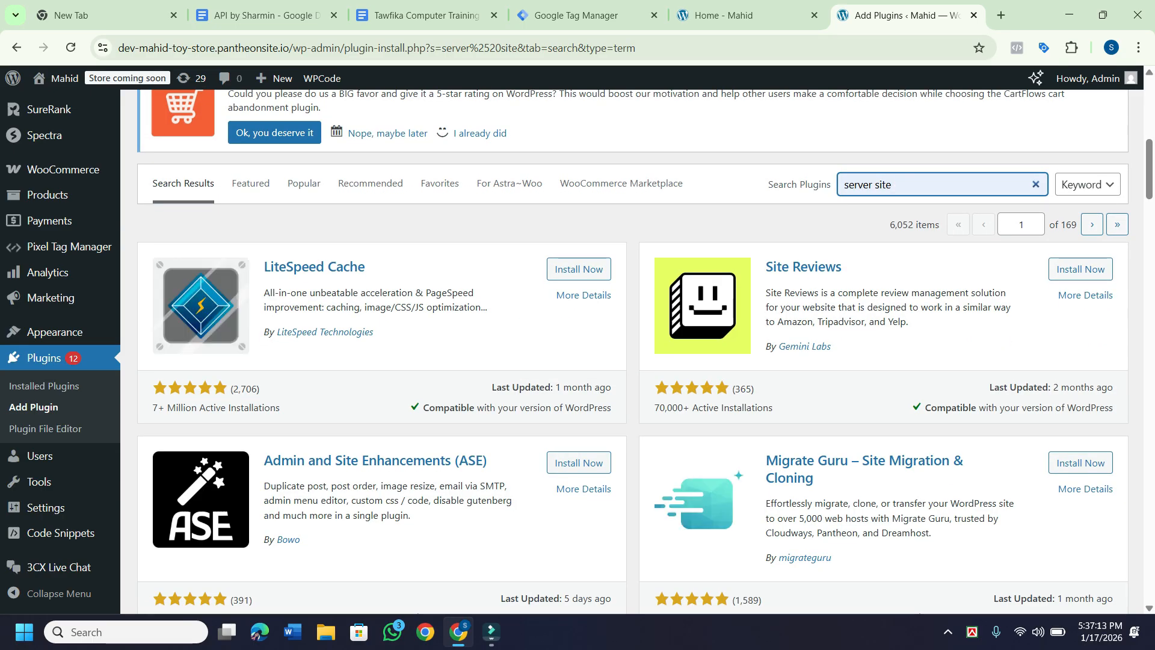
scroll(631, 349, "down", 10)
scroll(632, 348, "down", 18)
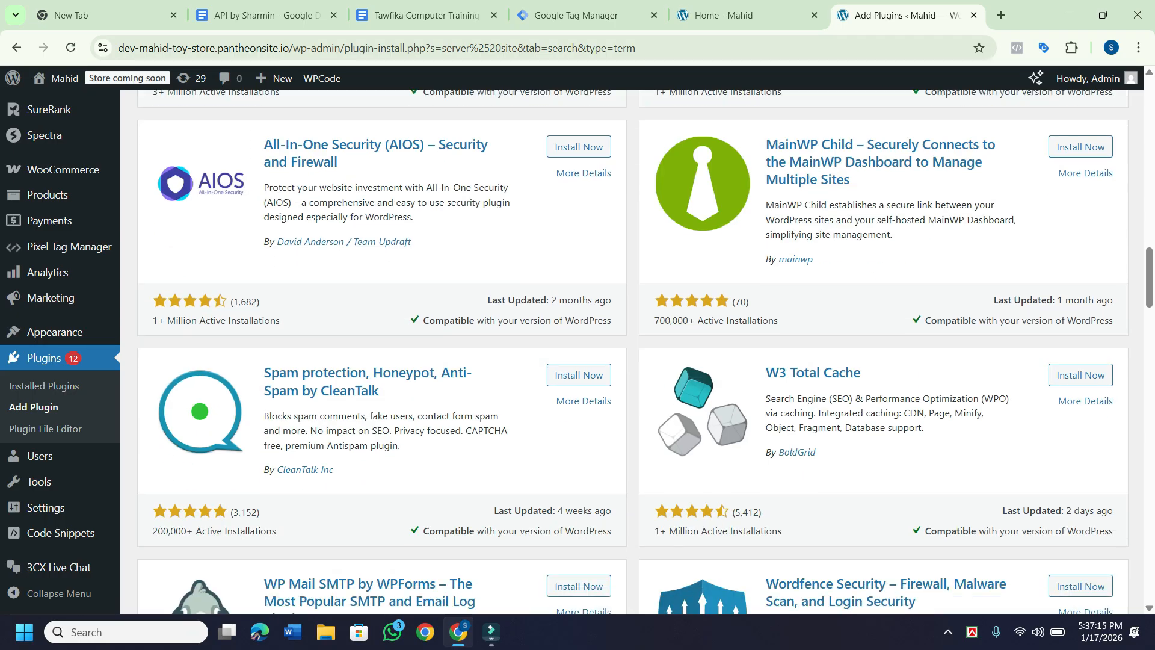
scroll(631, 349, "up", 12)
scroll(631, 348, "up", 15)
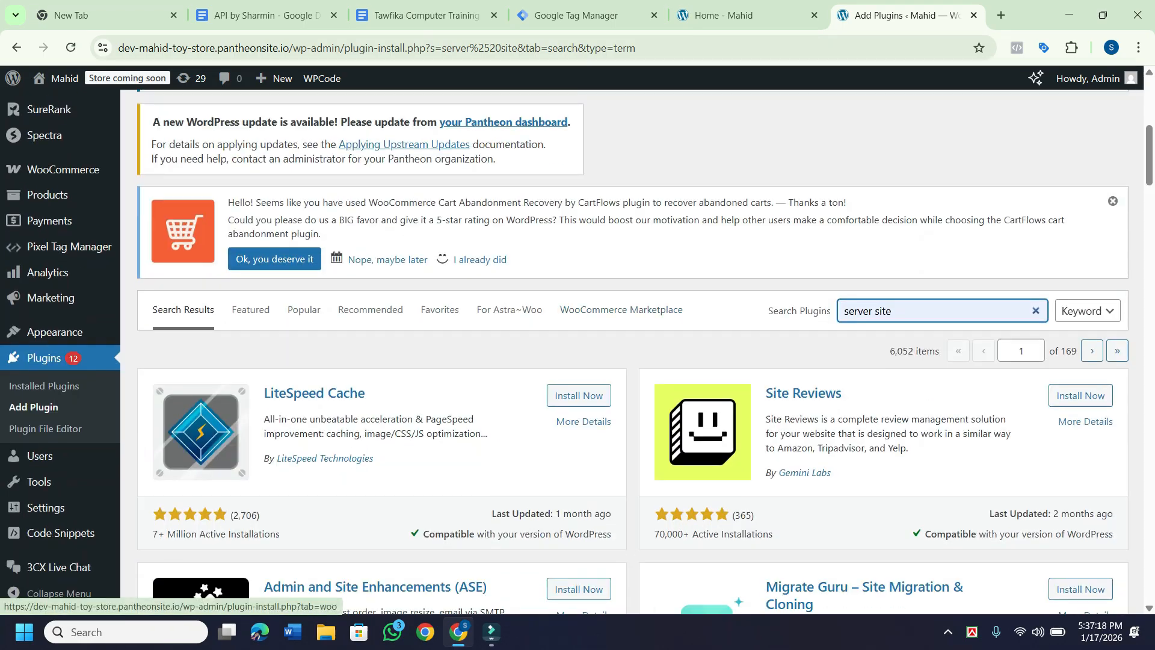
Change the search to 'GTM server site' and browse the 48 results.
left_click_drag(891, 310, 844, 310)
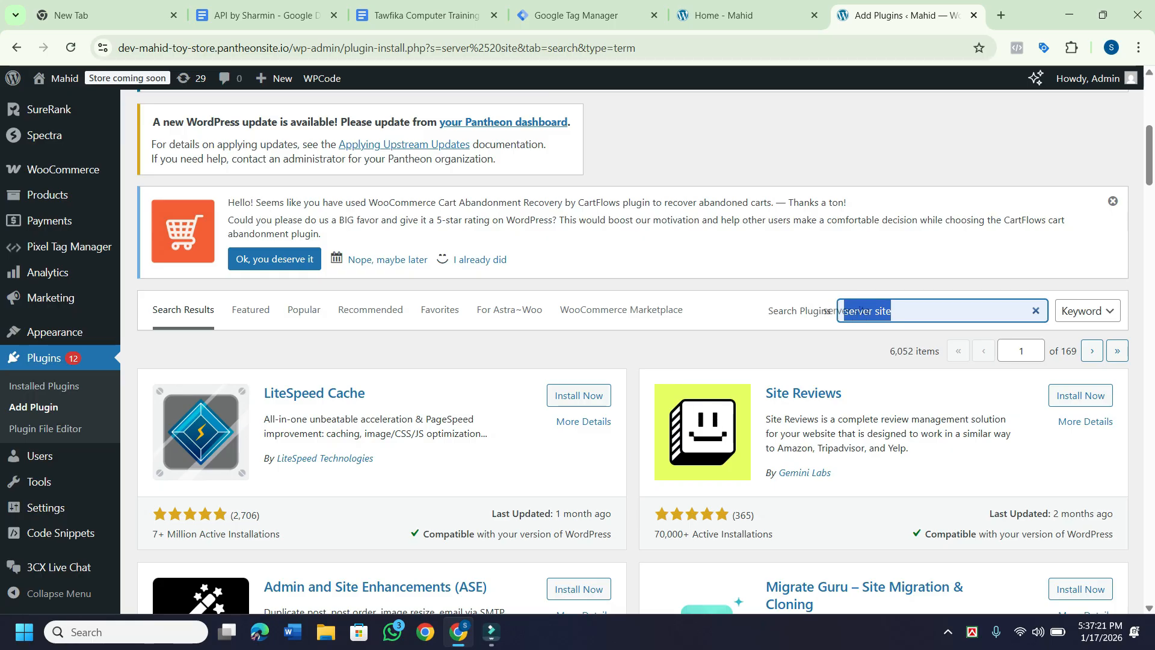
left_click(844, 311)
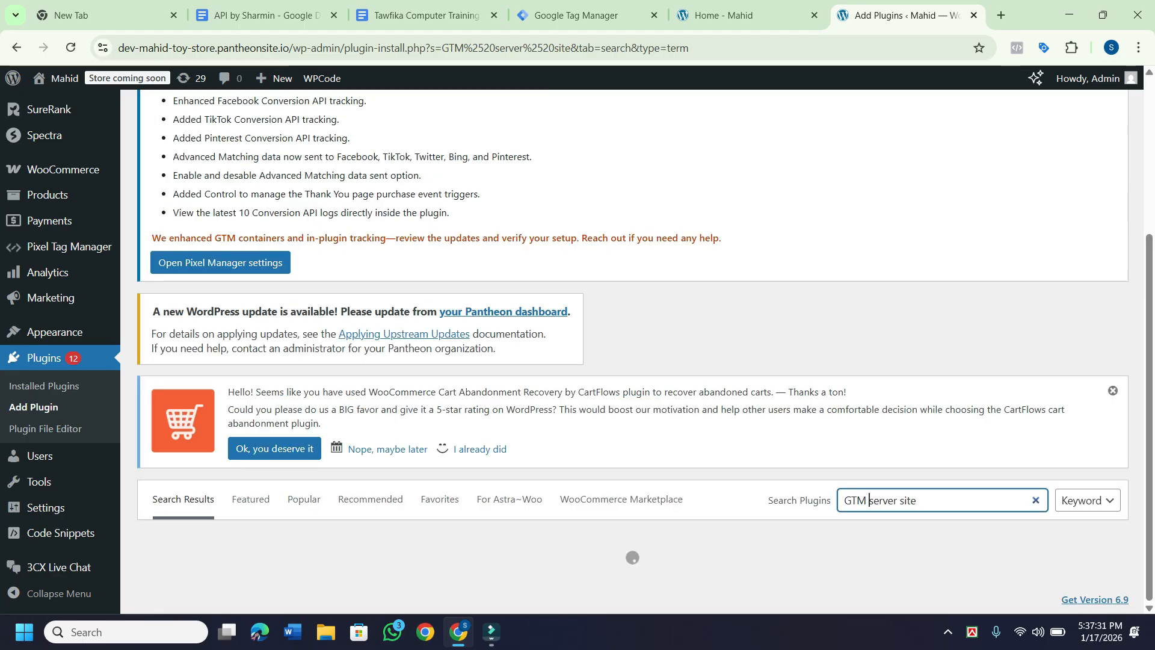
scroll(631, 349, "down", 2)
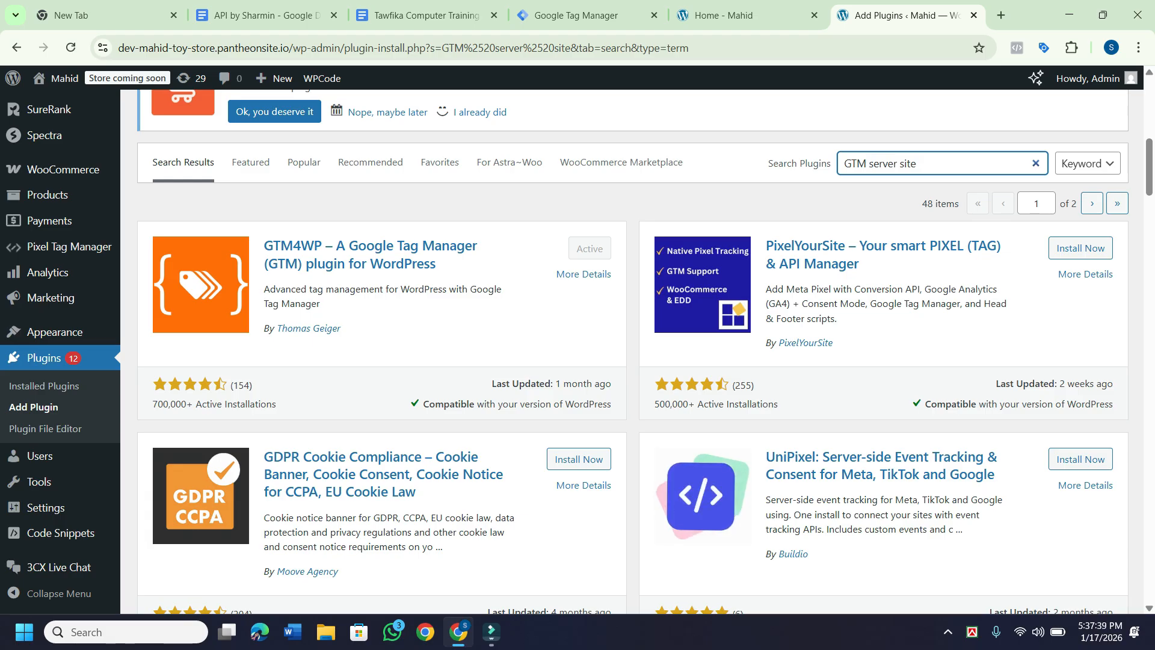
scroll(868, 163, "down", 12)
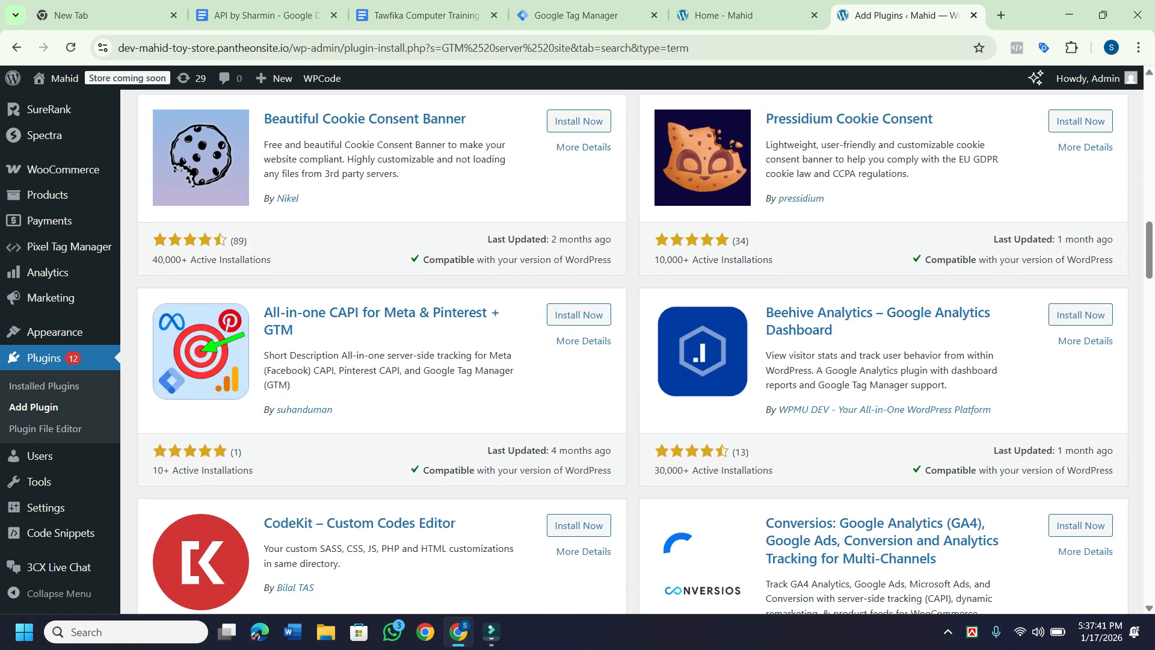
scroll(175, 265, "down", 8)
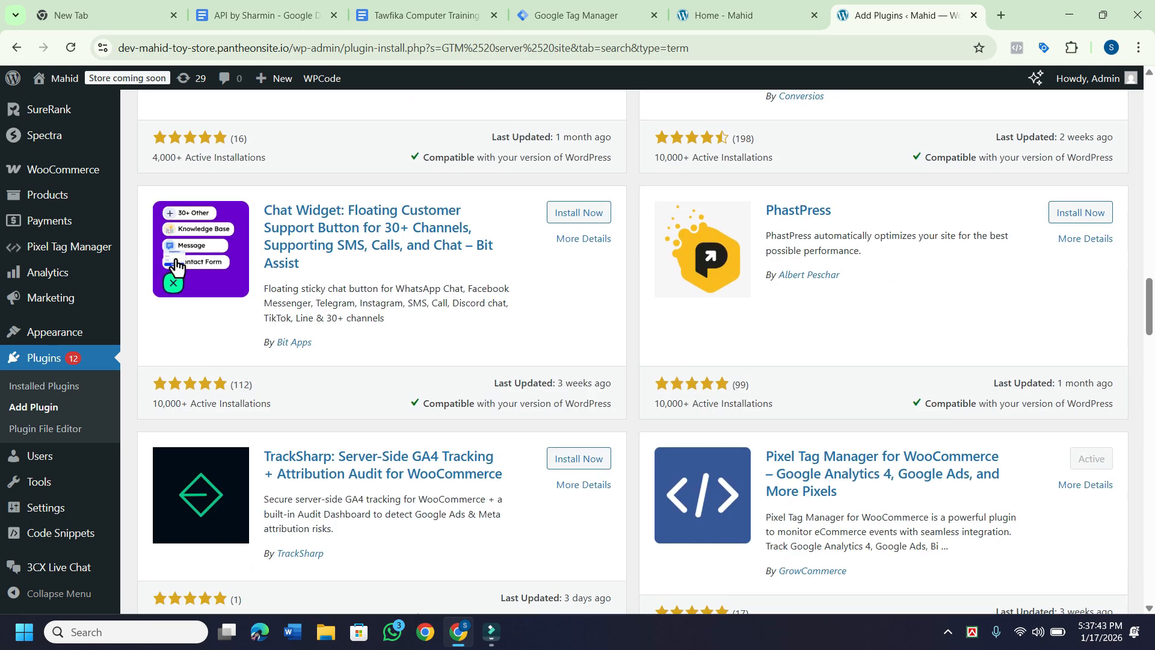
scroll(175, 265, "down", 6)
scroll(645, 350, "down", 20)
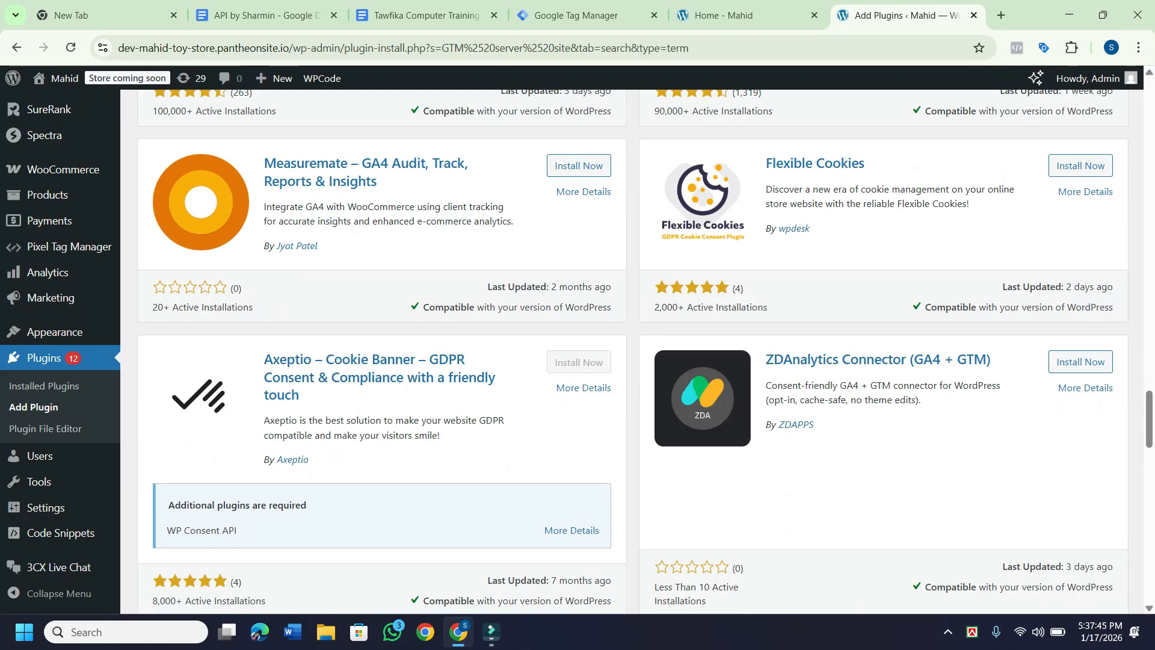
scroll(644, 351, "down", 13)
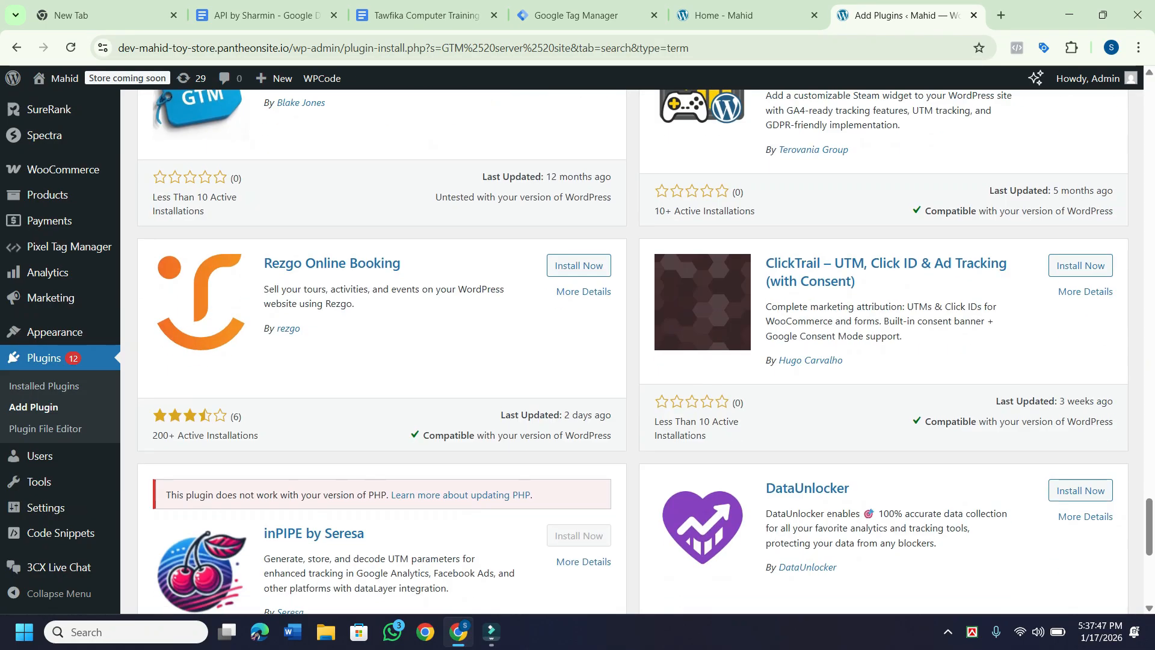
scroll(645, 351, "up", 2)
scroll(645, 351, "up", 20)
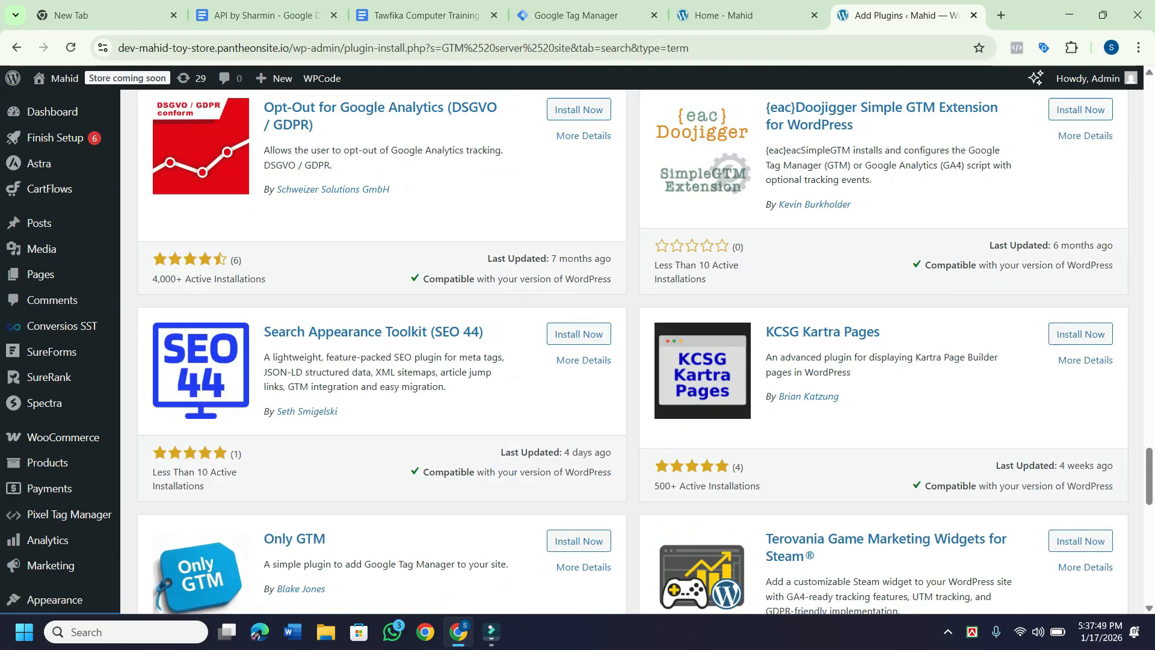
scroll(645, 350, "up", 10)
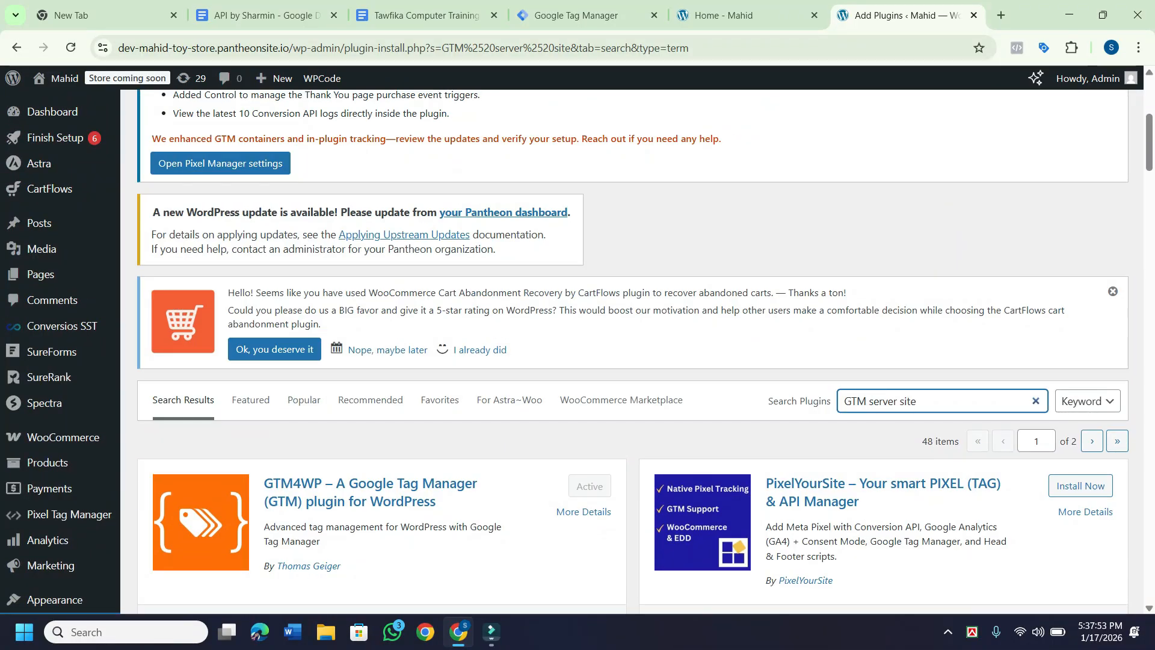
Change the search to 'GTM server side', then install and activate the GTM Kit plugin.
key("BackSpace")
type("de")
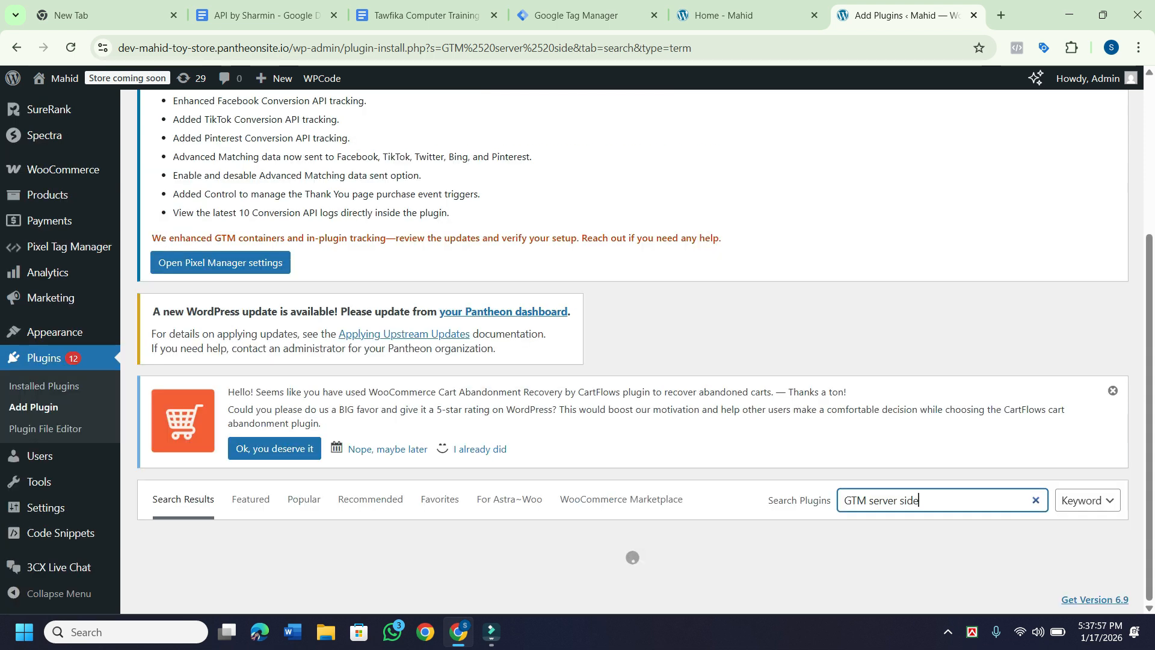
scroll(644, 350, "down", 1)
scroll(633, 351, "down", 2)
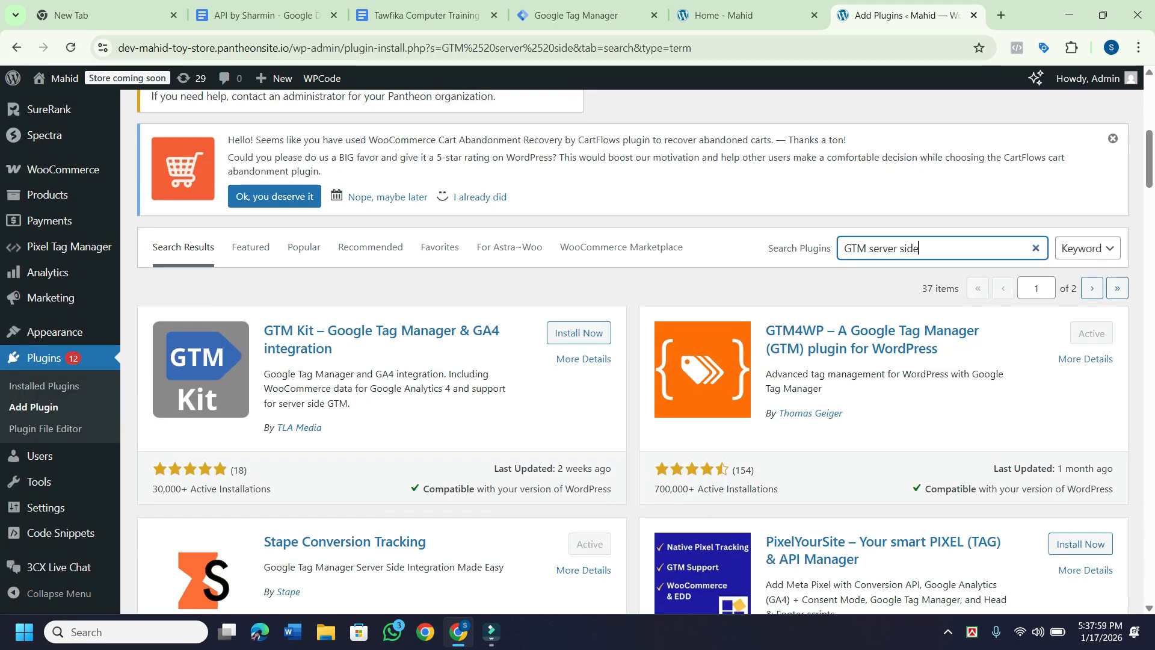
scroll(632, 351, "down", 2)
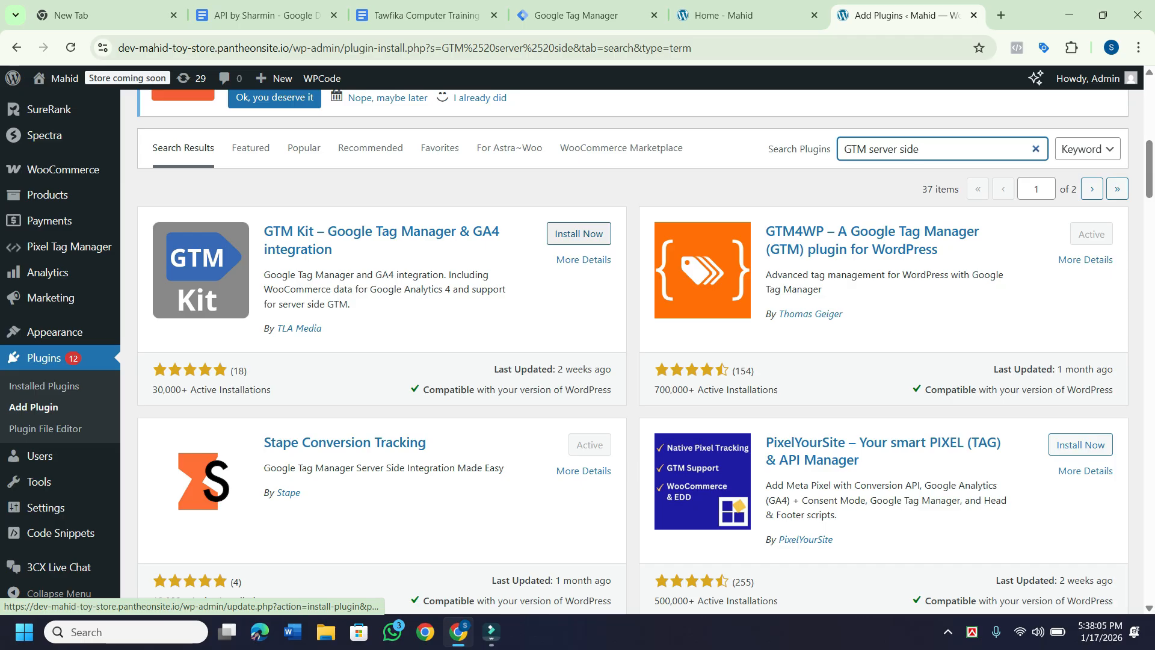
left_click(579, 234)
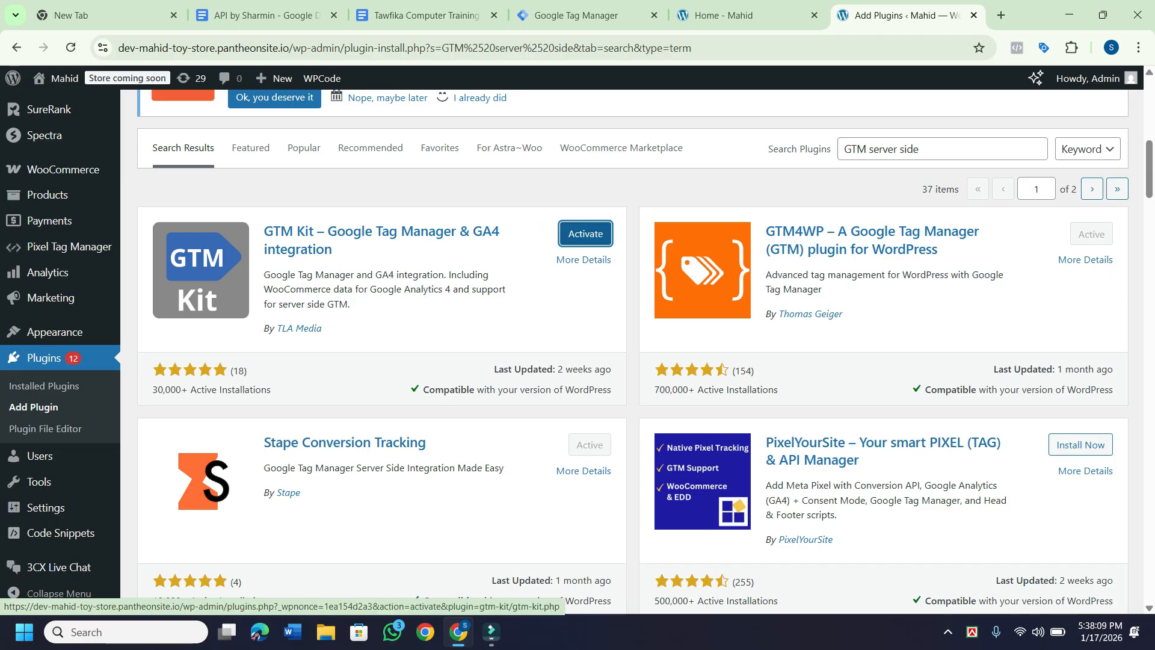
left_click(585, 234)
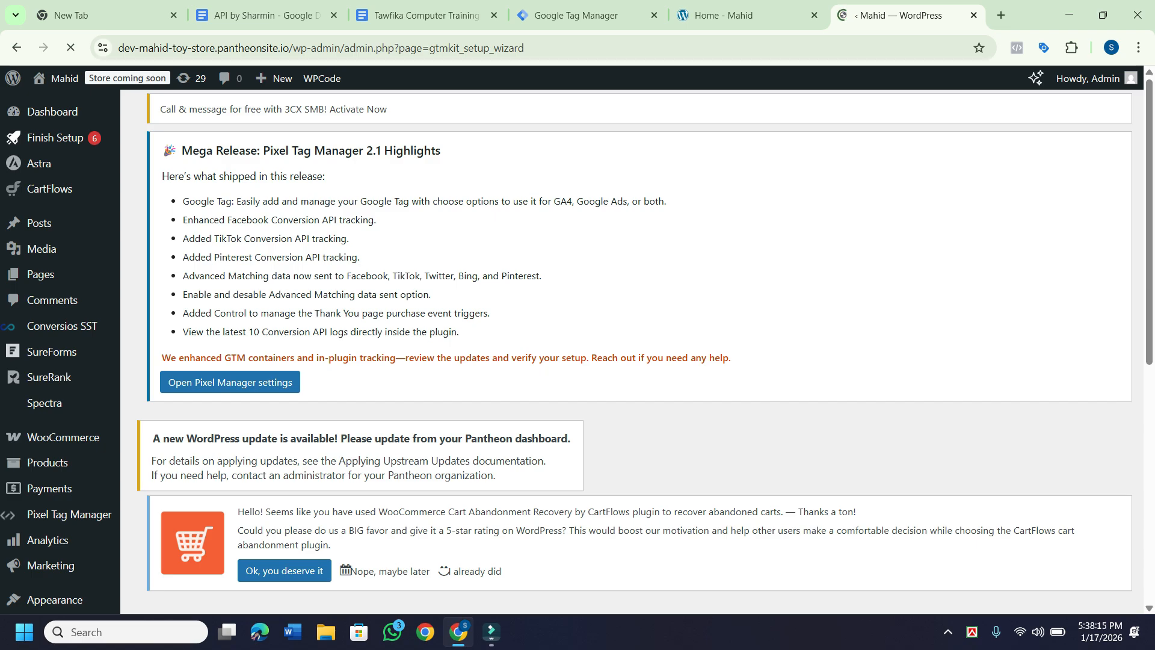
Leave the GTM Kit welcome wizard and go to Plugins > Installed Plugins.
scroll(638, 348, "down", 6)
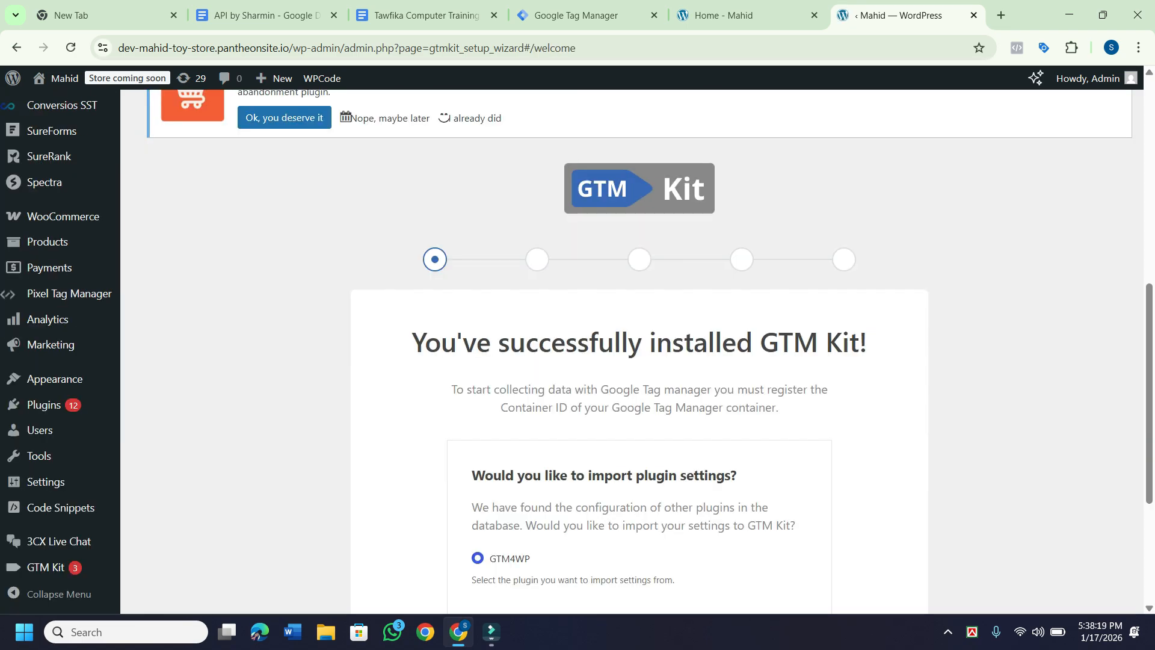
scroll(638, 349, "down", 4)
scroll(637, 348, "up", 2)
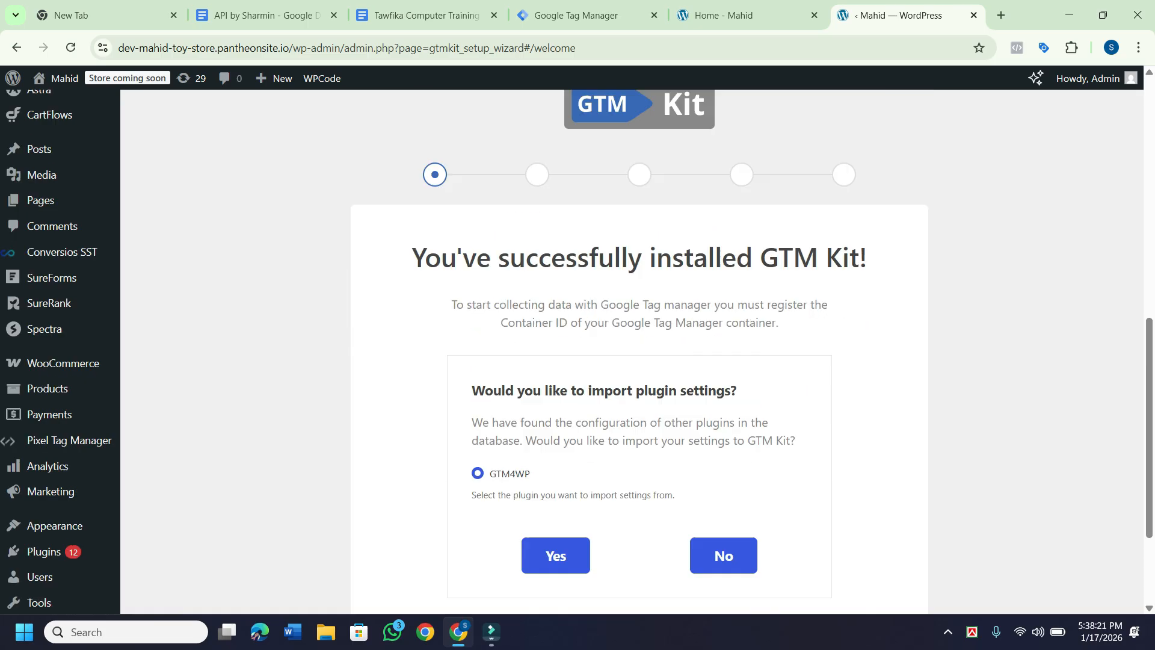
scroll(638, 349, "up", 3)
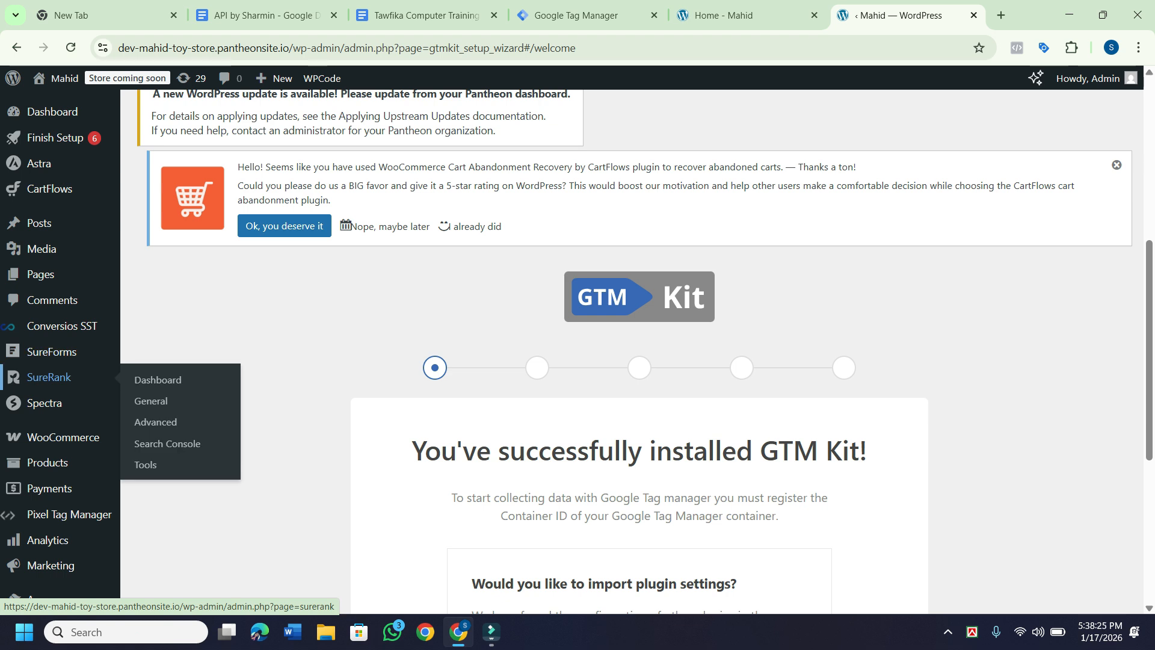
scroll(51, 358, "down", 3)
mouse_move(45, 406)
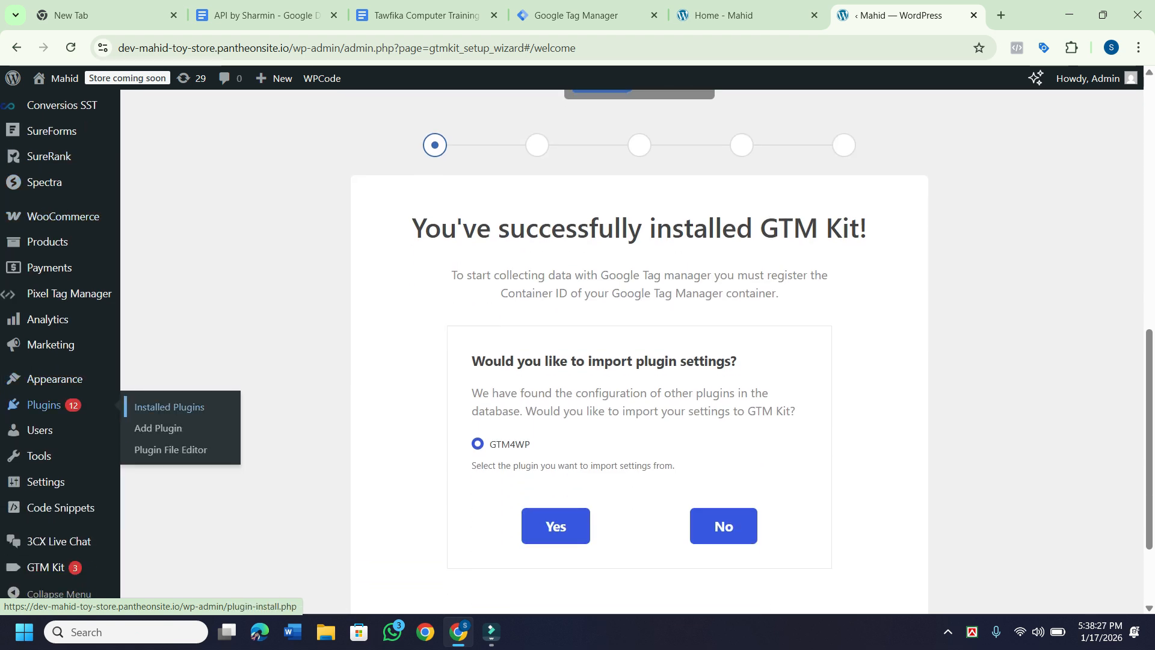
left_click(169, 406)
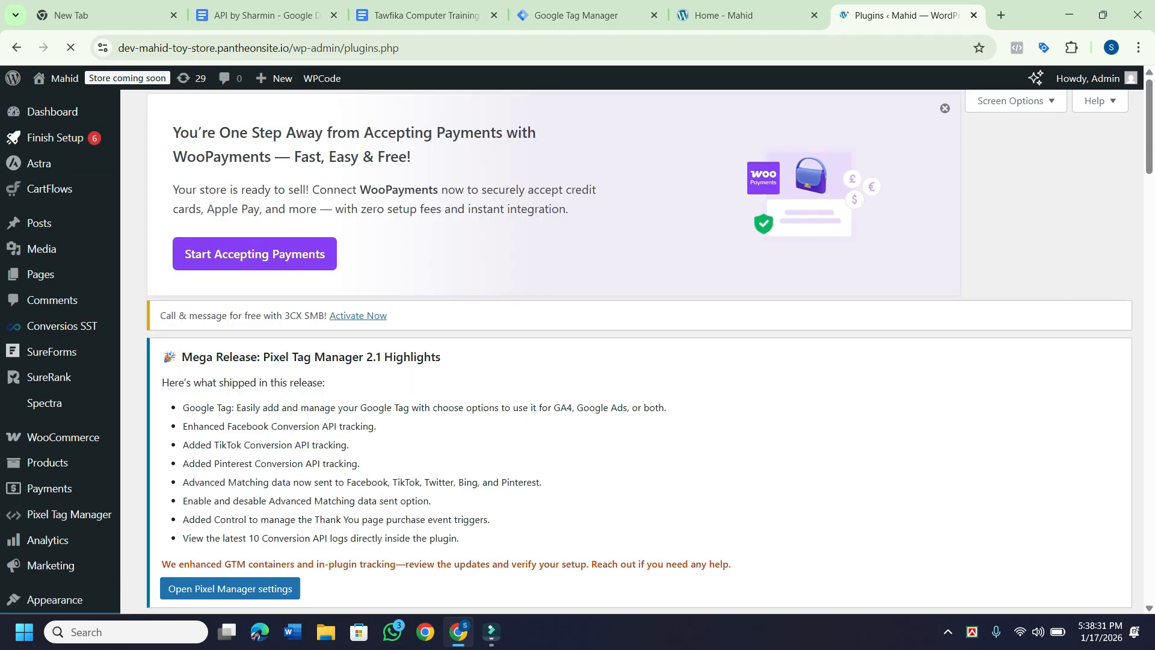
Deactivate the GTM Kit plugin in the installed plugins list.
scroll(578, 349, "down", 5)
scroll(577, 348, "down", 6)
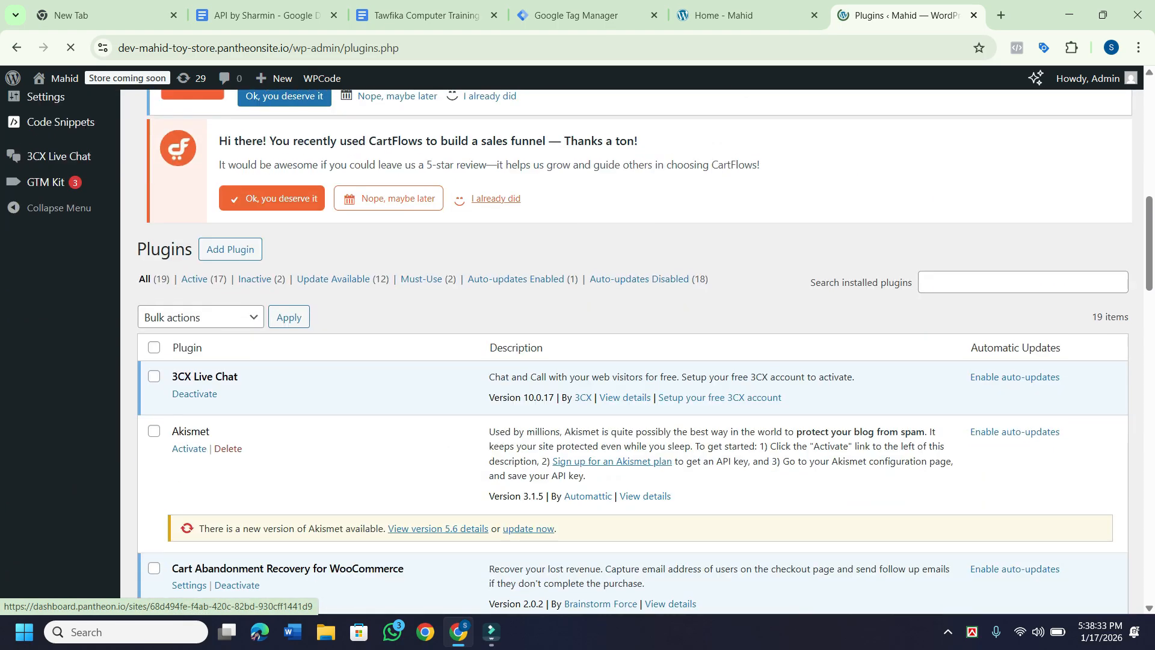
scroll(578, 348, "down", 5)
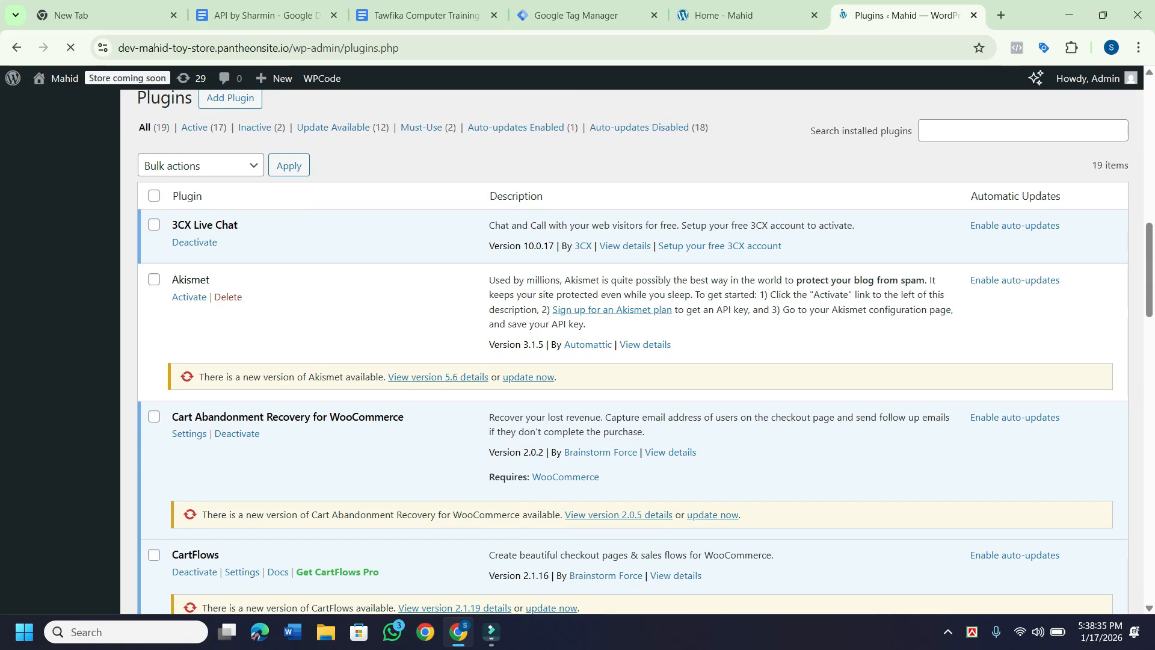
scroll(577, 349, "down", 3)
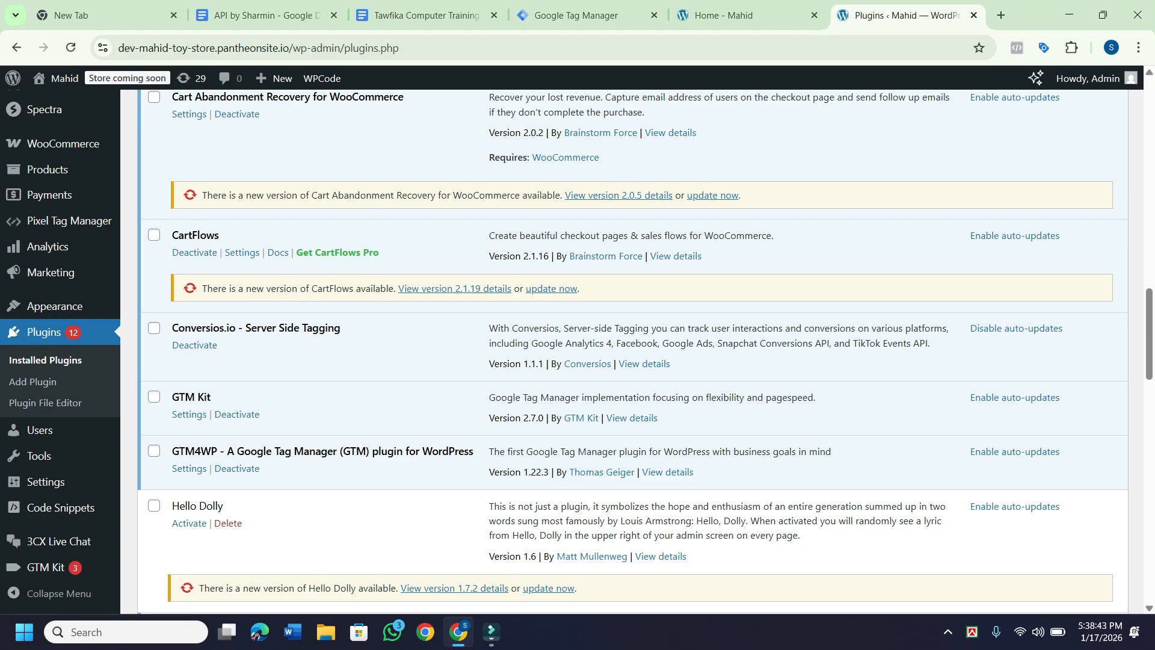
scroll(578, 349, "down", 1)
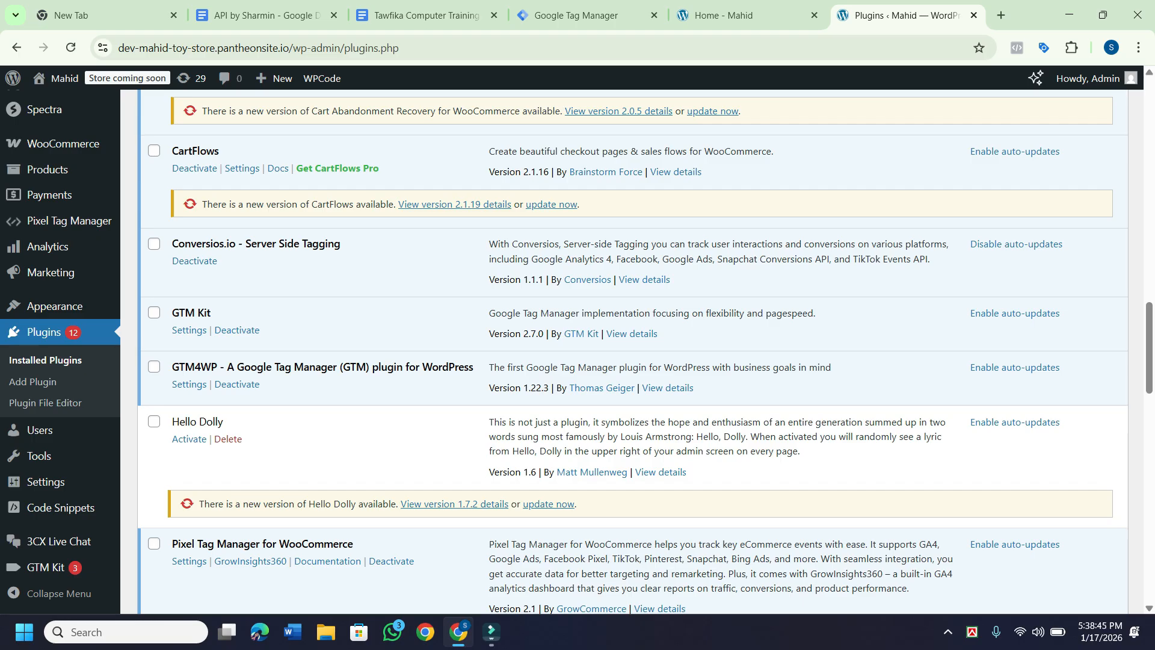
left_click(237, 330)
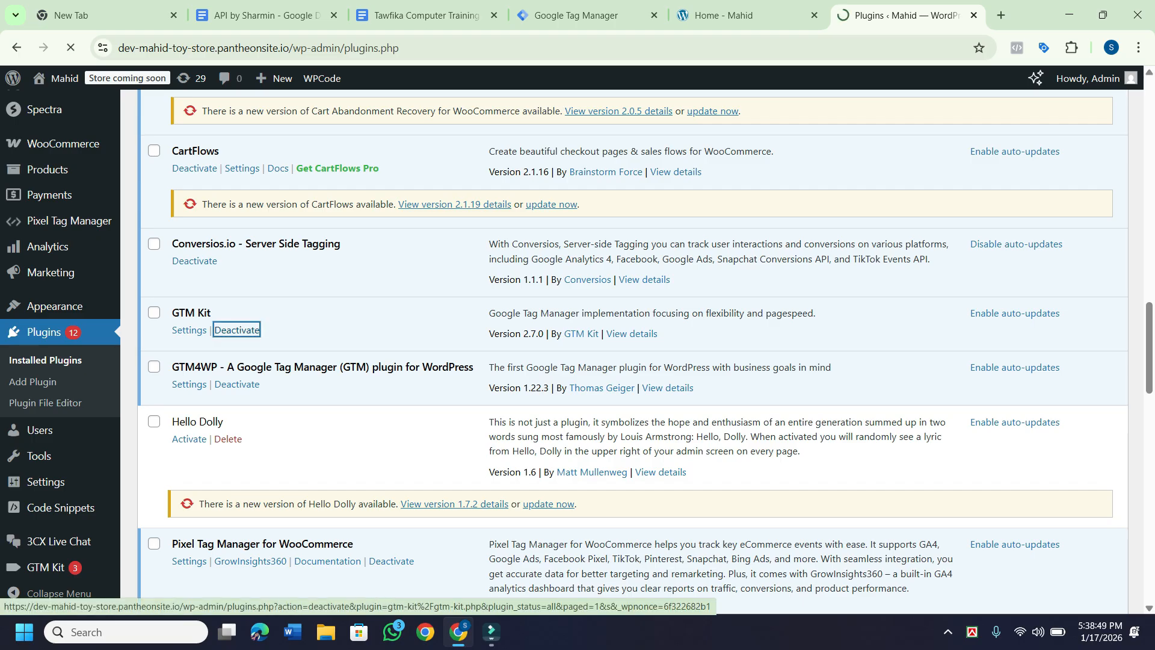
Delete the inactive GTM Kit plugin and its data, confirming with OK.
scroll(635, 351, "down", 15)
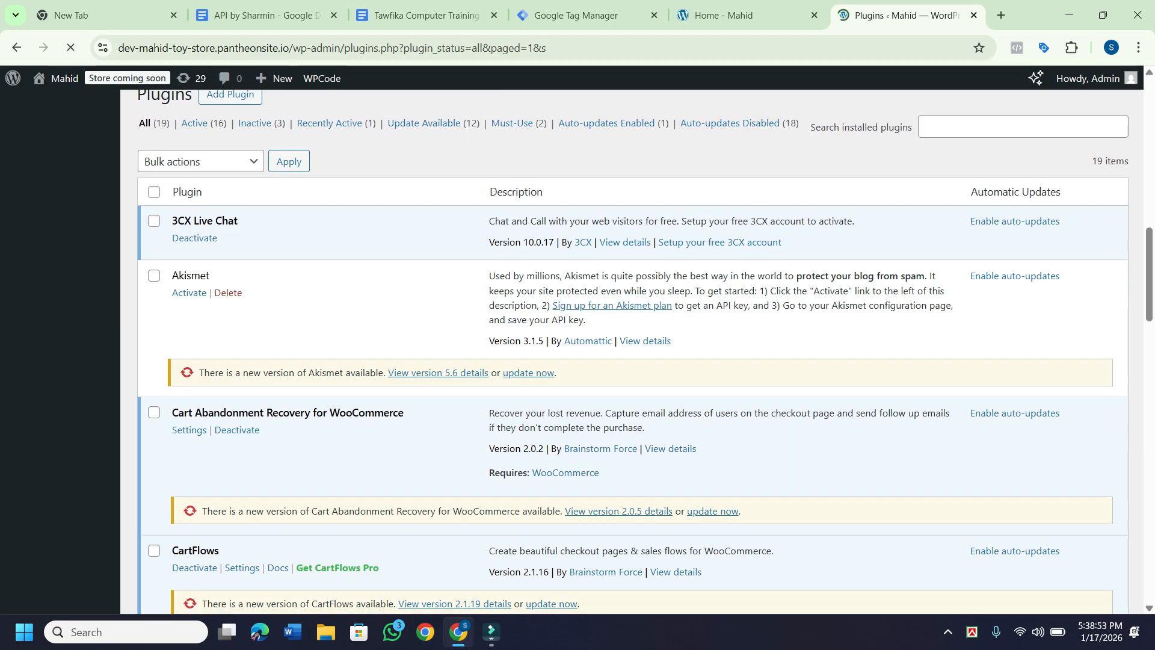
scroll(635, 351, "down", 2)
scroll(635, 351, "down", 4)
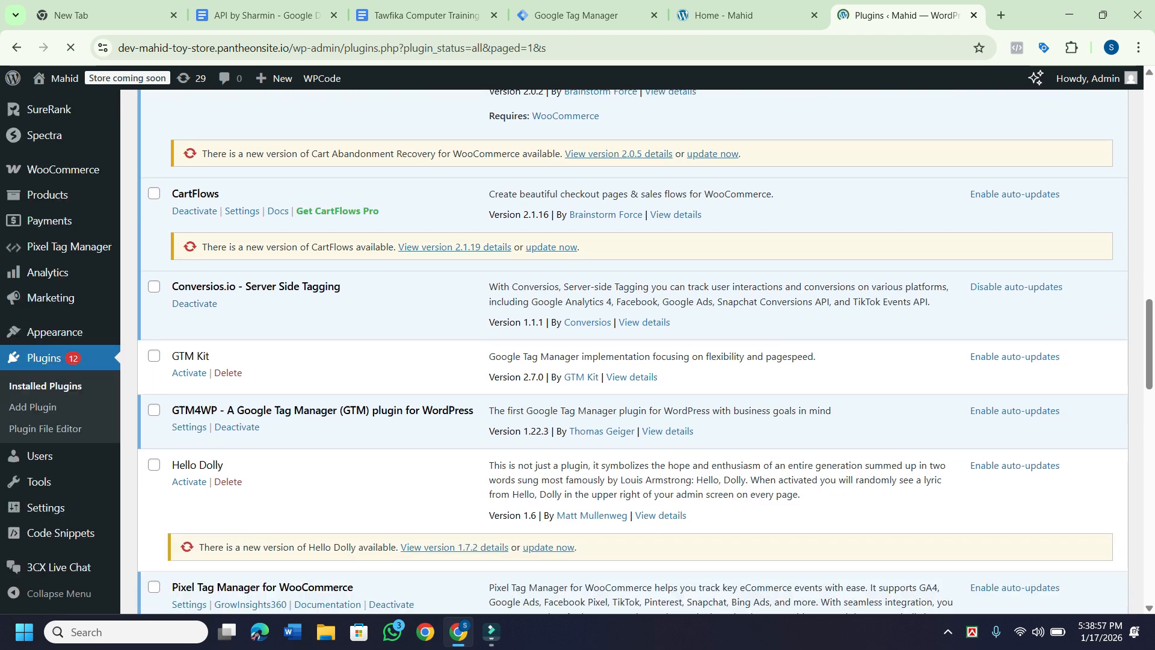
scroll(635, 351, "down", 1)
left_click(228, 309)
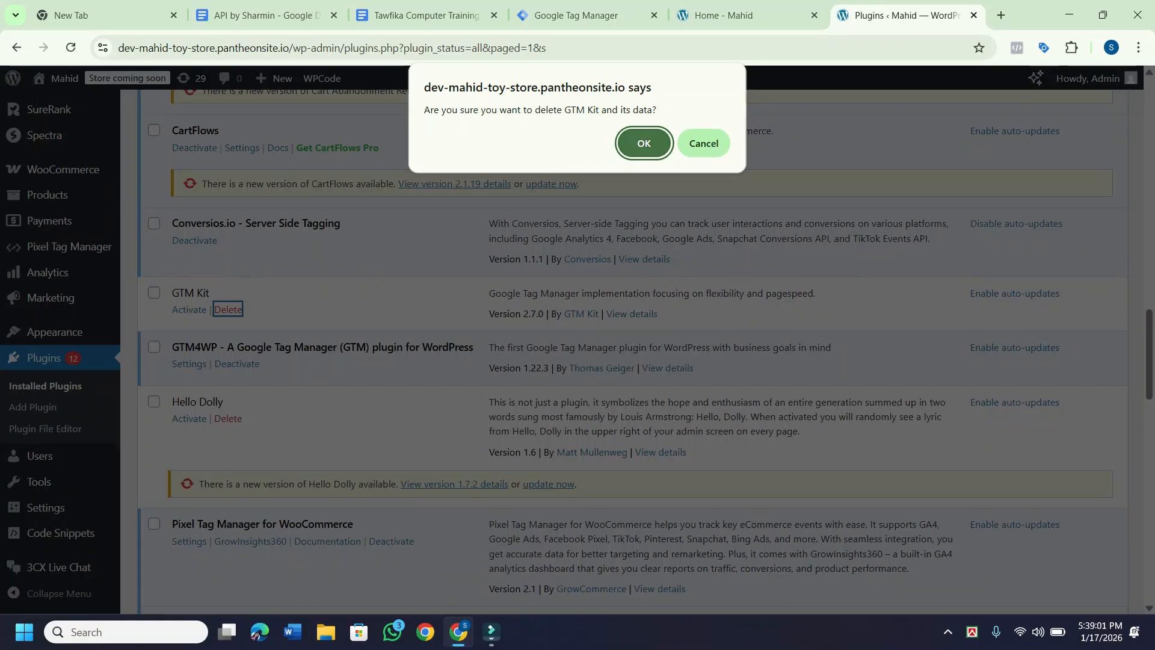
key("Return")
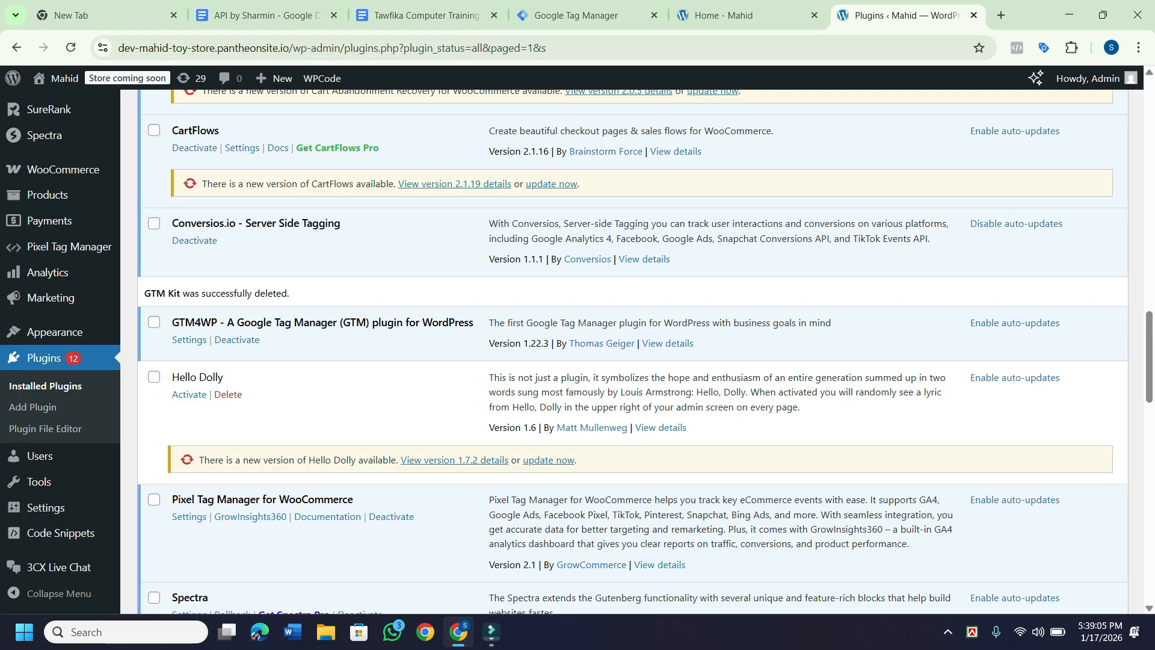
scroll(645, 351, "down", 1)
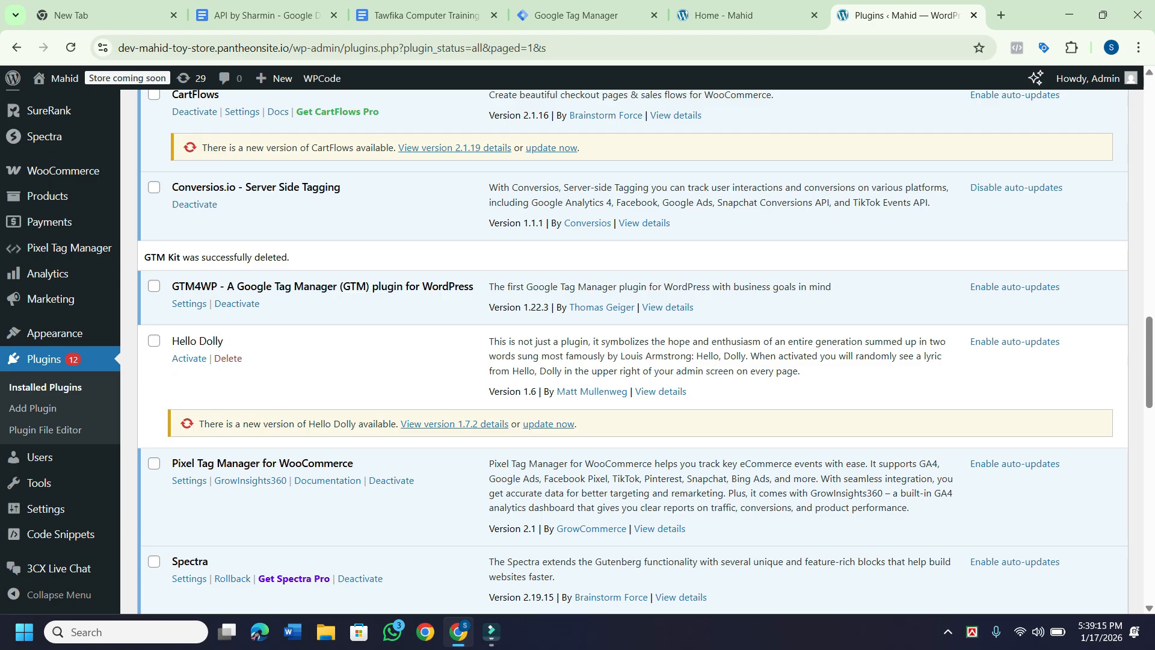
scroll(632, 346, "down", 2)
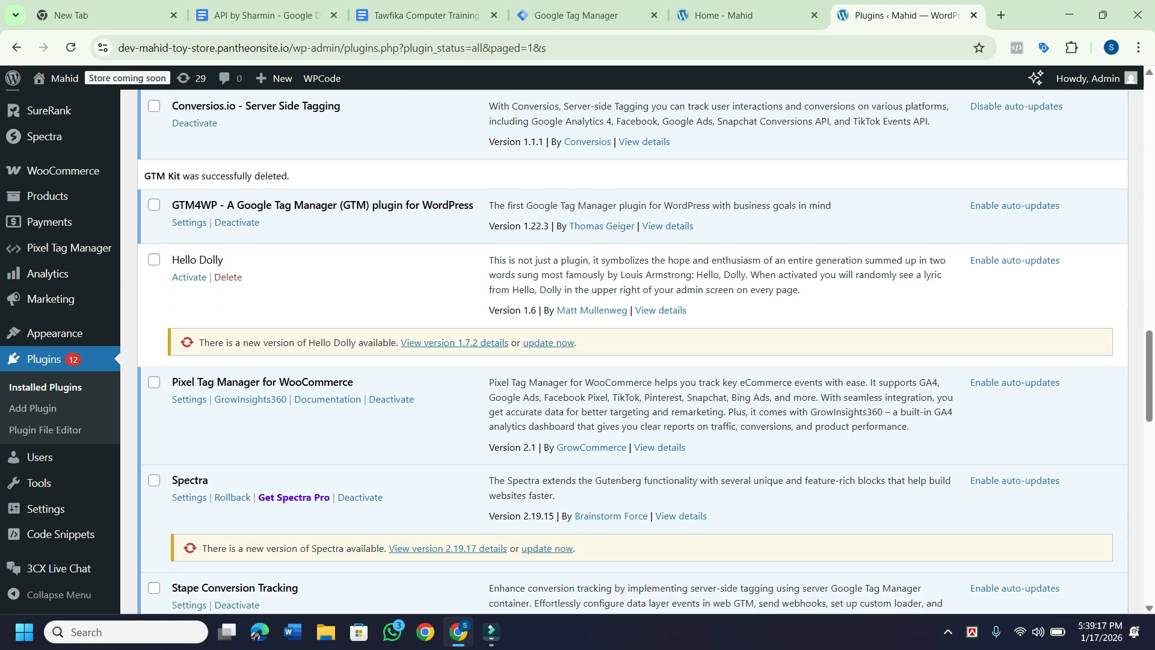
scroll(632, 351, "down", 5)
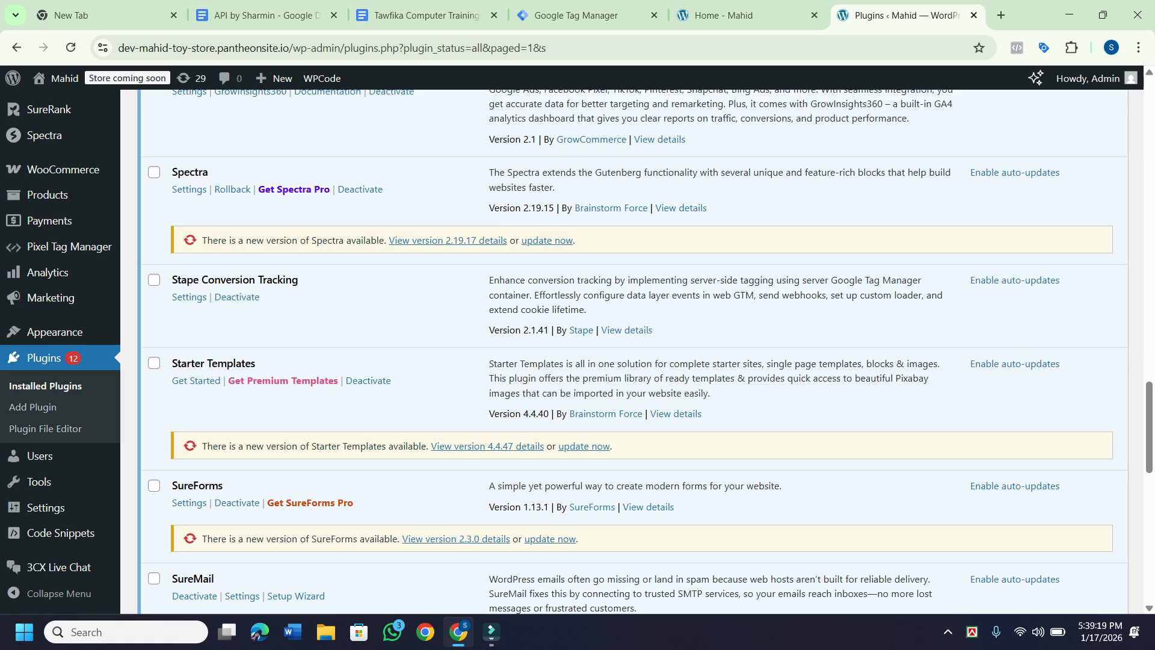
scroll(634, 351, "down", 1)
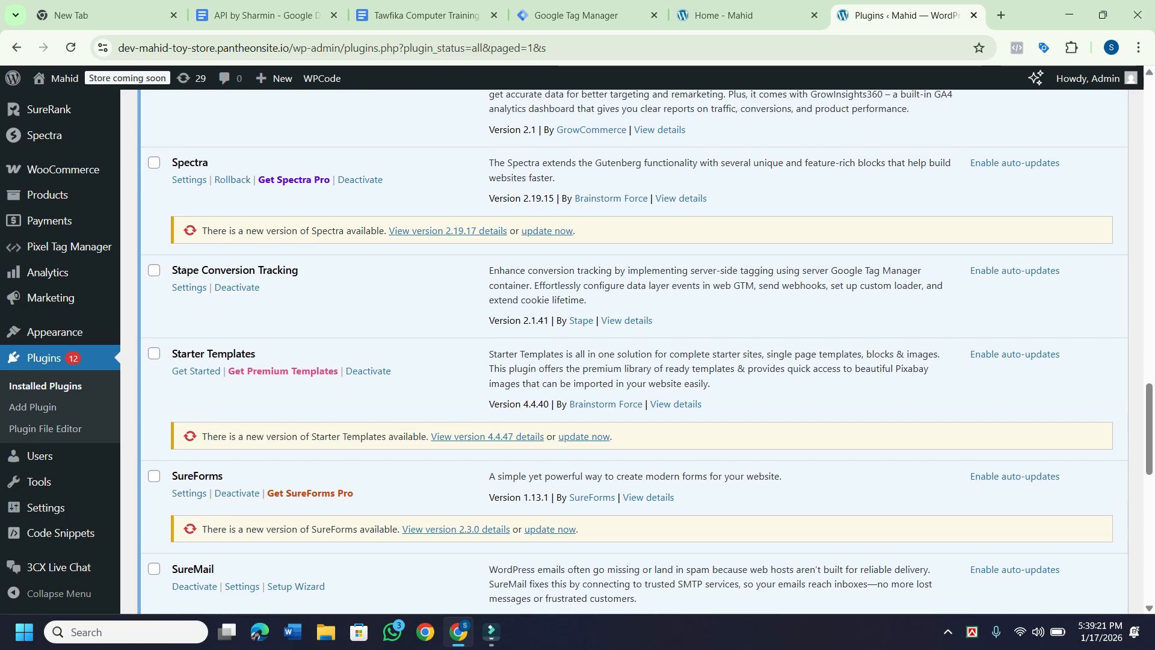
Open Stape Conversion Tracking's Settings and review its empty General tab GTM fields.
left_click(189, 287)
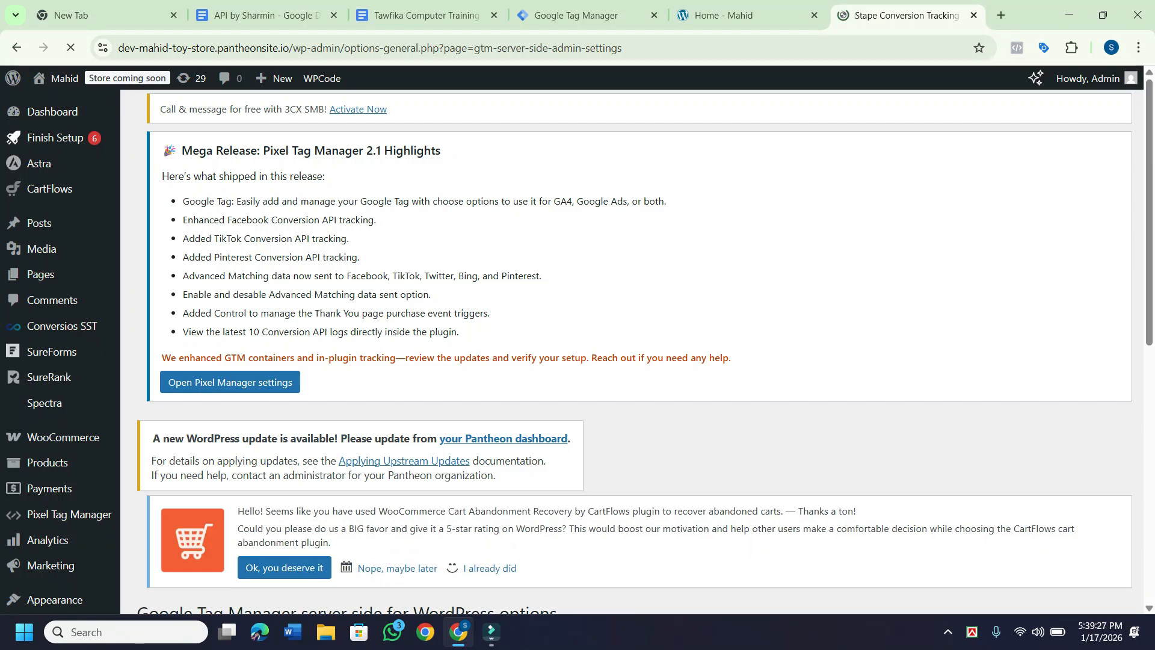
scroll(638, 346, "down", 7)
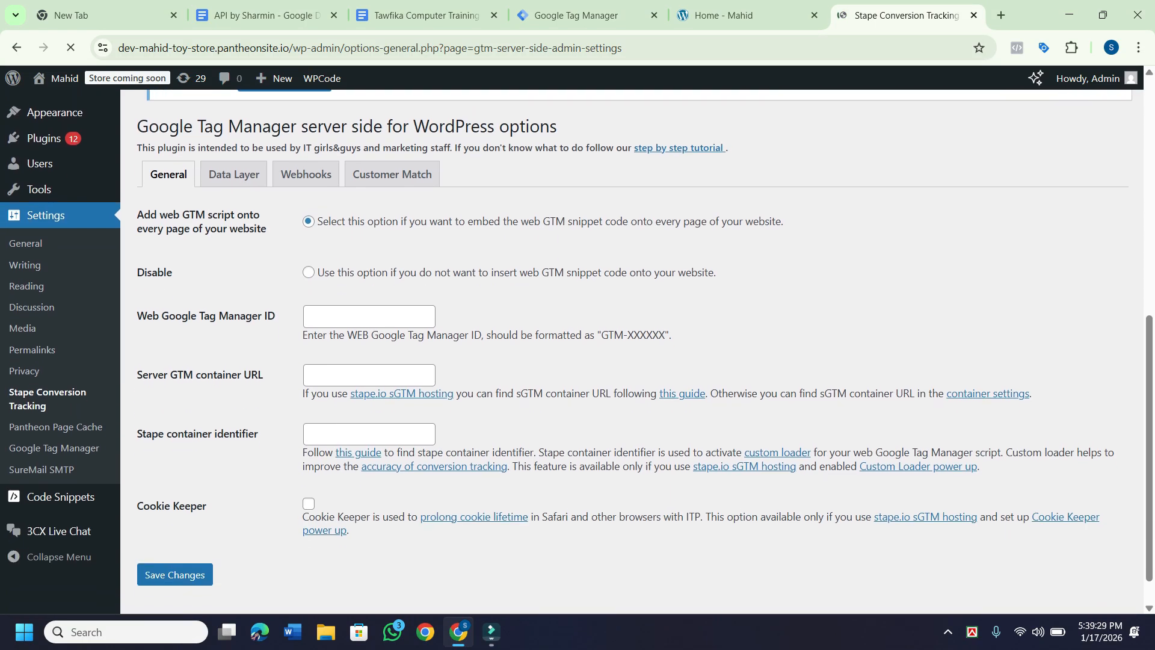
scroll(577, 350, "up", 1)
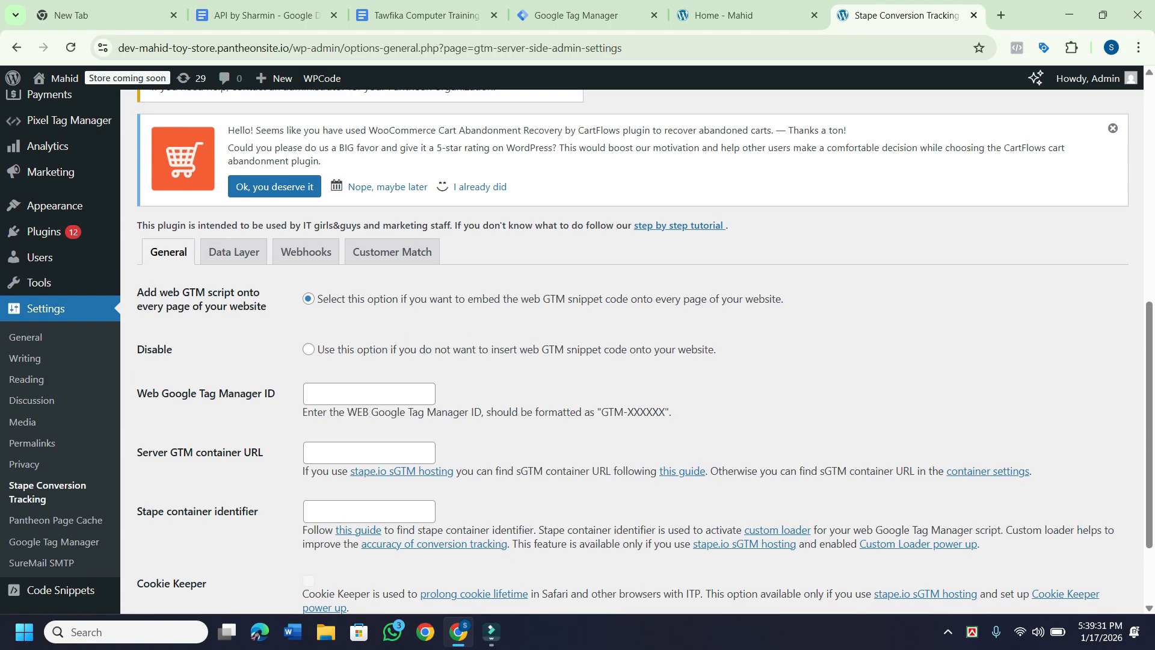
scroll(576, 351, "down", 2)
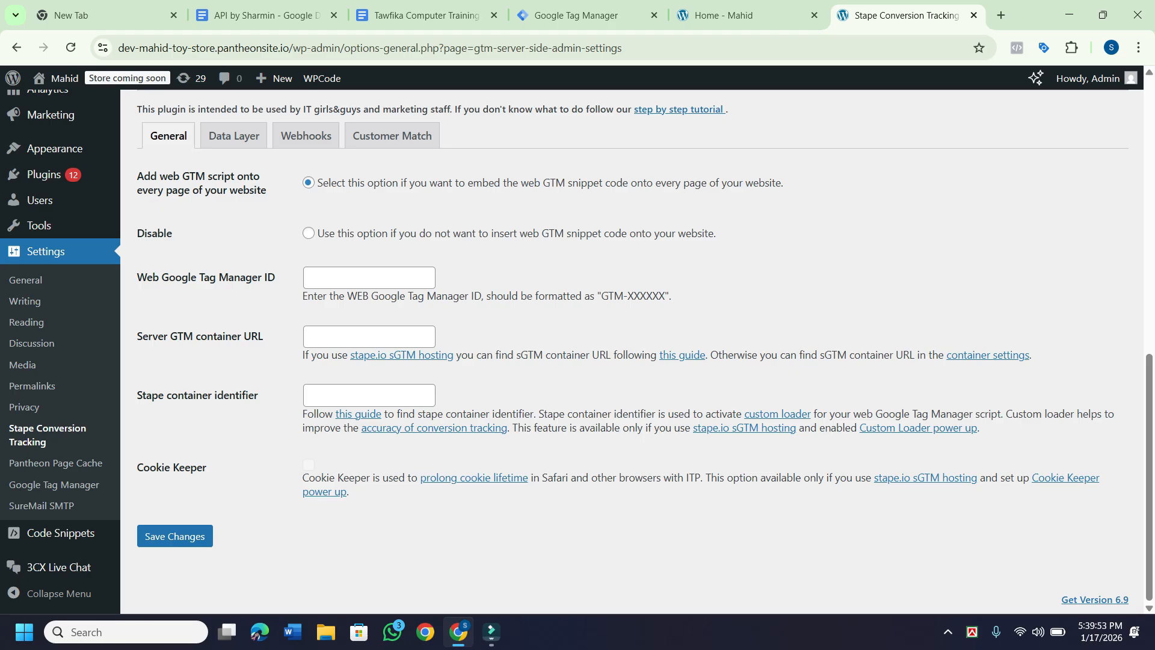
scroll(631, 352, "up", 1)
scroll(632, 352, "down", 1)
Copy web container ID GTM-TQJKKZWQ from Tag Manager's install code, then return to WordPress.
left_click(577, 15)
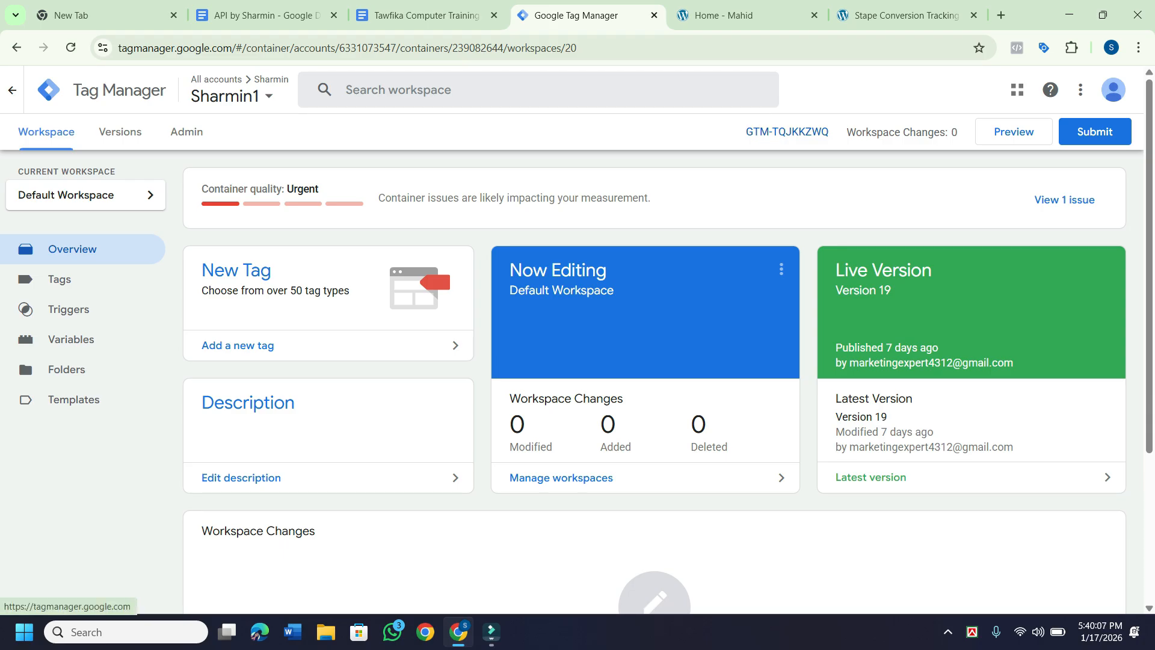
left_click(787, 132)
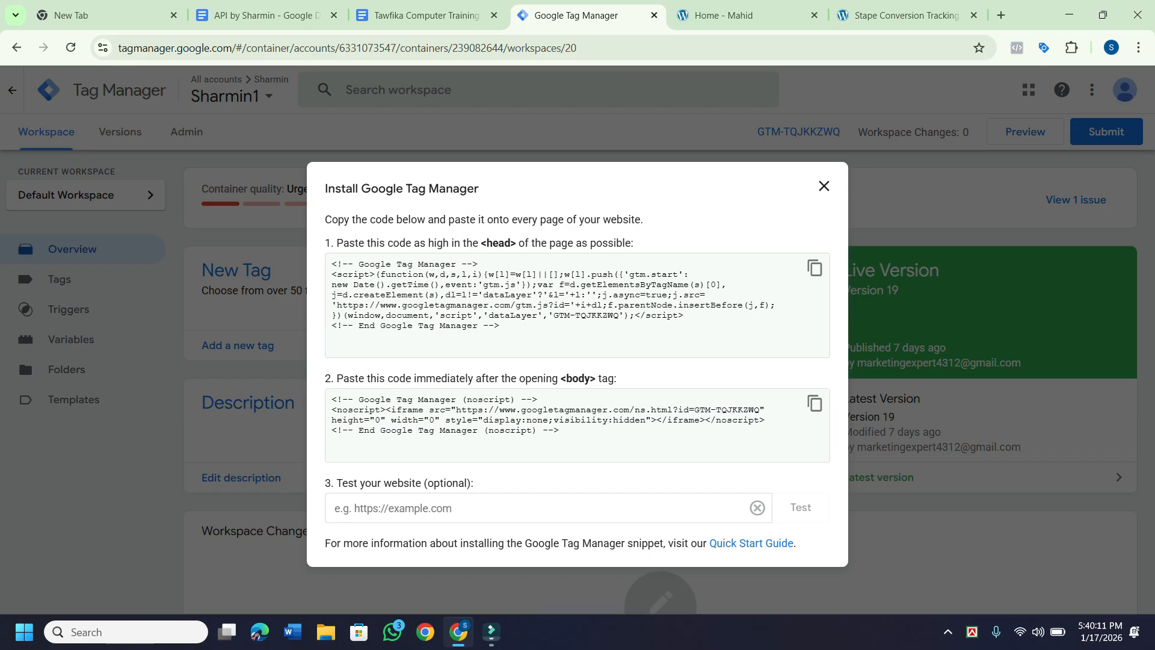
left_click_drag(619, 315, 554, 315)
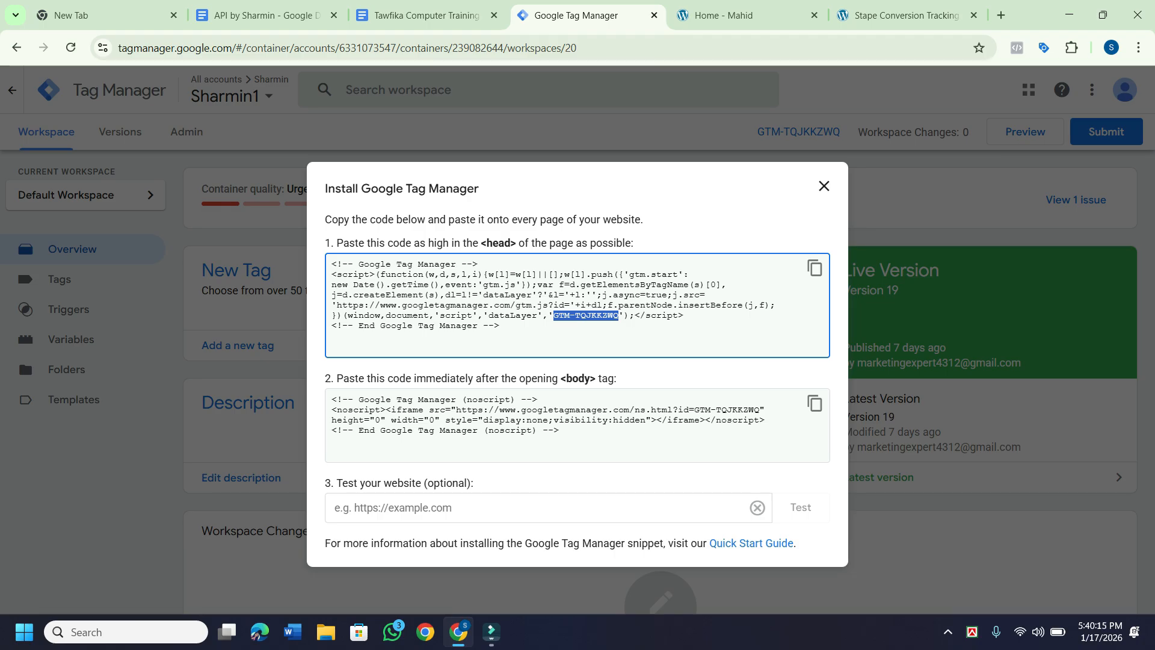
right_click(558, 318)
left_click(589, 335)
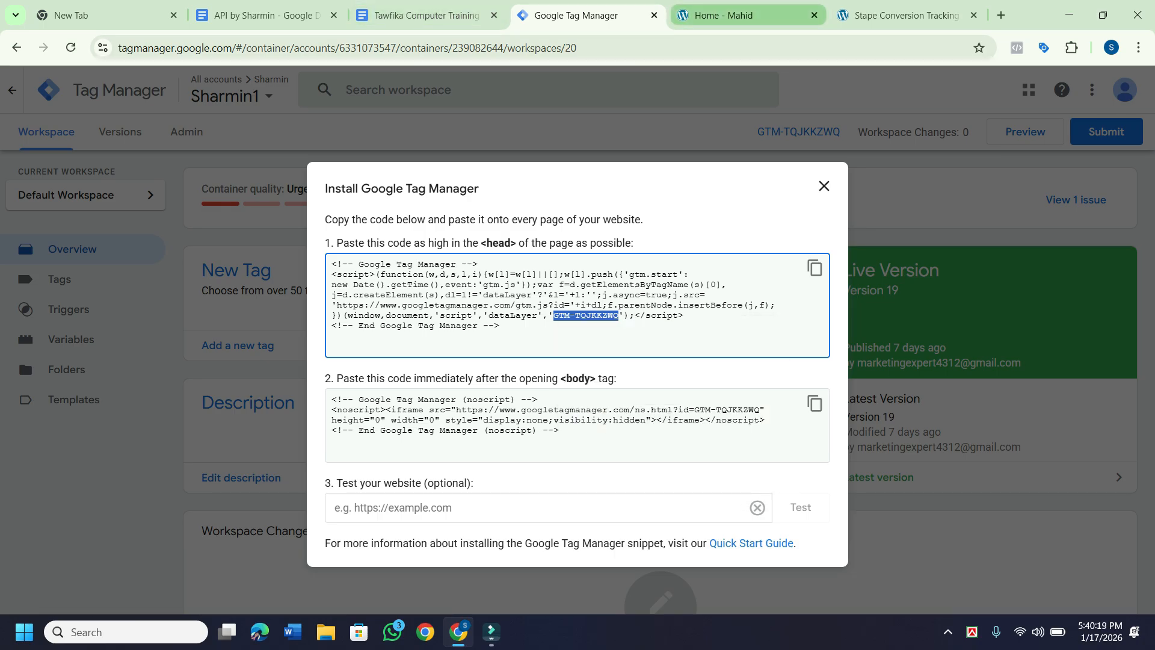
left_click(905, 15)
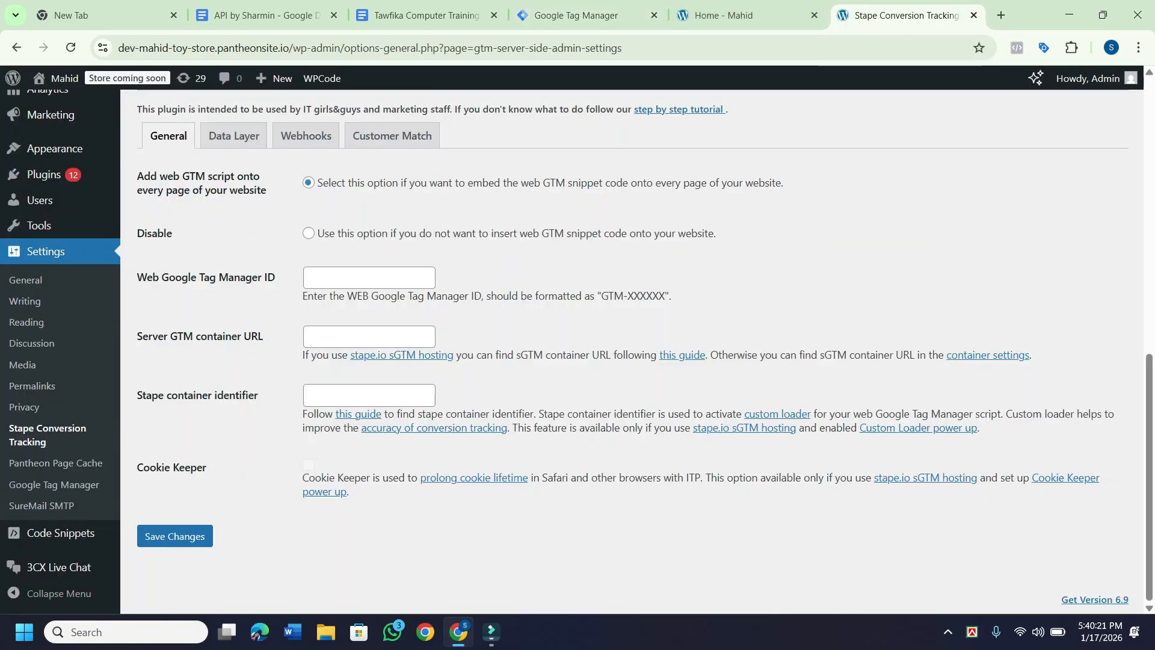
Paste GTM-TQJKKZWQ into the Web Google Tag Manager ID field.
right_click(328, 277)
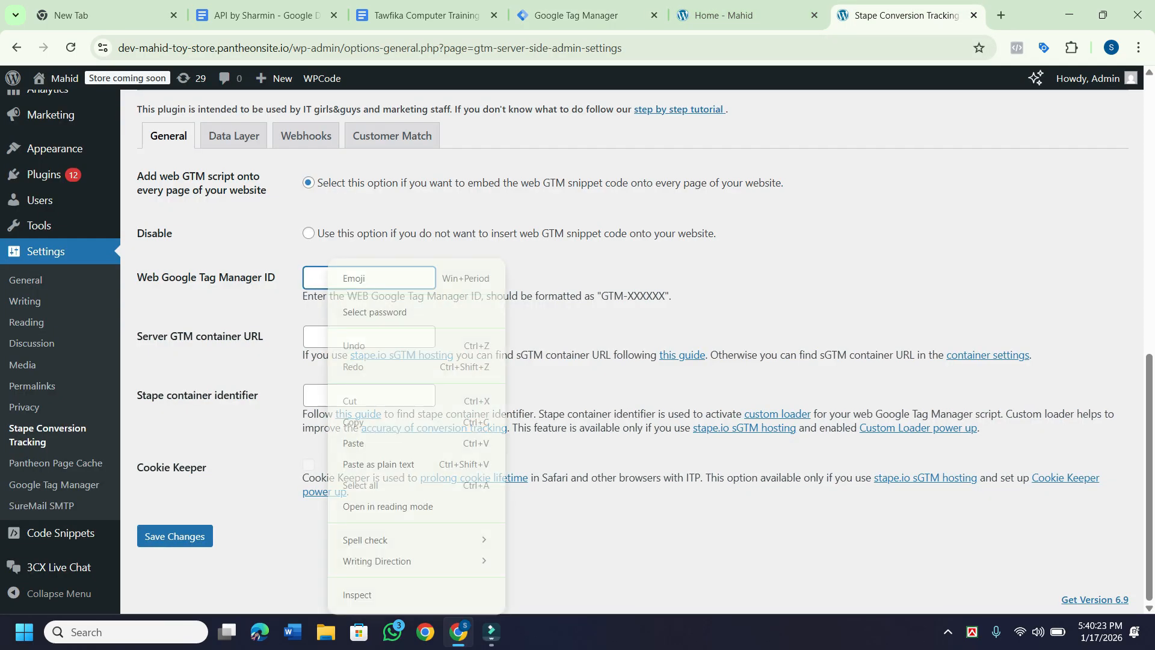
left_click(355, 443)
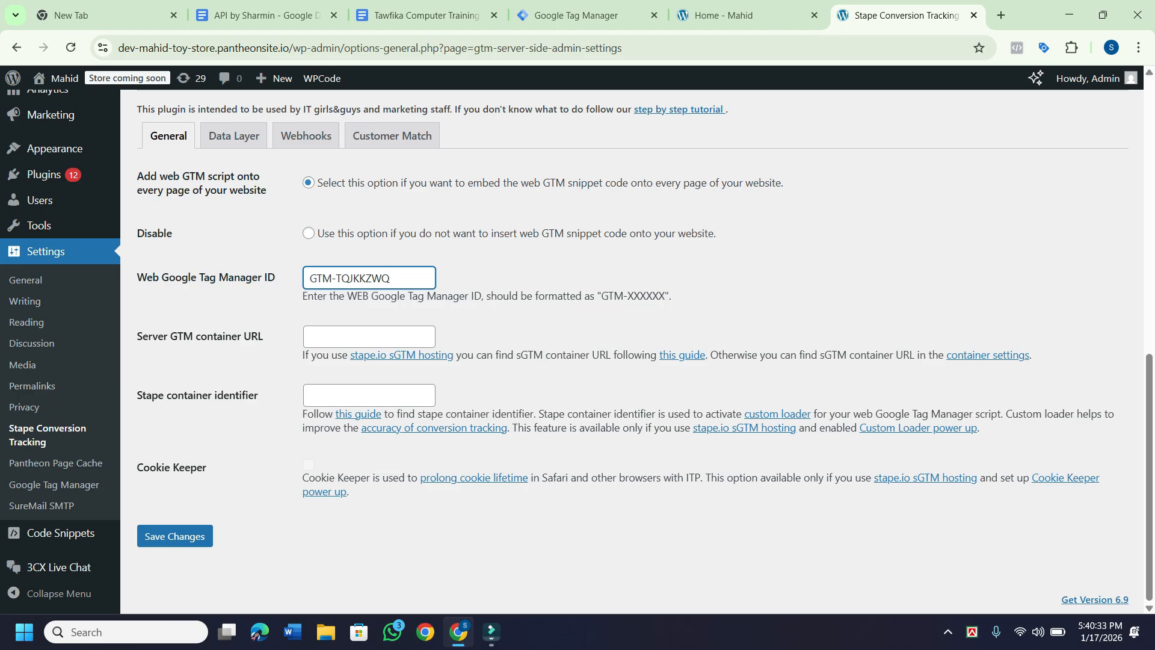
left_click(369, 336)
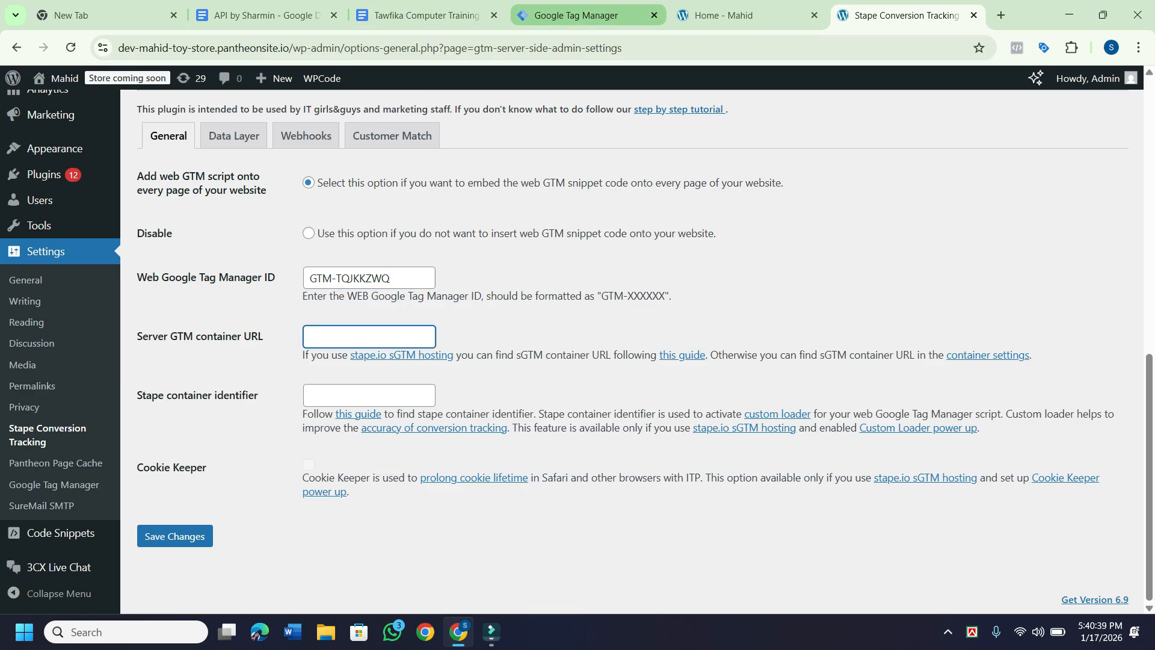
Copy the Container Config string from the Sharmin1 -Server container's manual provisioning option.
left_click(576, 15)
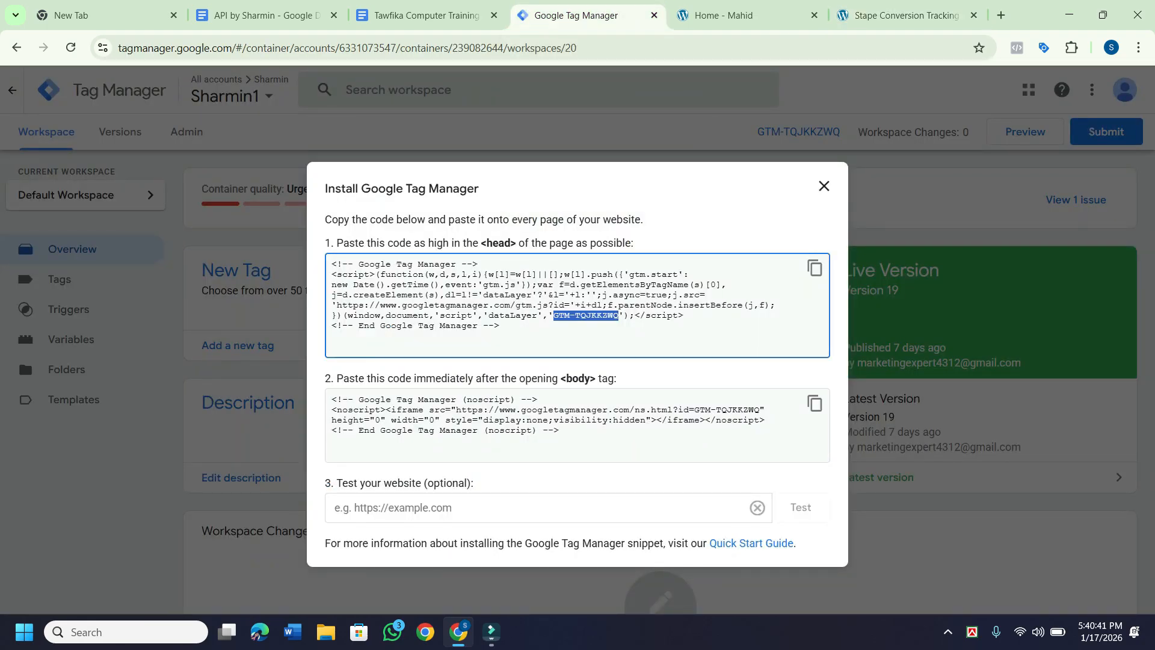
key("Escape")
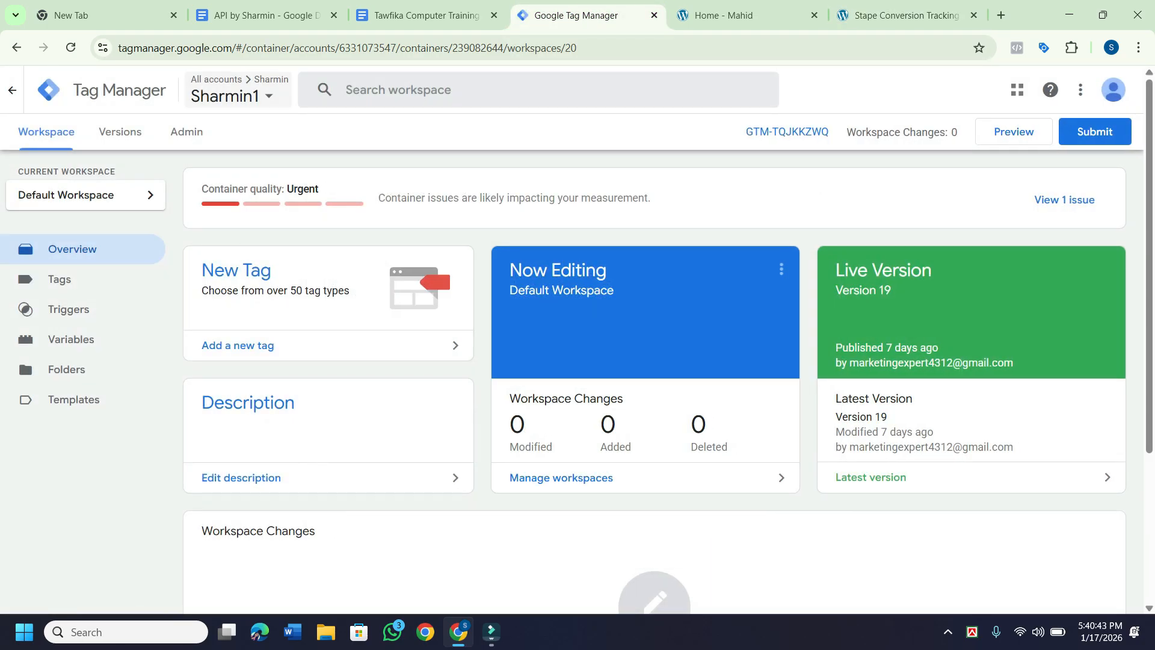
left_click(231, 96)
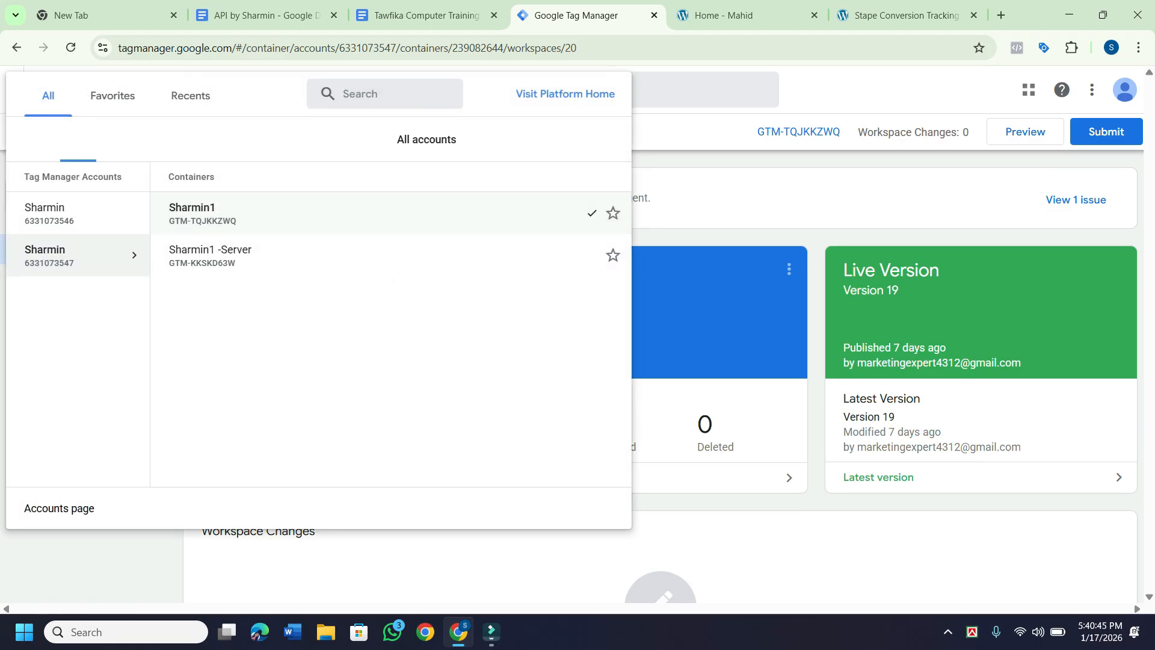
left_click(192, 213)
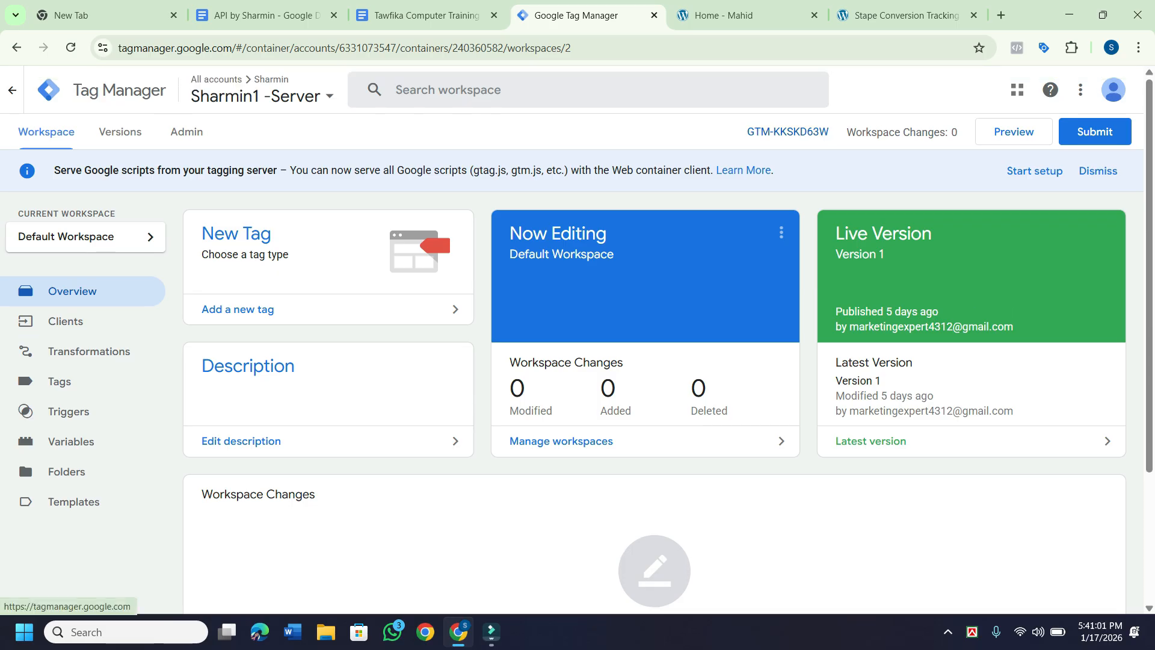
left_click(787, 132)
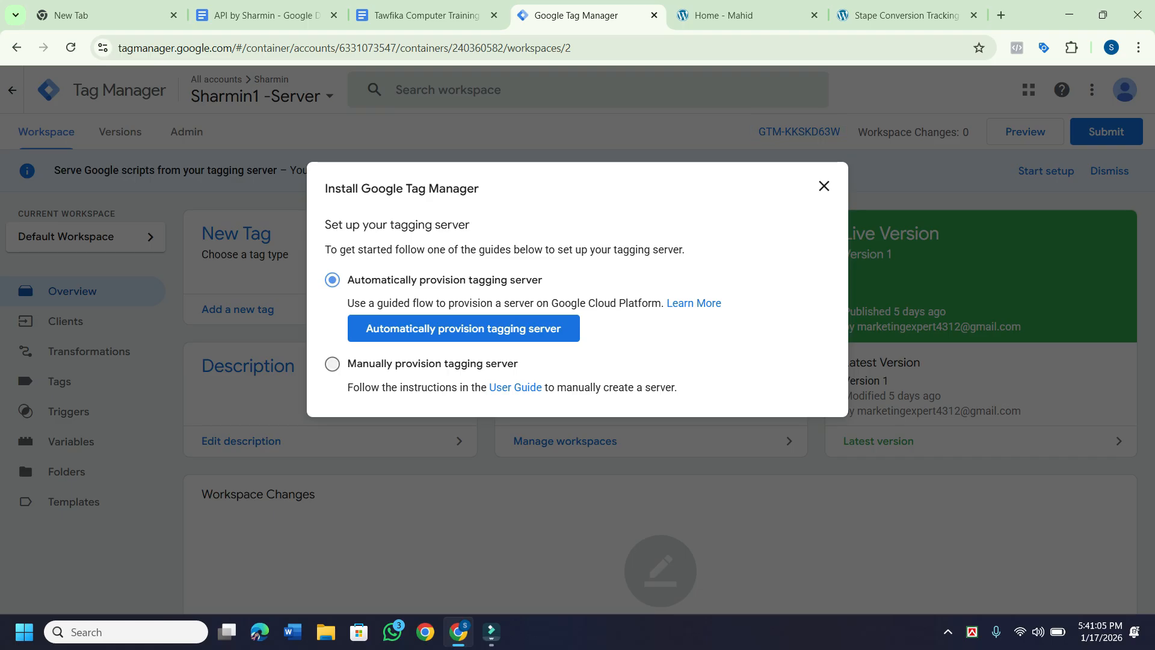
left_click(332, 364)
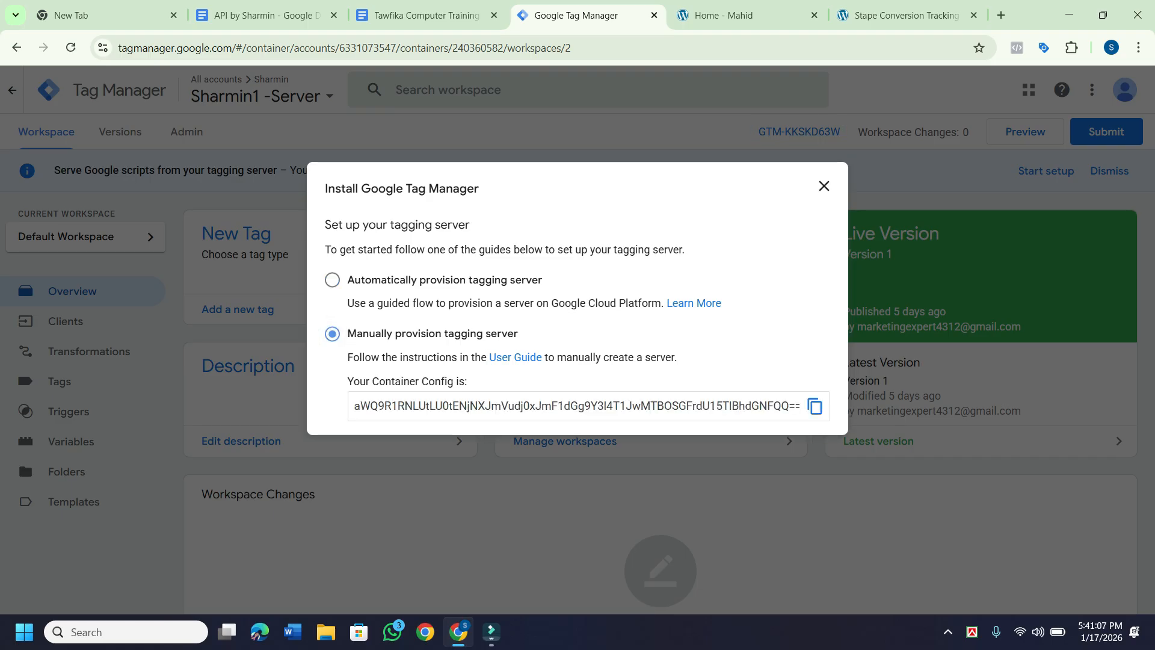
left_click(816, 406)
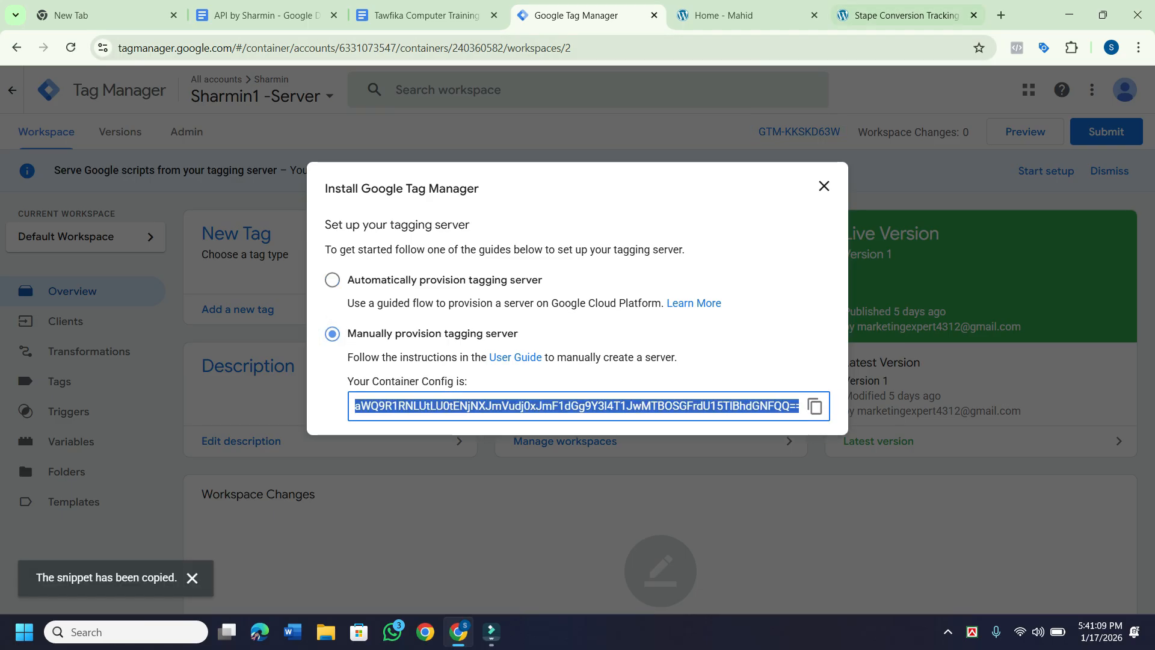
left_click(906, 15)
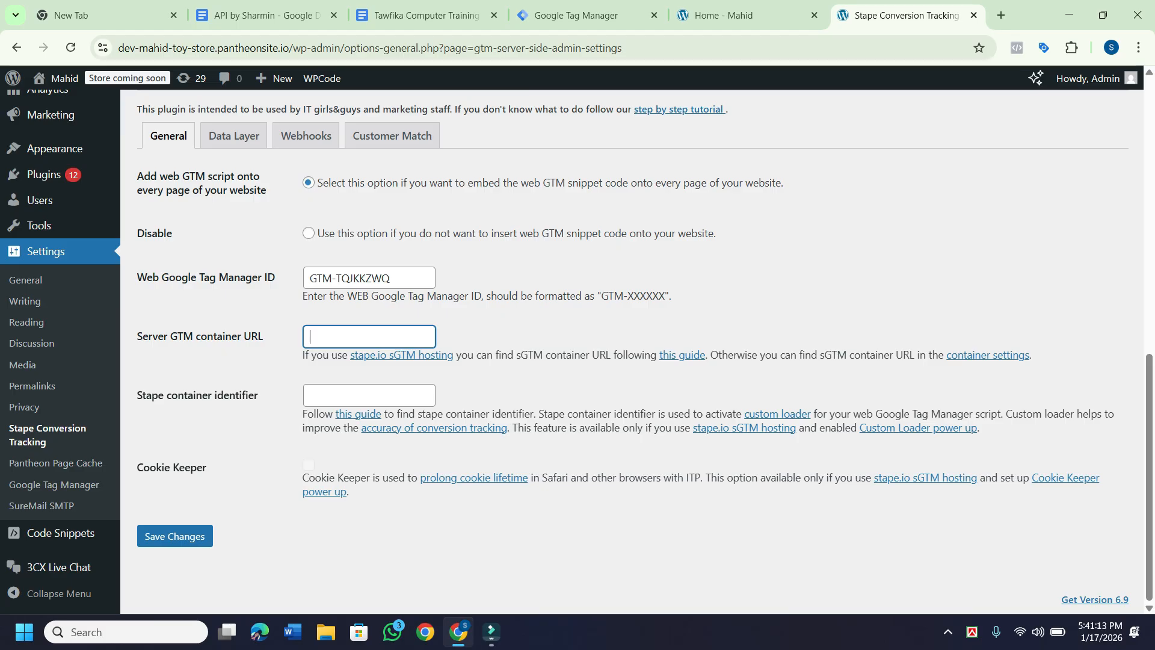
Paste the server container config from clipboard history into the Server GTM container URL field.
key("super+v")
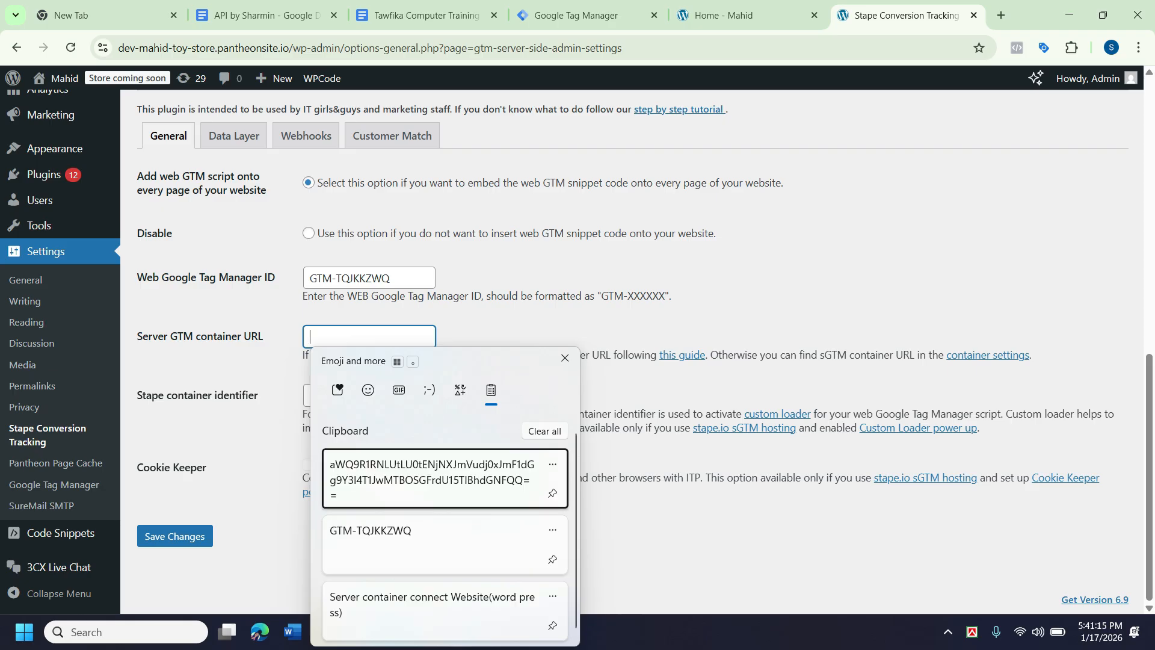
key("Return")
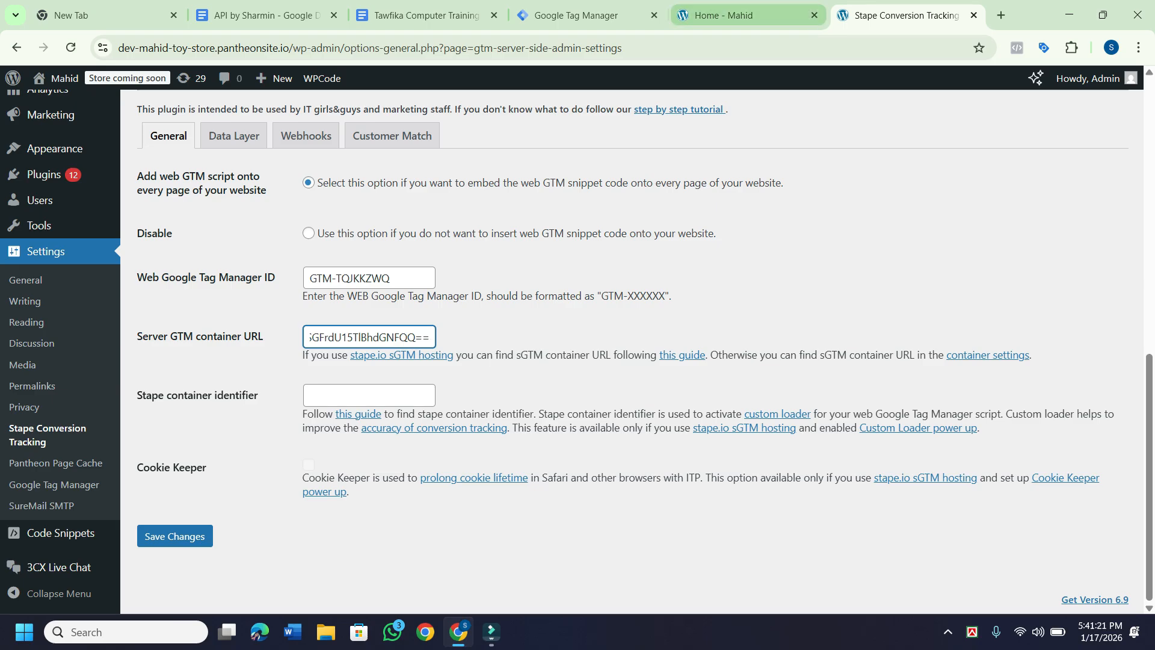
left_click(1000, 15)
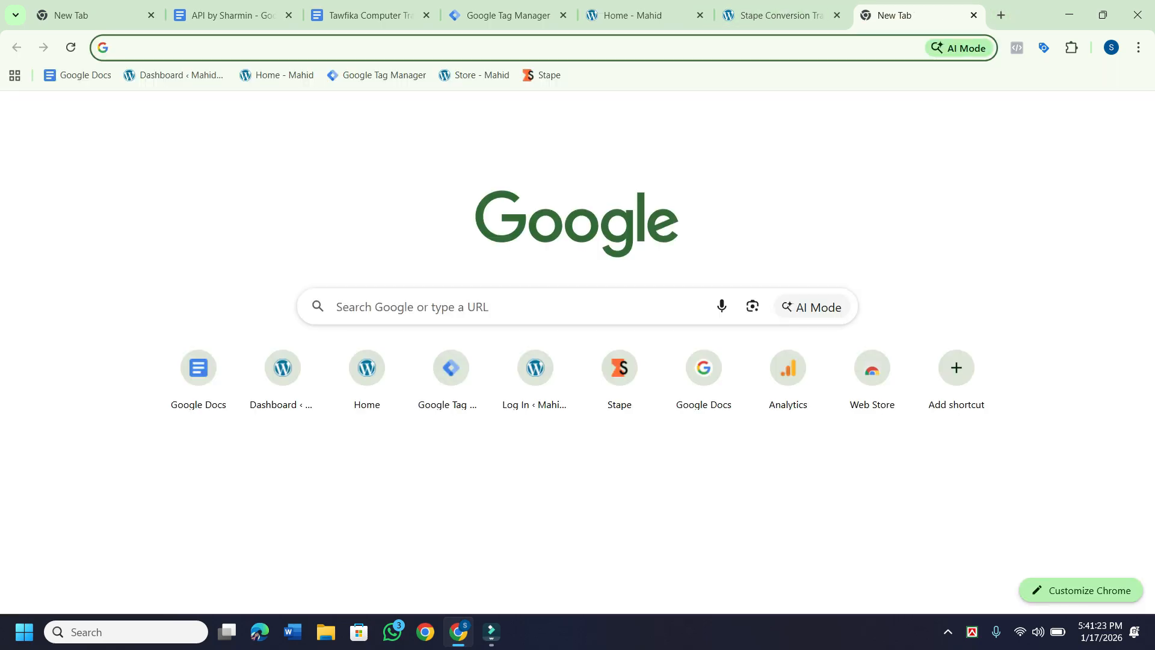
Open the Stape dashboard in the new tab and open the sGTM containers menu.
left_click(542, 75)
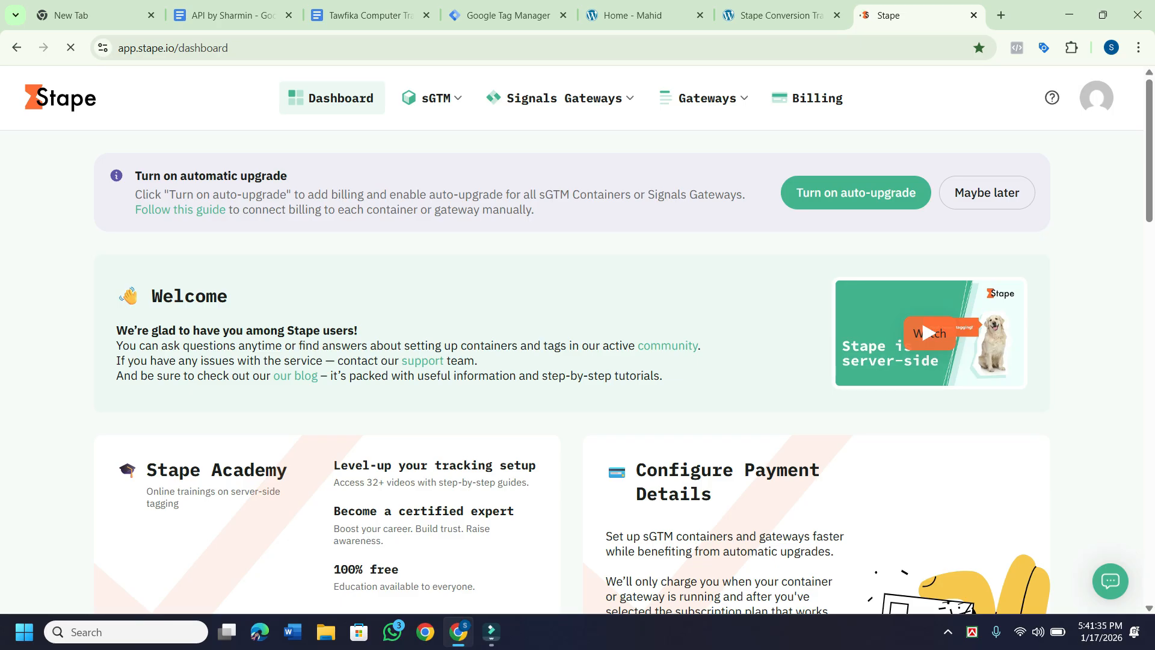
scroll(921, 96, "down", 3)
scroll(922, 96, "down", 5)
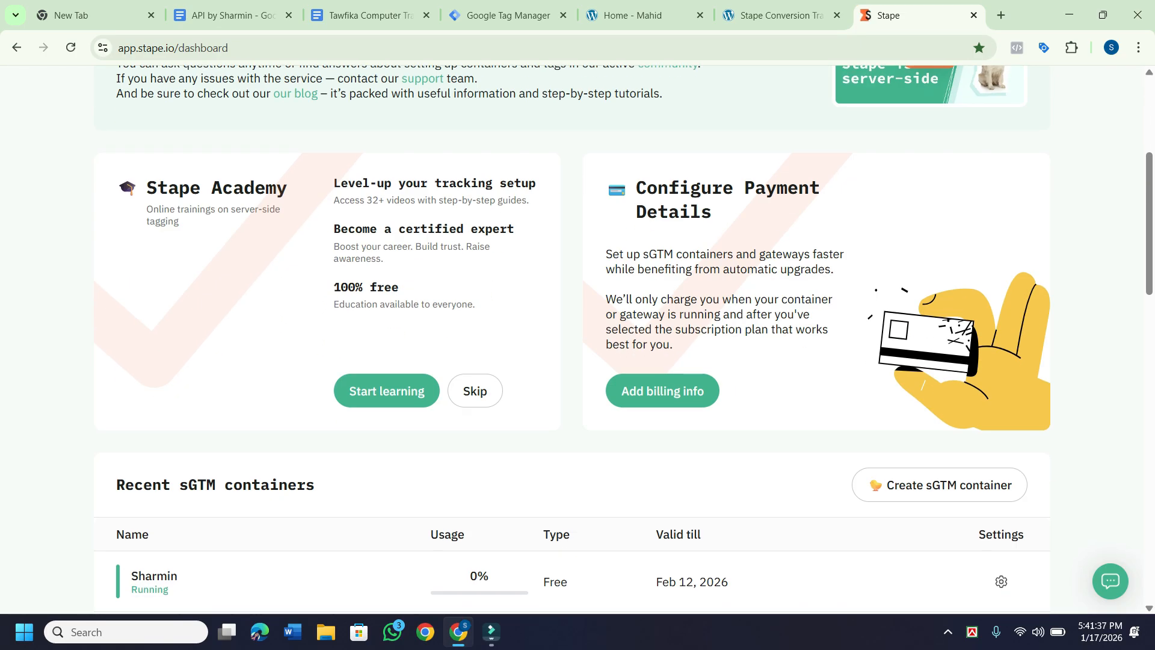
scroll(571, 337, "down", 9)
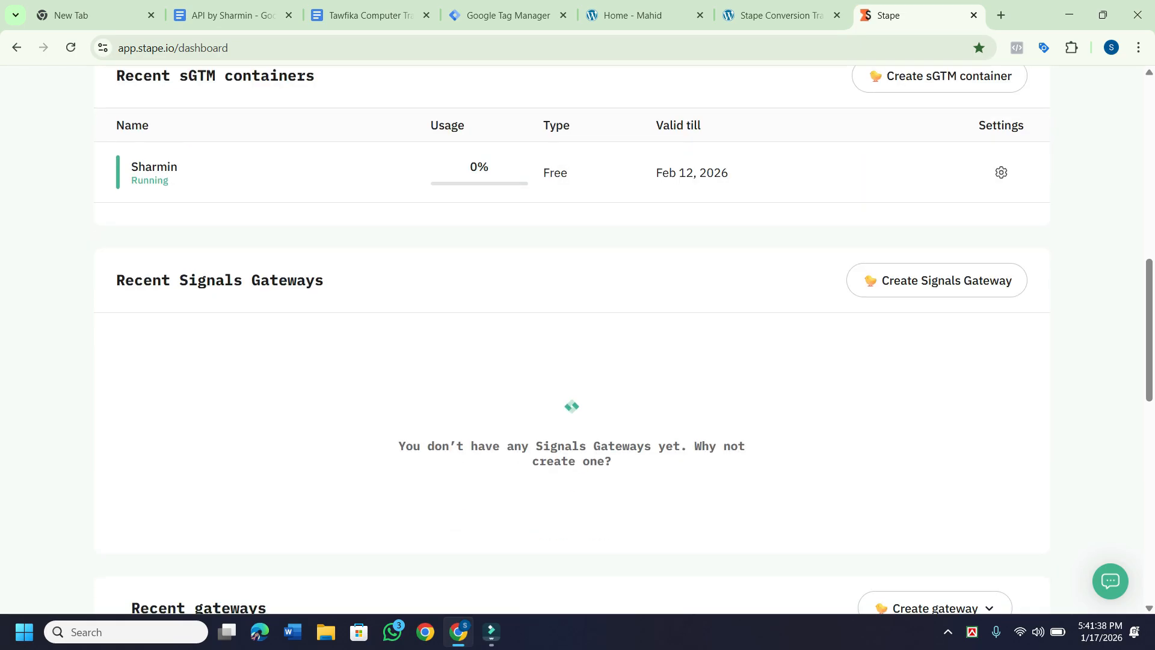
scroll(247, 302, "down", 3)
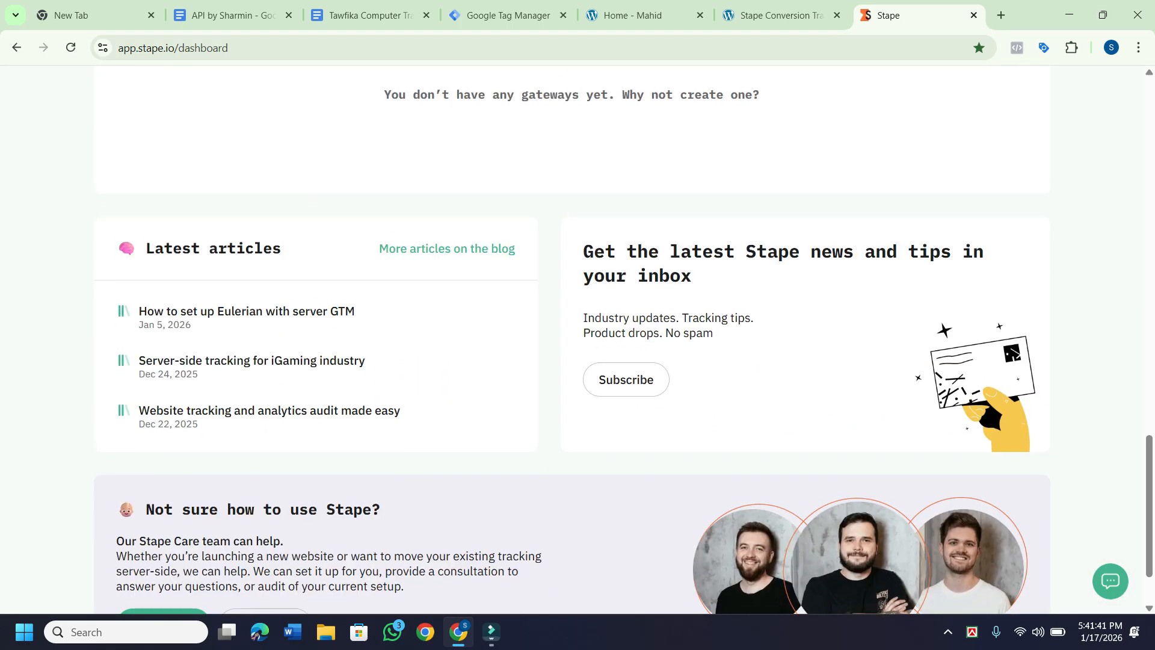
scroll(247, 302, "down", 1)
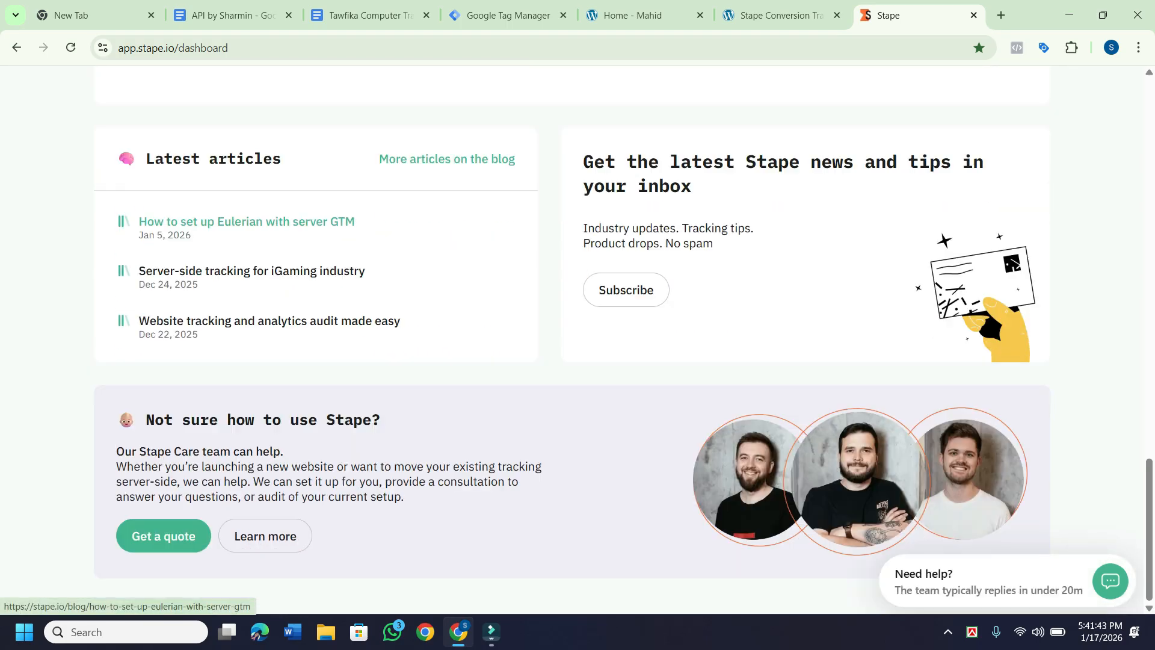
scroll(246, 222, "up", 6)
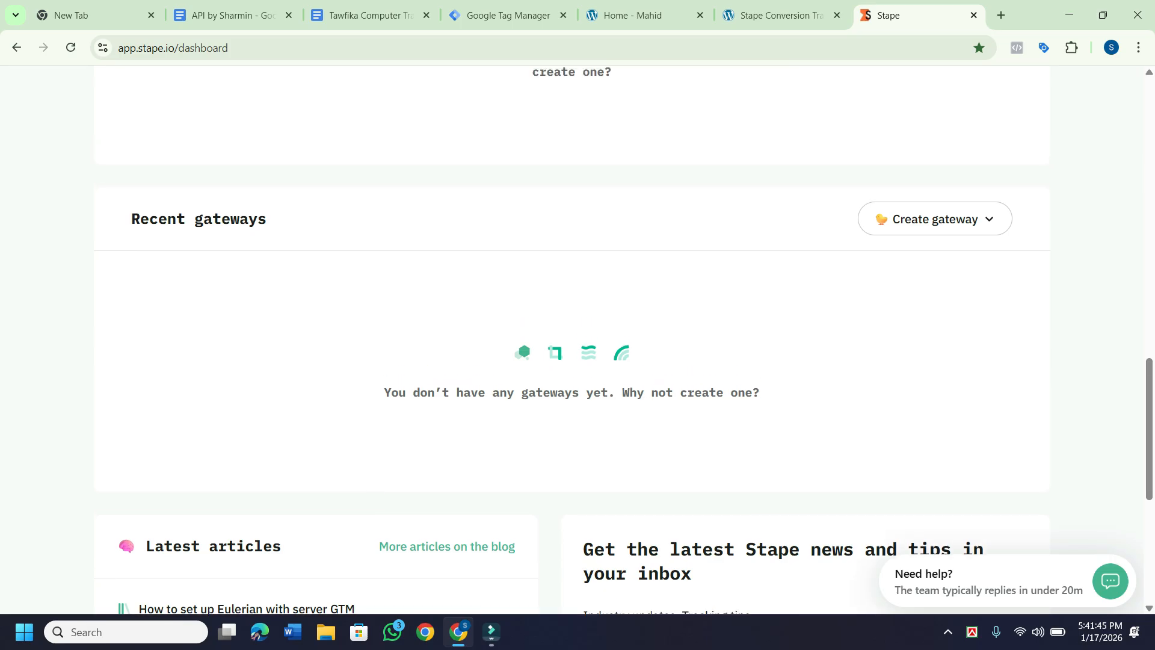
scroll(572, 337, "up", 7)
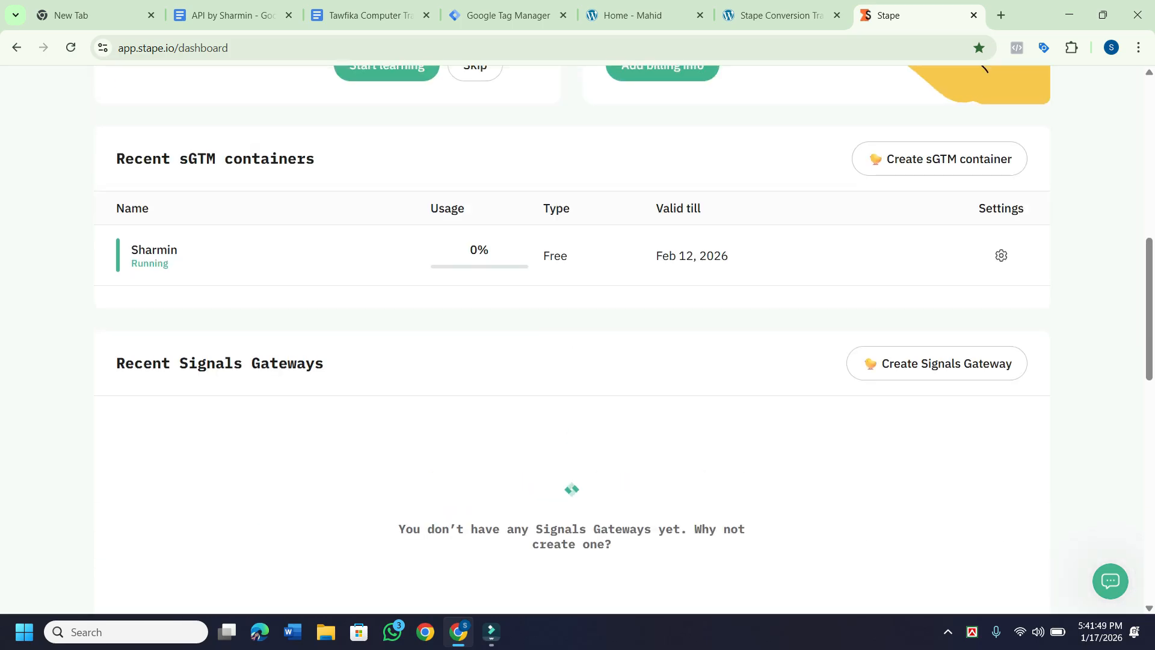
scroll(572, 337, "up", 1)
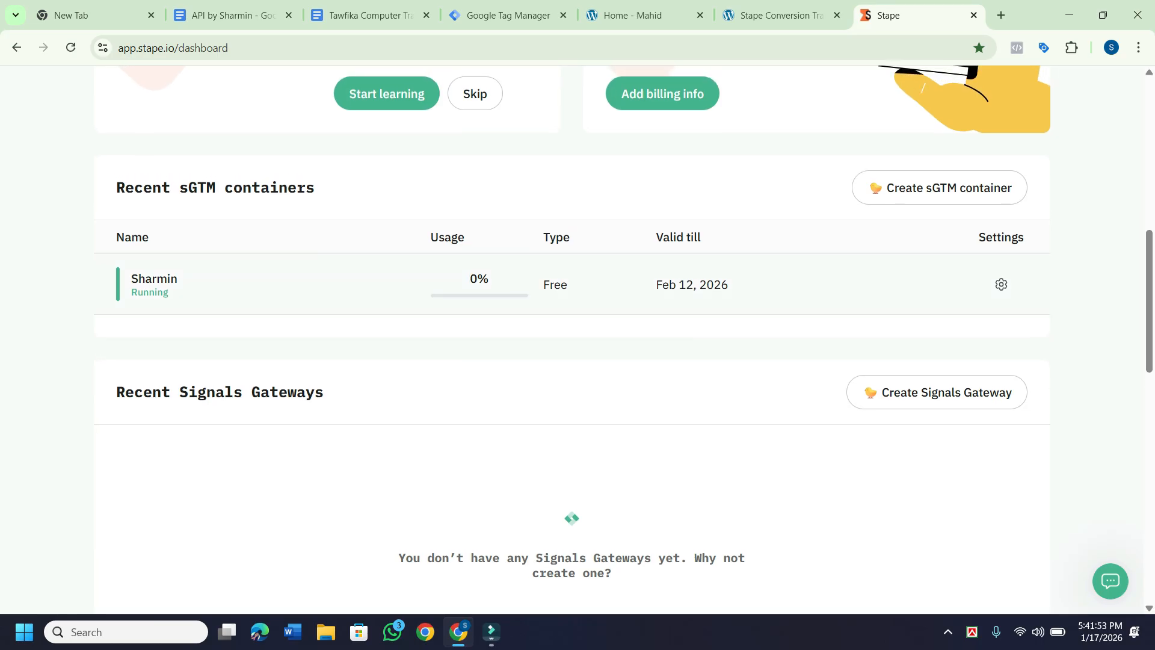
scroll(572, 337, "up", 9)
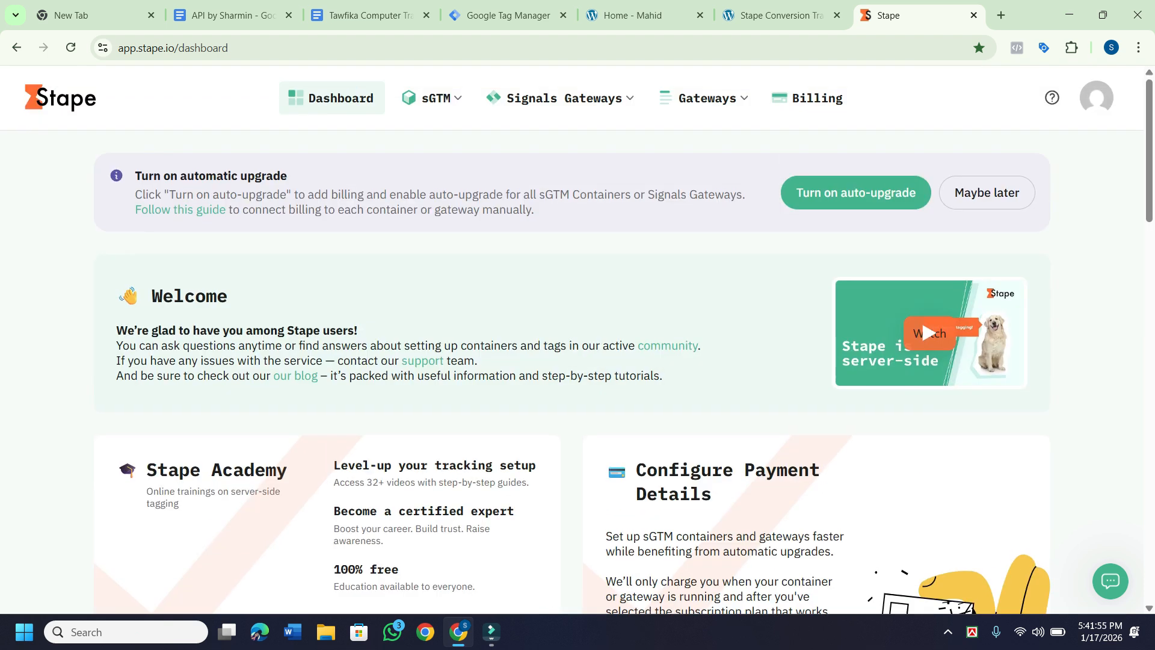
left_click(431, 98)
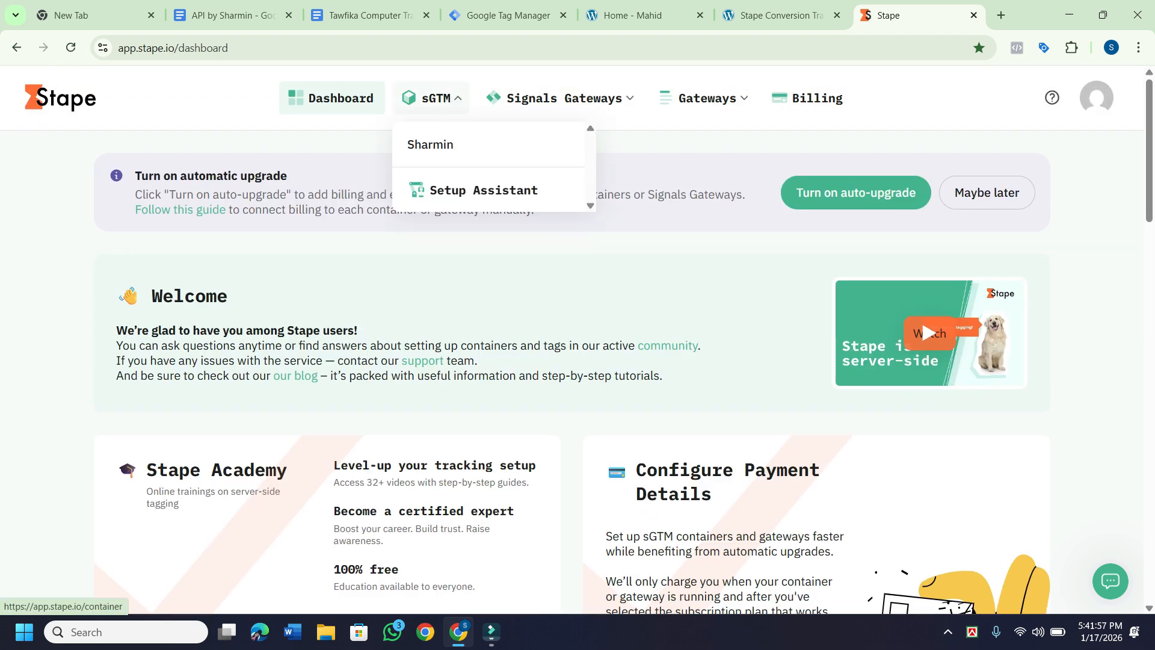
left_click(430, 144)
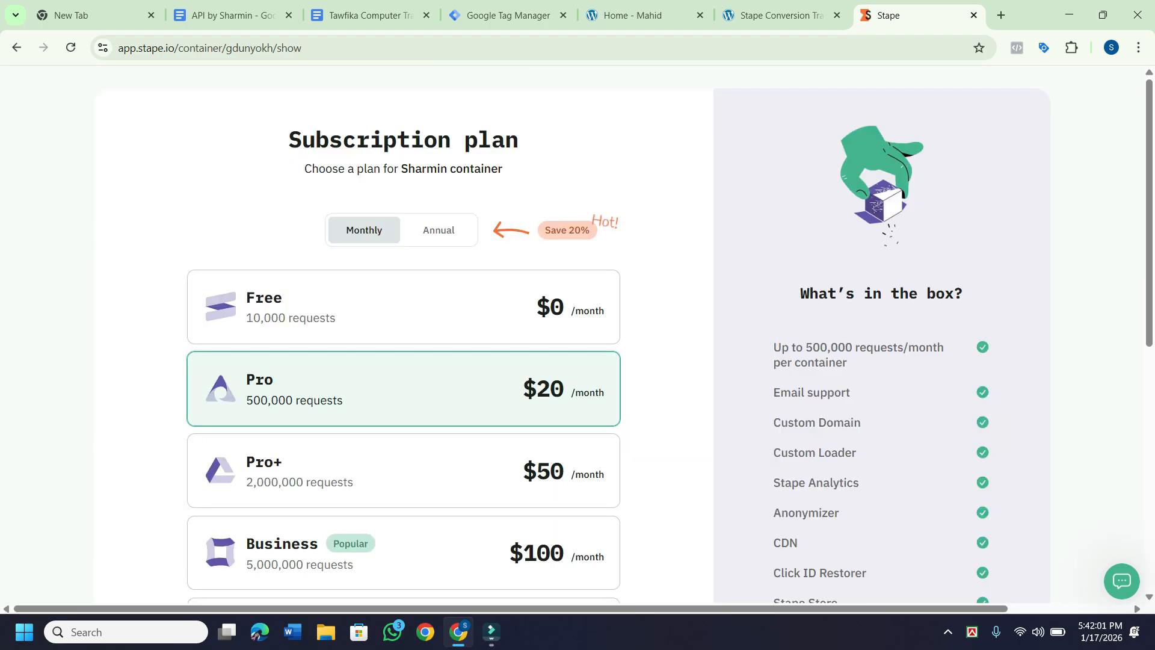
left_click(17, 48)
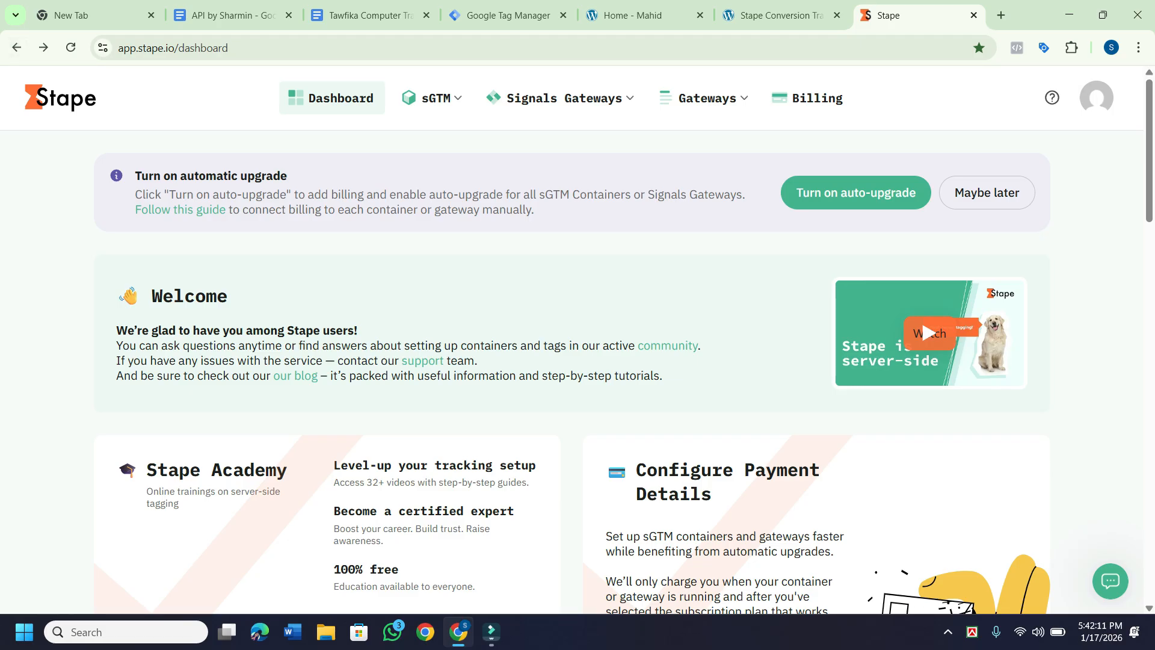
Check the Signals Gateways and Gateways menus, then skip the Stape Academy card.
mouse_move(431, 98)
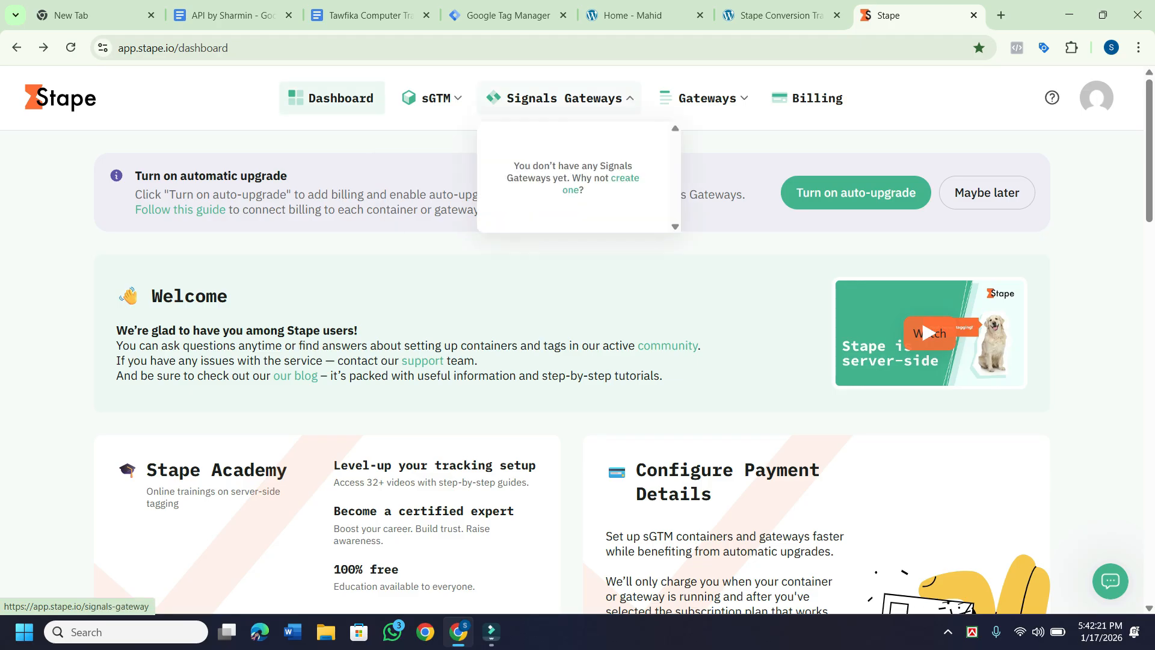
mouse_move(703, 98)
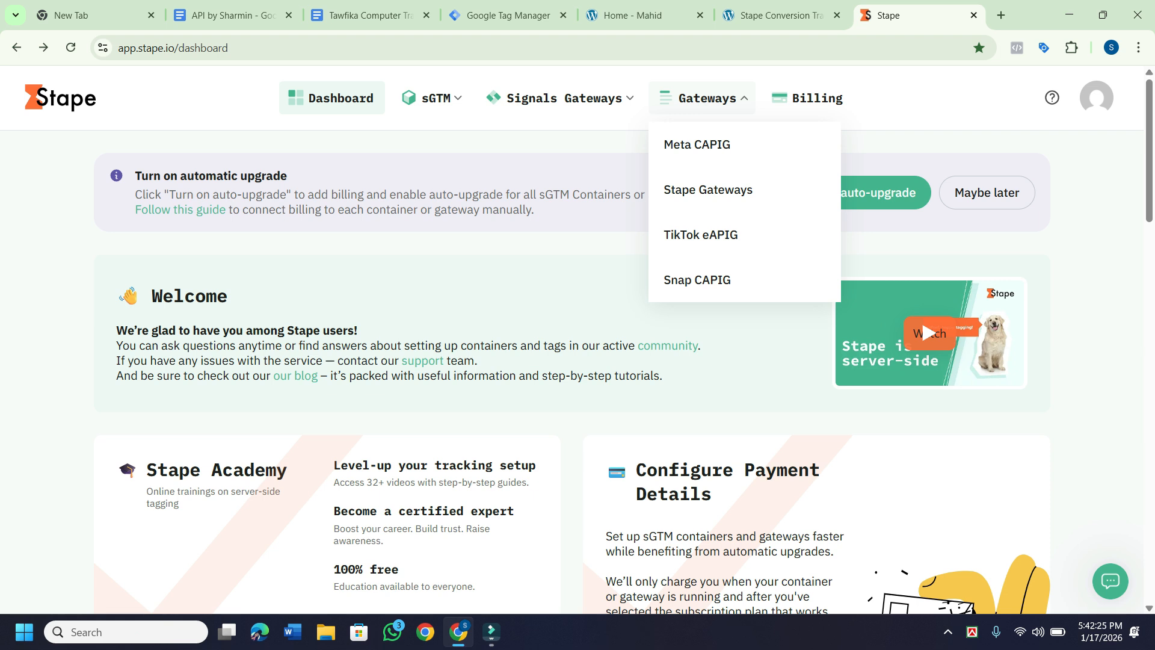
scroll(578, 347, "down", 2)
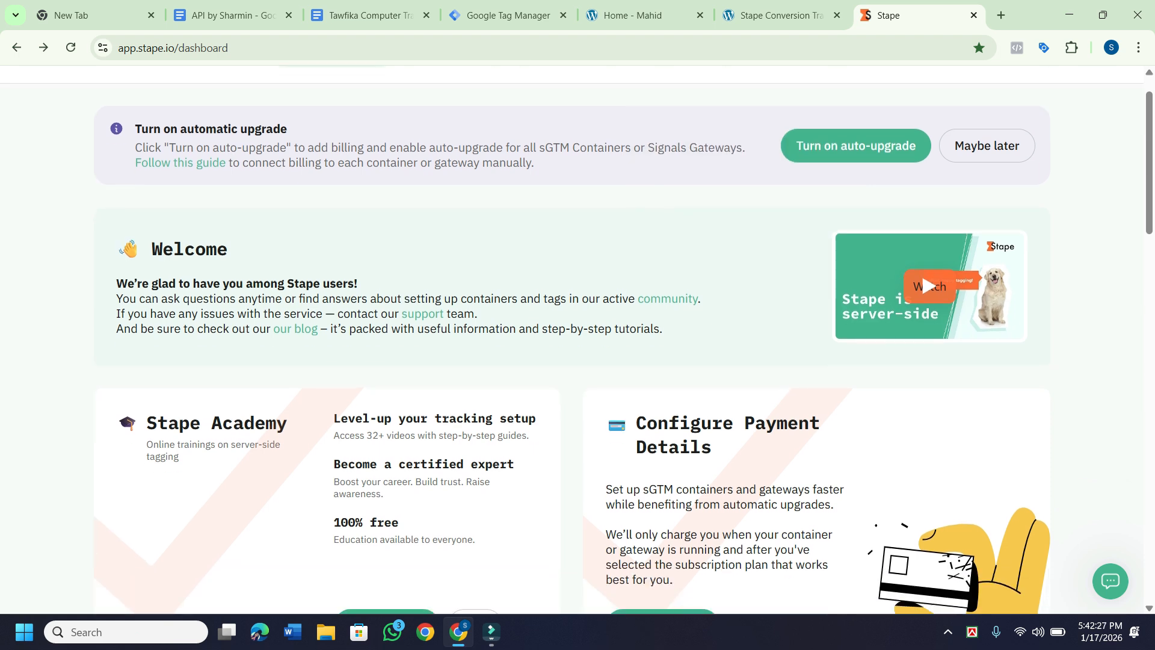
scroll(578, 347, "down", 3)
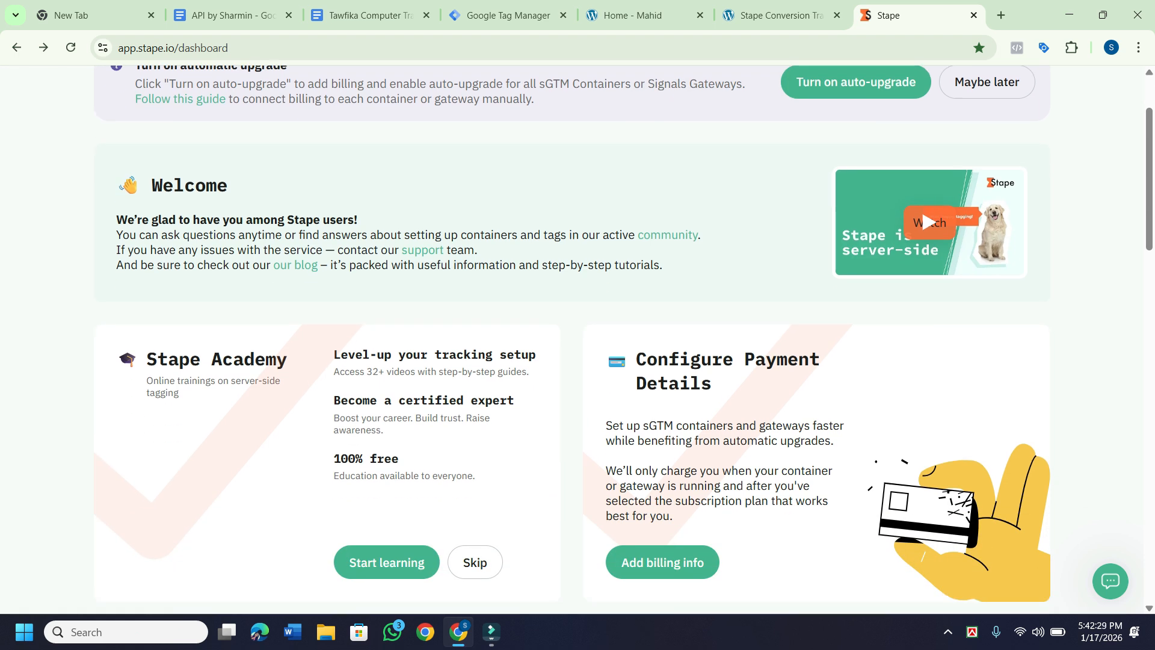
scroll(578, 346, "down", 1)
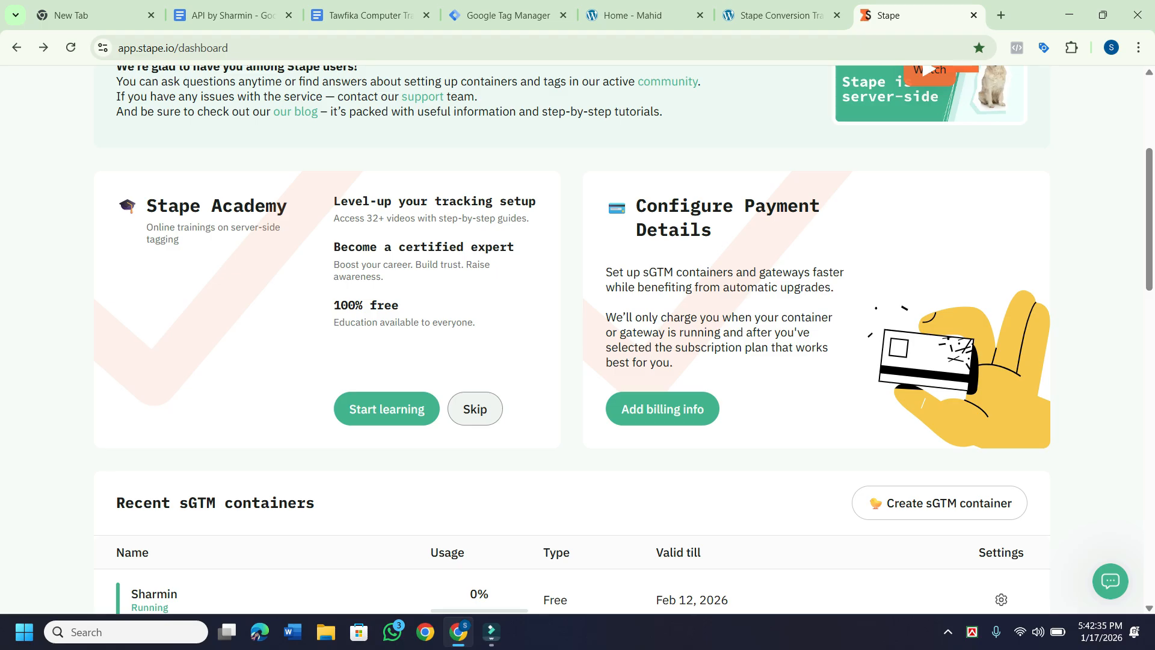
left_click(475, 408)
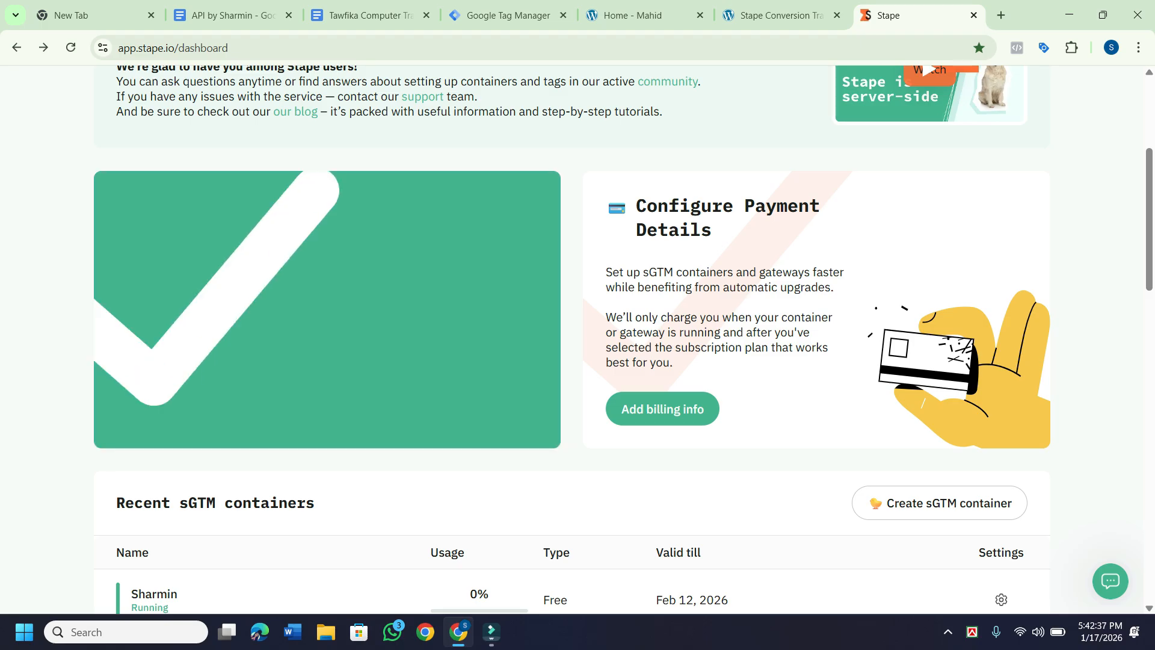
scroll(474, 408, "down", 1)
scroll(571, 337, "down", 2)
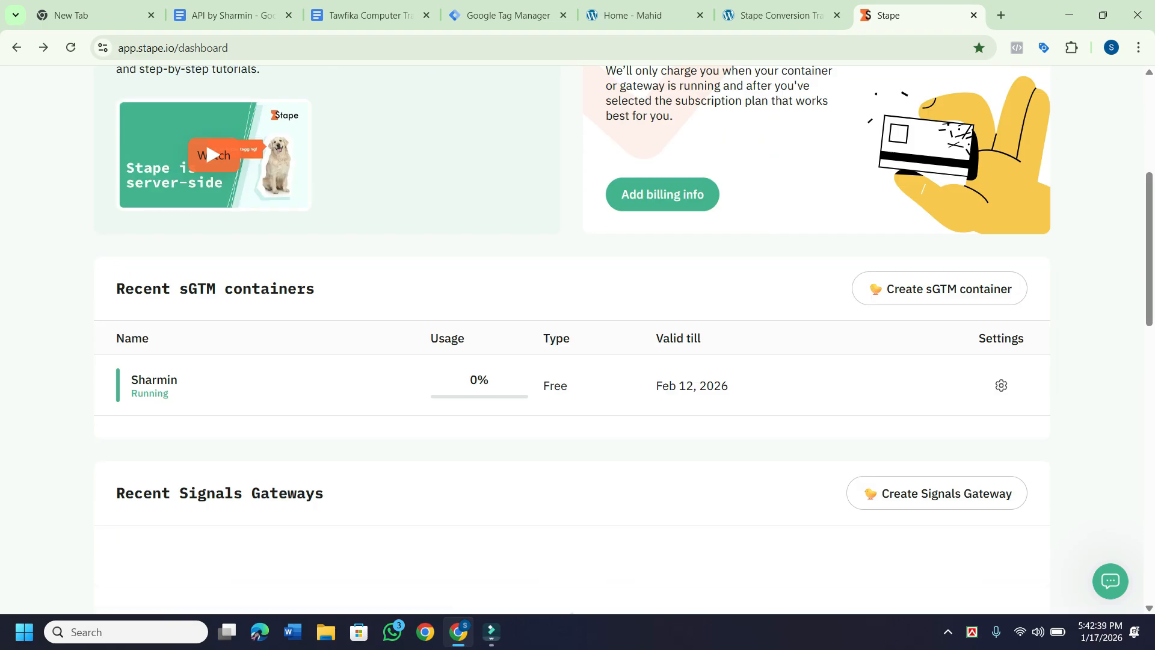
scroll(572, 337, "up", 3)
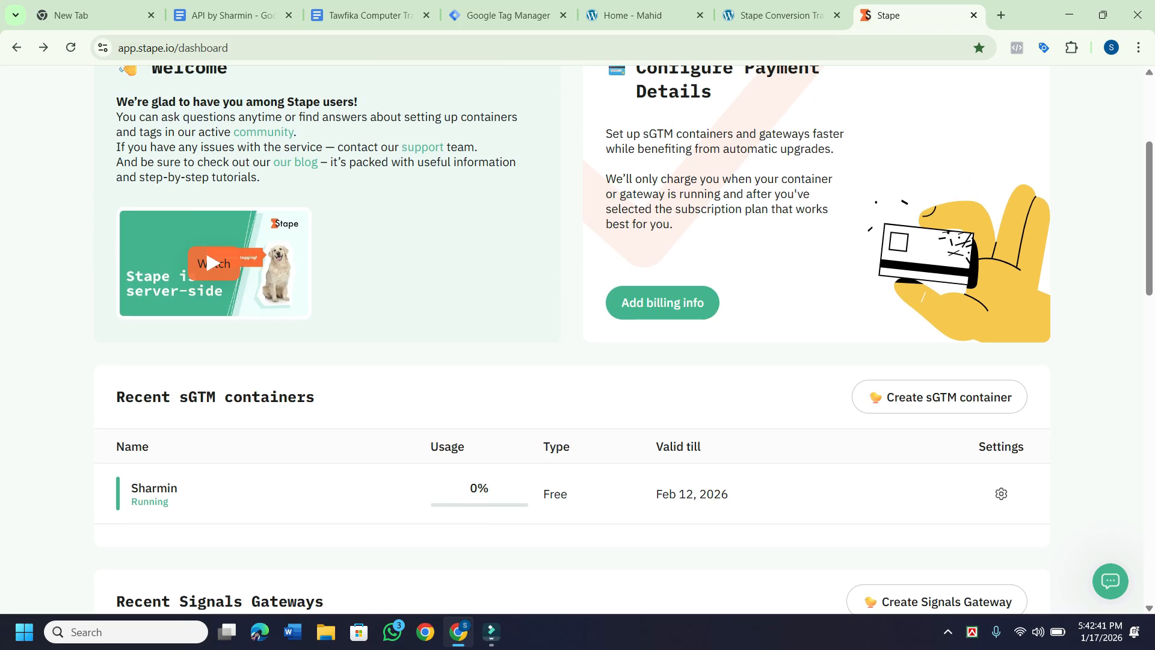
scroll(571, 337, "down", 3)
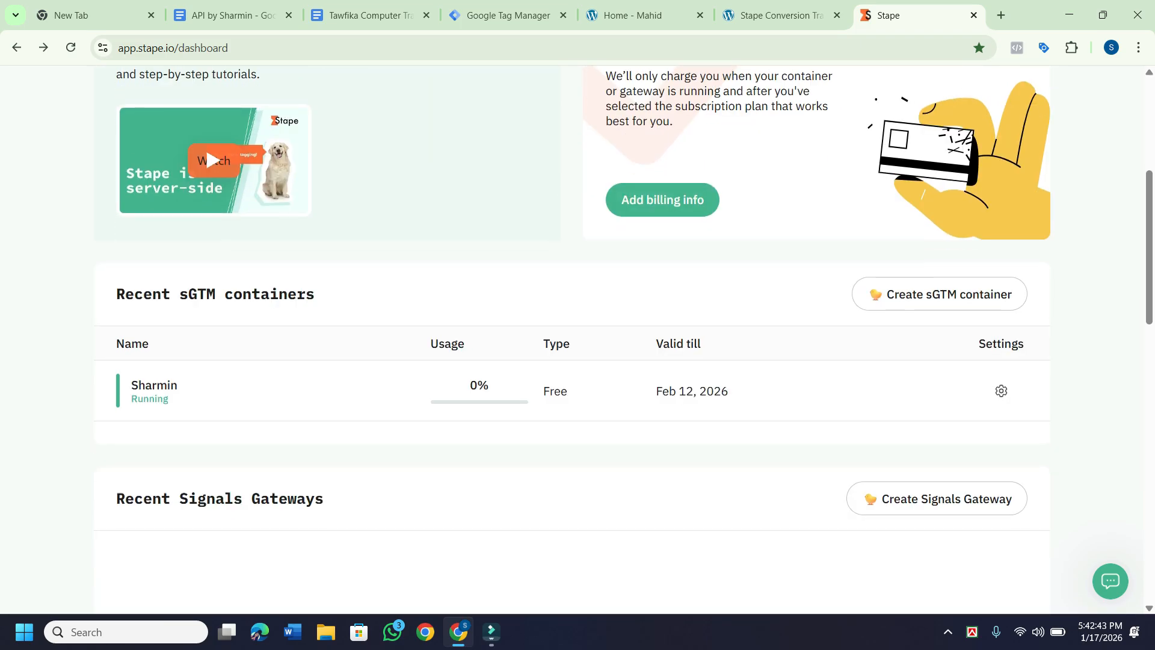
left_click(1001, 391)
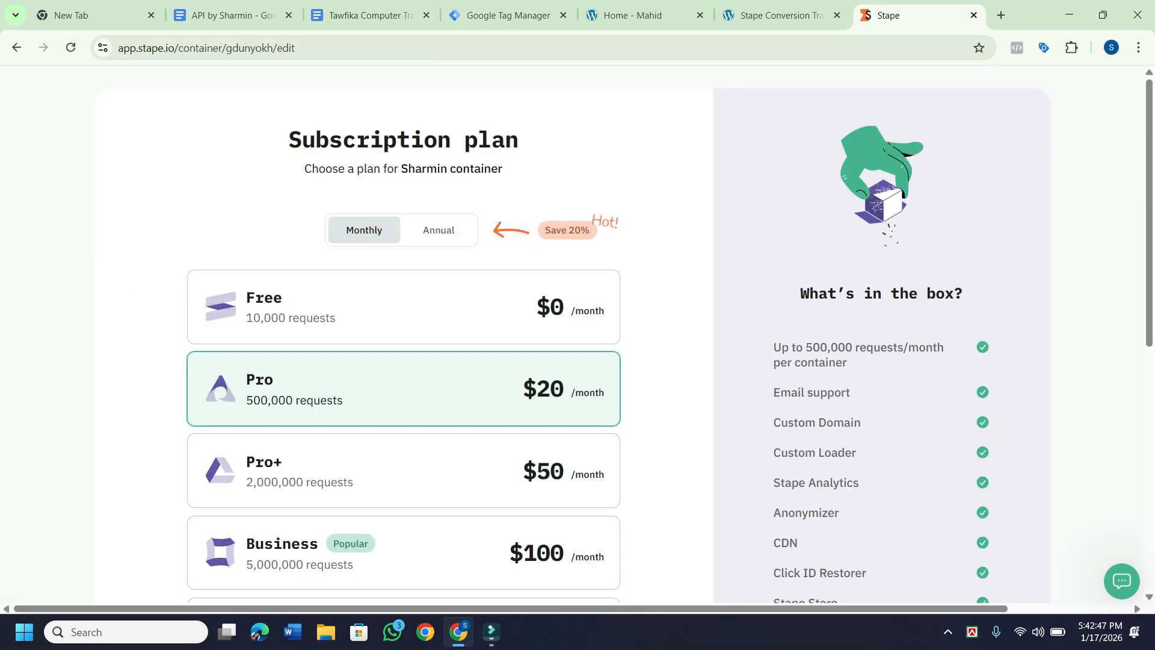
left_click(16, 47)
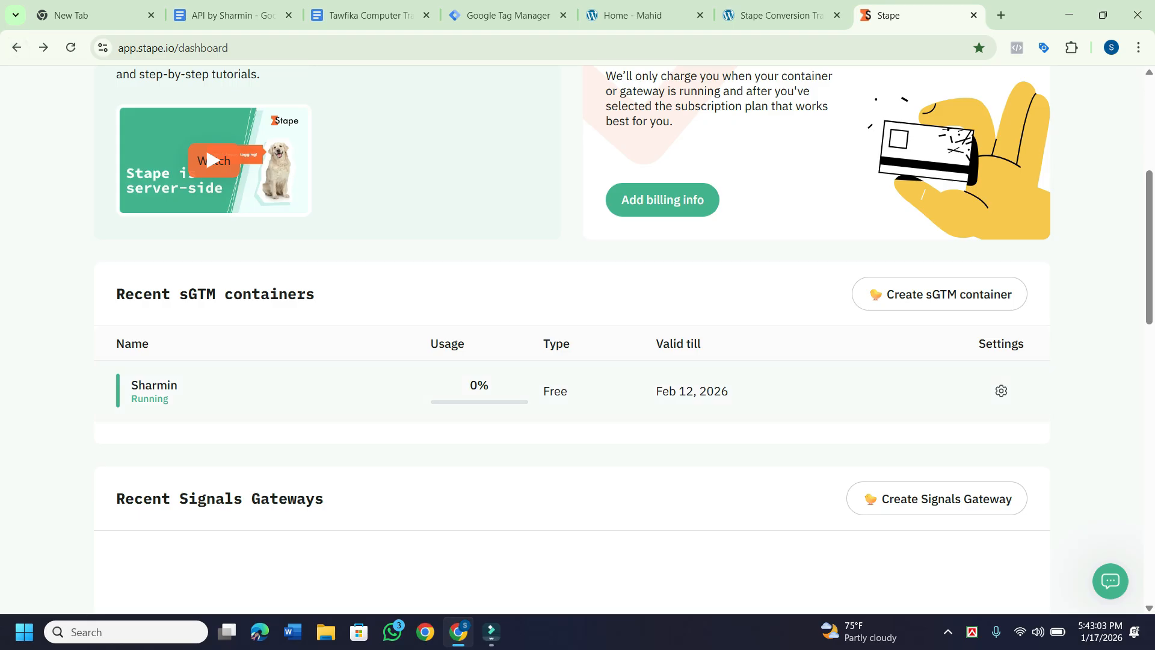
key("alt+Right")
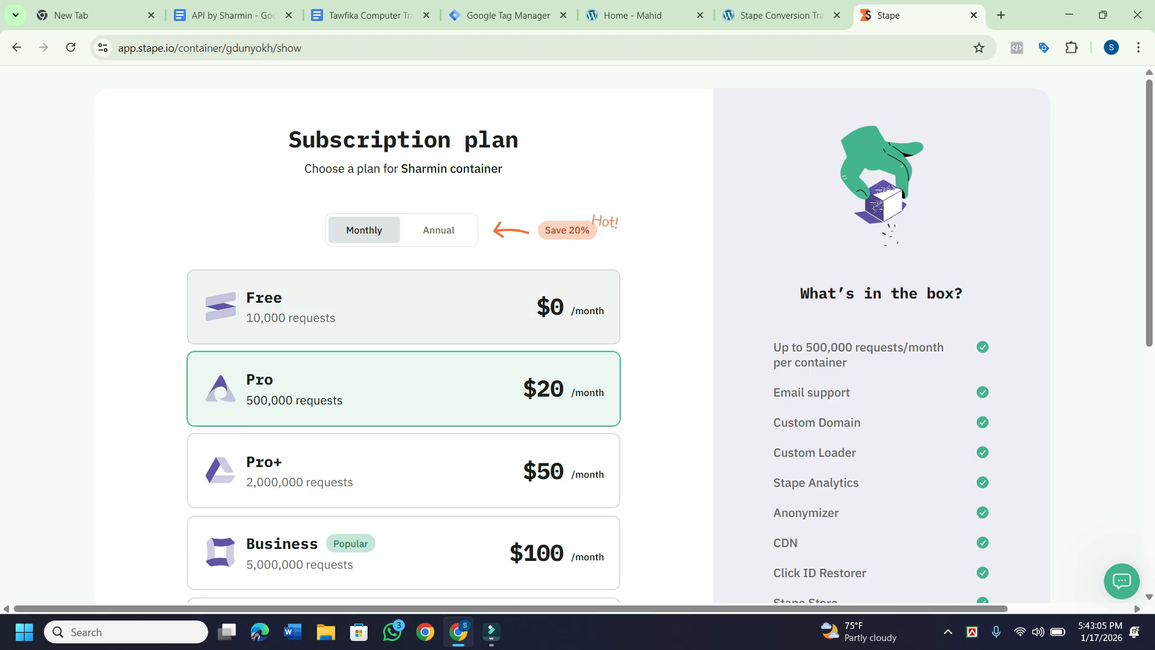
scroll(571, 337, "down", 8)
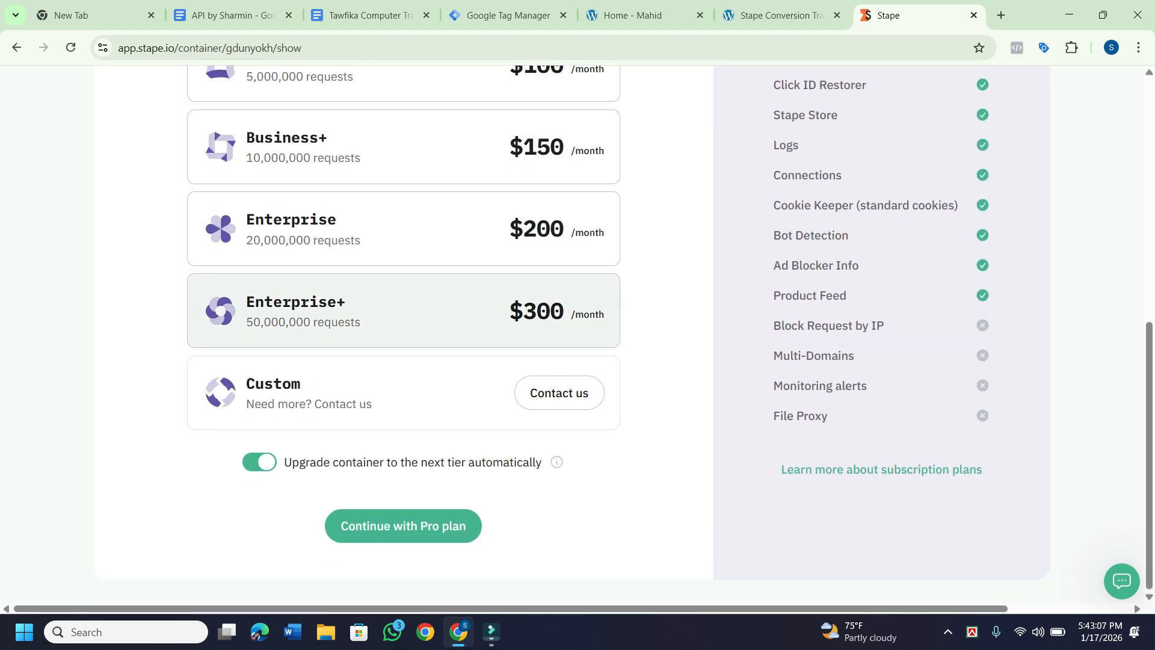
scroll(403, 310, "up", 5)
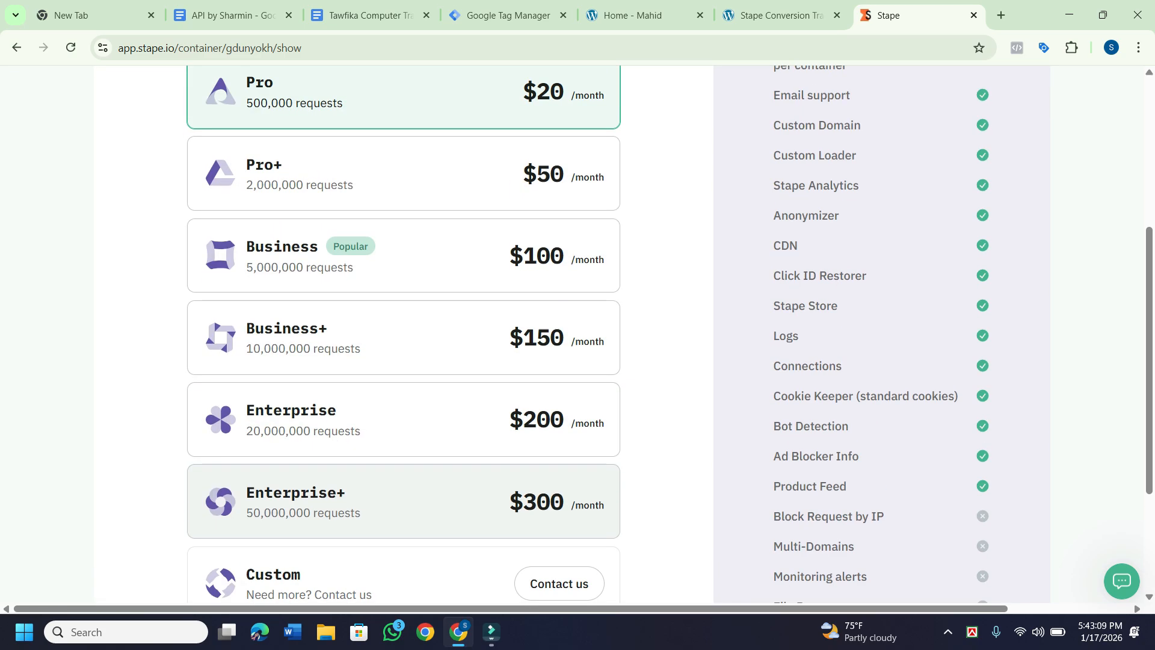
scroll(403, 310, "down", 5)
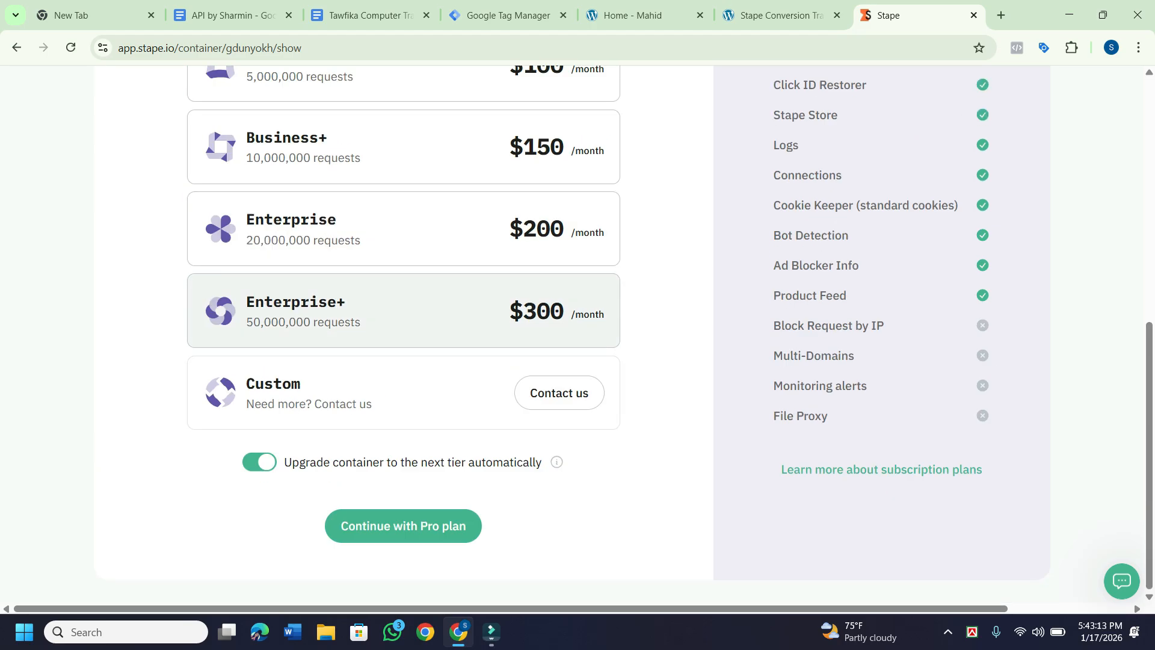
scroll(403, 310, "up", 6)
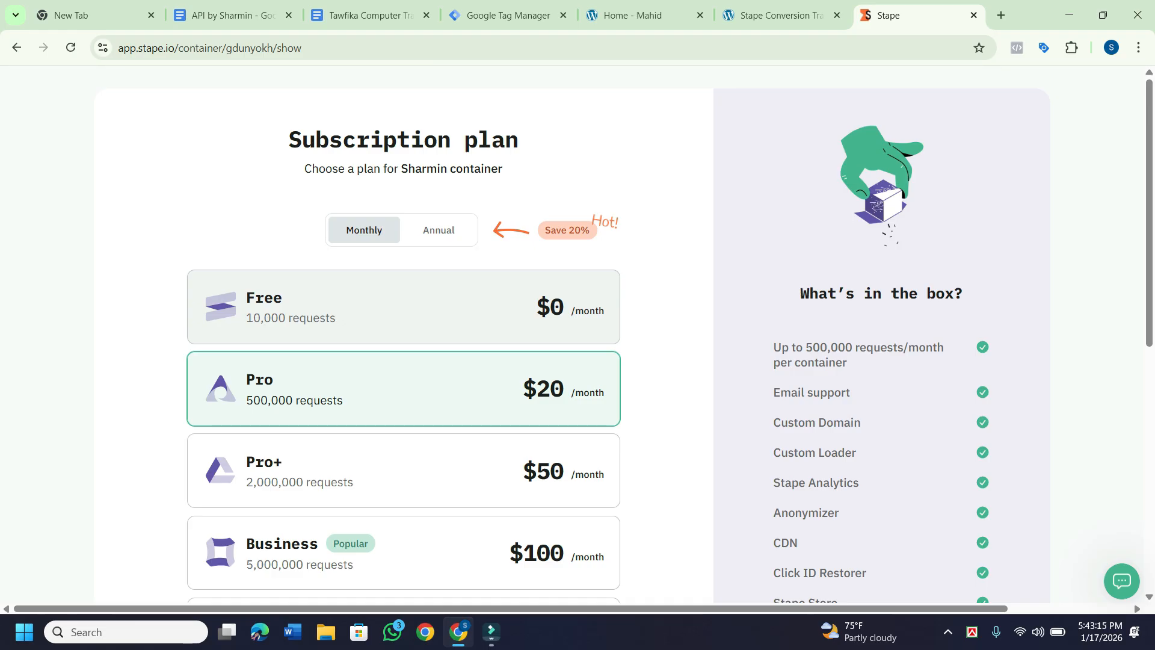
left_click(403, 308)
scroll(403, 307, "down", 8)
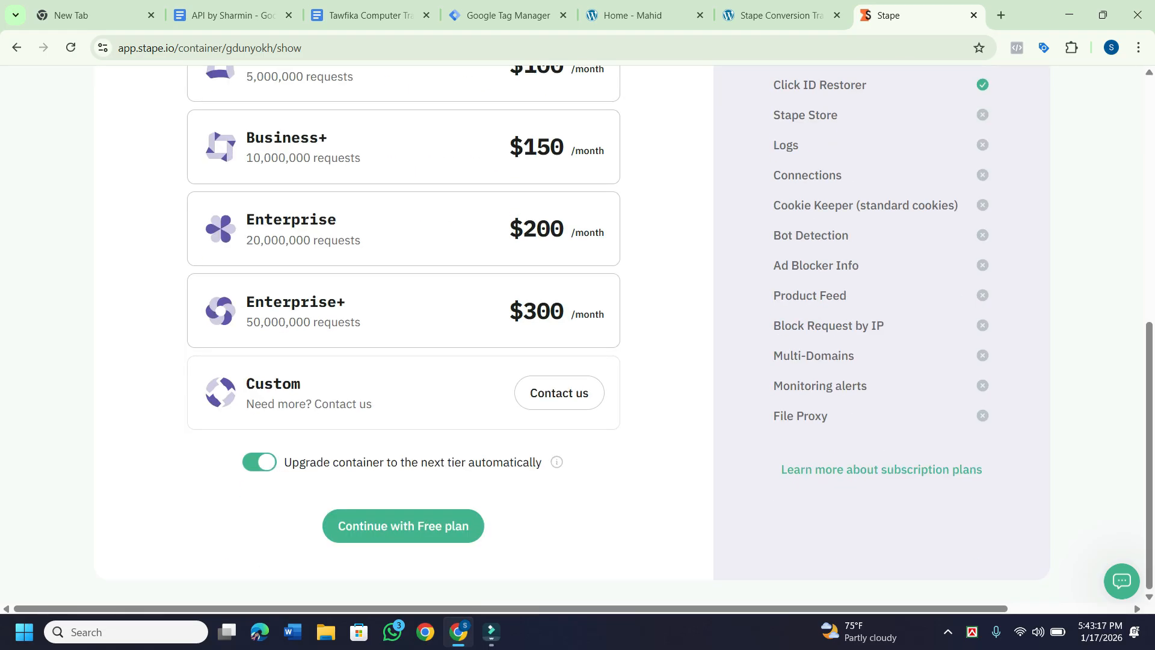
scroll(403, 307, "up", 8)
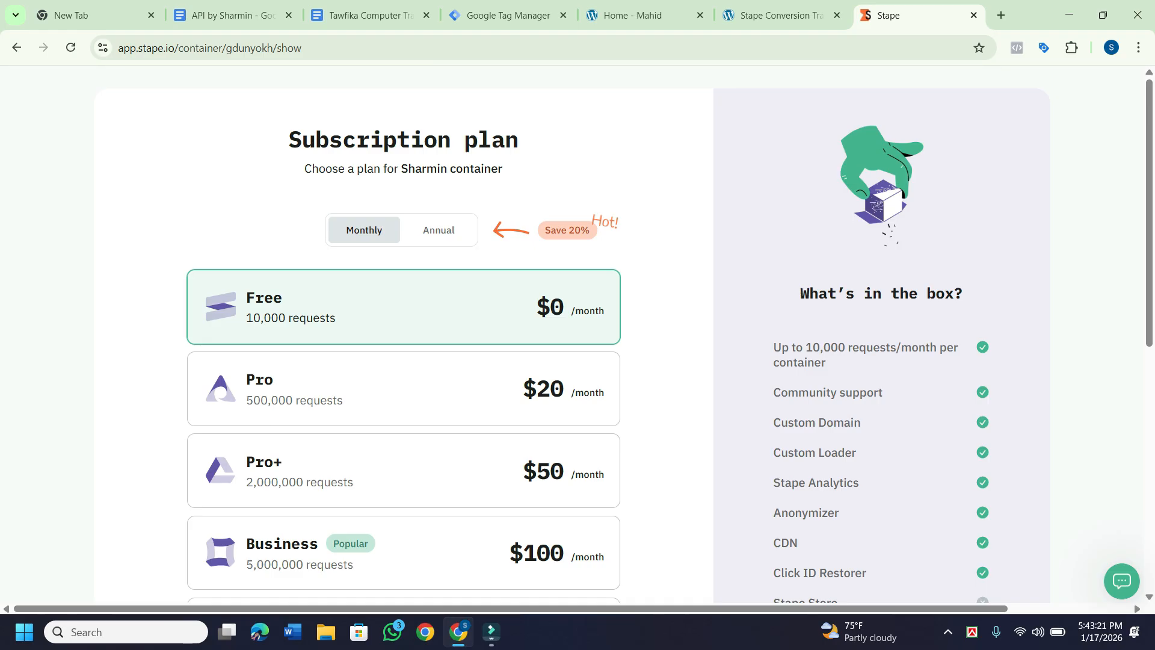
scroll(421, 367, "down", 7)
scroll(421, 367, "up", 7)
key("alt+Left")
scroll(578, 337, "down", 3)
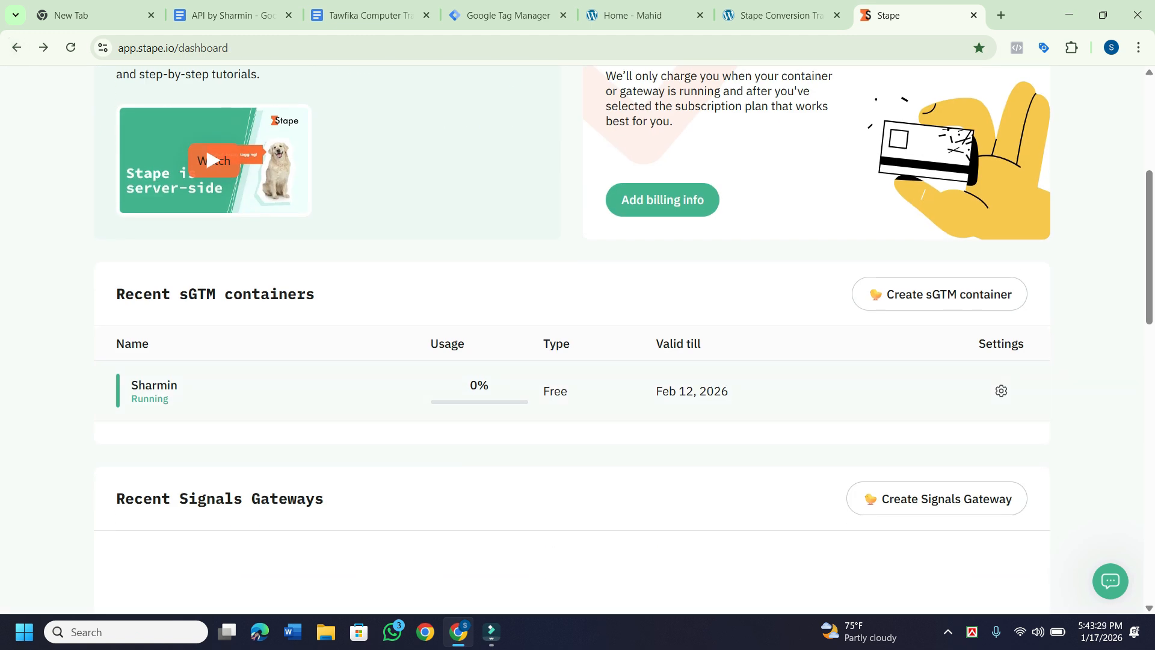
Minimize the Chrome window to reveal the Windows desktop.
scroll(578, 337, "down", 4)
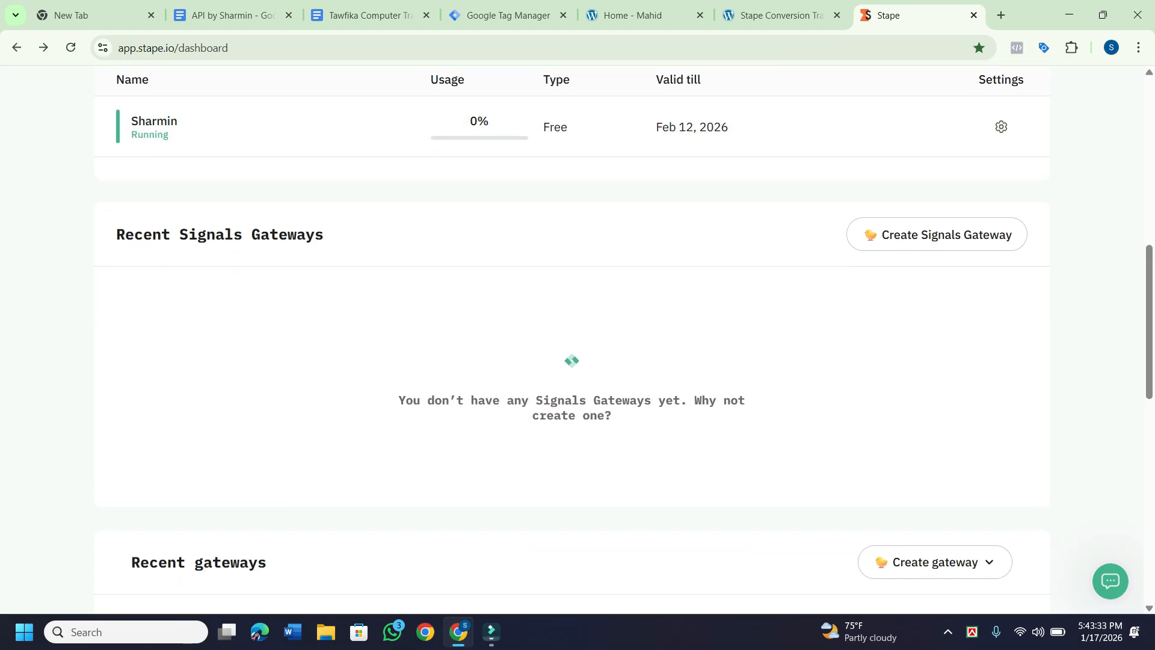
scroll(246, 238, "down", 11)
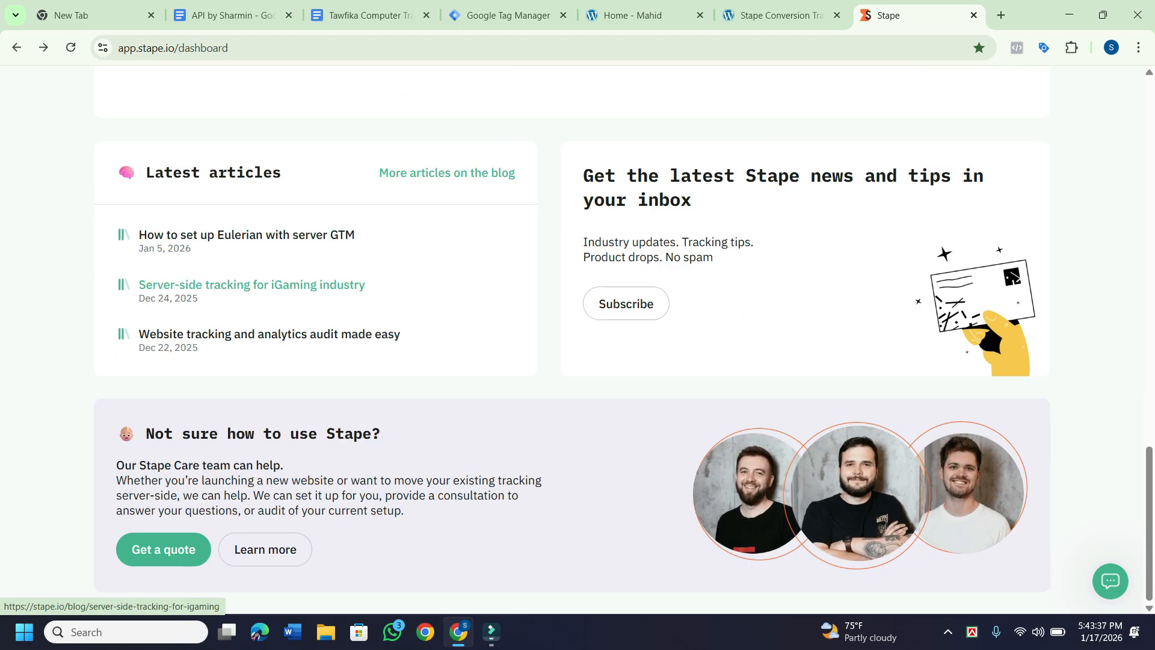
left_click(1069, 14)
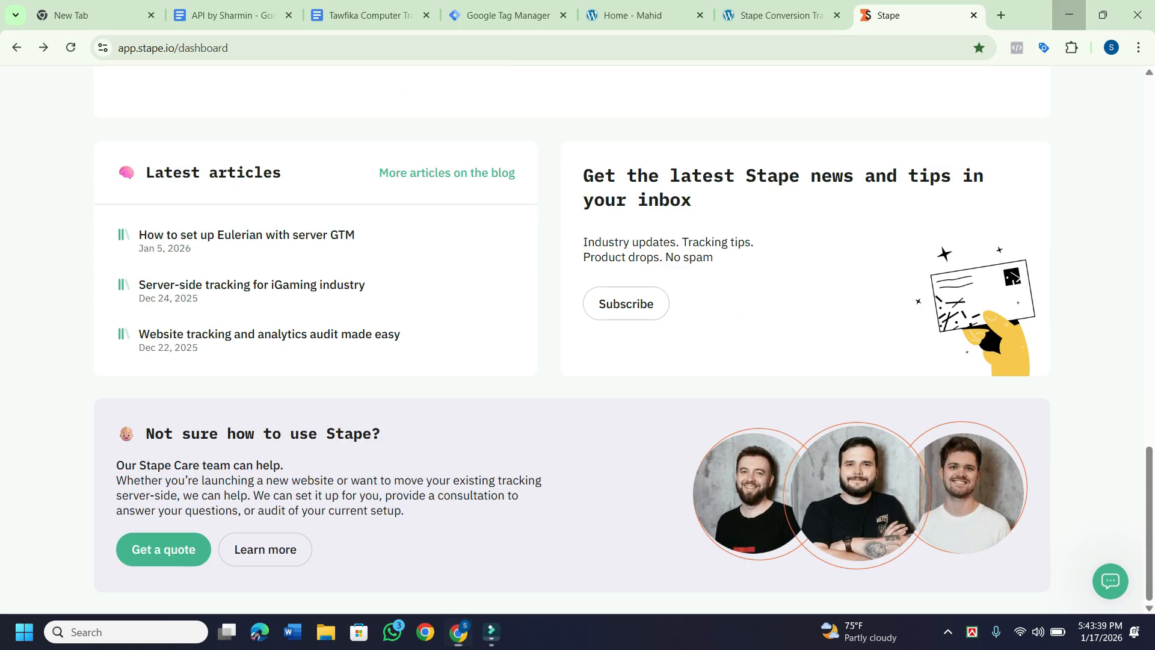
Open a maximized Chrome window in a different profile and load the Stape bookmark's login page.
left_click(426, 632)
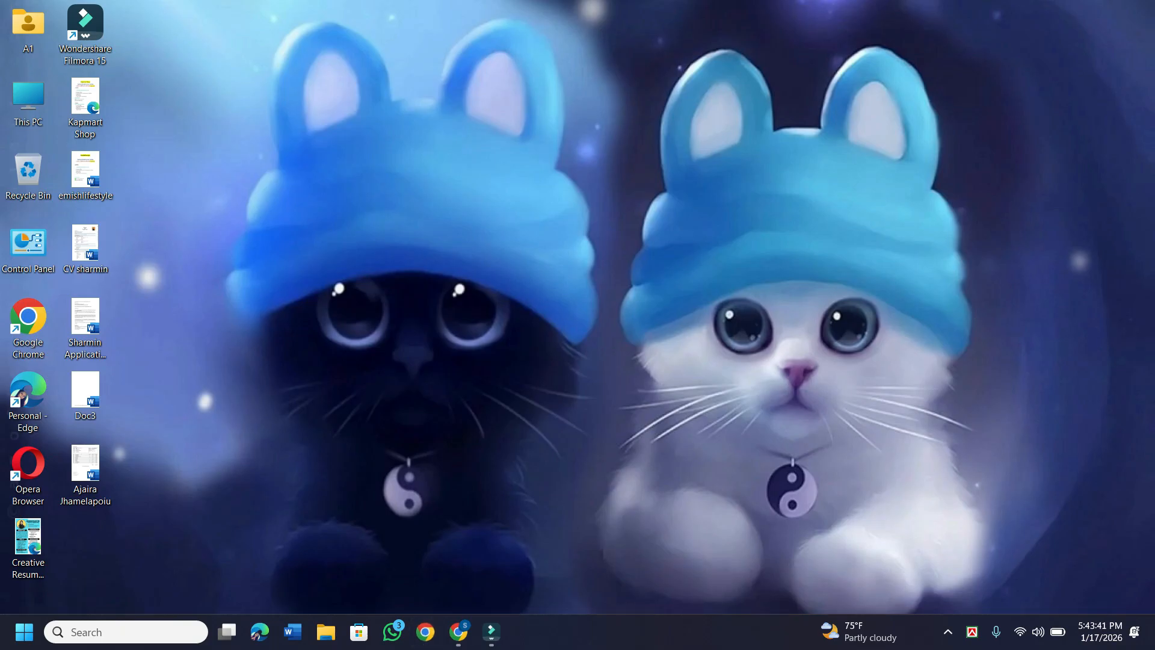
scroll(578, 361, "down", 10)
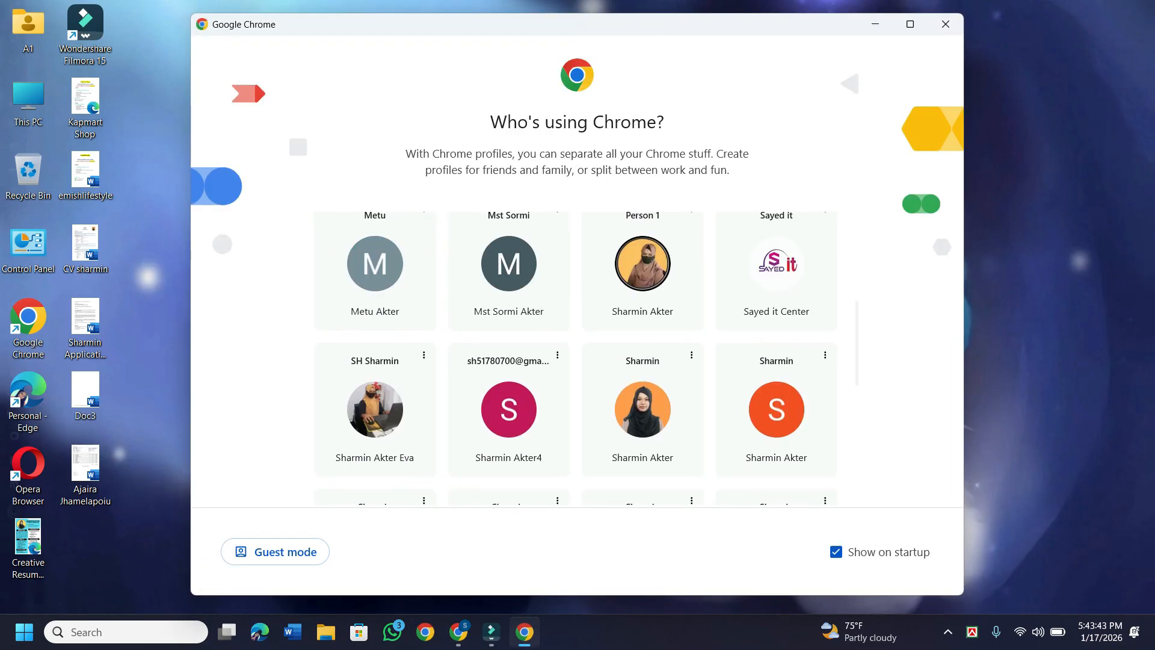
left_click(642, 252)
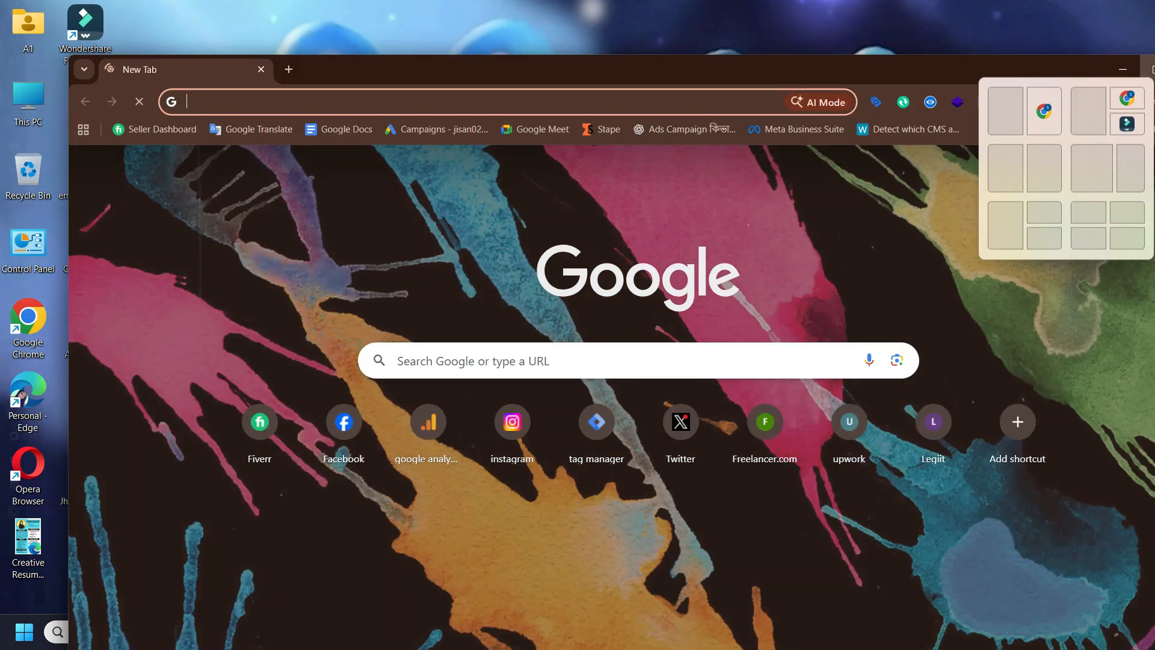
left_click(1152, 69)
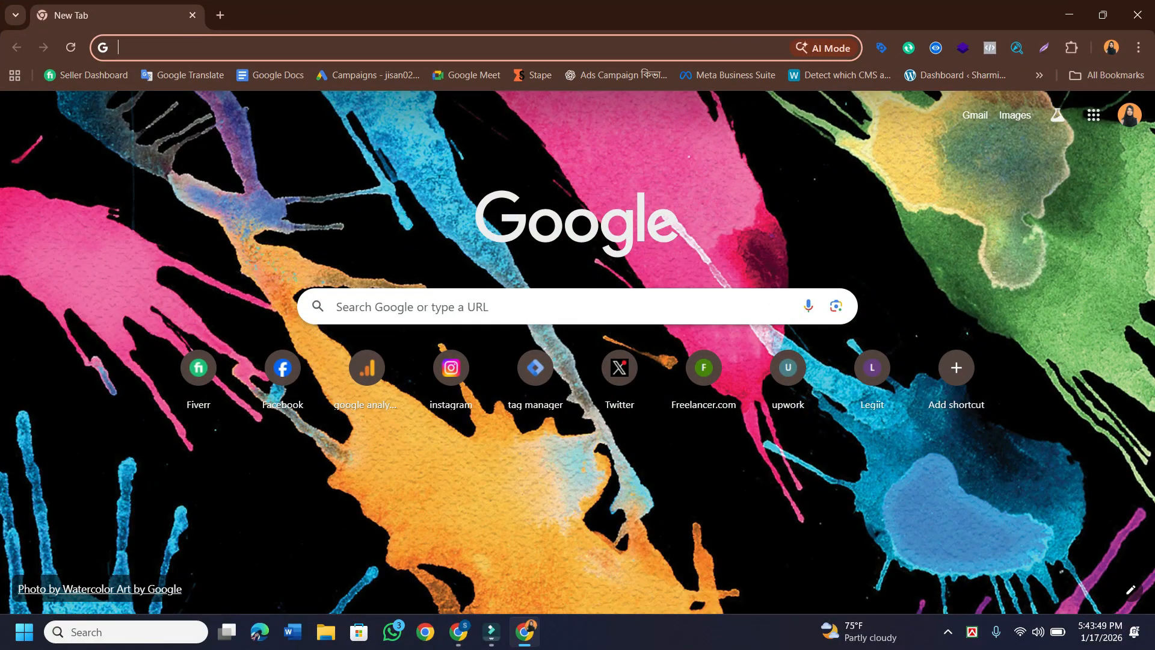
left_click(533, 75)
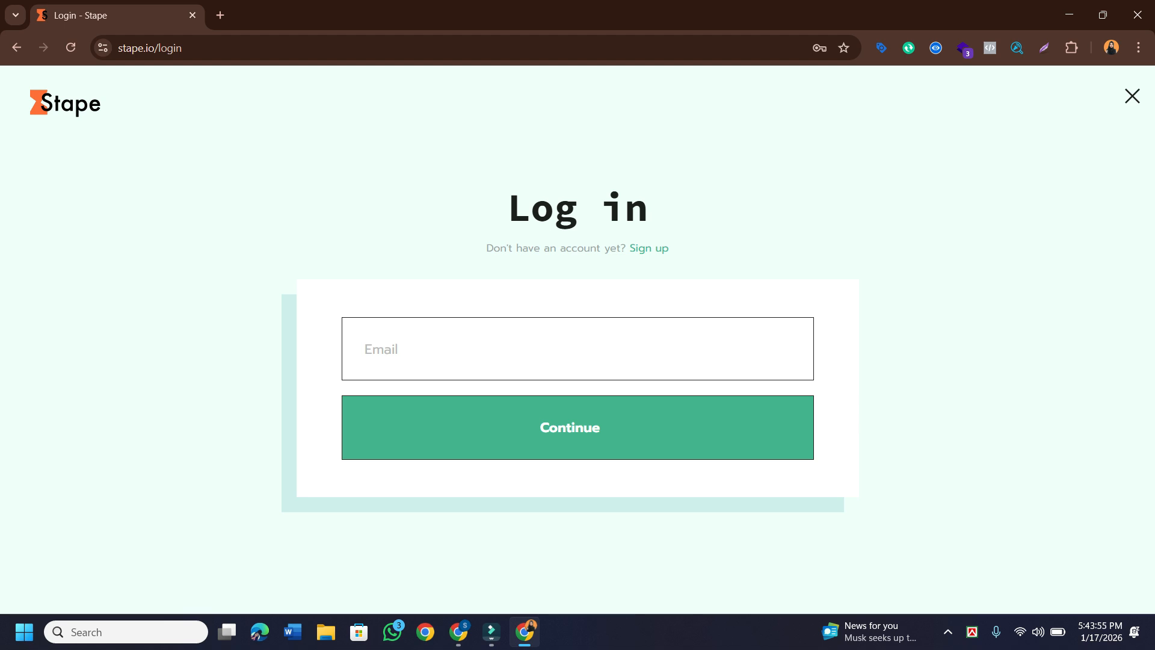
Check the profile's account, add two empty tabs, and move the Stape login tab to second place.
left_click(1111, 47)
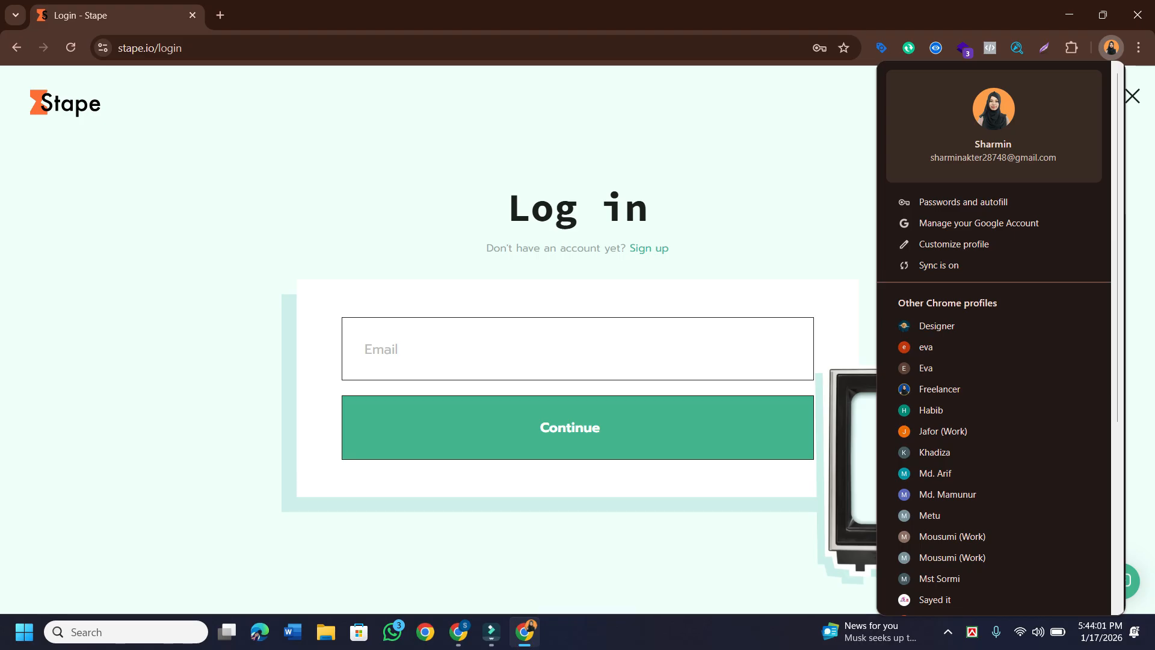
key("Escape")
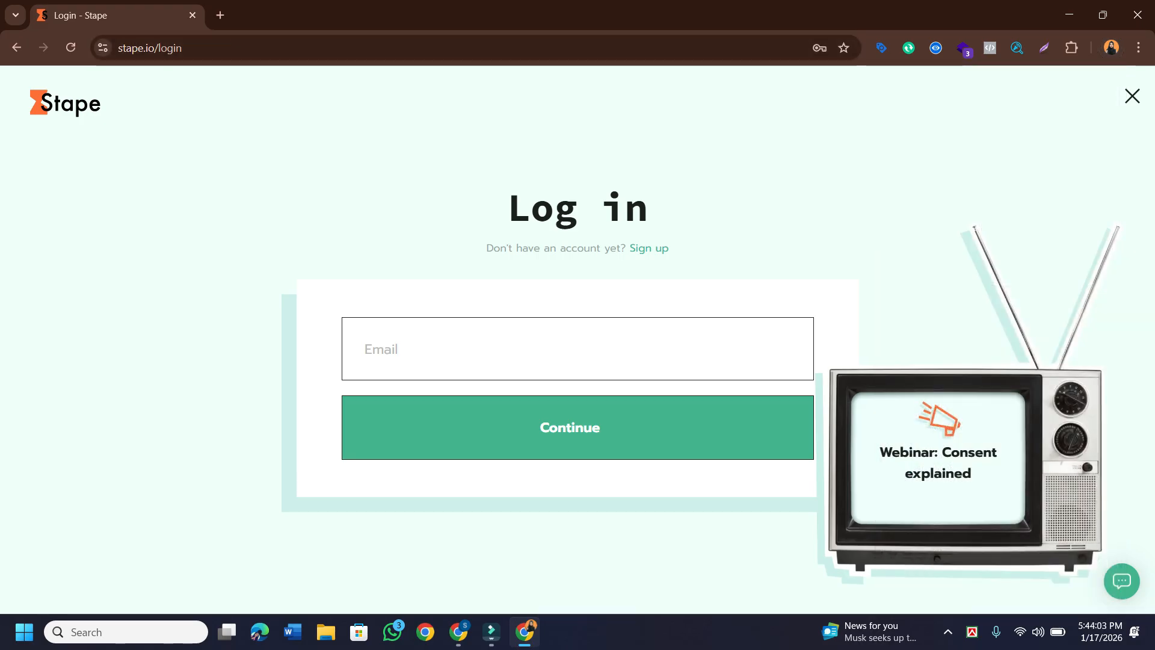
left_click(220, 15)
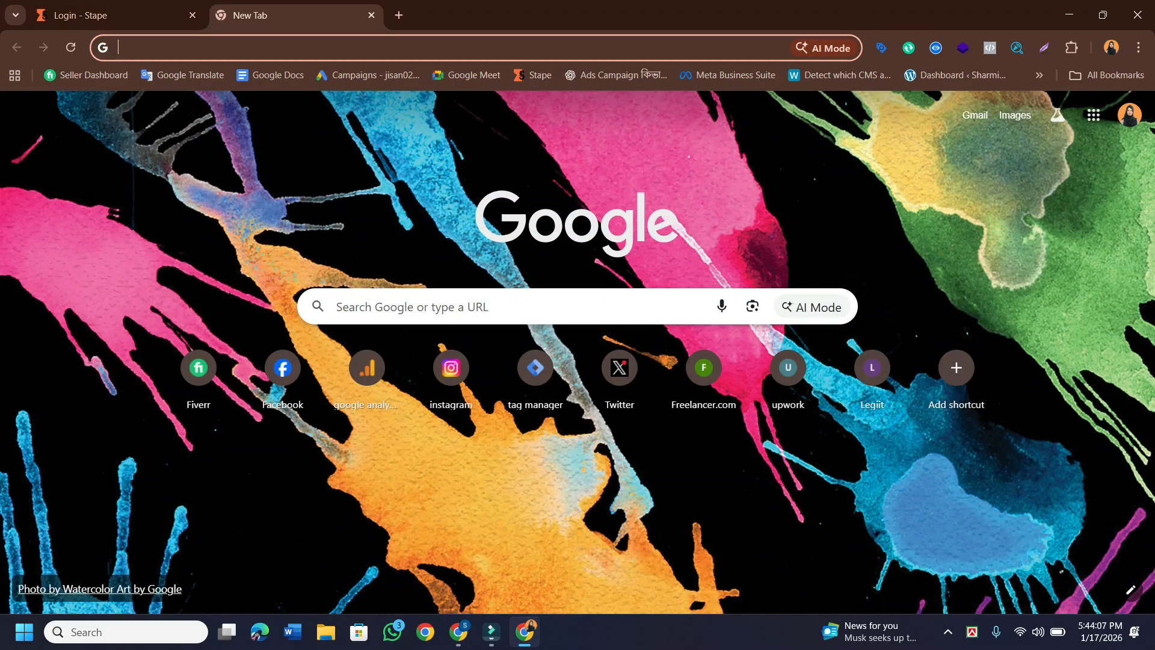
left_click(398, 15)
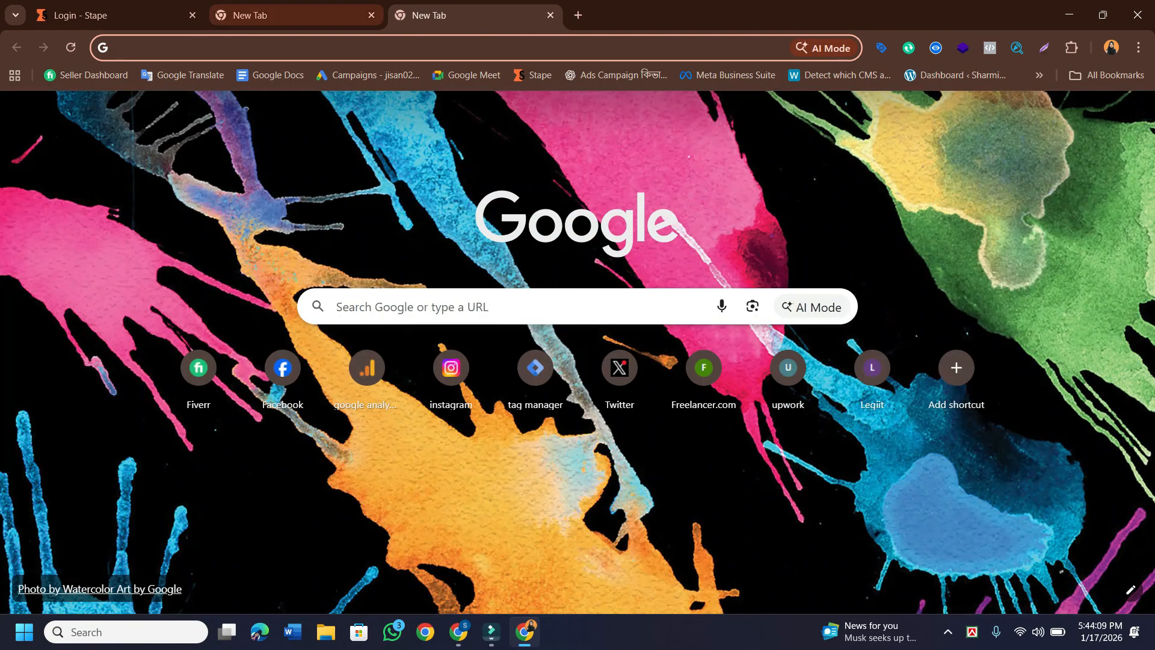
left_click(117, 15)
left_click_drag(117, 15, 297, 15)
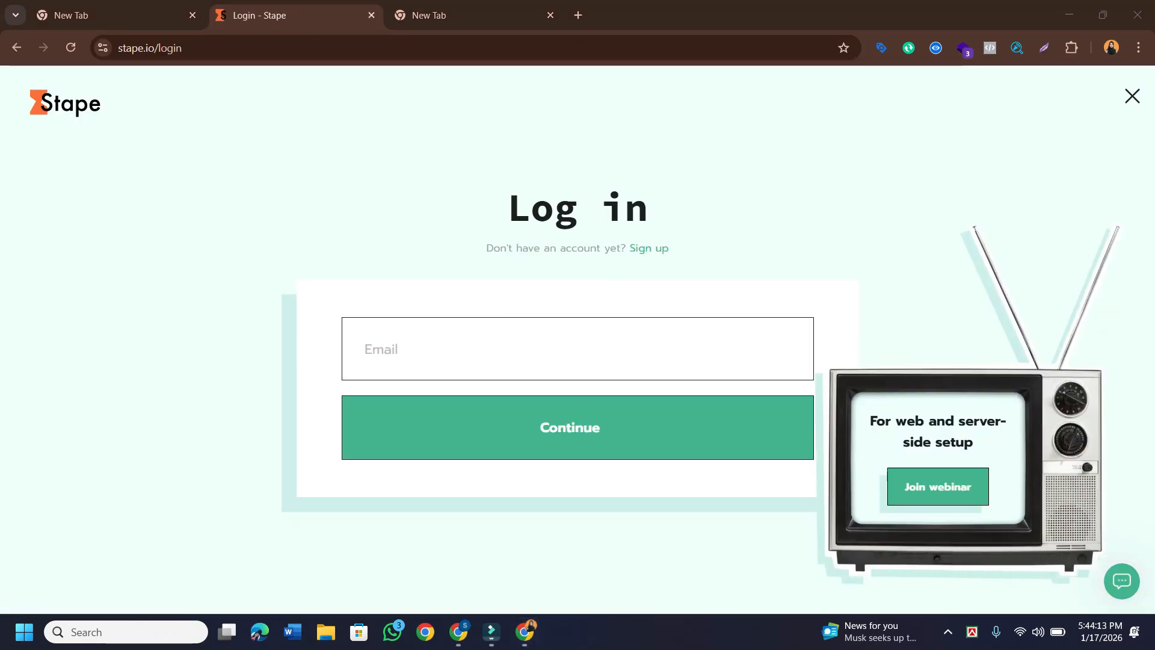
left_click(457, 15)
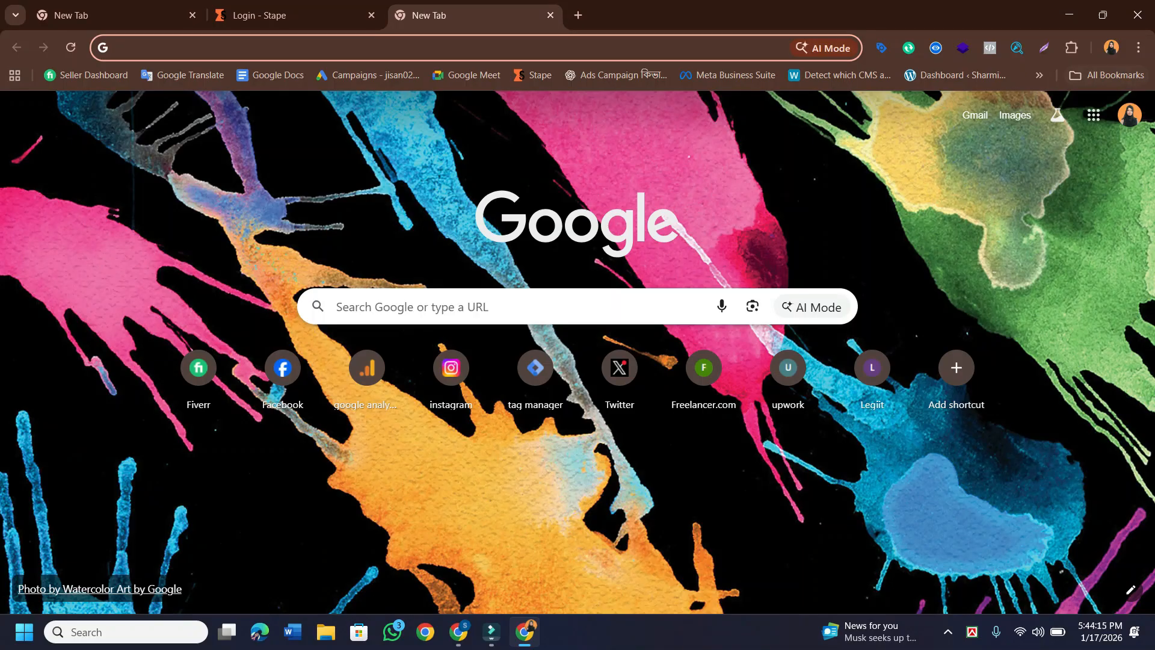
Copy the Google account's e-mail address from the account panel, then return to the Stape login tab.
left_click(1129, 115)
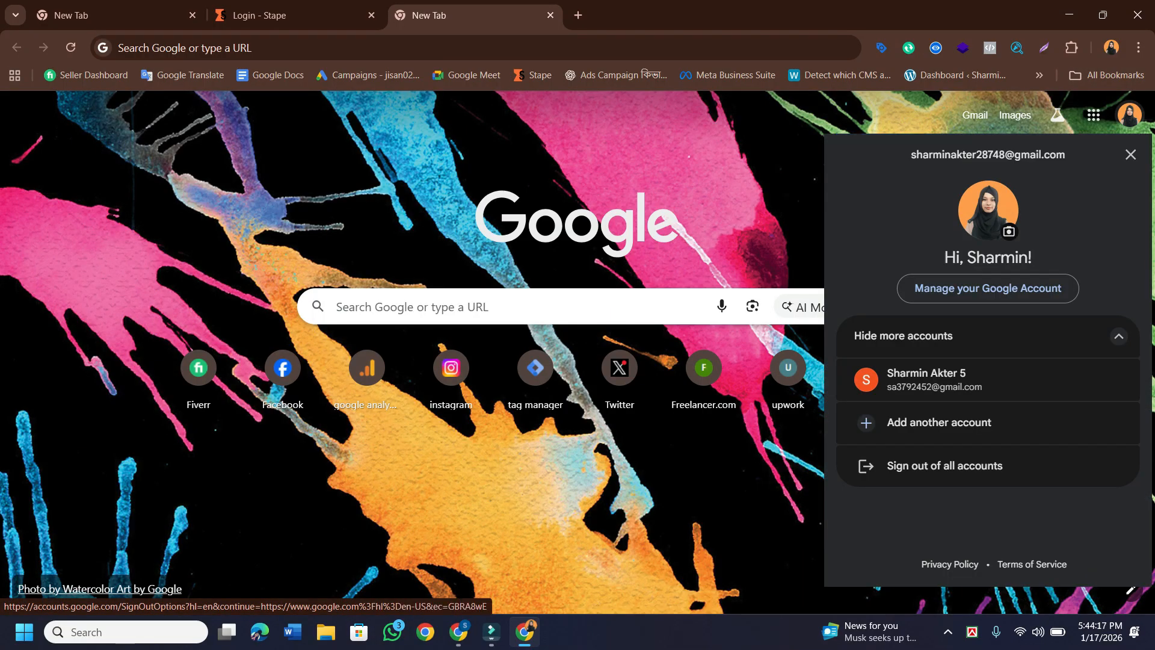
left_click_drag(1066, 155, 911, 154)
right_click(932, 155)
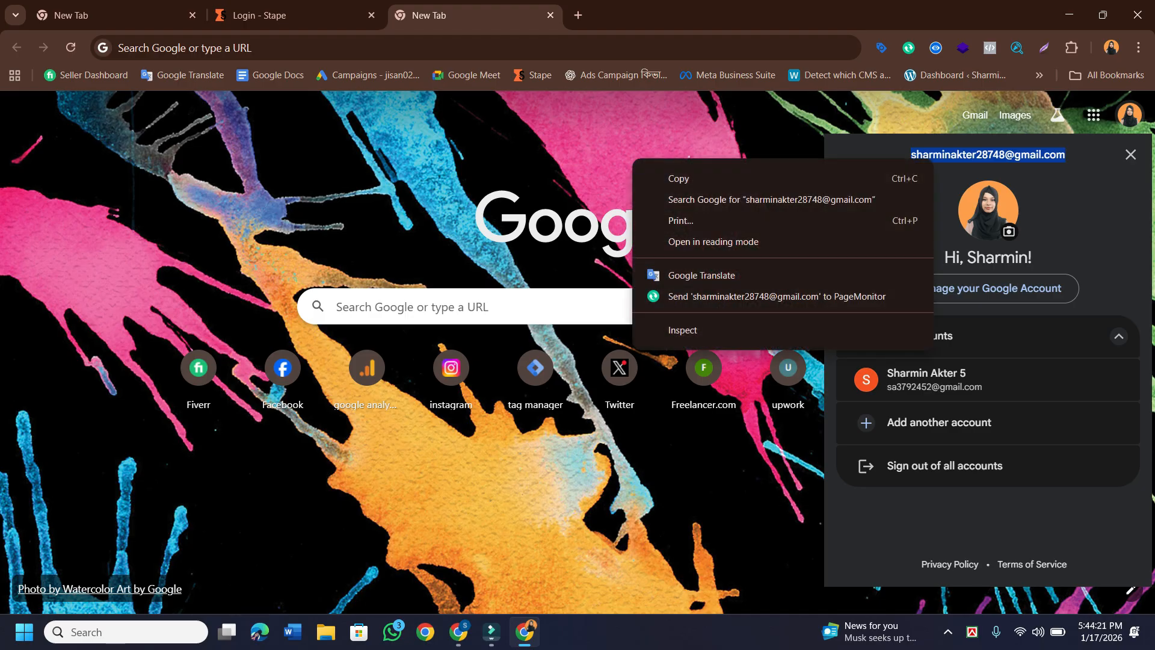
left_click(678, 178)
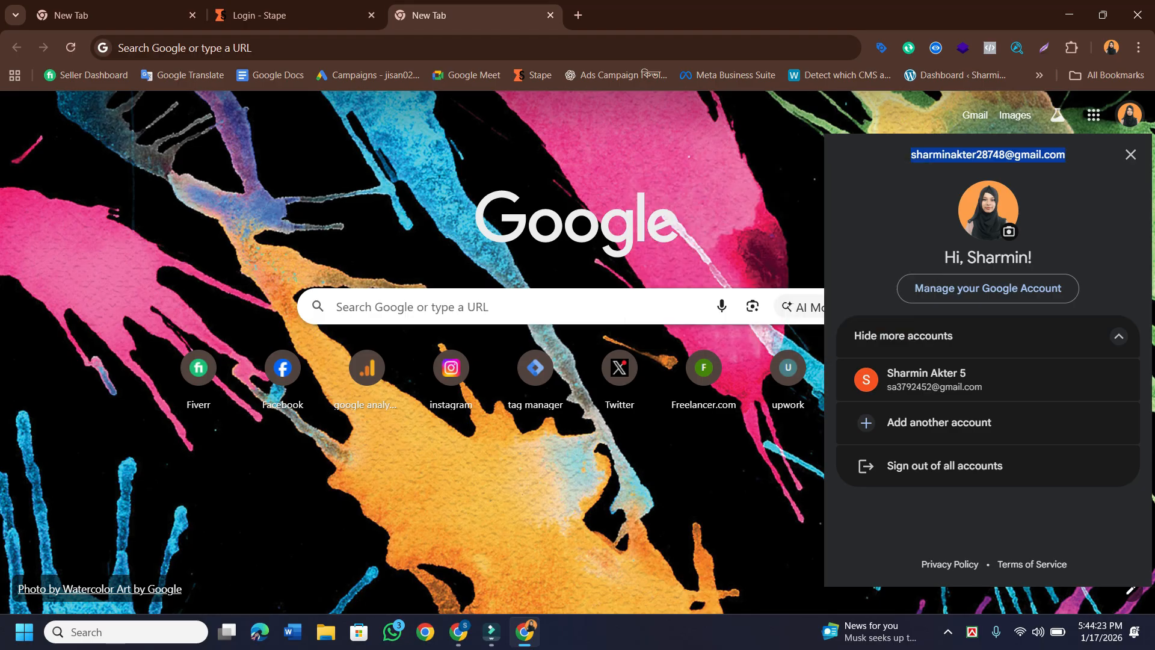
left_click(265, 15)
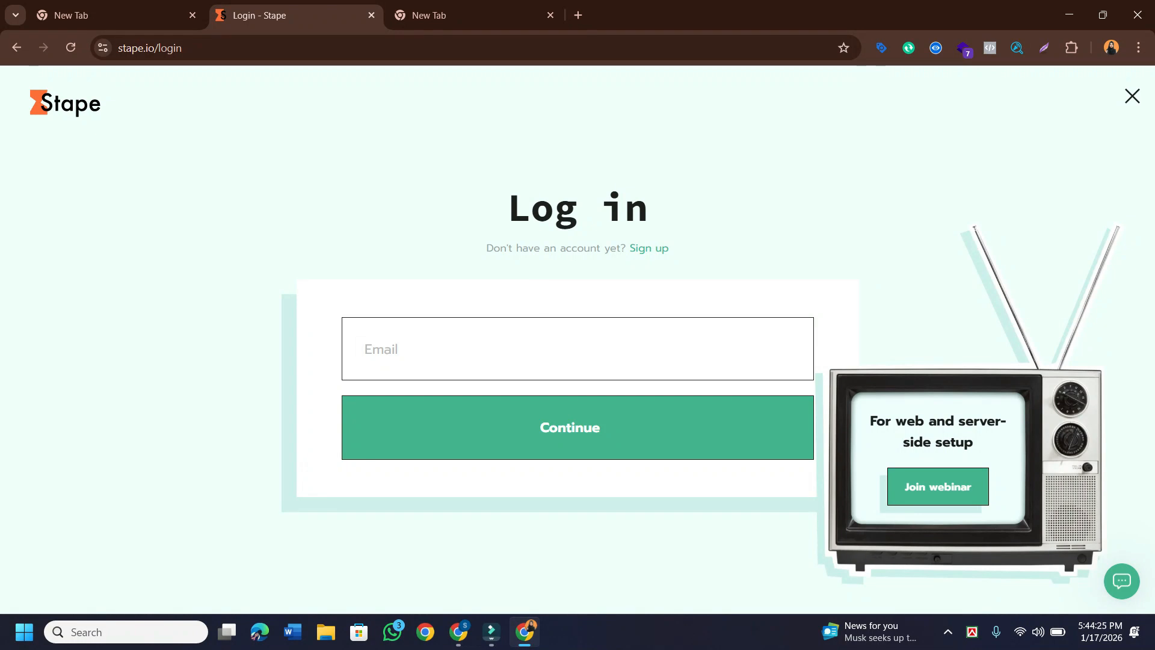
Paste the copied e-mail into Stape's Email field and submit it, which gets rejected as unregistered.
right_click(408, 358)
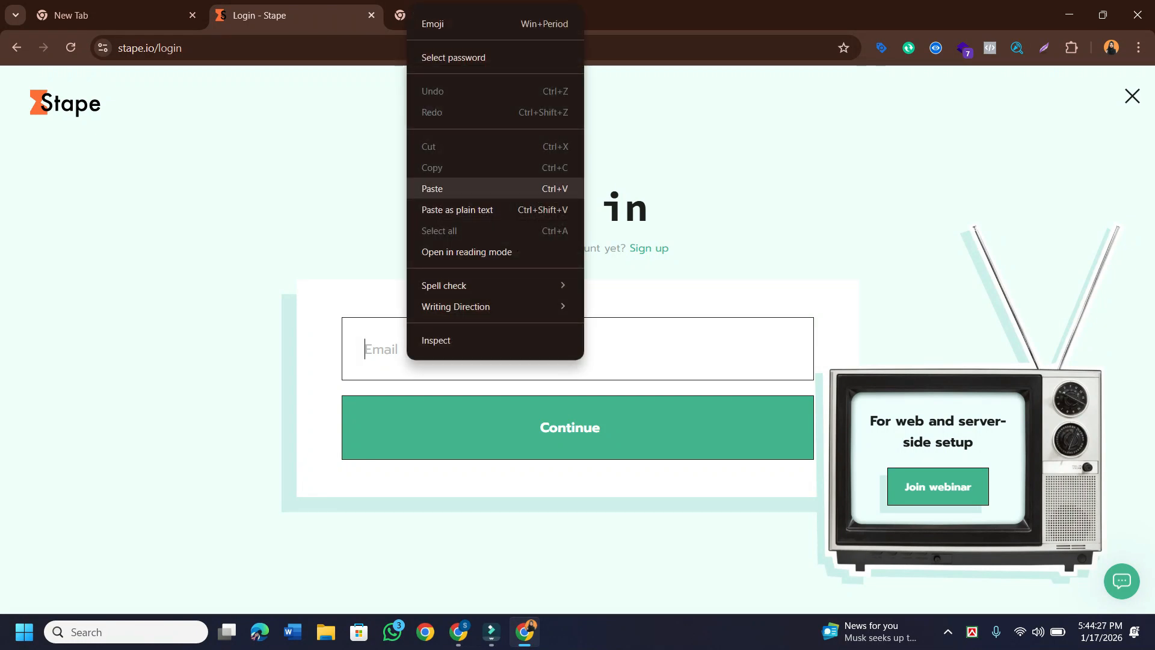
left_click(431, 188)
left_click(570, 427)
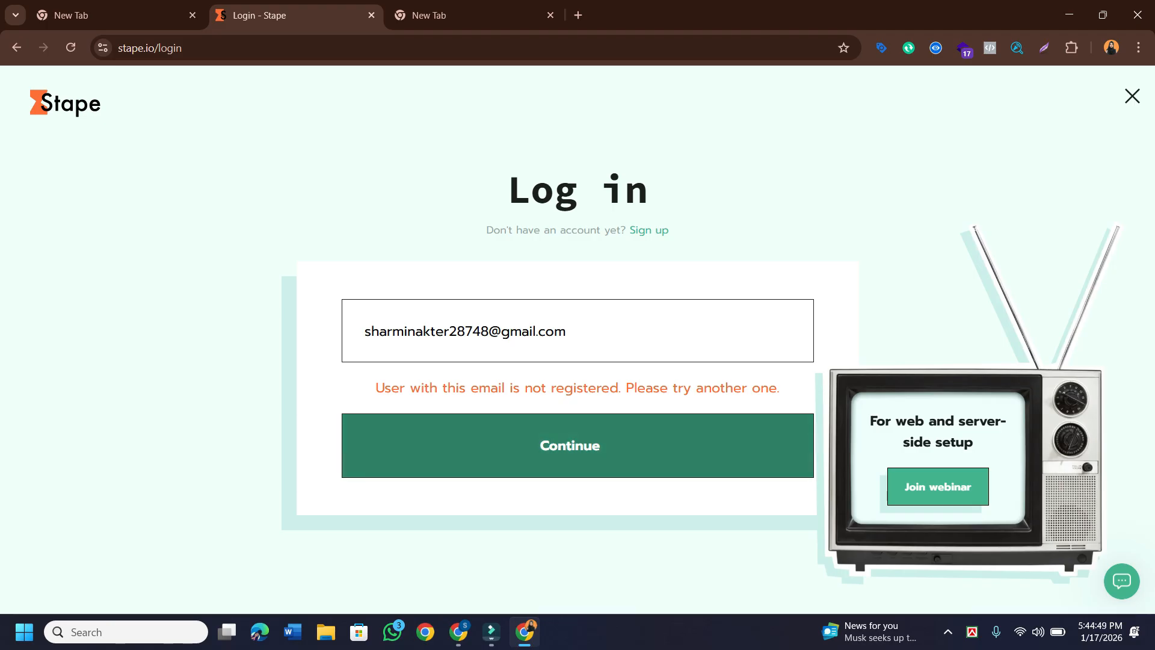
left_click(577, 445)
Replace it with the registered account's e-mail, accept the saved password, and sign in.
key("shift+Left")
key("shift+Left")
key("shift+Left")
key("shift+Left")
key("shift+Left")
key("shift+Left")
key("shift+Left")
key("shift+Left")
key("shift+Left")
key("shift+Left")
key("shift+Left")
key("shift+Left")
key("shift+Left")
key("shift+Left")
key("shift+Left")
key("shift+Left")
key("shift+Left")
key("shift+Left")
key("shift+Left")
key("shift+Left")
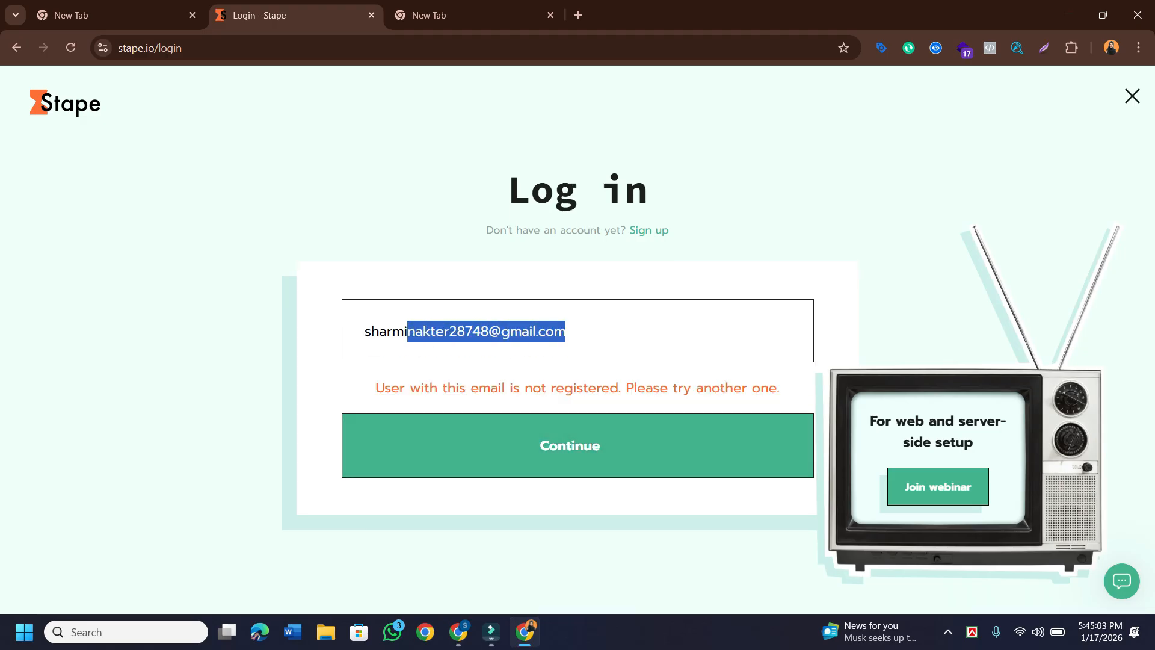
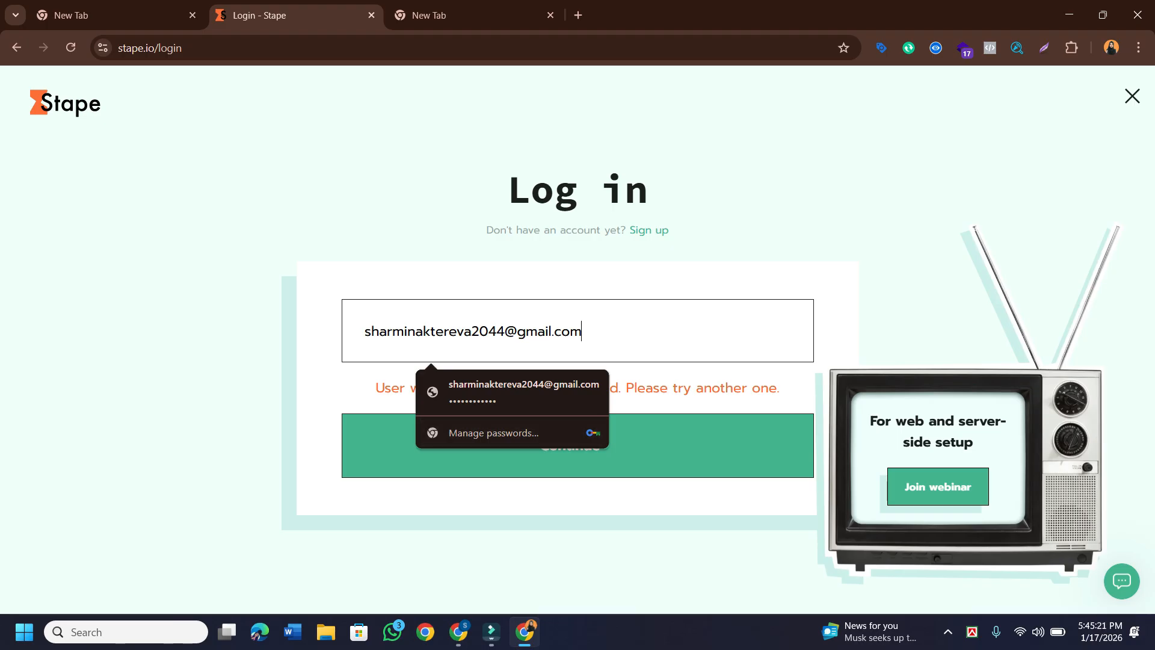
key("Return")
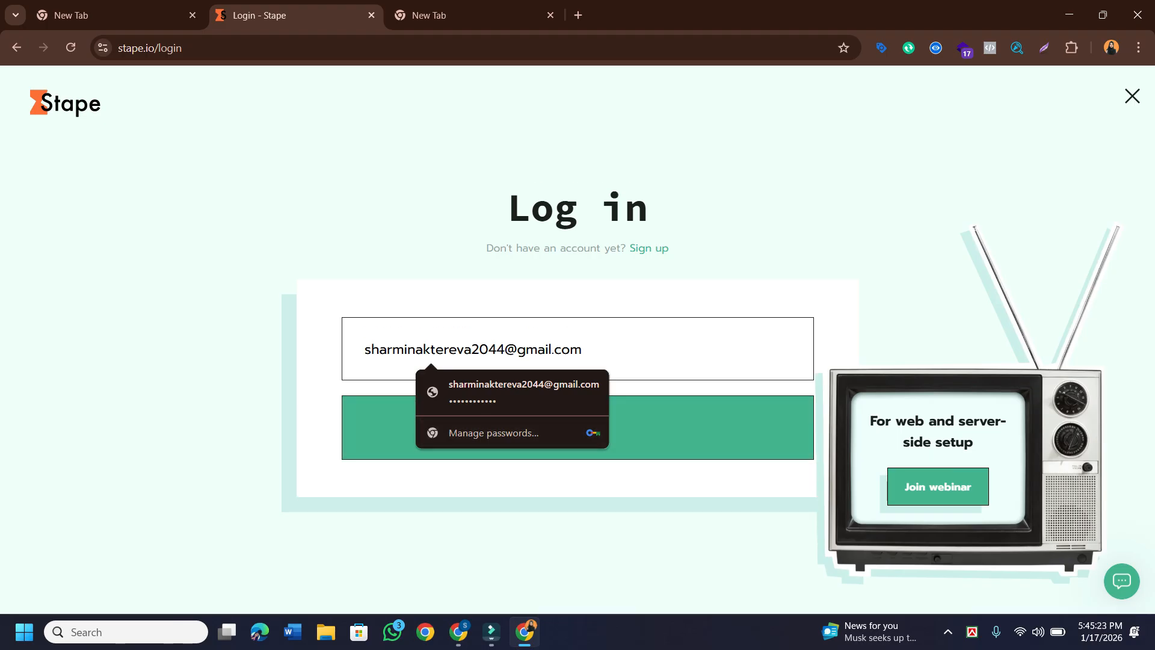
key("Return")
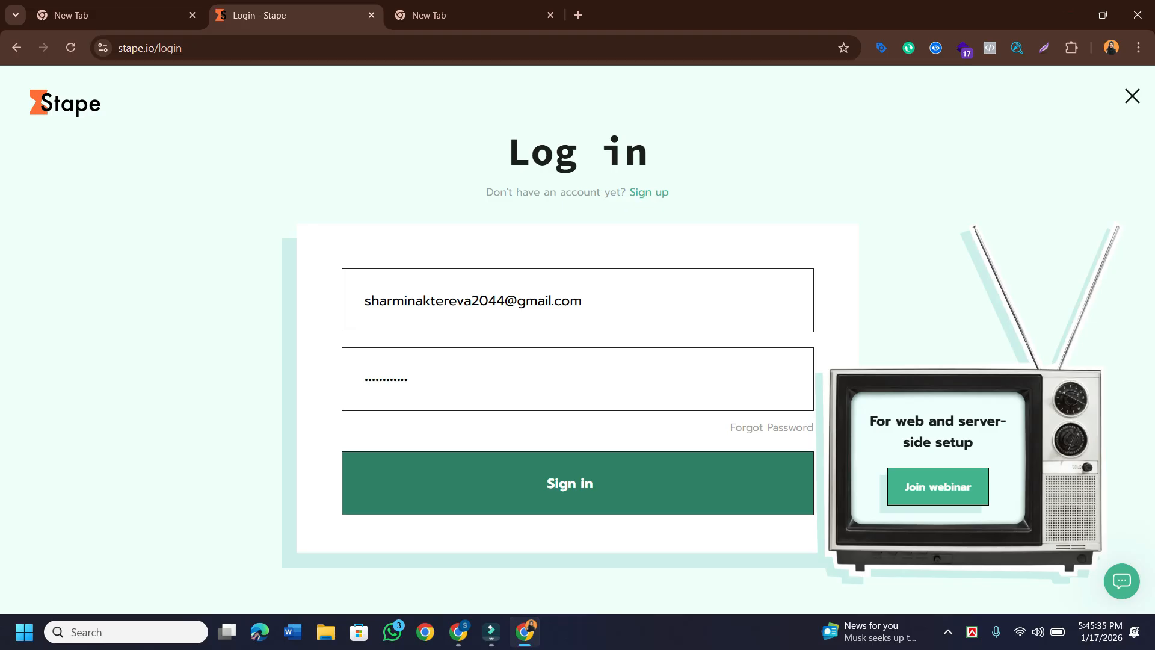
key("Return")
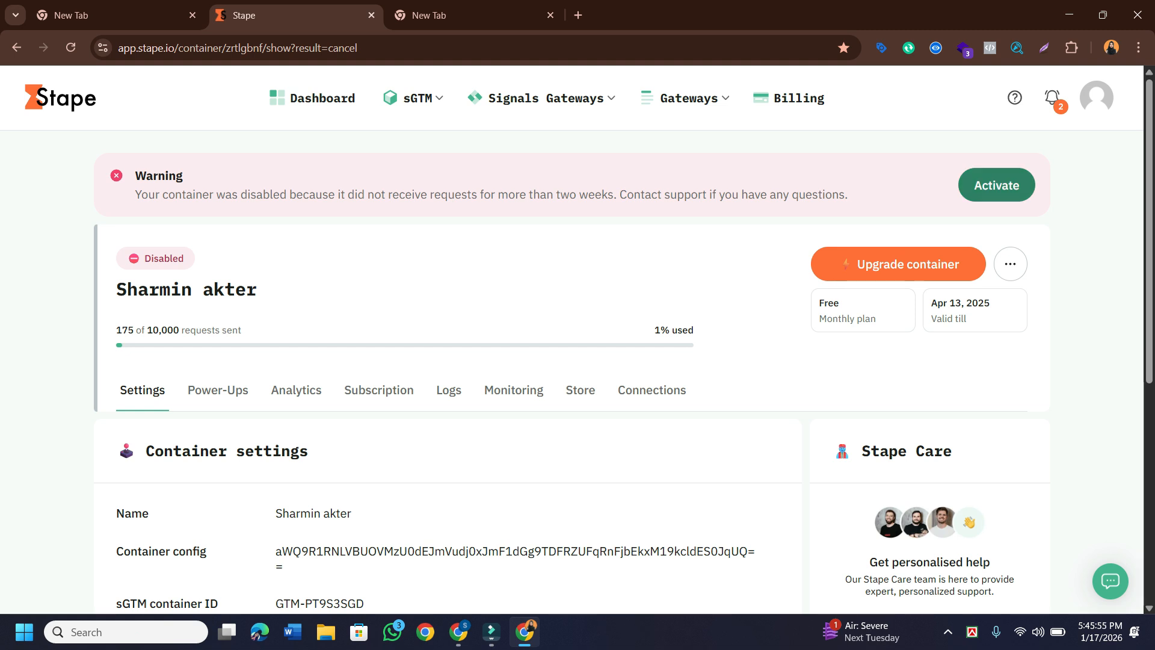
Reactivate the disabled sGTM container.
left_click(996, 185)
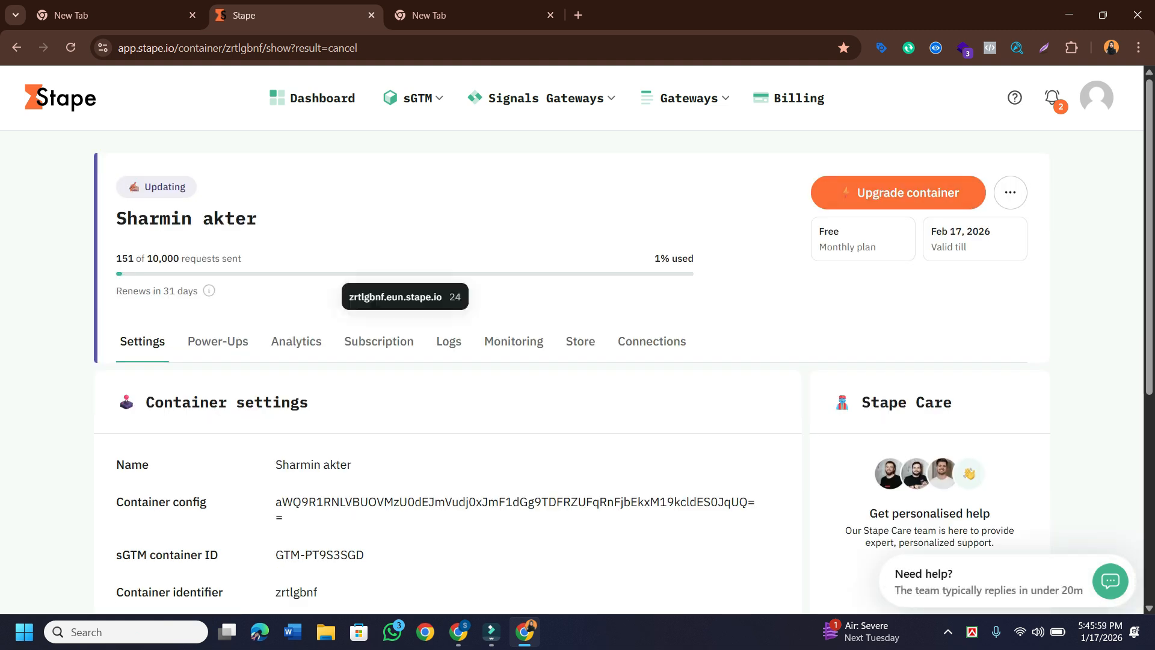
scroll(405, 274, "down", 4)
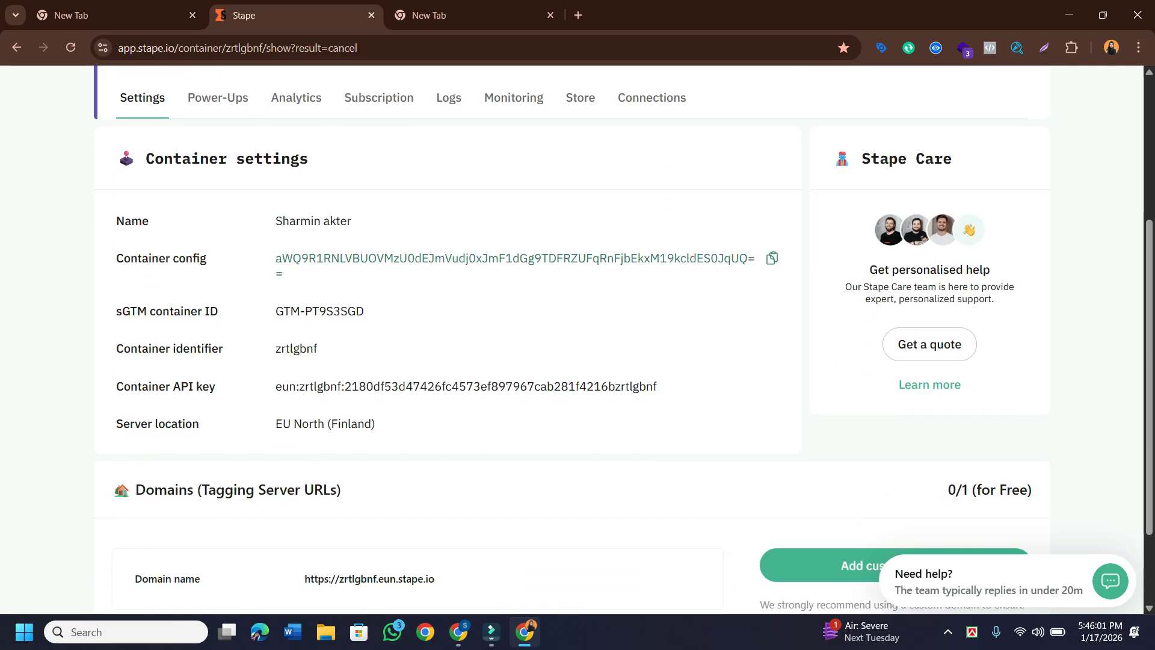
scroll(405, 274, "up", 1)
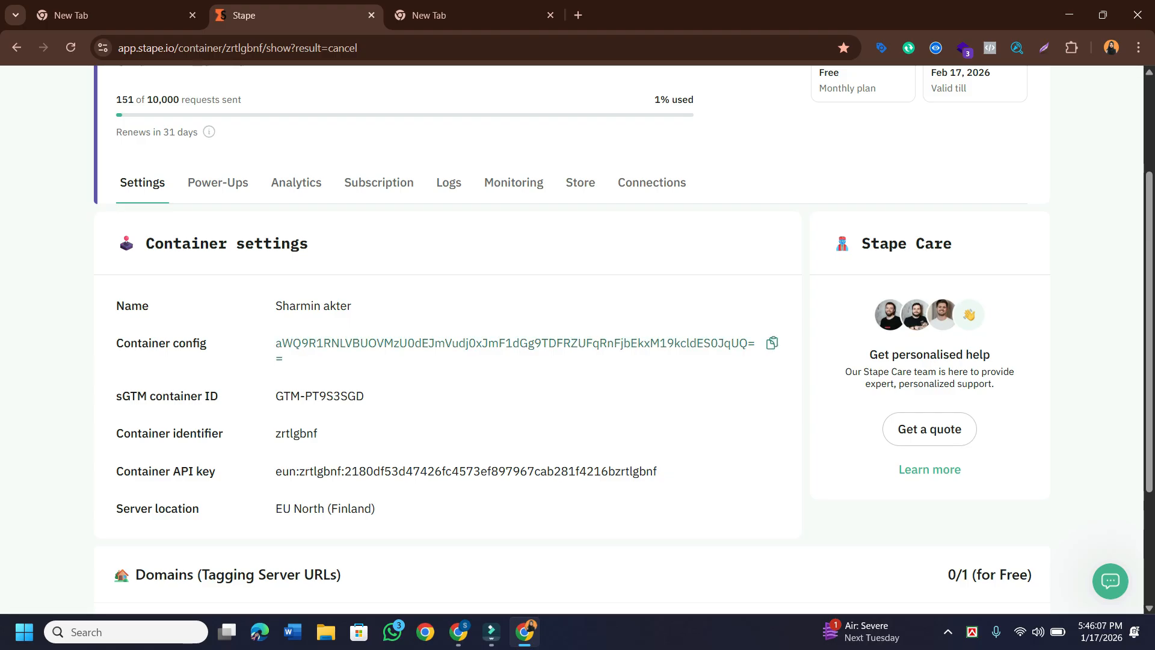
scroll(572, 361, "up", 2)
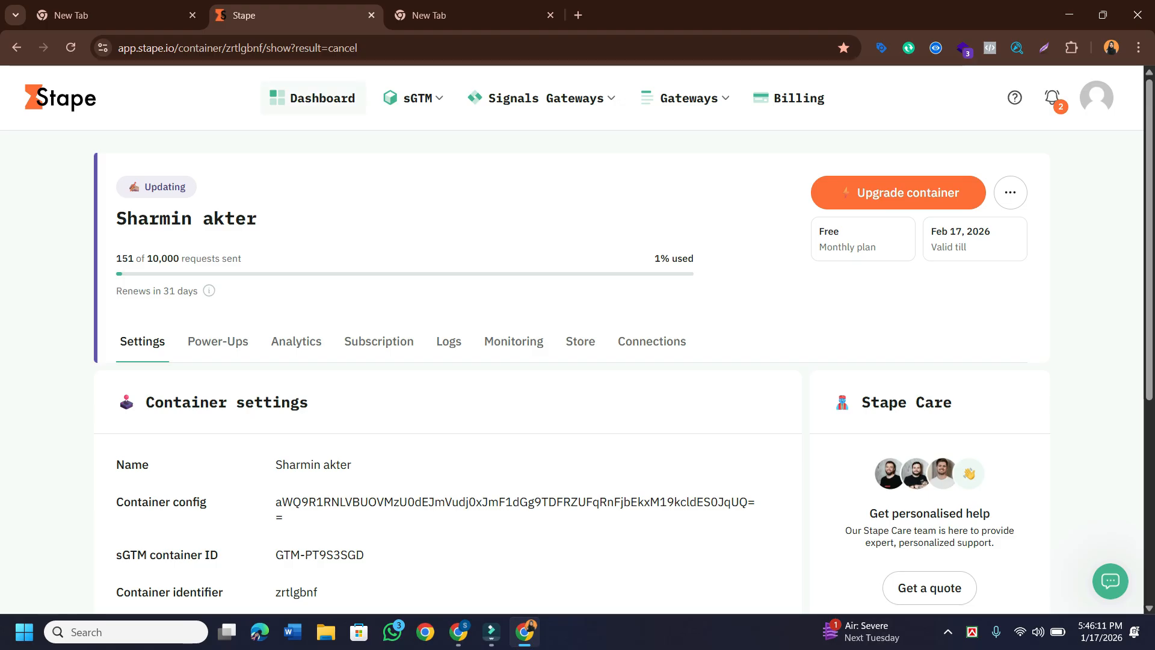
Copy the Container config value from the container's Container settings section.
mouse_move(686, 98)
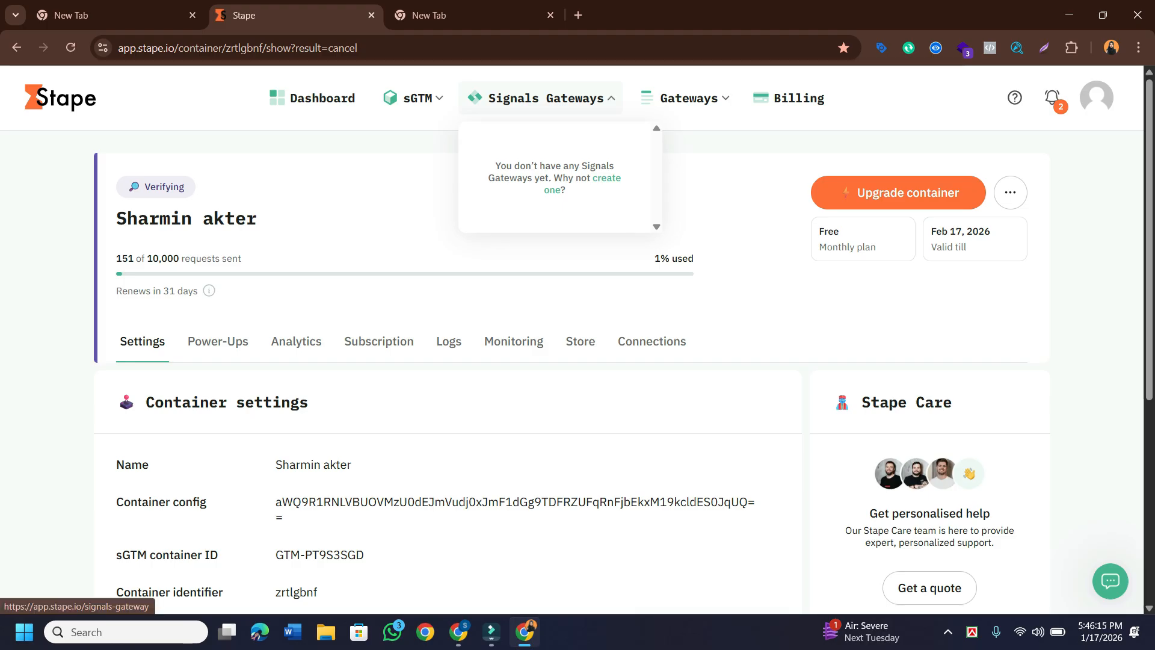
scroll(571, 361, "down", 1)
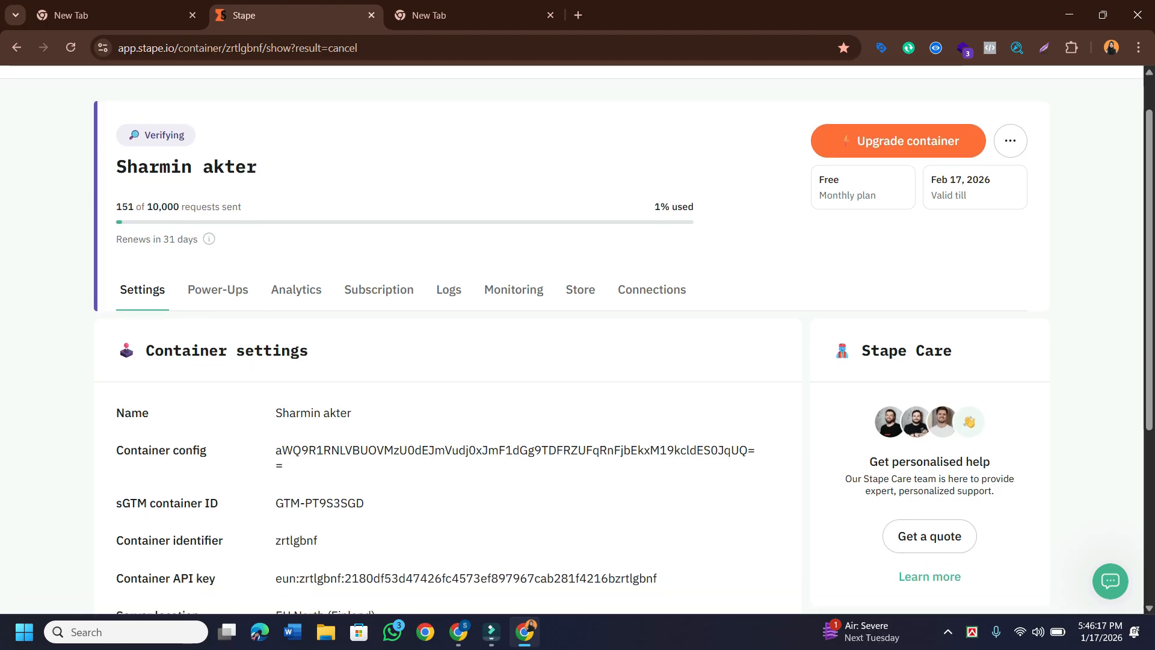
scroll(571, 361, "up", 1)
scroll(571, 361, "down", 1)
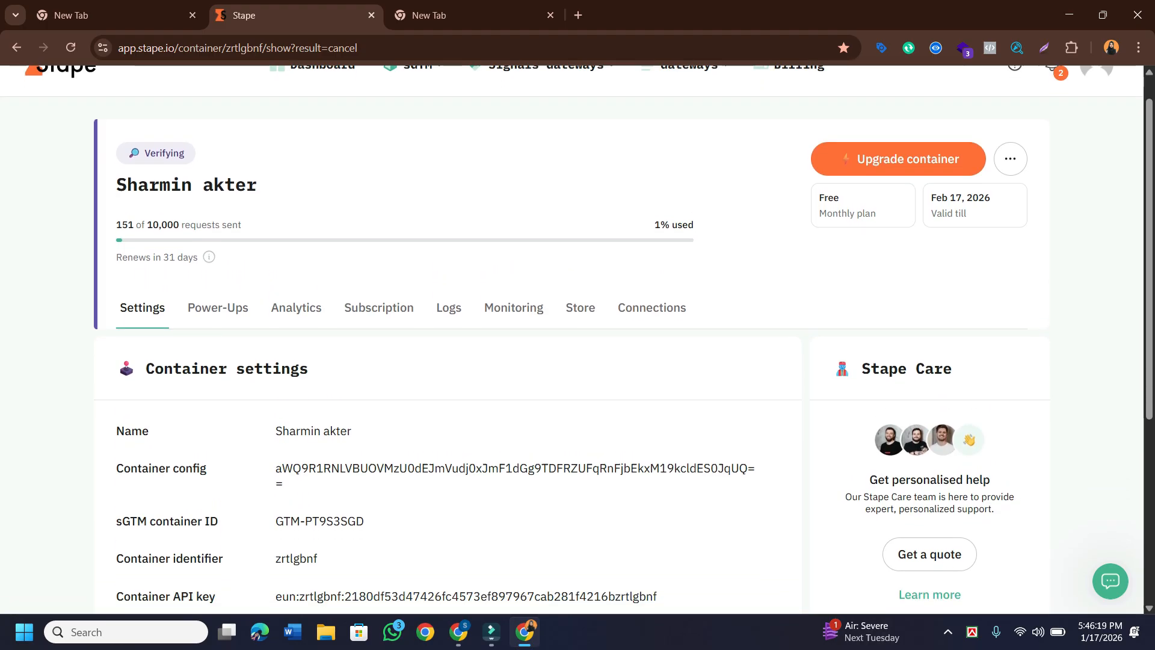
scroll(571, 361, "down", 1)
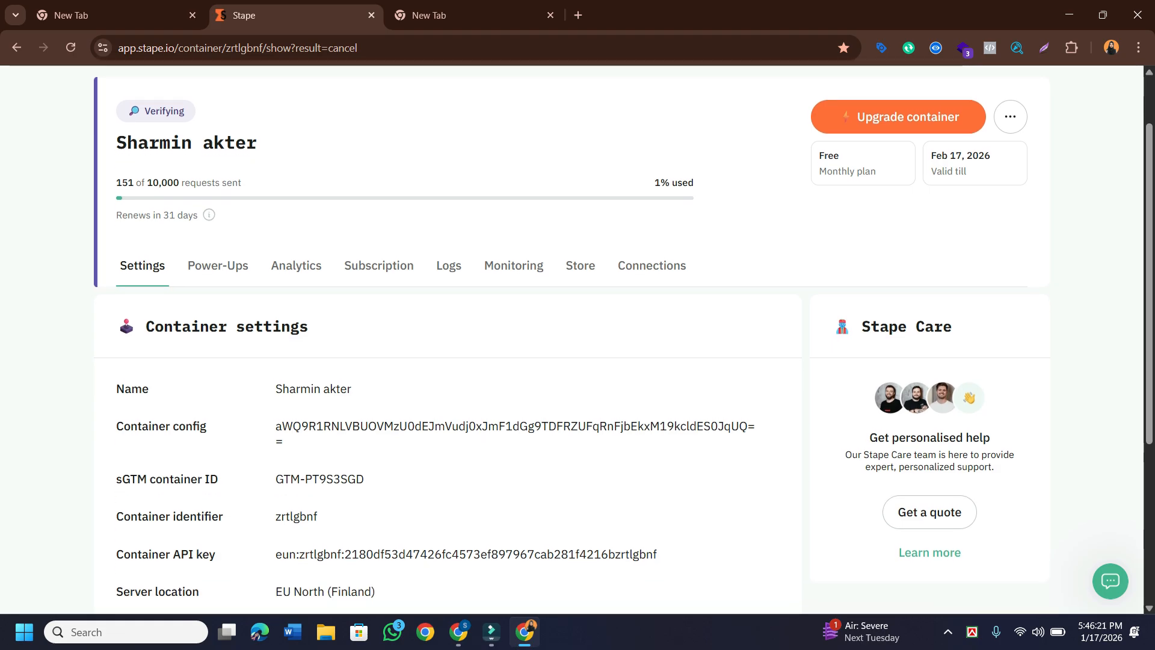
scroll(572, 361, "down", 1)
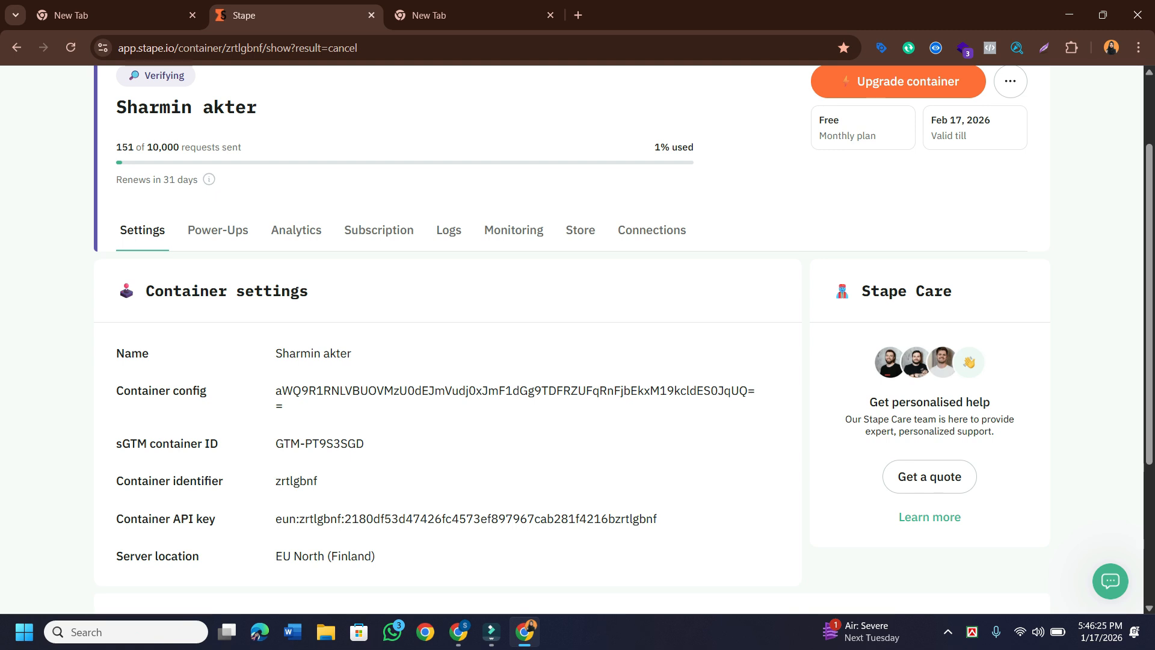
scroll(623, 340, "down", 2)
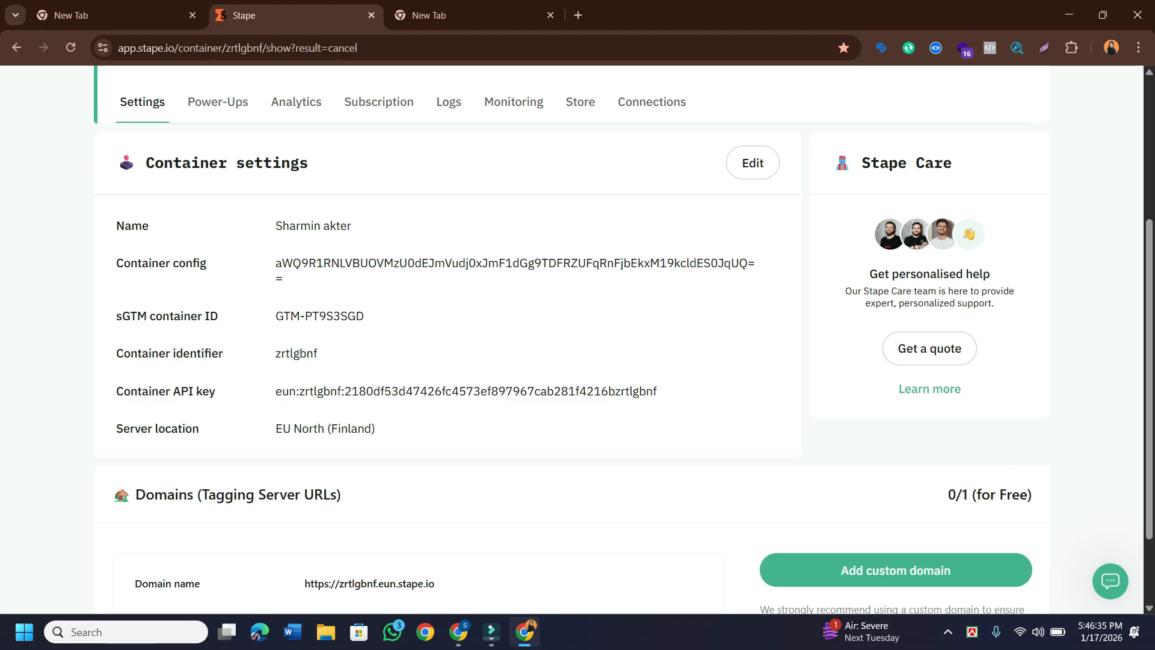
mouse_move(515, 263)
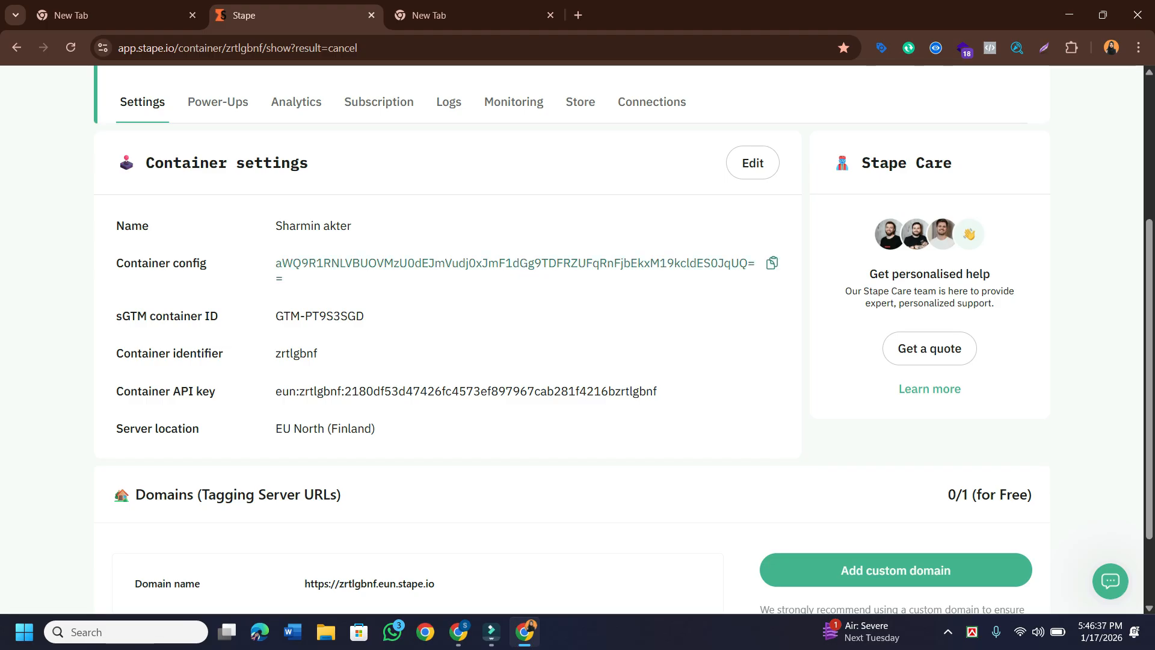
left_click(772, 264)
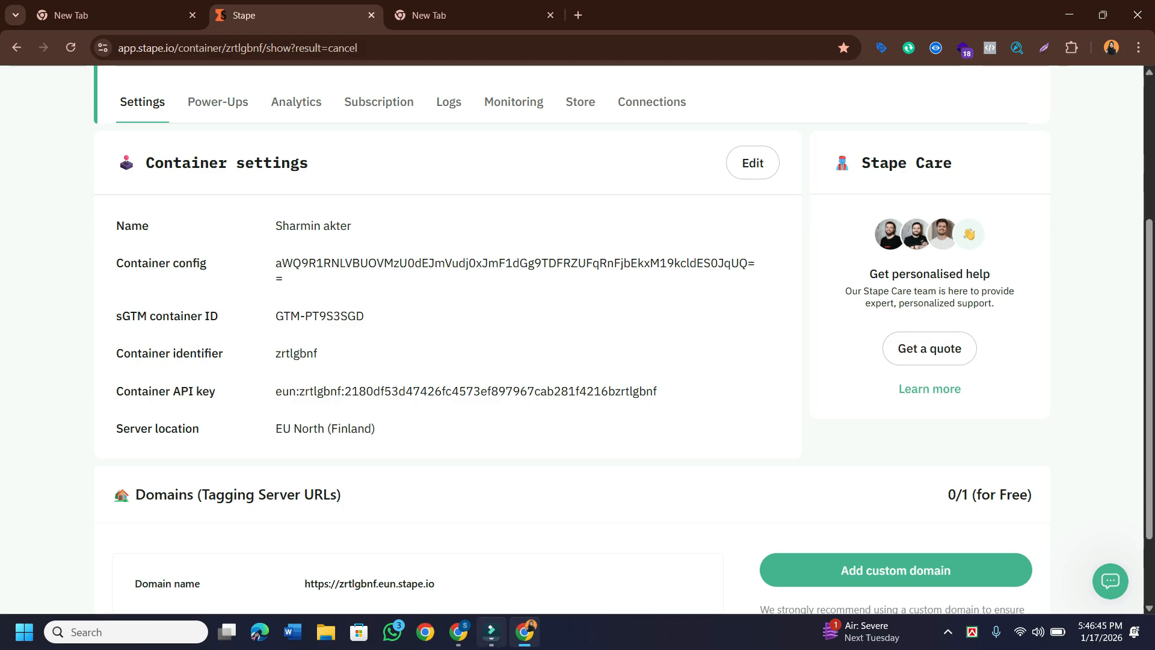
In the other Chrome window, start turning on auto-upgrade, then discard the billing setup.
left_click(458, 632)
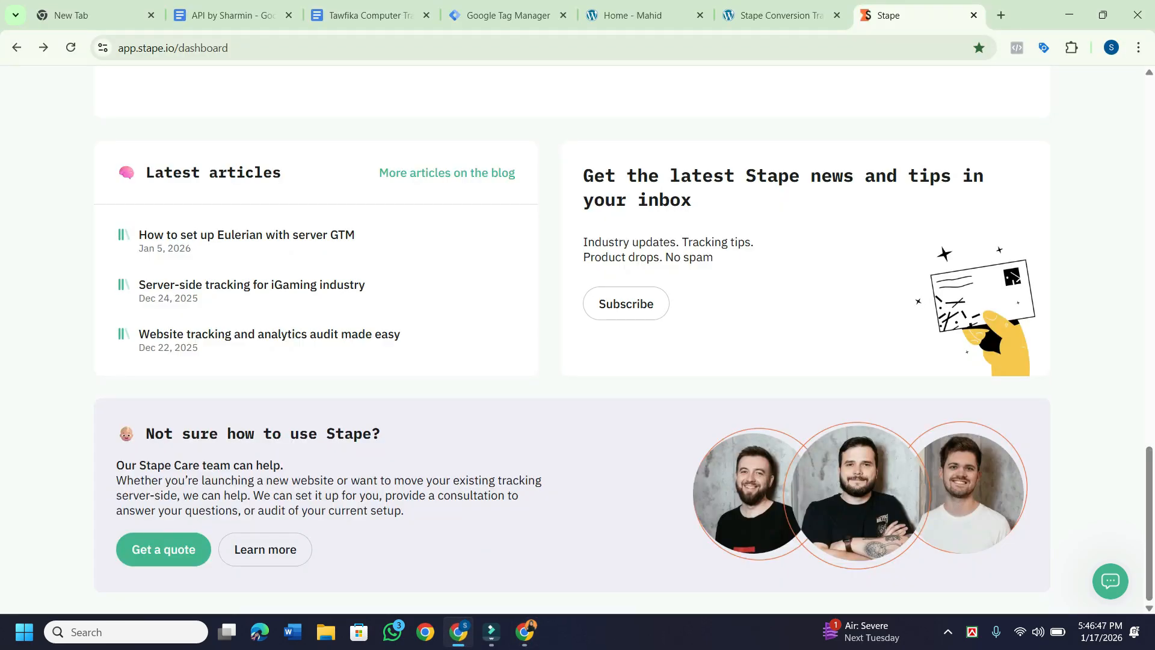
scroll(572, 337, "up", 15)
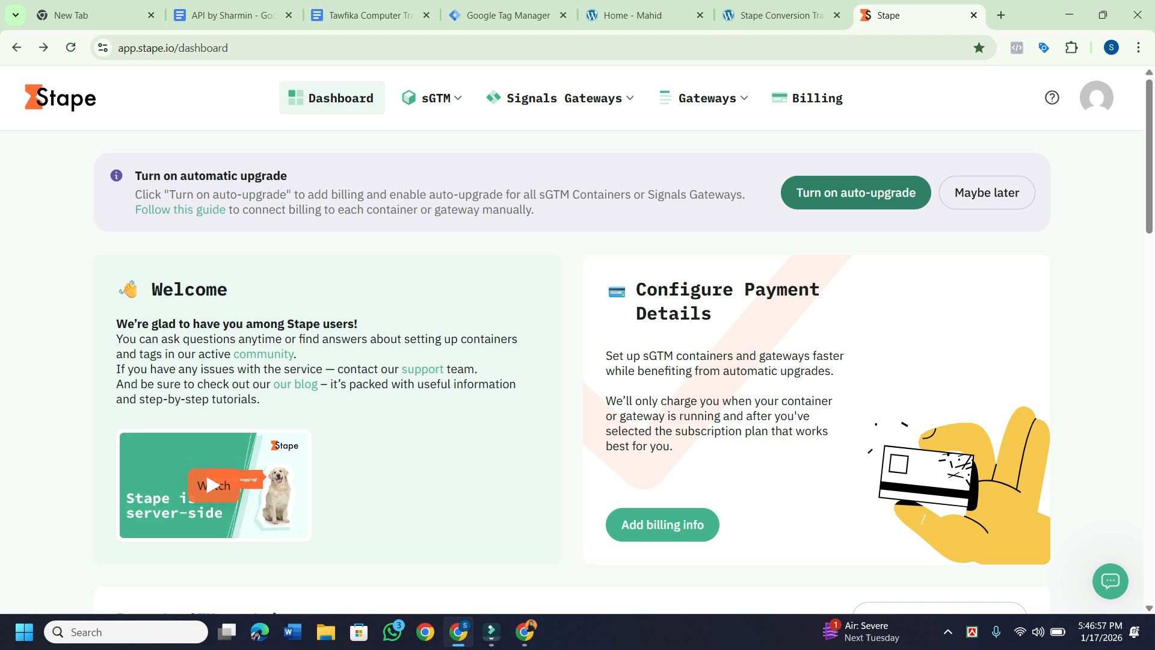
left_click(855, 193)
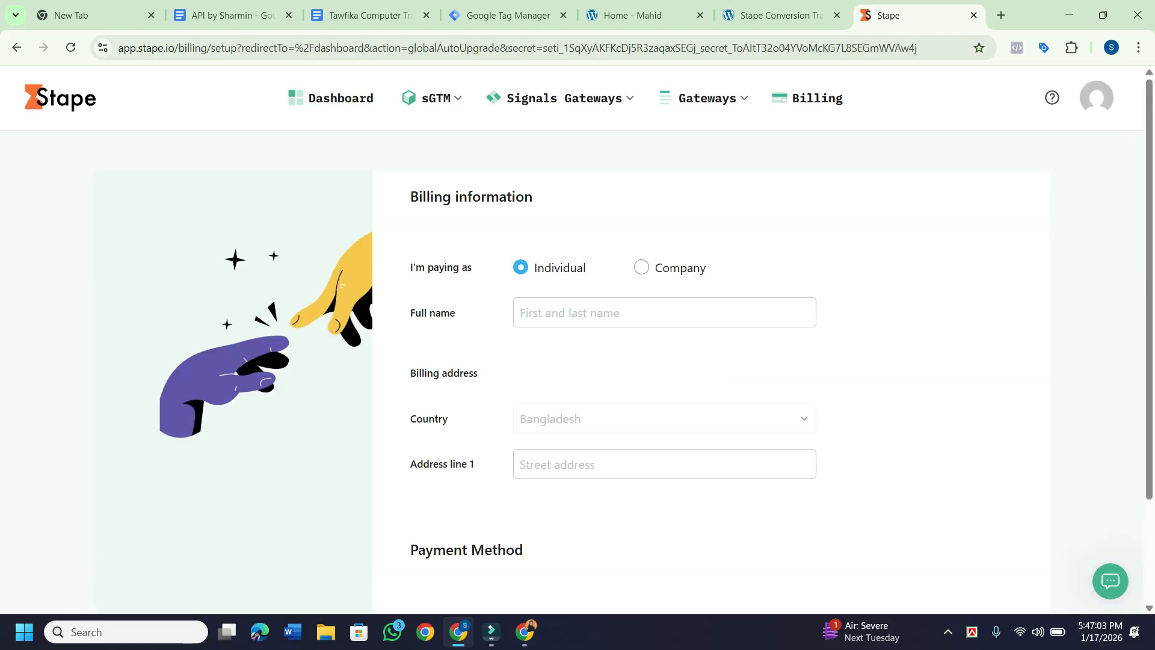
scroll(656, 330, "down", 2)
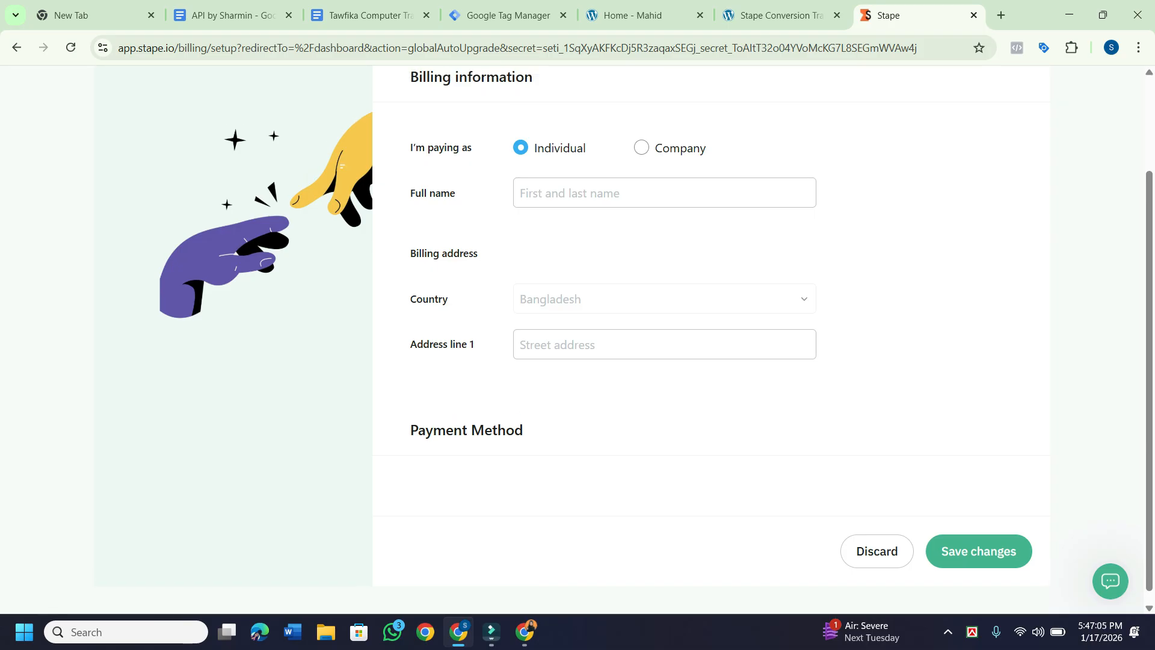
scroll(655, 331, "down", 5)
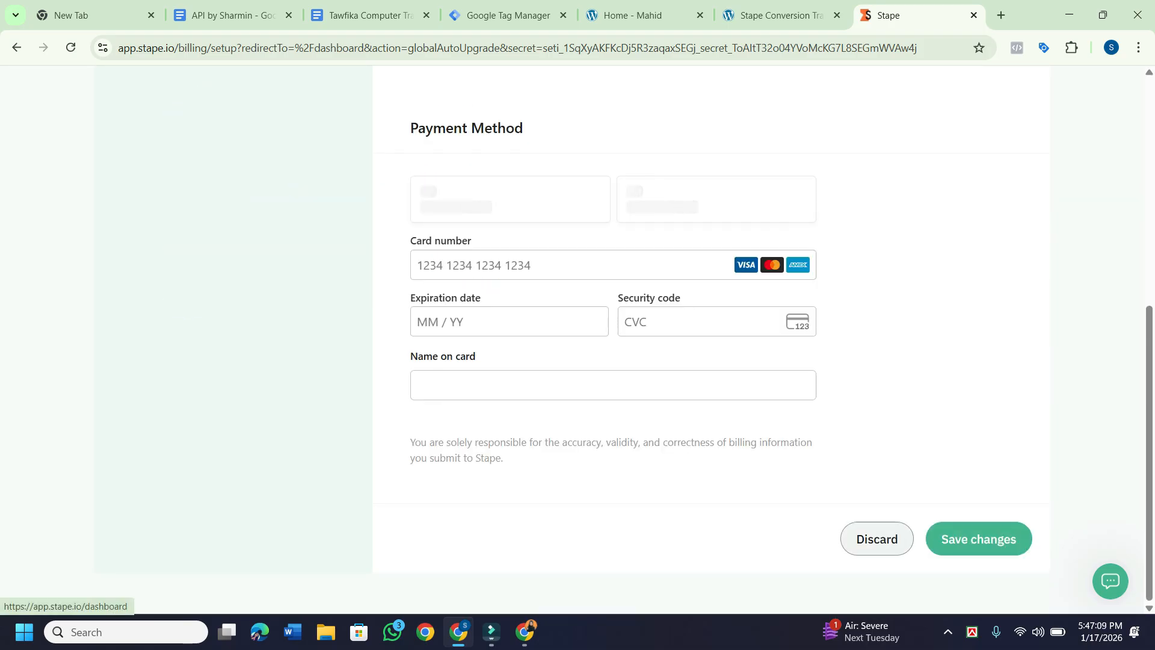
left_click(877, 538)
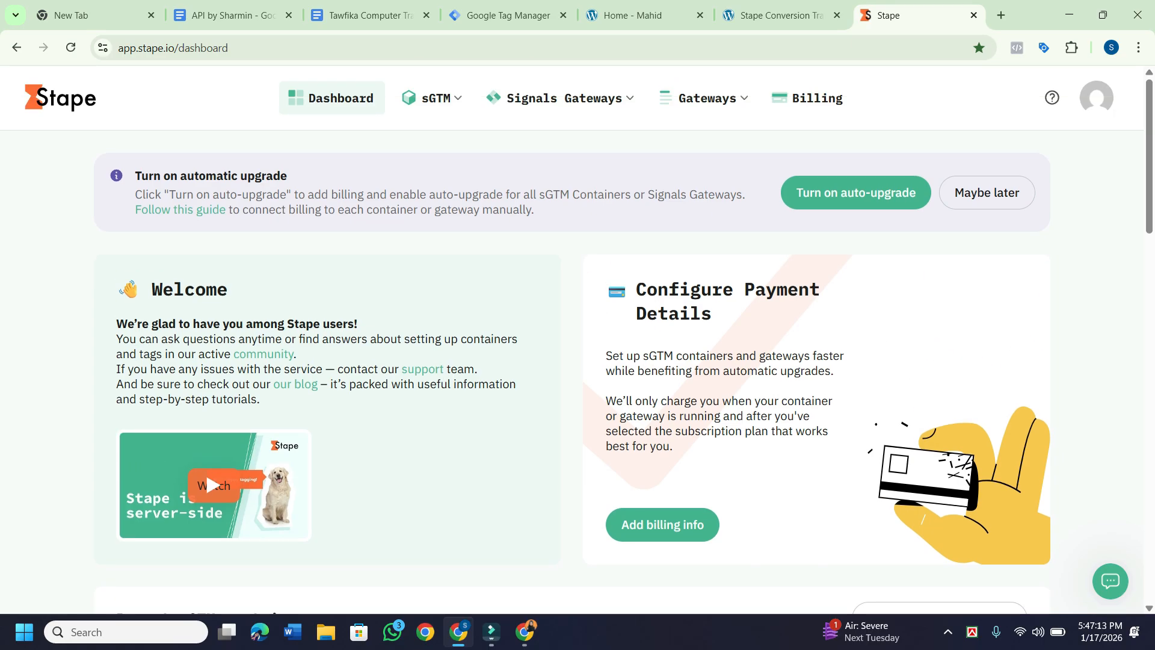
Look over the Stape dashboard, then switch to the Stape Conversion Tracking settings tab.
scroll(577, 340, "down", 5)
scroll(571, 340, "down", 5)
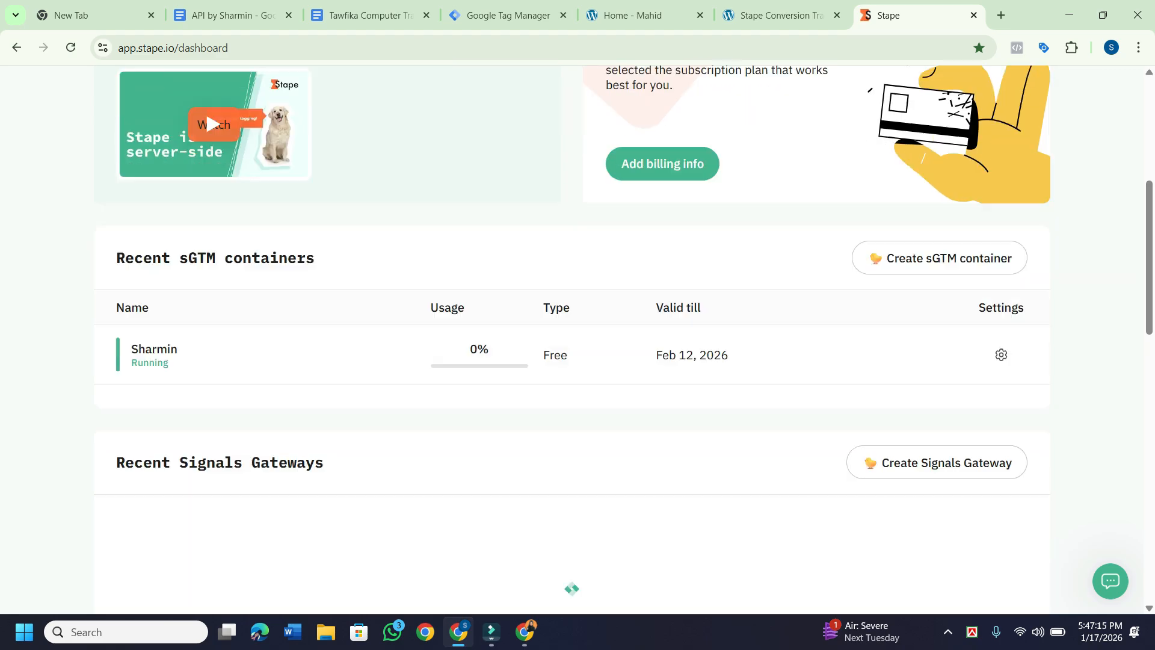
scroll(252, 284, "down", 10)
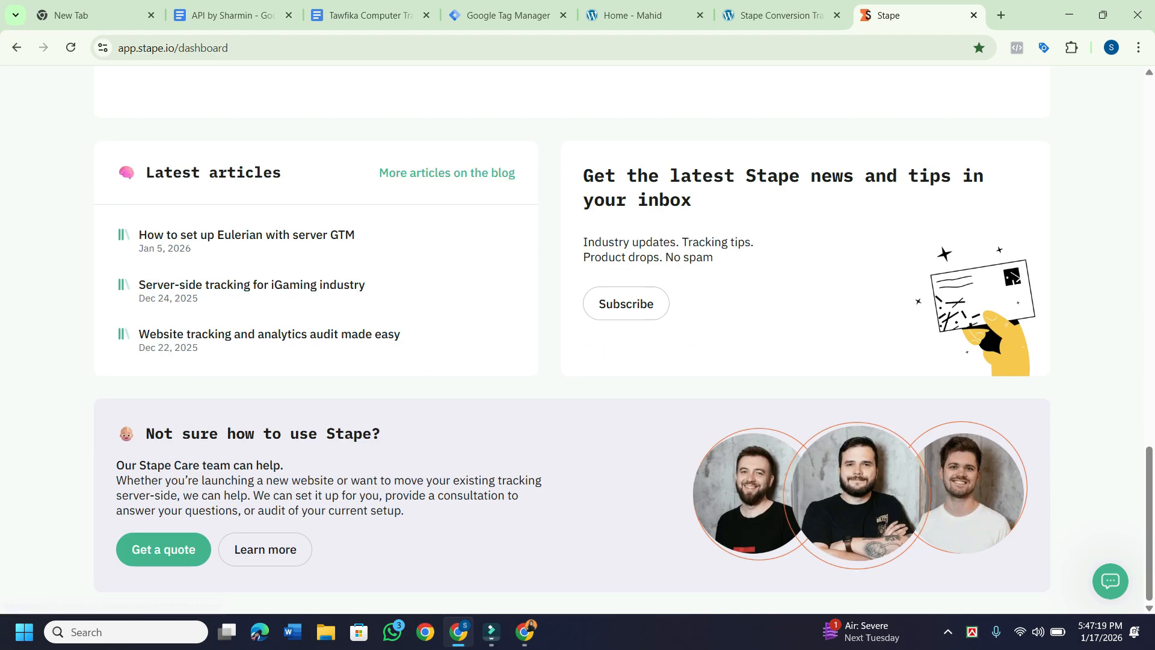
scroll(204, 128, "up", 12)
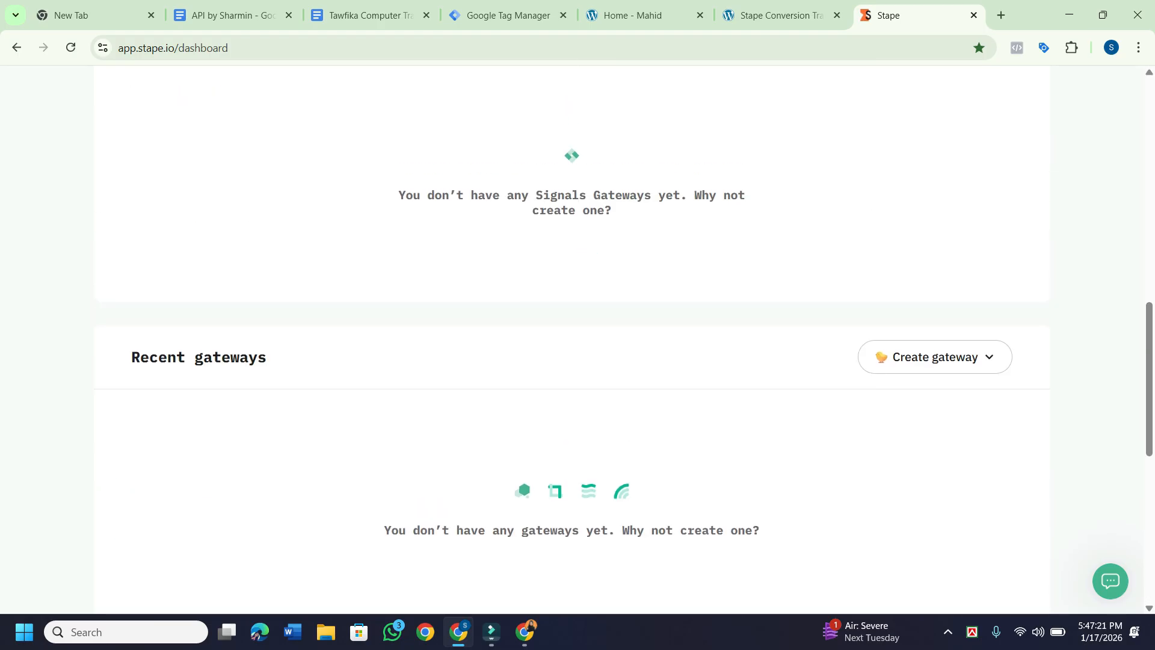
scroll(204, 170, "down", 1)
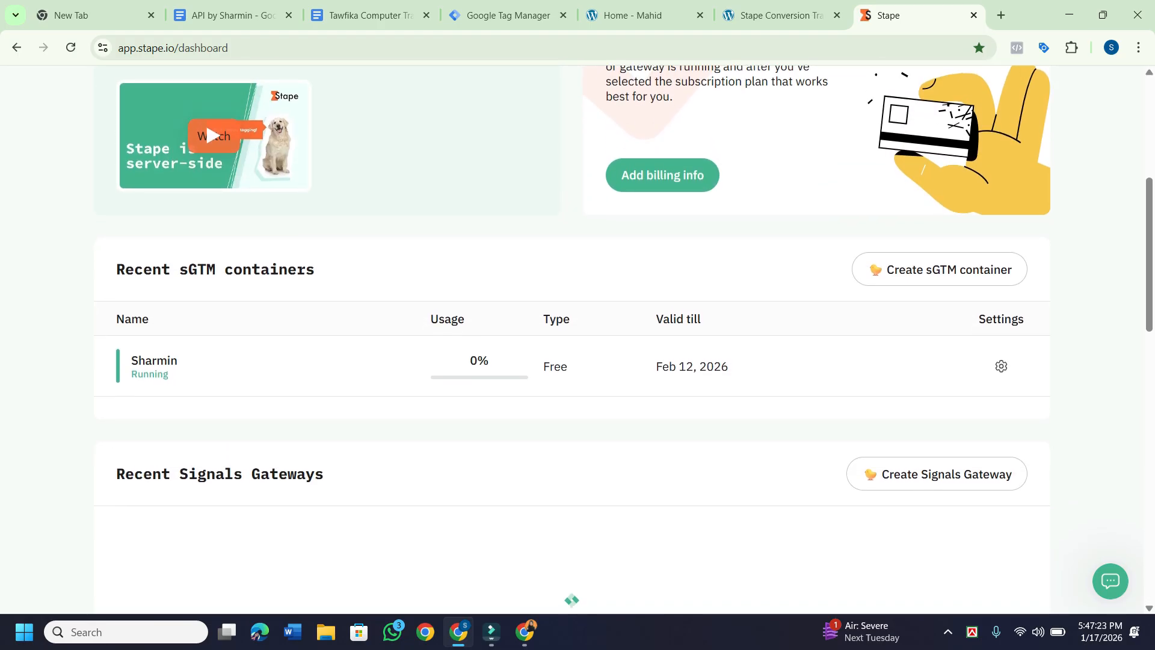
scroll(205, 170, "up", 1)
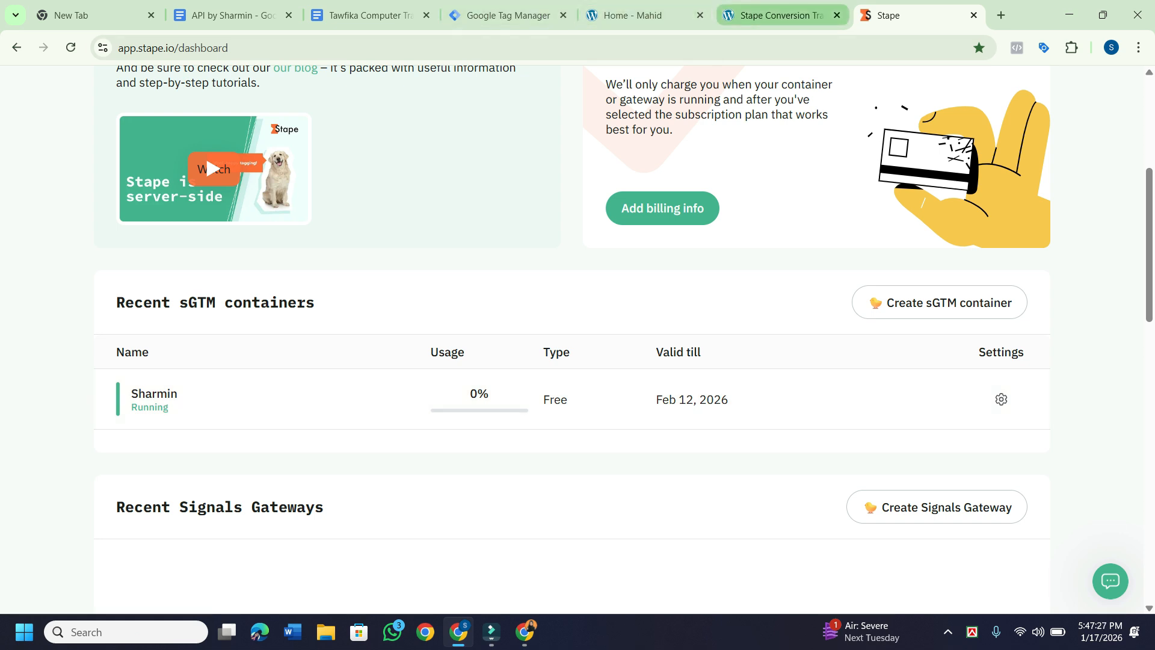
left_click(775, 15)
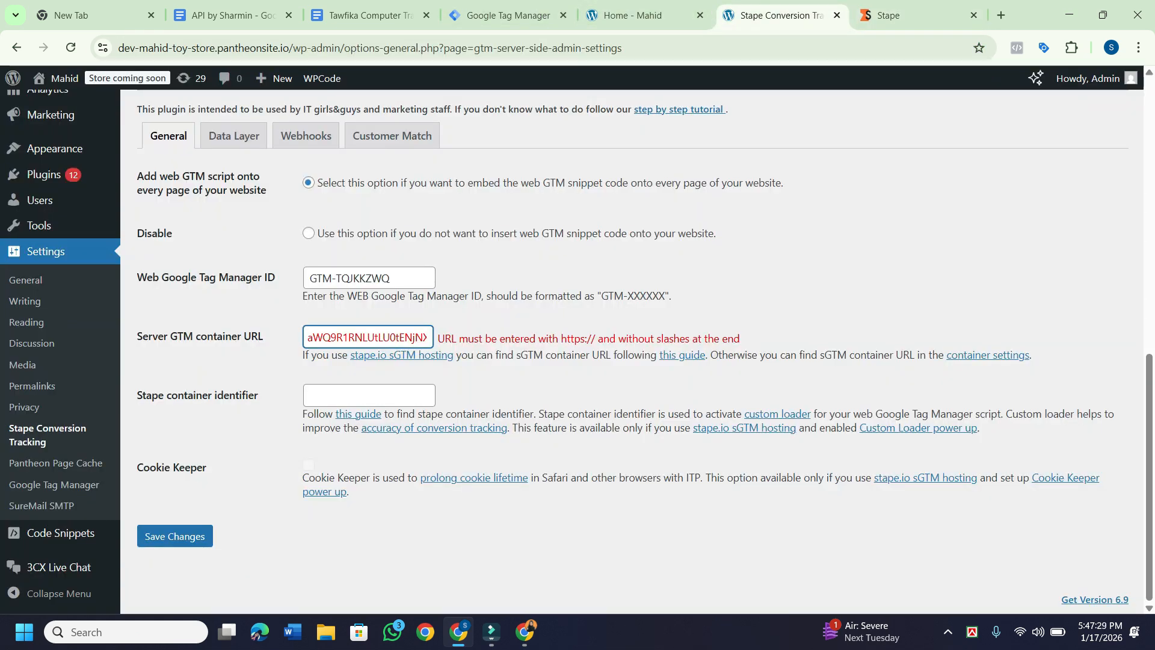
Paste the copied container config from clipboard history into the Stape container identifier field.
left_click(362, 395)
key("super+v")
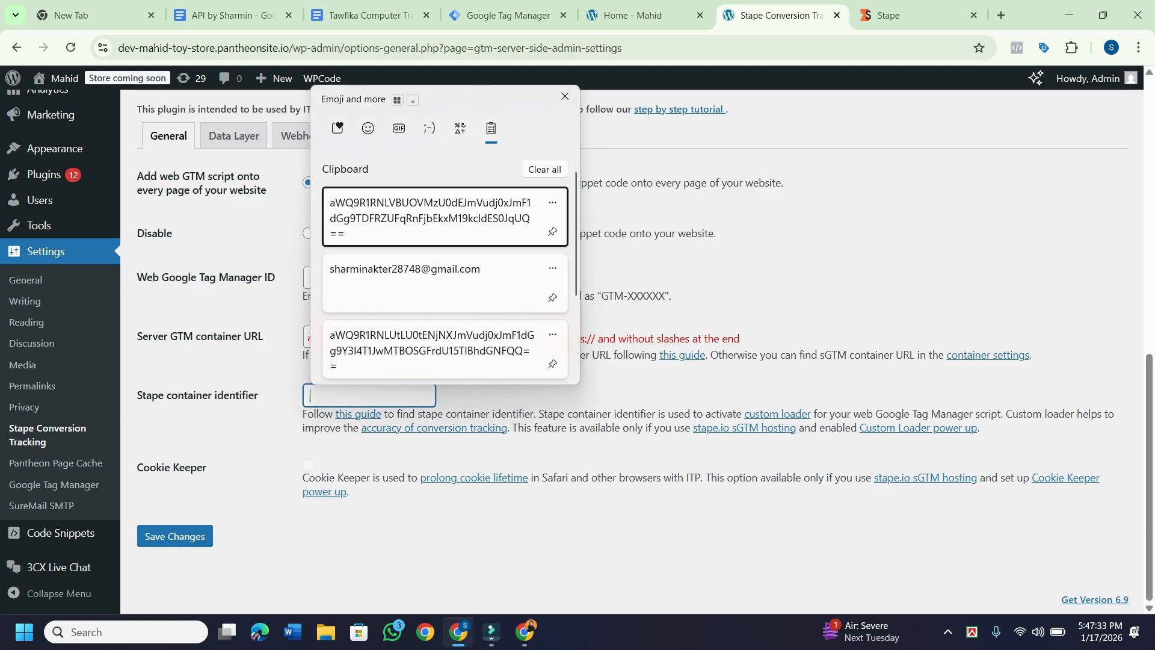
key("Return")
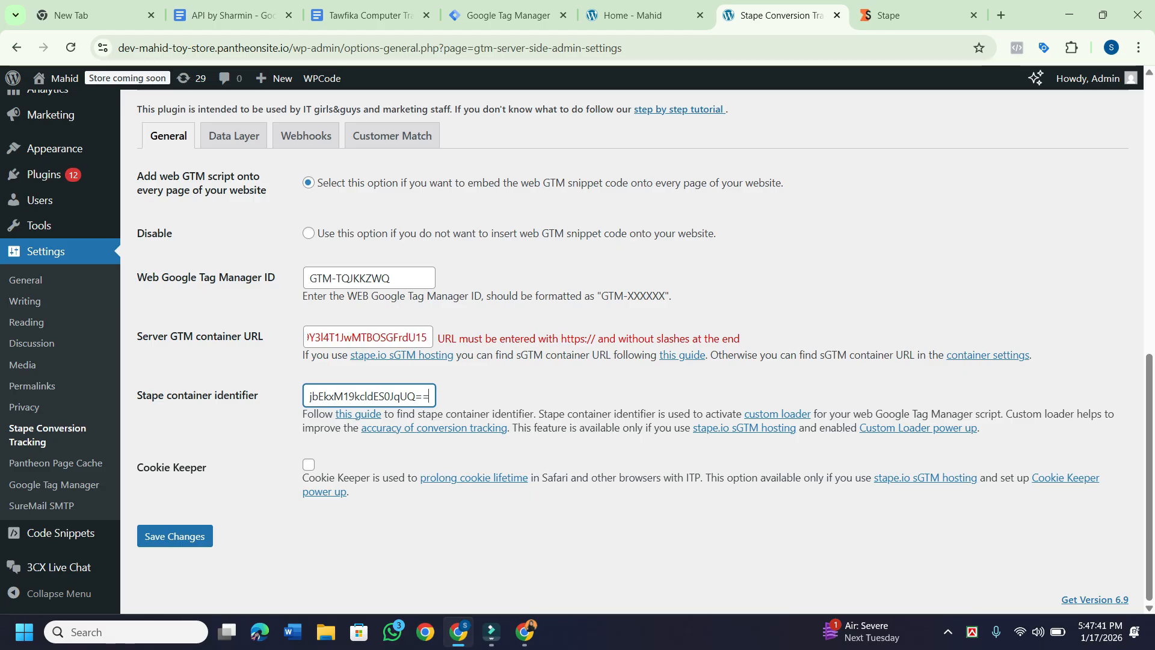
scroll(578, 337, "left", 3)
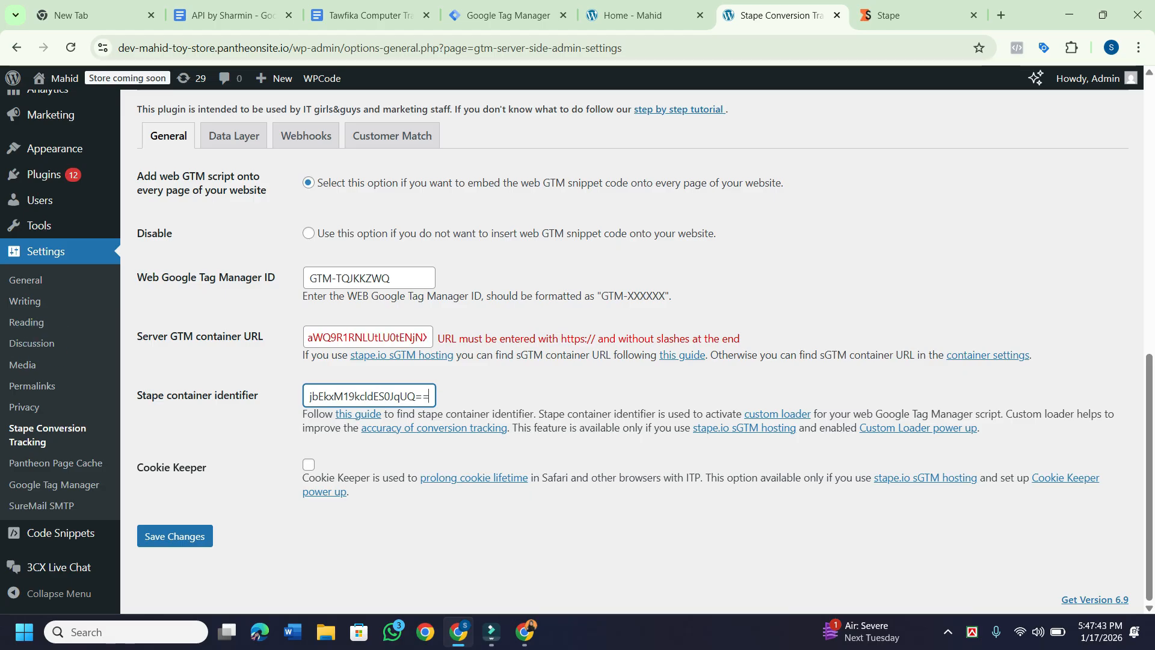
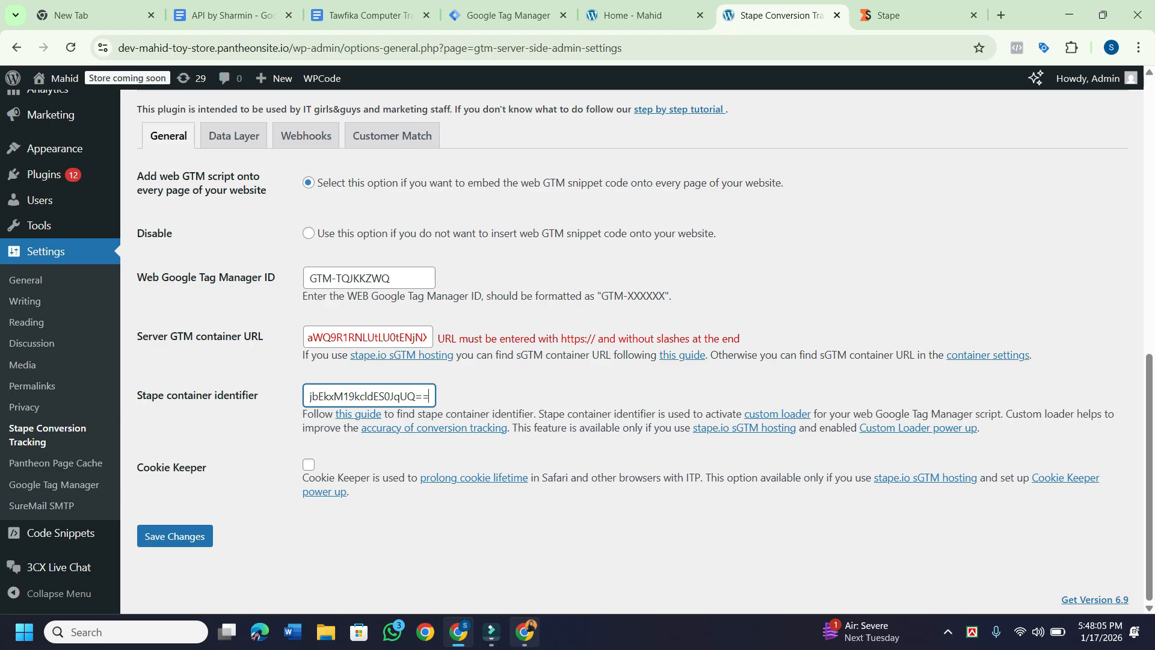
Bring the Stape container settings window to the front from the taskbar.
left_click(524, 631)
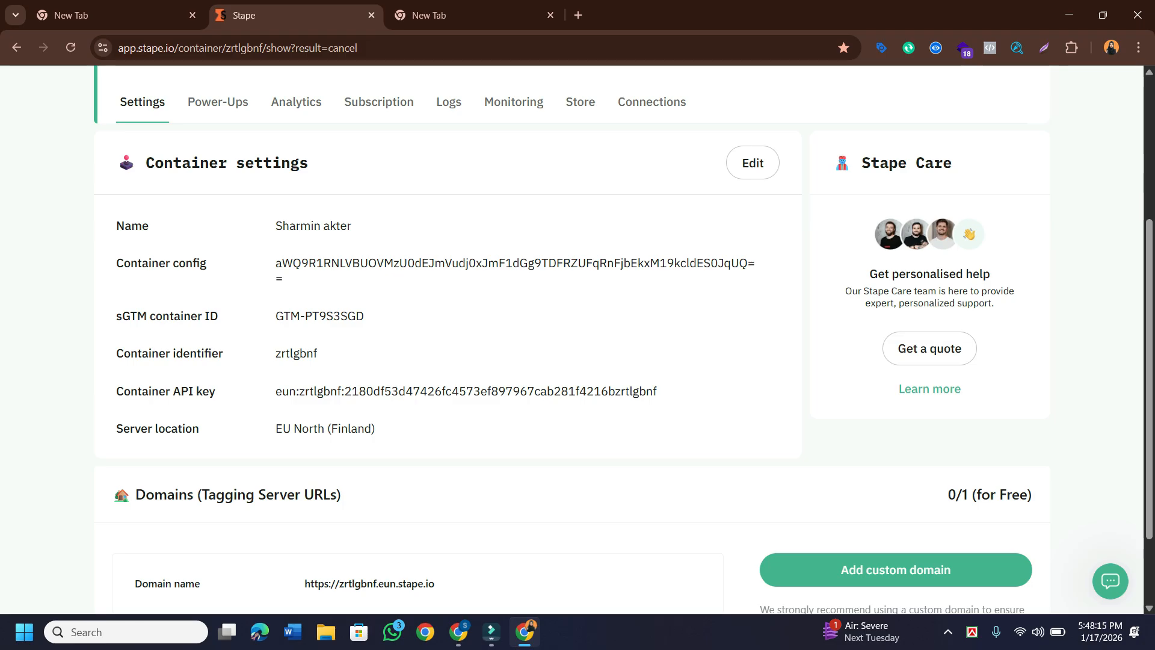
Copy the sGTM container ID GTM-PT9S3SGD from Stape's container settings.
scroll(571, 340, "up", 4)
scroll(571, 340, "down", 5)
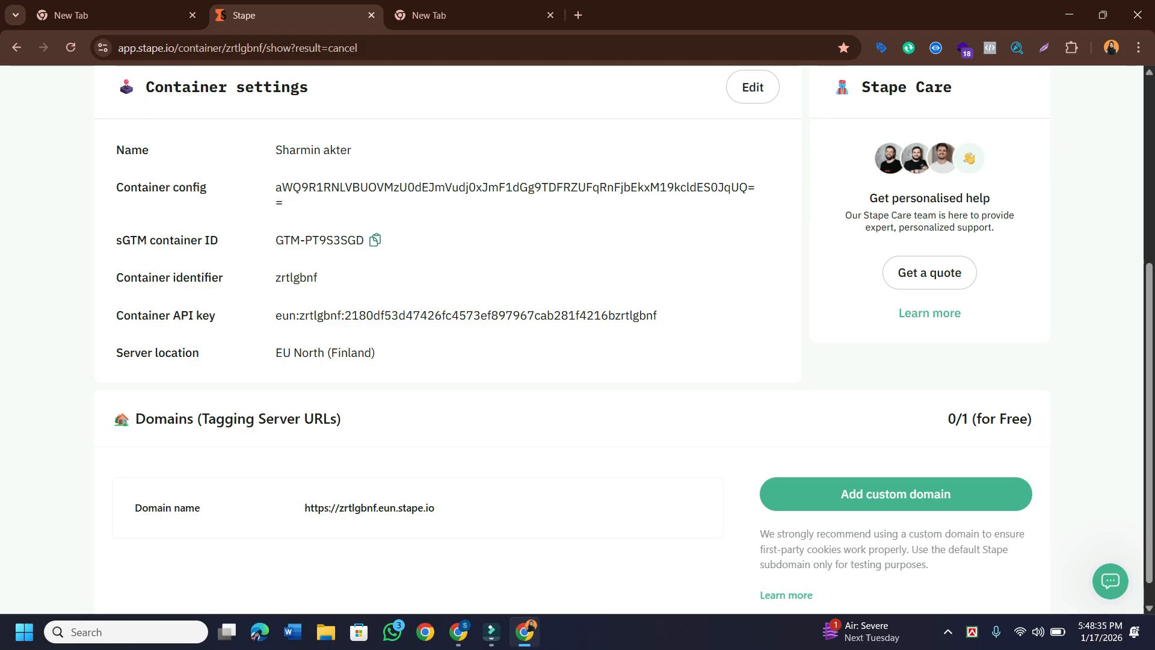
left_click(374, 239)
Paste GTM-PT9S3SGD into the WordPress Server GTM container URL field.
left_click(458, 632)
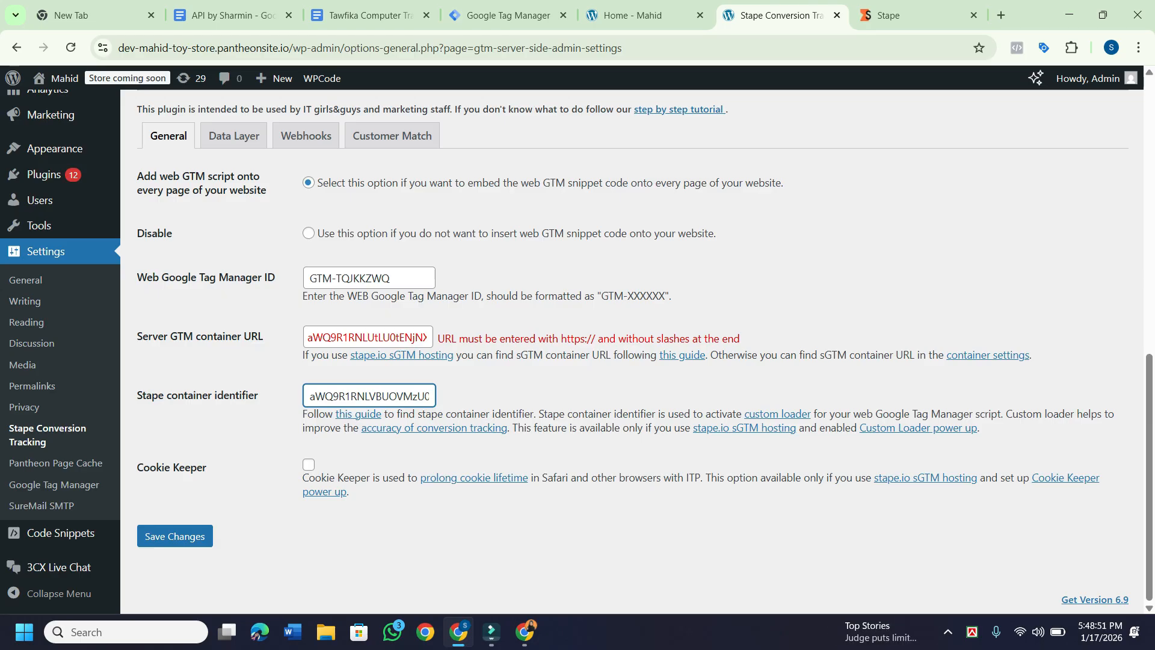
key("shift+Tab")
key("super+v")
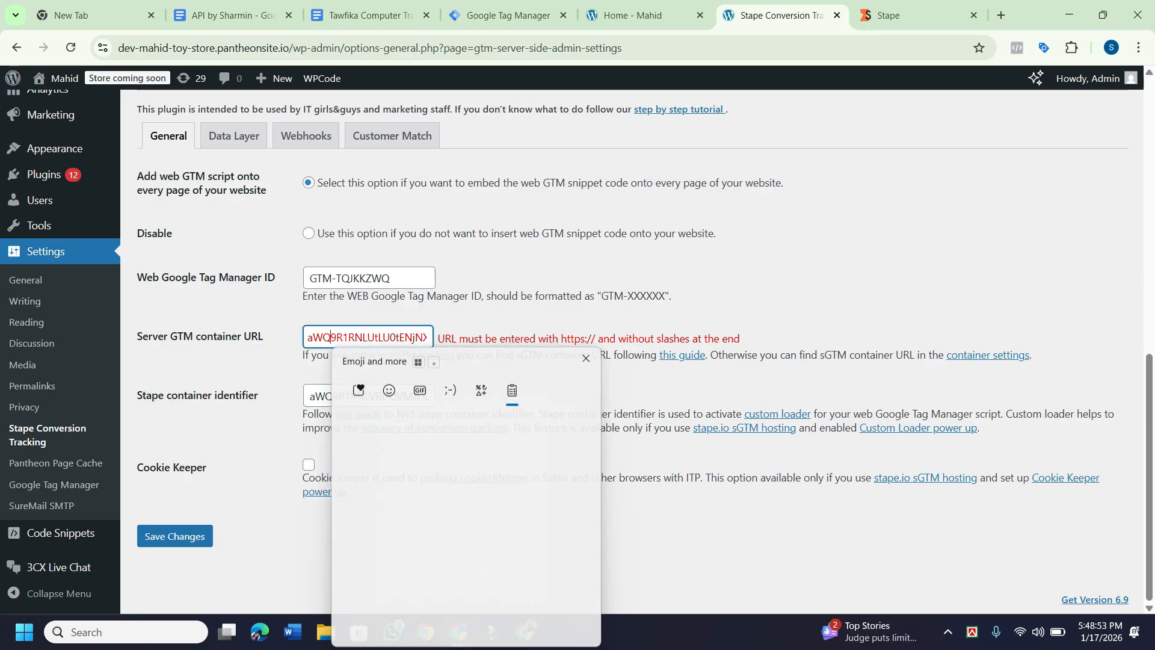
key("Return")
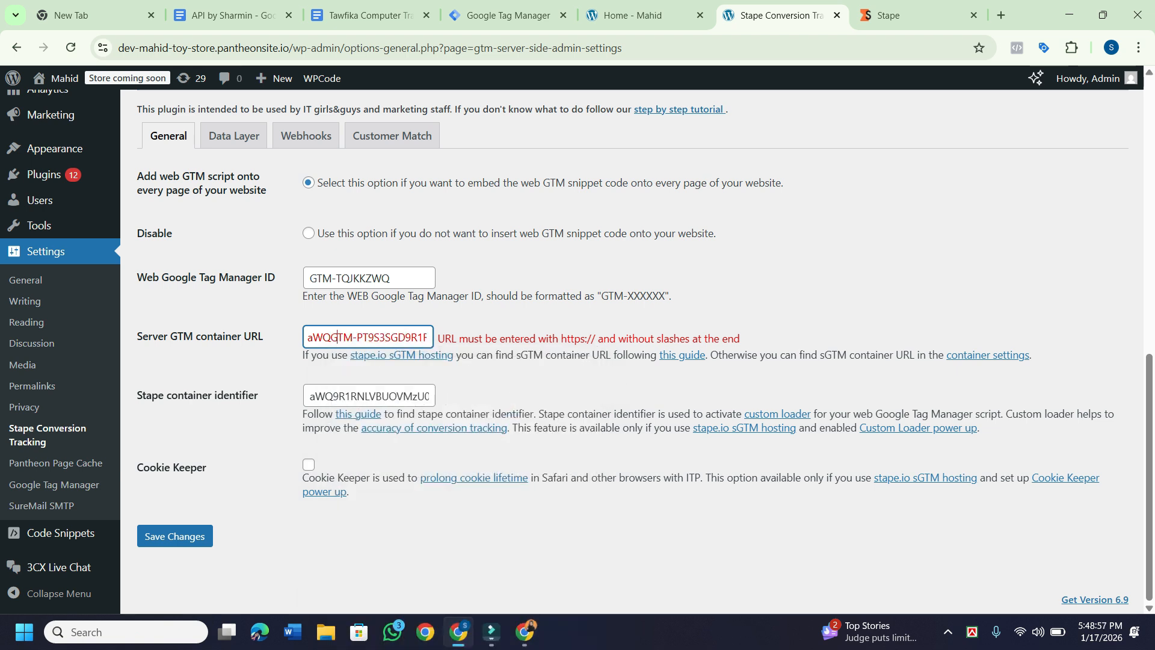
Delete the container ID so the Server GTM container URL field is empty.
key("ctrl+a")
left_click(337, 337)
key("super+v")
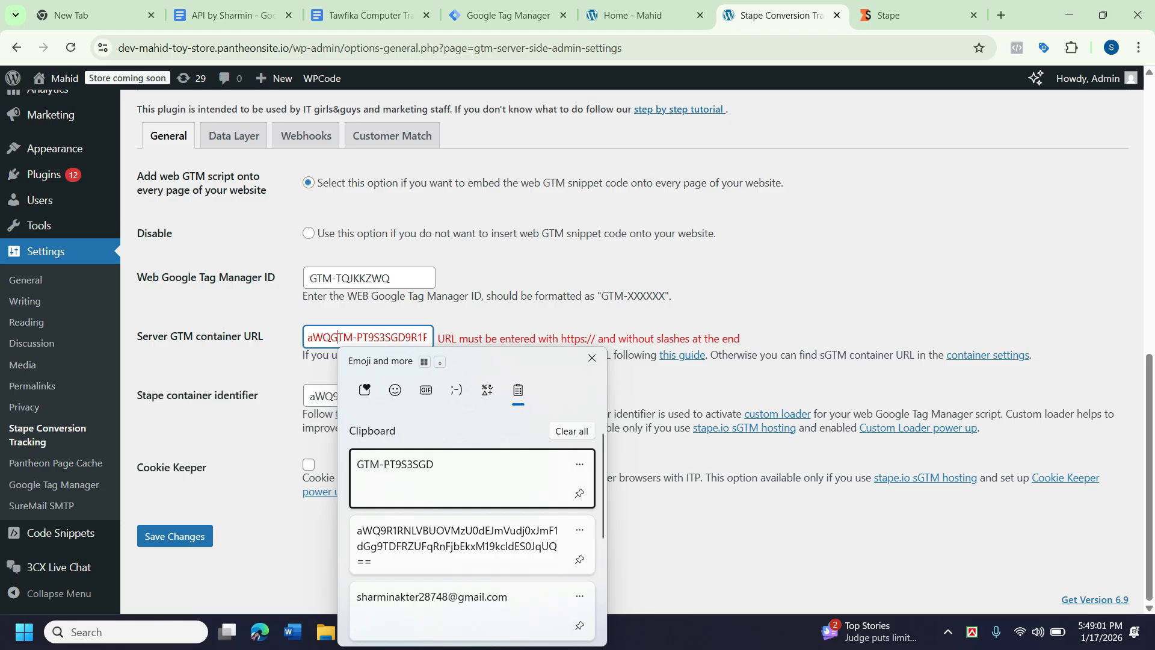
key("Escape")
key("ctrl+shift+Right")
key("ctrl+shift+Right")
key("ctrl+shift+Right")
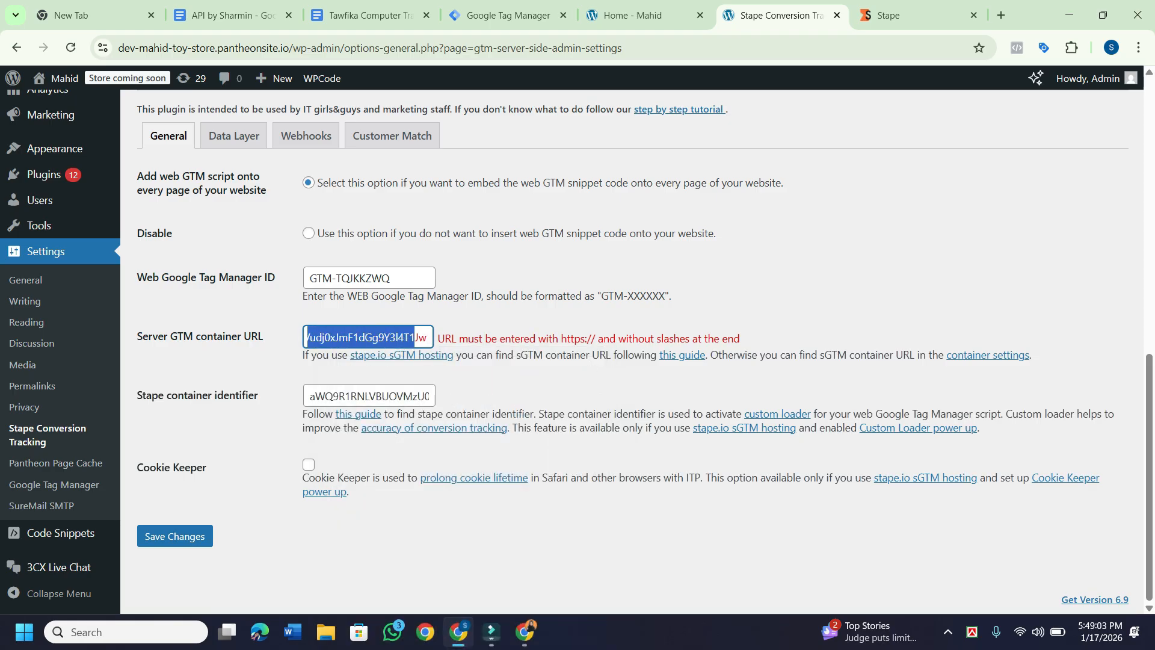
key("BackSpace")
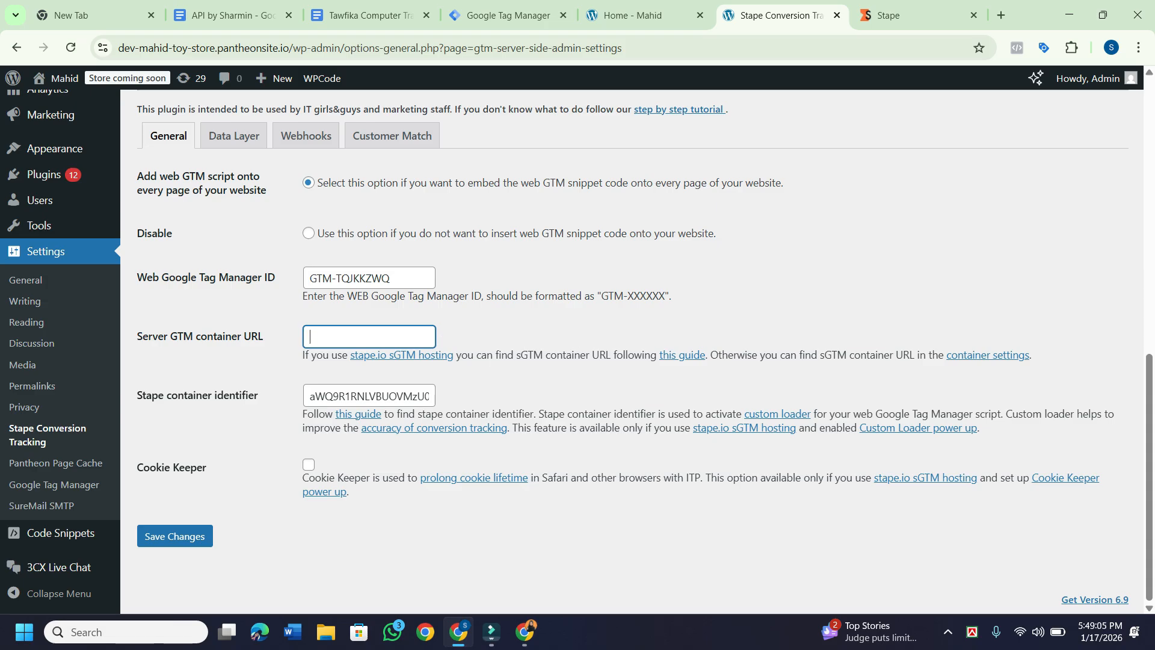
key("super+v")
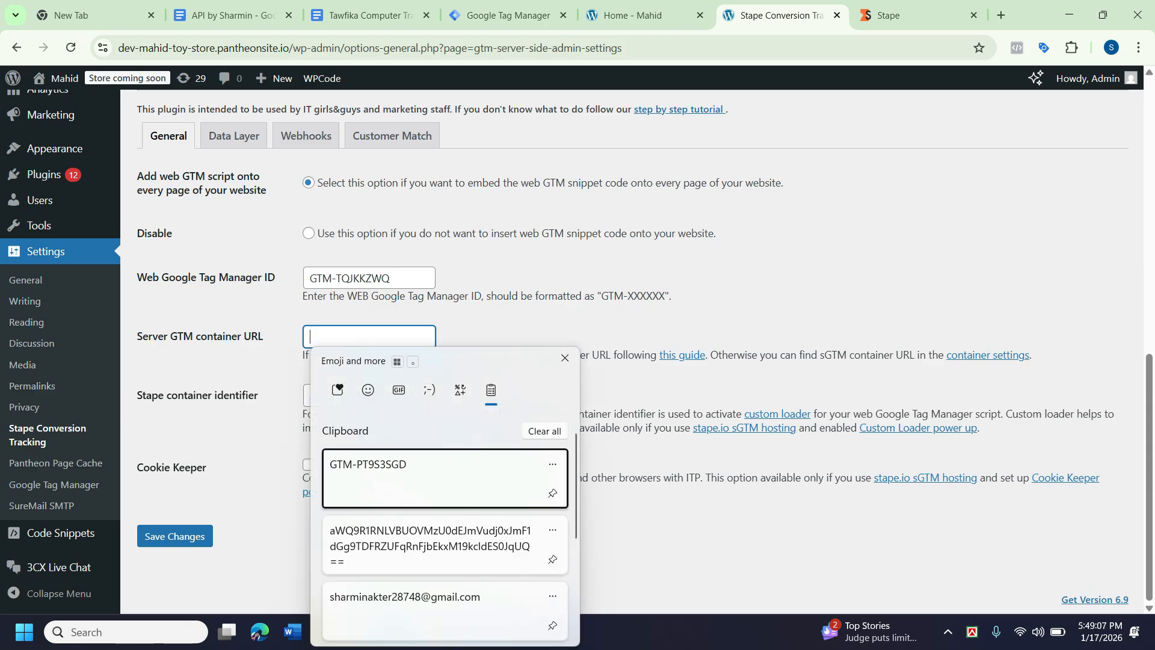
key("Return")
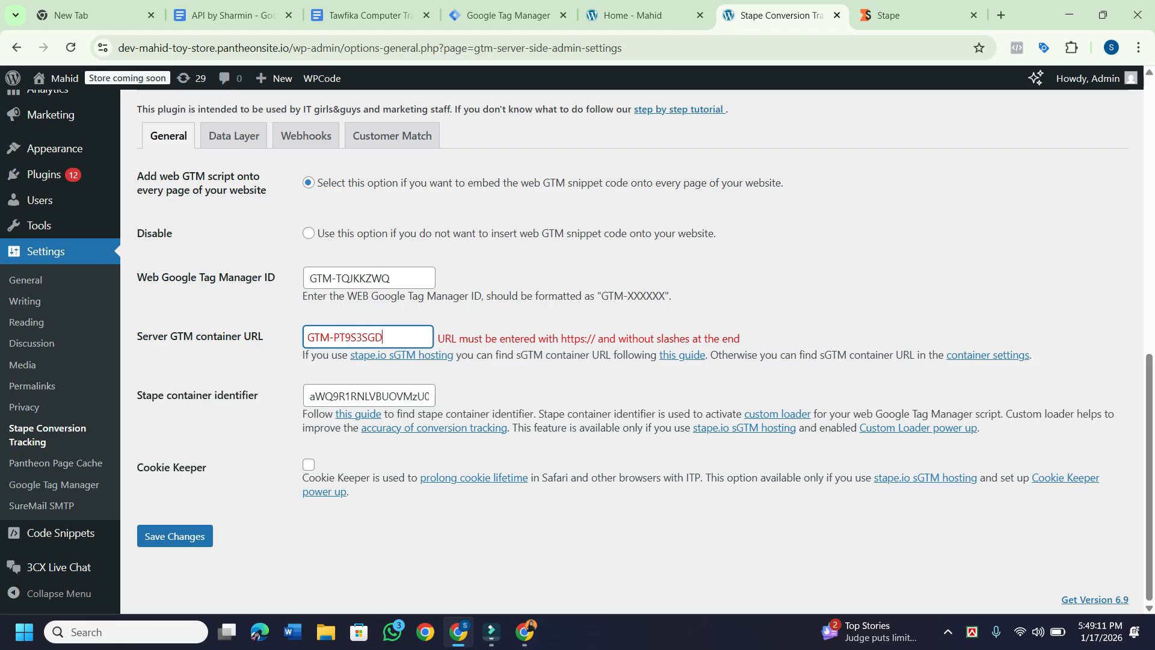
key("BackSpace")
key("BackSpace")
key("BackSpace")
key("BackSpace")
key("BackSpace")
key("BackSpace")
key("BackSpace")
key("BackSpace")
key("BackSpace")
key("BackSpace")
key("BackSpace")
key("BackSpace")
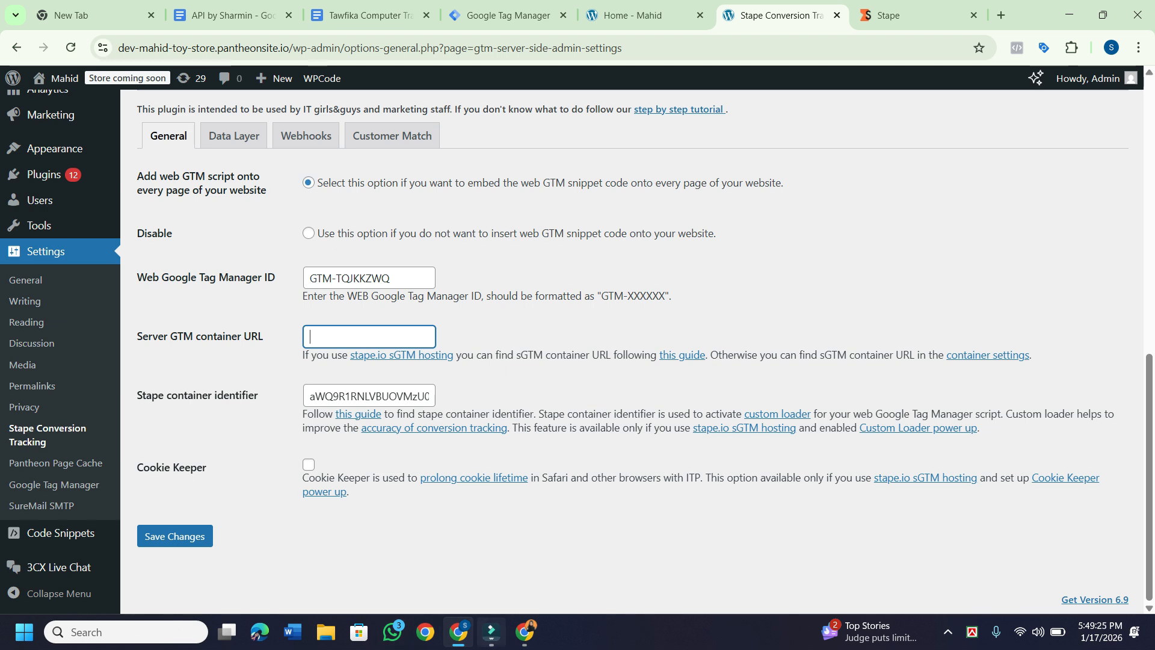
Copy the Stape container page's web address from the address bar.
left_click(525, 632)
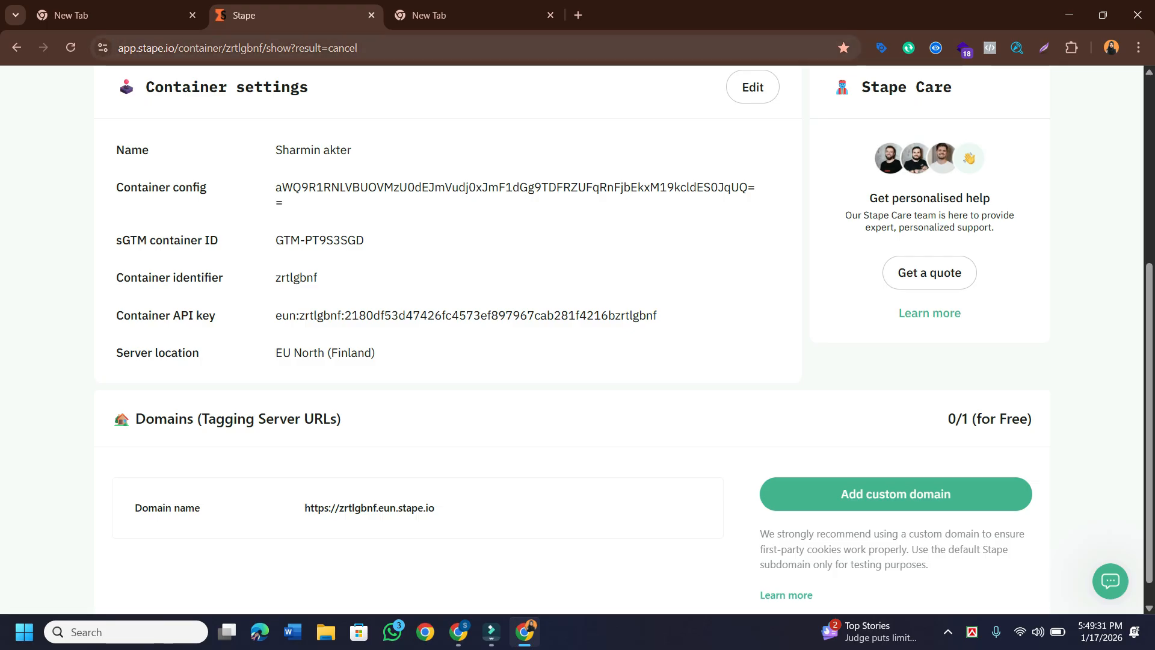
left_click_drag(118, 48, 357, 49)
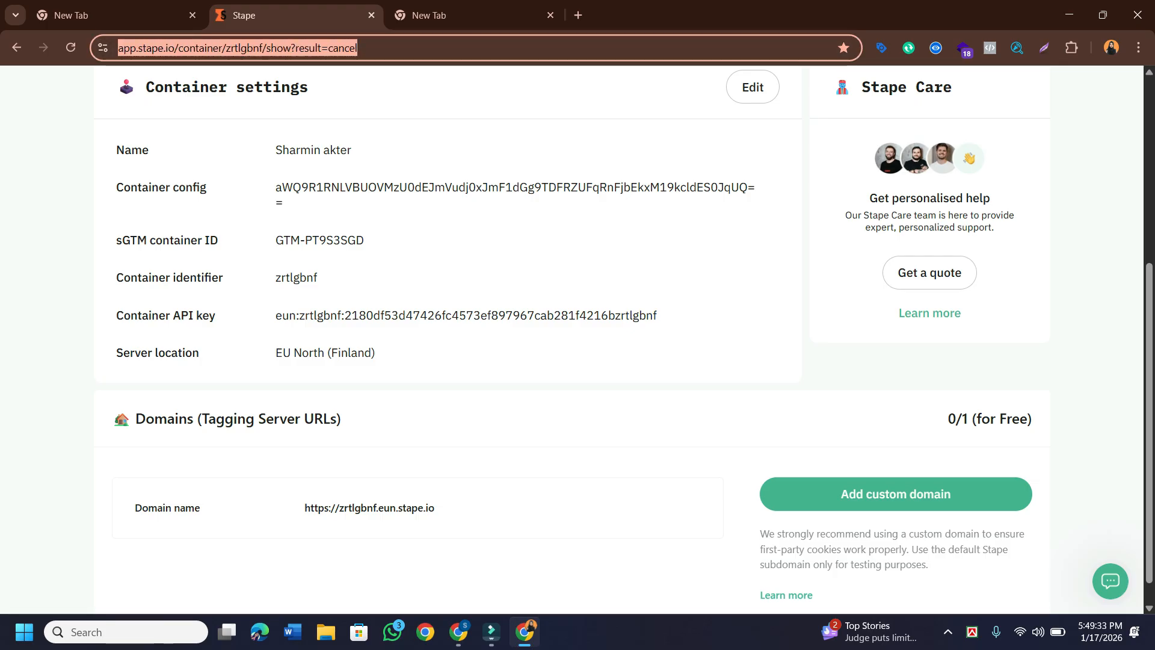
right_click(317, 43)
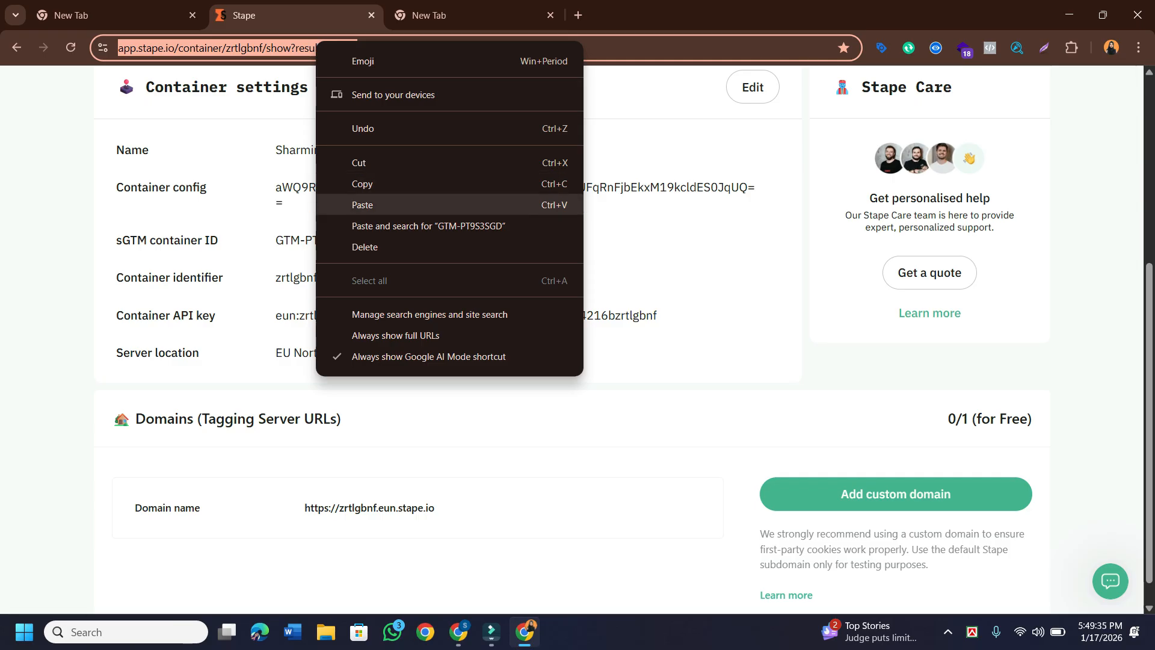
left_click(362, 183)
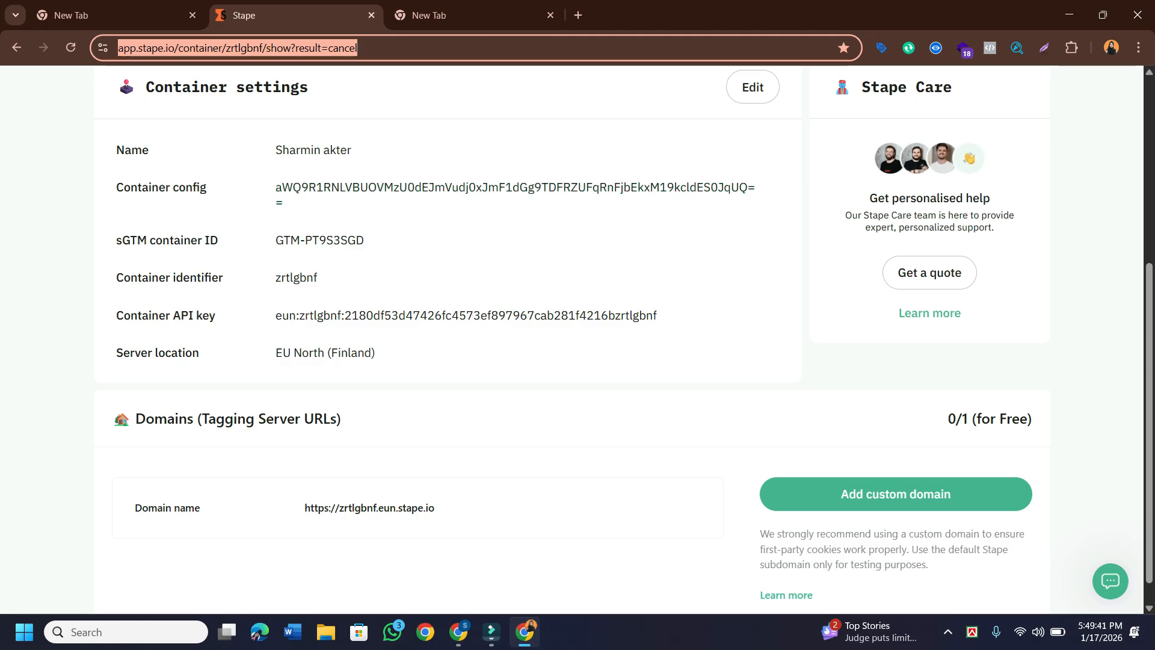
Paste the Stape address into Server GTM container URL, trimmed to app.stape.io/container/.
left_click(459, 630)
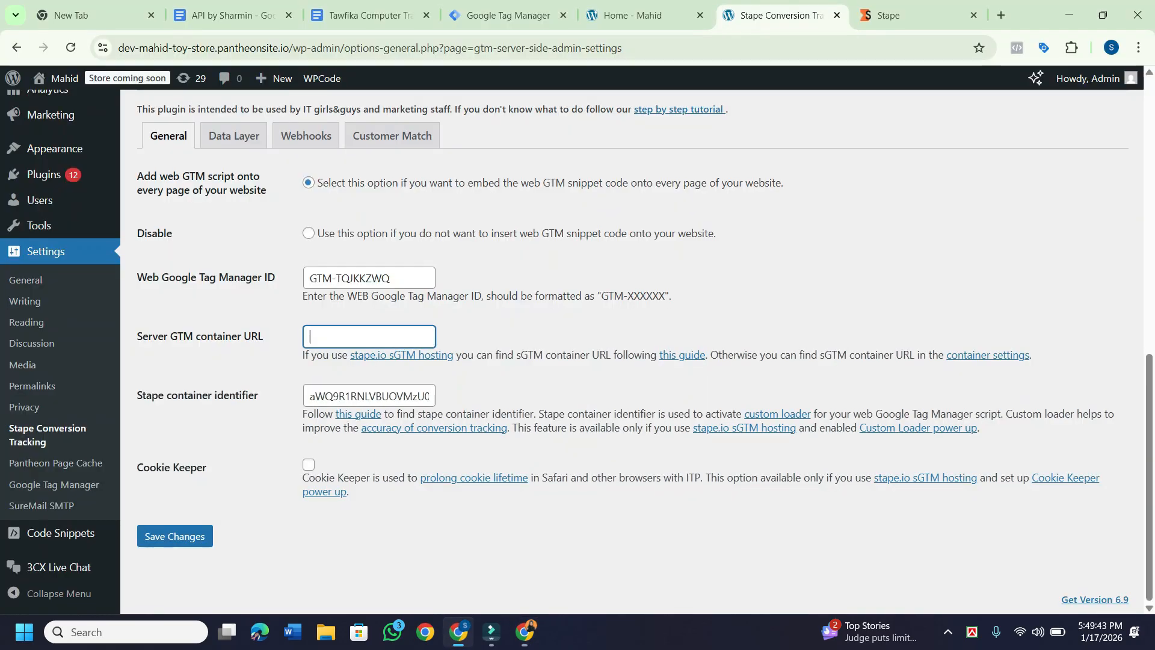
key("super+v")
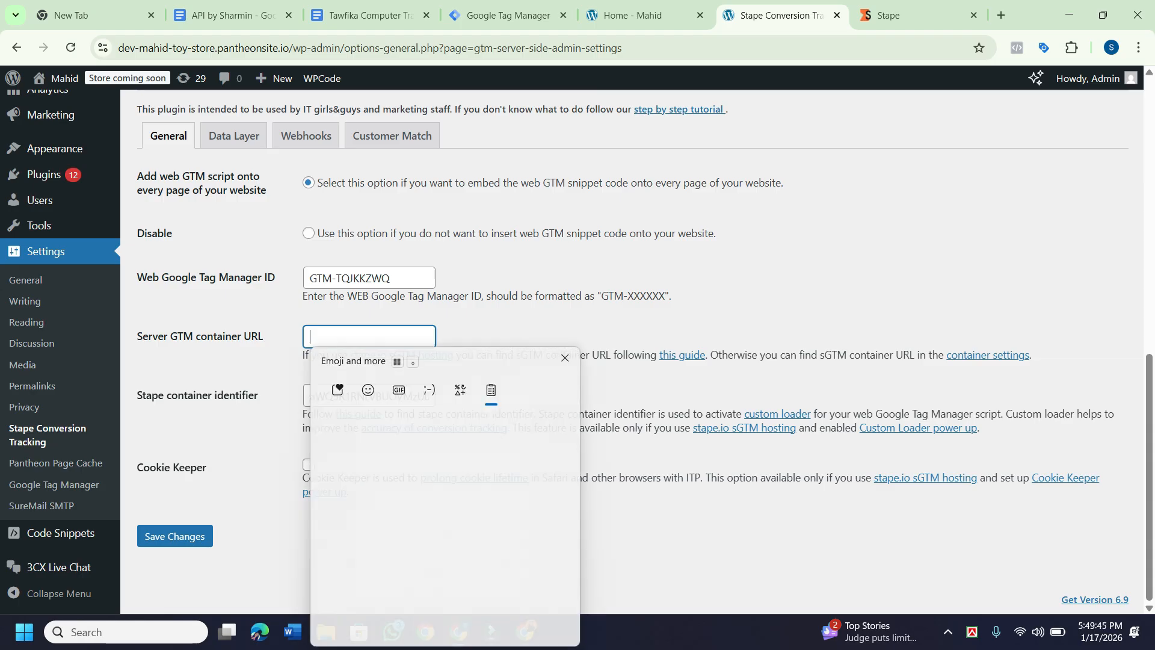
key("Return")
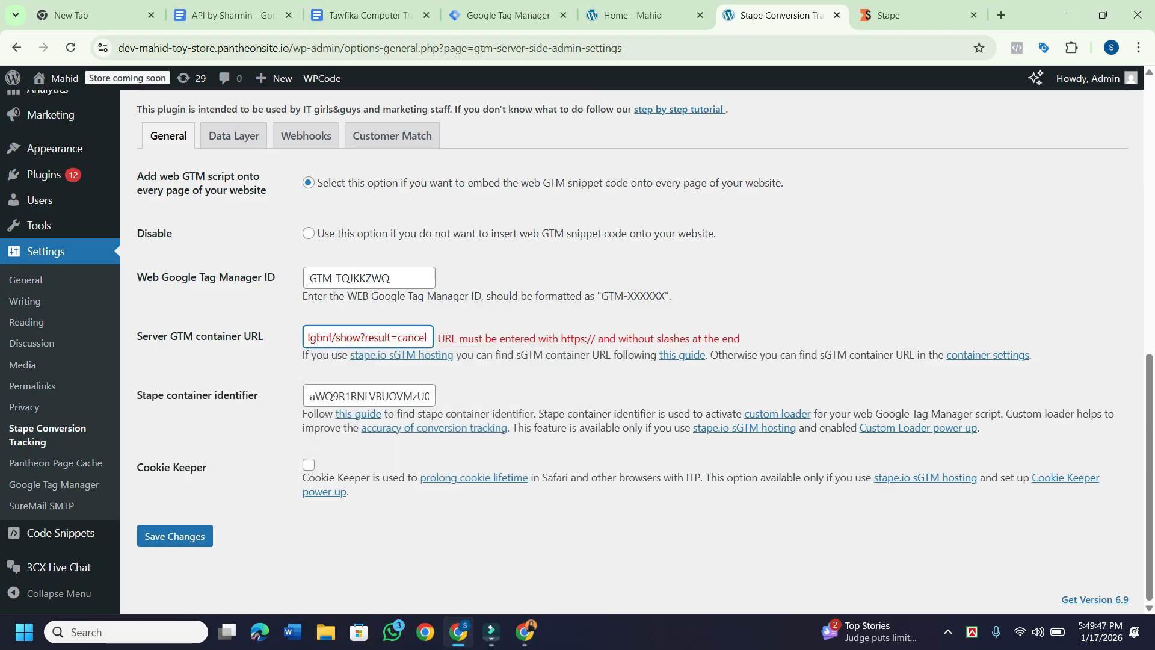
key("Left")
key("Left")
key("Left")
key("Left")
key("Left")
key("Left")
key("Left")
key("Left")
key("Left")
key("Left")
key("Left")
key("Left")
key("Left")
key("Left")
key("Left")
key("Left")
key("Left")
key("Left")
key("Left")
key("Left")
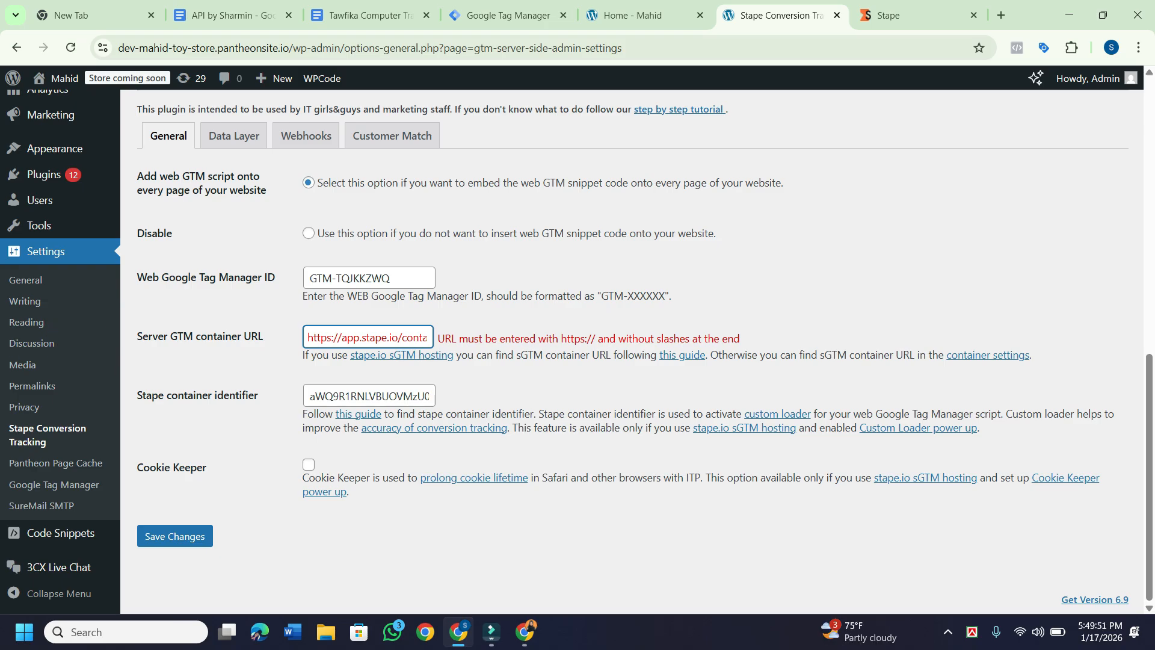
key("BackSpace")
key("BackSpace")
key("BackSpace")
key("BackSpace")
key("BackSpace")
key("BackSpace")
key("BackSpace")
key("BackSpace")
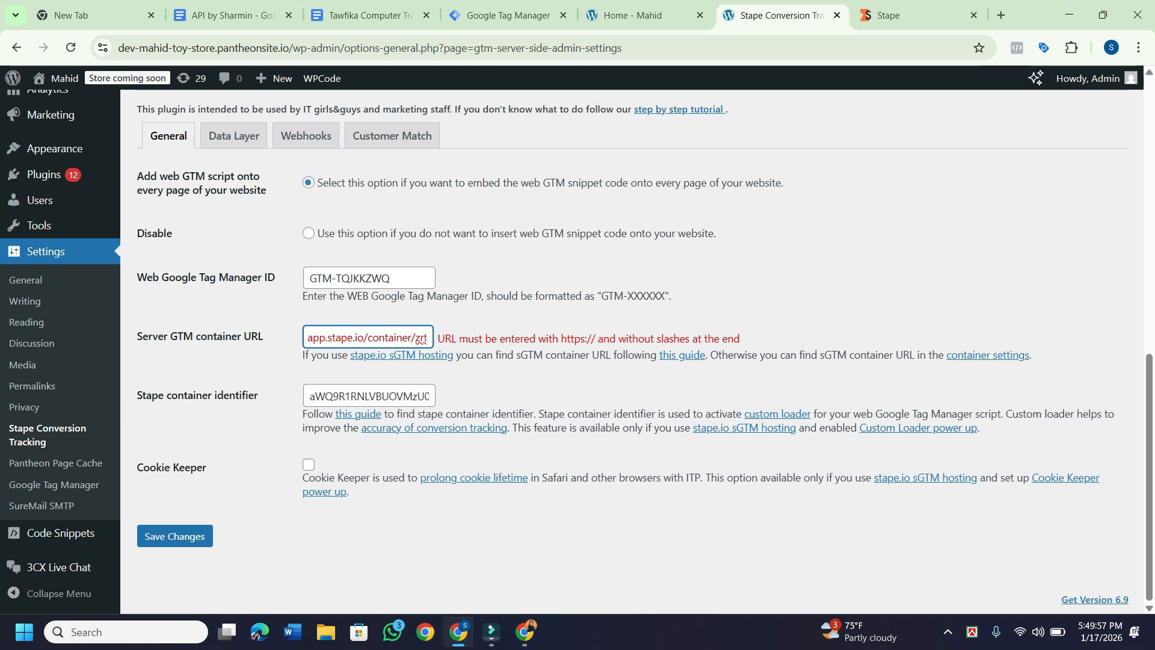
key("Right")
key("Right")
key("Right")
key("Right")
key("Right")
key("Right")
key("Right")
key("Right")
key("Right")
key("Right")
key("Right")
key("Right")
key("Right")
key("Right")
key("Right")
key("Right")
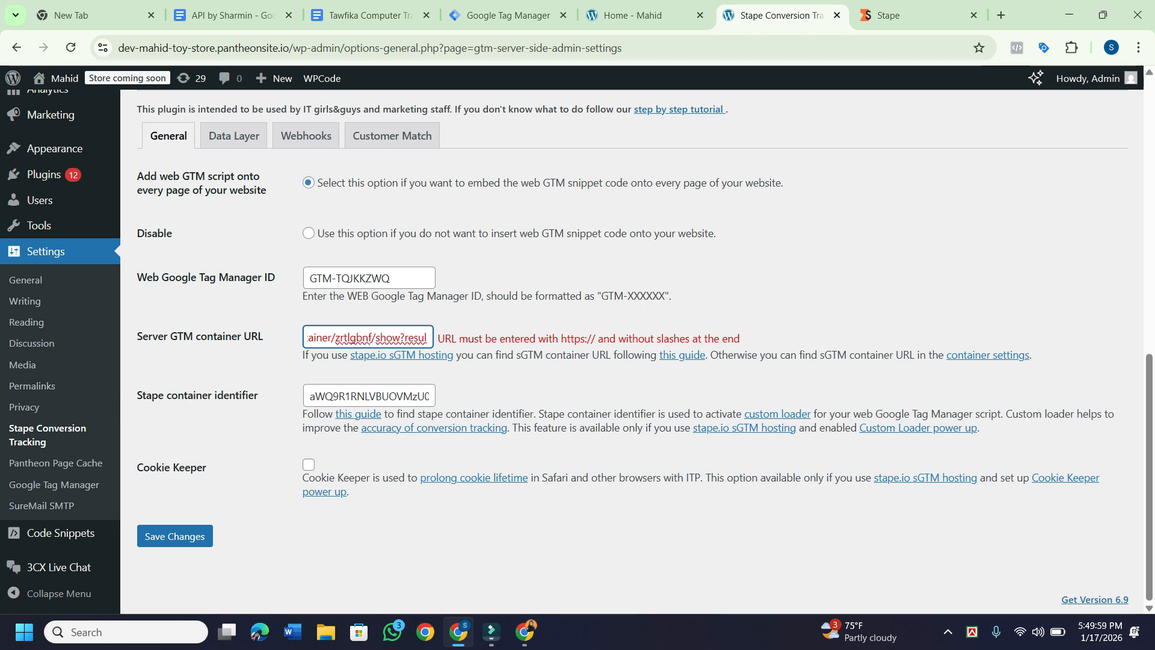
key("shift+Right")
key("shift+Right")
key("shift+Right")
key("shift+Right")
key("shift+Right")
key("shift+Right")
key("shift+Right")
key("shift+Right")
key("shift+Right")
key("shift+Right")
key("shift+Right")
key("shift+Right")
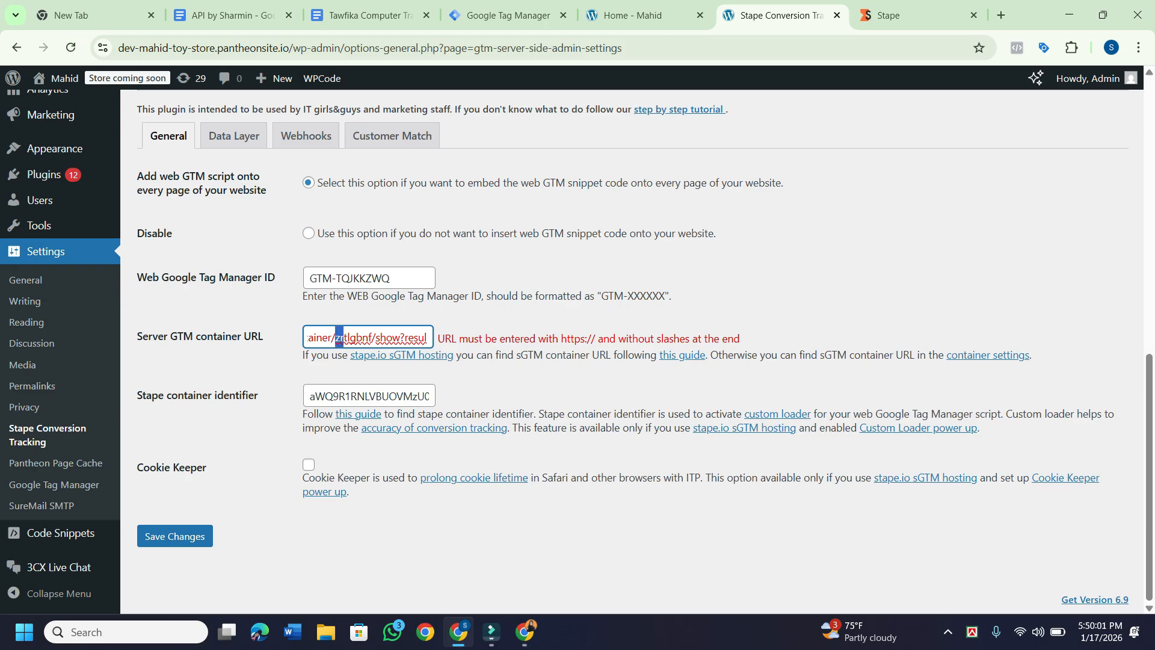
key("BackSpace")
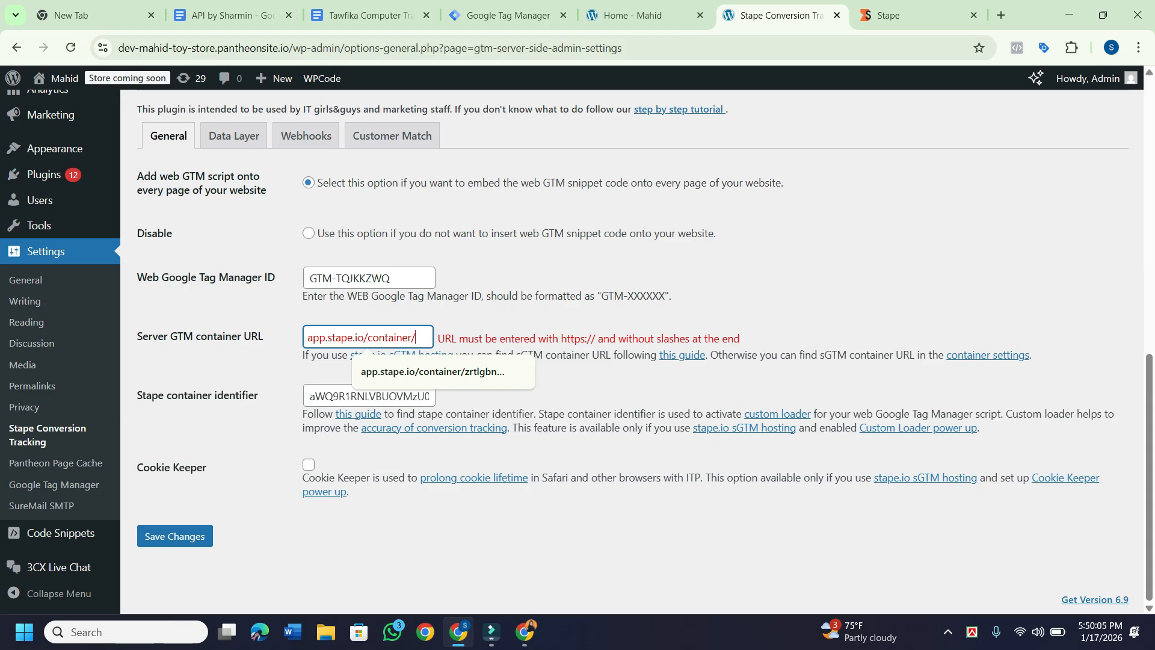
Try the suggested longer address, then restore the URL to app.stape.io/container/.
key("Down")
key("Return")
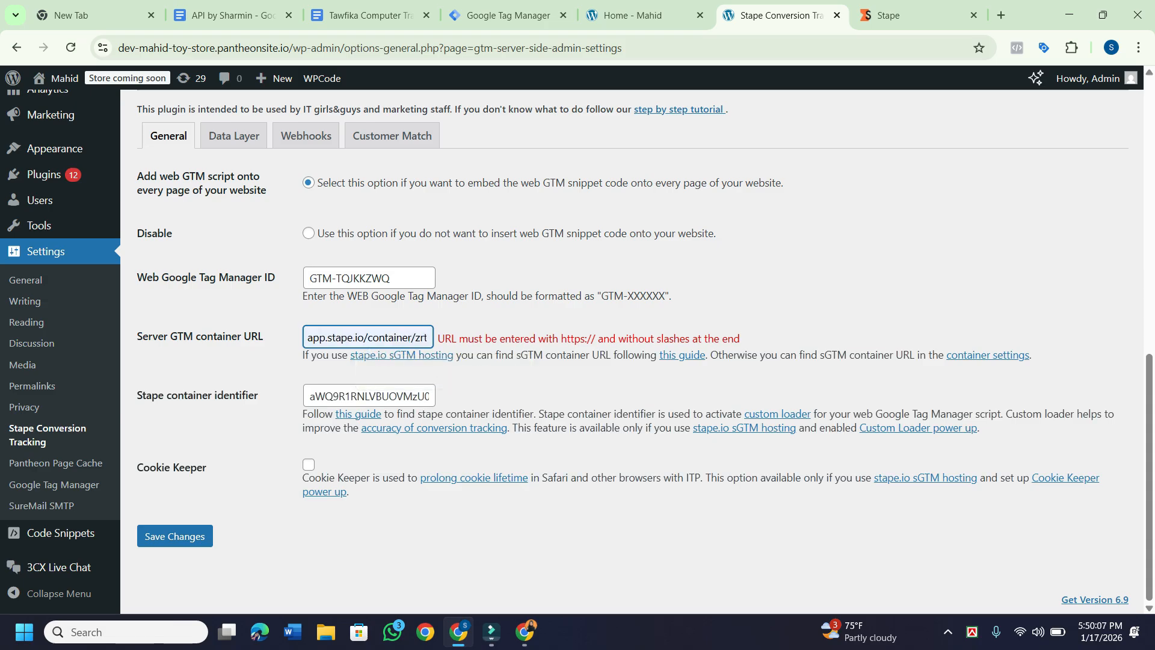
key("BackSpace")
key("BackSpace")
key("BackSpace")
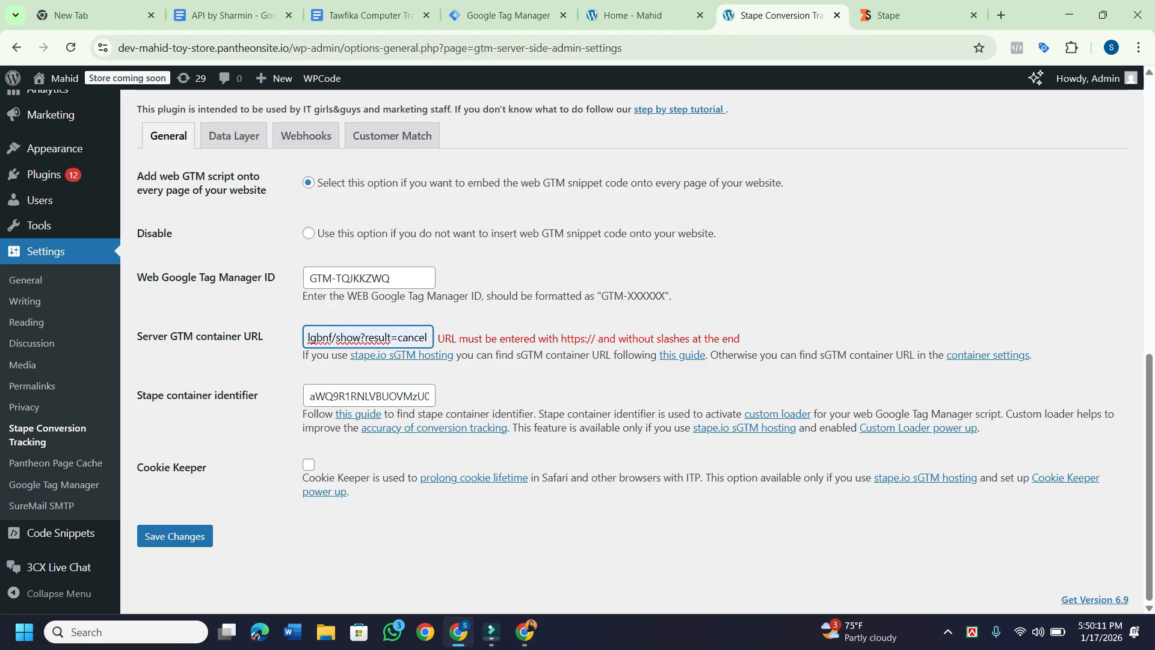
key("Home")
key("ctrl+Right")
key("ctrl+Right")
key("ctrl+Right")
key("ctrl+Right")
key("ctrl+Right")
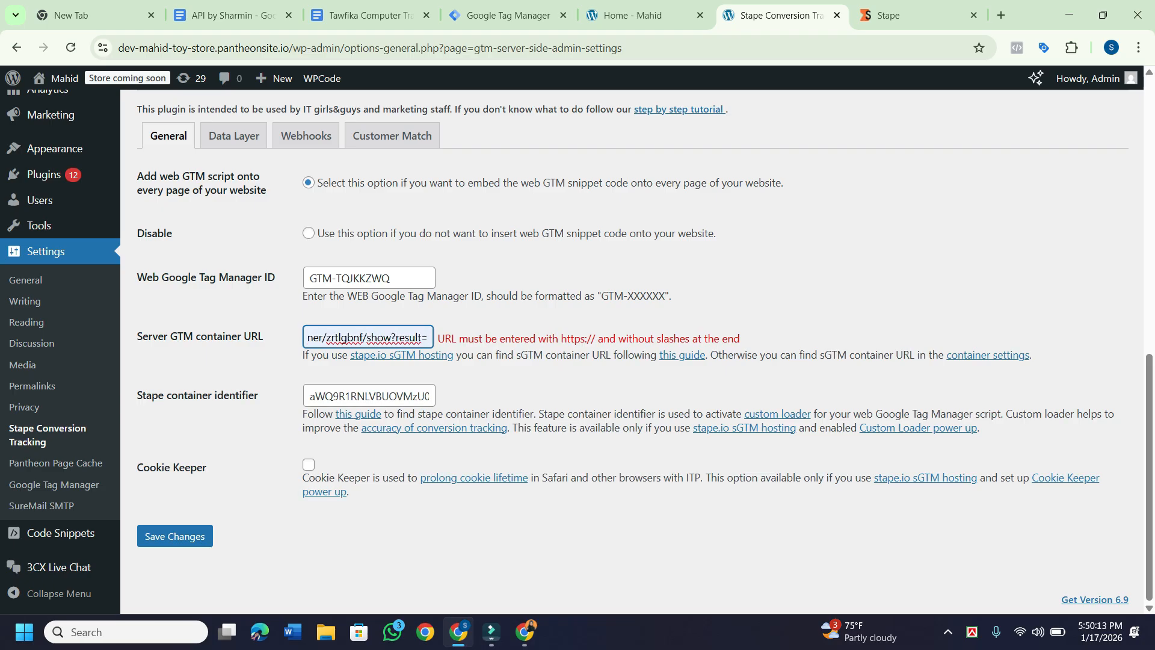
key("ctrl+a")
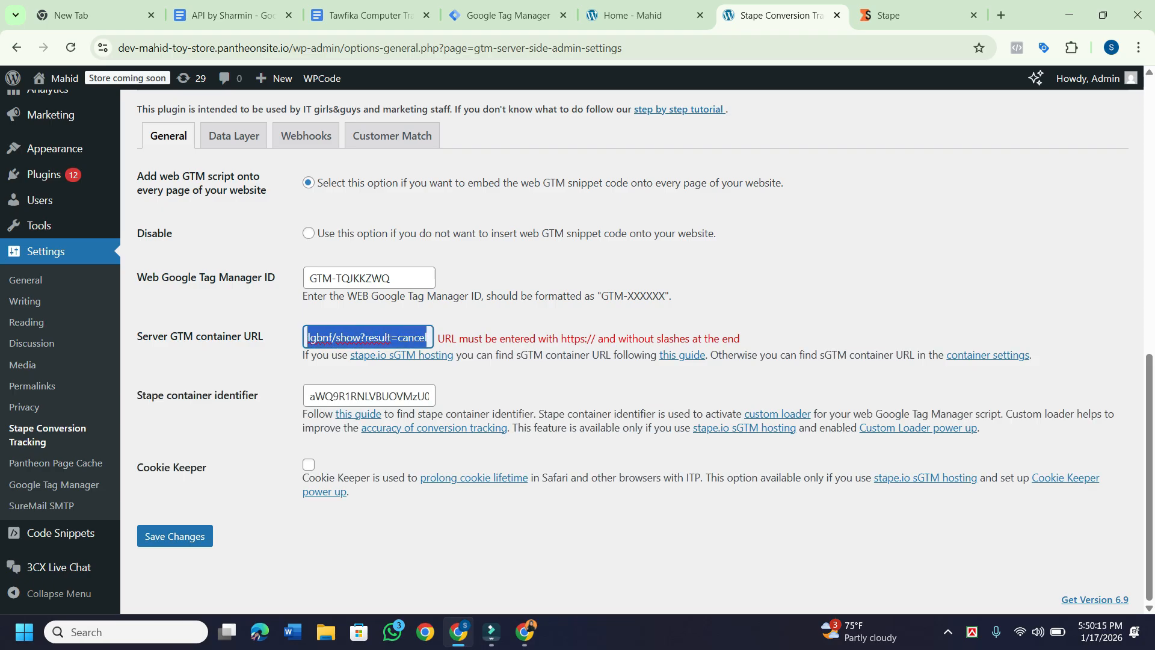
key("ctrl+v")
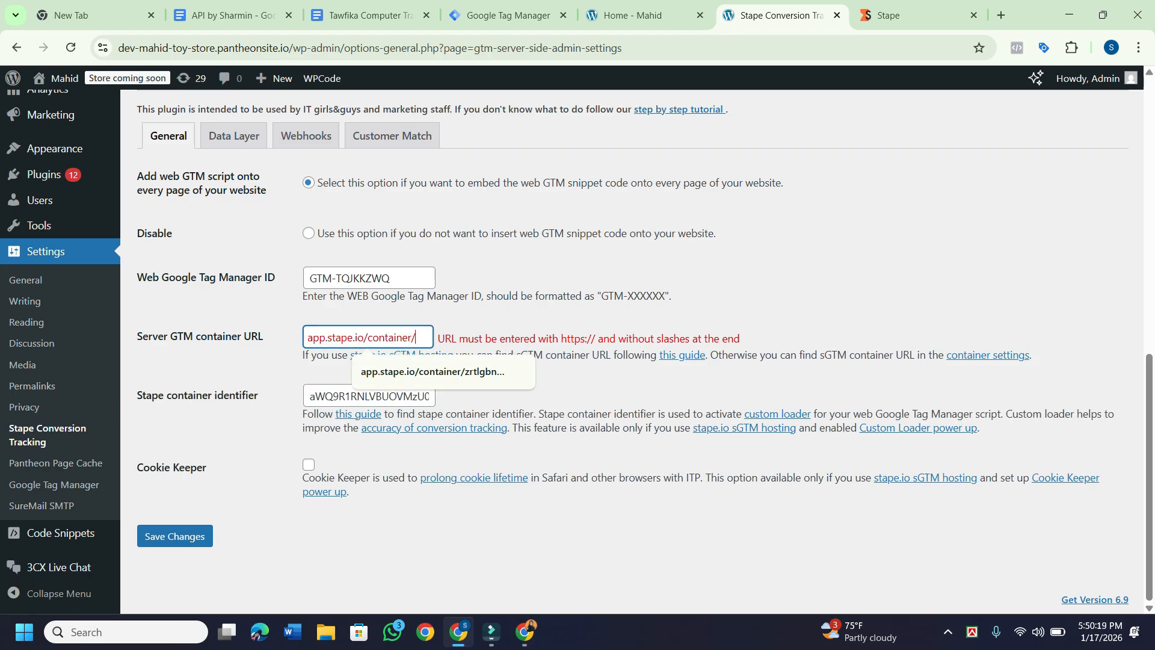
left_click(508, 15)
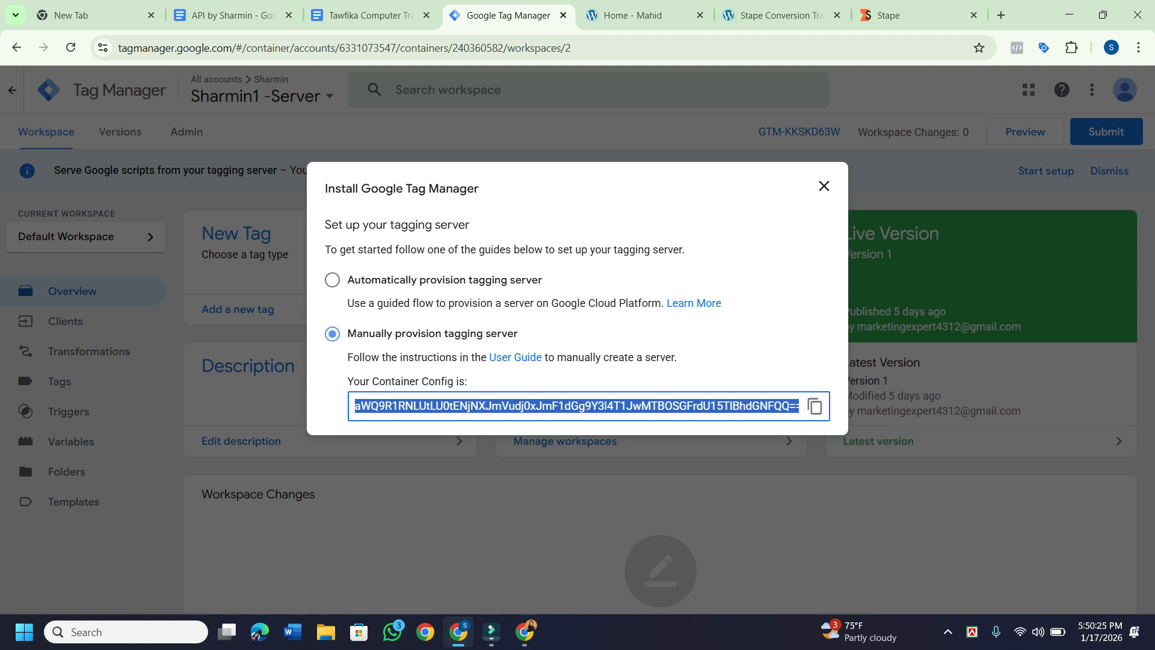
Copy the server container config from Google Tag Manager's install dialog.
left_click(815, 406)
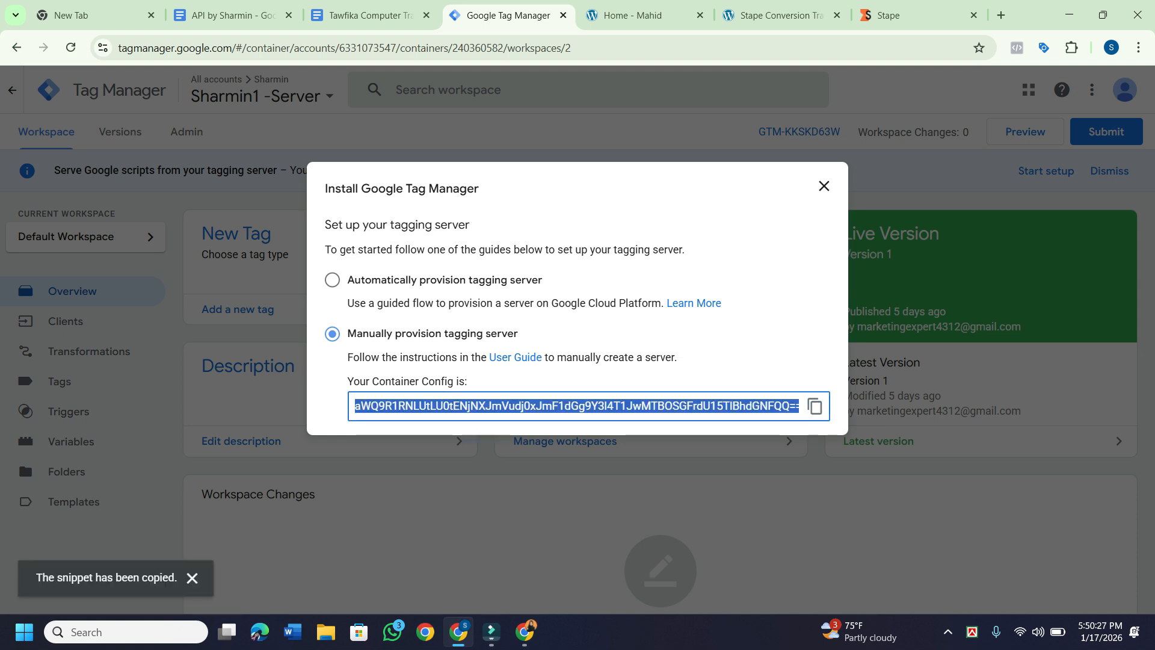
left_click(776, 15)
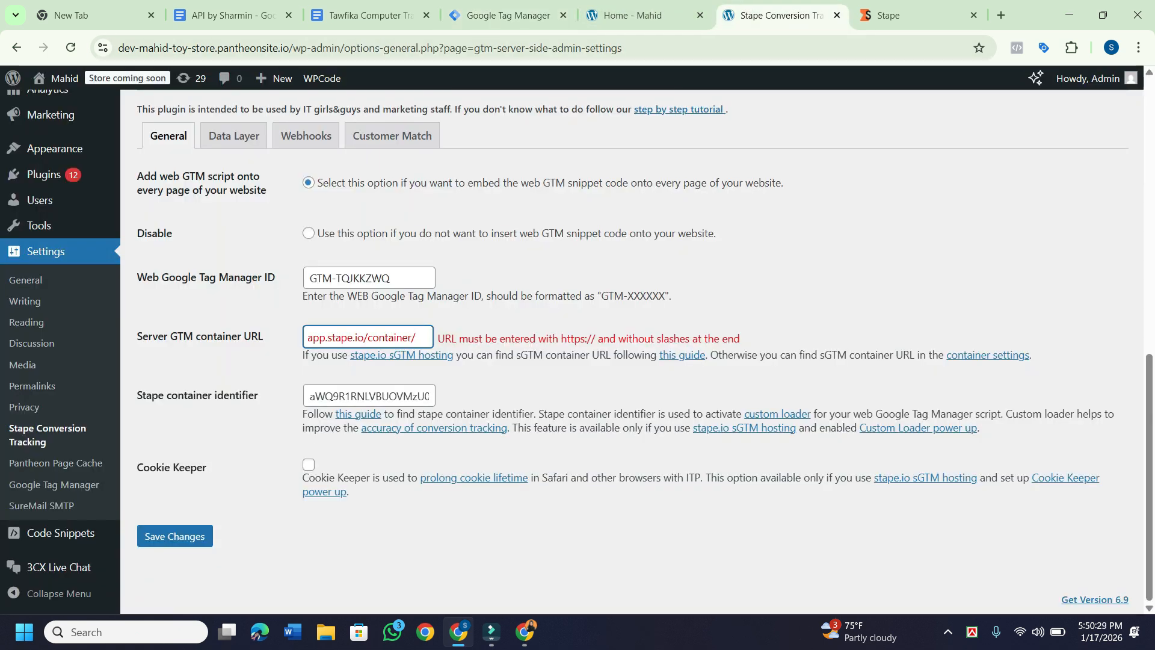
Paste the container config into the URL field, then copy container identifier zrtlgbnf from Stape.
key("ctrl+a")
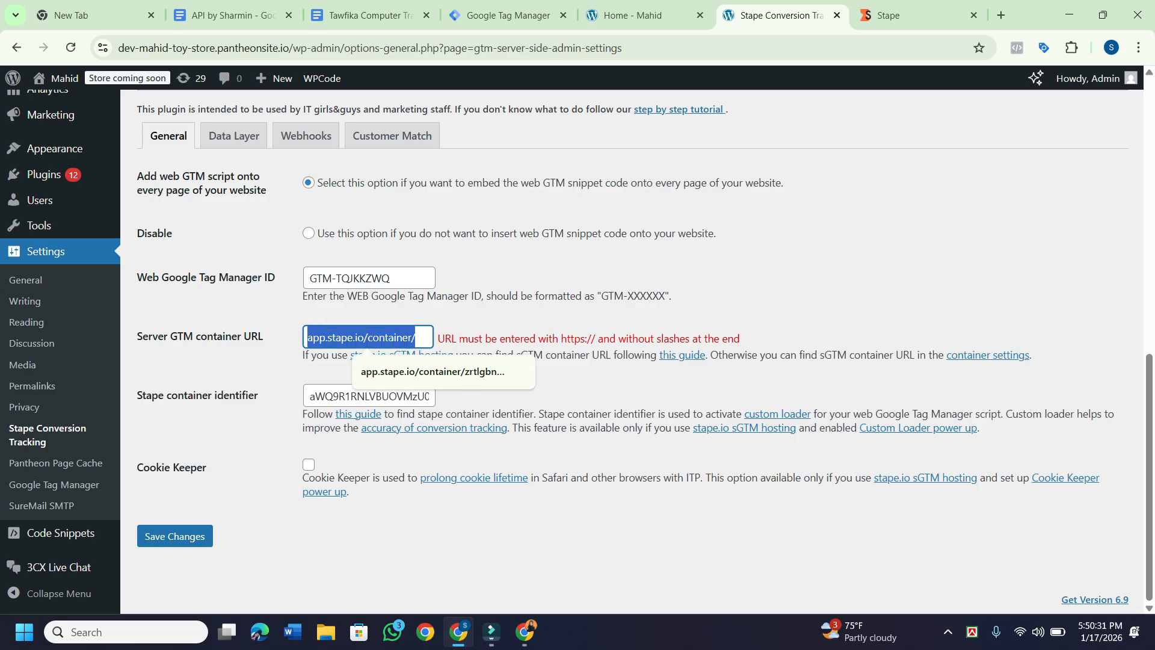
key("super+v")
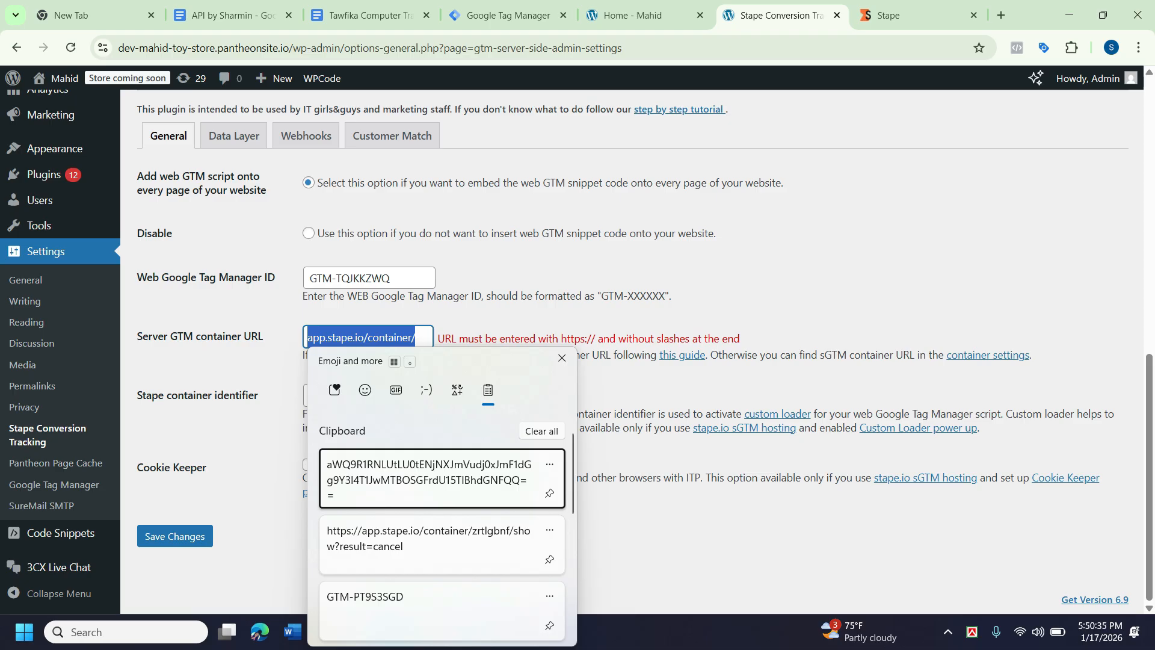
key("Return")
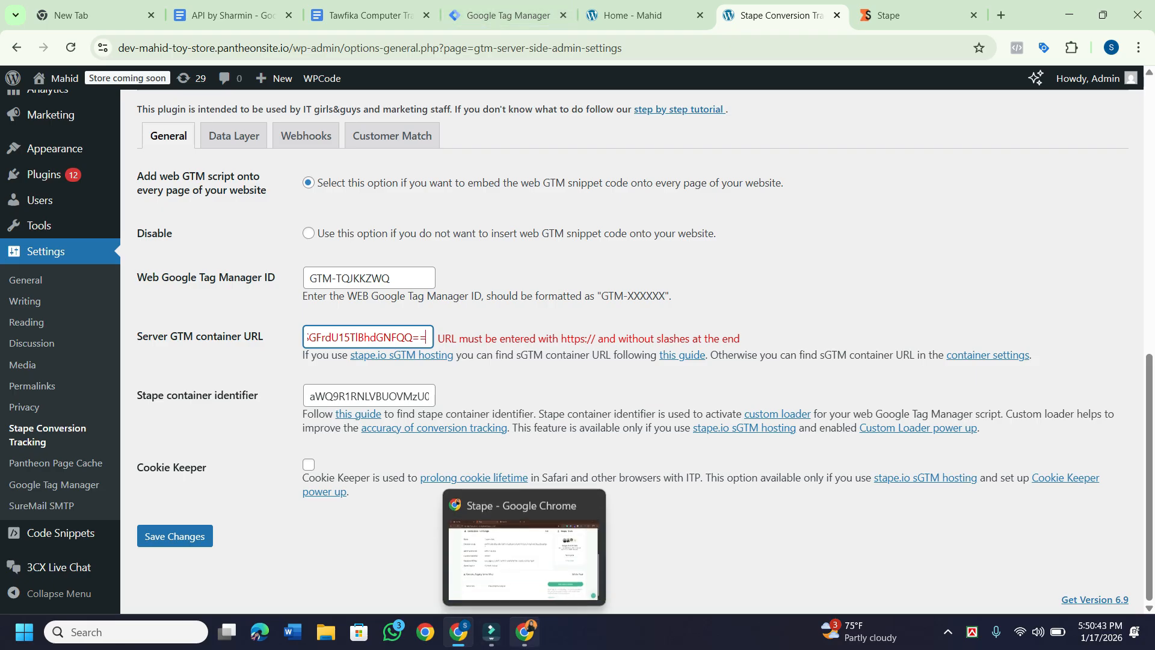
left_click(525, 631)
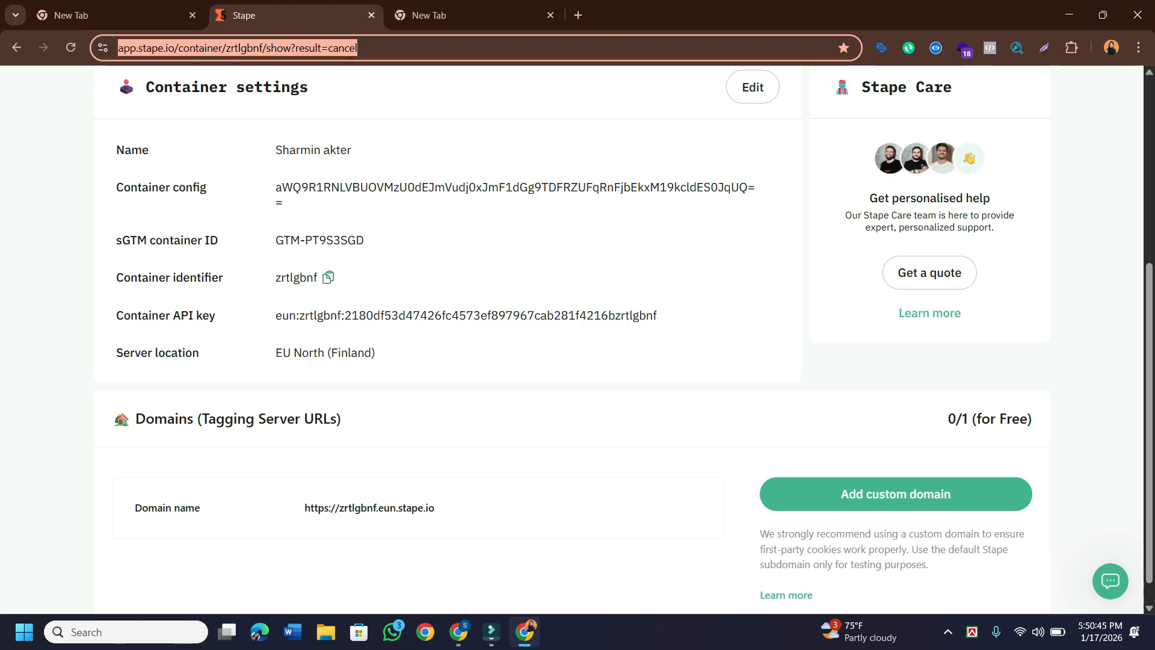
left_click(328, 278)
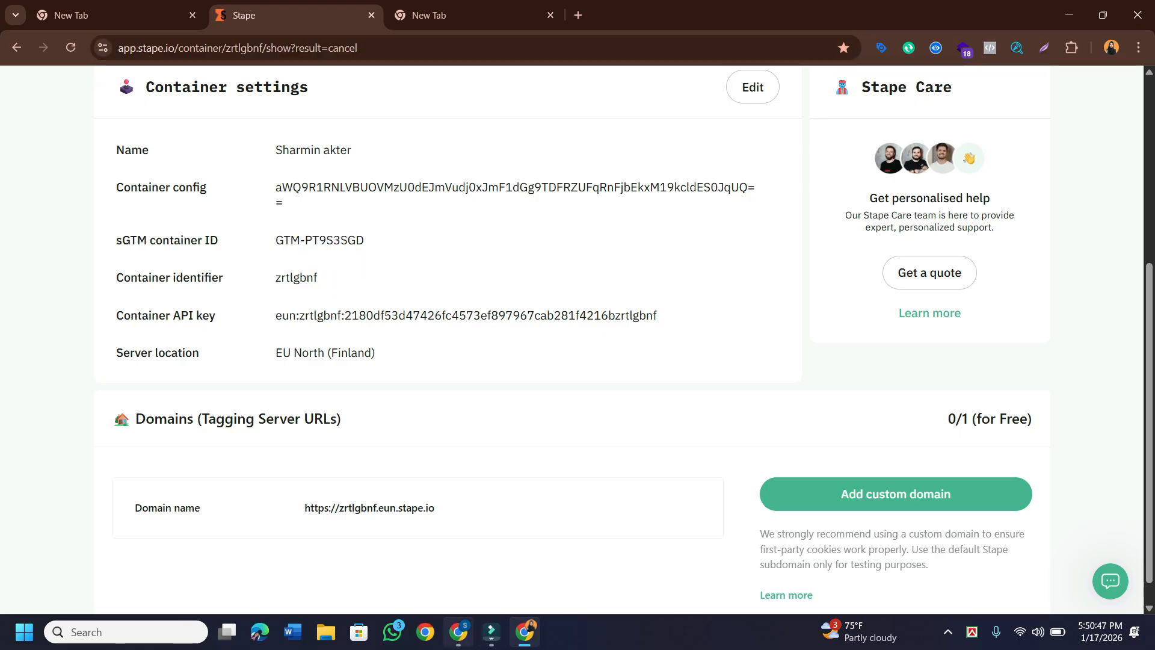
left_click(459, 632)
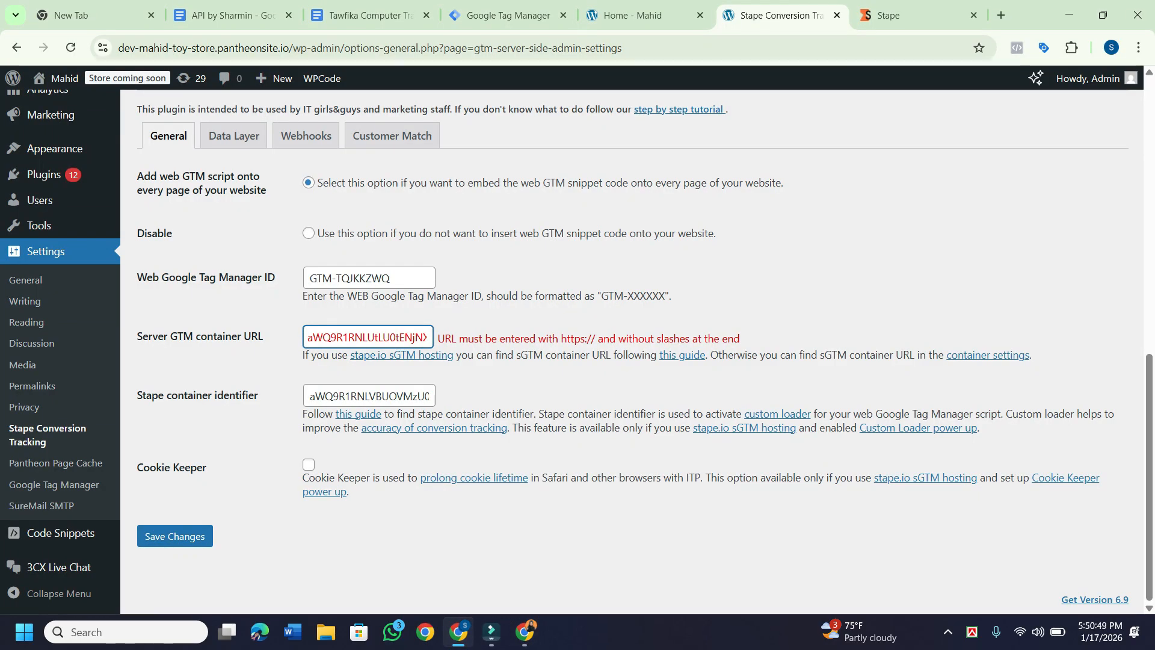
Clear the Server GTM container URL field after testing a zrtlgbnf paste.
left_click_drag(308, 338, 475, 338)
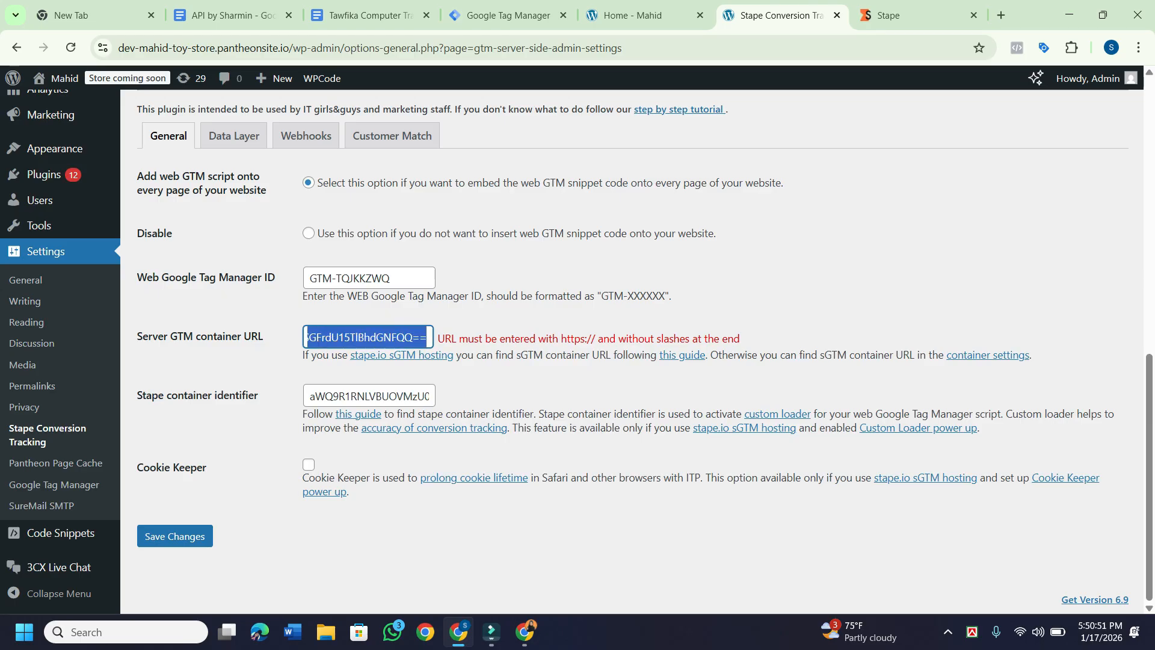
key("BackSpace")
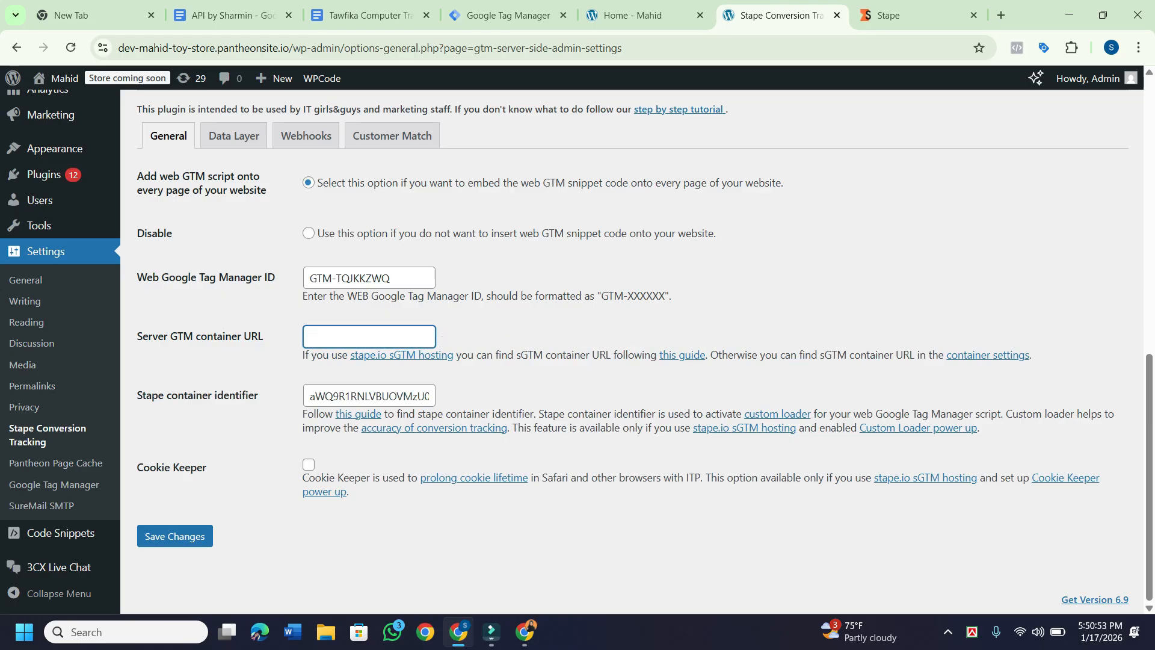
key("super+v")
key("Return")
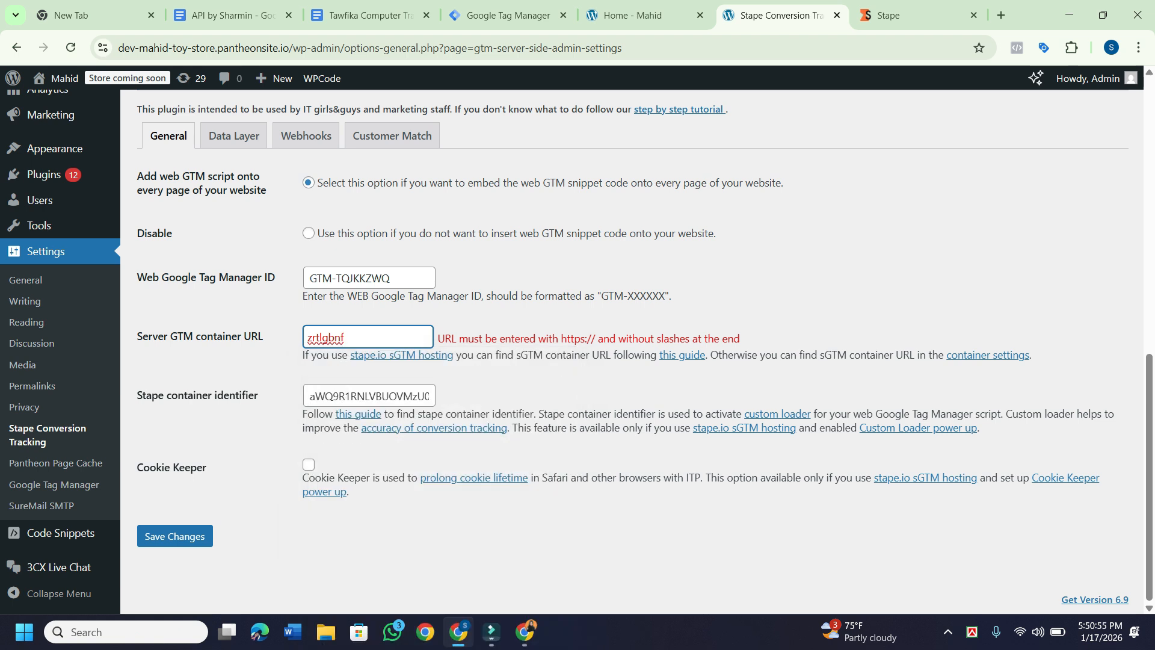
key("BackSpace")
key("BackSpace")
key("BackSpace")
key("BackSpace")
key("BackSpace")
key("BackSpace")
key("BackSpace")
key("BackSpace")
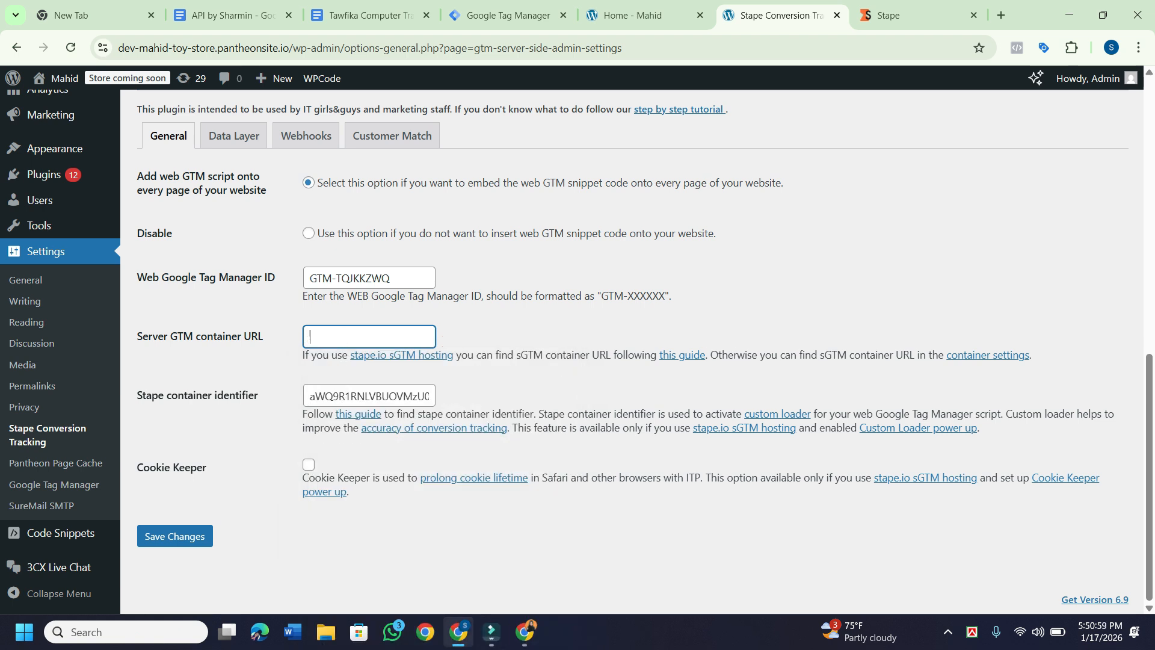
mouse_move(459, 632)
left_click(525, 632)
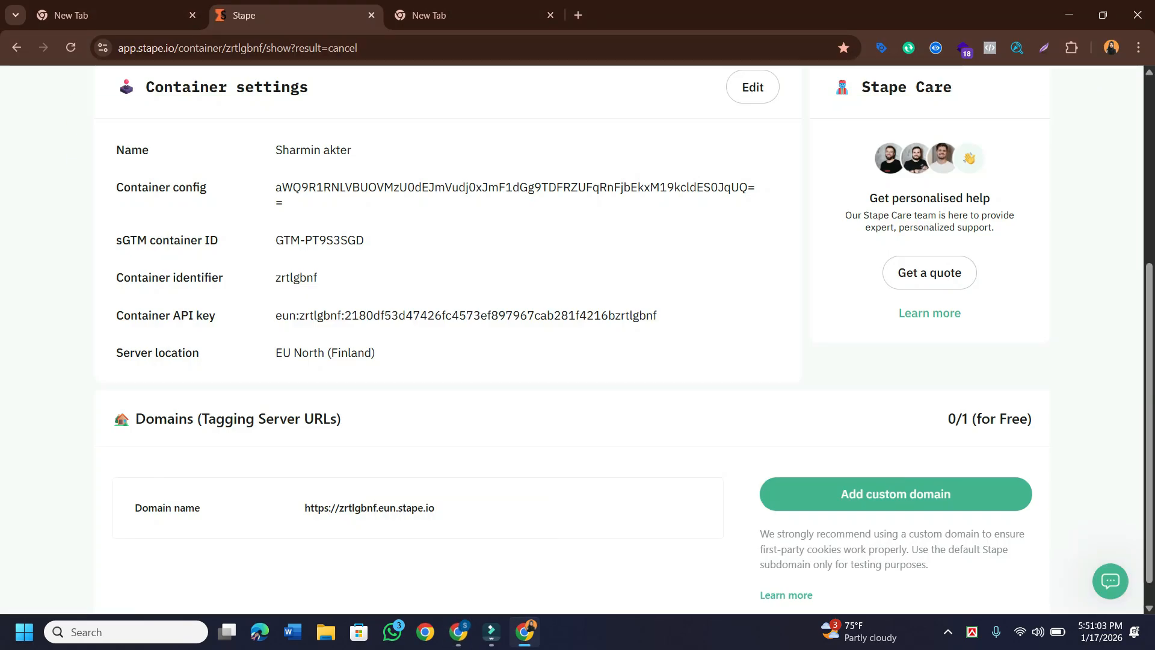
left_click(458, 631)
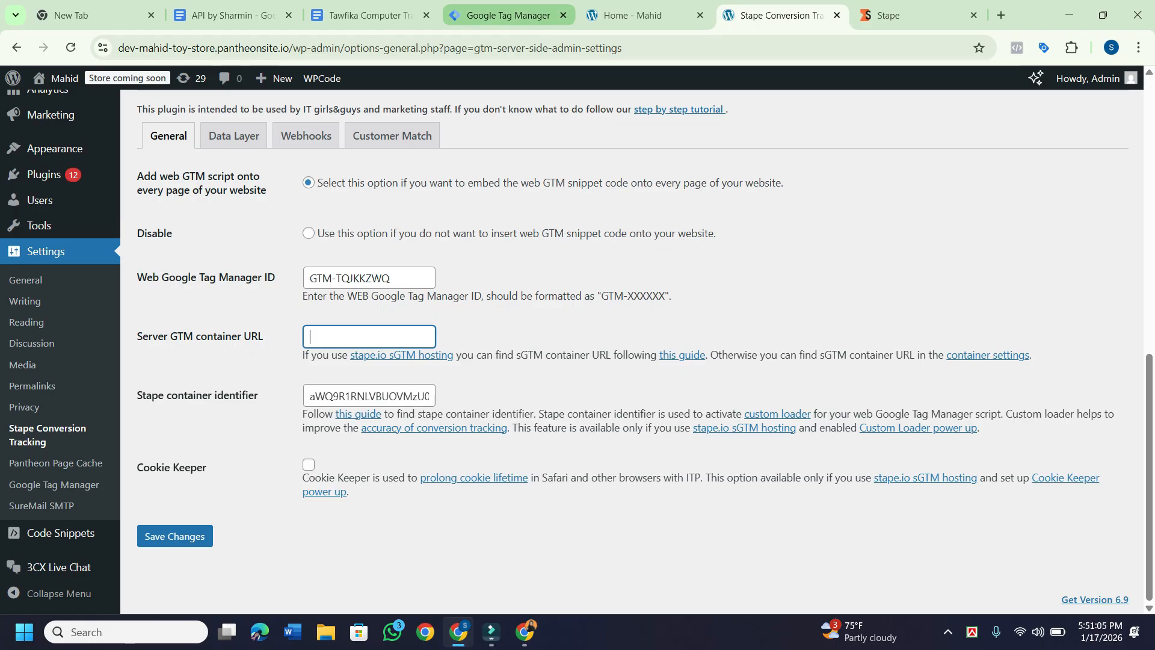
left_click(508, 16)
left_click(824, 186)
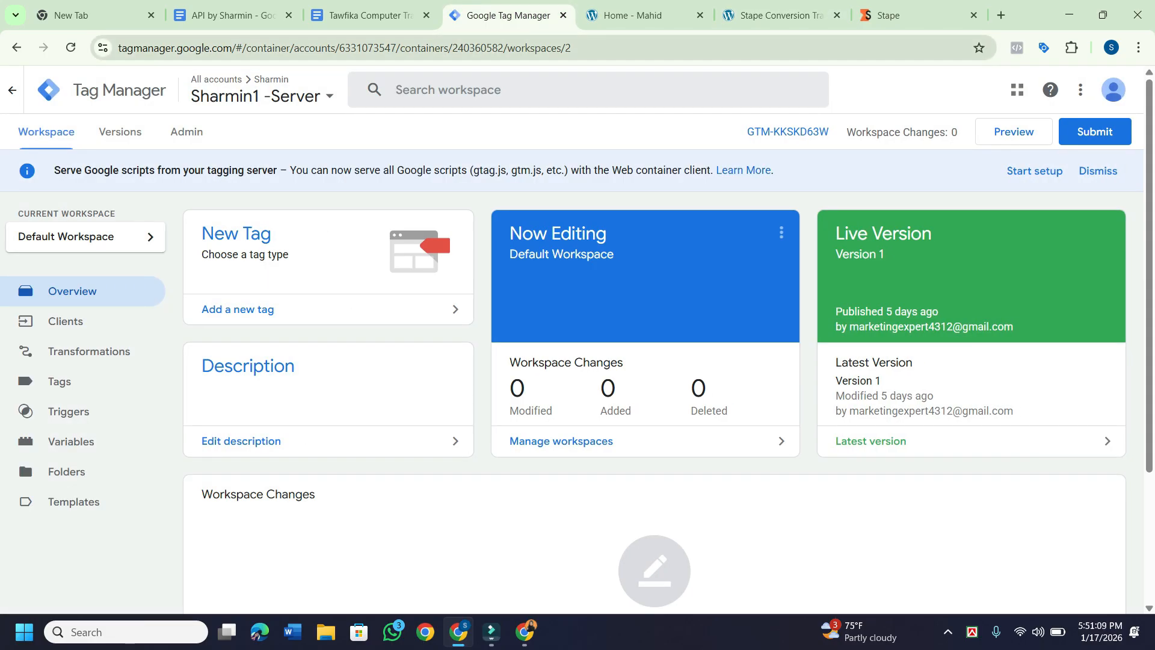
left_click_drag(118, 49, 258, 49)
left_click(337, 170)
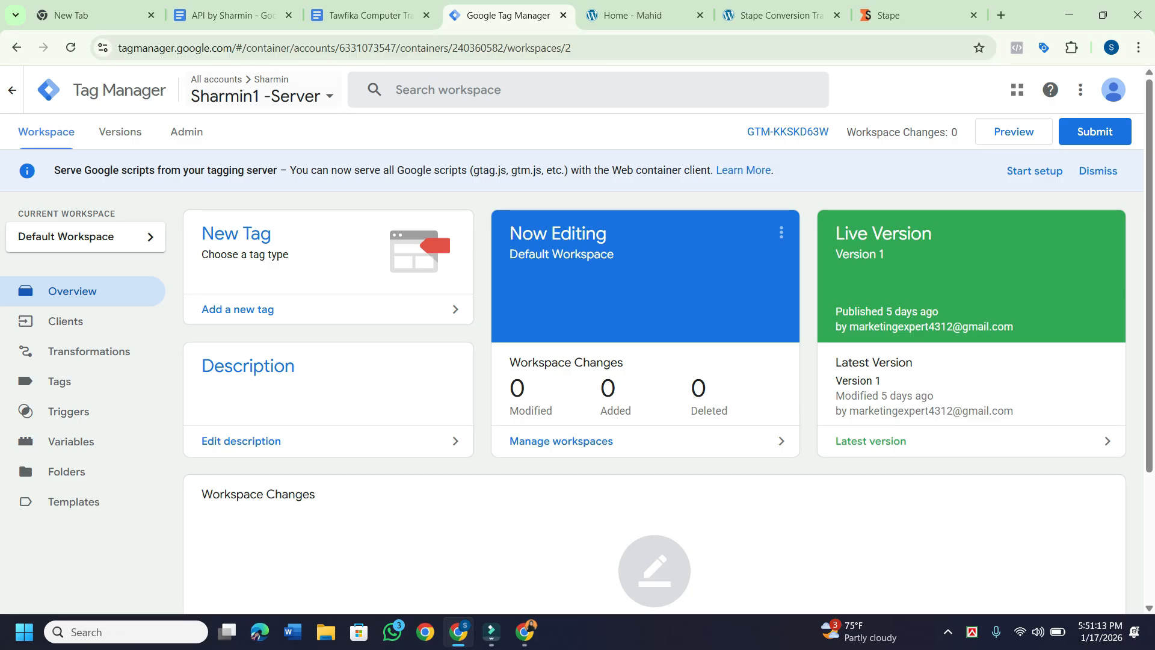
left_click(260, 91)
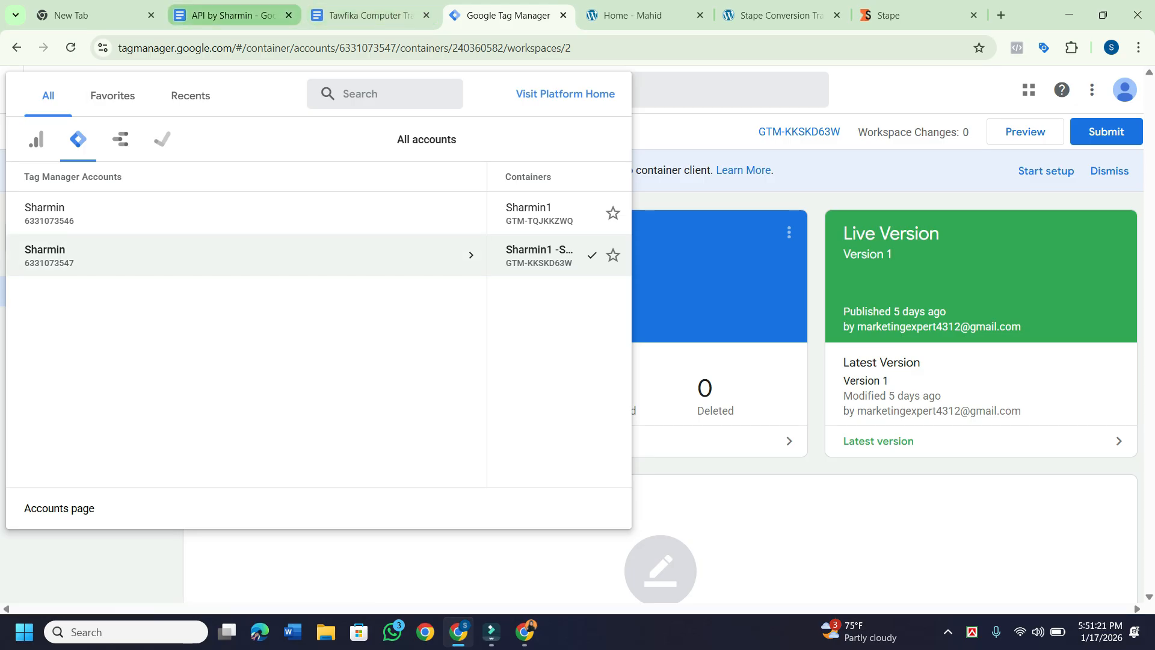
left_click(234, 15)
left_click(508, 15)
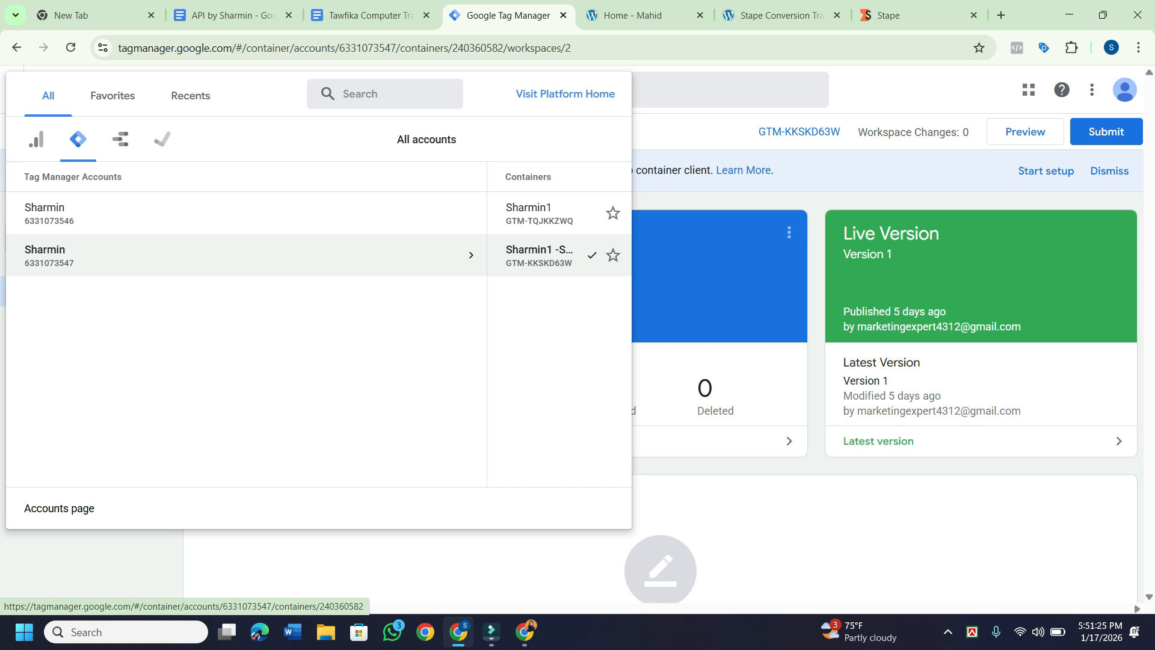
left_click(539, 255)
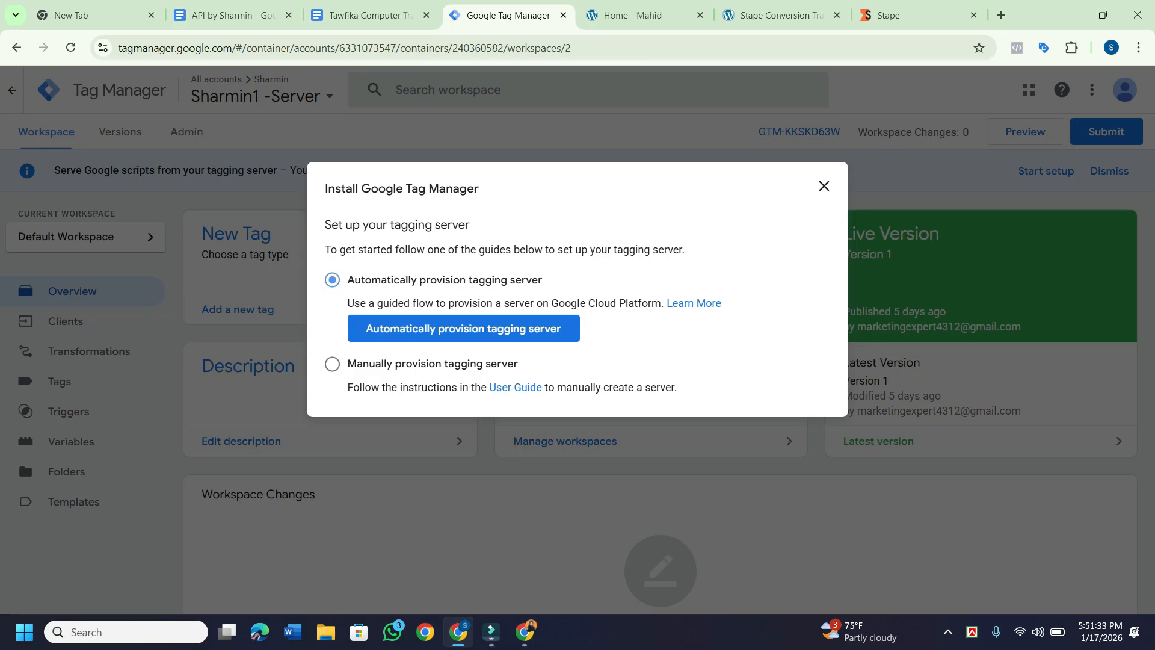
Reopen GTM-KKSKD63W's install dialog to recheck the manually provisioned container config.
key("Escape")
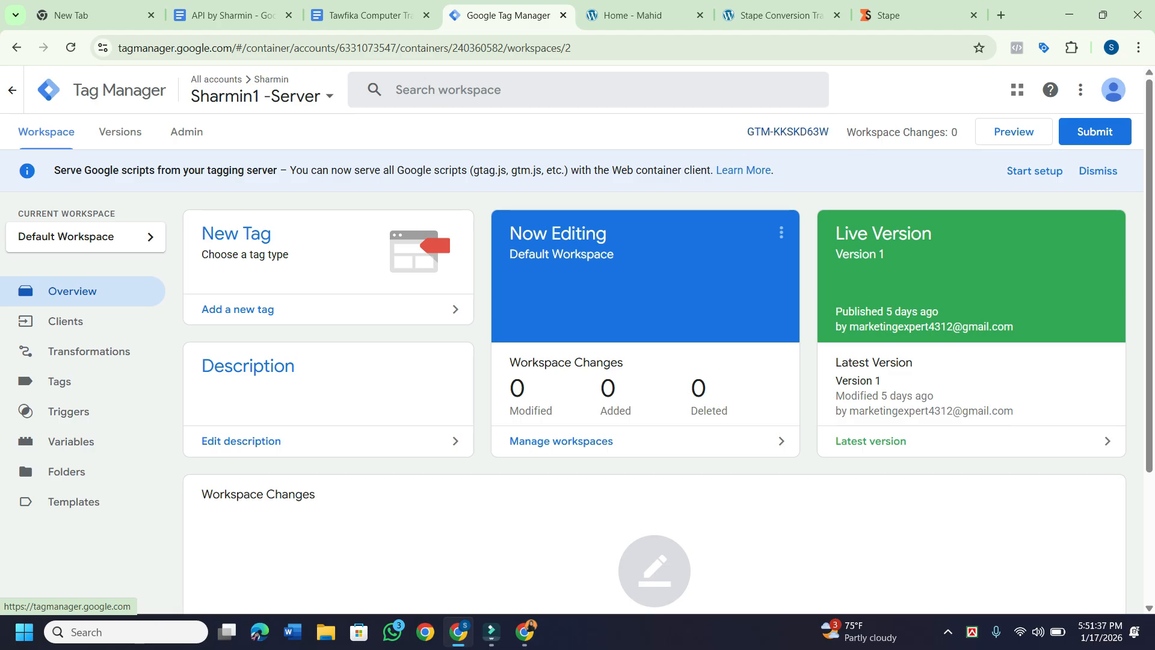
right_click(780, 133)
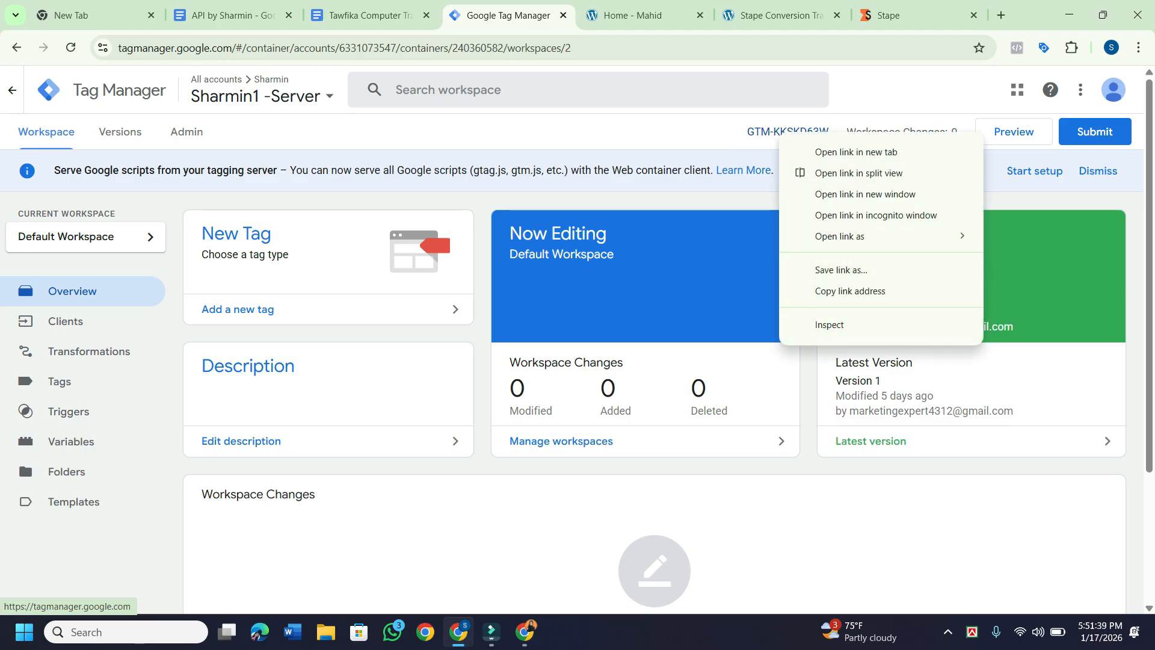
key("Escape")
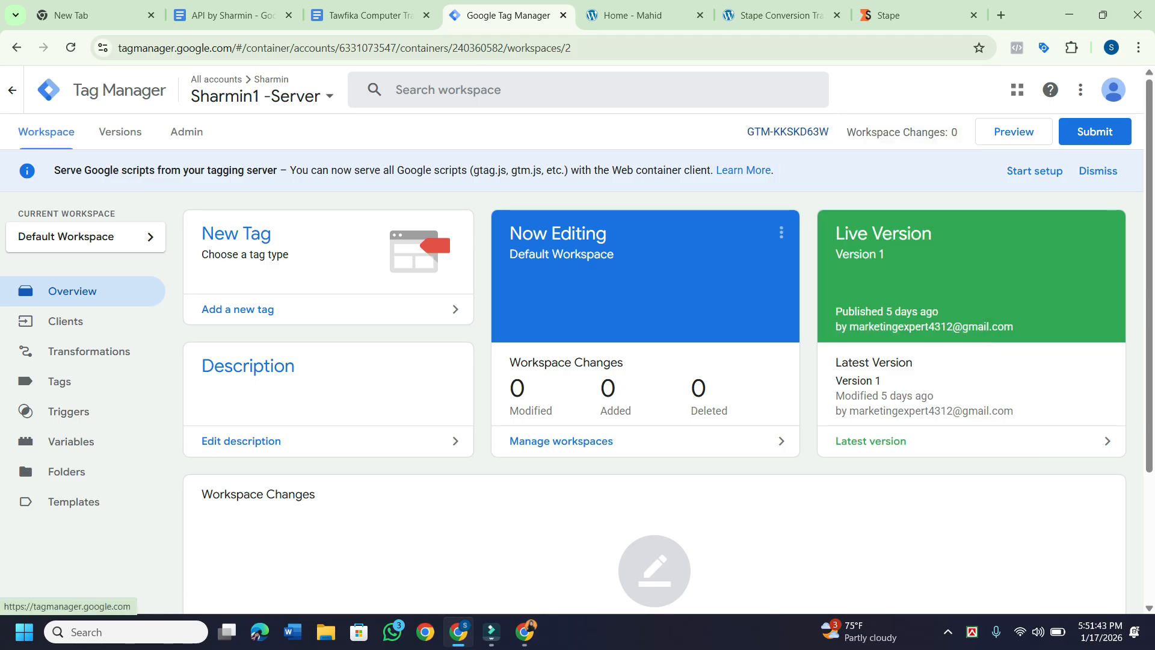
left_click(780, 132)
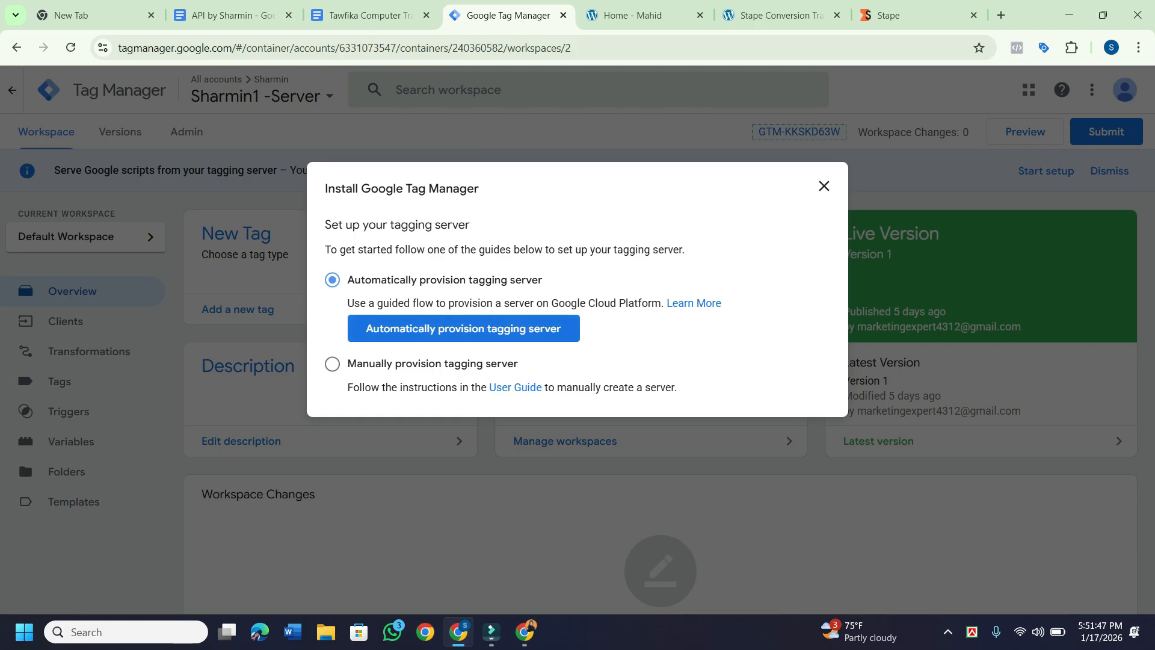
left_click(332, 363)
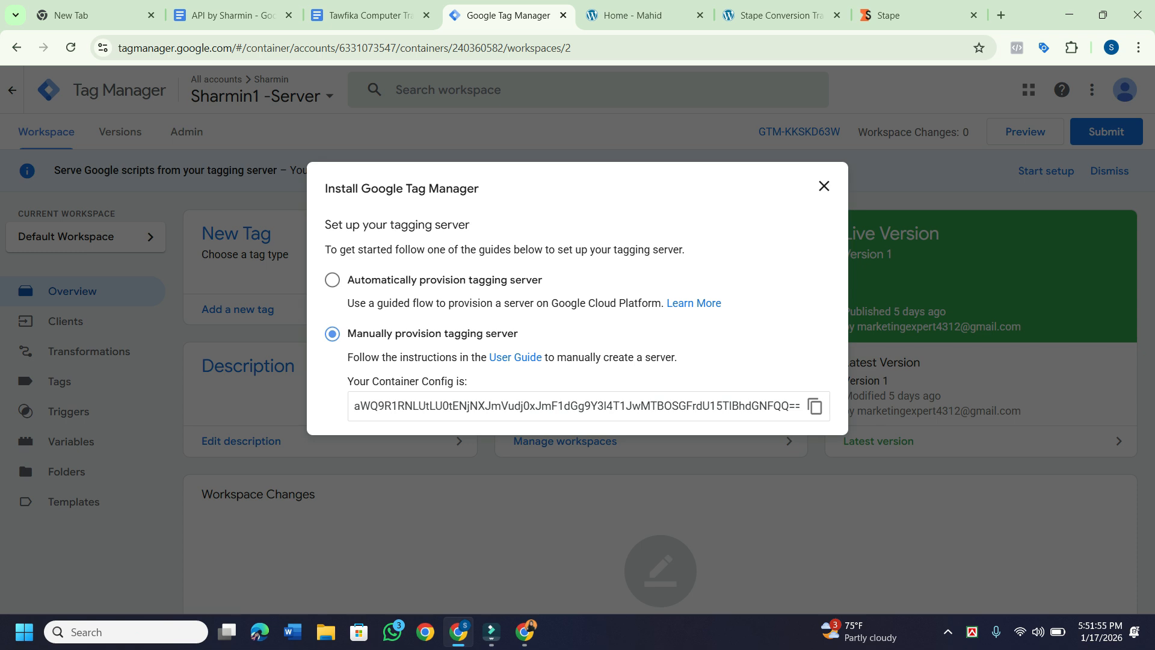
key("Escape")
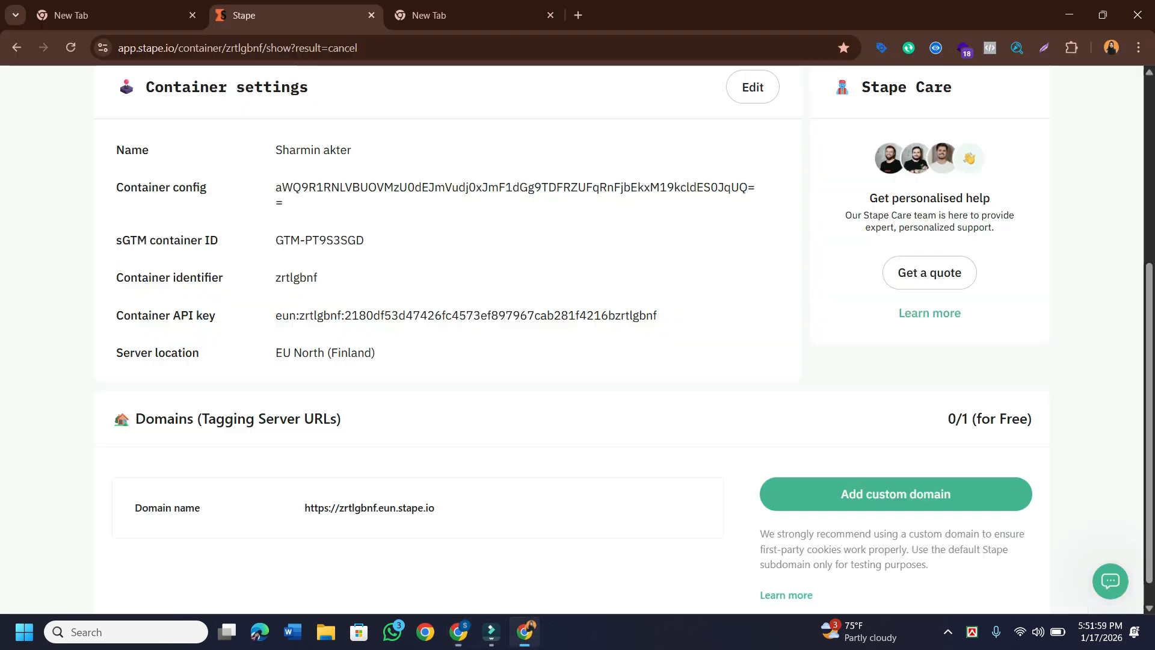
left_click(525, 632)
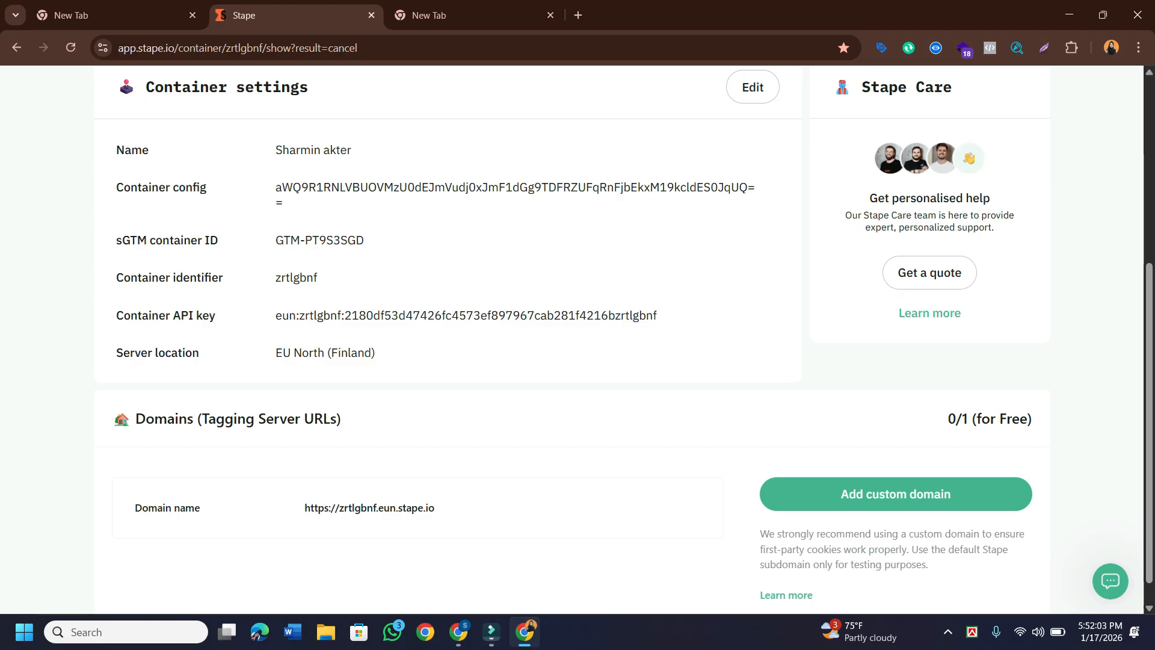
scroll(421, 494, "down", 1)
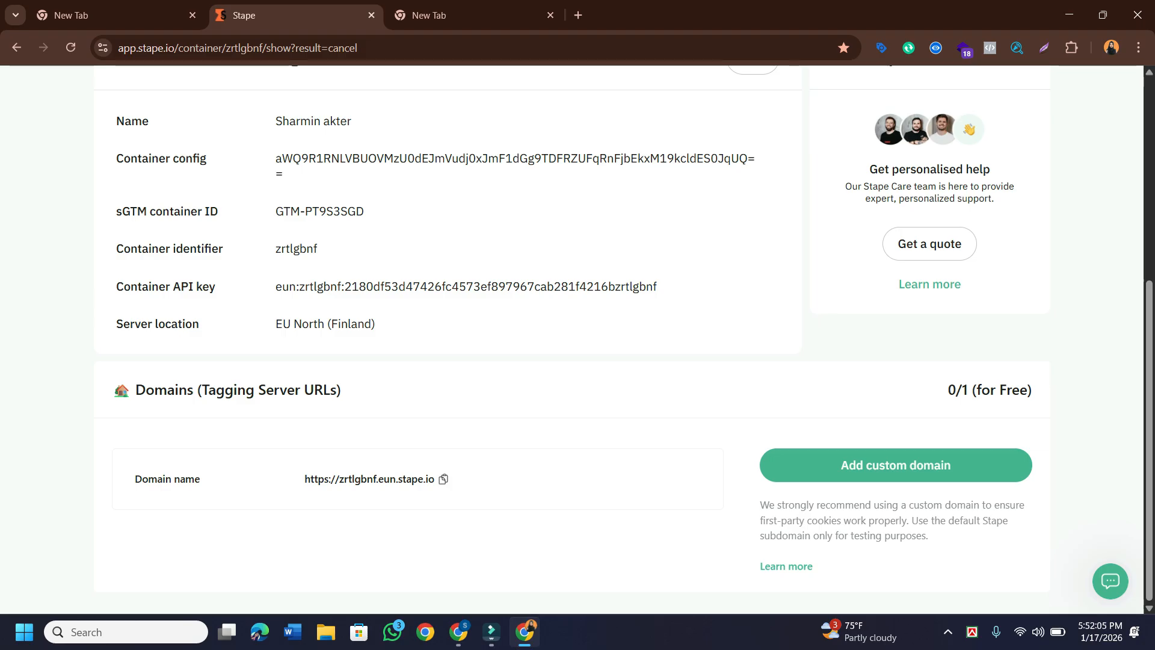
left_click(443, 479)
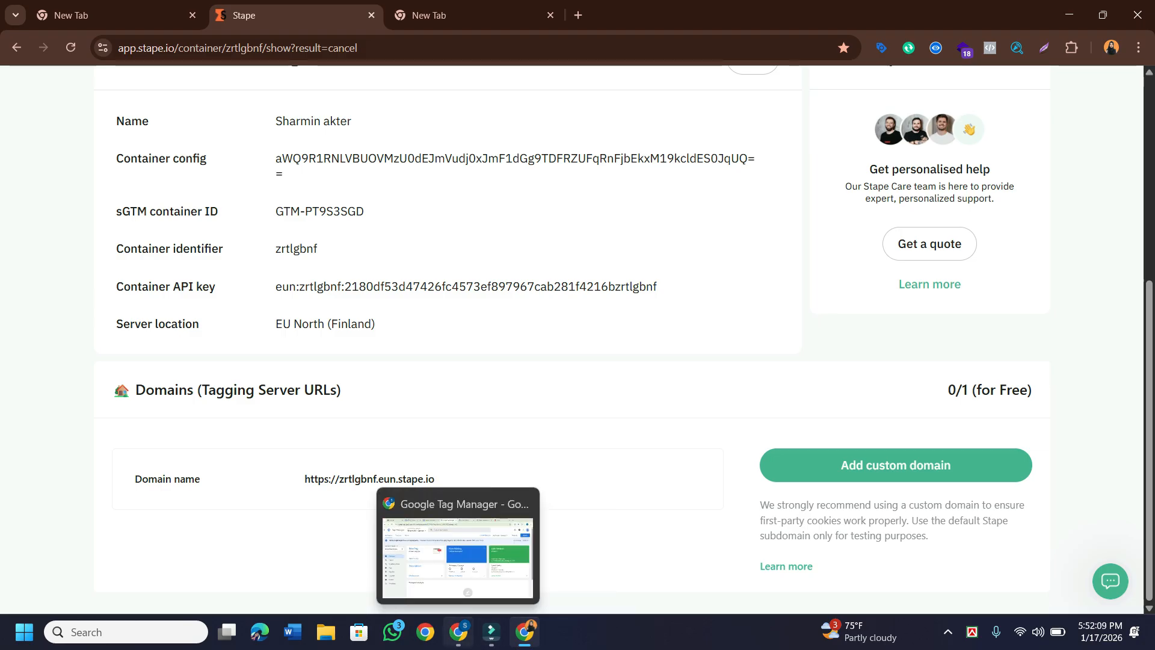
left_click(458, 631)
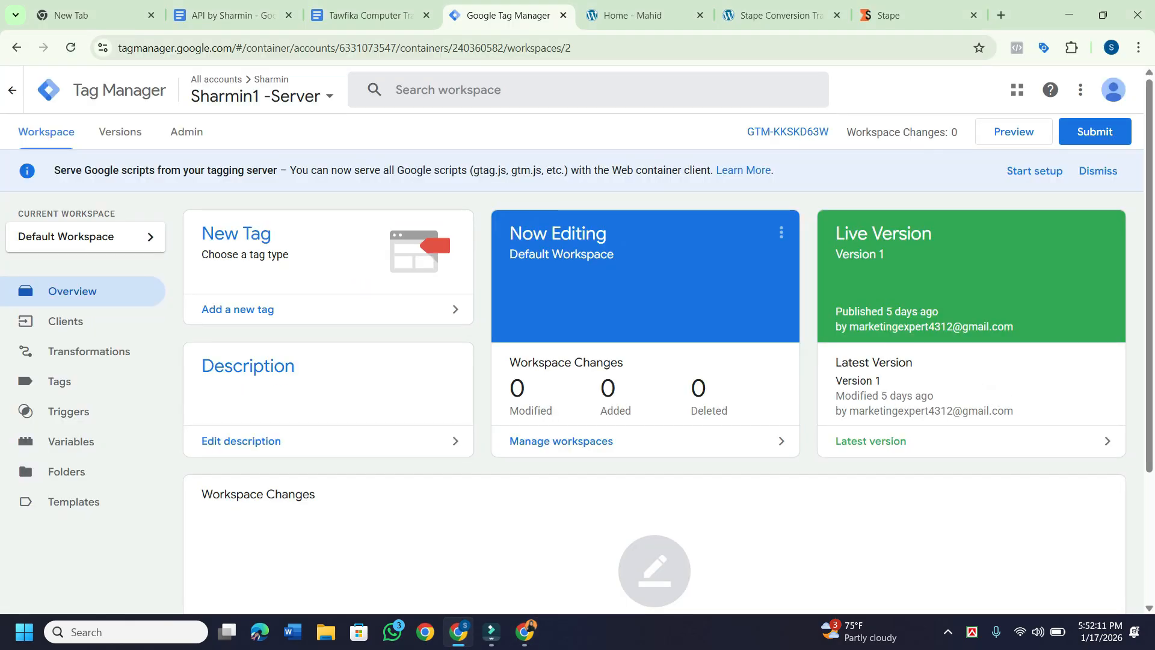
left_click(776, 15)
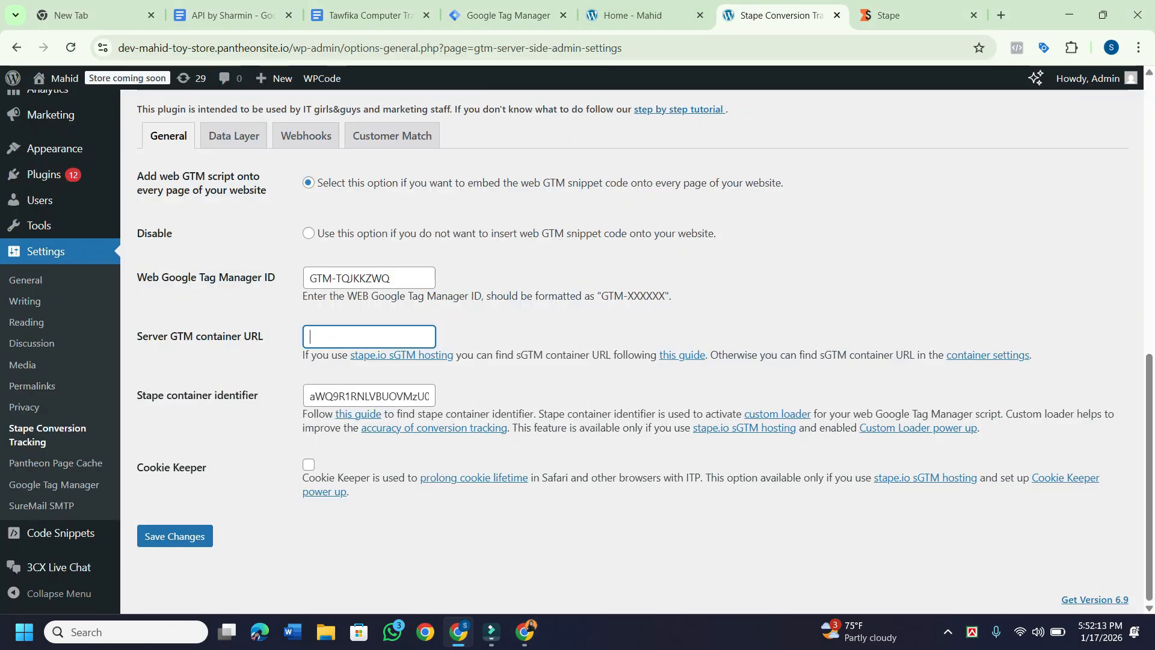
key("super+v")
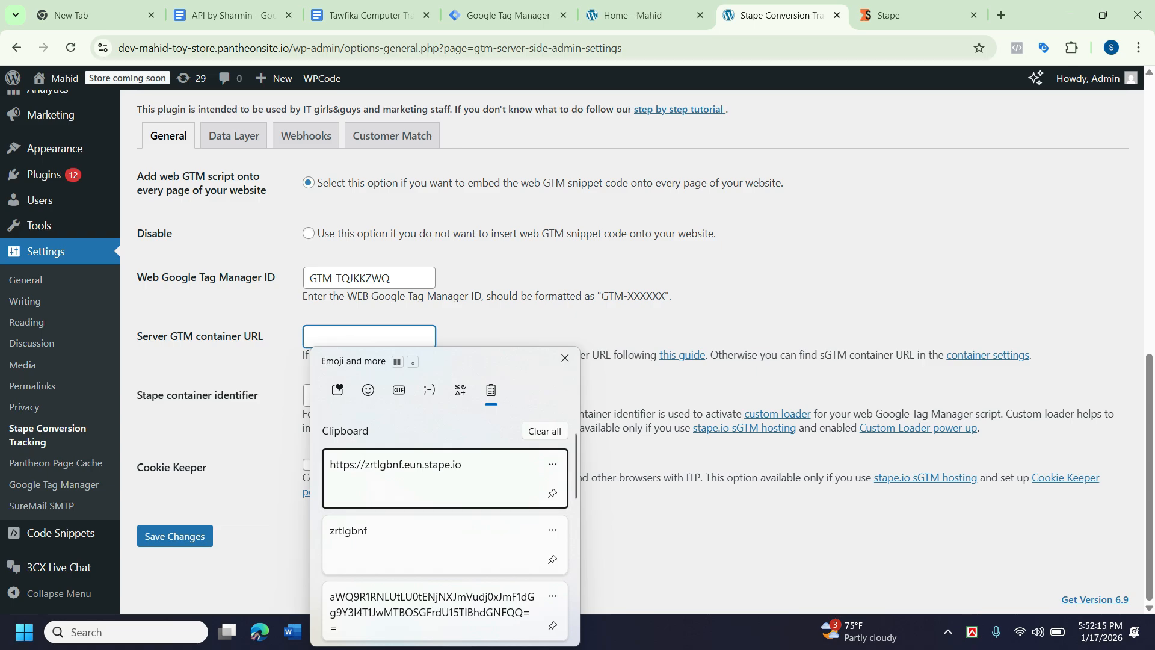
key("Return")
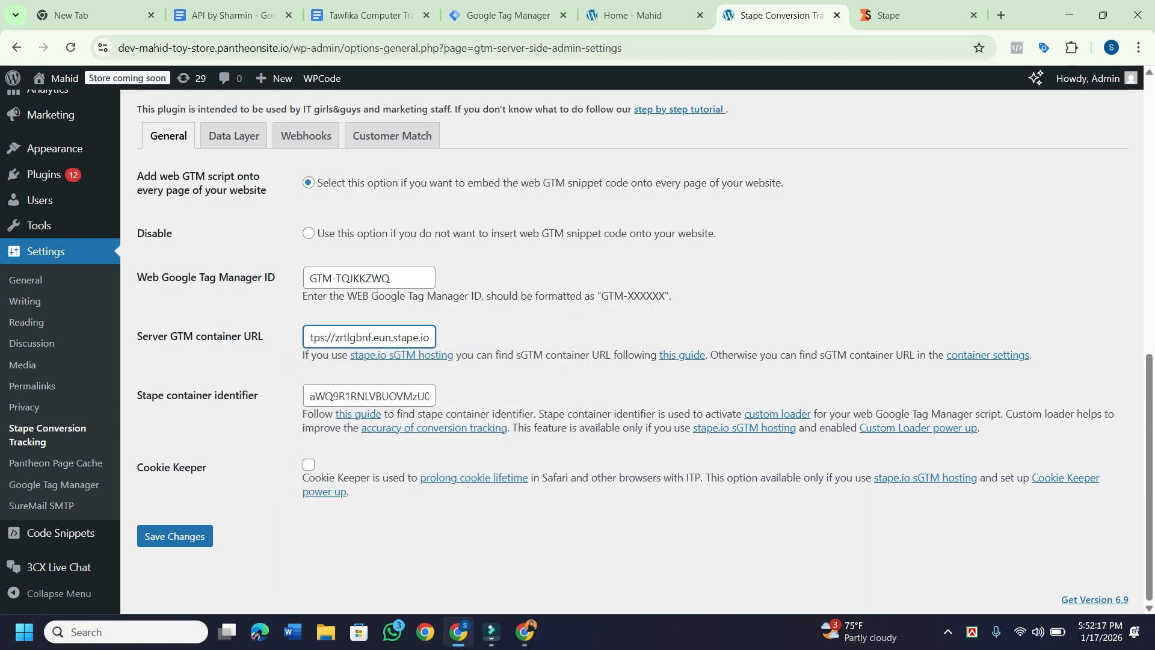
left_click_drag(335, 337, 309, 337)
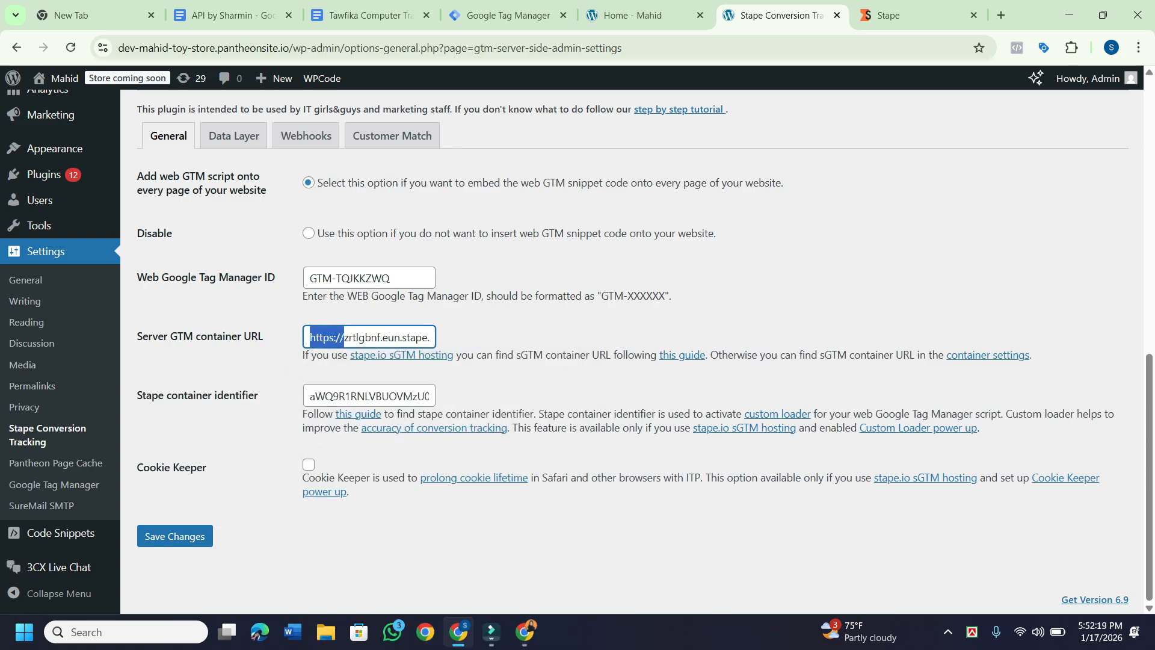
key("BackSpace")
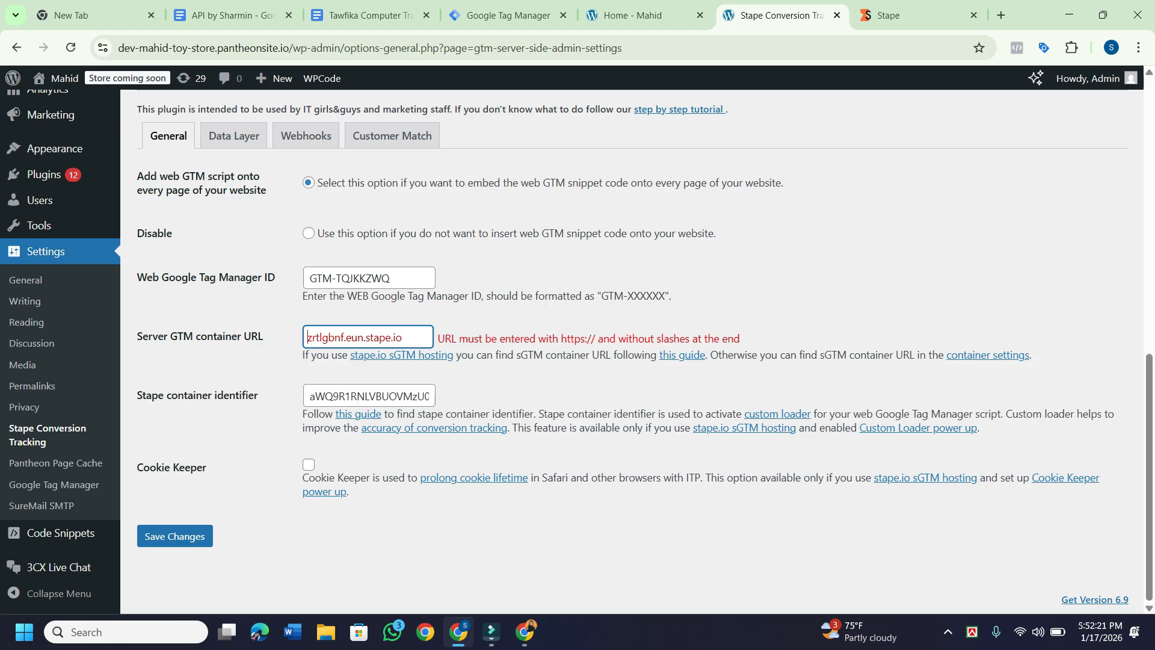
key("super")
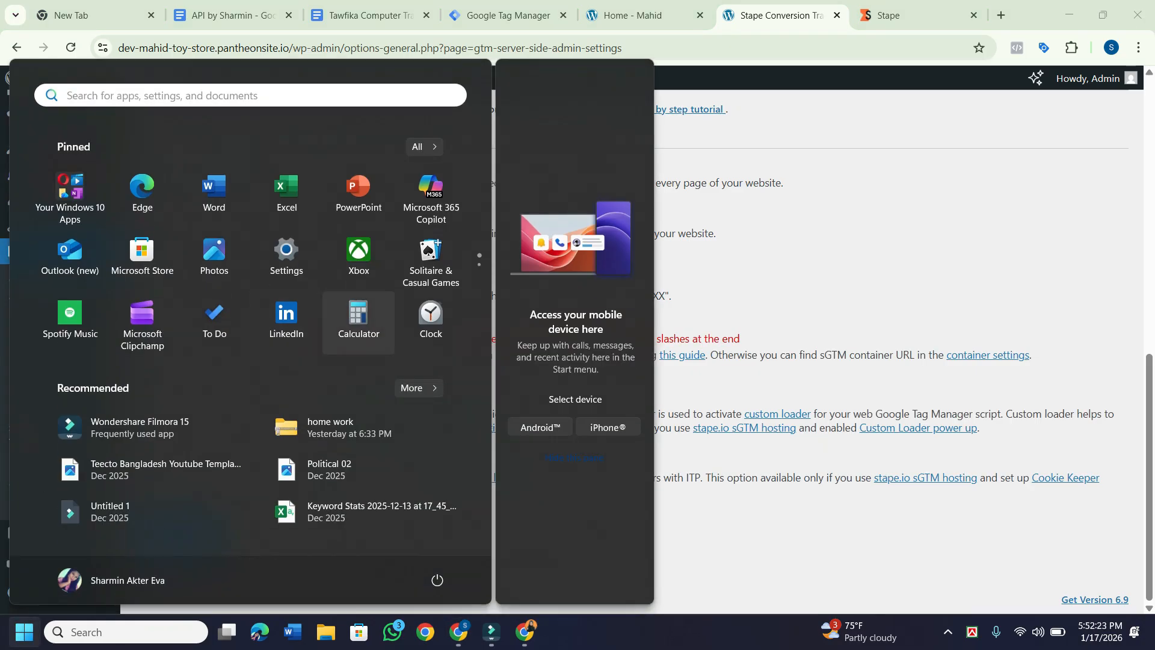
key("super")
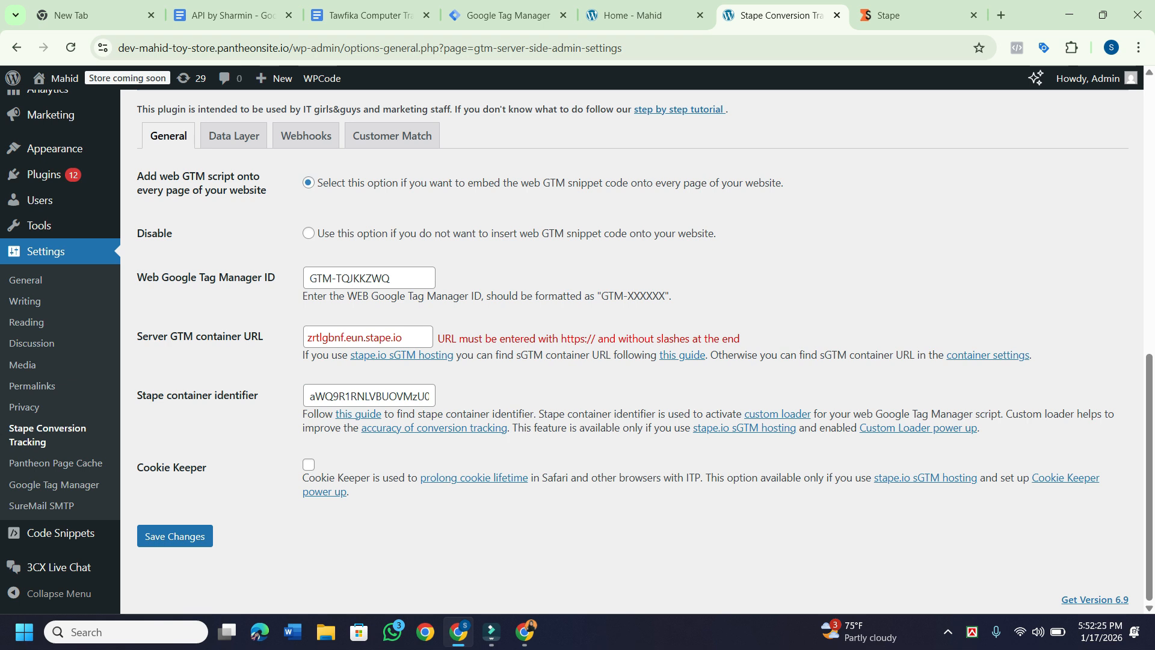
key("ctrl+a")
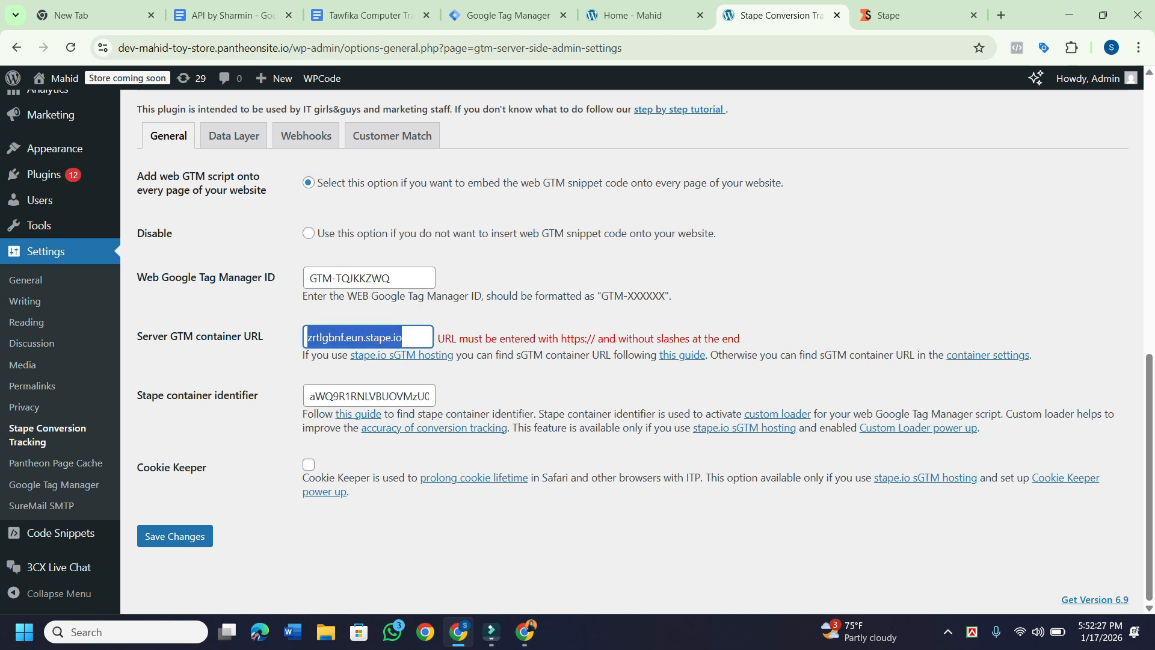
key("BackSpace")
key("super+v")
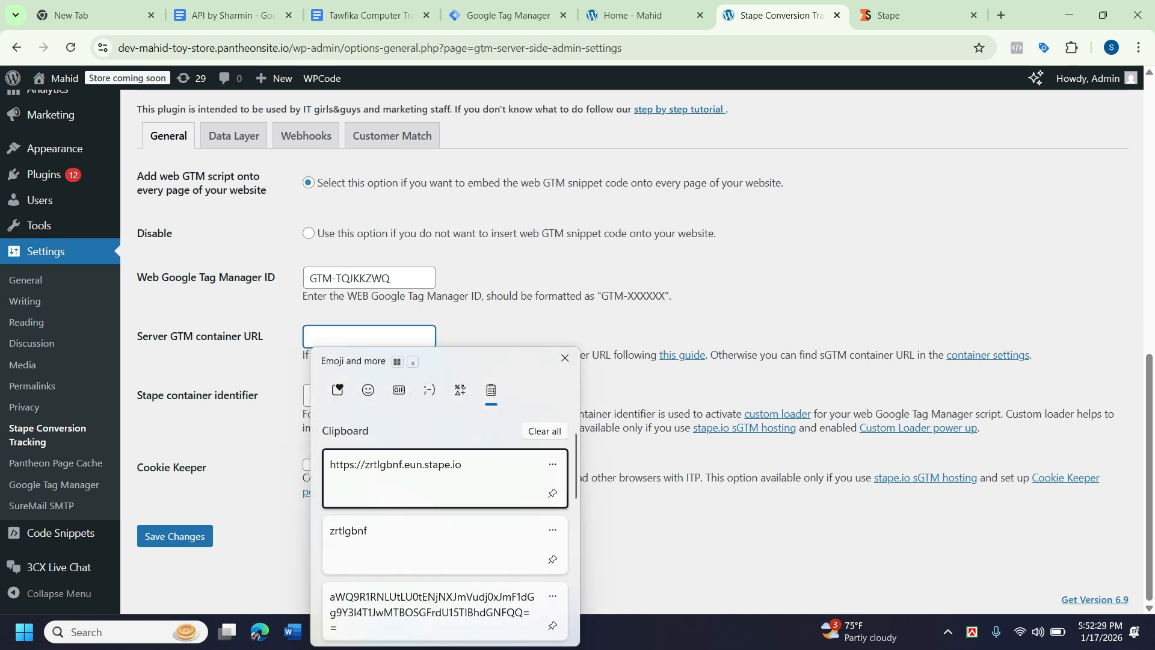
key("Return")
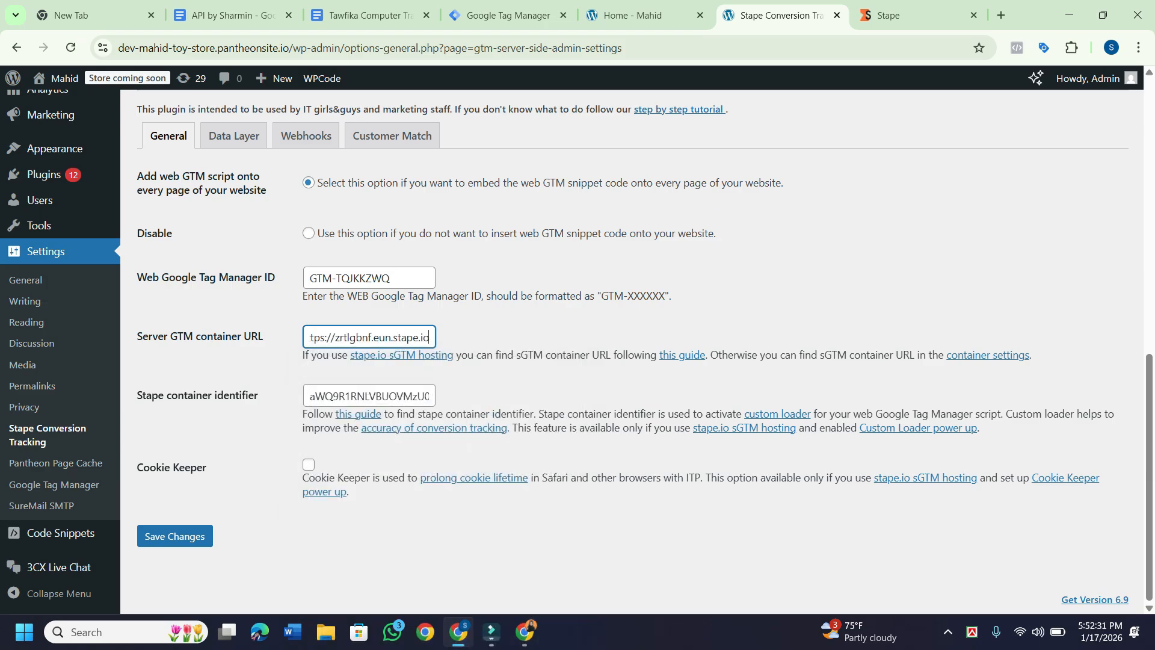
Enable Cookie Keeper and save the Stape Conversion Tracking settings until 'Settings saved.' appears.
left_click(308, 464)
scroll(312, 466, "up", 5)
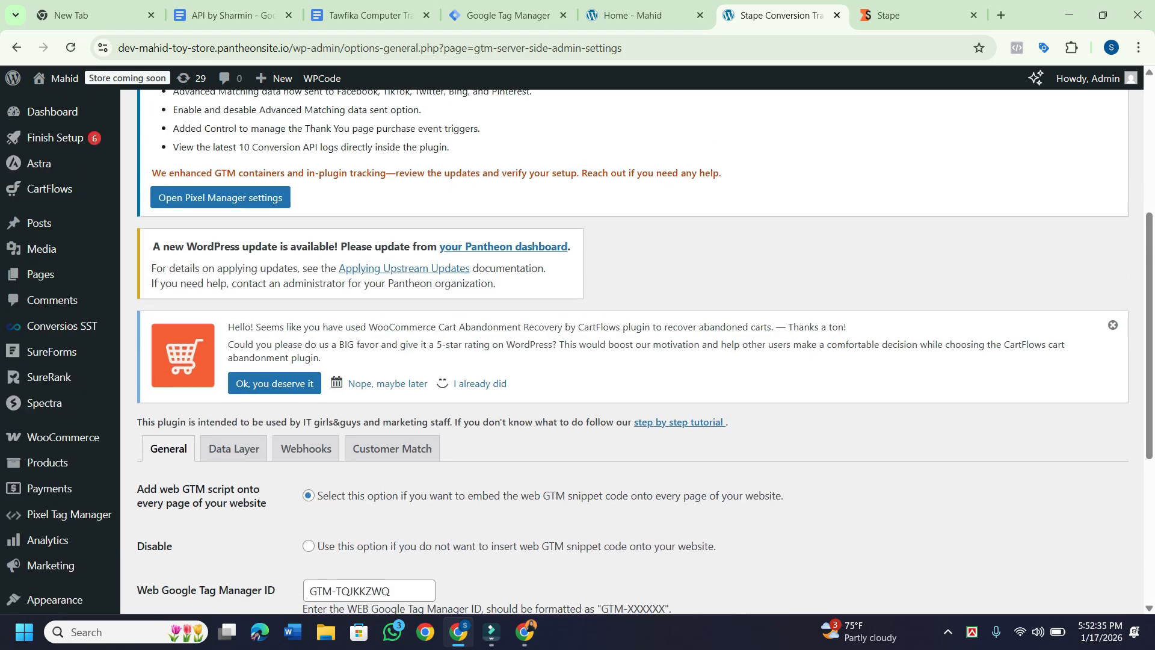
scroll(313, 466, "down", 5)
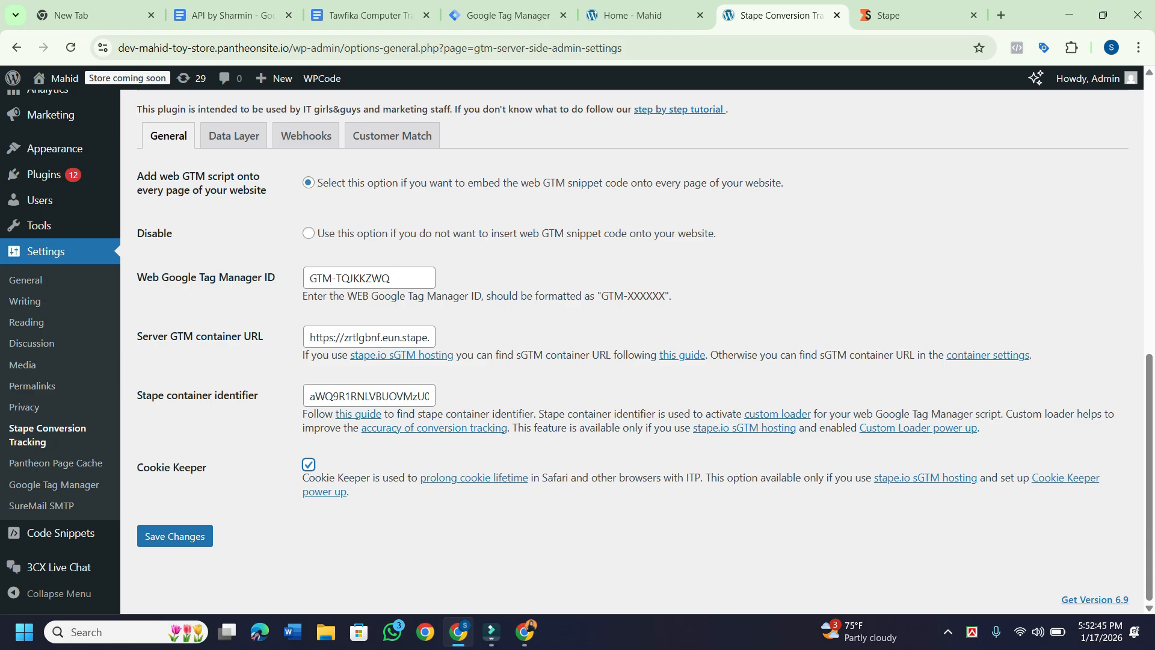
left_click_drag(183, 336, 213, 335)
left_click(212, 337)
left_click(175, 536)
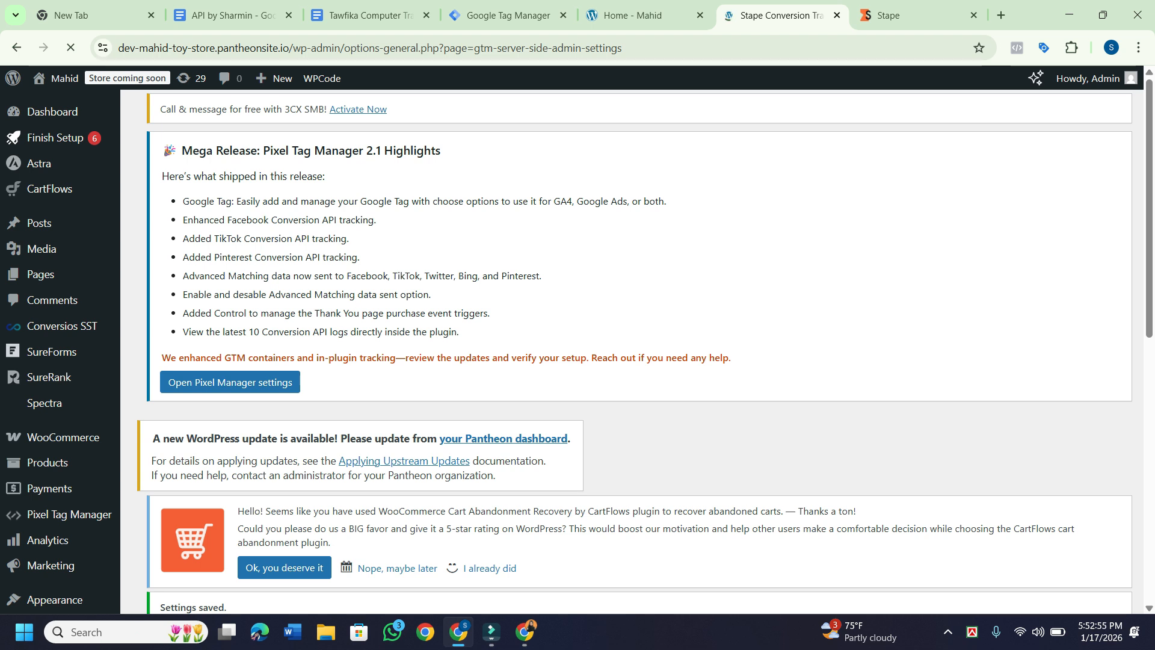
scroll(577, 336, "down", 5)
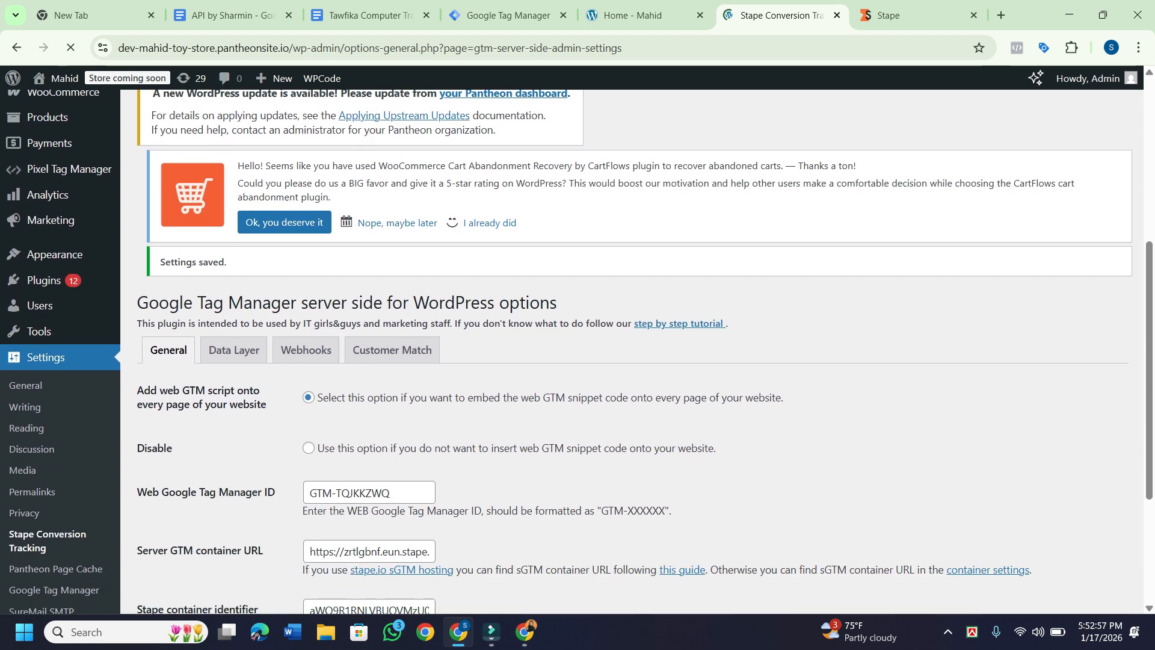
scroll(577, 337, "down", 3)
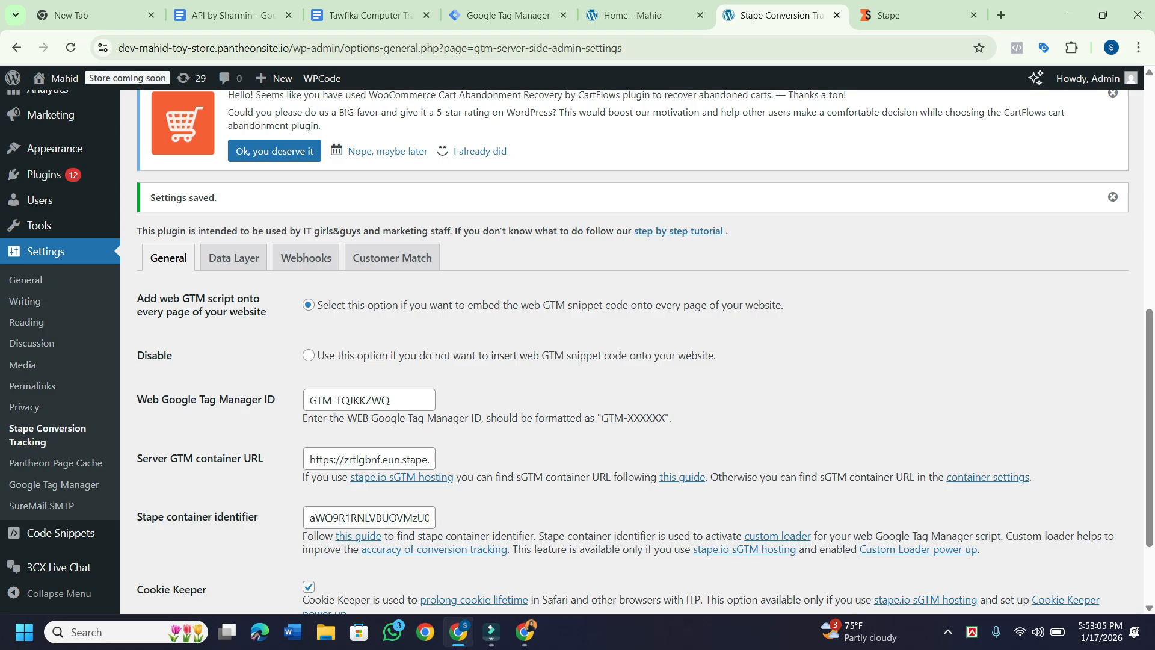
scroll(645, 347, "down", 1)
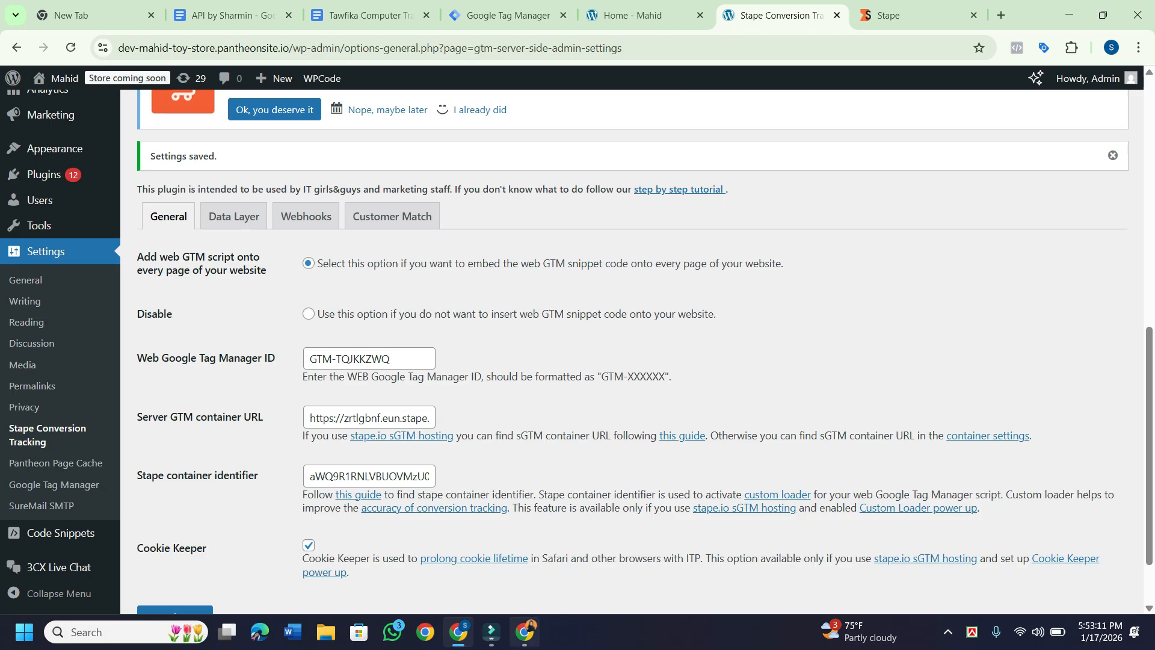
Review the tagging server URL under Domains on the Stape container page.
left_click(524, 632)
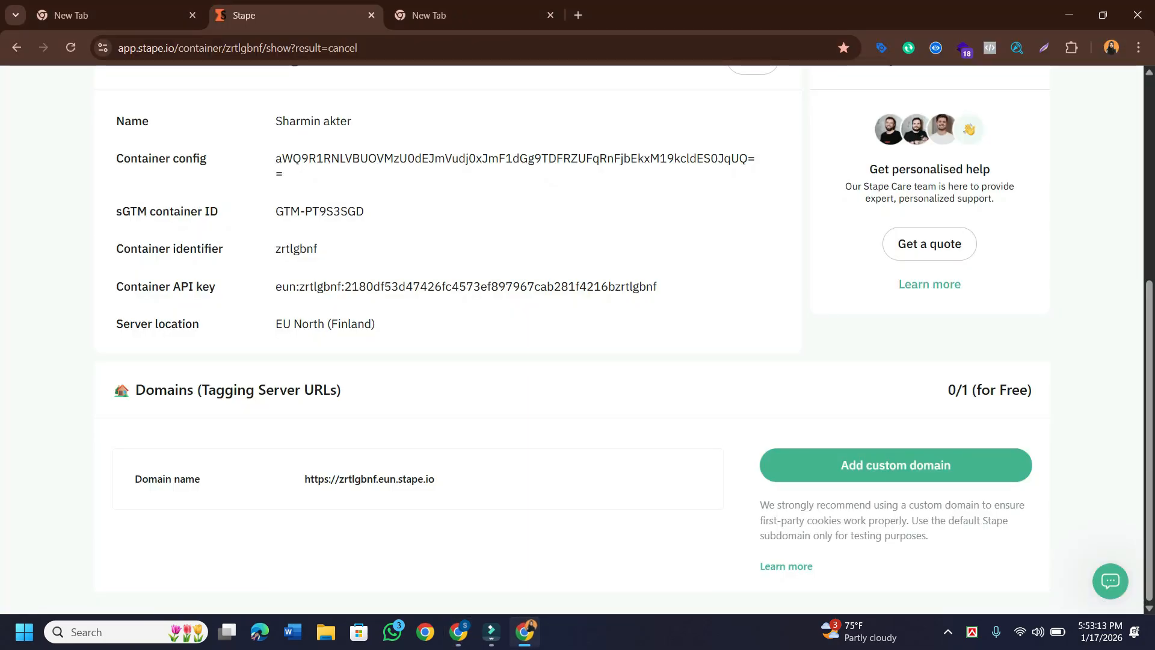
scroll(577, 332, "up", 1)
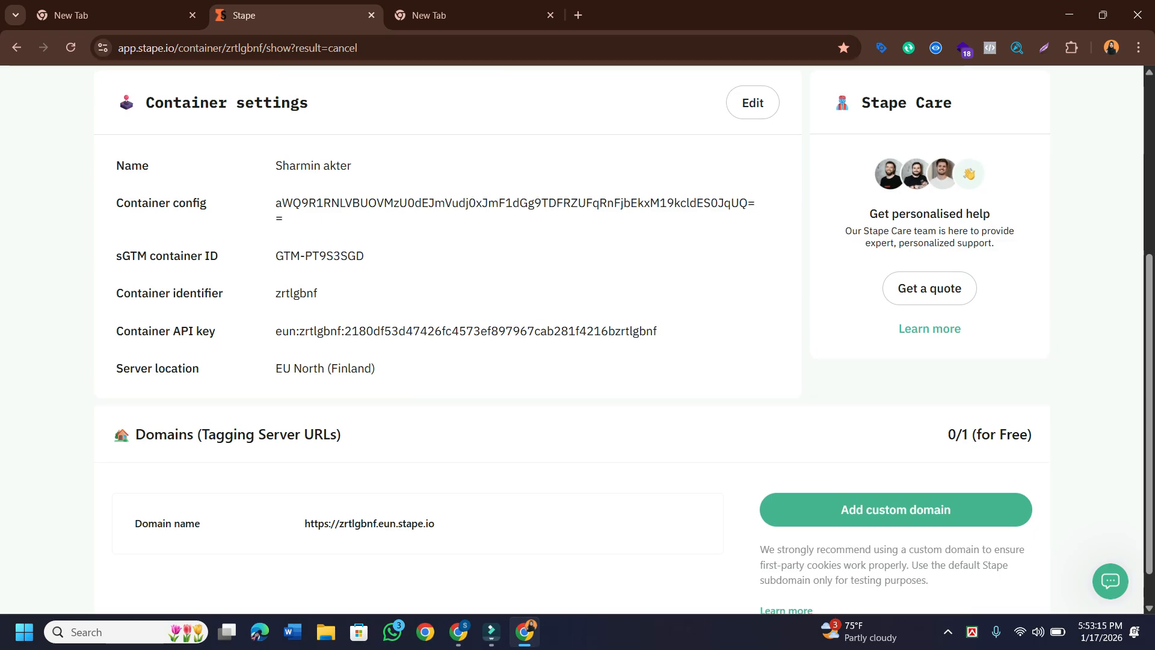
scroll(578, 332, "down", 1)
scroll(577, 332, "up", 3)
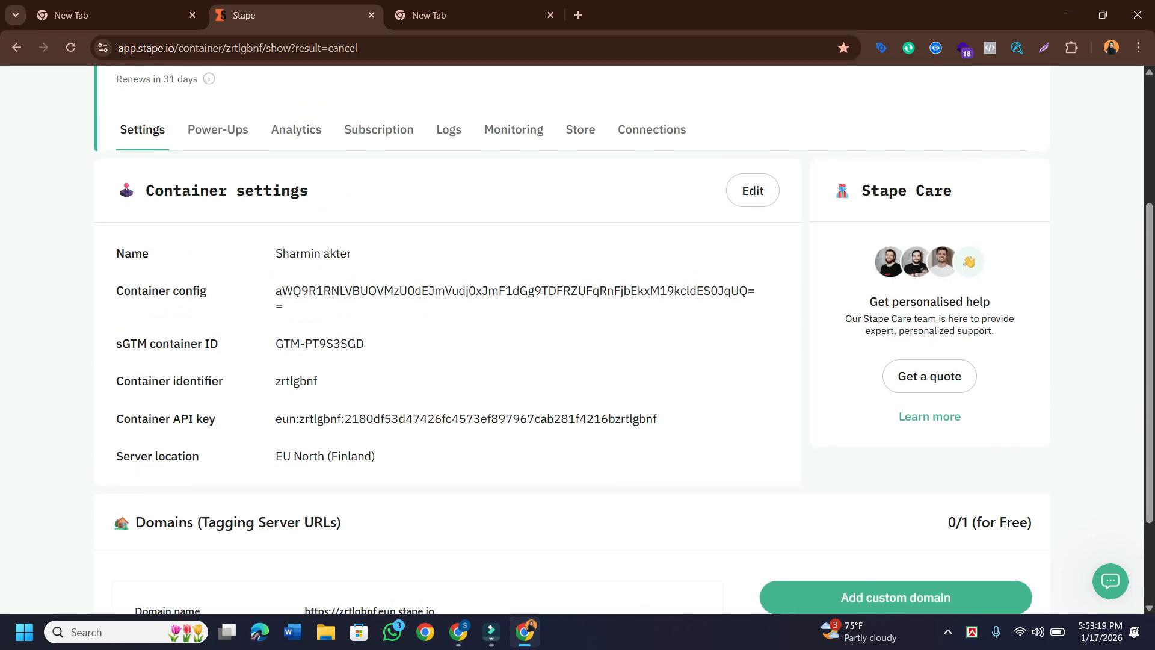
scroll(578, 332, "up", 5)
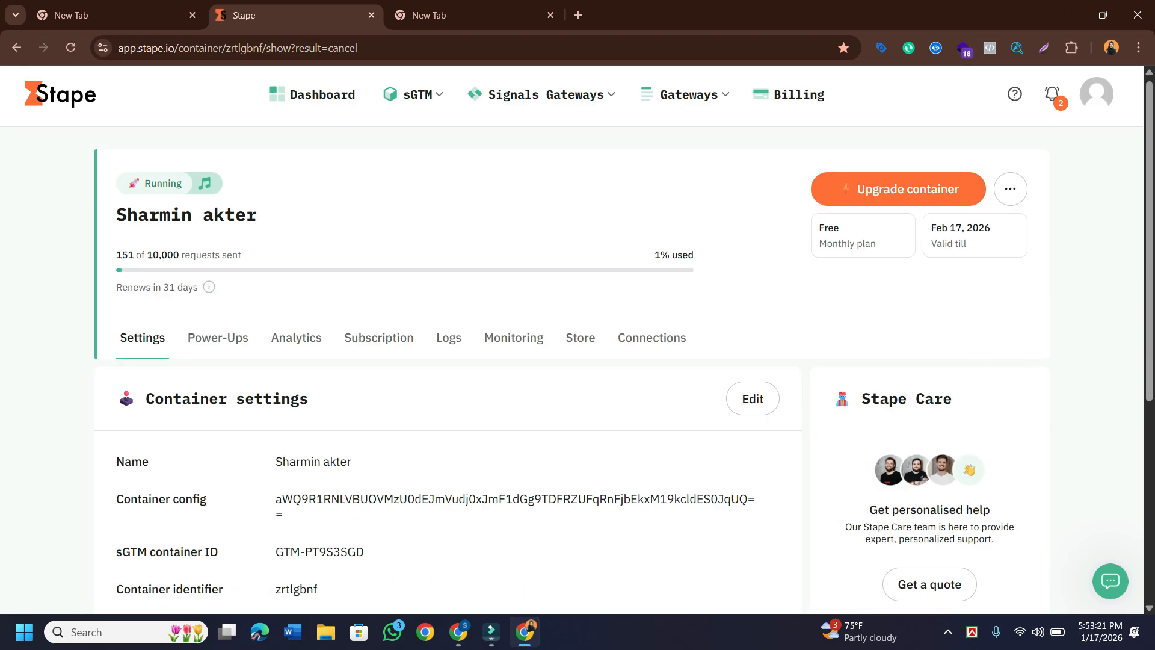
scroll(577, 332, "down", 8)
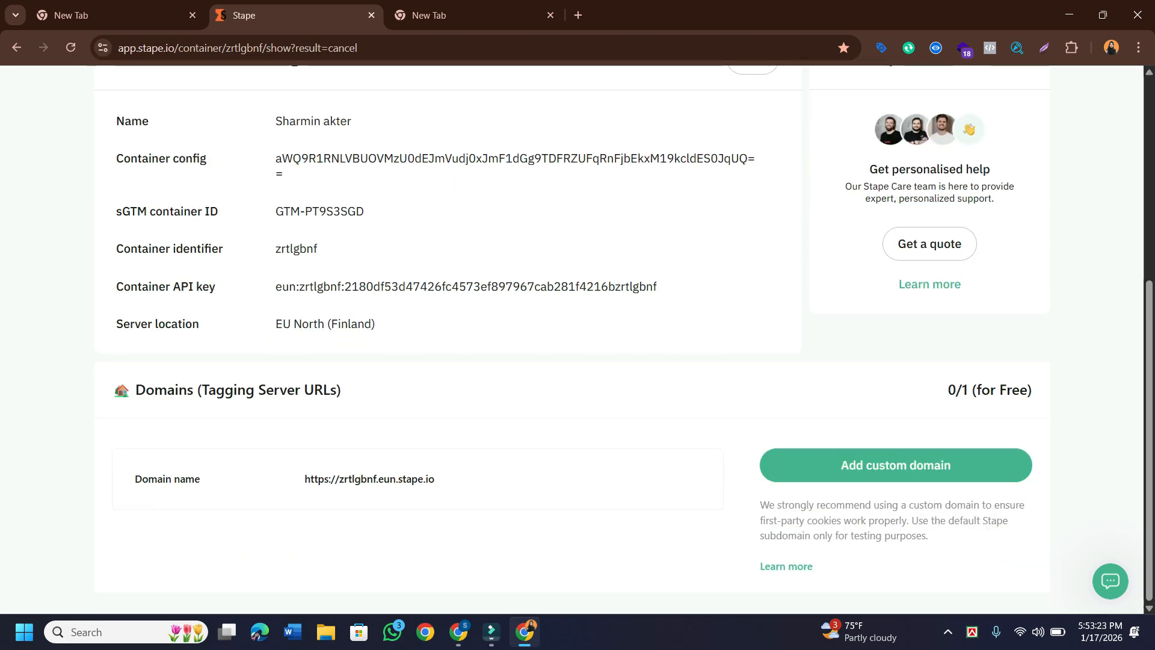
Save the WordPress Stape Conversion Tracking settings again.
left_click(459, 632)
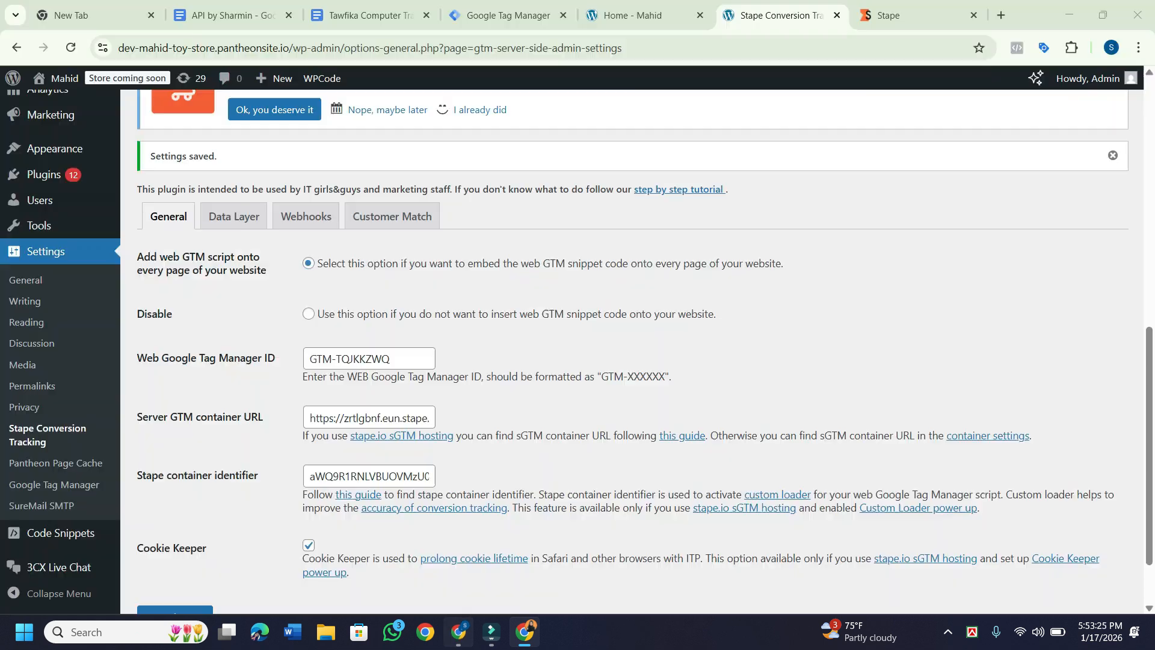
scroll(645, 351, "down", 2)
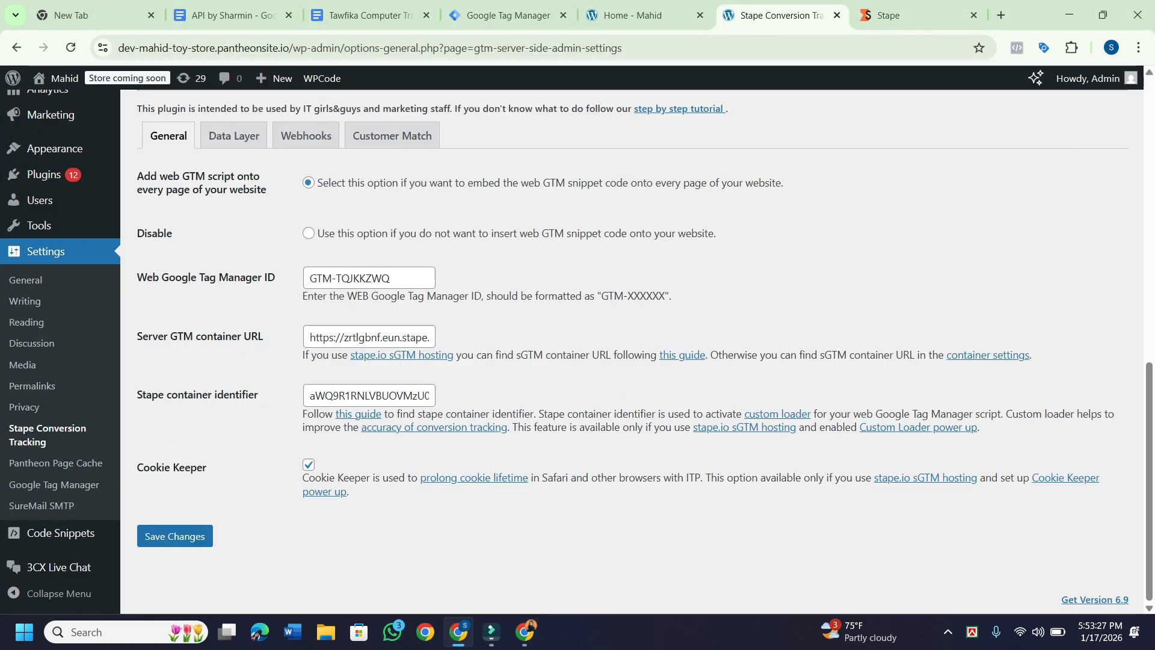
left_click(175, 535)
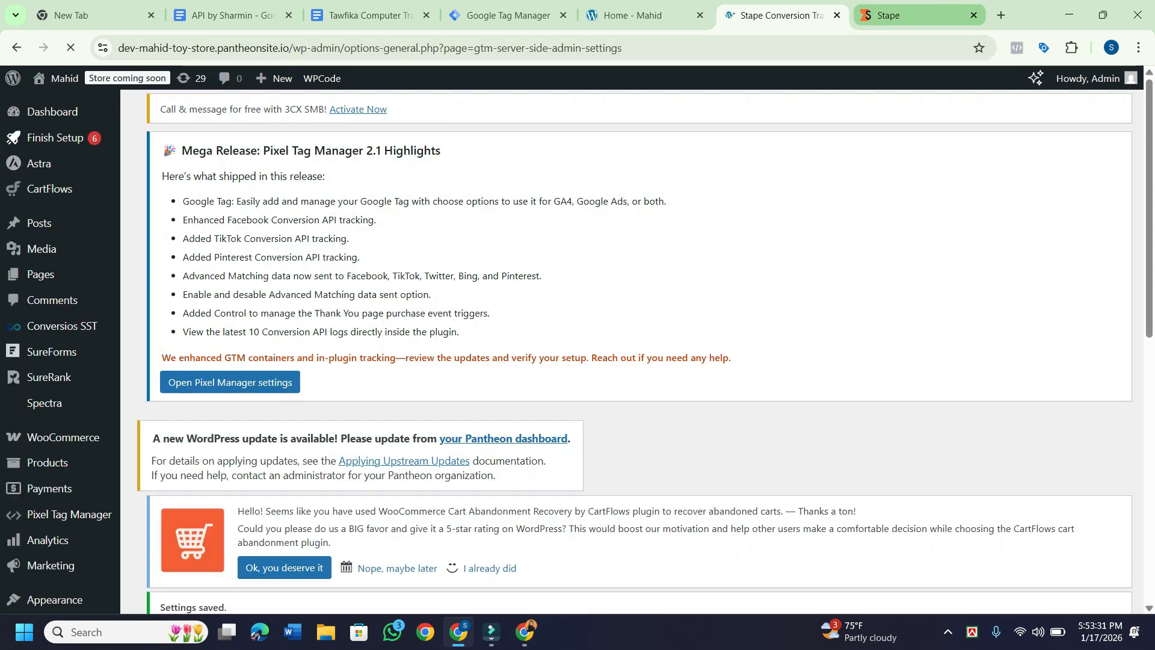
Look over the Stape dashboard, then bring up the store's live home page.
left_click(903, 15)
scroll(571, 337, "down", 15)
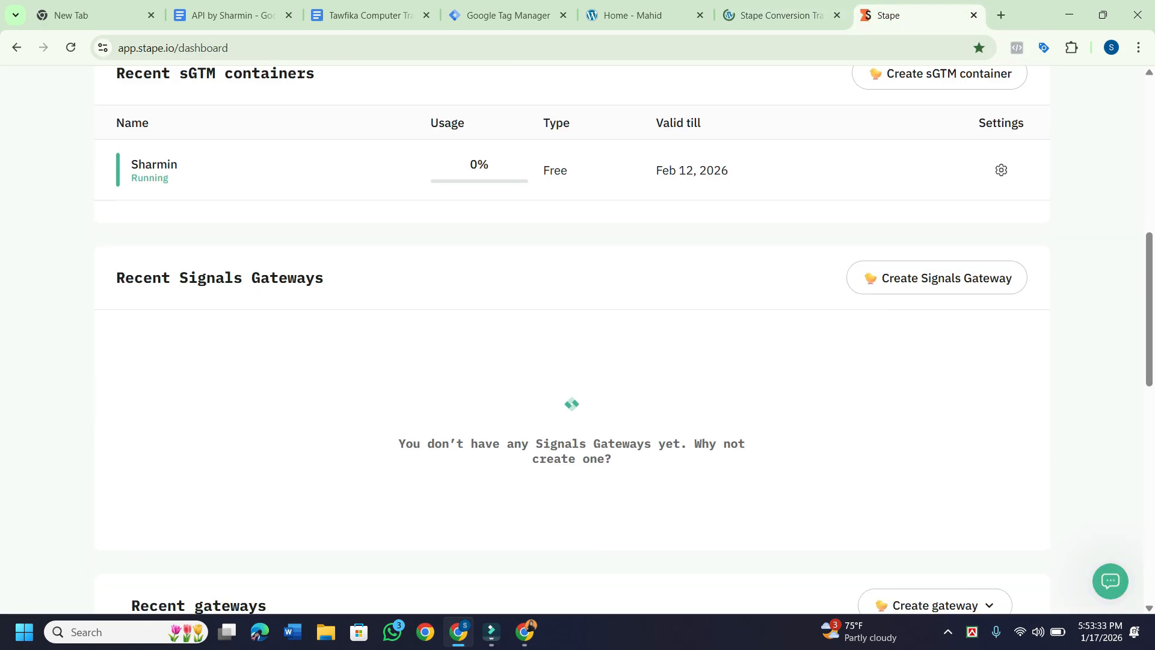
scroll(571, 337, "up", 15)
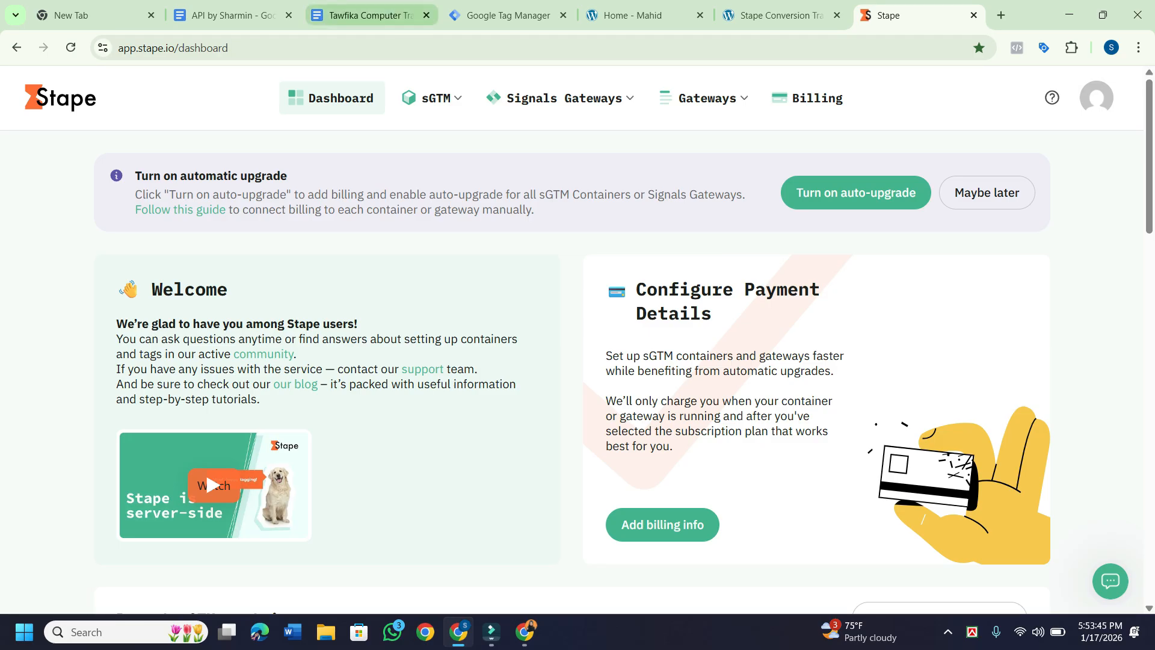
left_click(637, 15)
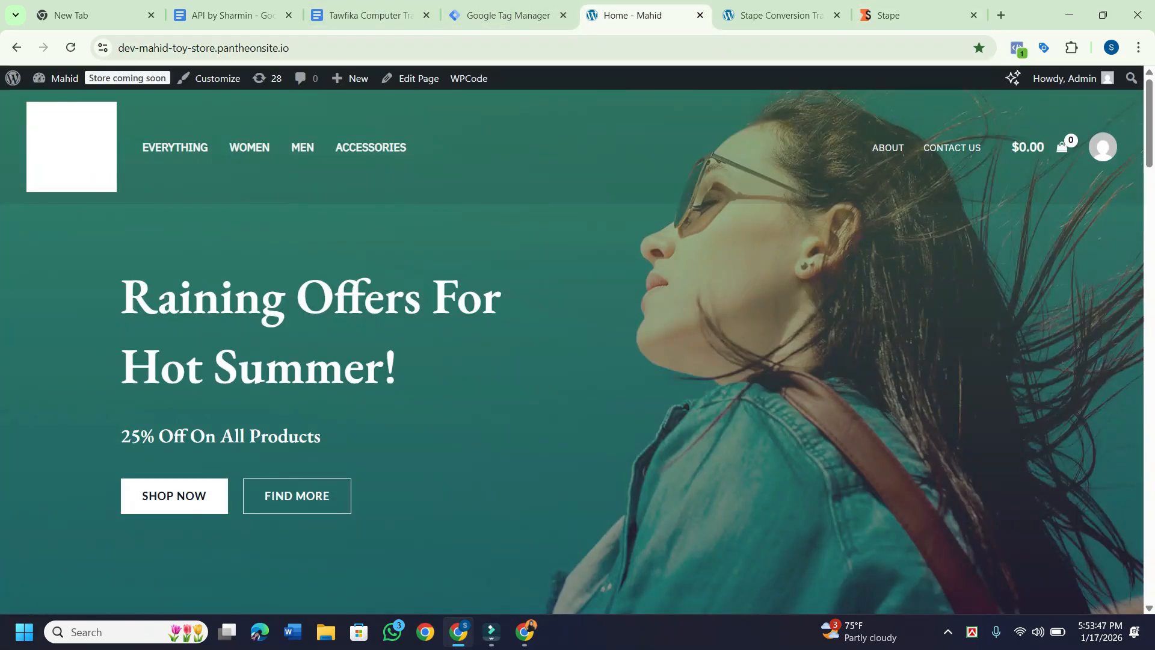
Return to the Stape Conversion Tracking settings and load its Data Layer tab.
left_click(776, 15)
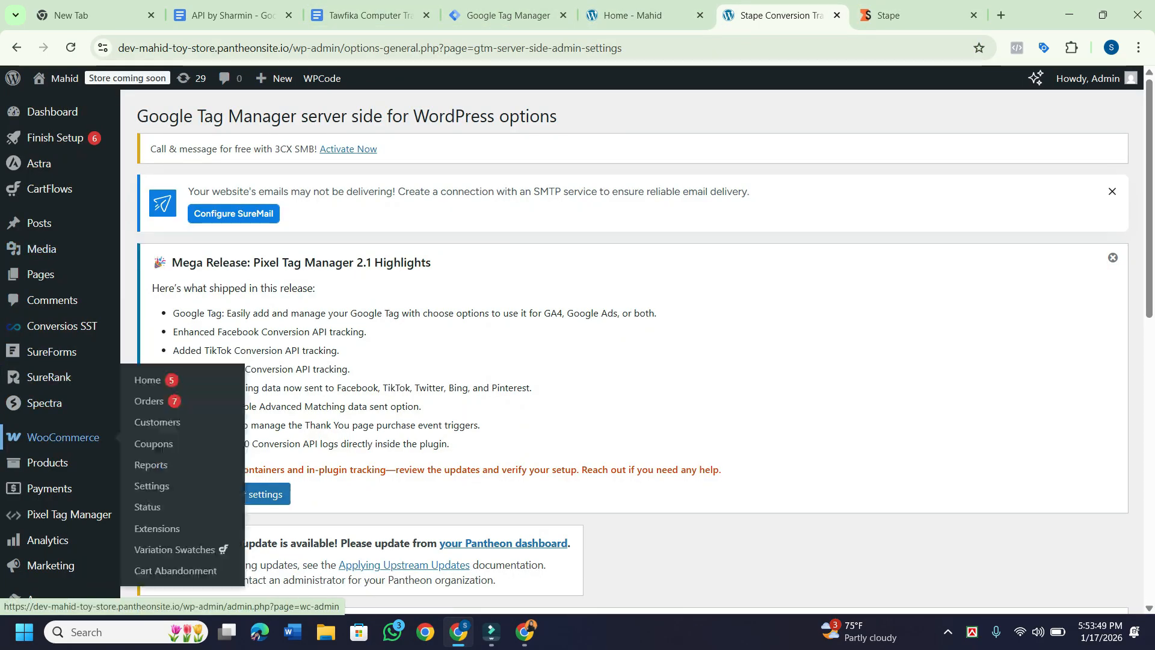
scroll(60, 445, "down", 3)
scroll(27, 442, "down", 3)
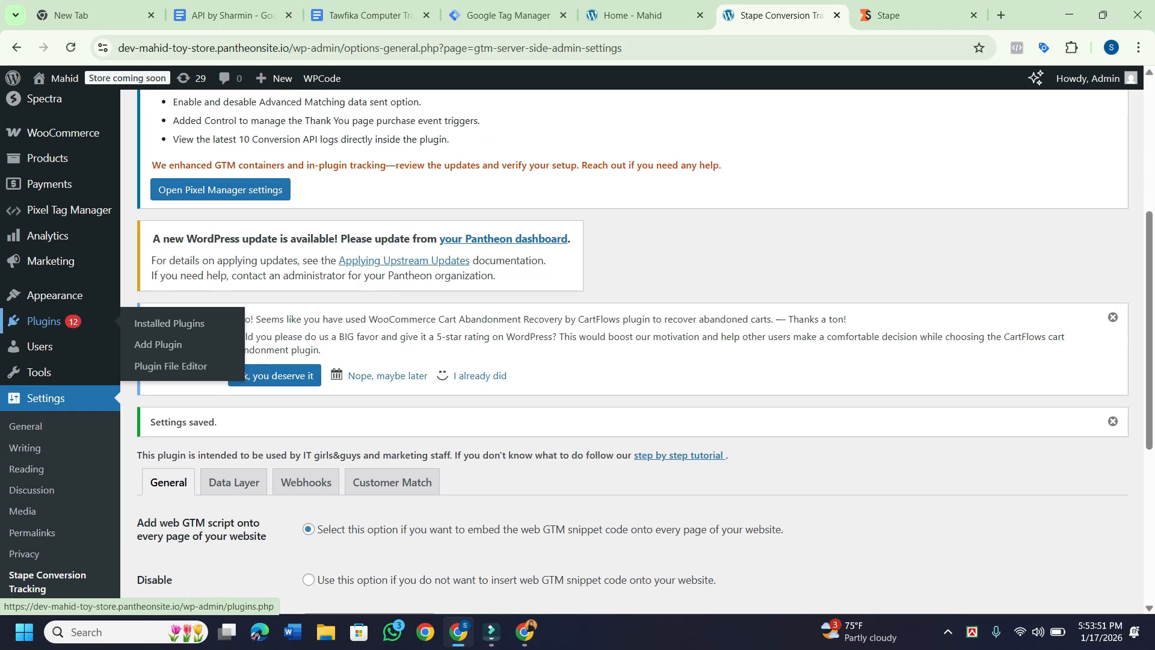
scroll(24, 437, "down", 2)
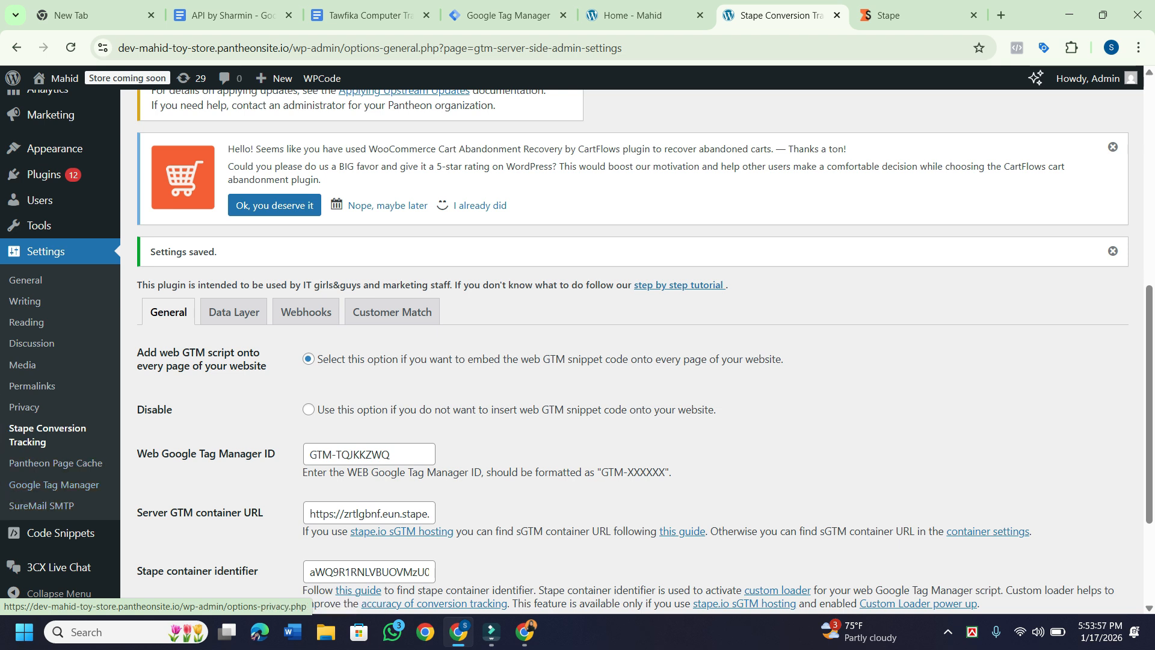
left_click(234, 312)
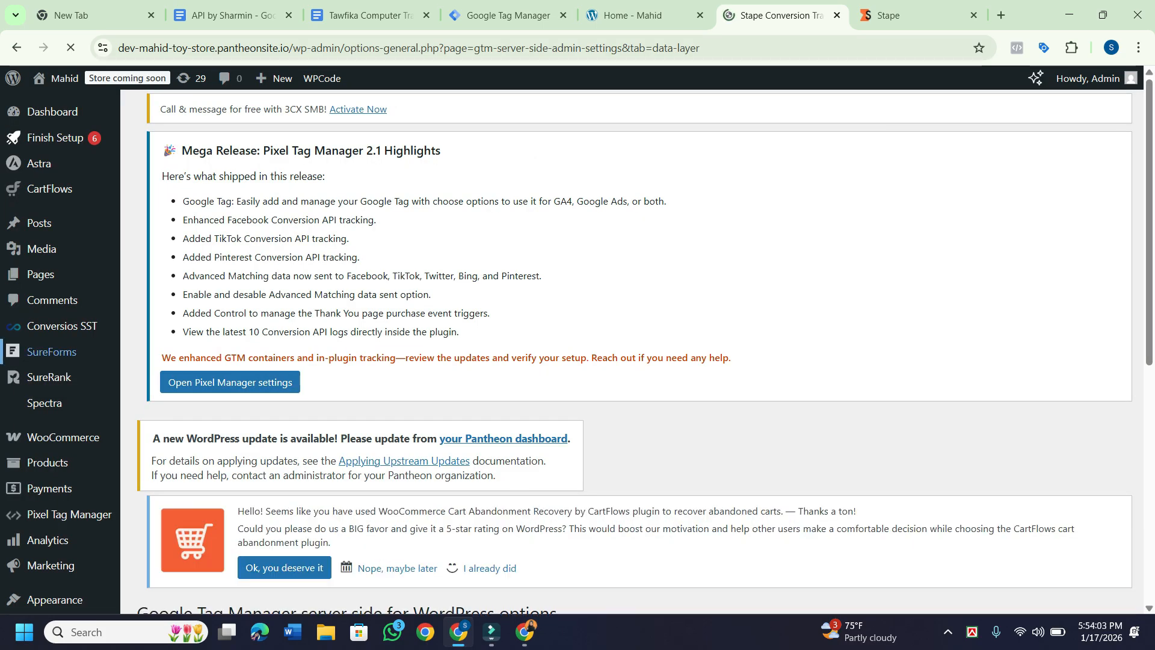
scroll(55, 421, "down", 7)
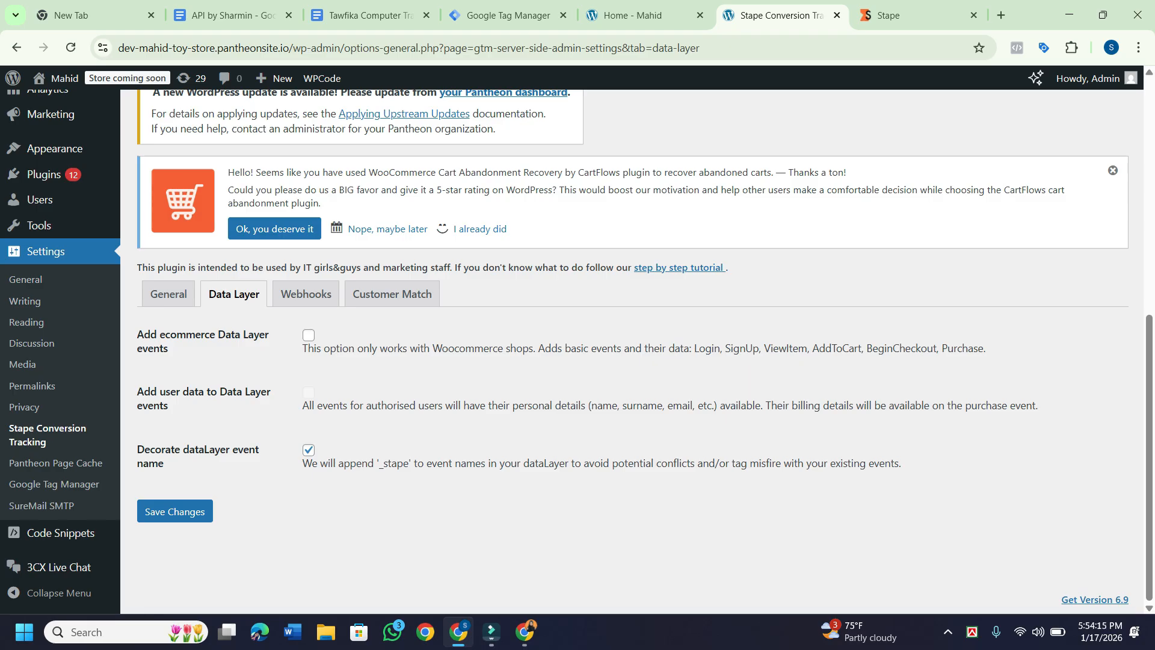
Tick 'Add ecommerce Data Layer events' and 'Add user data to Data Layer events', then save.
left_click(309, 335)
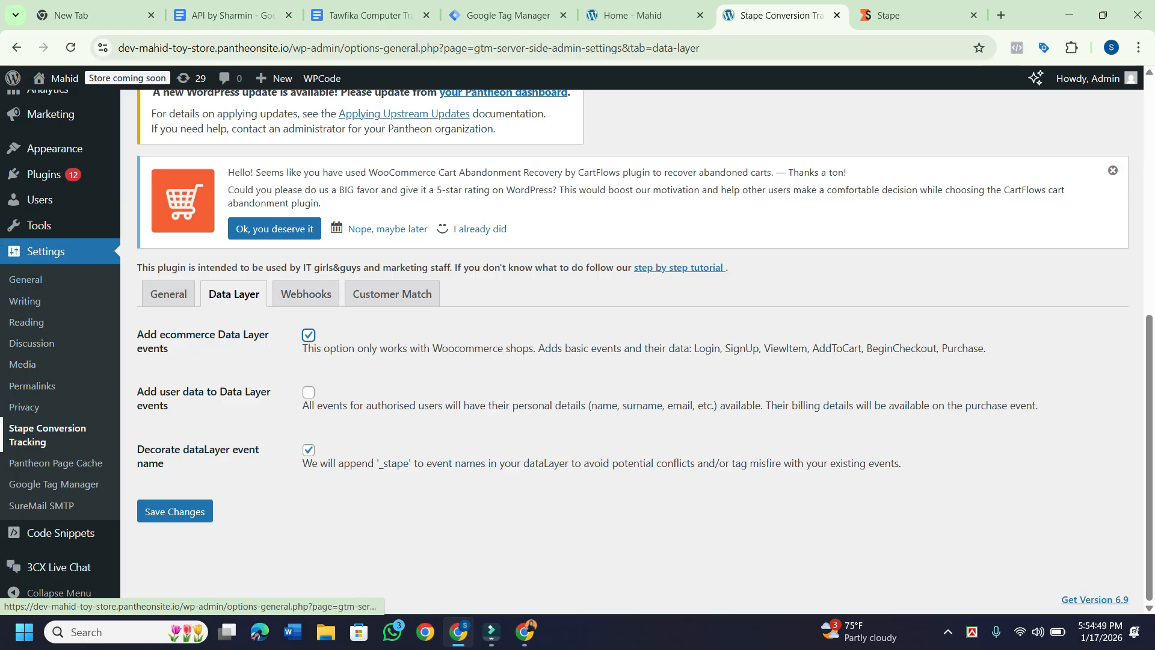
left_click(233, 294)
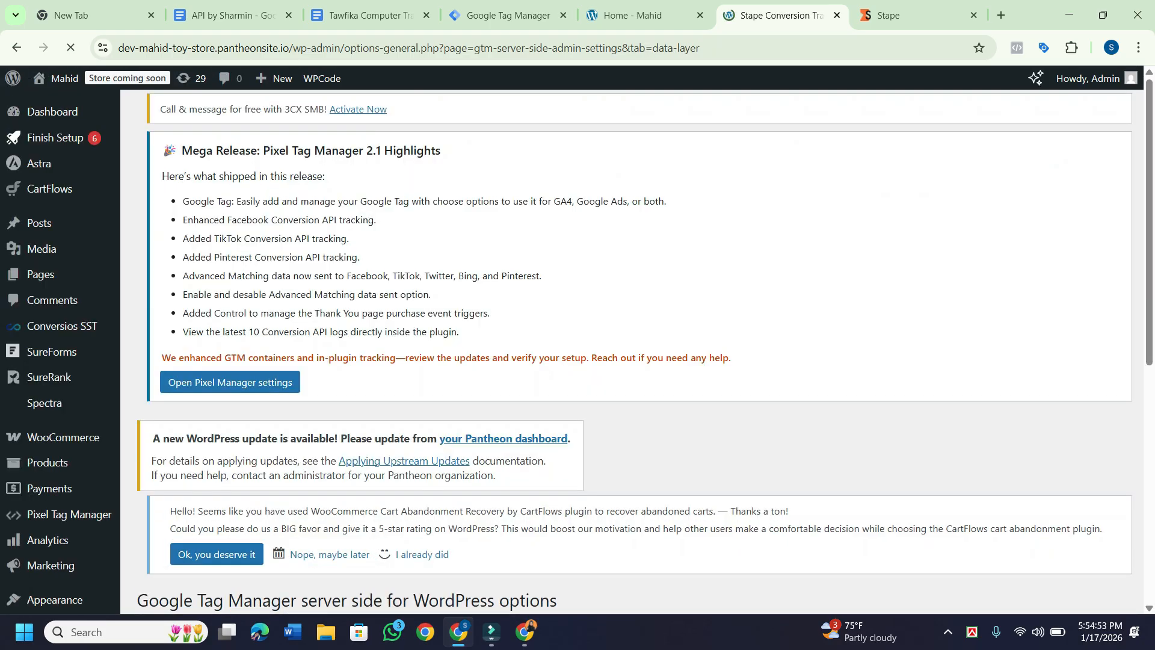
scroll(60, 442, "down", 5)
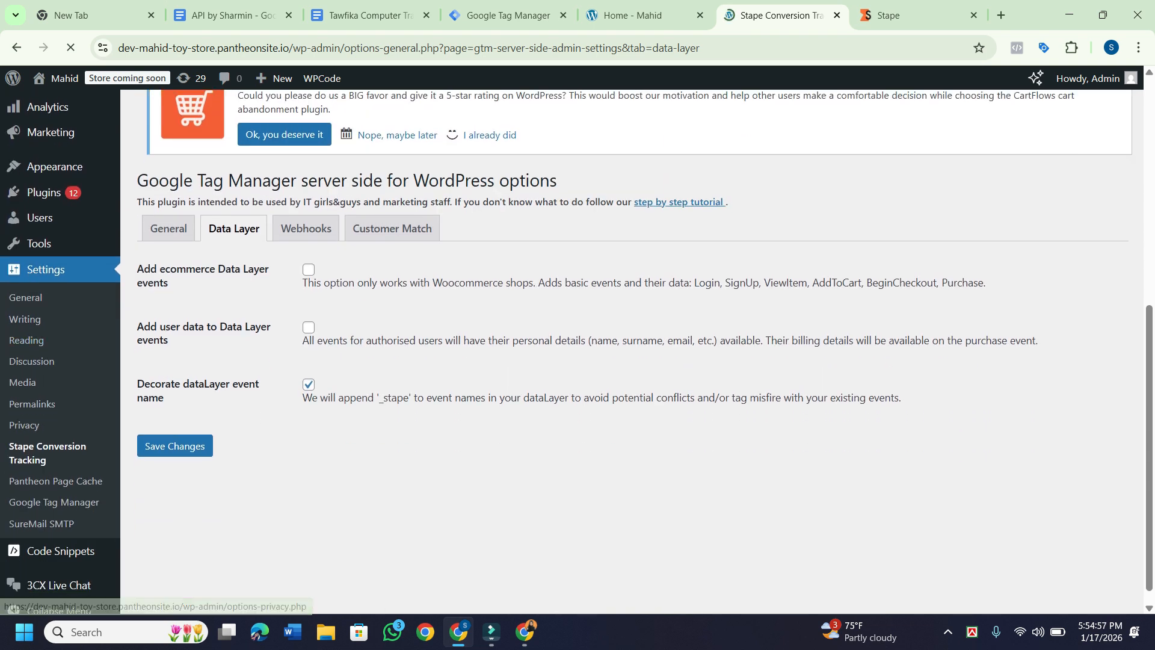
left_click(308, 269)
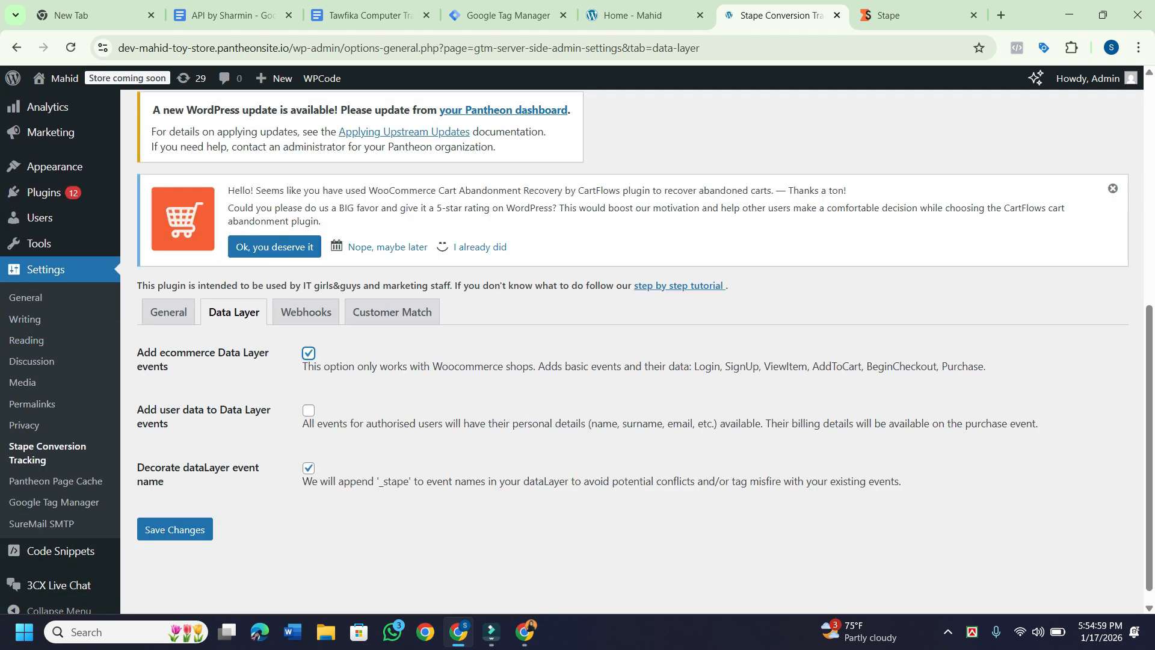
left_click(309, 410)
scroll(576, 351, "down", 1)
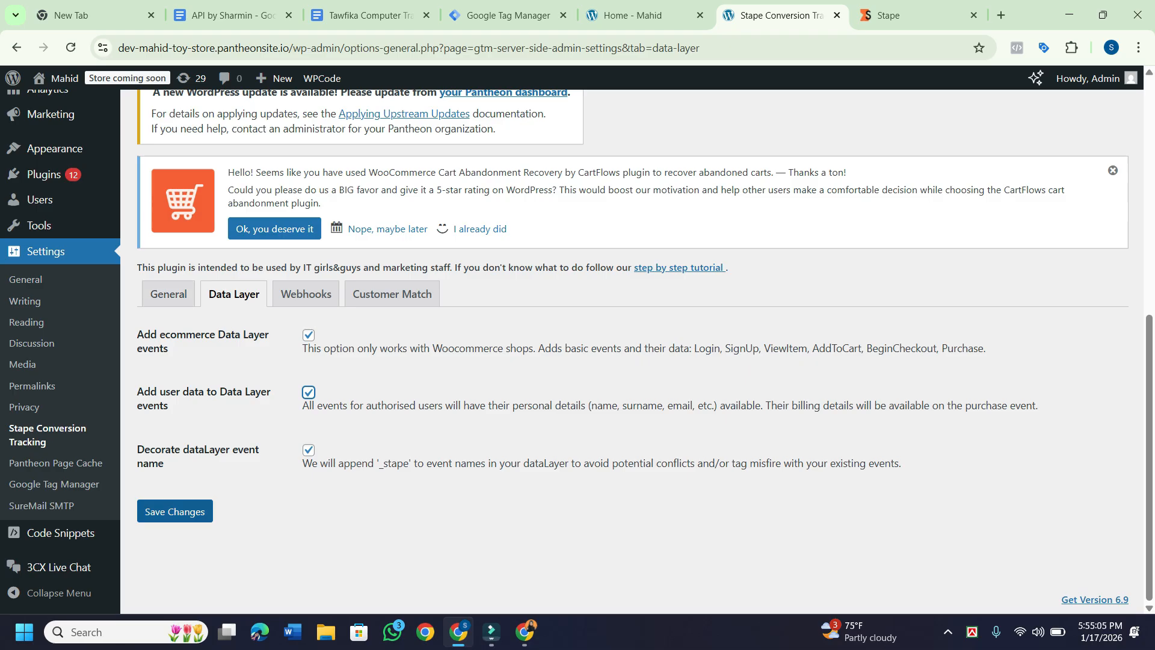
left_click(175, 511)
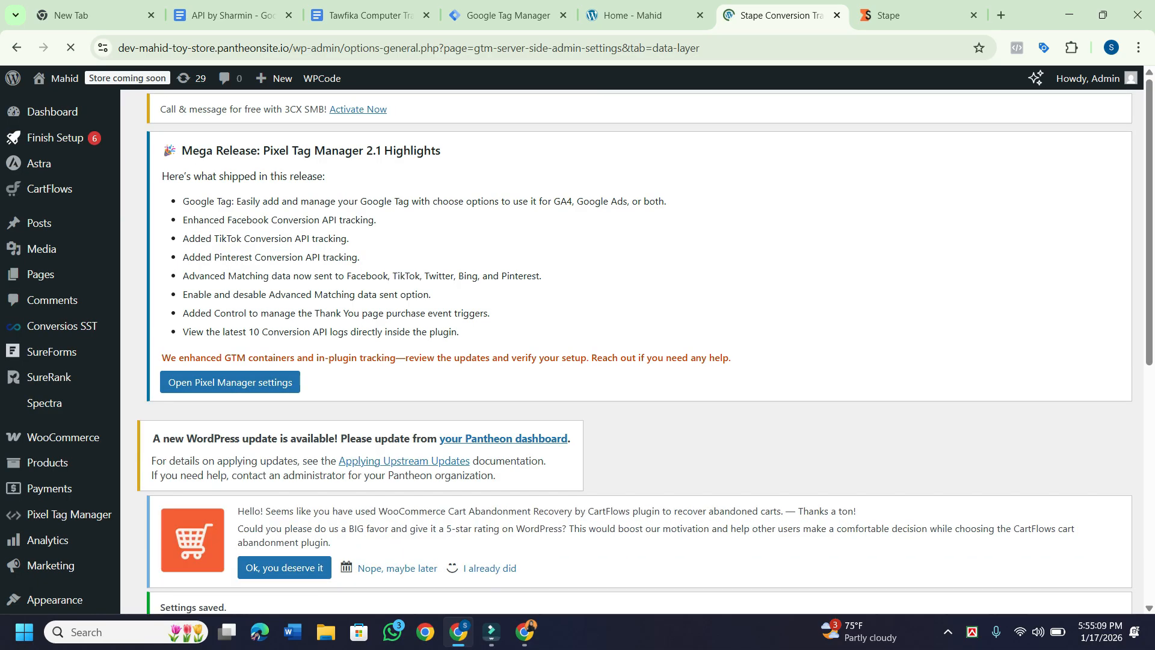
Go back to the plugin's General settings tab.
scroll(637, 351, "down", 2)
scroll(638, 351, "down", 3)
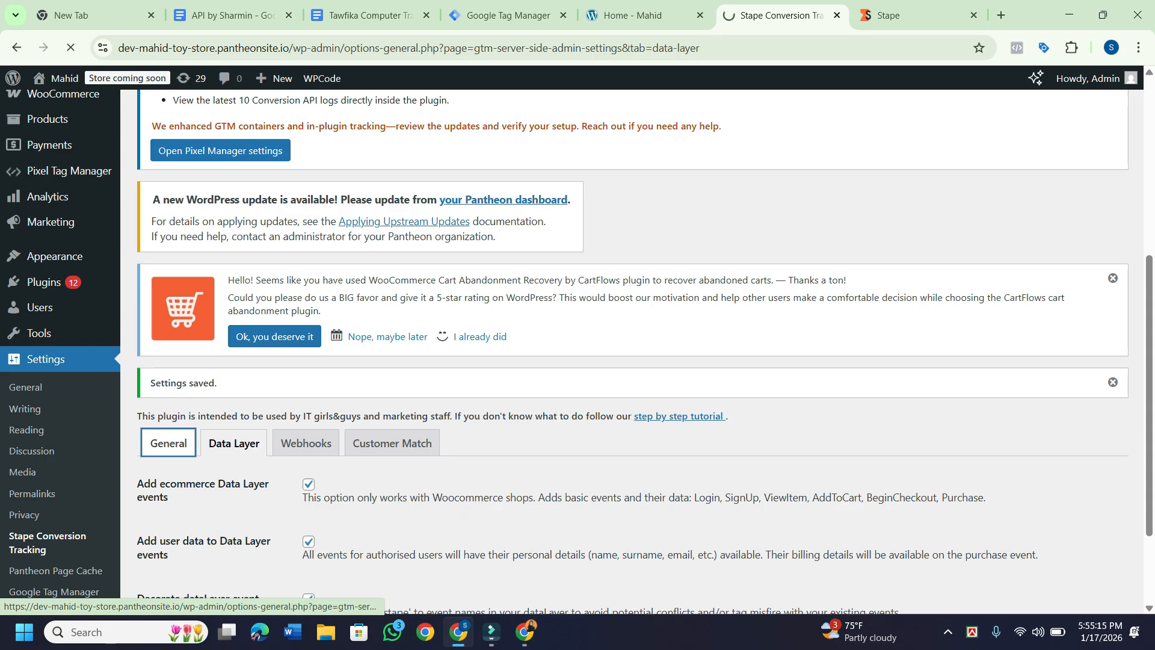
left_click(168, 442)
scroll(637, 351, "down", 8)
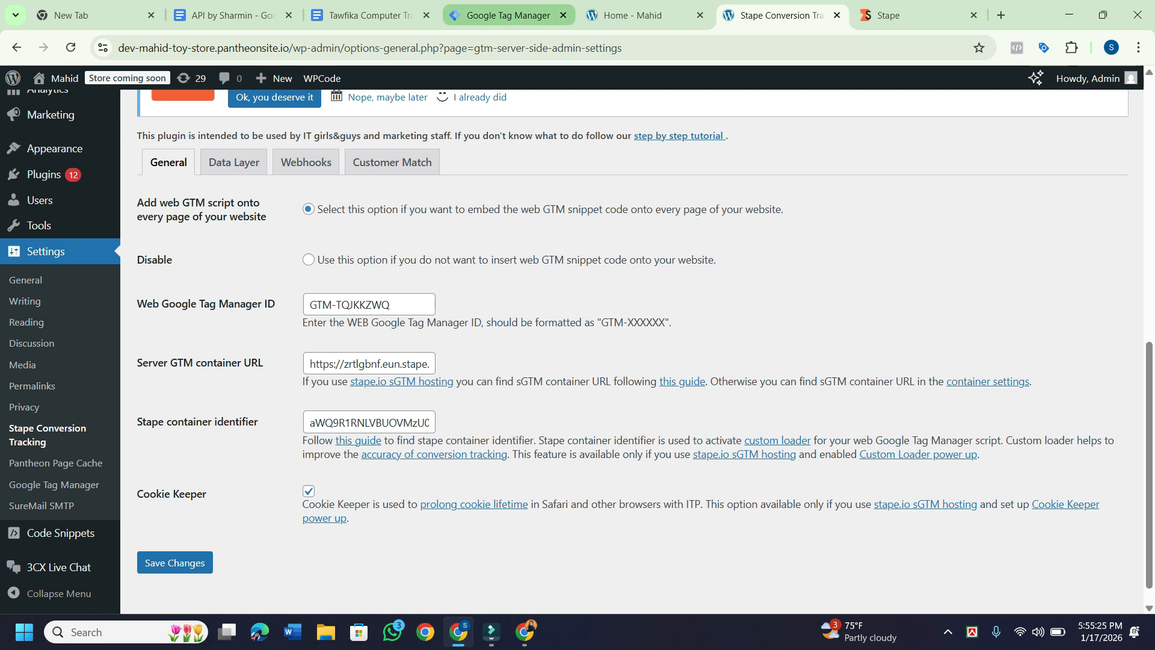
Open the other account's web container GTM-5326WCRZ workspace in Tag Manager.
left_click(508, 15)
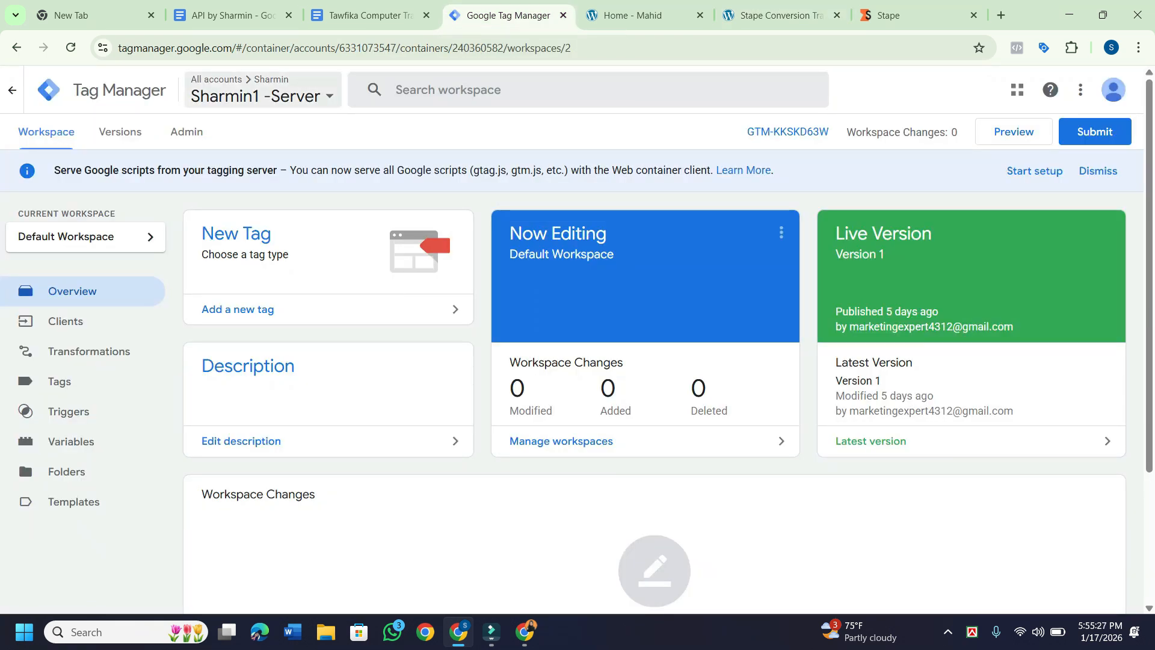
left_click(258, 95)
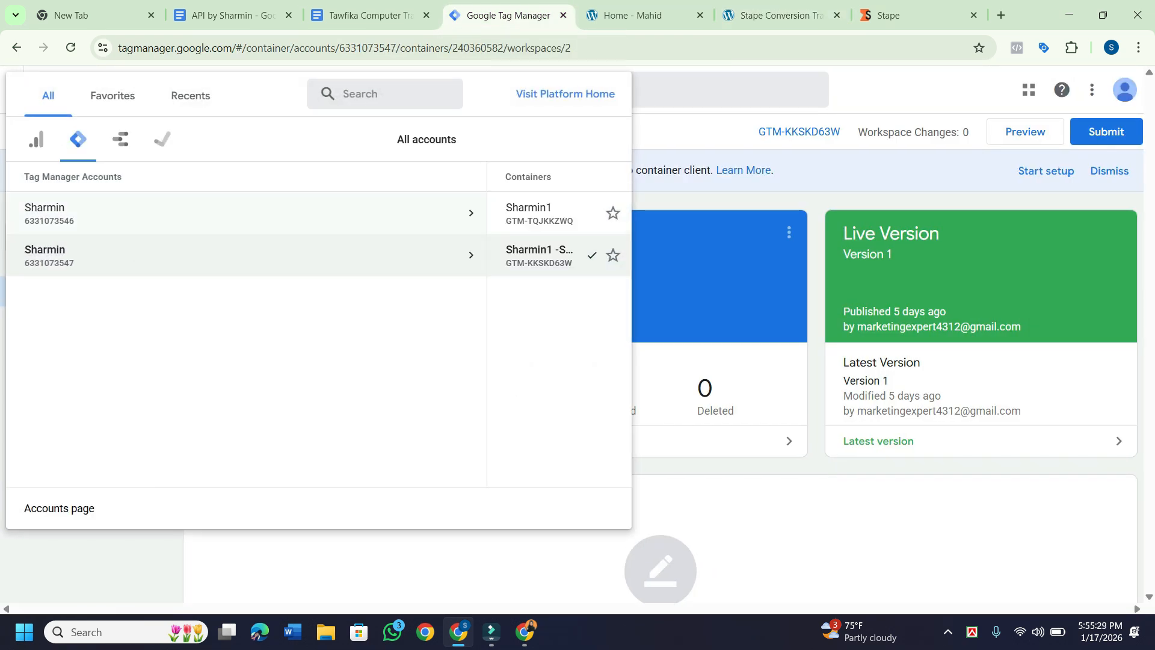
left_click(240, 213)
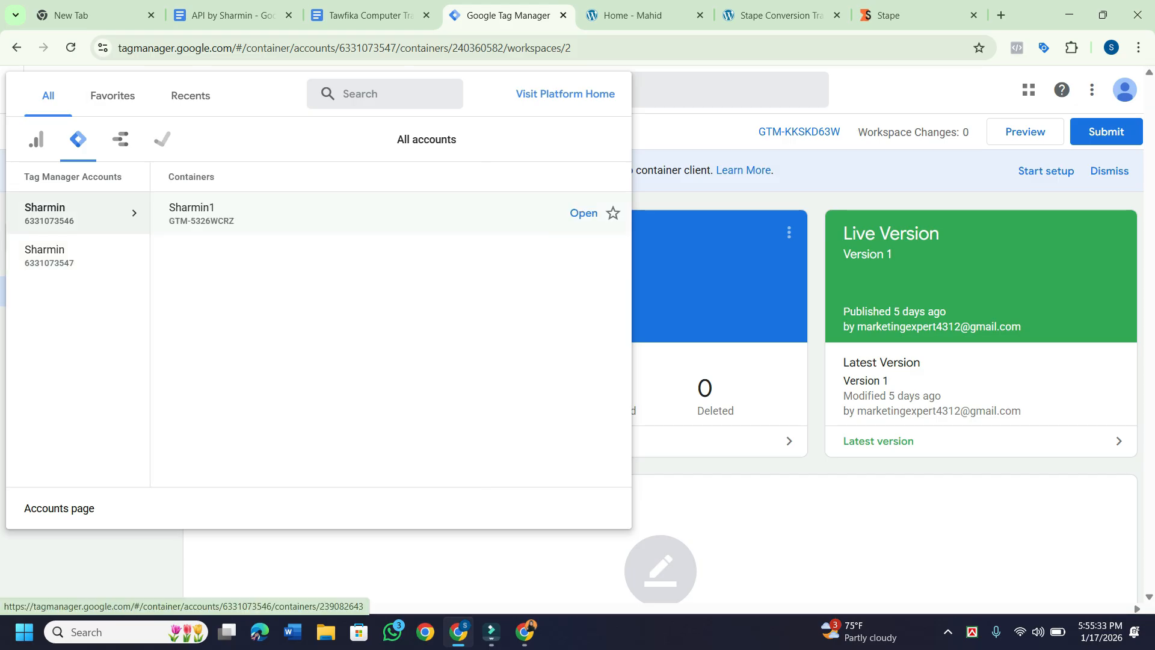
left_click(240, 212)
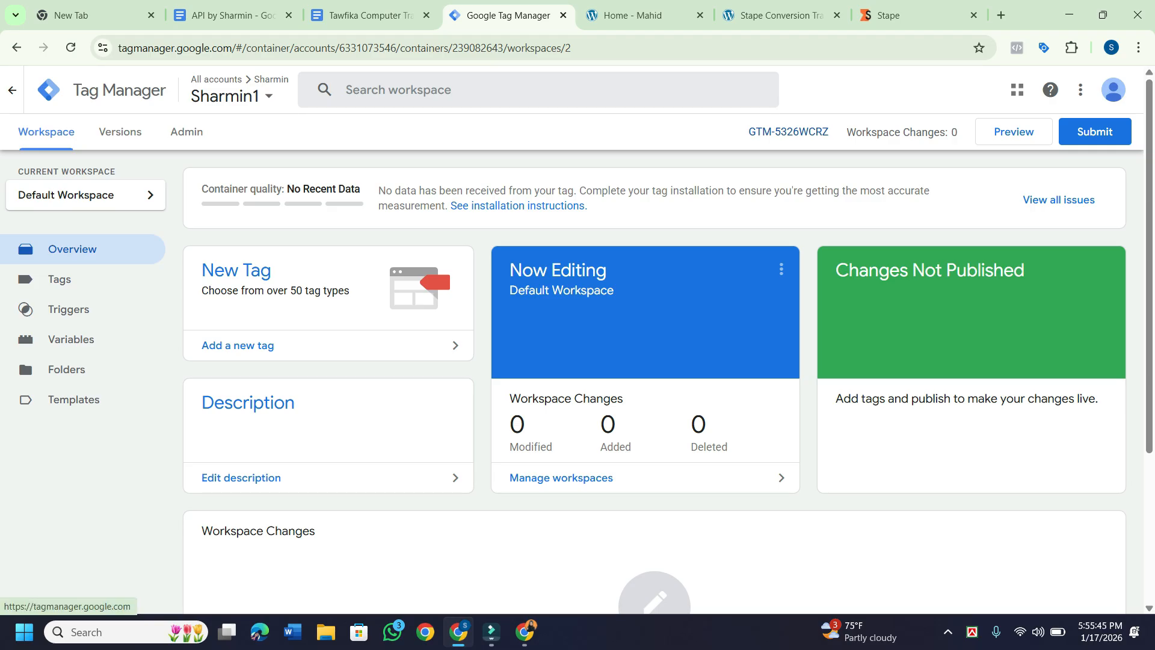
Compare the Stape container config with the WordPress container identifier field, ending on WordPress.
left_click(776, 15)
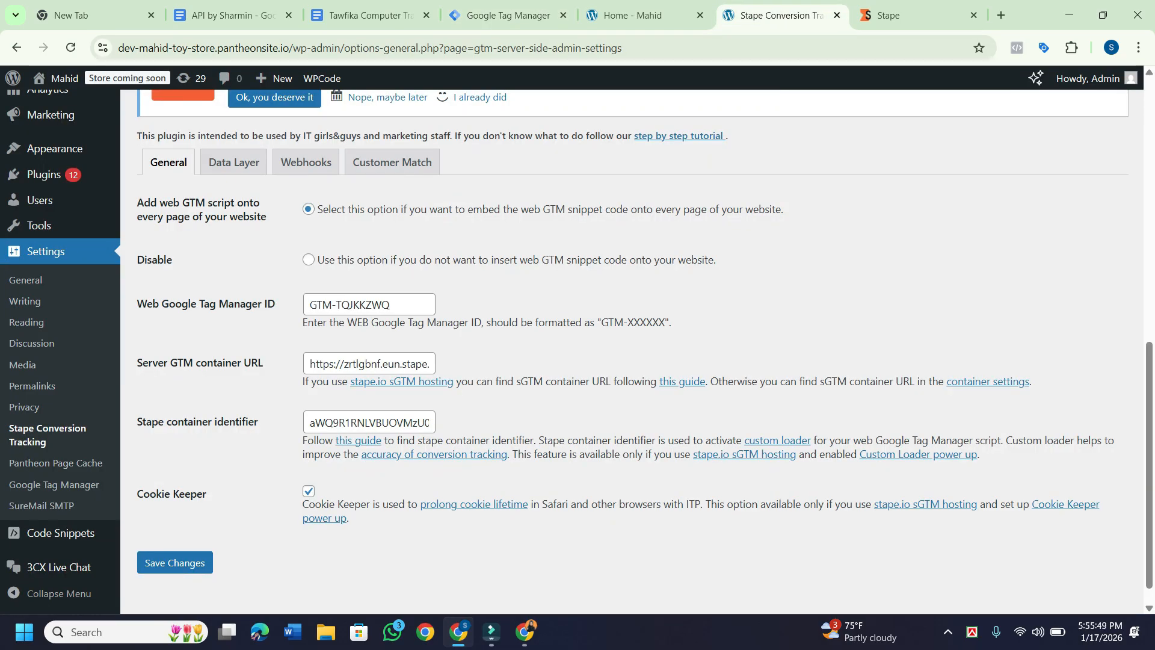
scroll(638, 346, "down", 1)
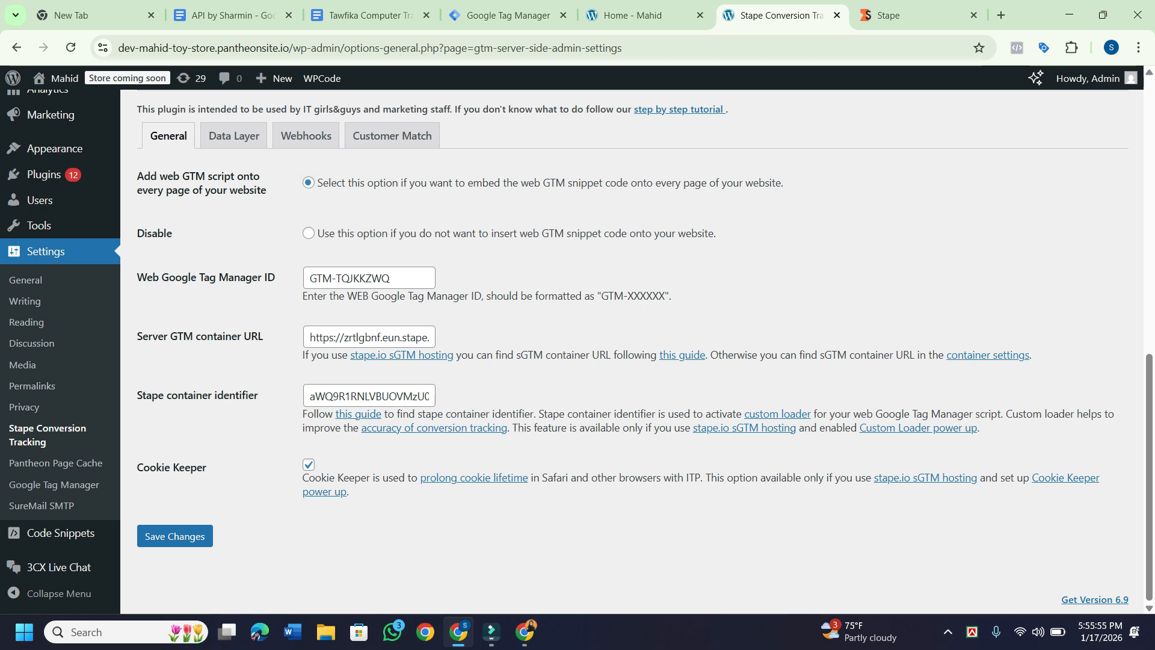
left_click(524, 632)
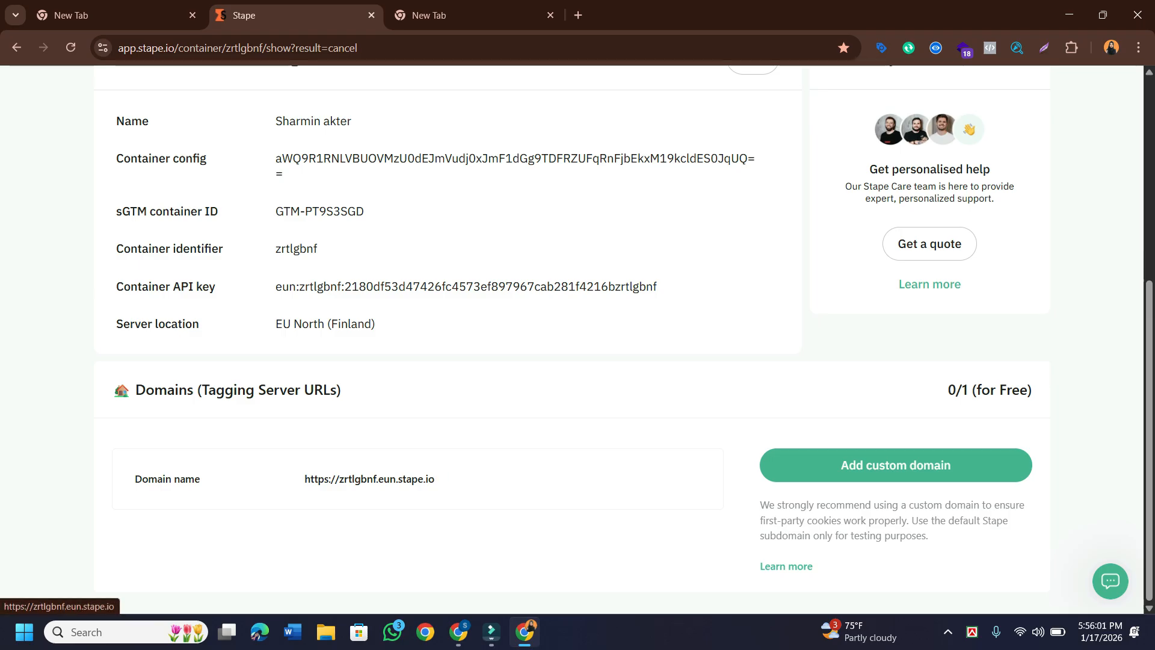
mouse_move(443, 478)
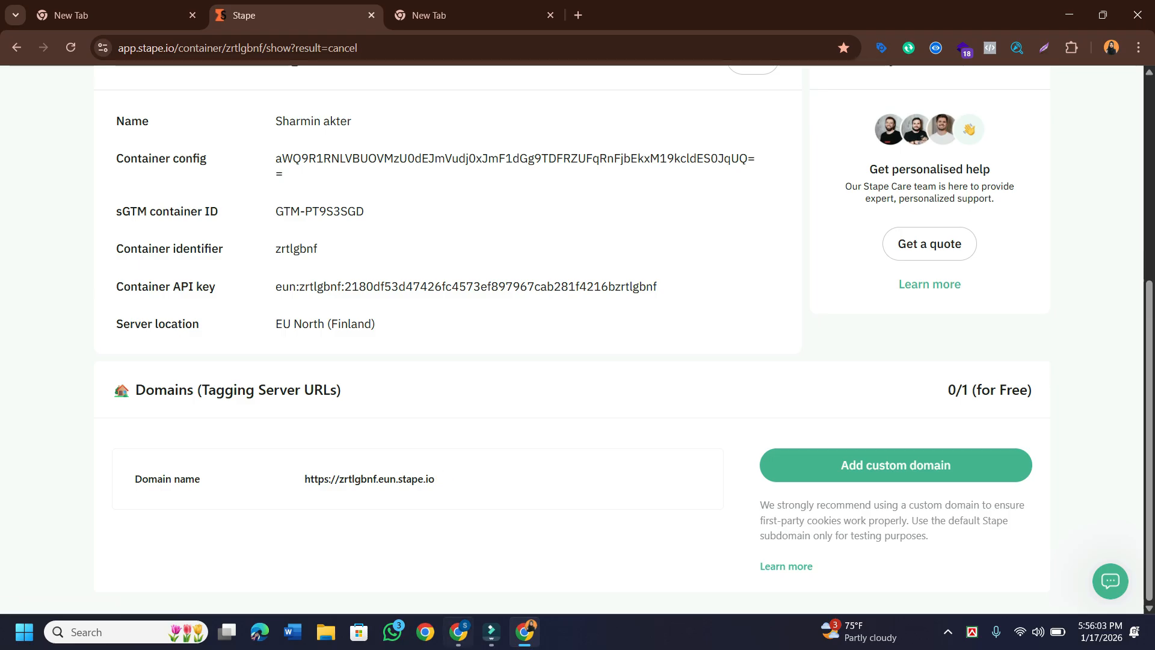
left_click(459, 632)
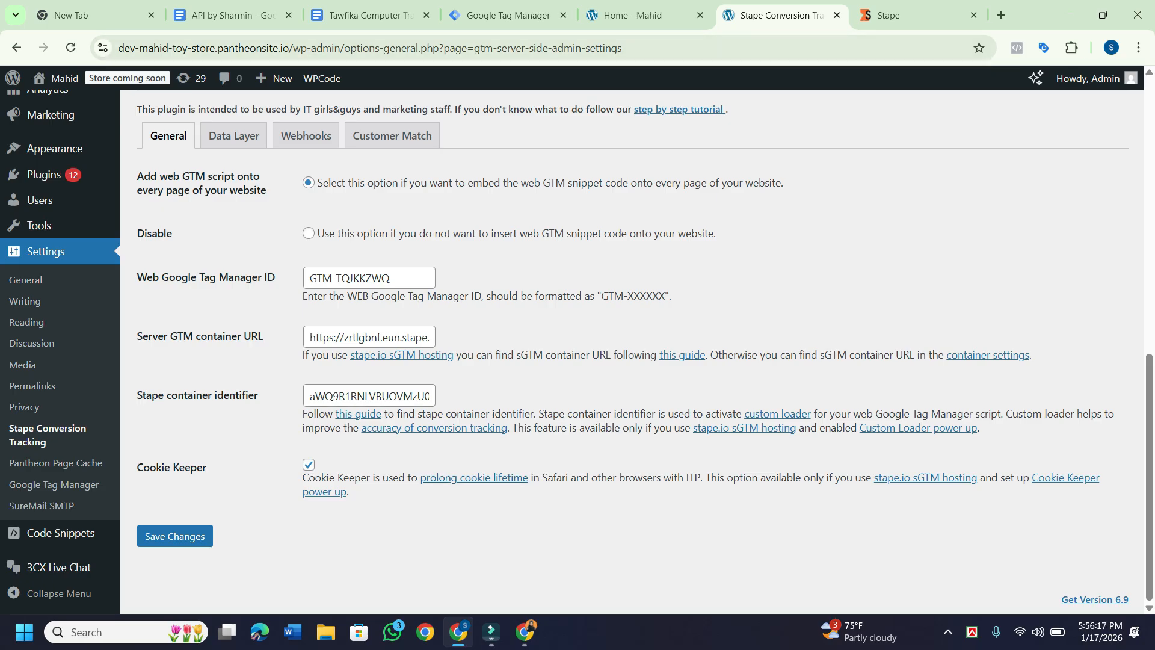
left_click(525, 632)
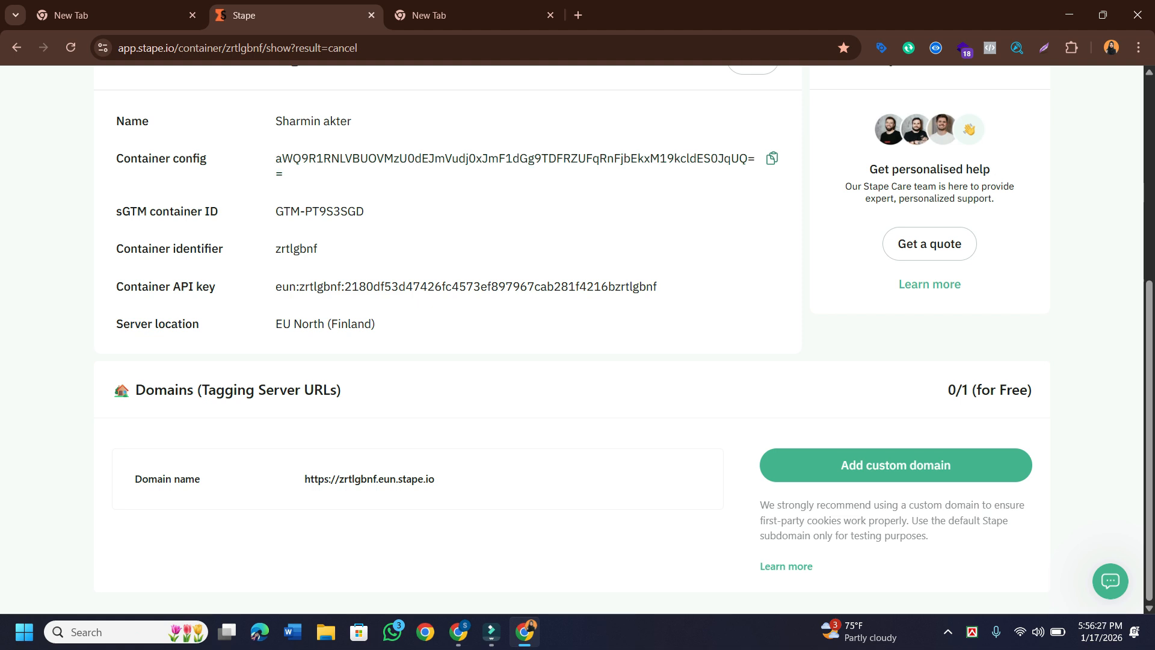
mouse_move(458, 632)
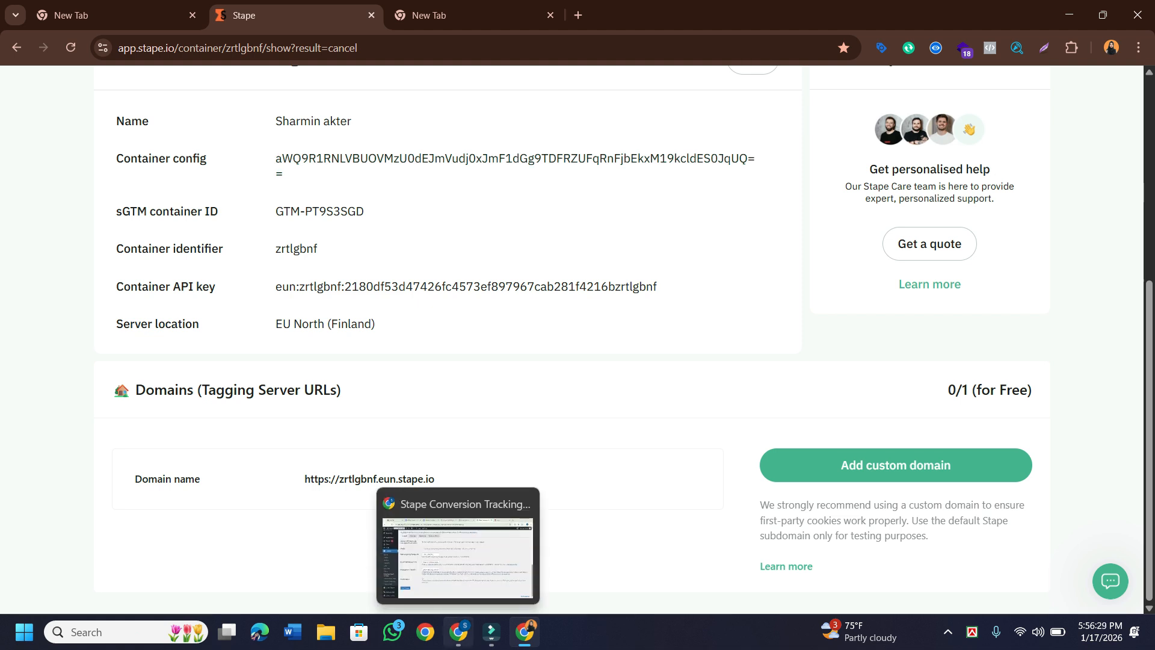
left_click(458, 556)
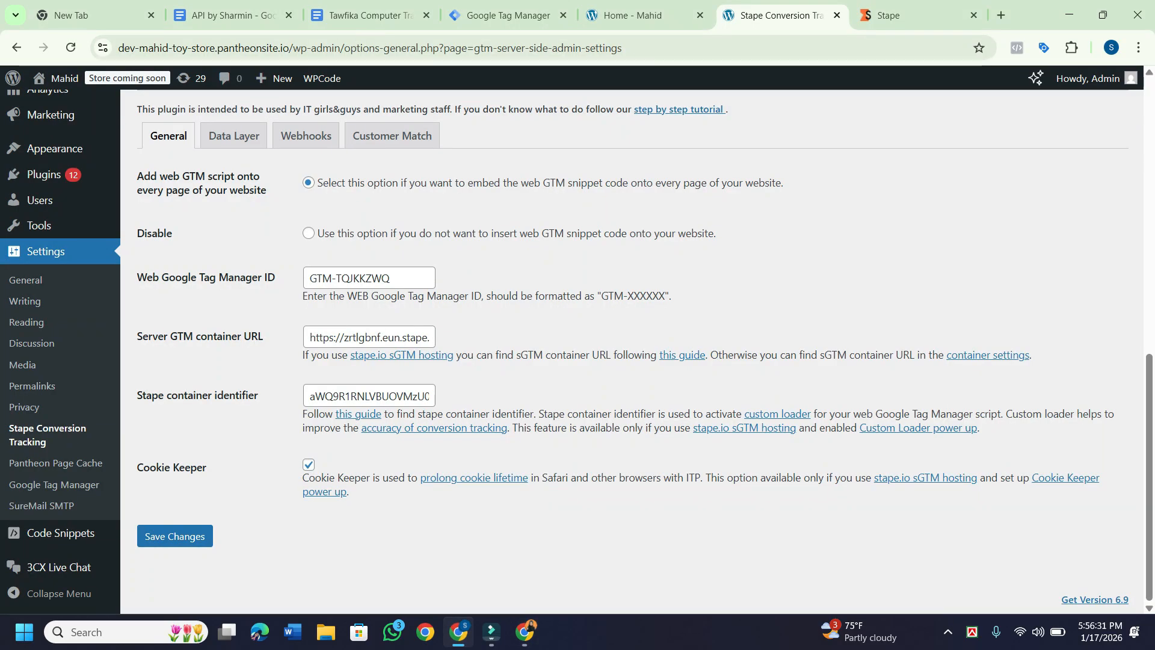
Check the end of the container identifier and save General settings until 'Settings saved.' shows.
left_click(403, 396)
scroll(403, 396, "right", 5)
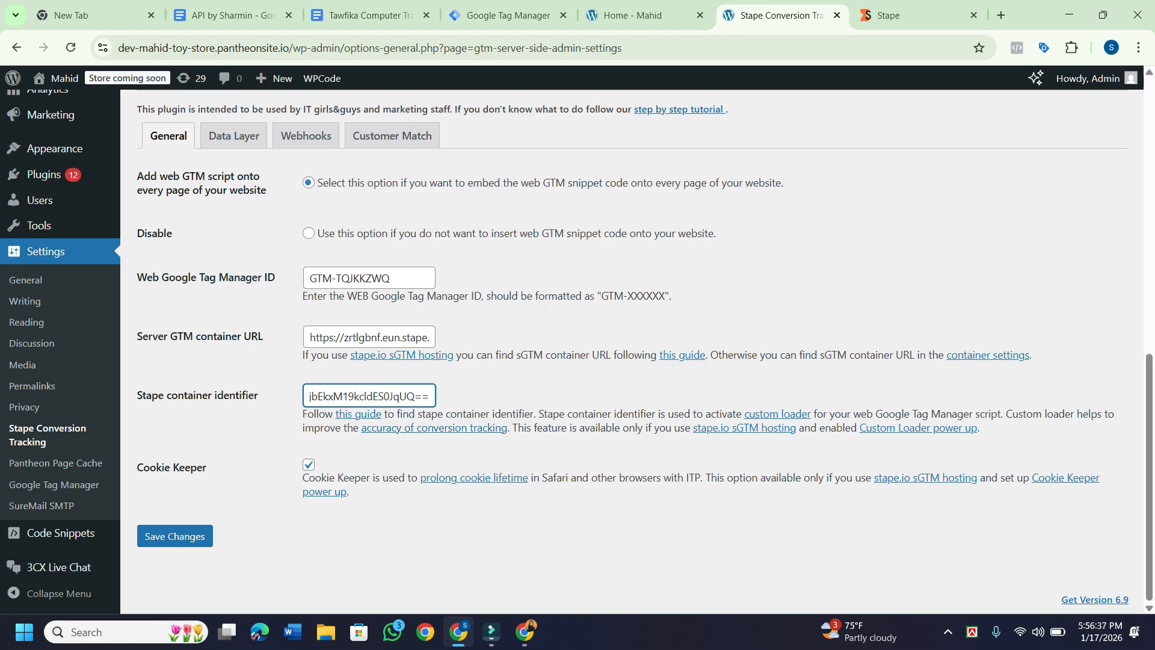
left_click(175, 536)
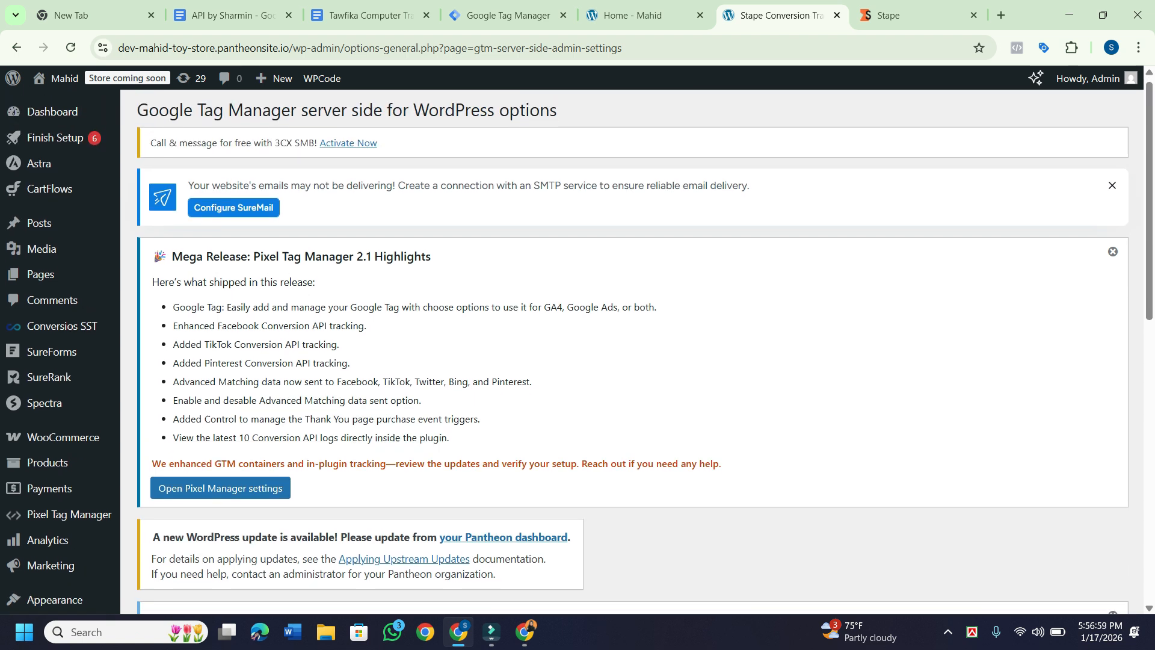
scroll(632, 349, "down", 6)
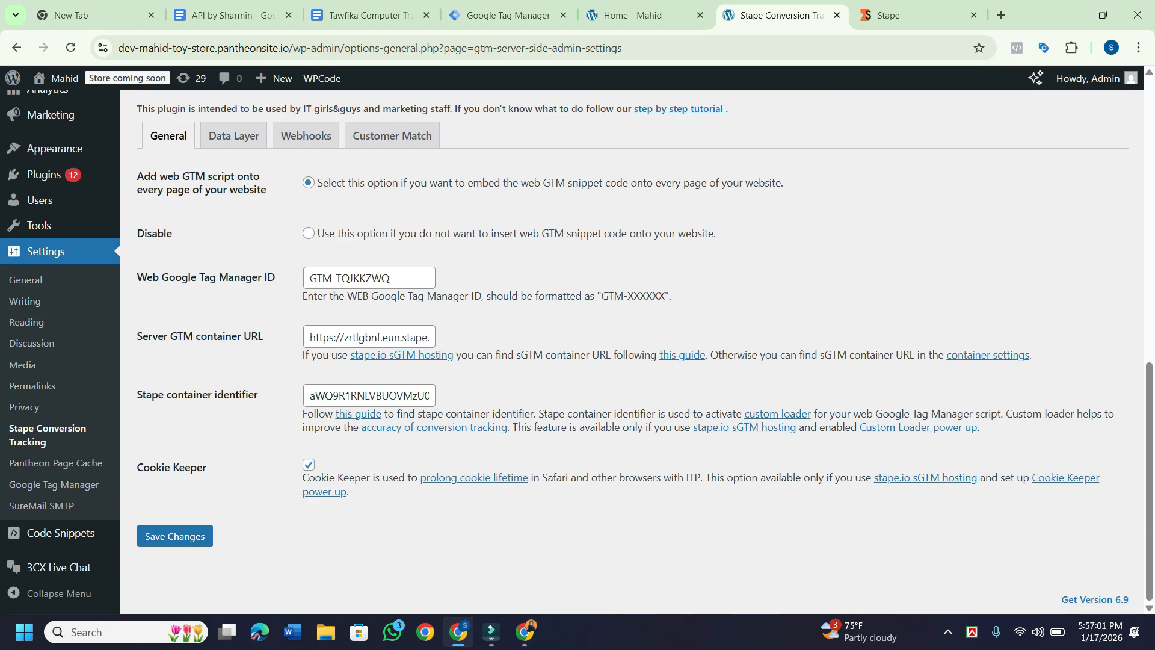
left_click(174, 536)
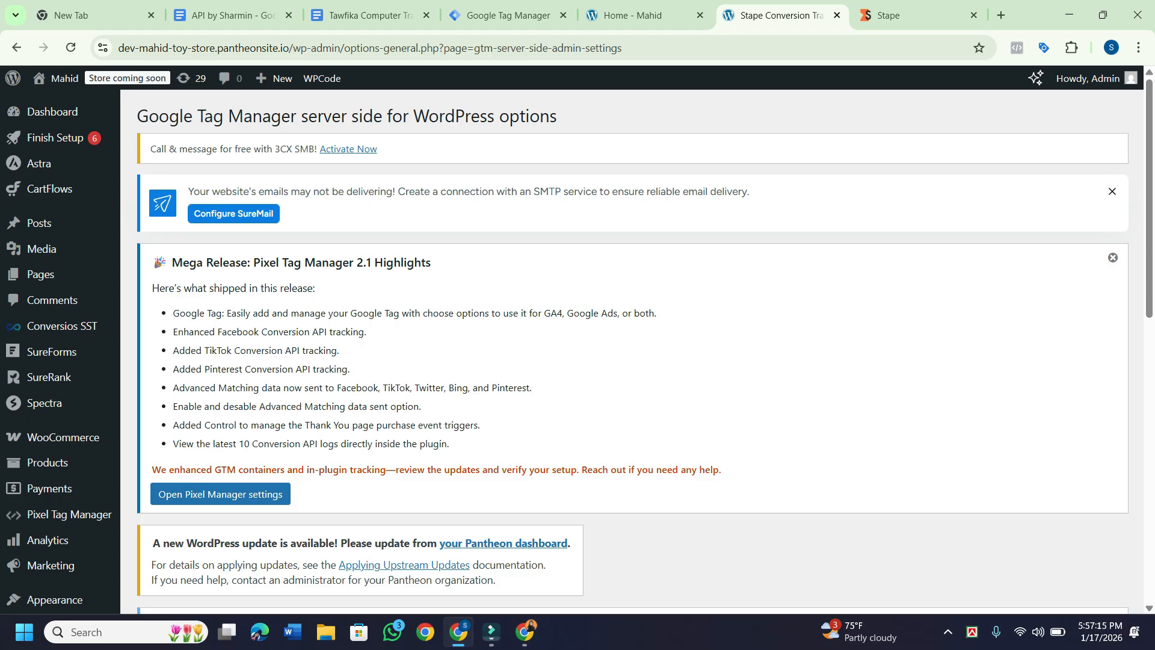
scroll(577, 351, "down", 9)
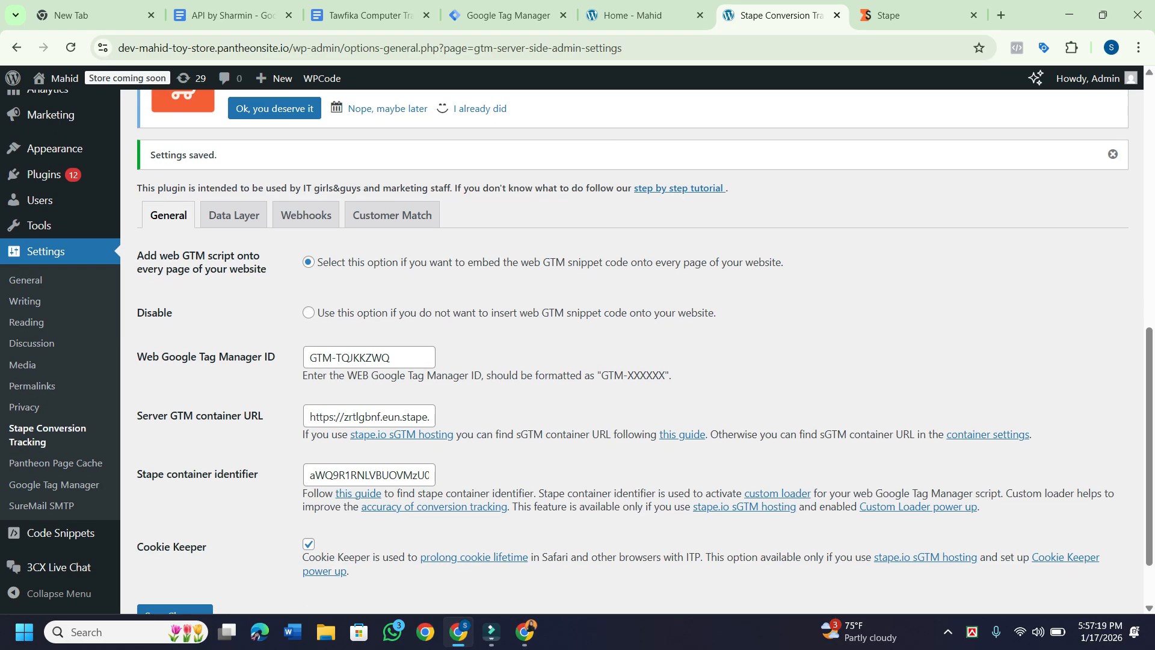
scroll(577, 351, "down", 2)
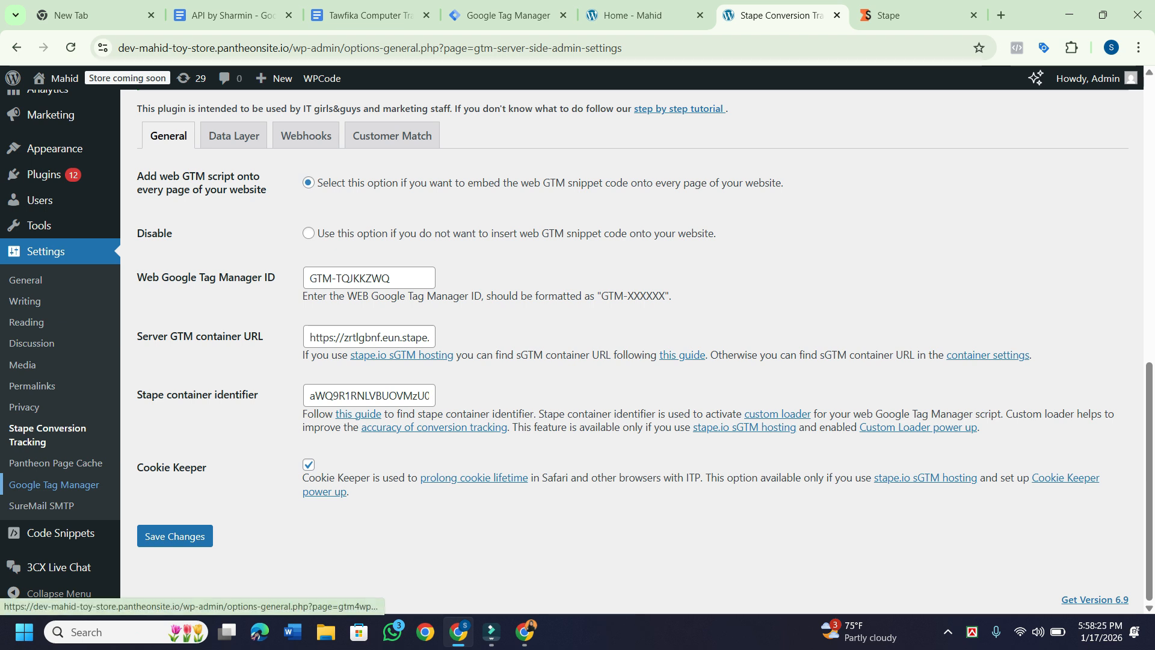
Open the Google Tag Manager for WordPress settings page and reload it.
left_click(54, 484)
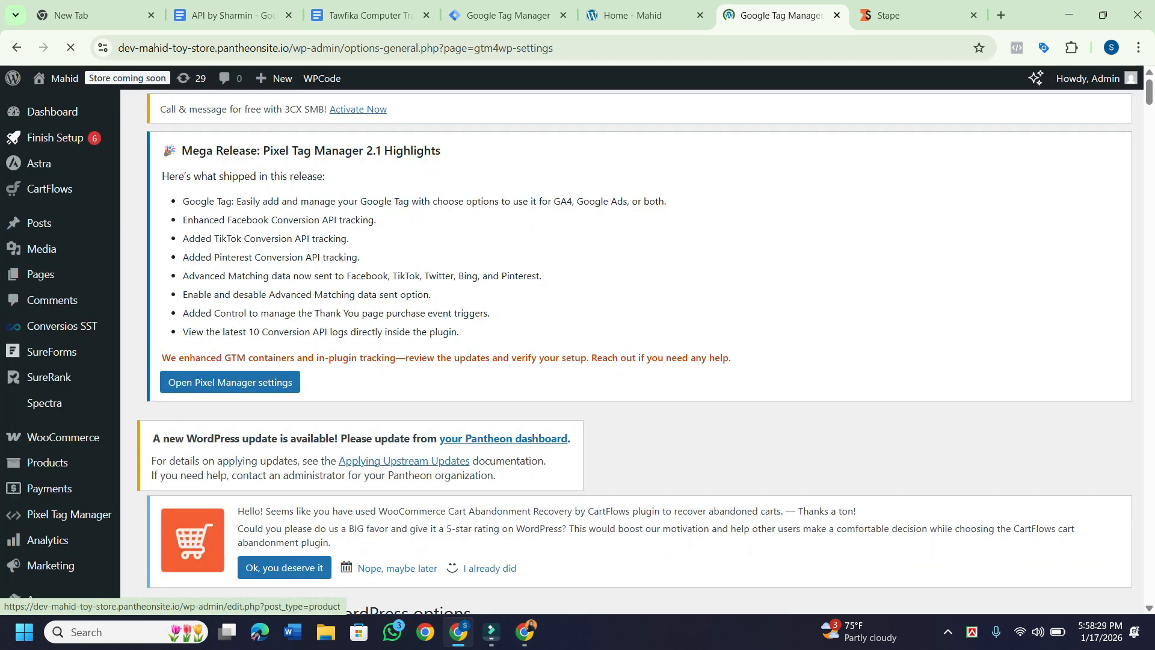
scroll(632, 352, "down", 5)
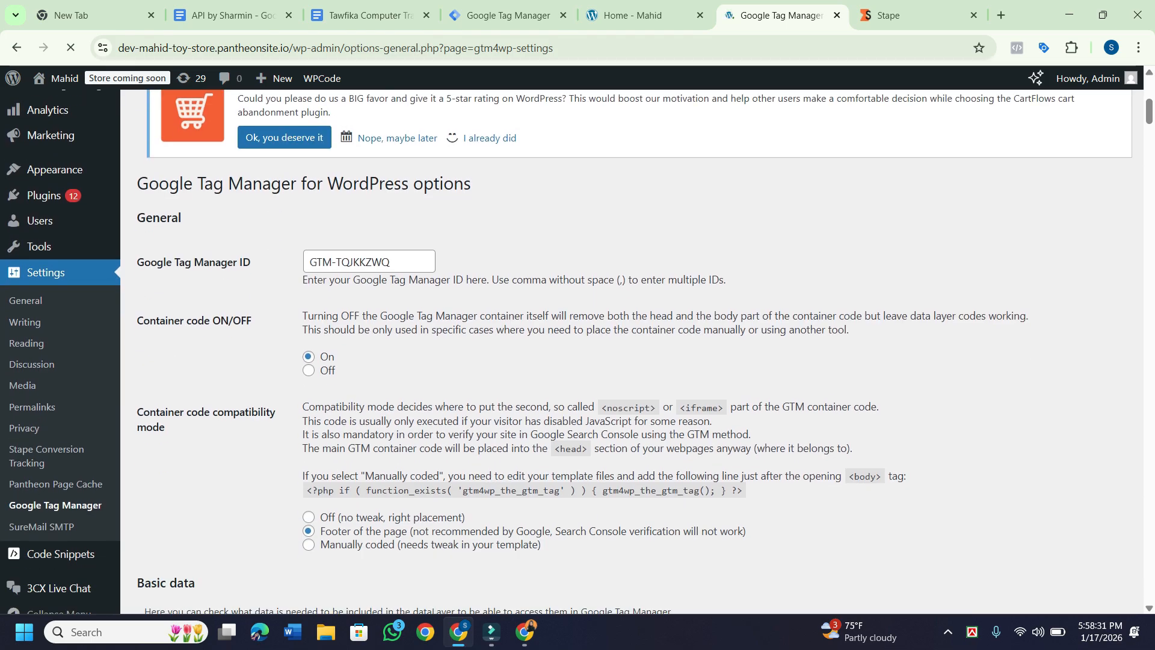
scroll(632, 352, "up", 2)
scroll(631, 352, "up", 5)
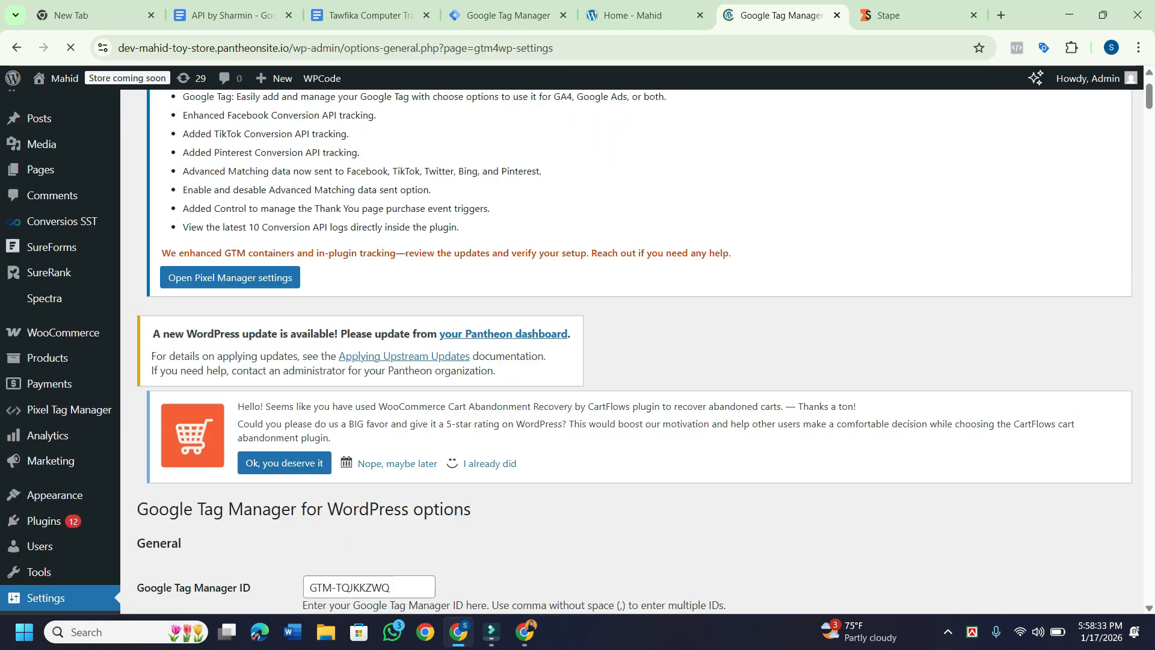
scroll(631, 352, "down", 6)
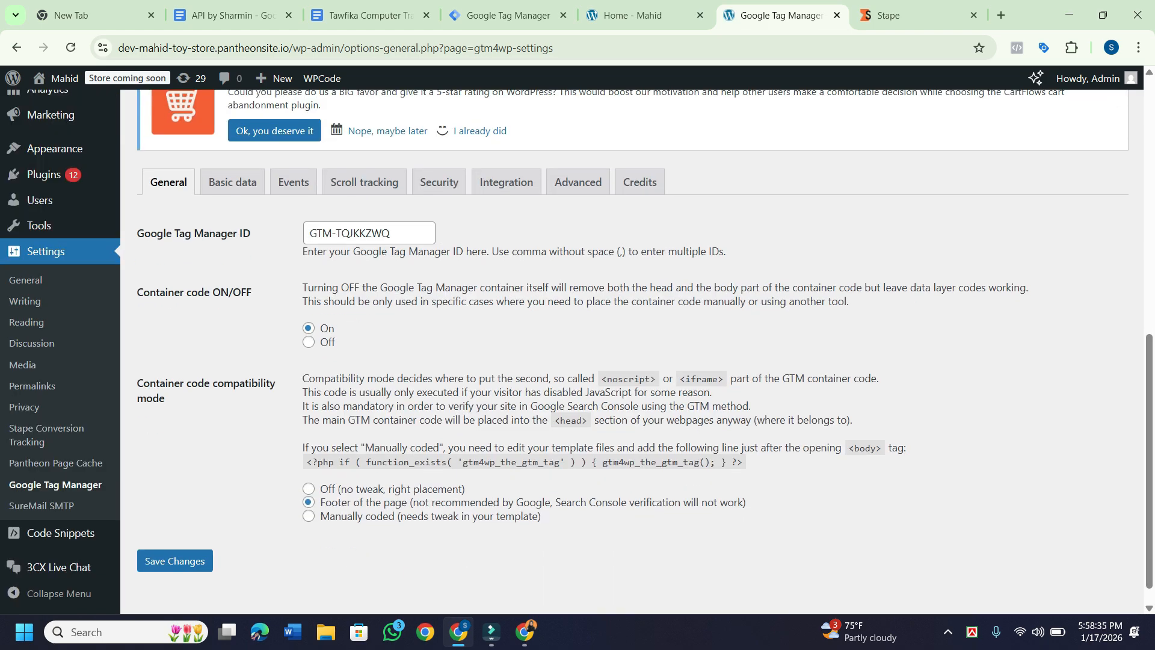
scroll(632, 352, "down", 2)
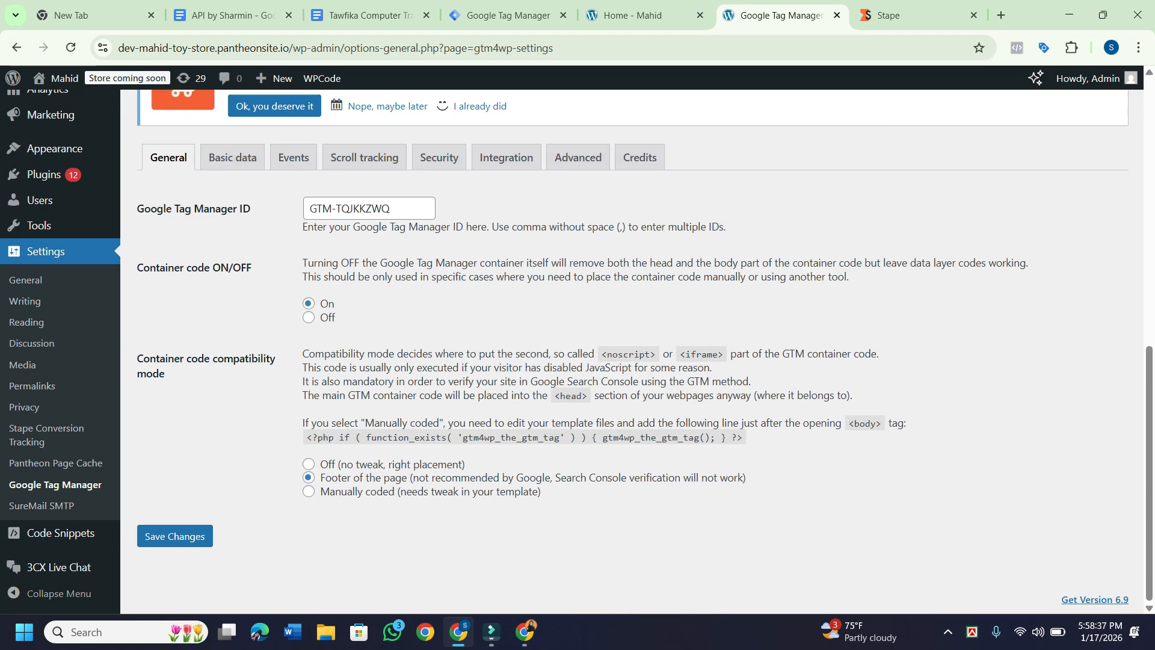
left_click(55, 484)
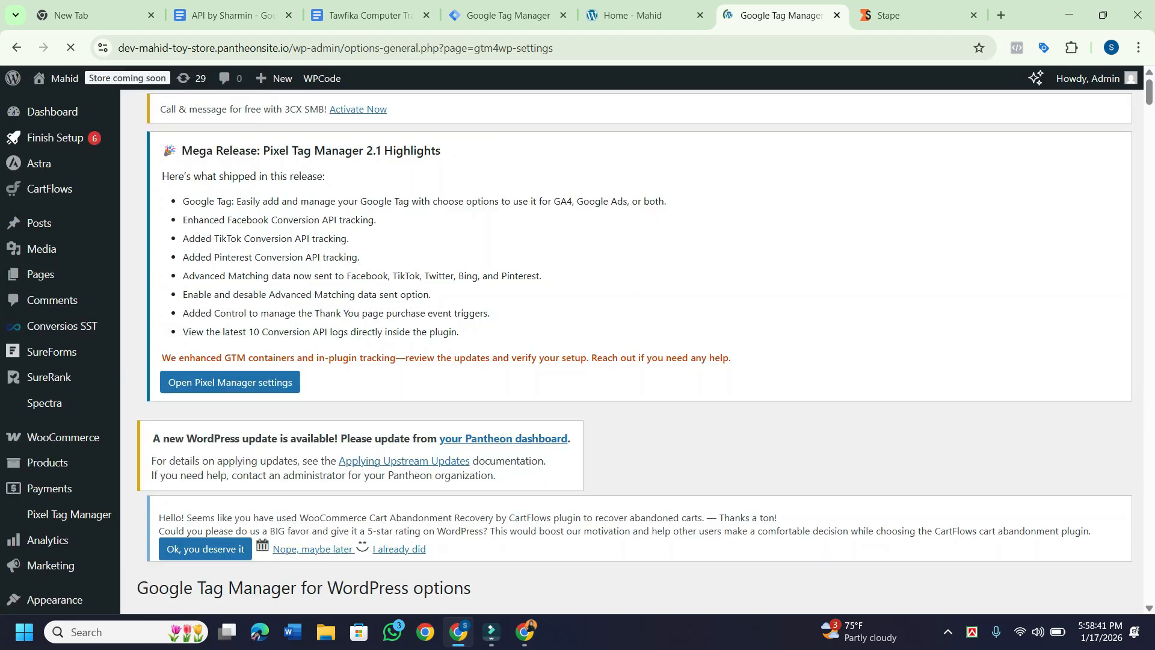
scroll(631, 352, "down", 7)
scroll(631, 352, "down", 3)
scroll(632, 352, "up", 7)
scroll(632, 352, "down", 6)
scroll(632, 352, "down", 7)
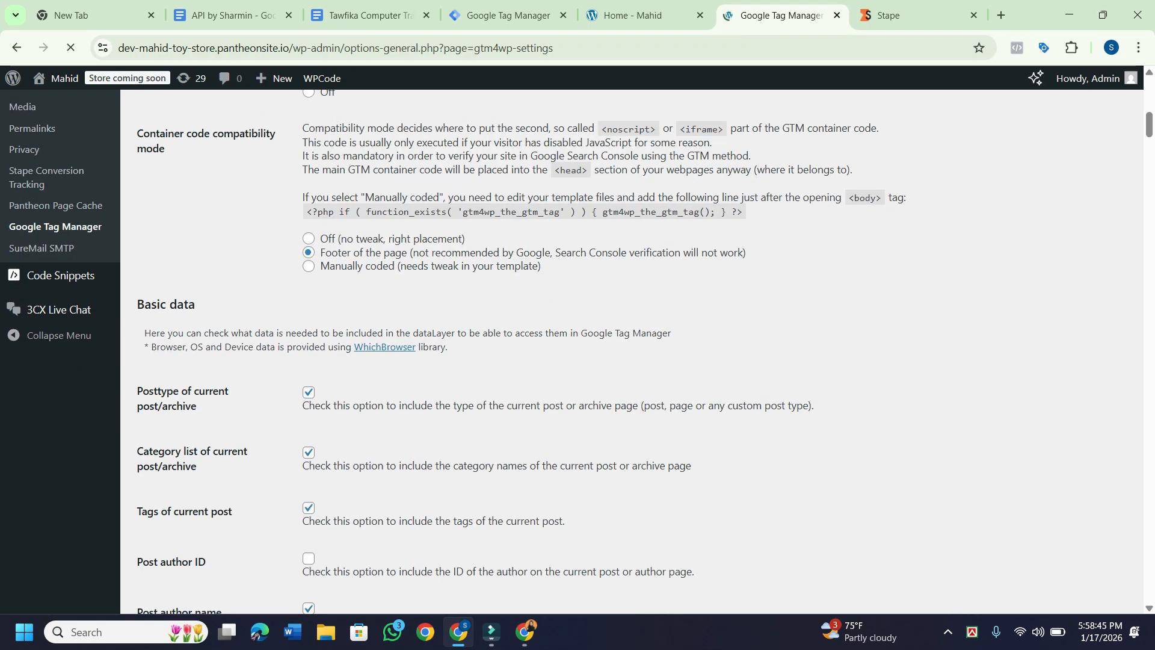
scroll(294, 280, "down", 2)
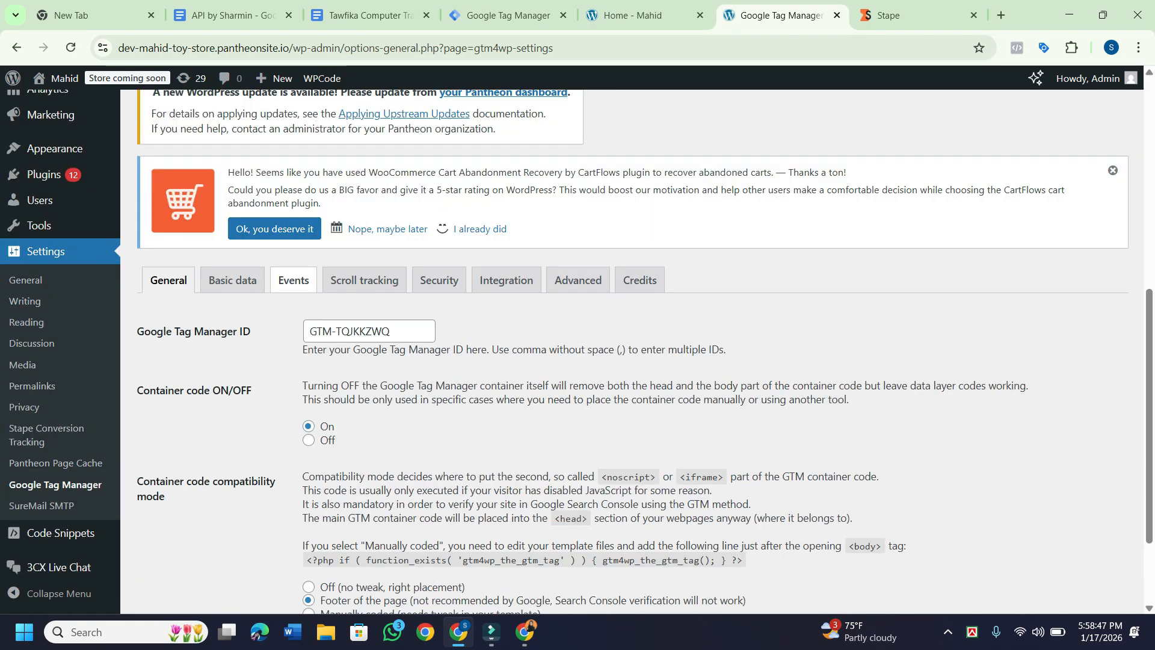
scroll(293, 280, "down", 2)
scroll(233, 314, "up", 3)
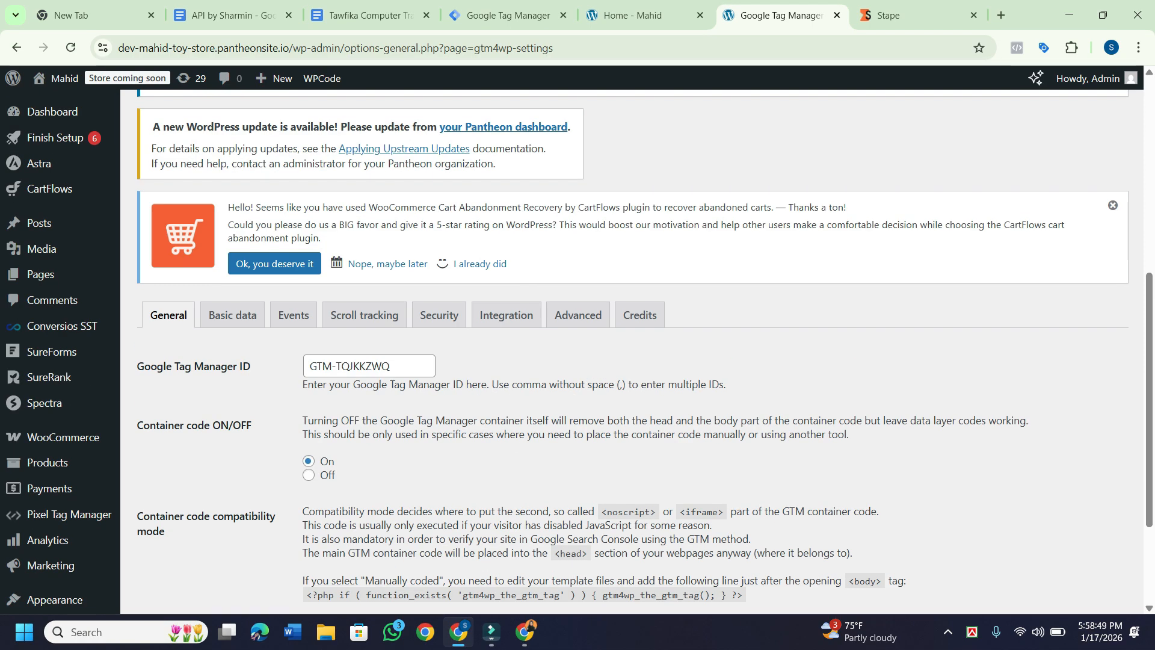
On the Basic data tab, include Post author ID and Post date in the dataLayer.
left_click(232, 314)
scroll(232, 315, "down", 7)
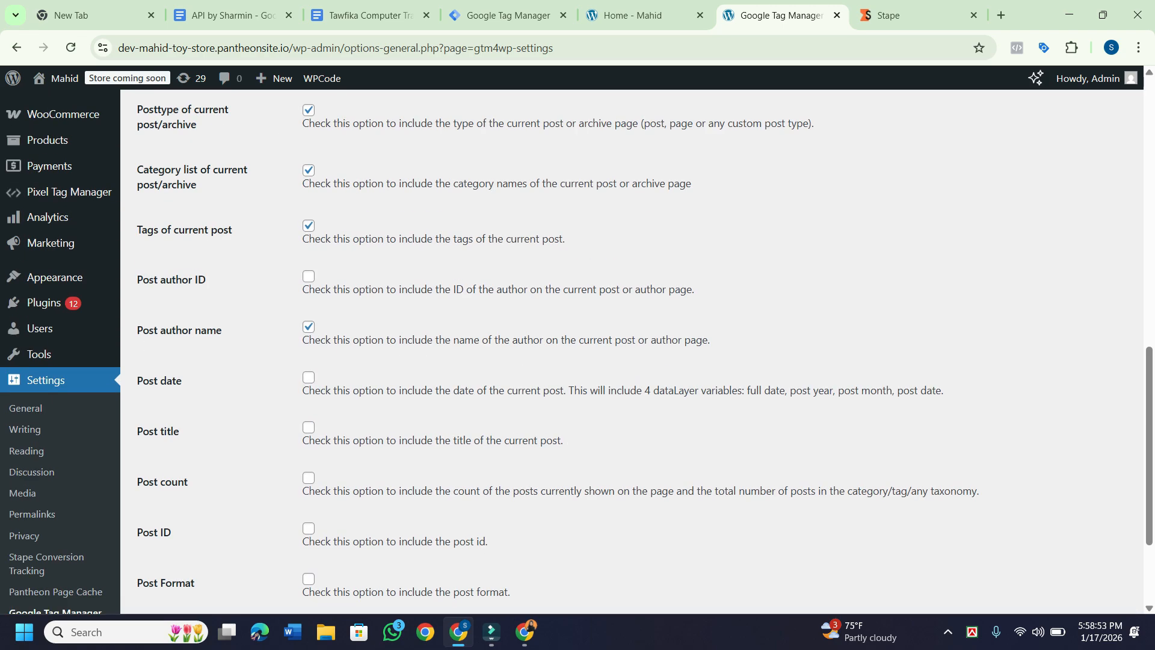
left_click(309, 276)
scroll(308, 276, "down", 3)
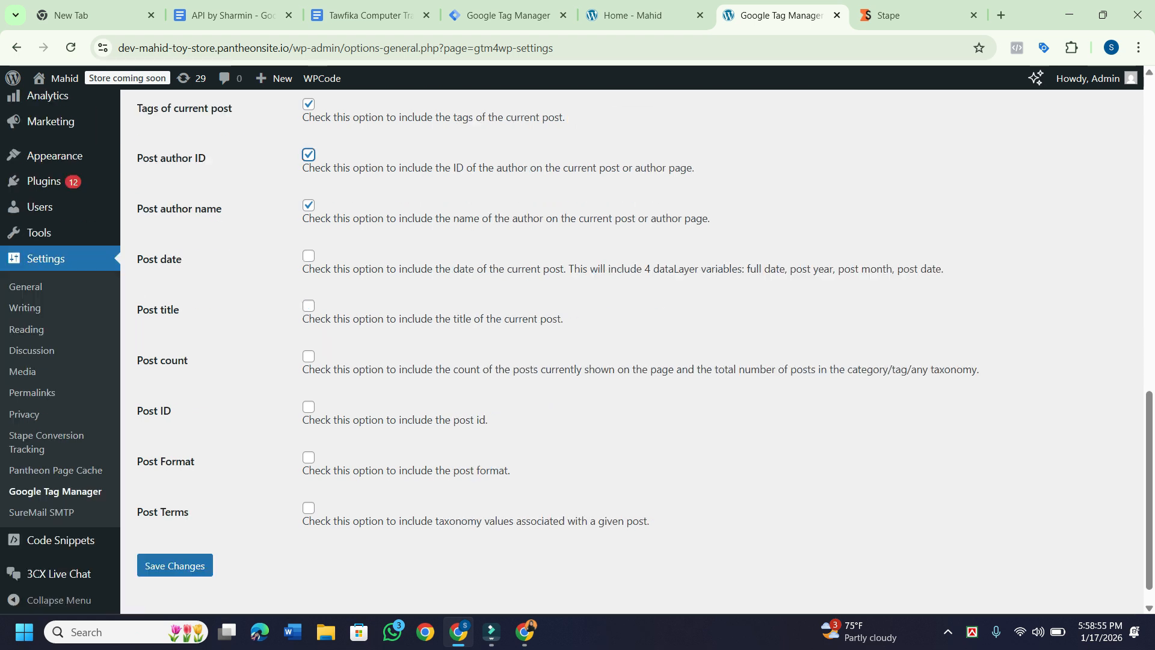
left_click(309, 226)
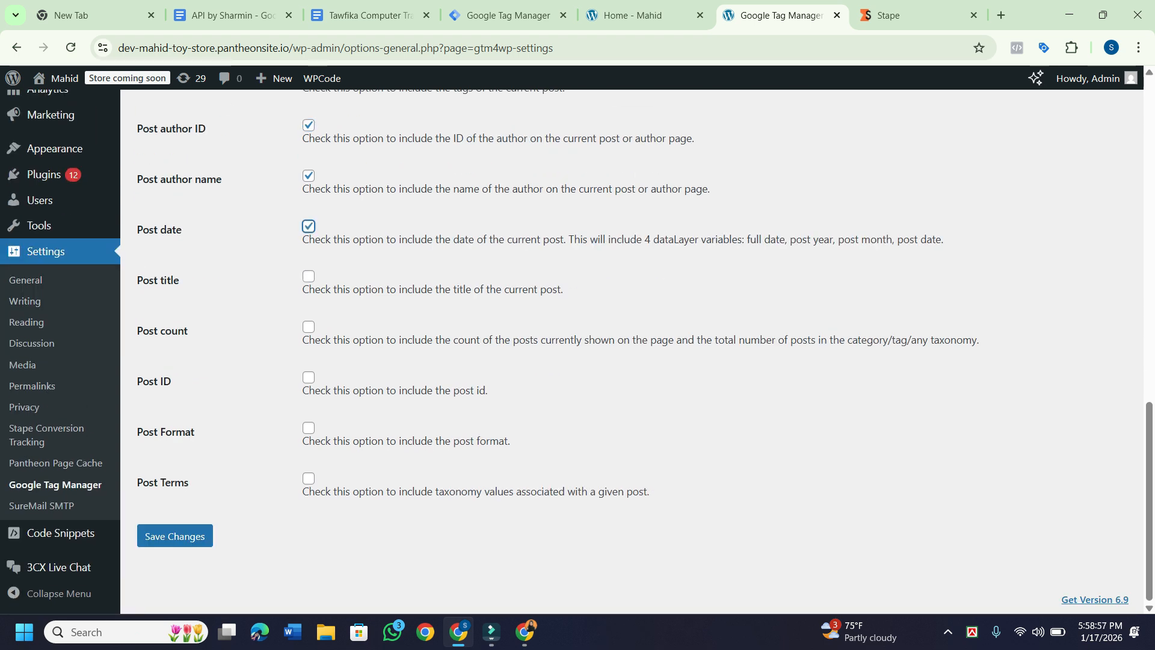
Also include Post title, Post count, Post ID and Post Format, then save the settings.
key("Tab")
key("Tab")
key("space")
key("Tab")
key("shift+Tab")
key("shift+Tab")
key("space")
key("Tab")
key("Tab")
key("Tab")
key("space")
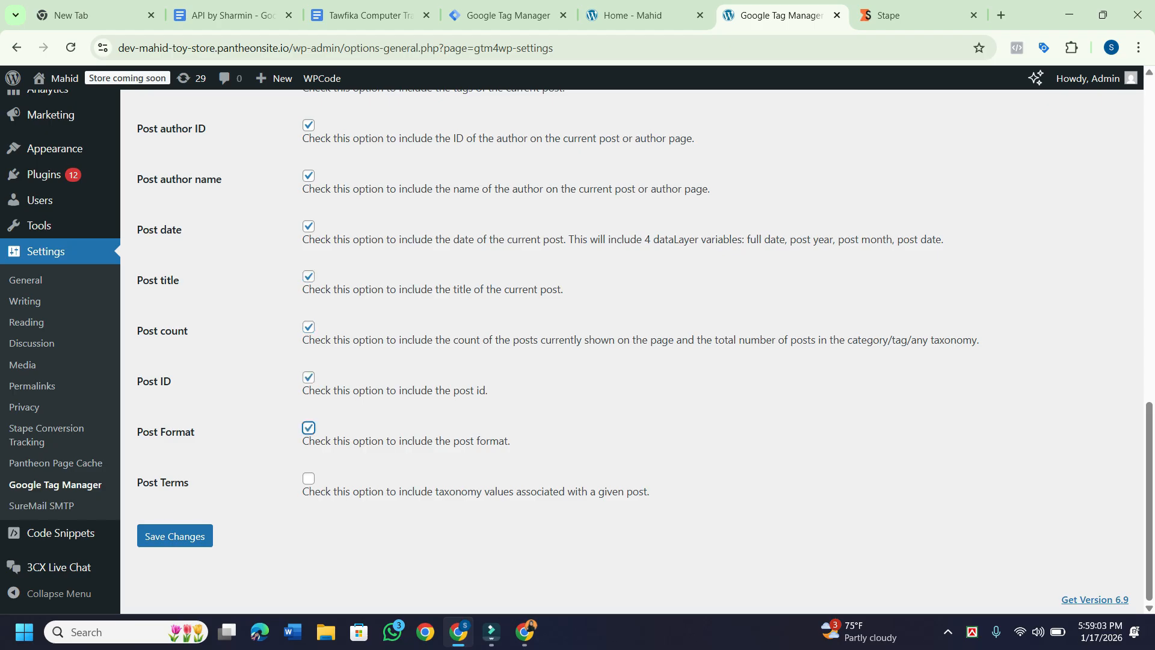
key("Tab")
key("Tab")
key("Return")
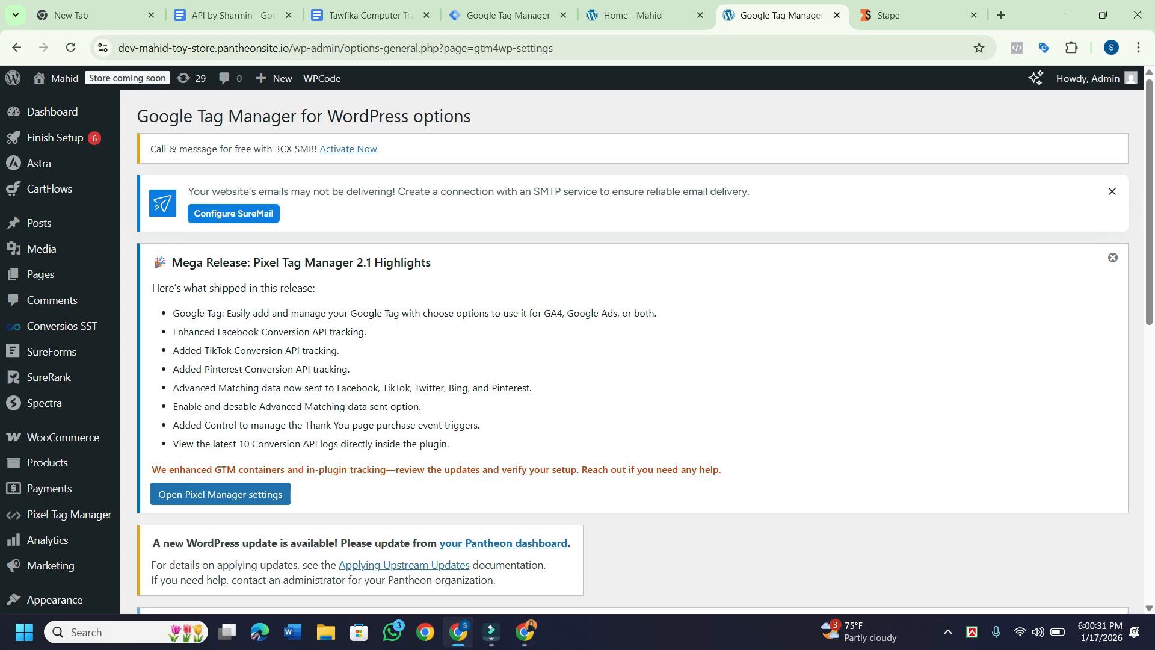
scroll(26, 473, "down", 5)
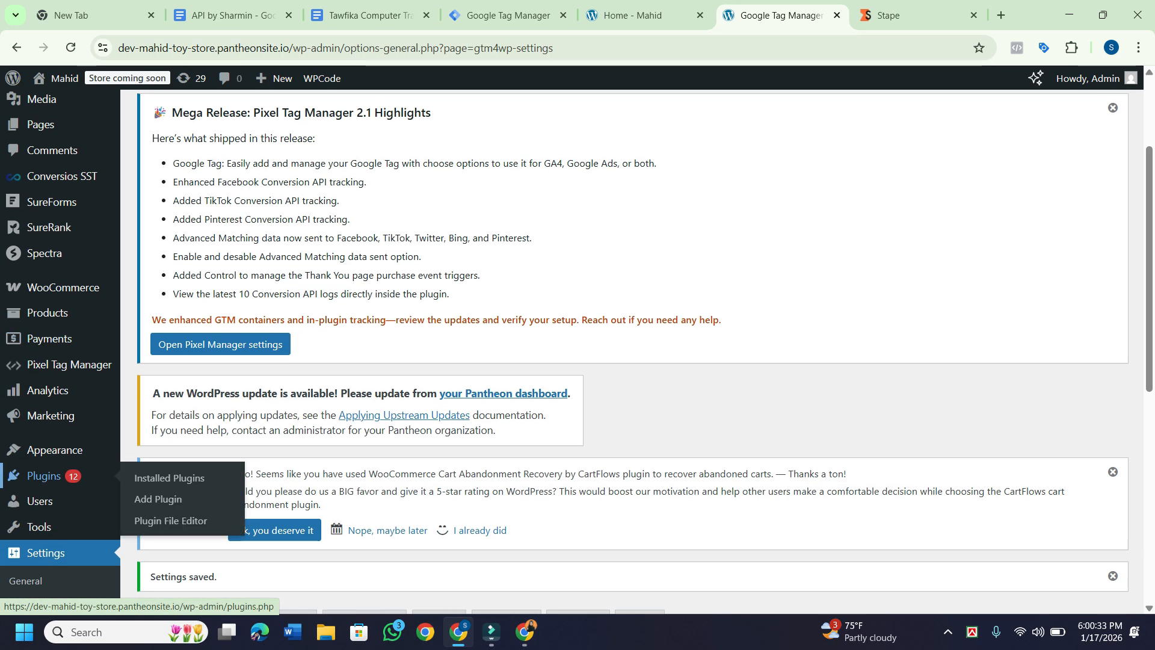
Go from the installed Plugins list to Add Plugin, showing featured plugins like Akismet and Jetpack.
left_click(44, 325)
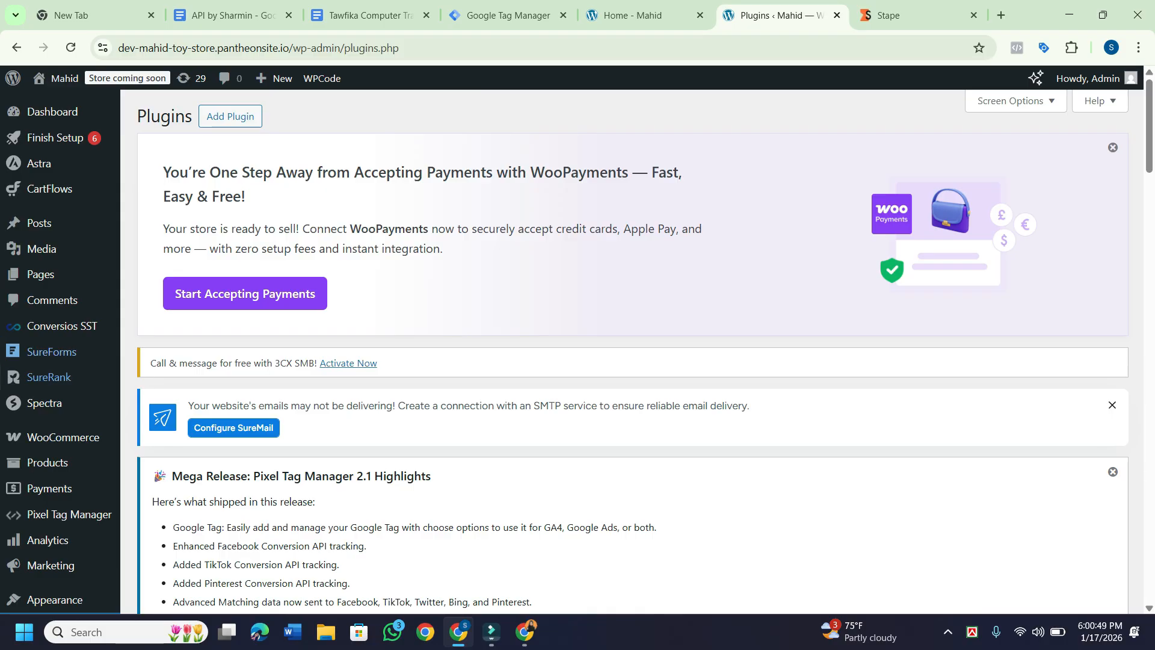
scroll(45, 385, "down", 1)
scroll(36, 373, "down", 3)
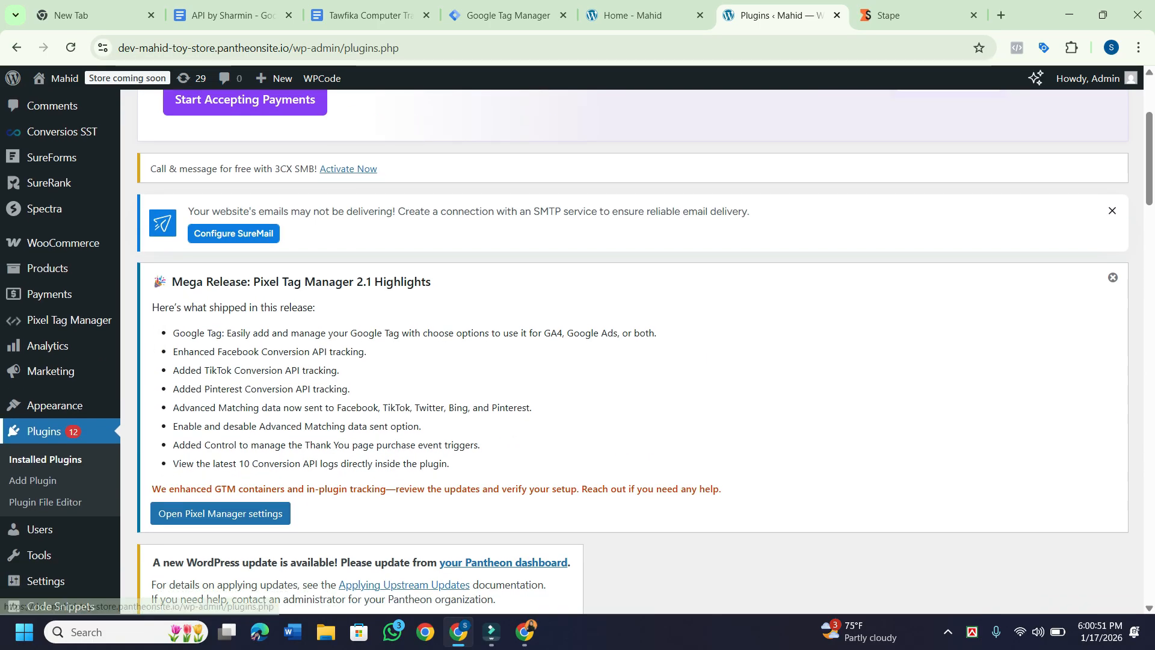
left_click(33, 480)
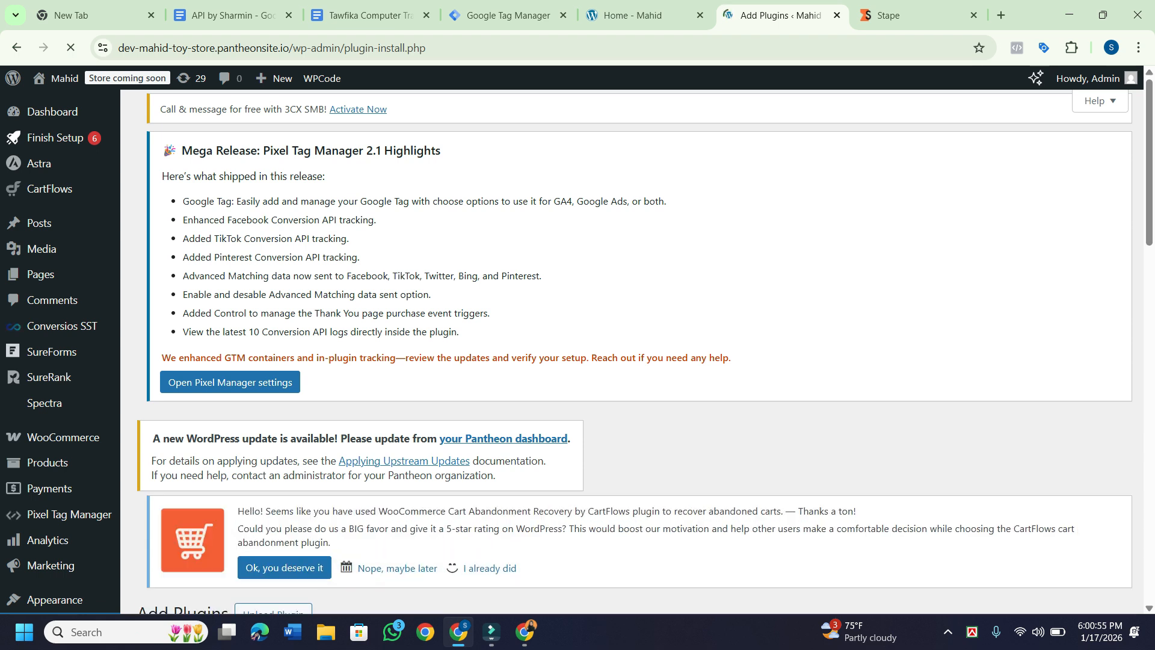
scroll(577, 349, "down", 6)
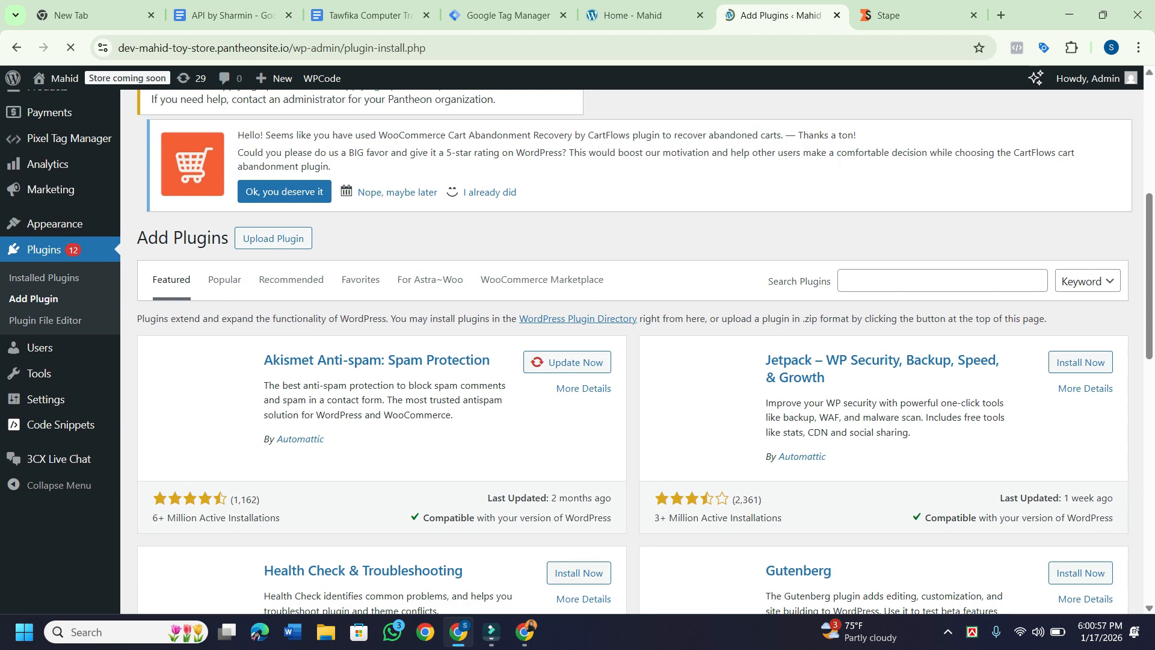
Search plugins for 'header and footer' and update WPCode – Insert Headers and Footers.
left_click(942, 281)
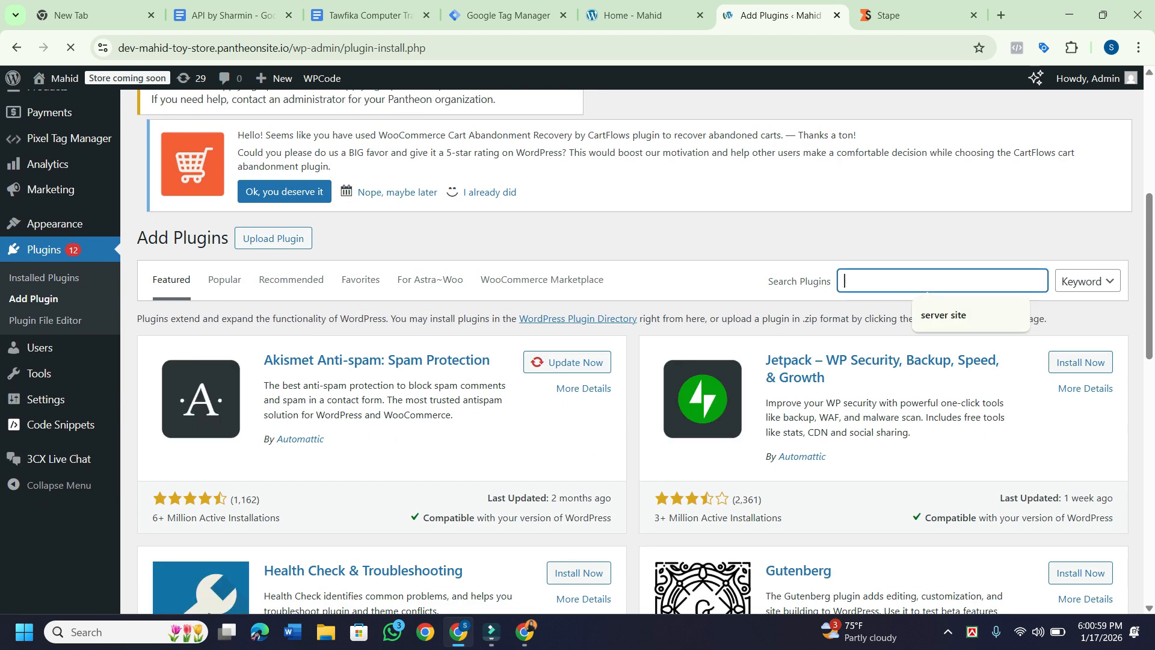
type("header")
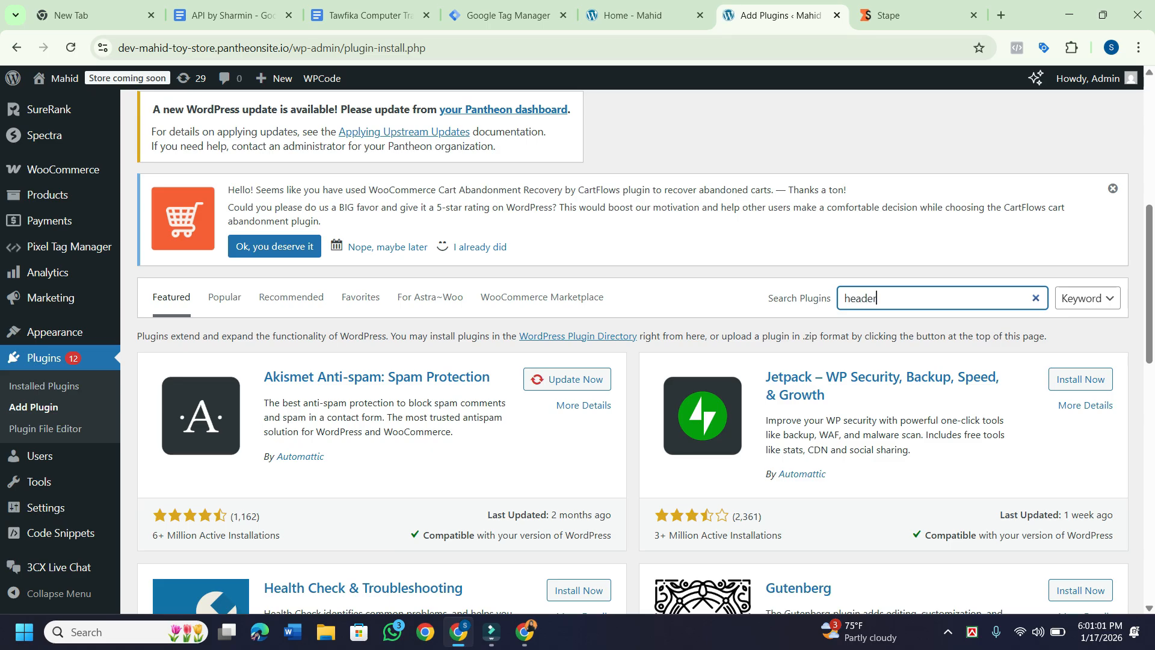
type(" and f")
type("ooter")
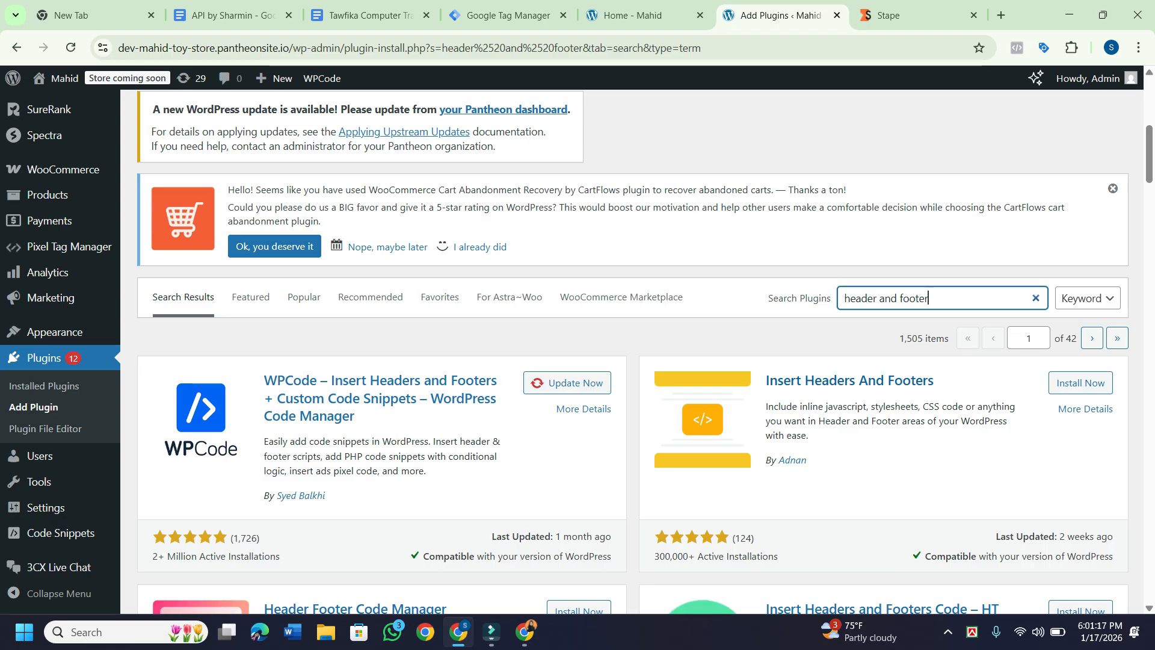
scroll(645, 339, "down", 1)
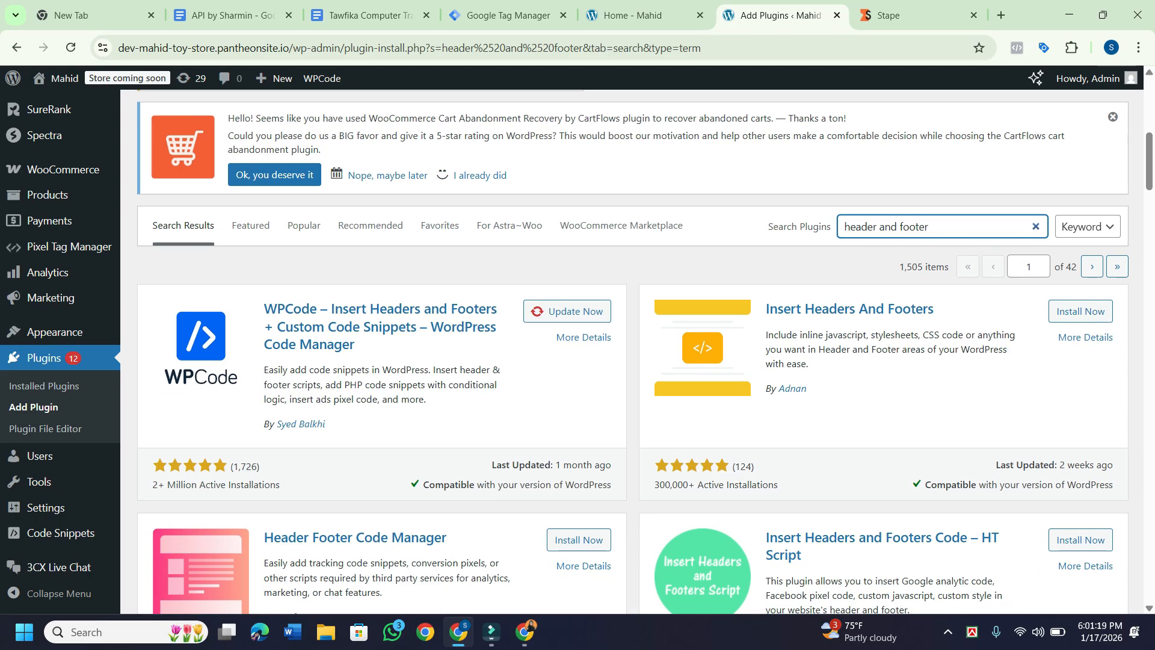
left_click(567, 311)
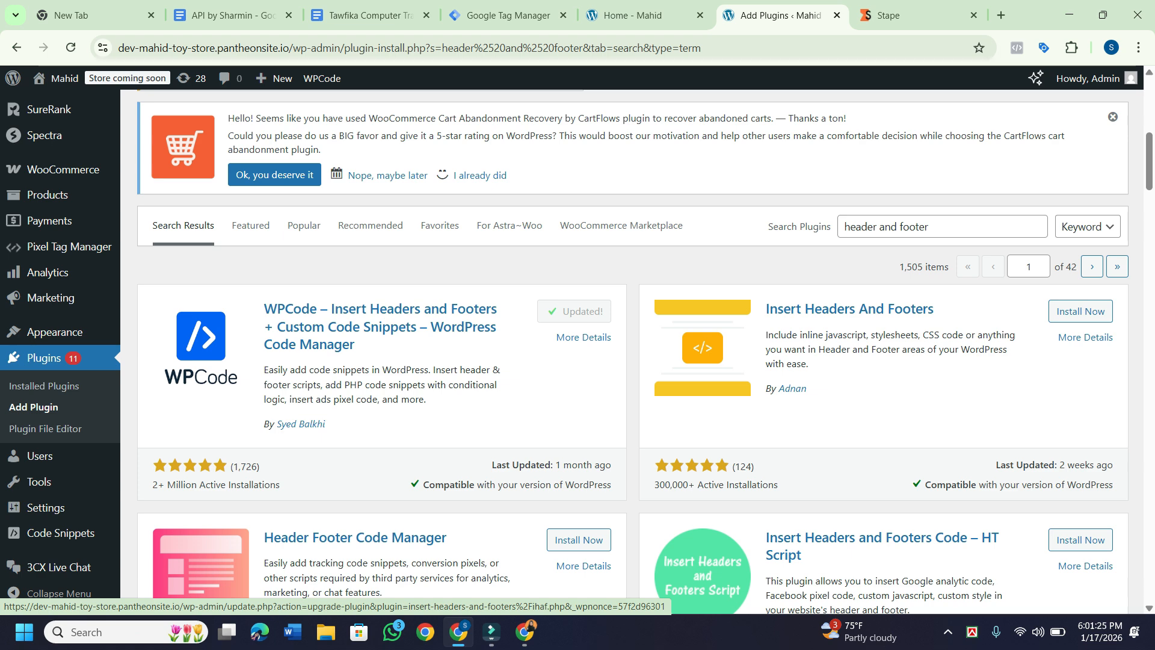
scroll(575, 311, "down", 20)
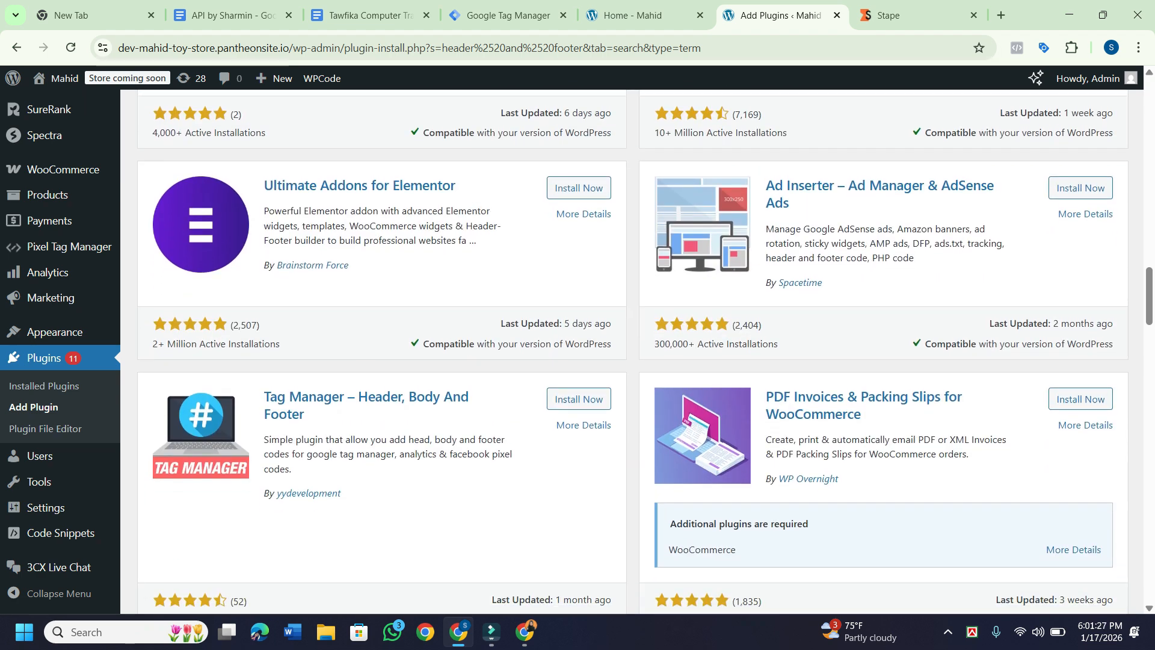
scroll(610, 349, "down", 2)
scroll(610, 349, "up", 2)
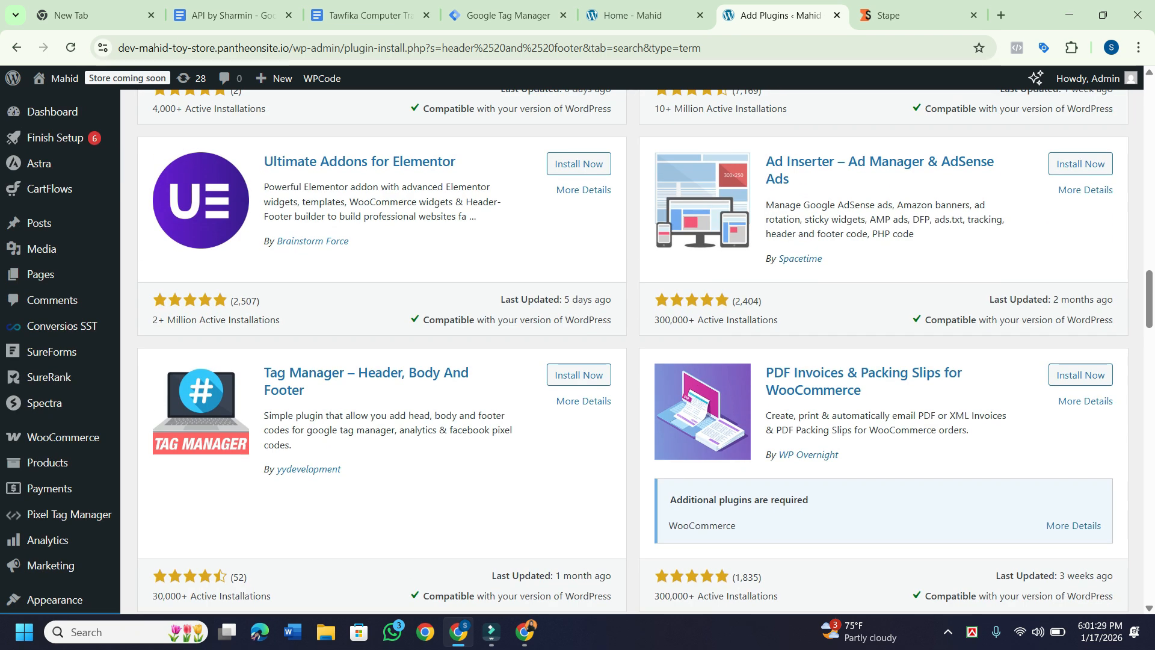
mouse_move(51, 376)
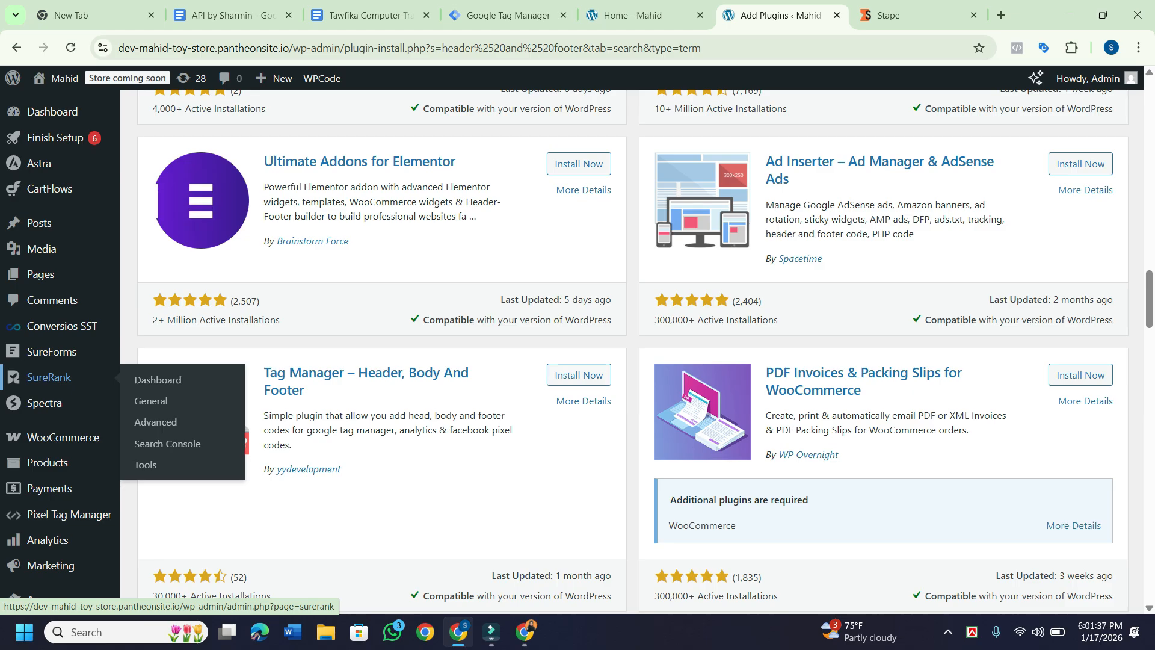
scroll(60, 378, "down", 3)
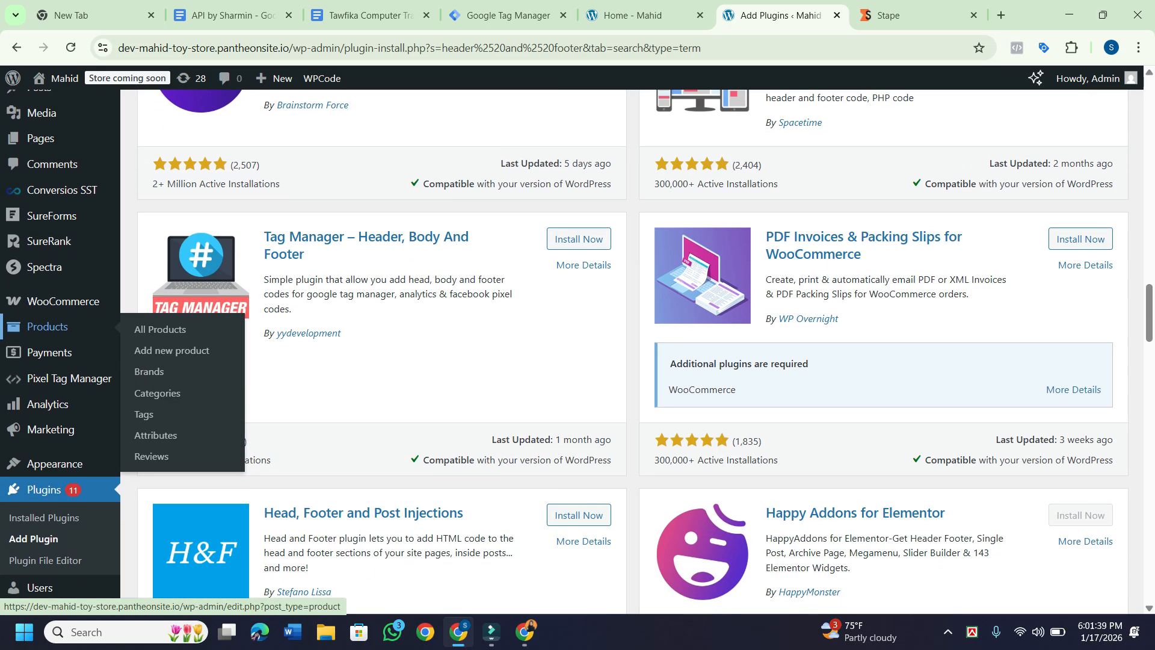
scroll(60, 361, "down", 3)
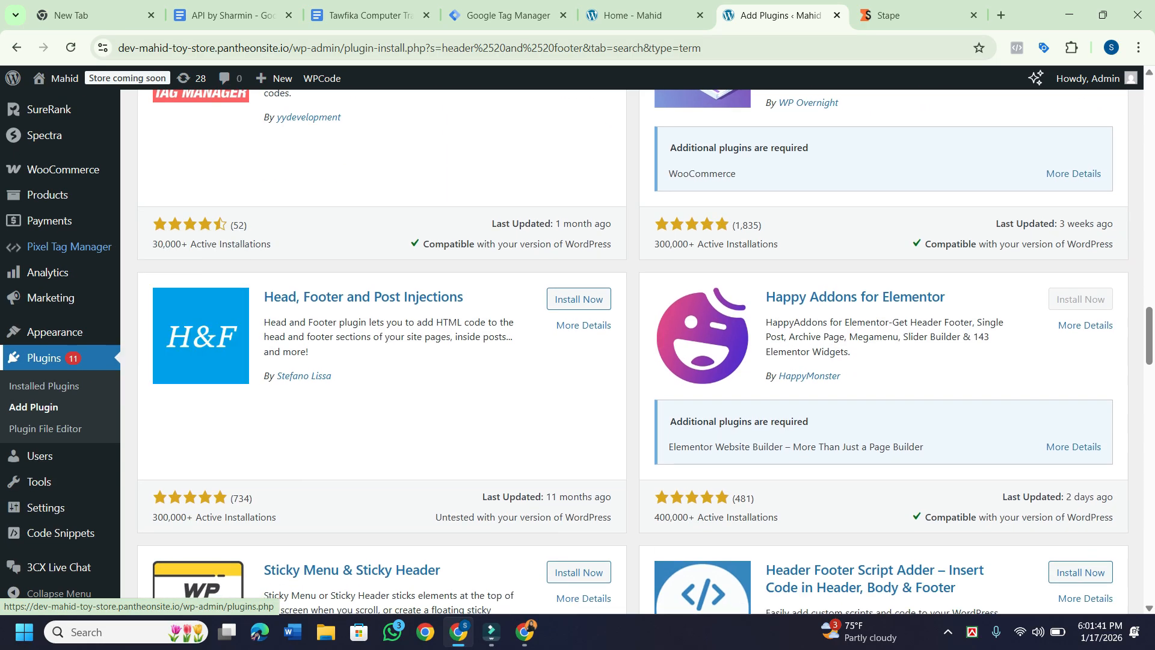
scroll(60, 361, "down", 2)
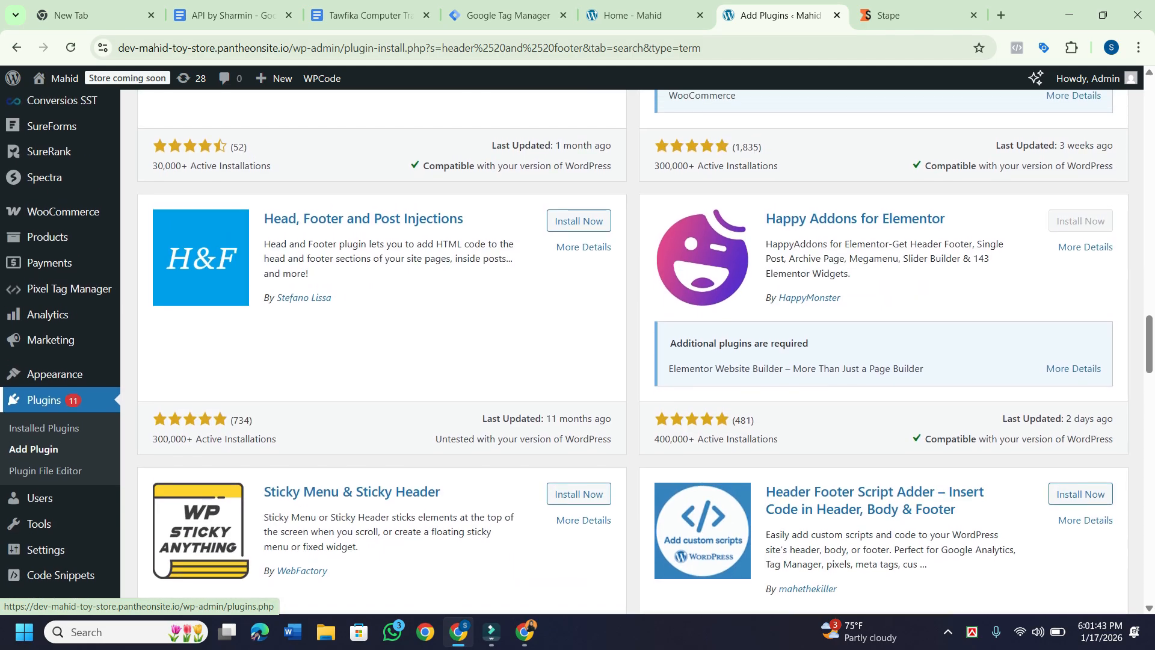
scroll(226, 504, "up", 2)
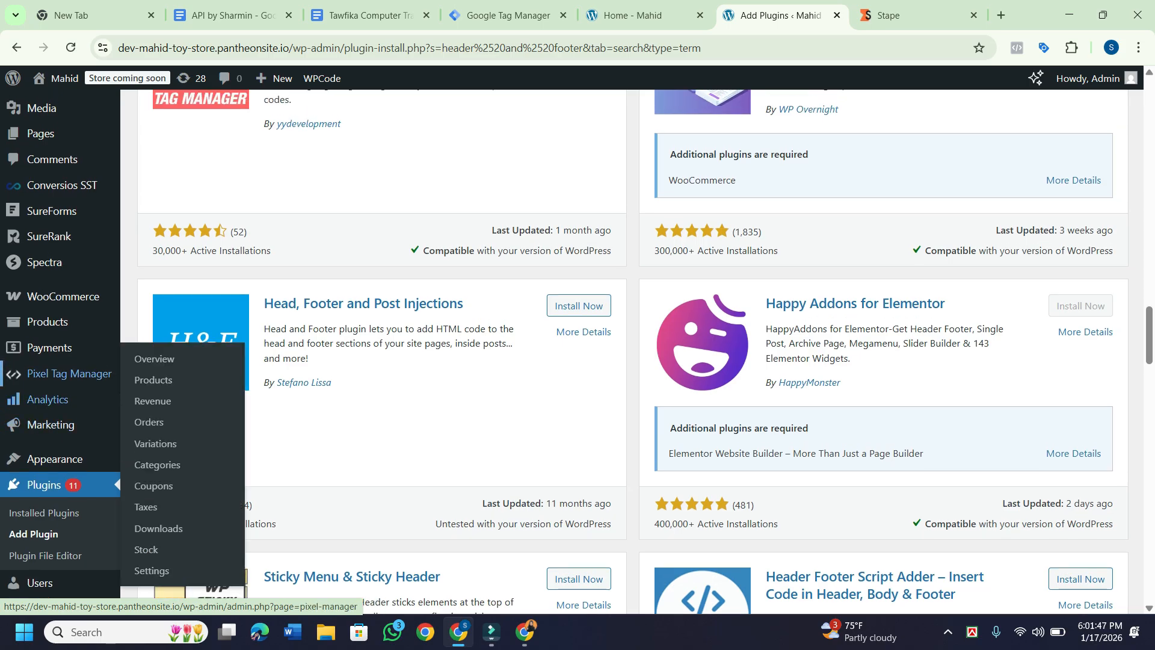
scroll(60, 294, "up", 4)
mouse_move(48, 275)
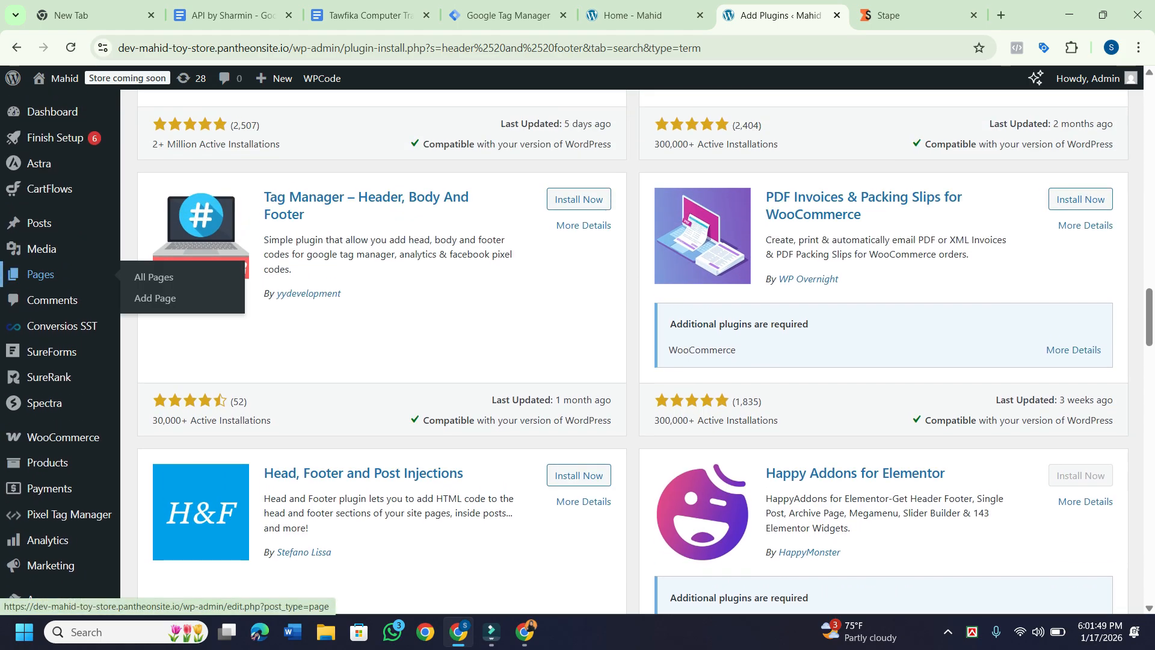
scroll(48, 274, "up", 1)
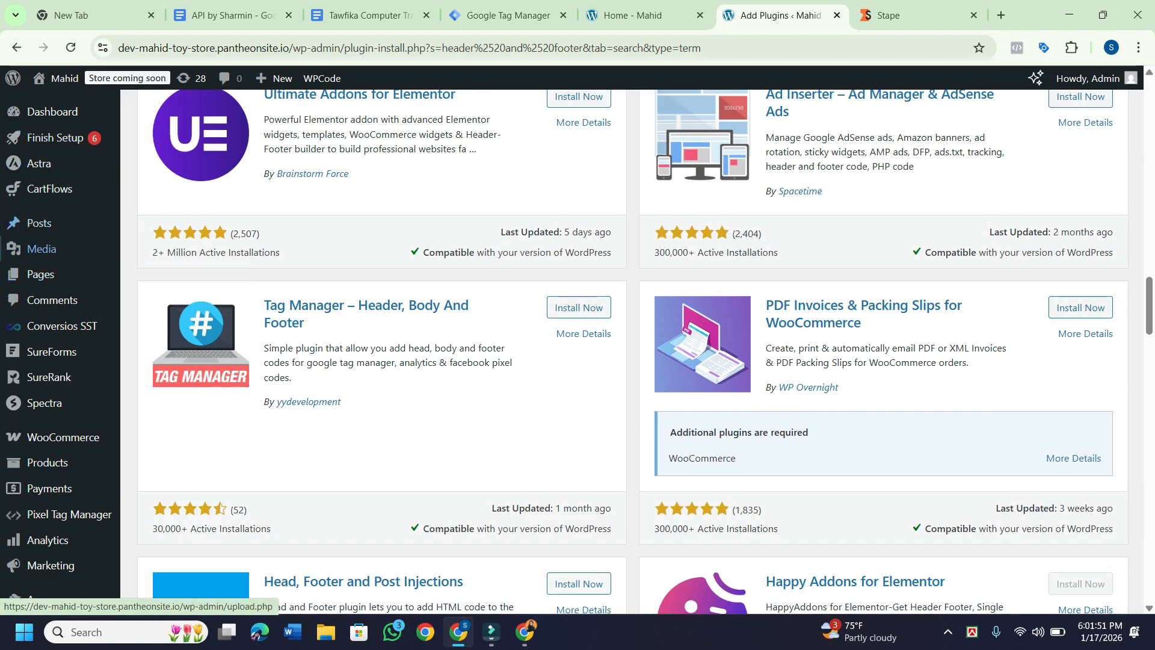
mouse_move(60, 326)
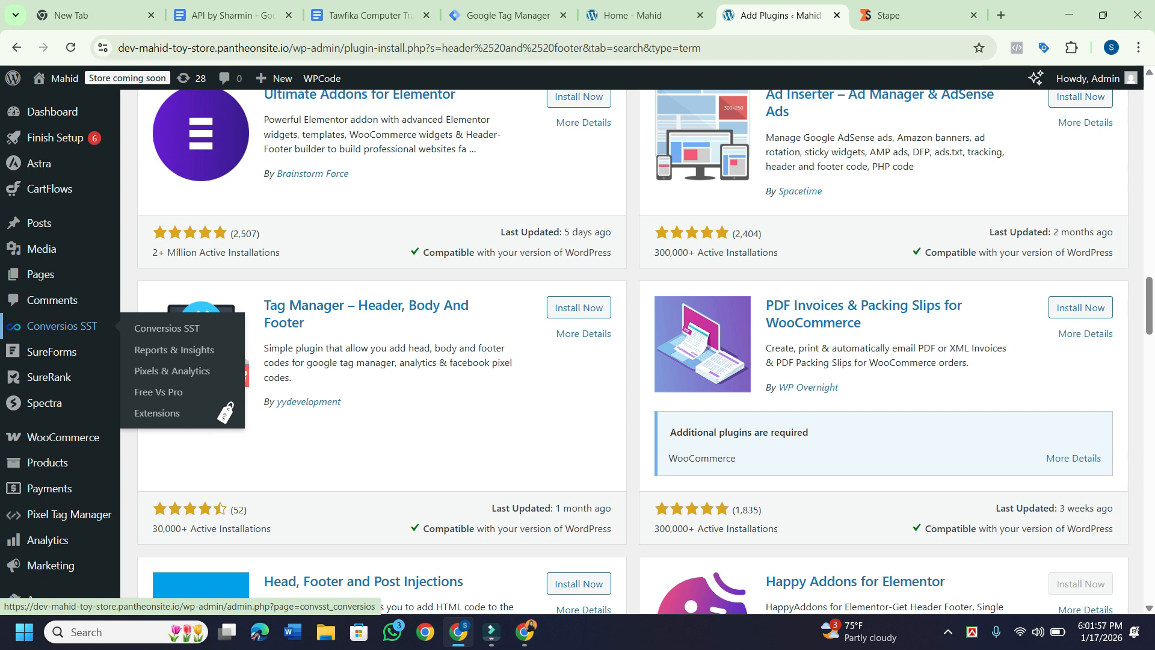
scroll(60, 259, "down", 2)
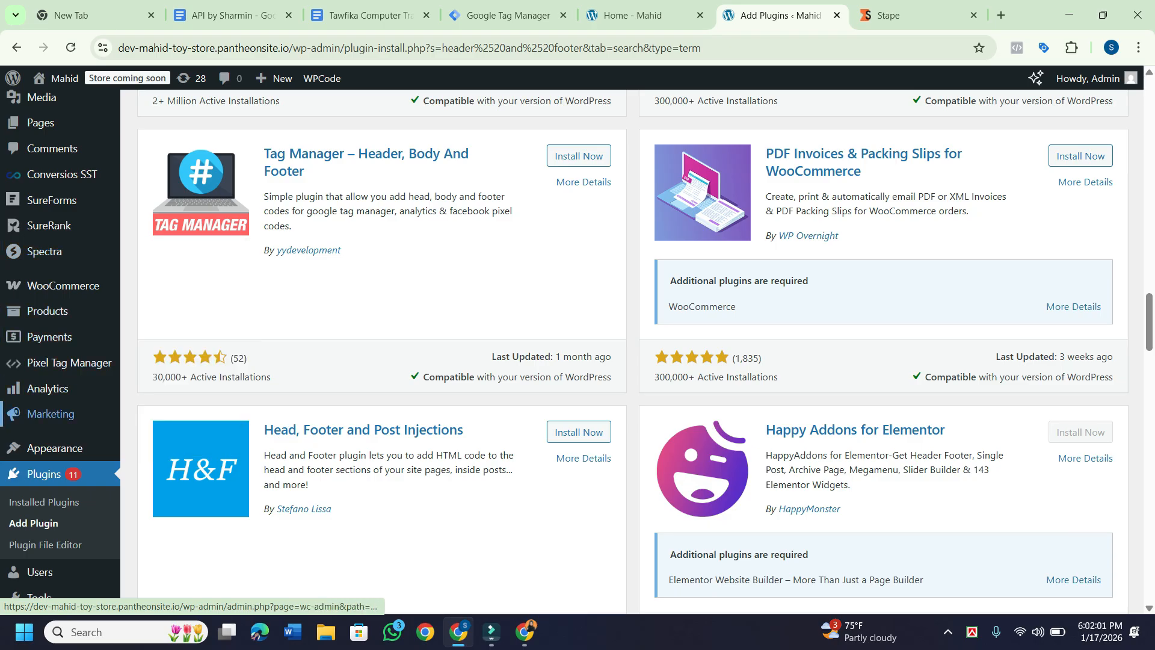
scroll(60, 413, "down", 1)
scroll(60, 372, "down", 1)
scroll(60, 481, "down", 2)
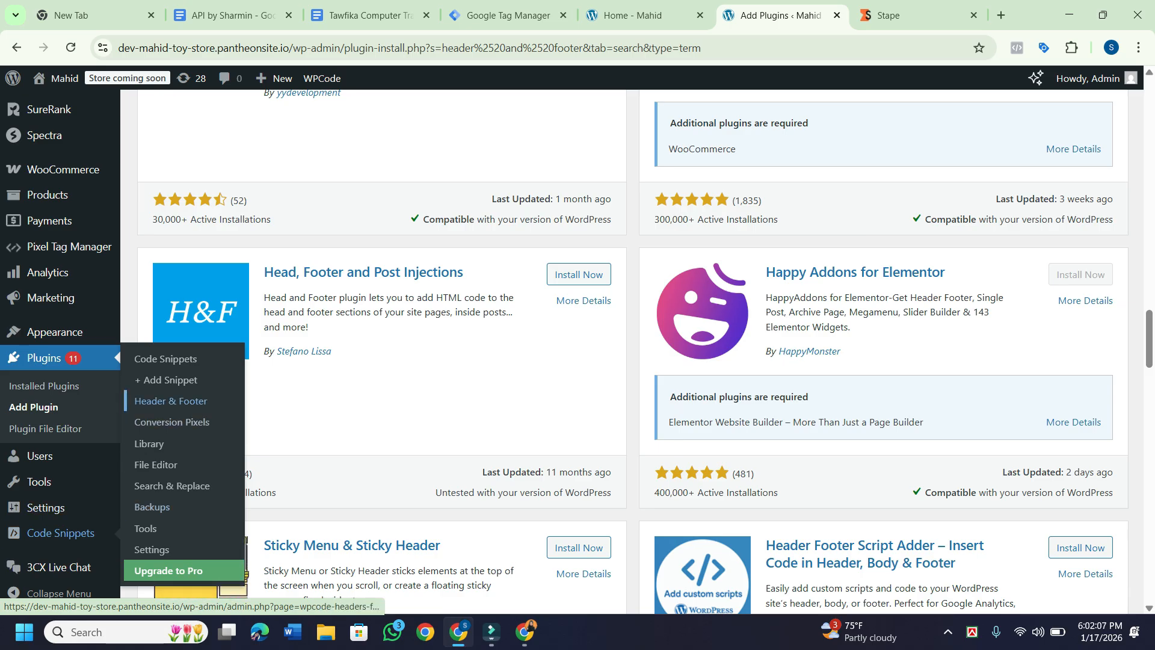
Open WPCode's Header & Footer settings and scroll through the existing Meta Pixel script in the Header box.
left_click(170, 401)
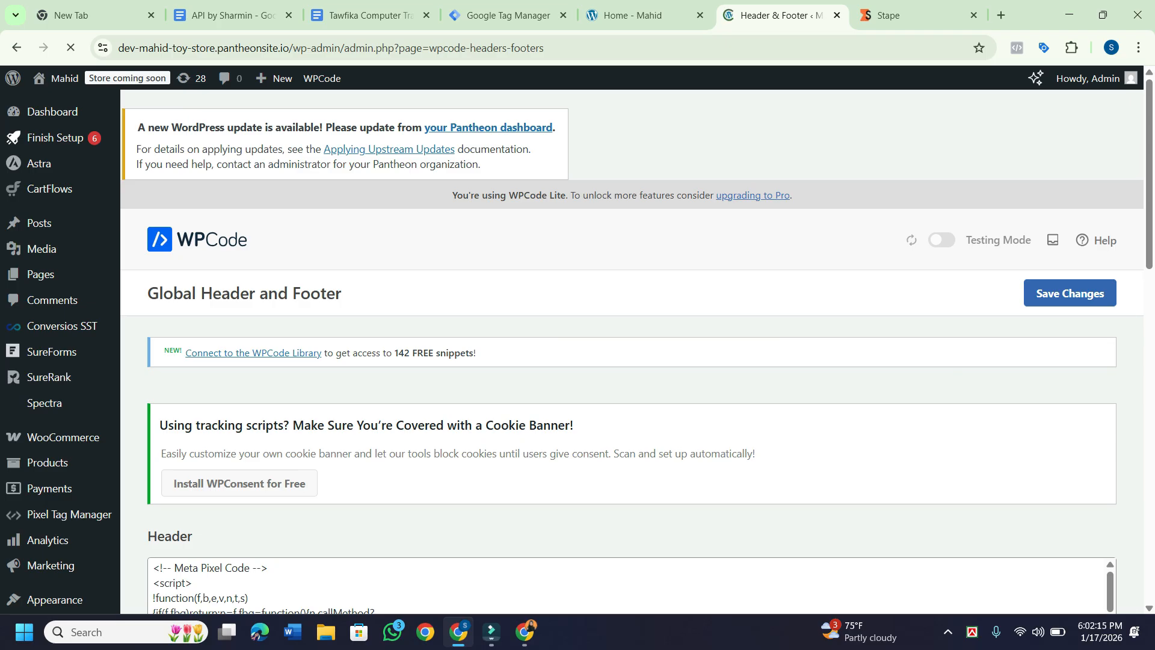
scroll(631, 355, "down", 1)
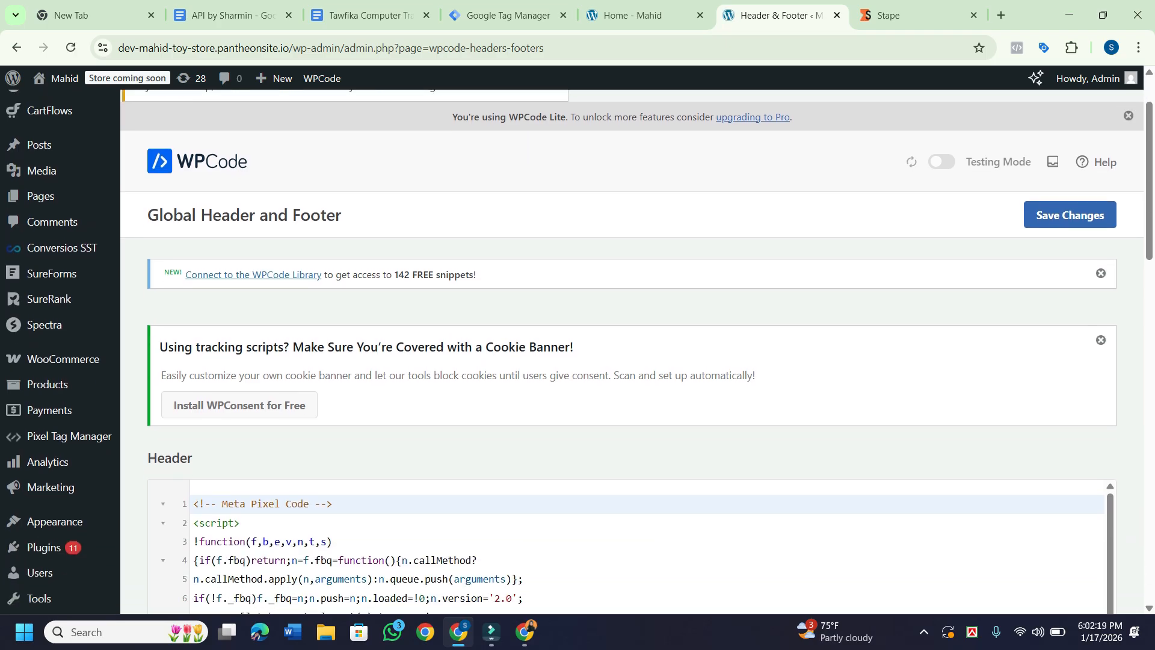
scroll(276, 469, "down", 3)
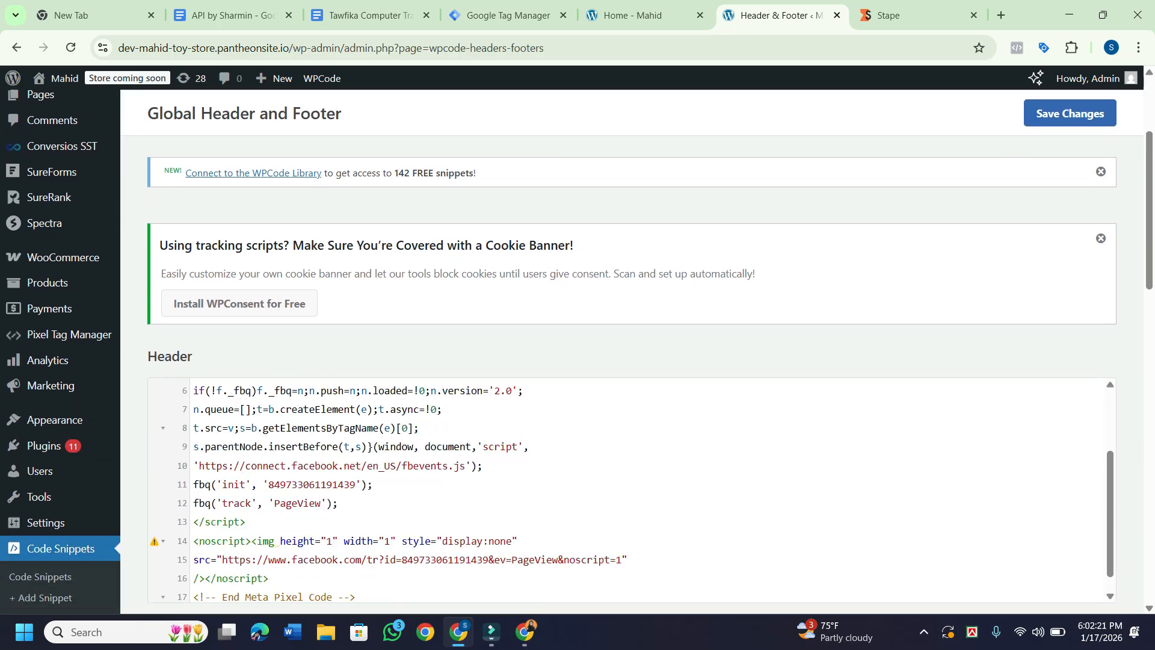
scroll(576, 351, "down", 1)
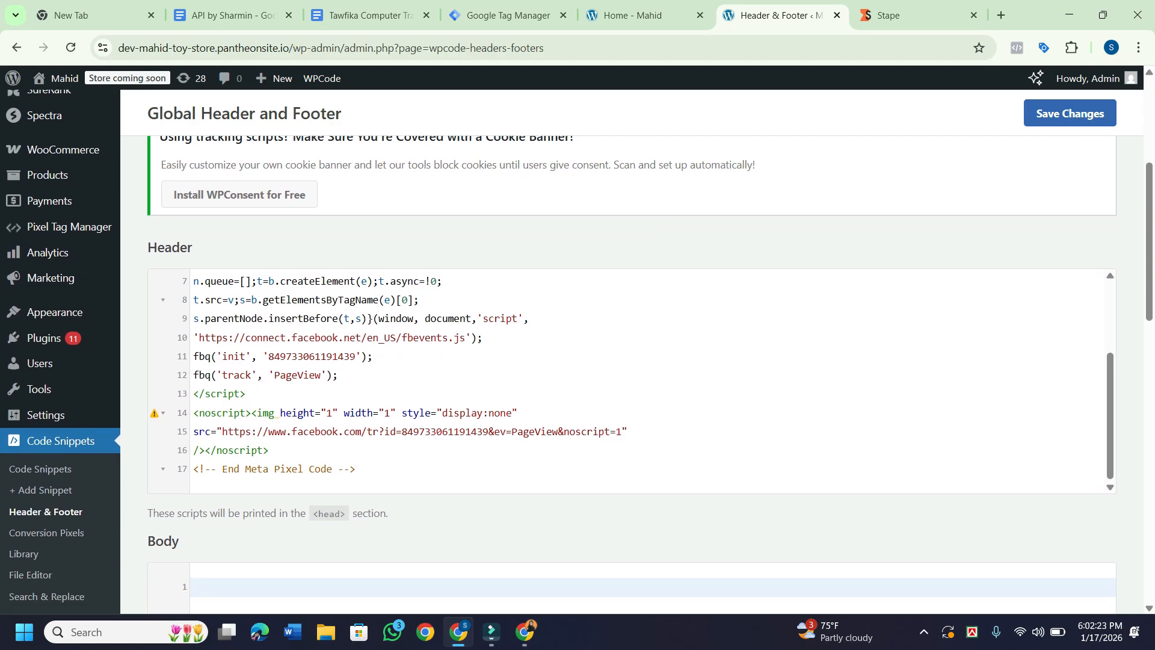
scroll(646, 381, "up", 3)
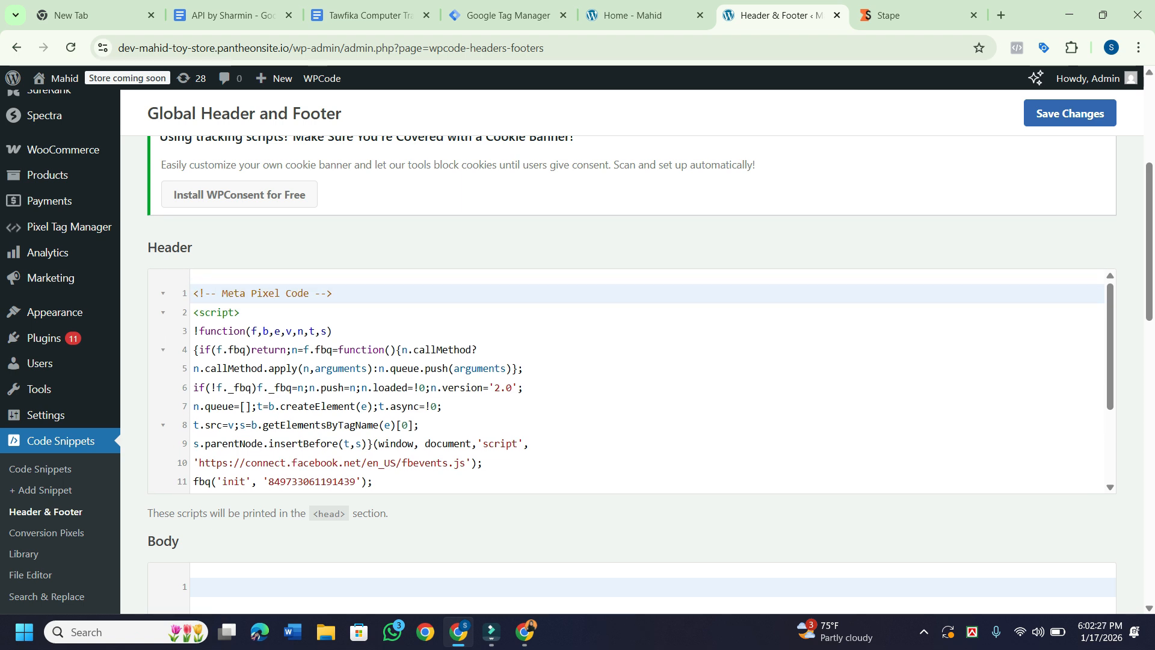
scroll(647, 361, "down", 4)
scroll(647, 361, "down", 2)
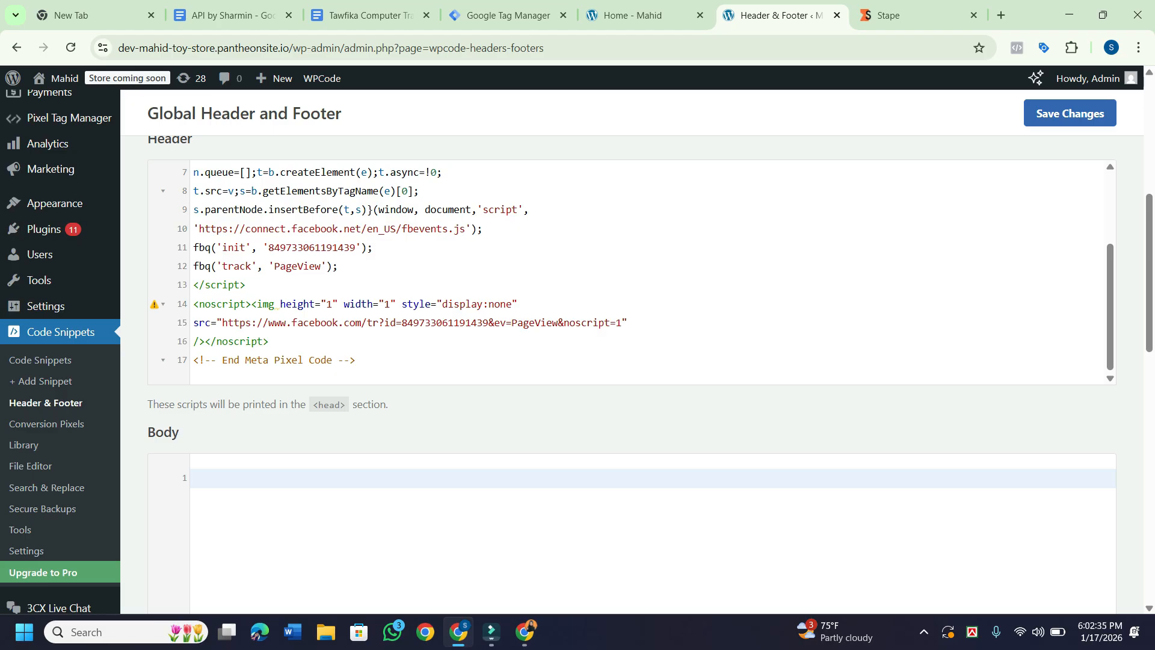
scroll(646, 270, "up", 5)
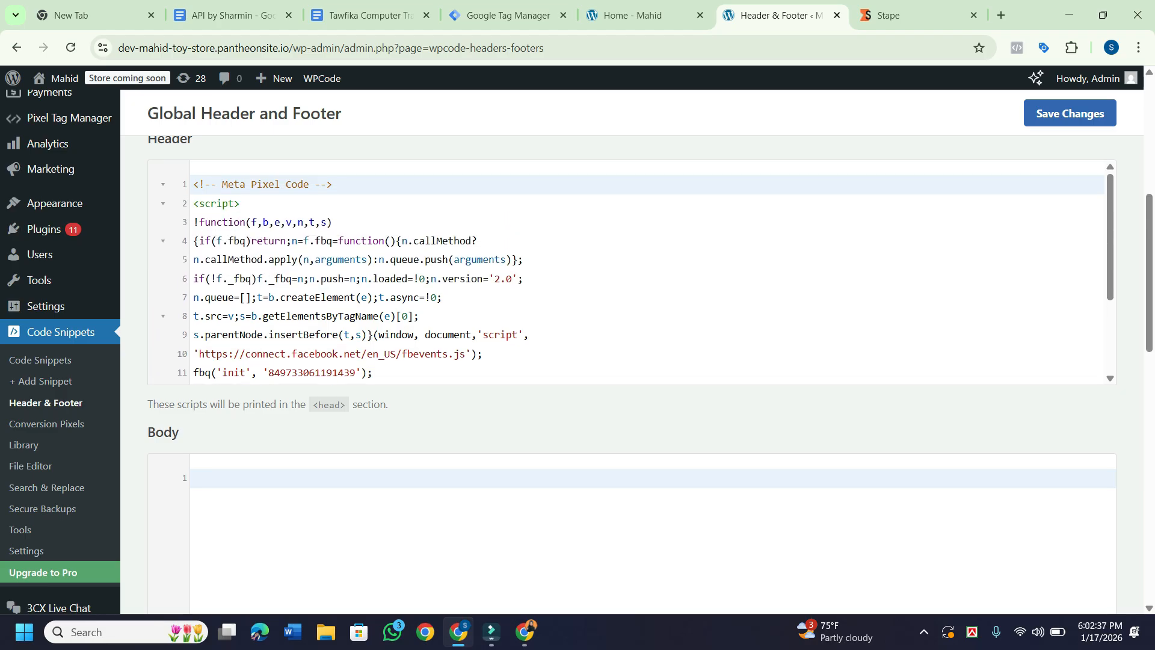
scroll(646, 270, "down", 5)
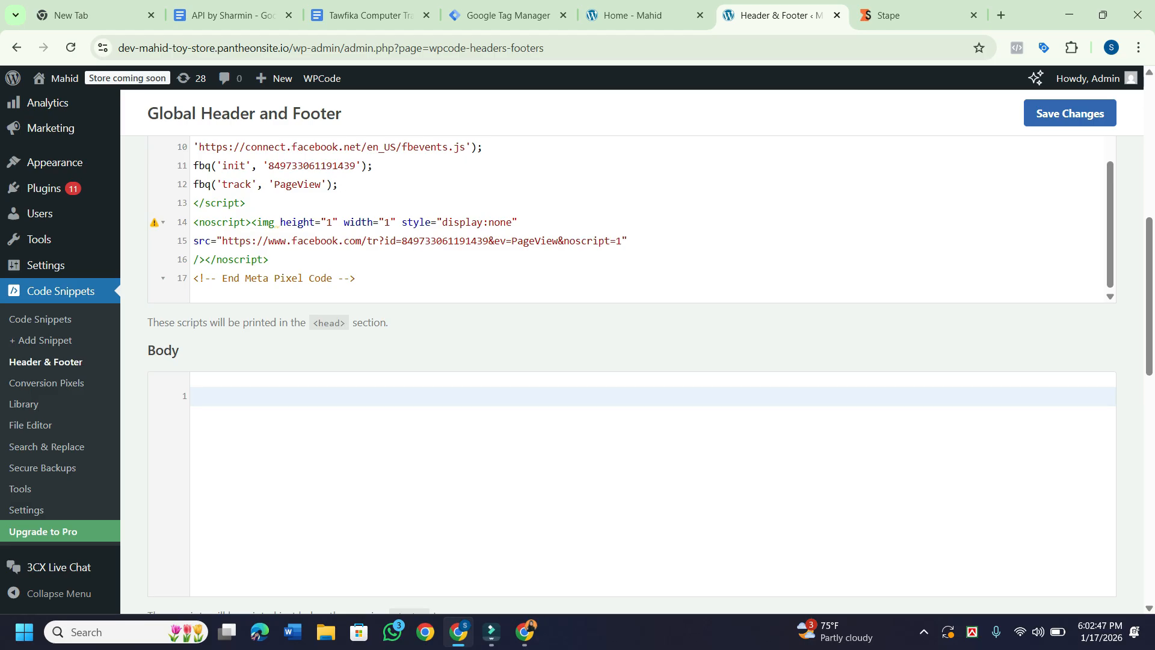
scroll(647, 220, "up", 1)
scroll(647, 219, "down", 1)
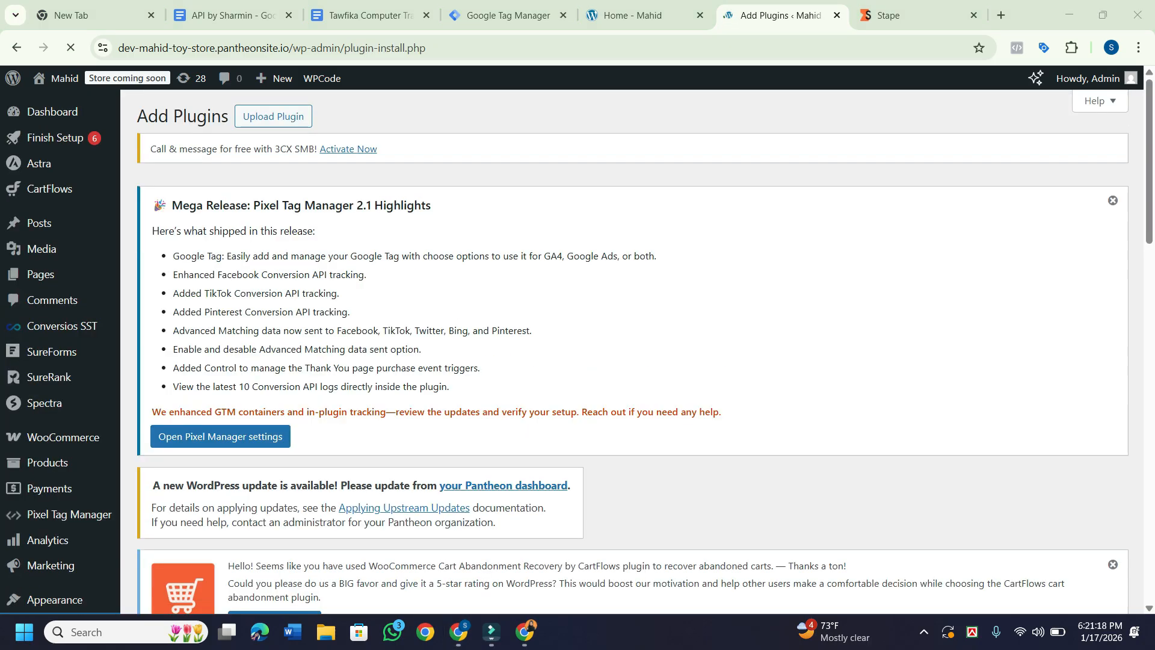
Search the plugin directory for 'header and footer' and confirm WPCode is listed as Active.
scroll(631, 349, "down", 5)
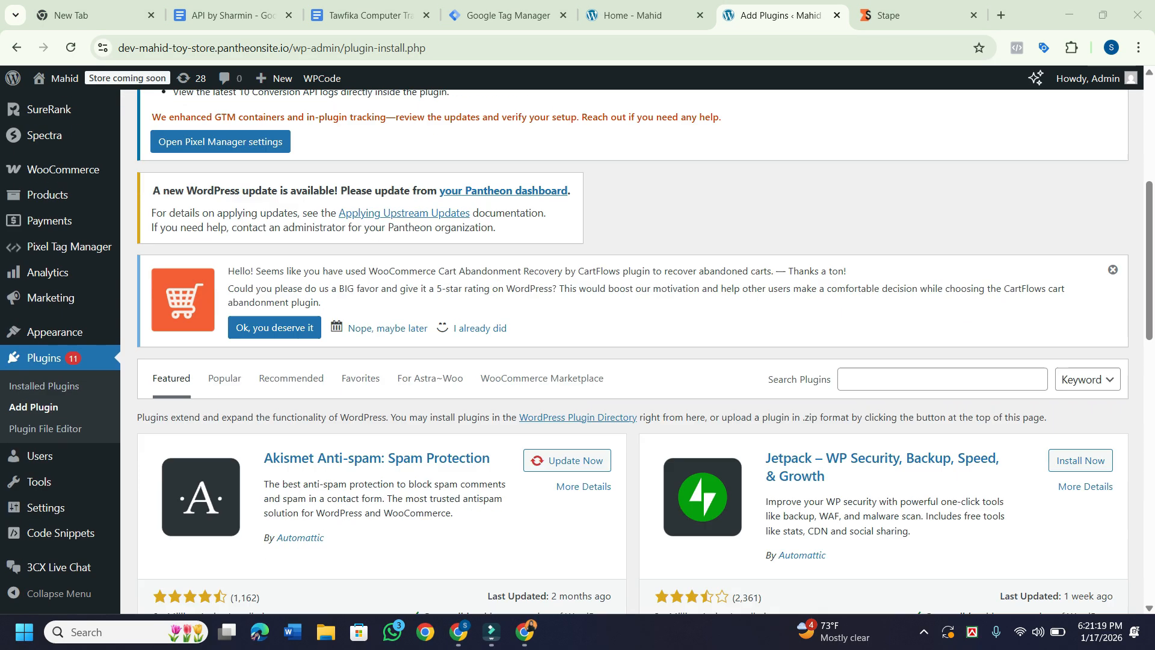
scroll(631, 349, "down", 1)
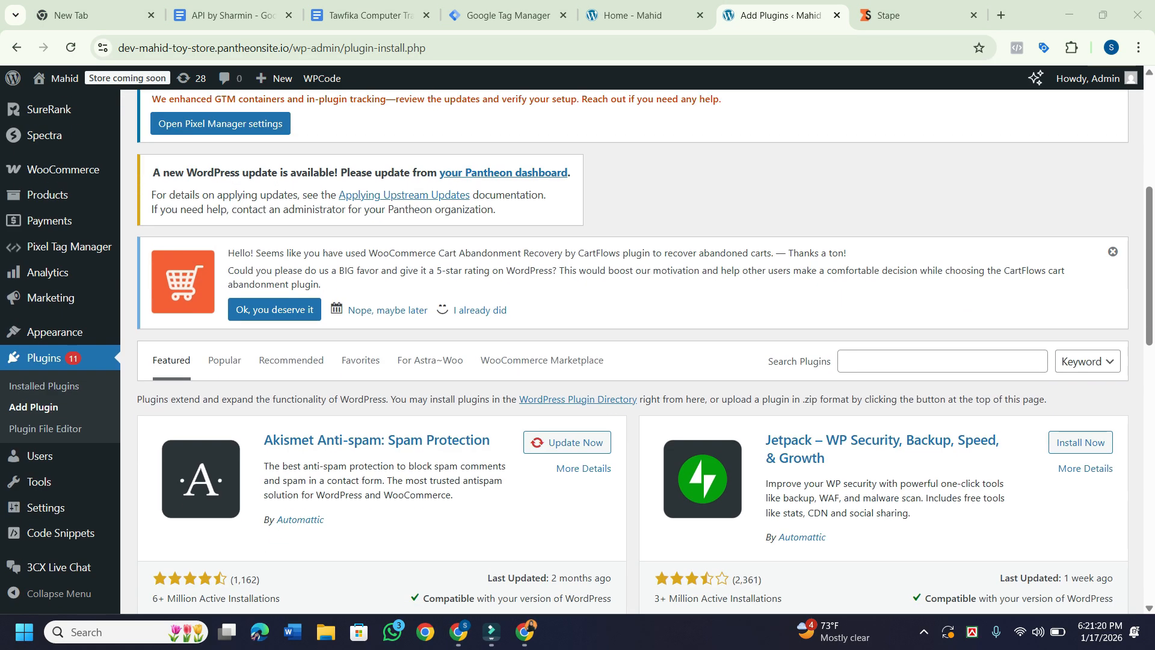
left_click(942, 361)
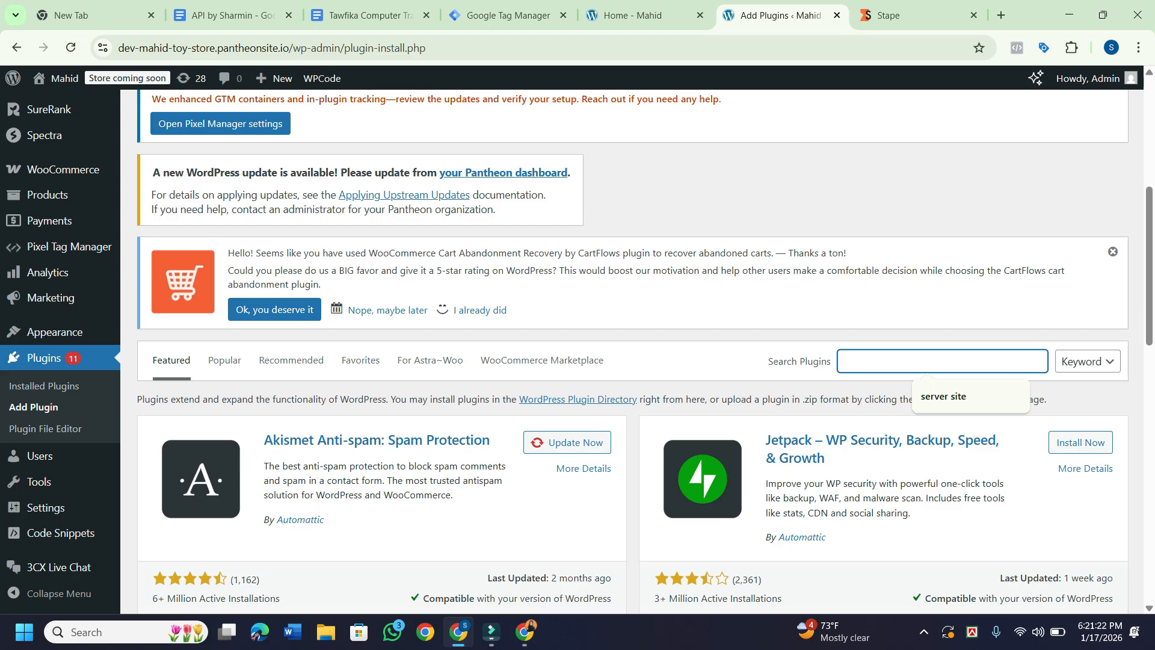
type("h")
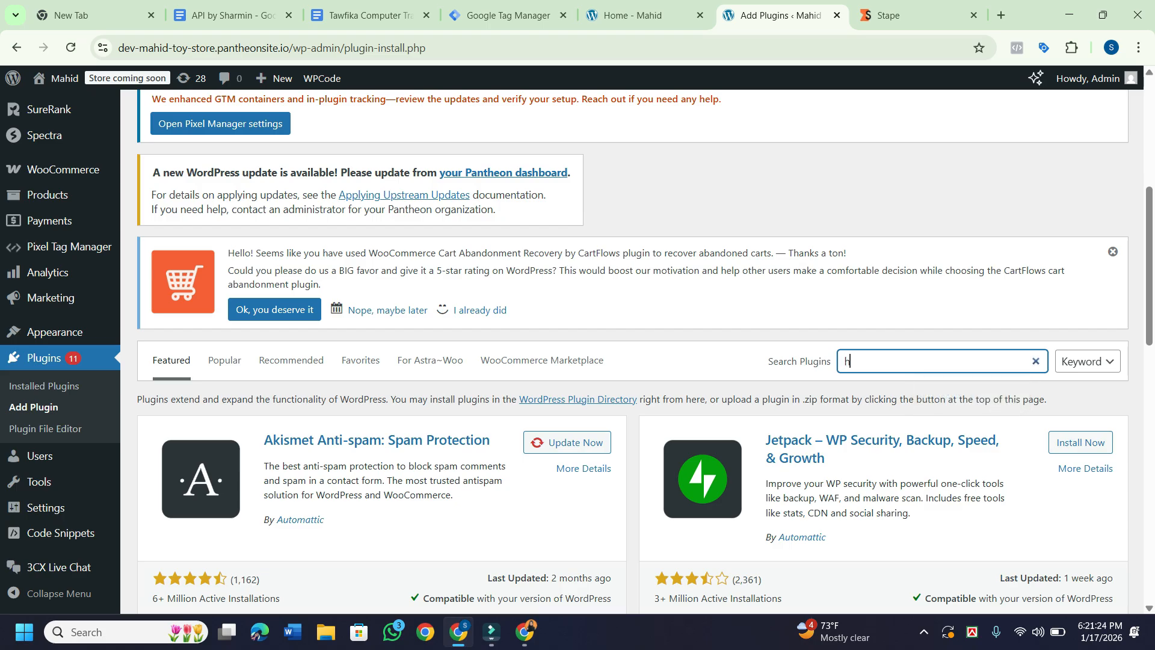
type("eader and")
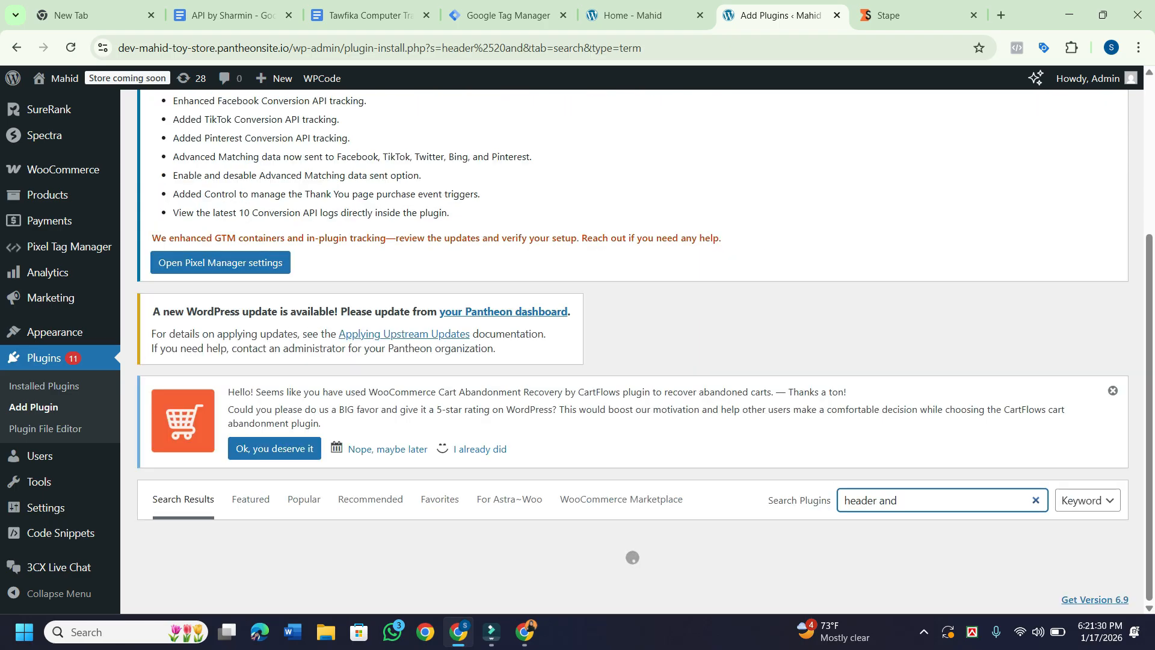
type(" foote")
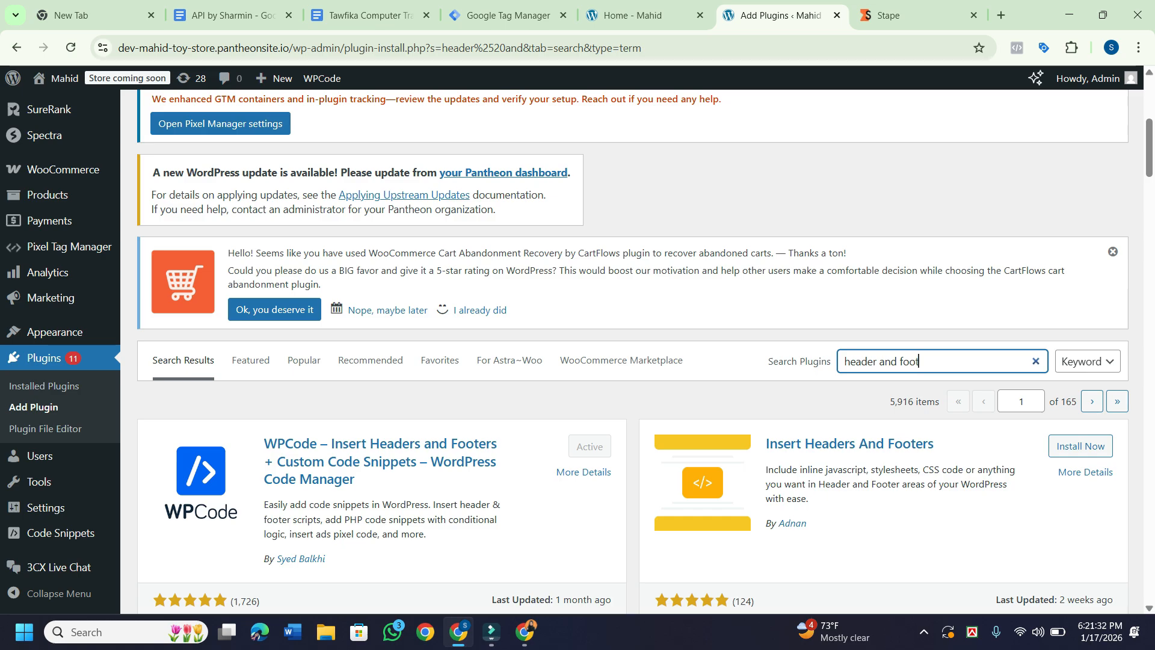
type("r")
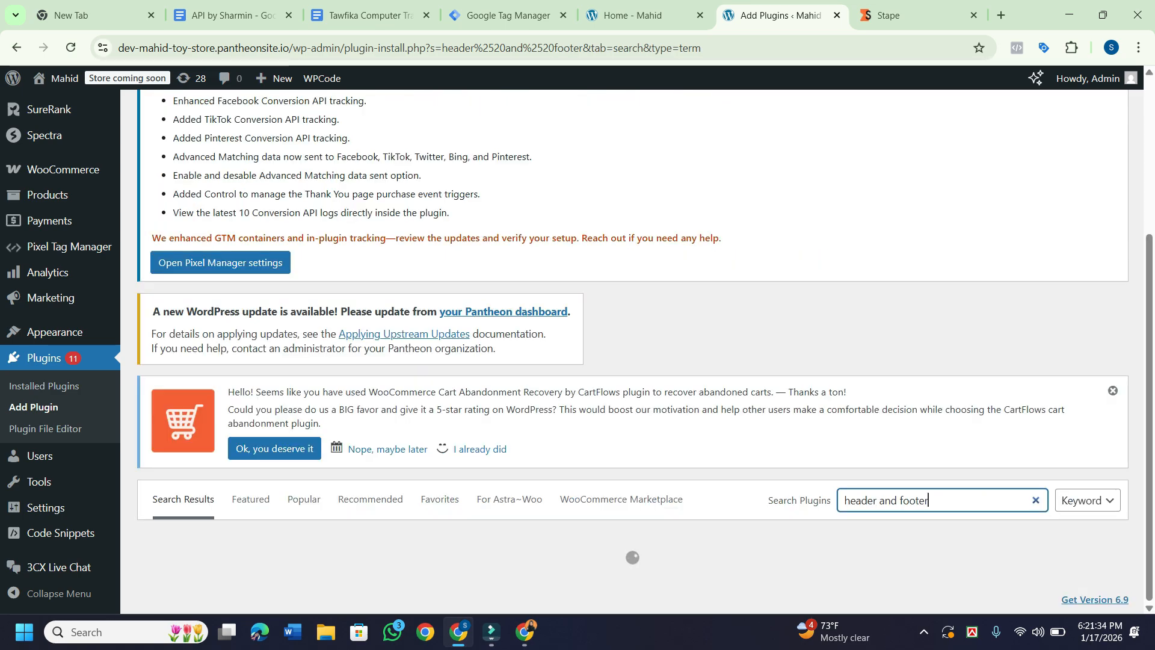
scroll(633, 350, "down", 6)
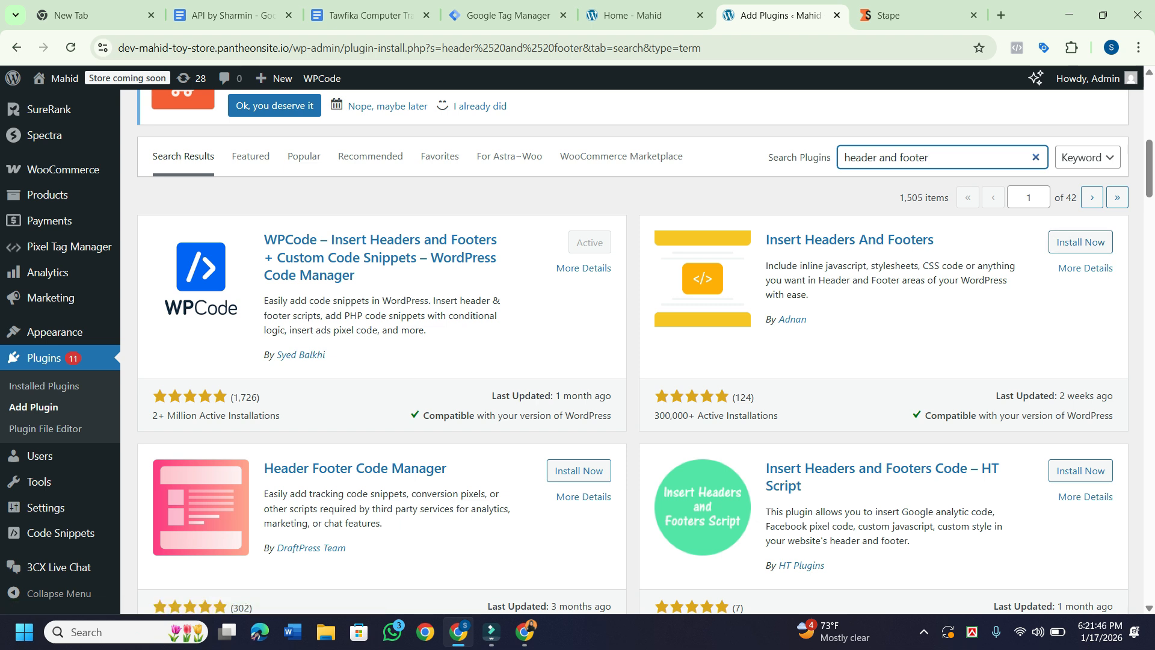
mouse_move(55, 331)
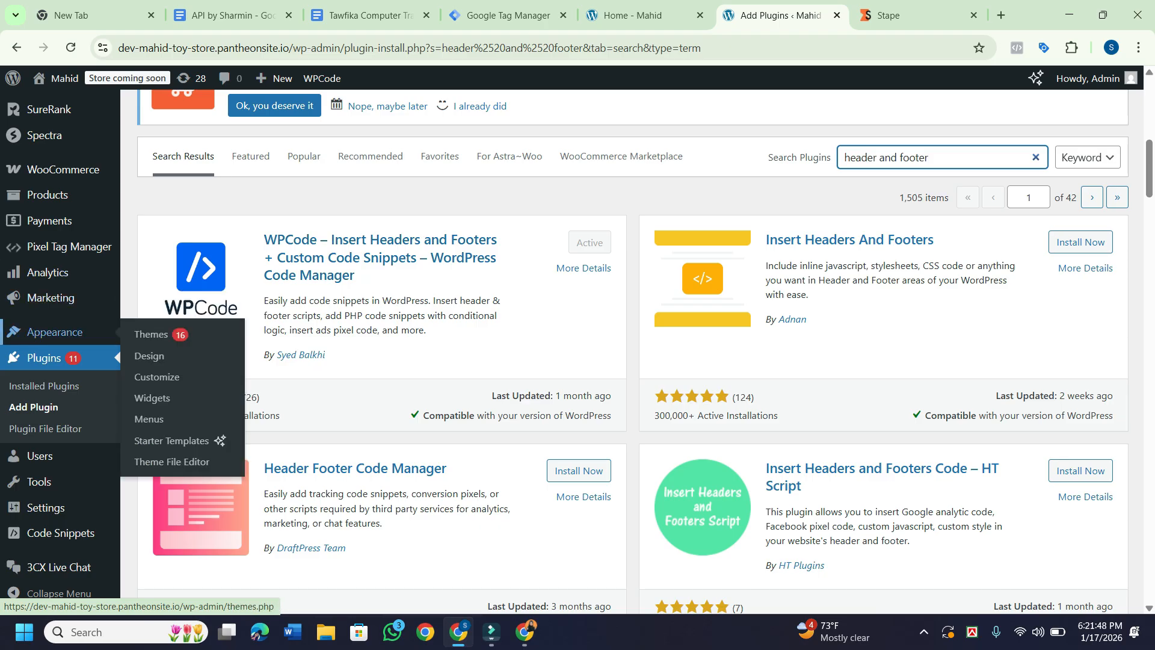
scroll(60, 337, "down", 2)
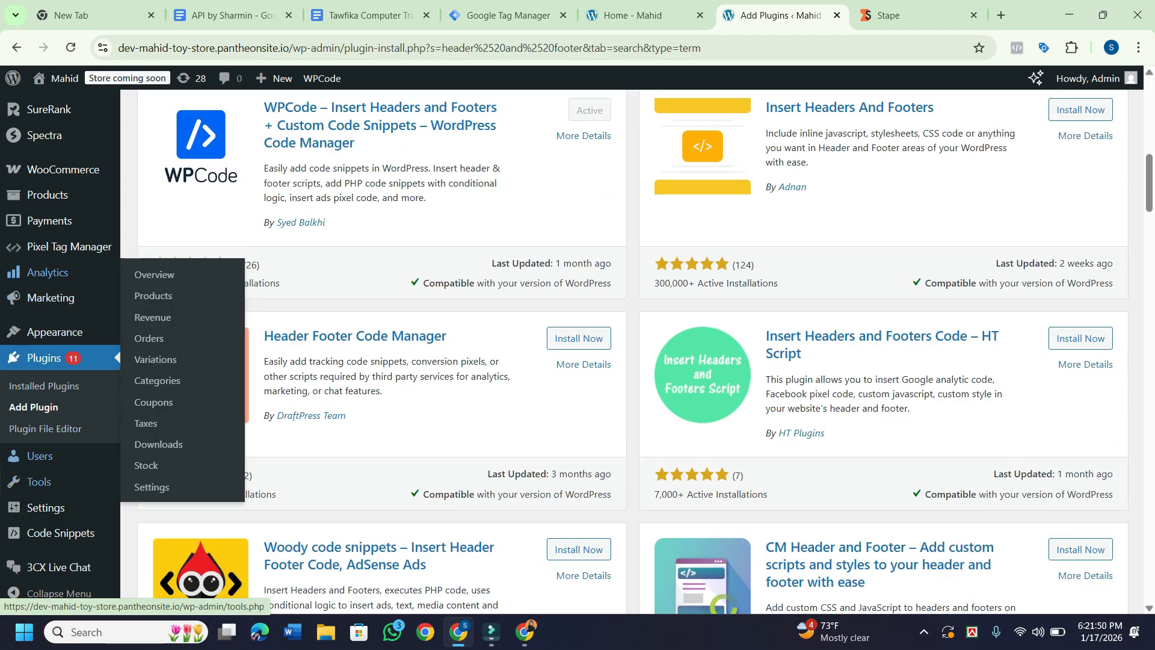
mouse_move(60, 532)
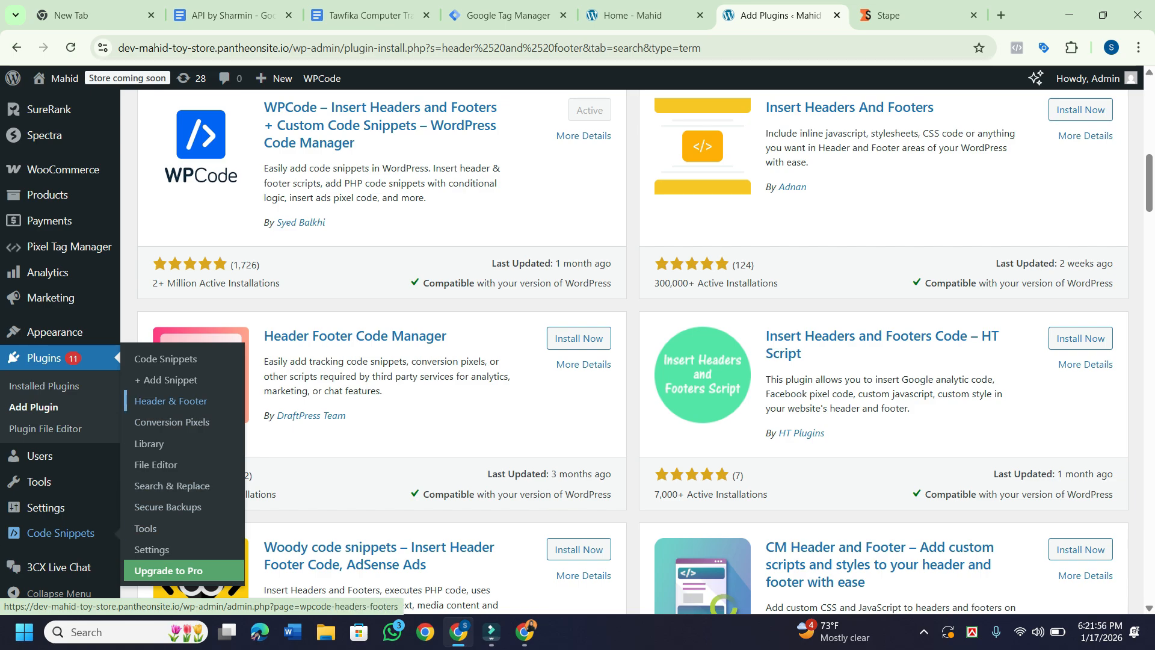
Open WPCode's Header & Footer settings and copy the Google Tag Manager head snippet from GTM.
left_click(170, 400)
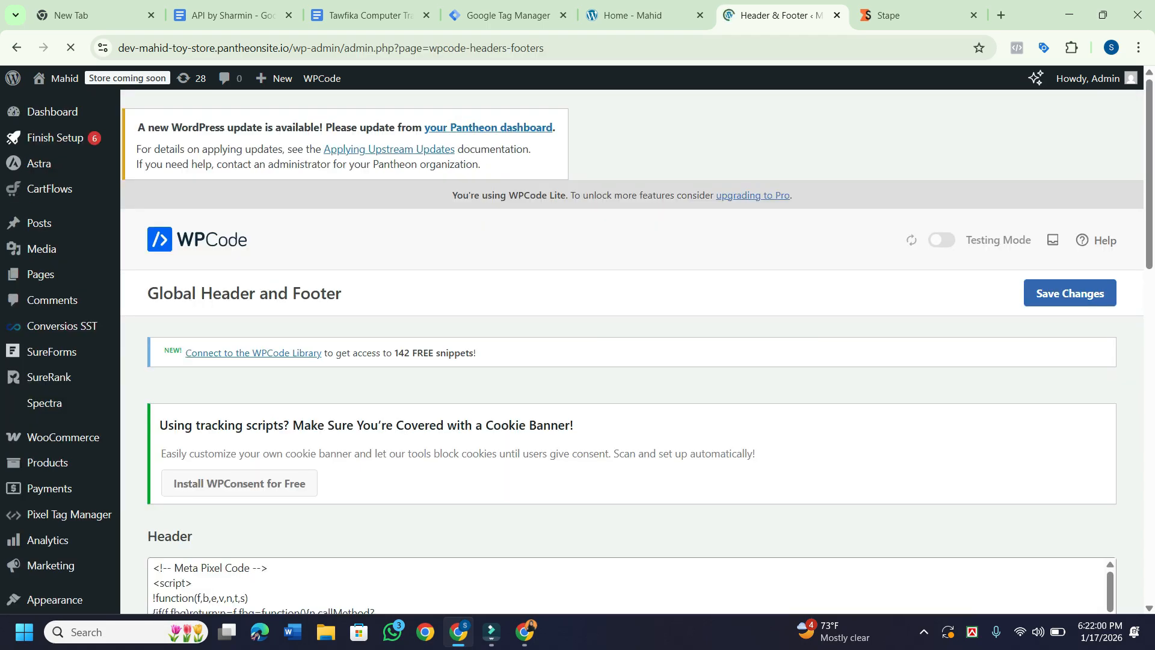
scroll(632, 361, "down", 5)
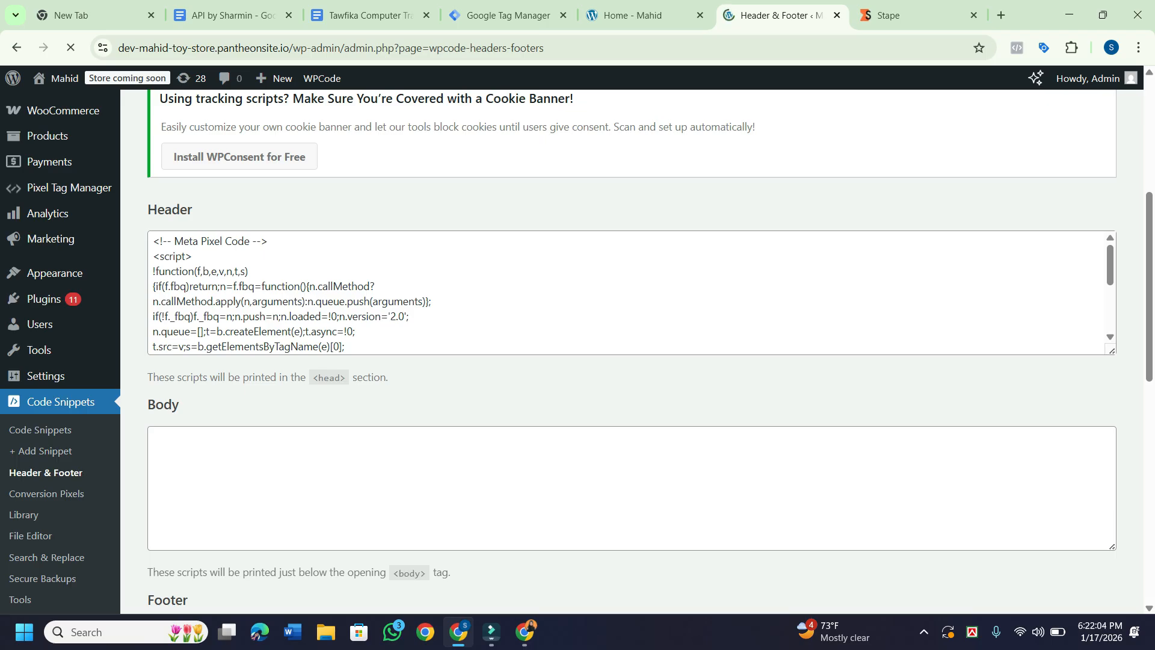
scroll(649, 343, "down", 3)
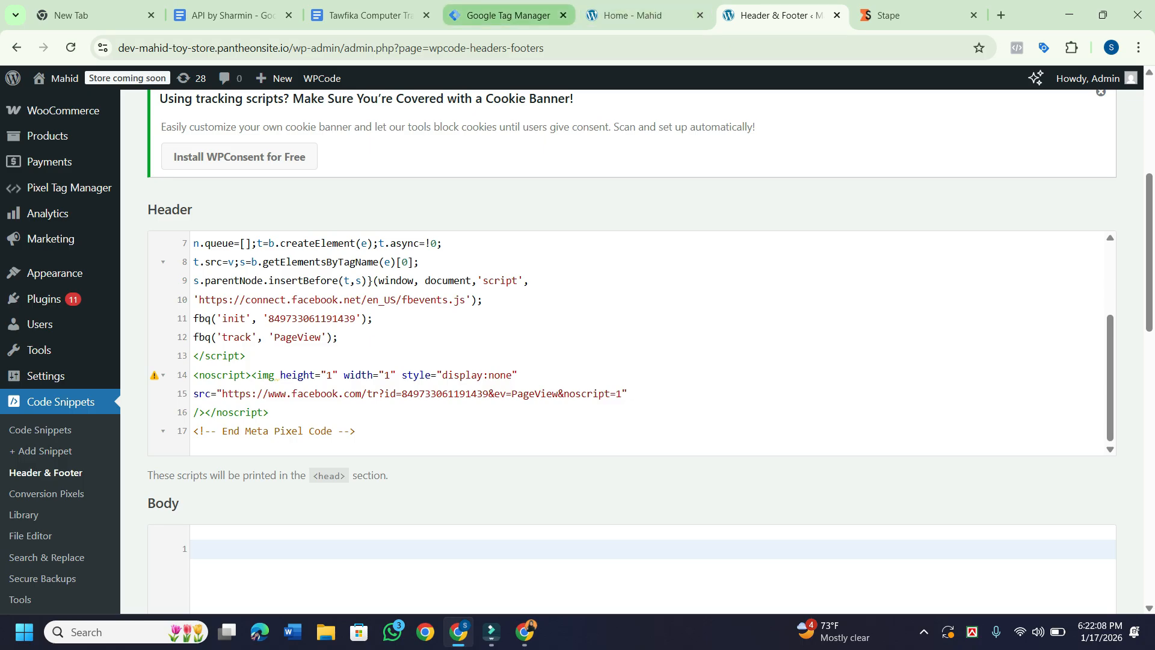
left_click(508, 15)
left_click(814, 268)
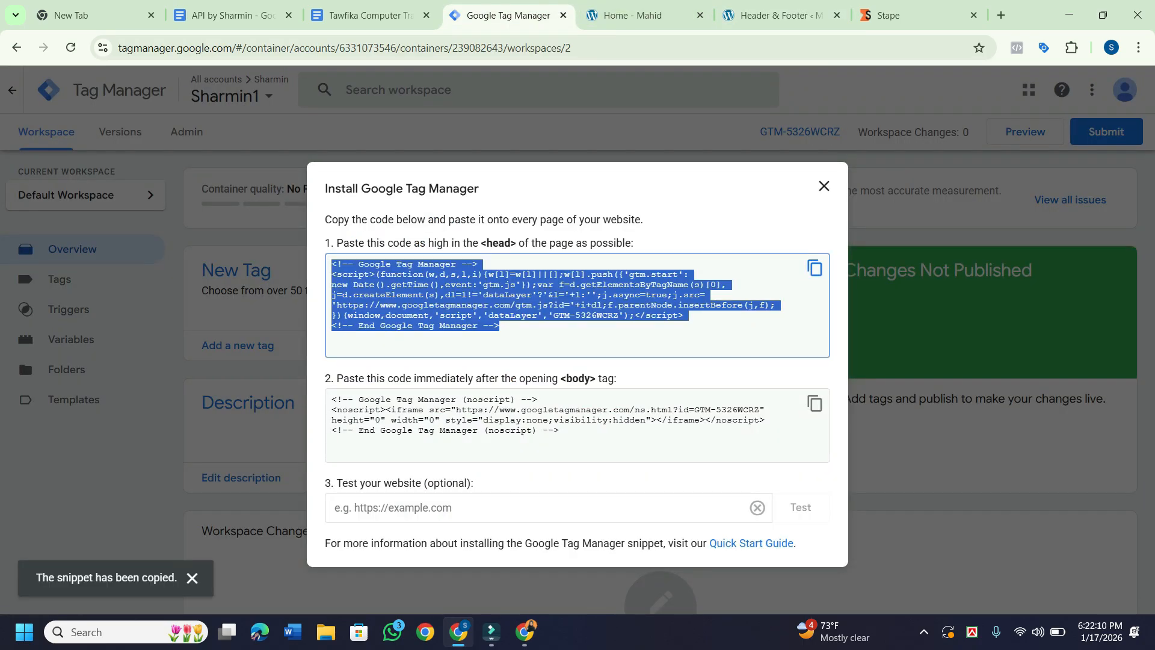
left_click(782, 15)
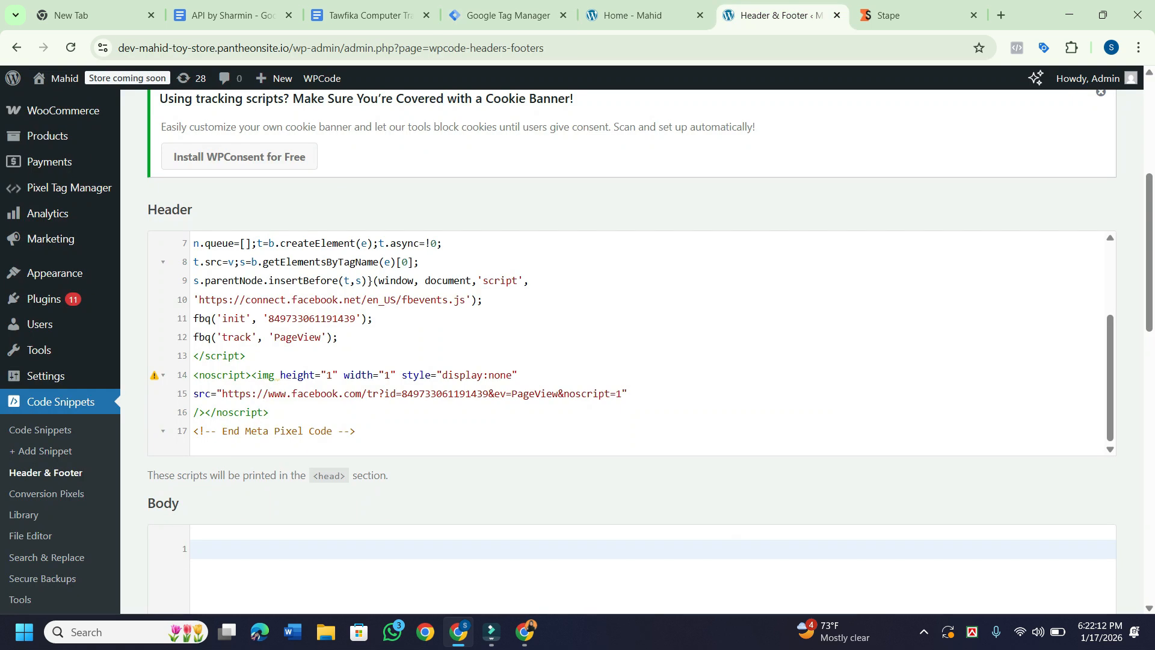
Paste the GTM head snippet on a new line after the Meta Pixel script in the Header box.
scroll(632, 336, "down", 3)
left_click(356, 315)
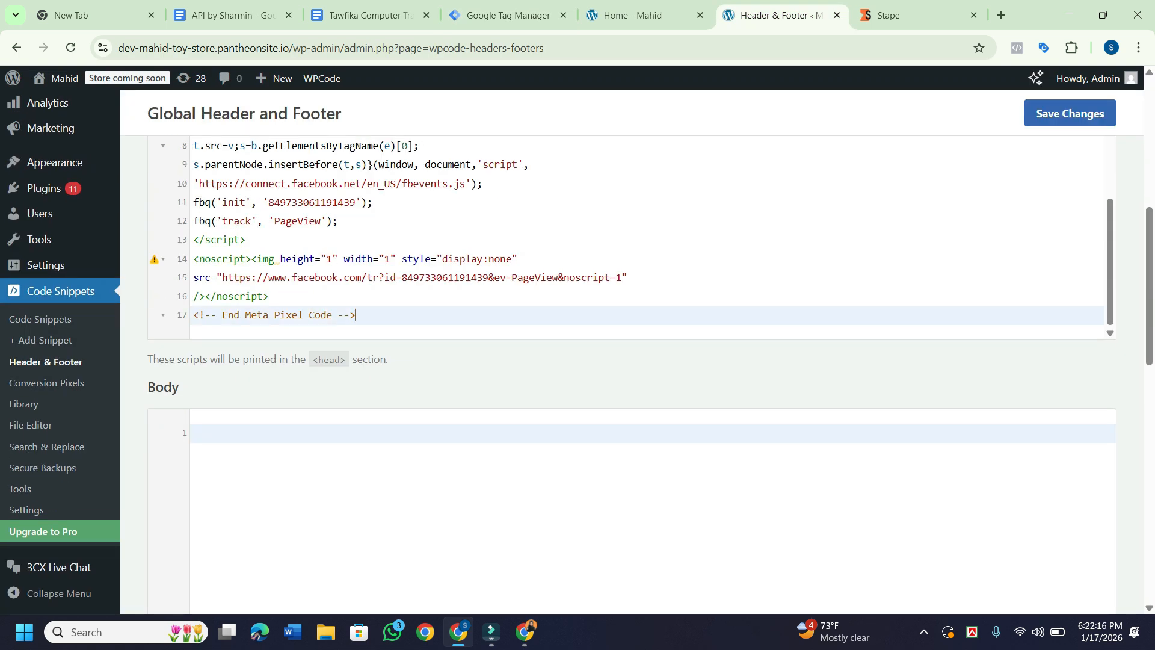
left_click(245, 239)
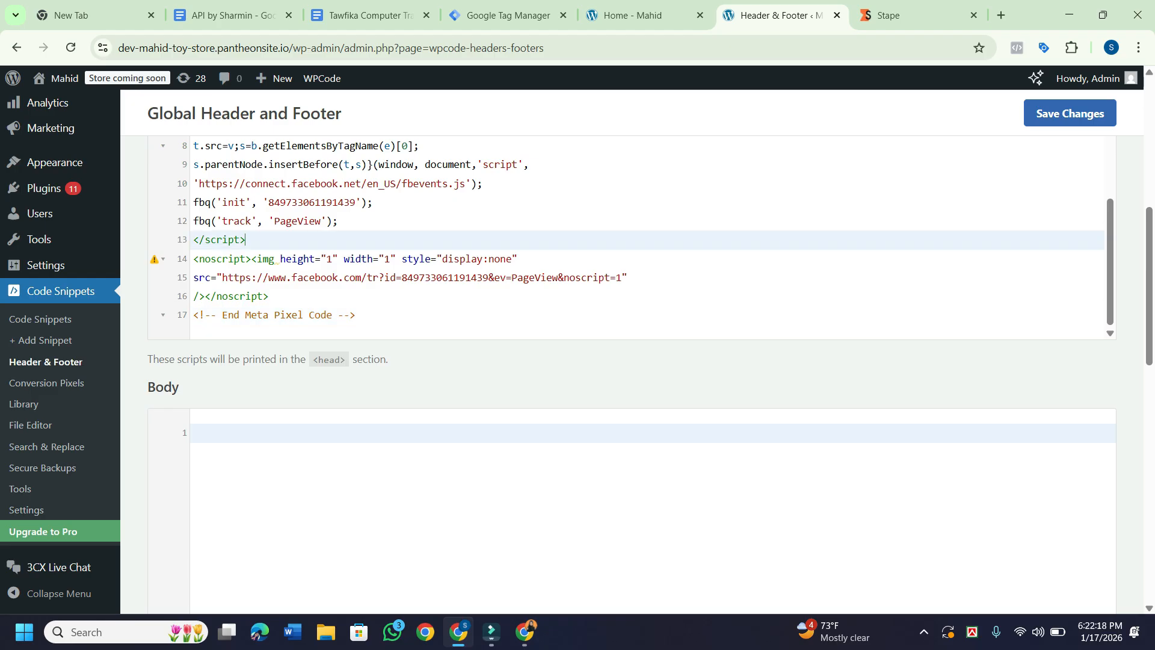
scroll(632, 235, "up", 3)
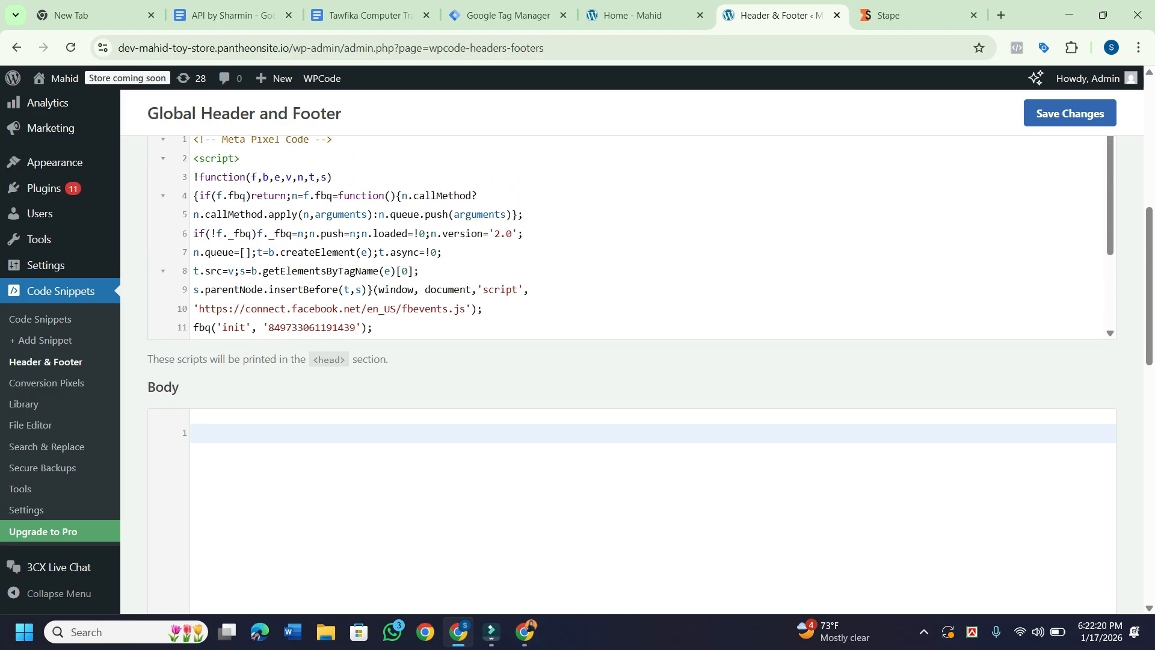
scroll(631, 235, "up", 1)
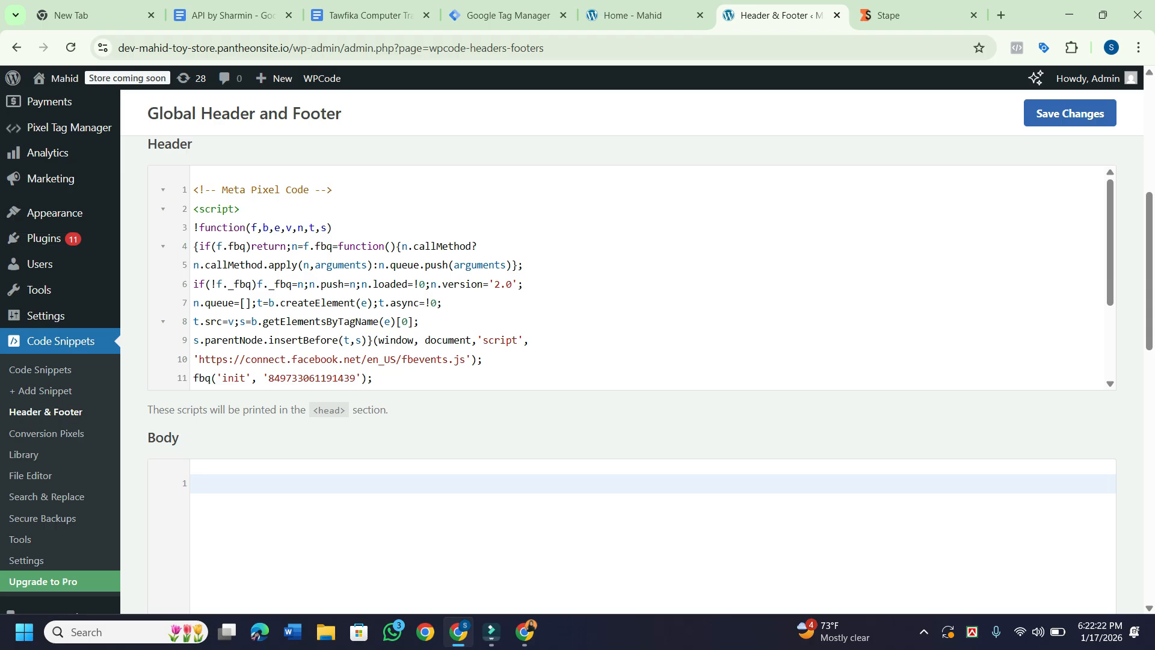
scroll(632, 277, "down", 2)
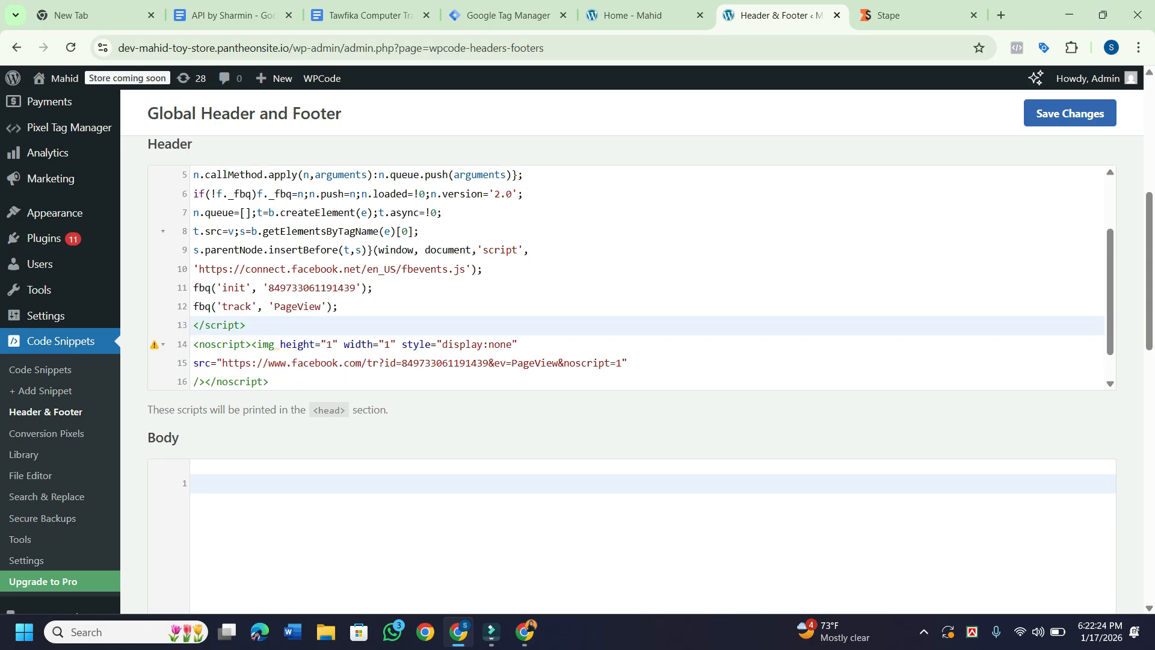
scroll(632, 277, "down", 1)
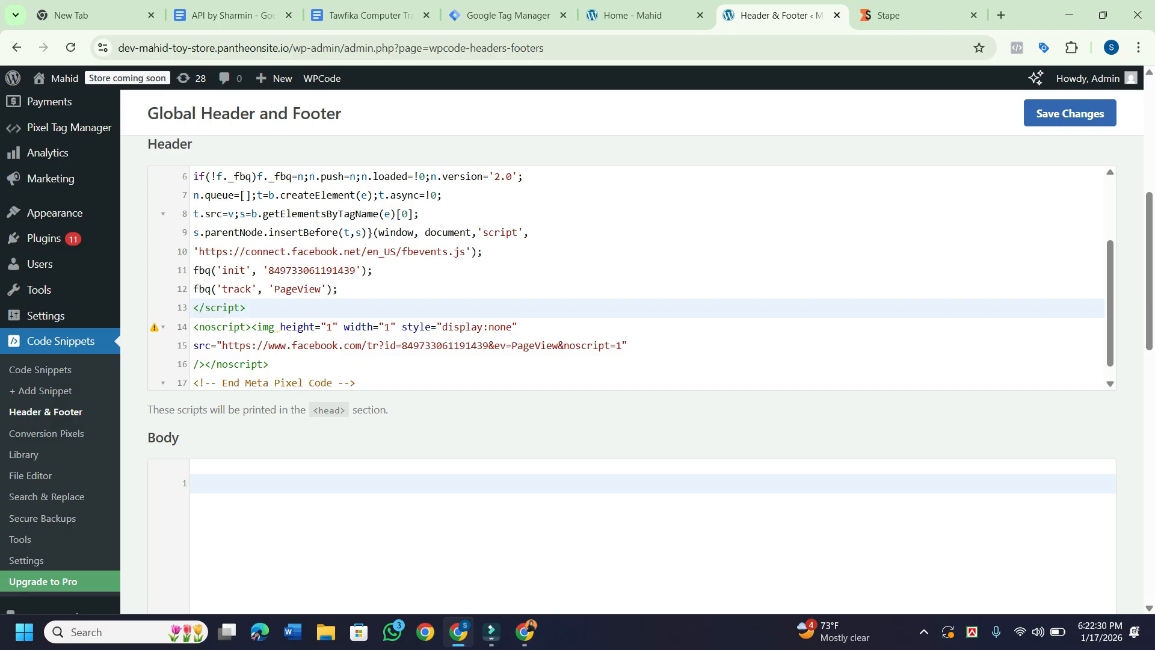
key("Return")
key("Return")
key("Return")
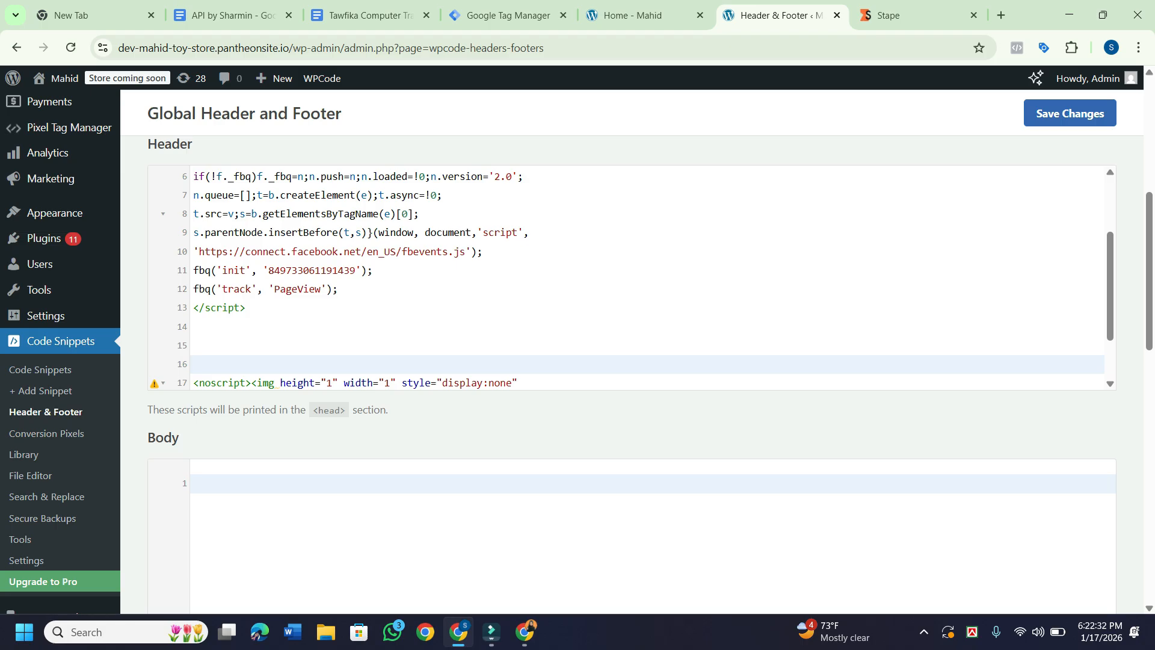
left_click(194, 345)
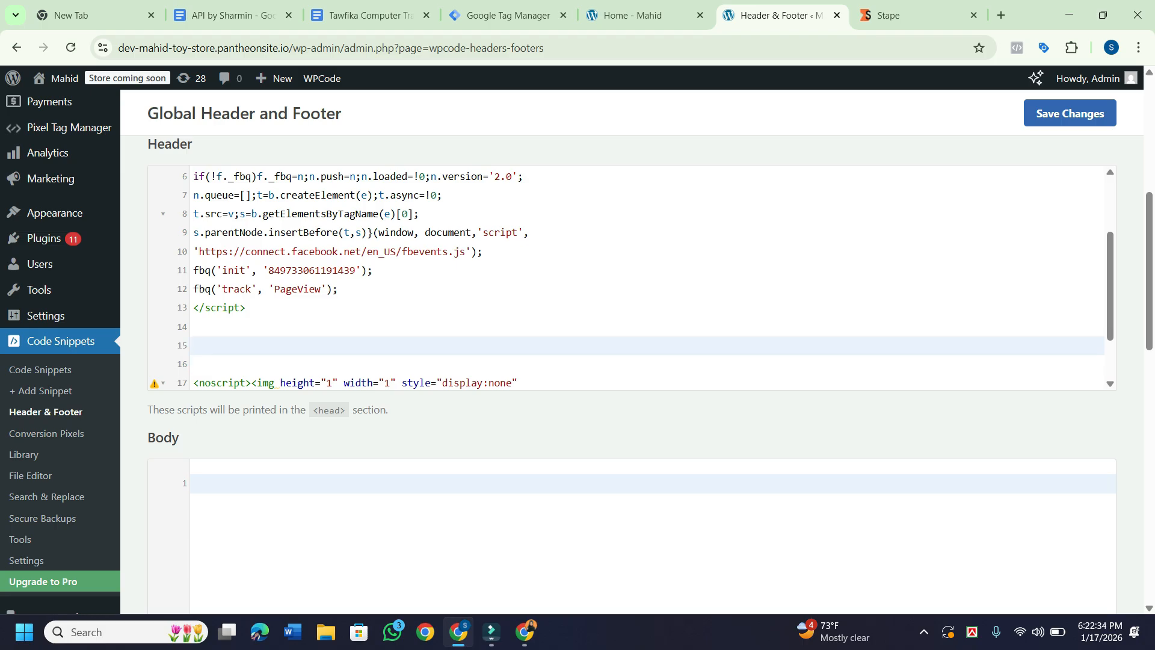
key("super+v")
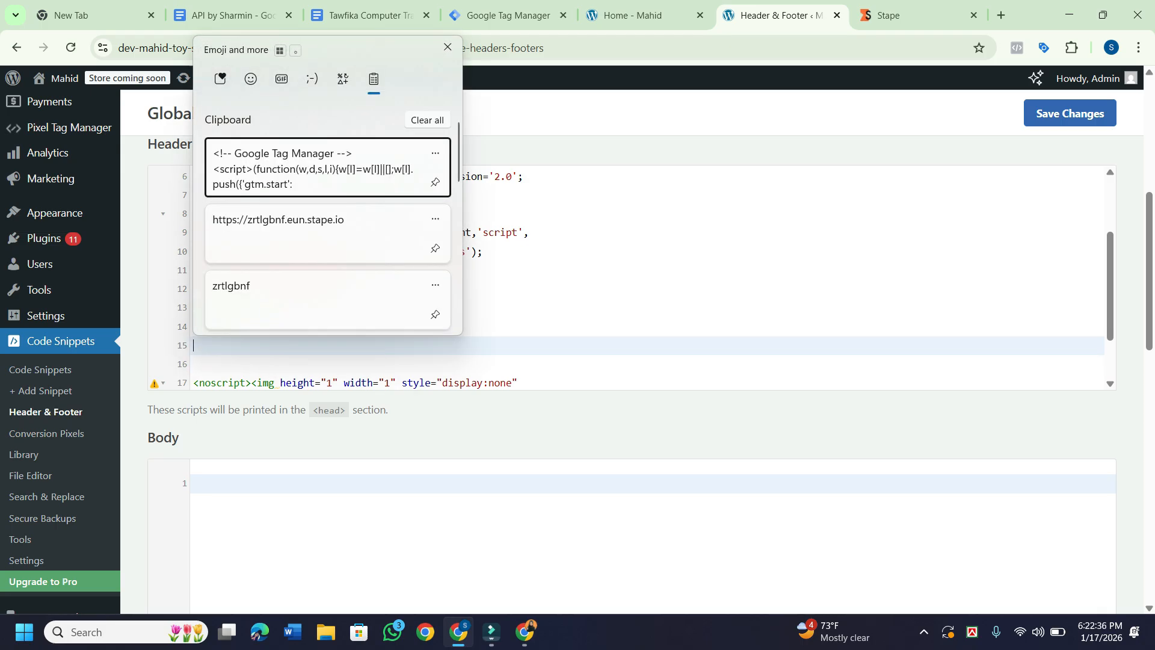
key("Return")
scroll(602, 277, "down", 5)
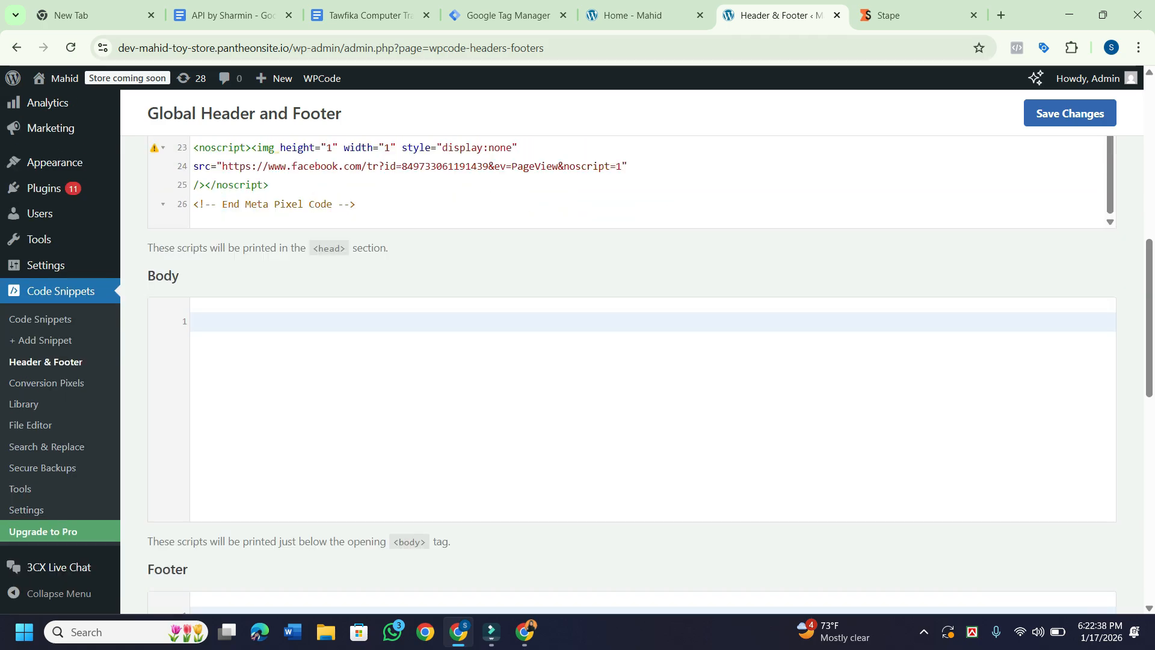
Copy GTM's noscript body snippet, paste it into WPCode's Body box, and save the changes.
left_click(509, 15)
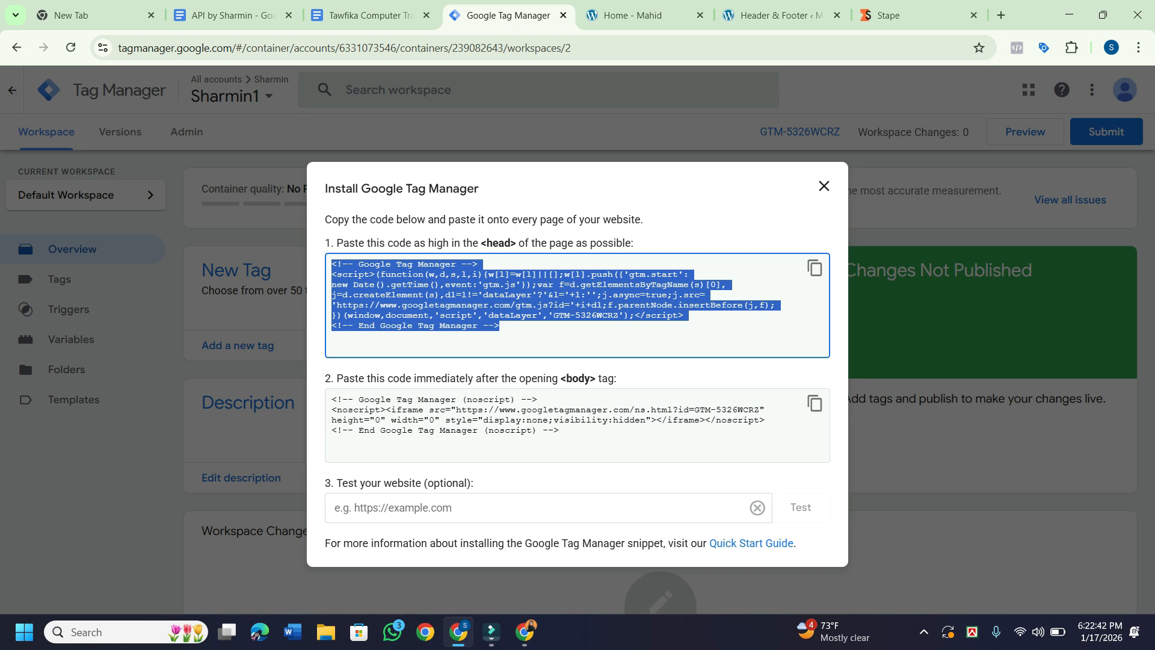
left_click(815, 403)
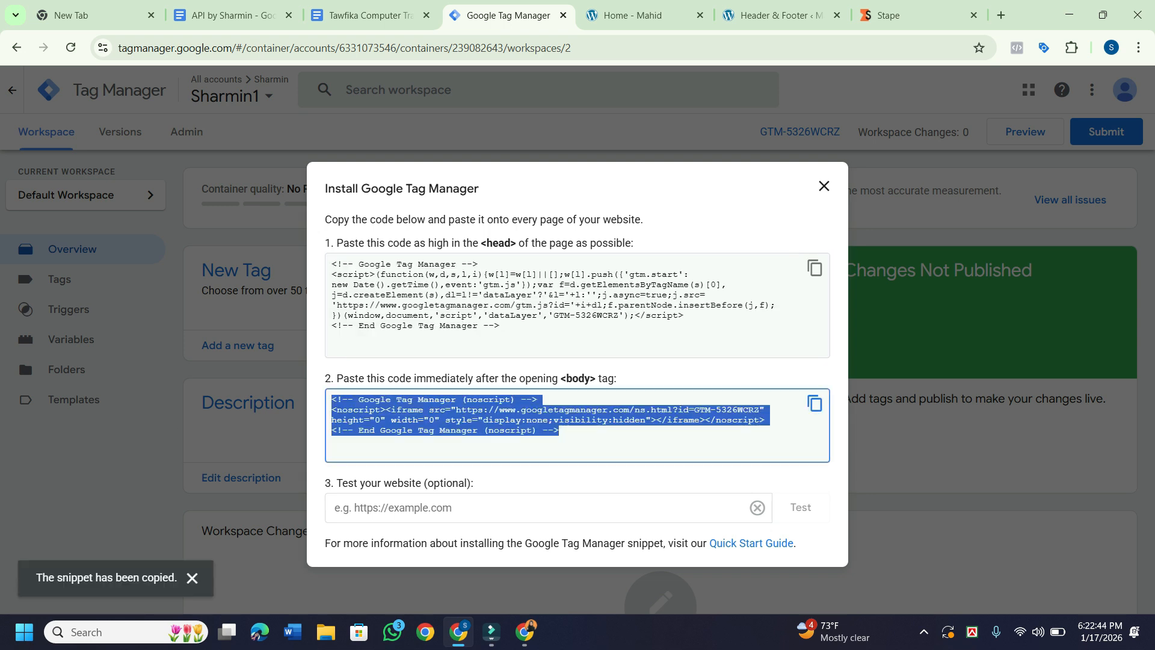
left_click(781, 16)
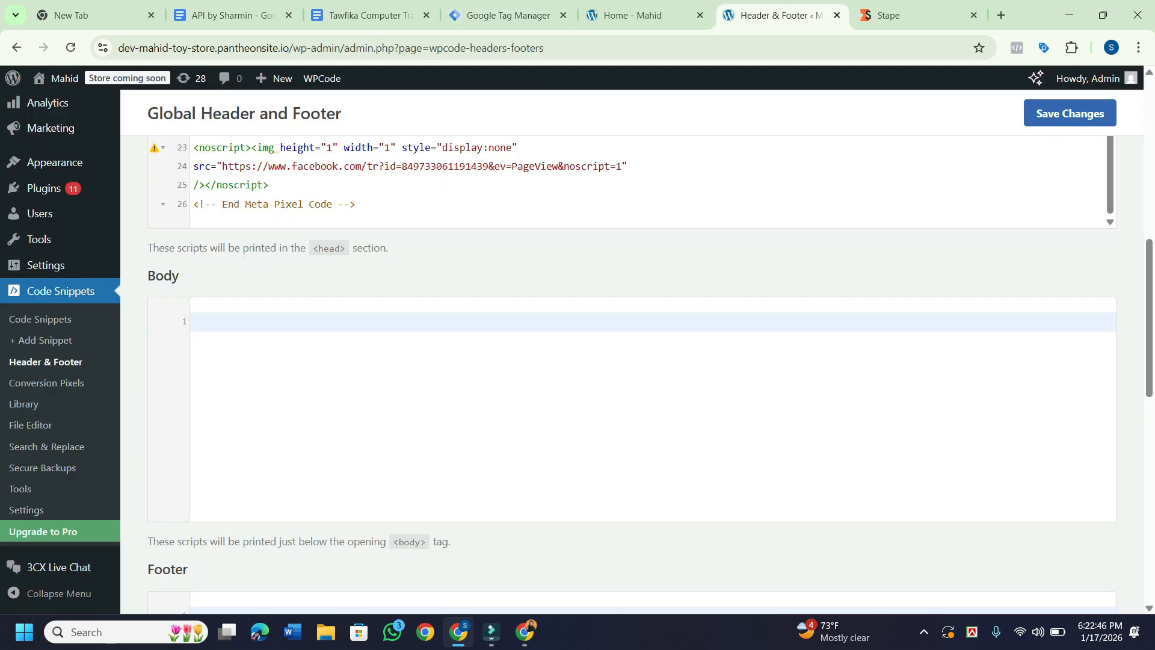
left_click(193, 322)
key("super+v")
key("Return")
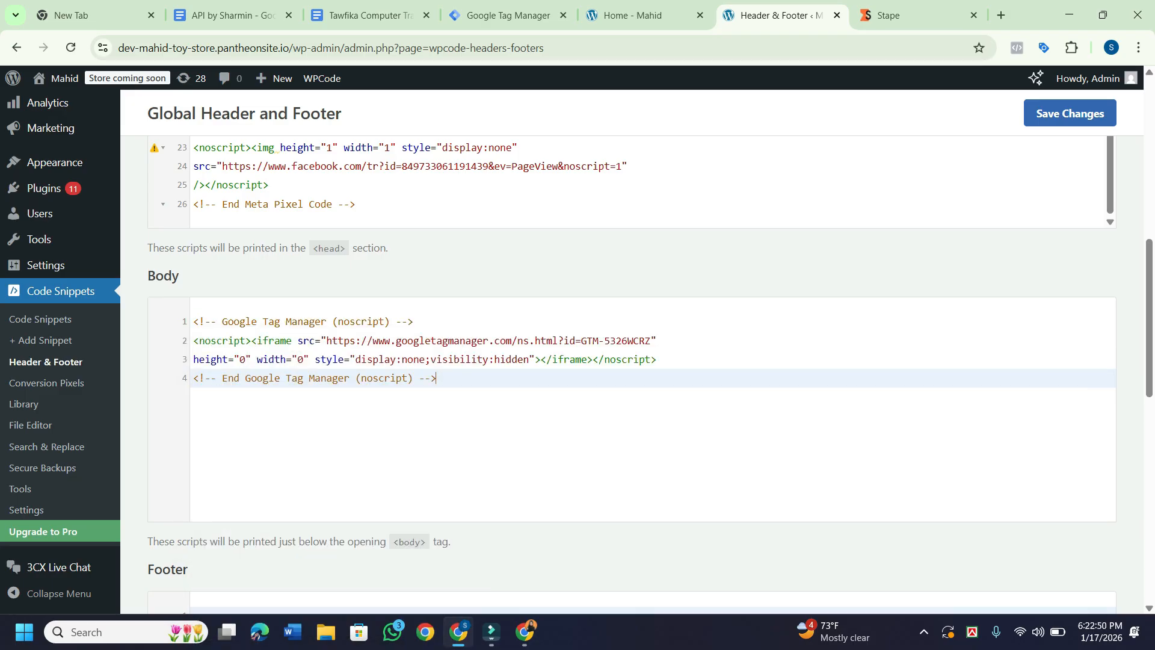
scroll(650, 373, "down", 7)
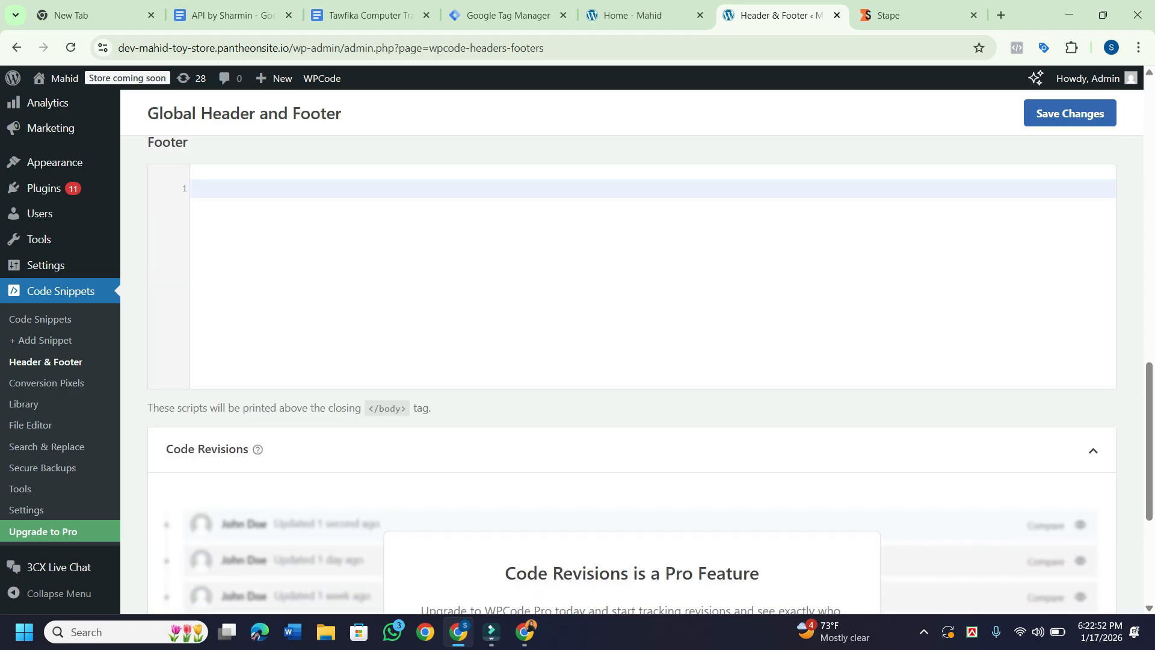
scroll(632, 349, "up", 1)
scroll(632, 348, "down", 5)
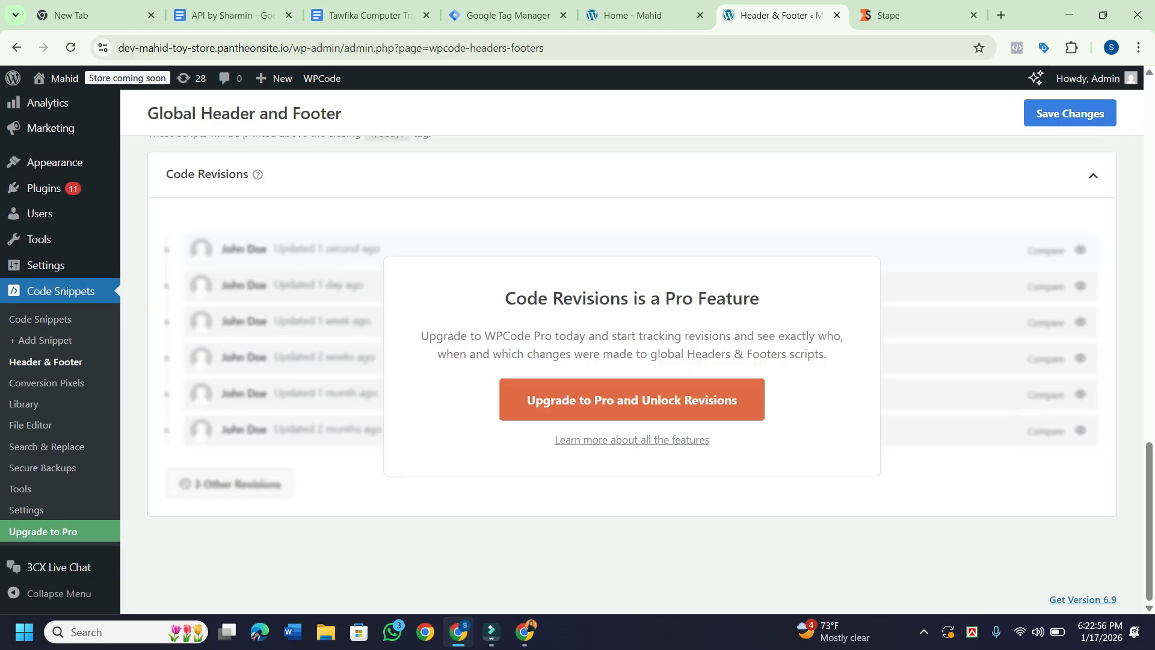
left_click(1070, 114)
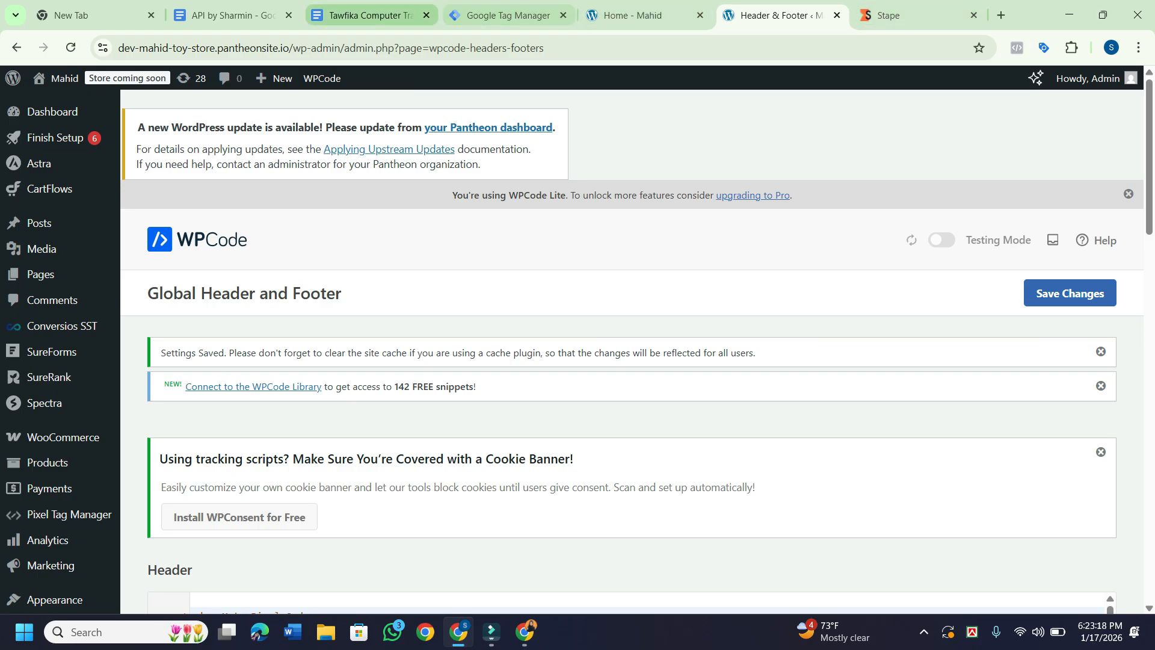
Add '7.Analytics Account Connect GTM' below item 6 in the Docs notes, then close GTM's install dialog.
left_click(367, 15)
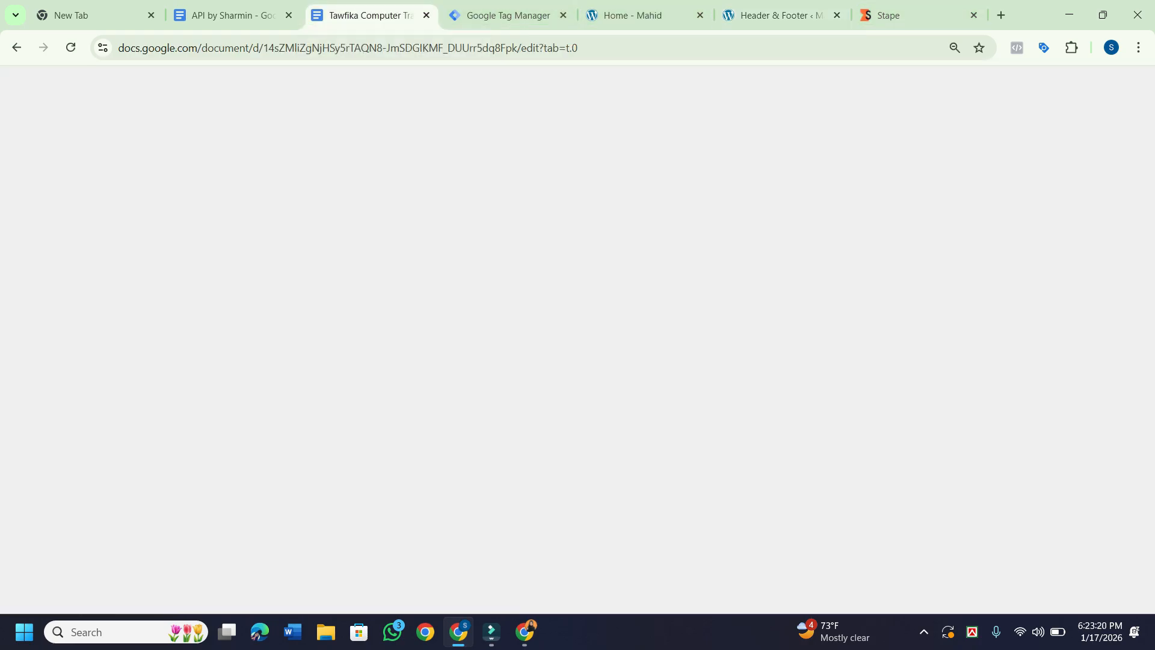
scroll(480, 382, "down", 1)
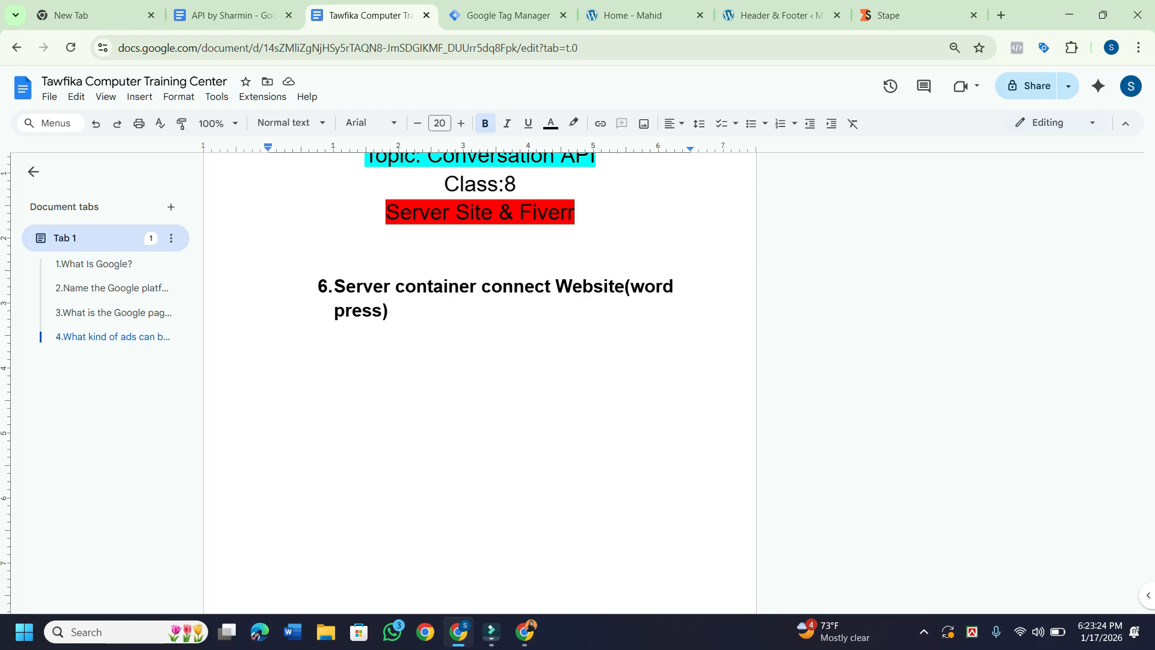
left_click(389, 310)
left_click(268, 334)
type("7.Ana")
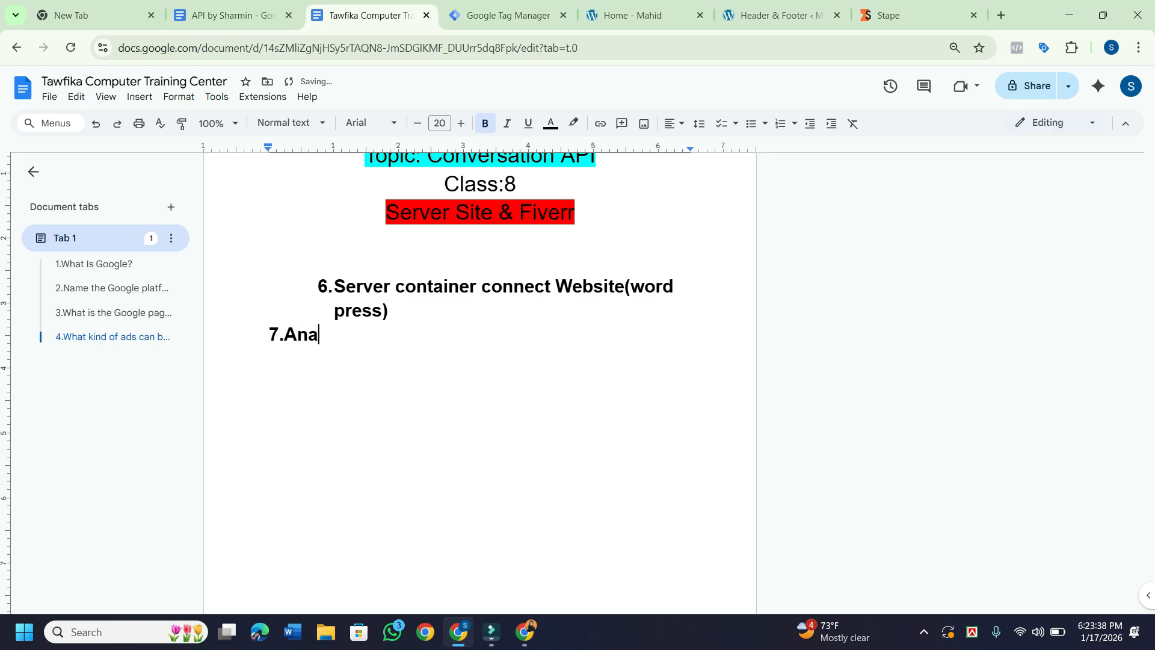
type("lytics Account Connect")
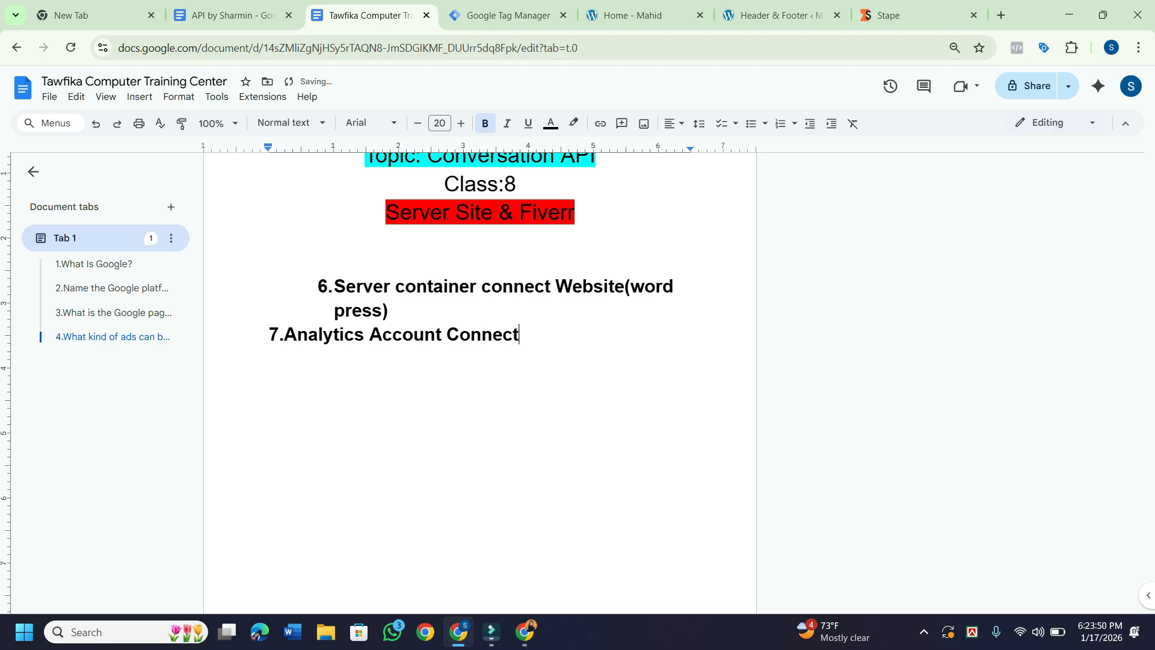
type(" GTM")
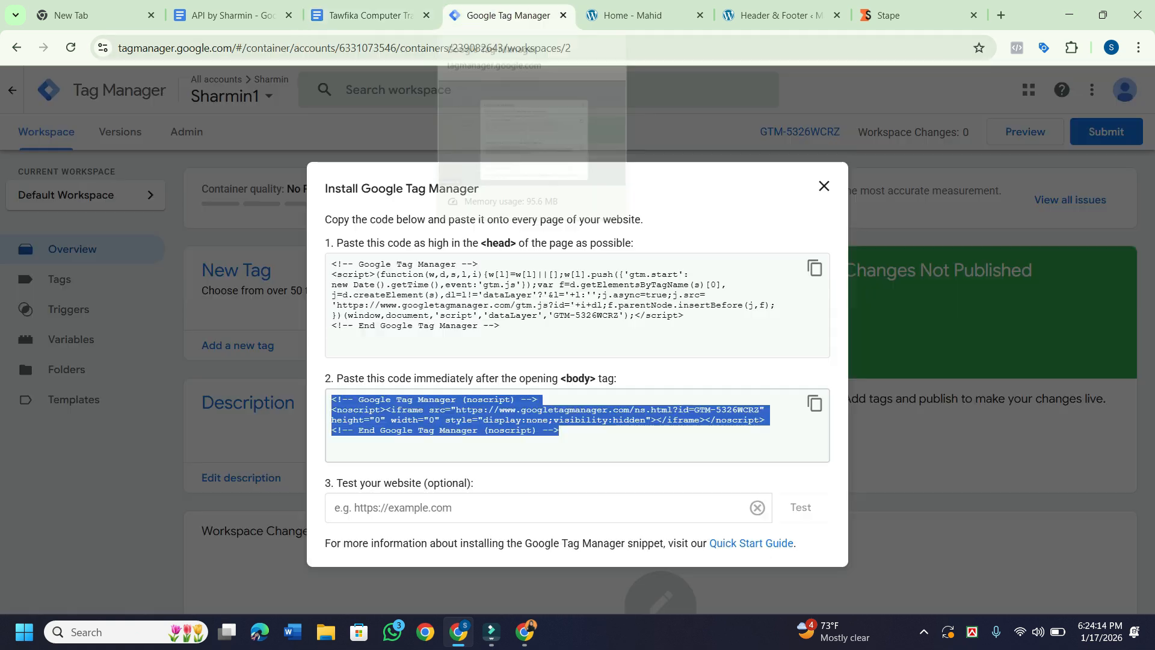
left_click(508, 15)
key("Escape")
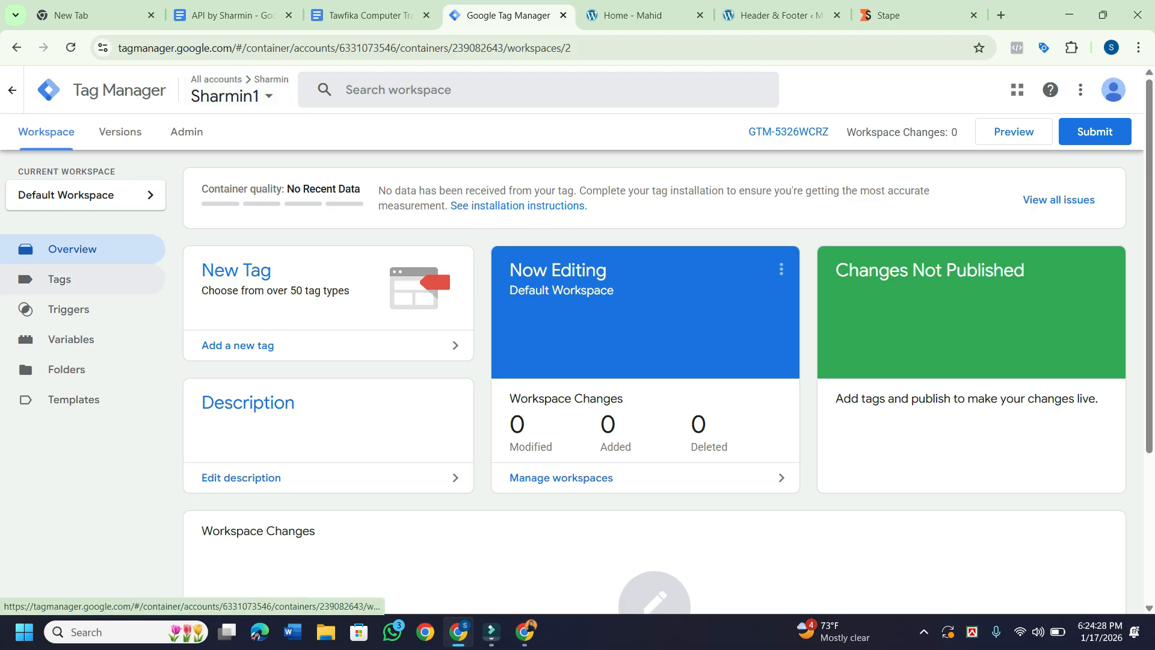
From the Tags list, create a new tag and replace 'Untitled Tag' with the name 'GA4'.
left_click(26, 279)
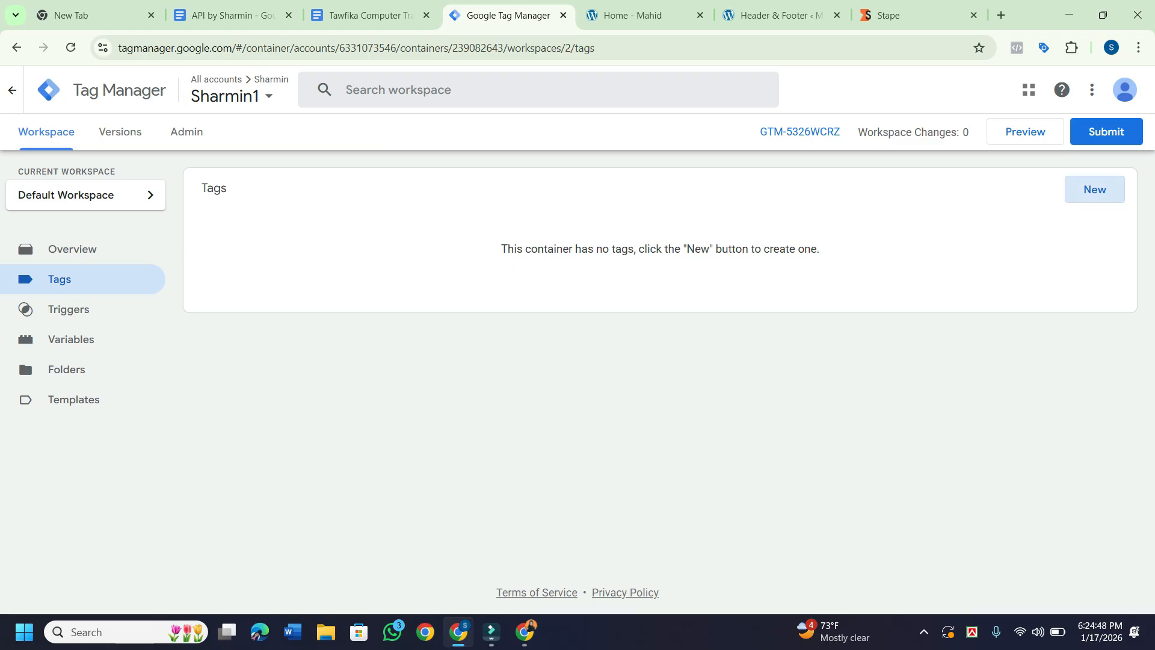
left_click(1095, 189)
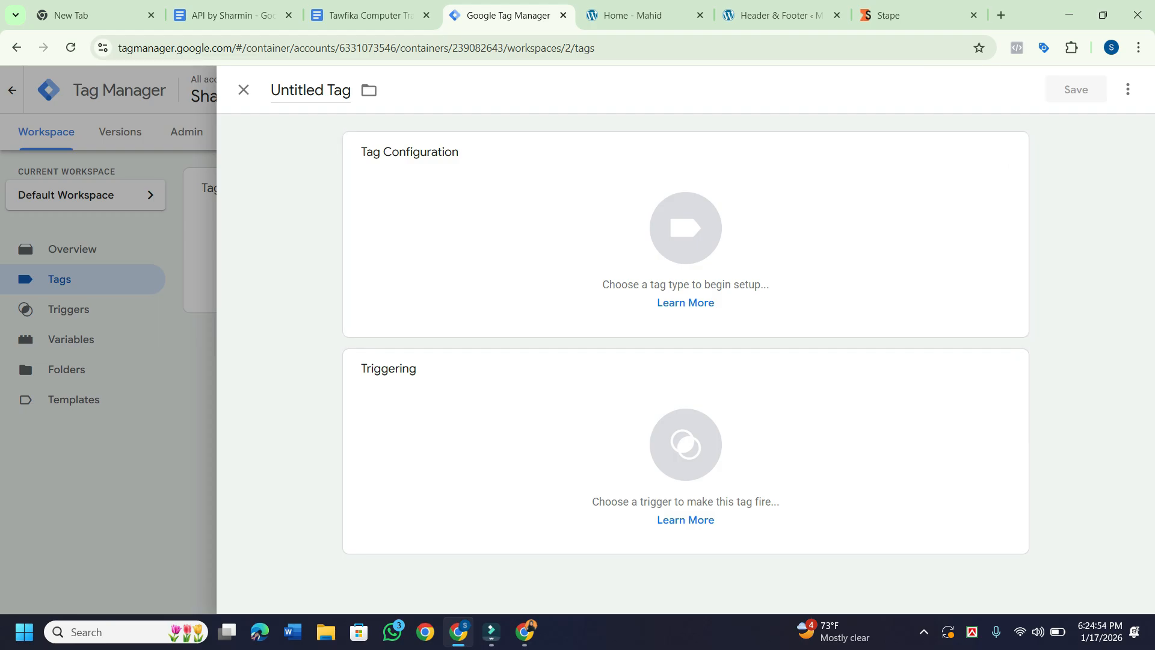
left_click_drag(352, 90, 270, 90)
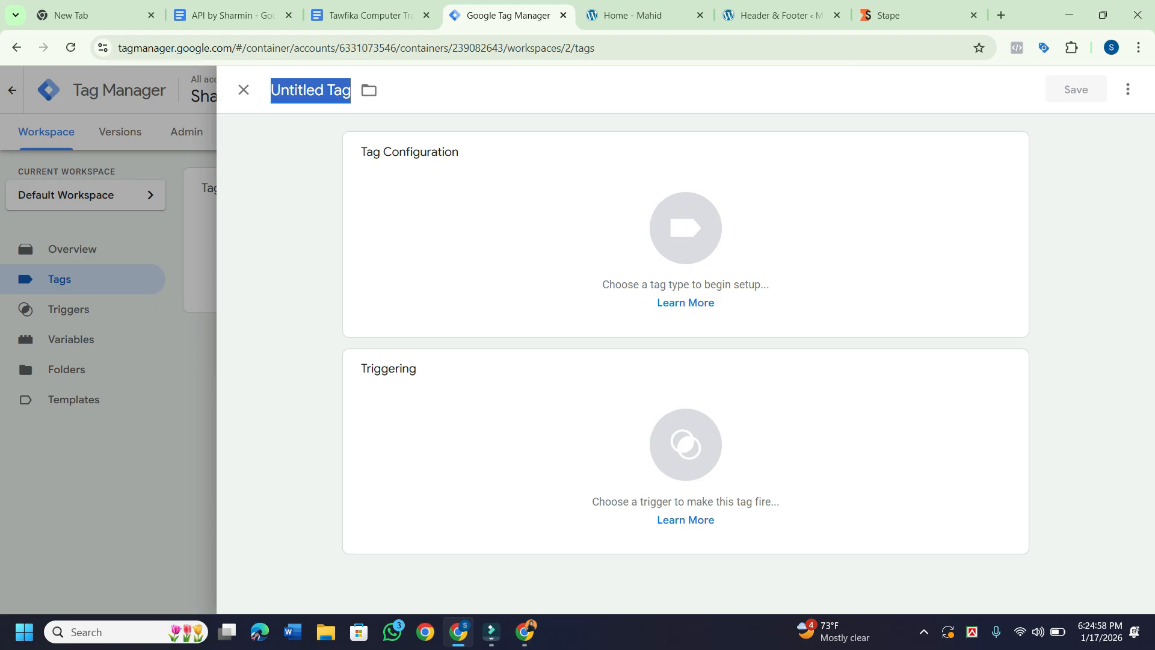
type("GA4")
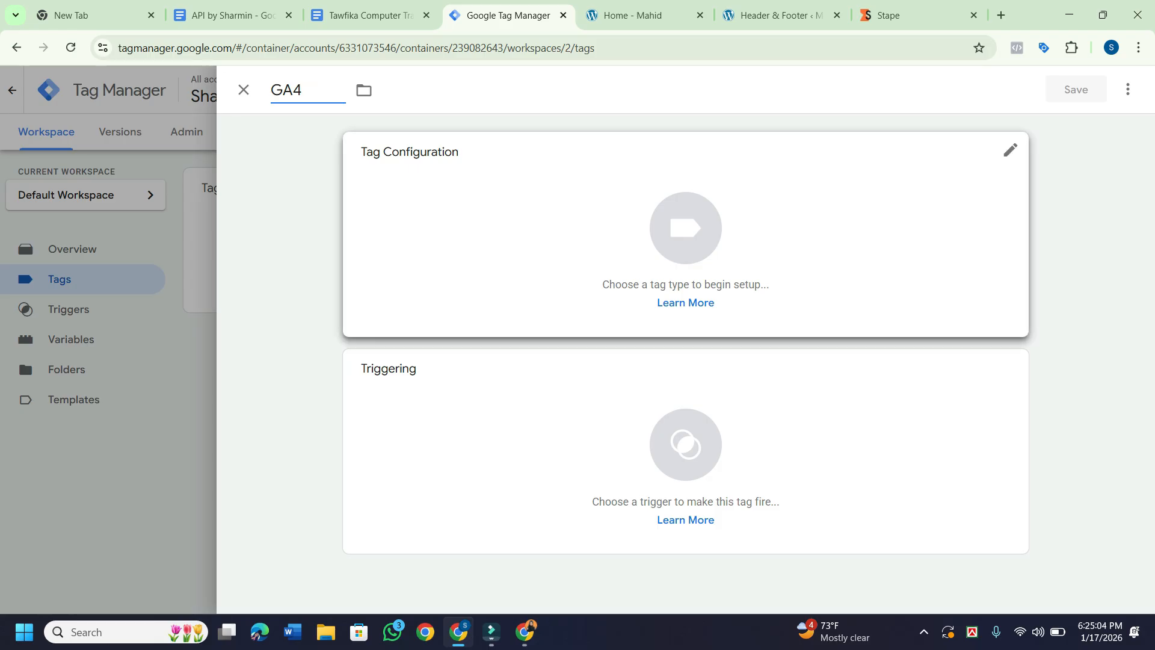
Browse the tag type choices and try searching them for 'pa'.
left_click(685, 235)
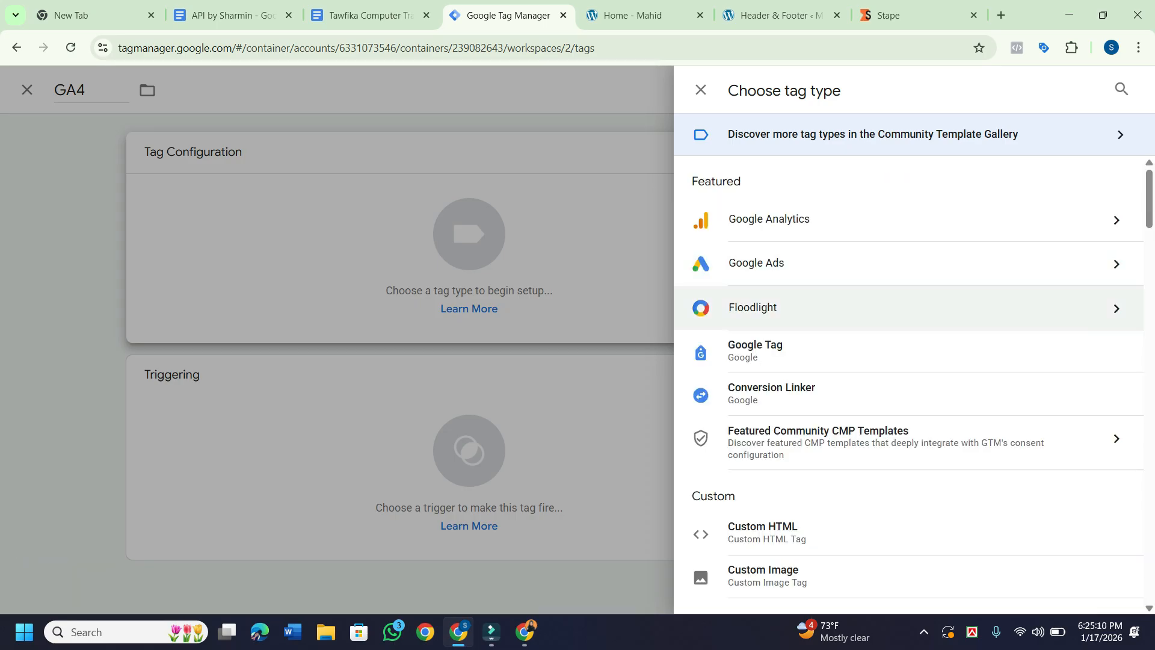
scroll(909, 307, "down", 2)
scroll(908, 301, "down", 6)
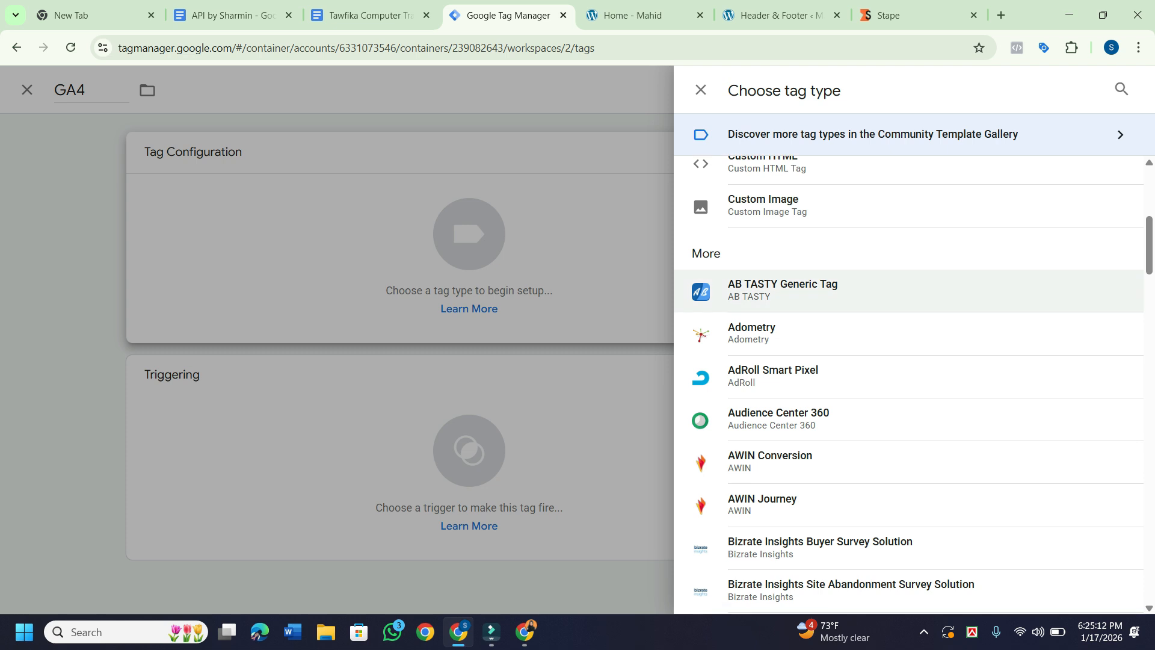
scroll(908, 304, "down", 1)
scroll(908, 304, "down", 7)
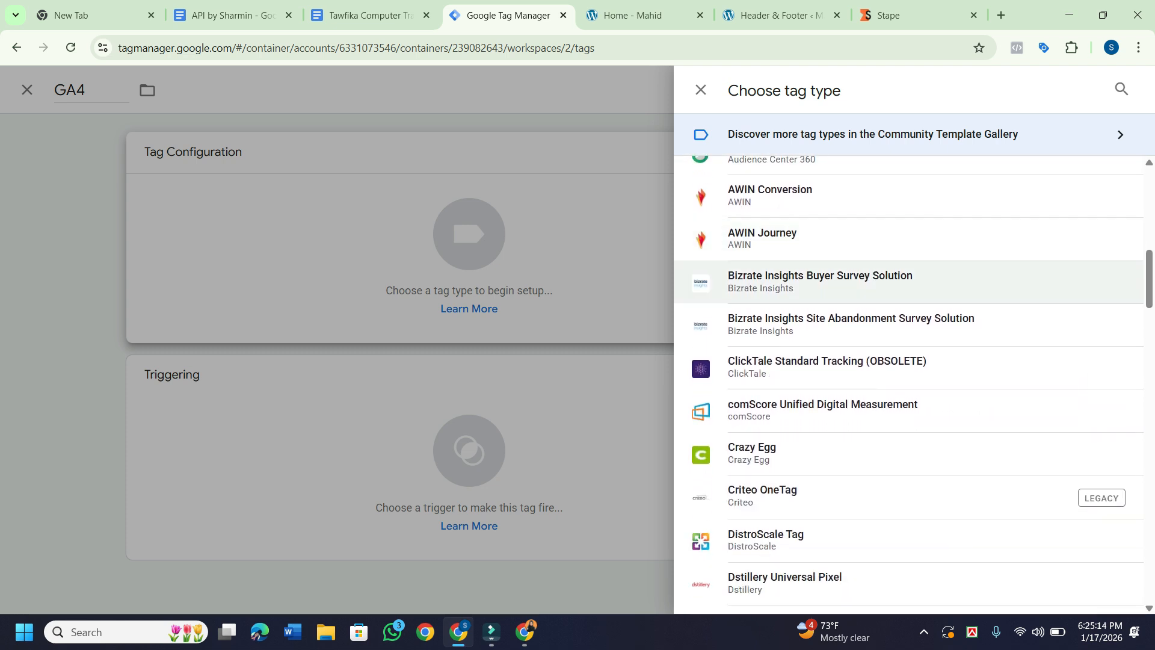
scroll(909, 305, "up", 12)
scroll(908, 385, "up", 4)
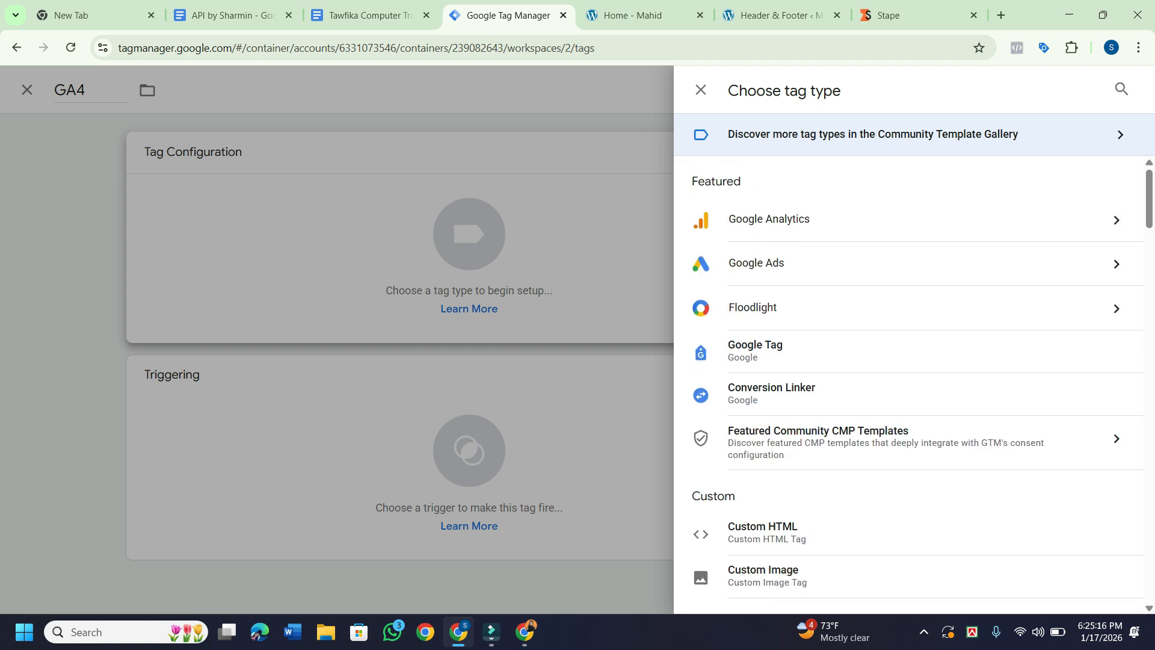
left_click(1121, 89)
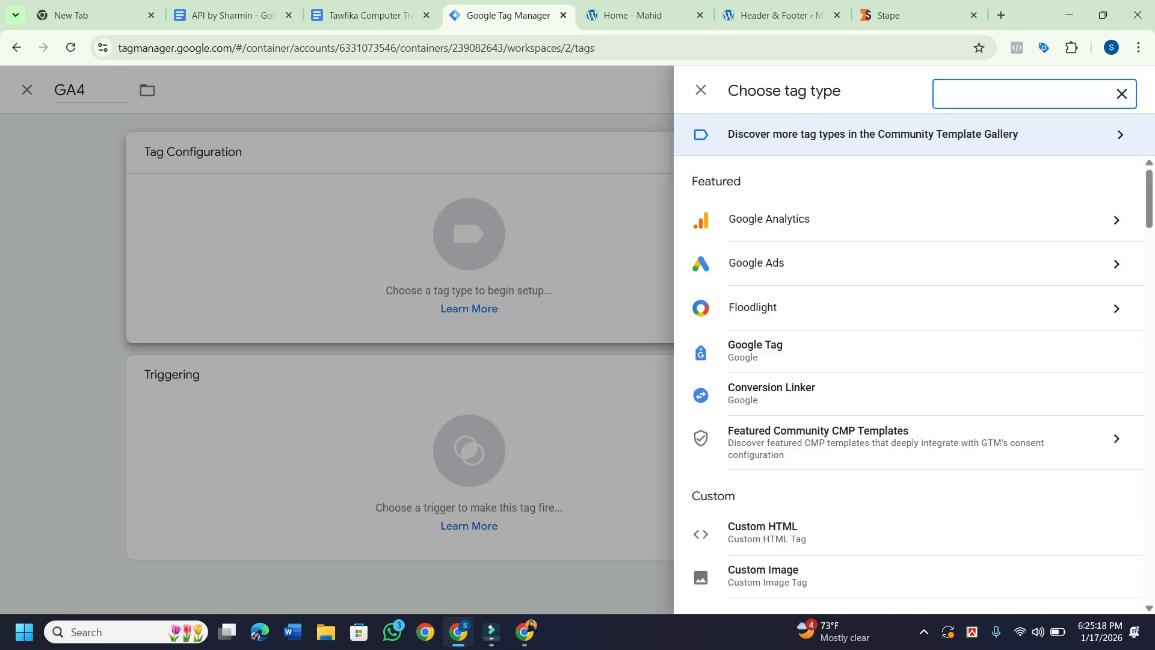
type("p")
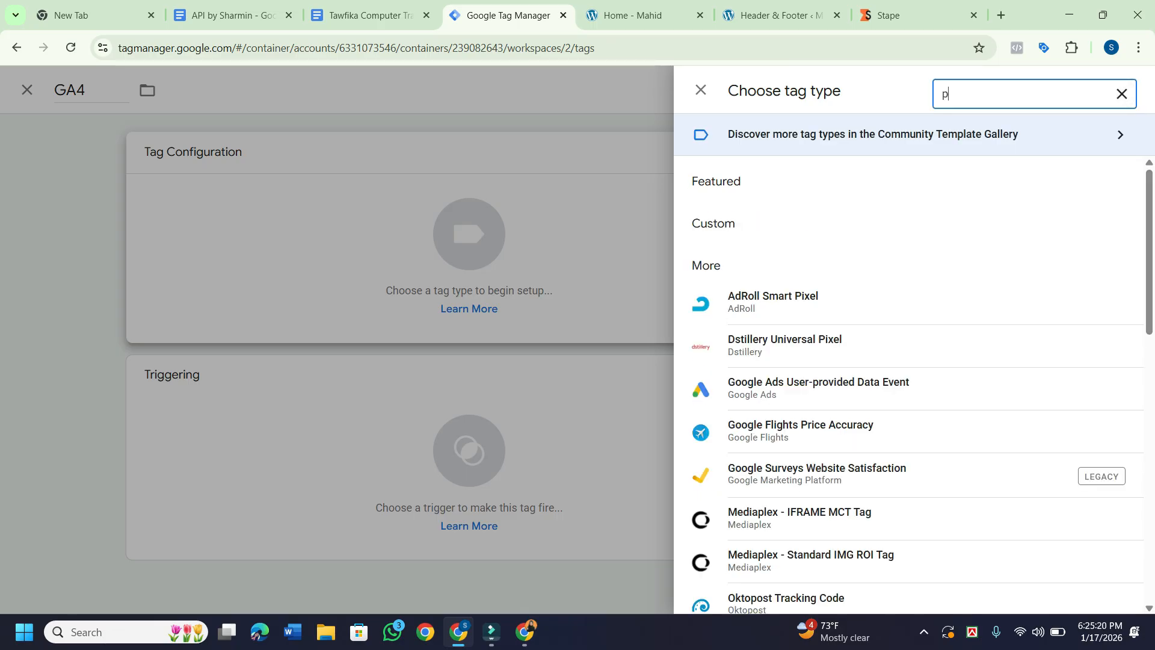
type("a")
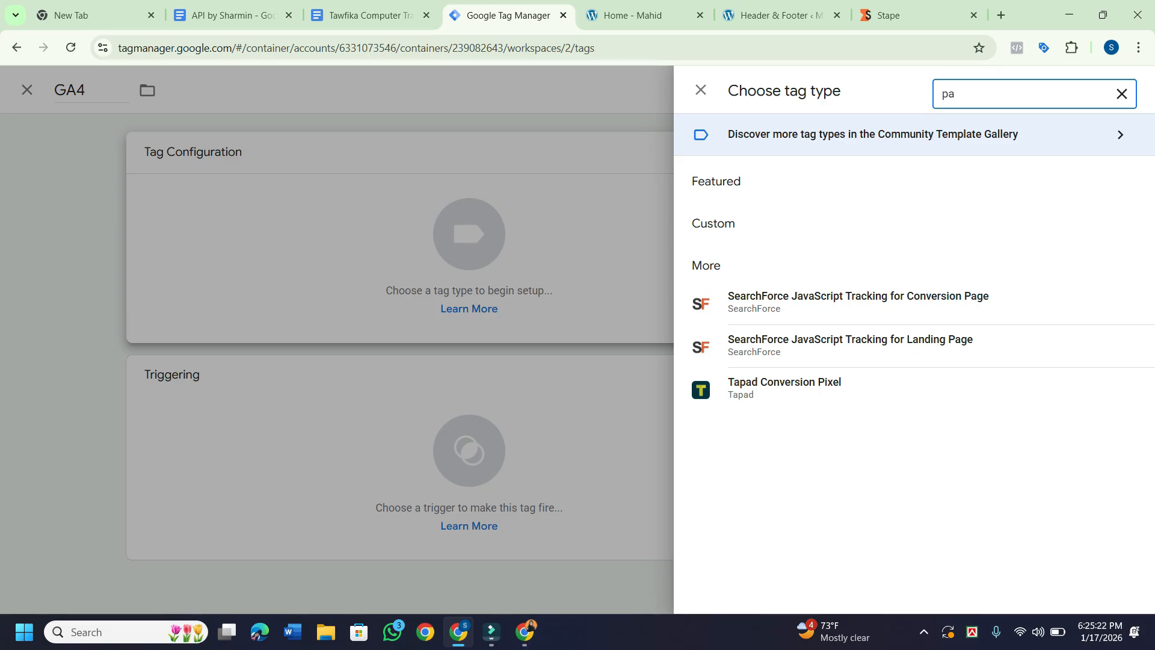
key("BackSpace")
key("BackSpace")
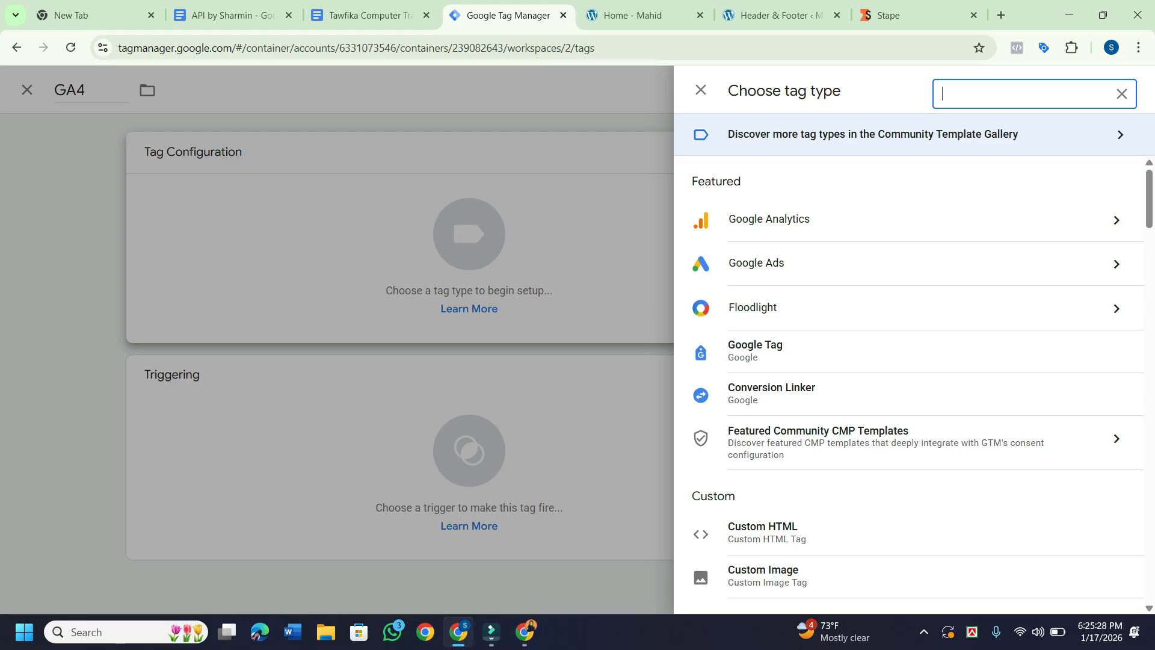
Search the Community Template Gallery for 'config' and then 'page', then close the gallery.
left_click(873, 133)
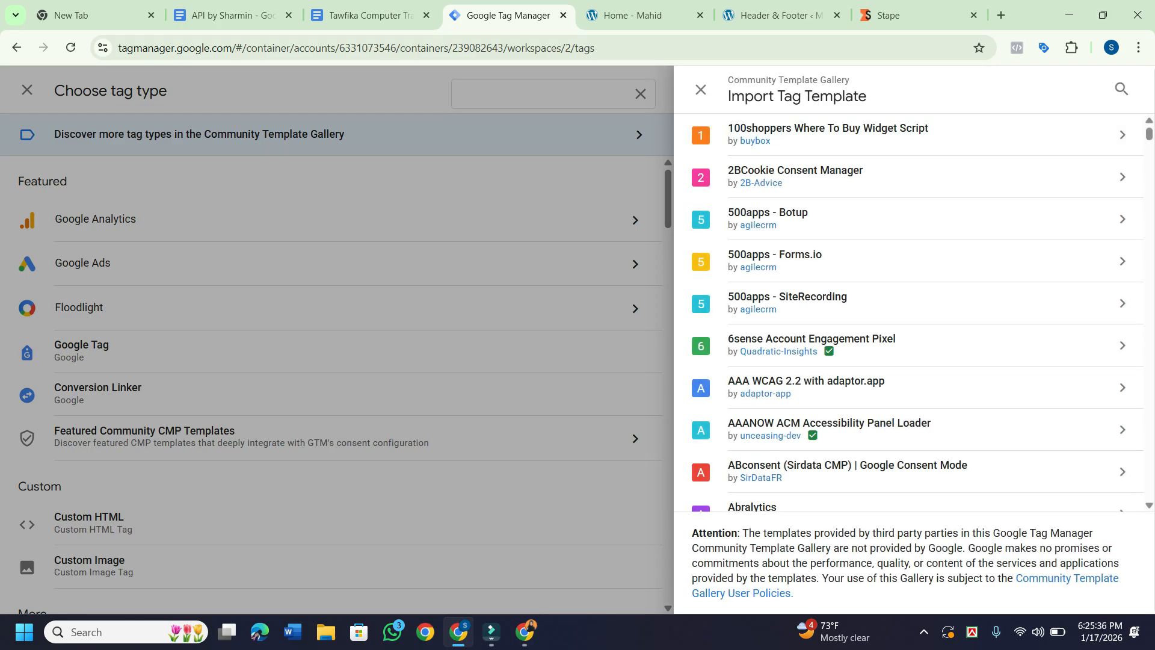
left_click(1120, 88)
type("con")
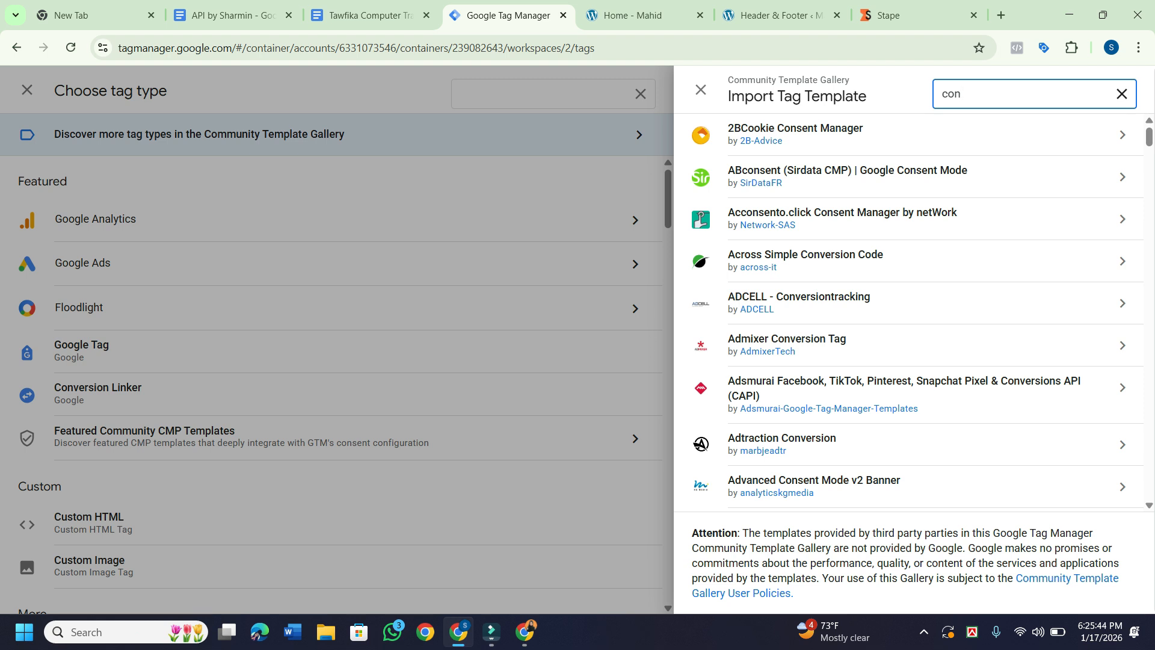
type("f")
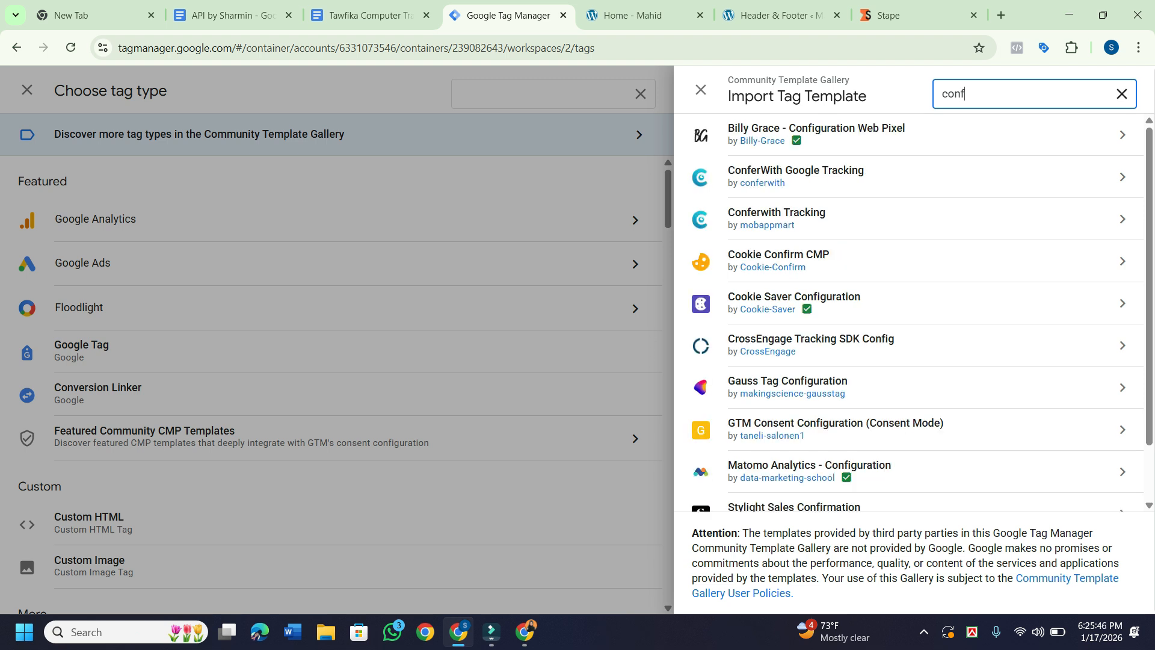
type("ig")
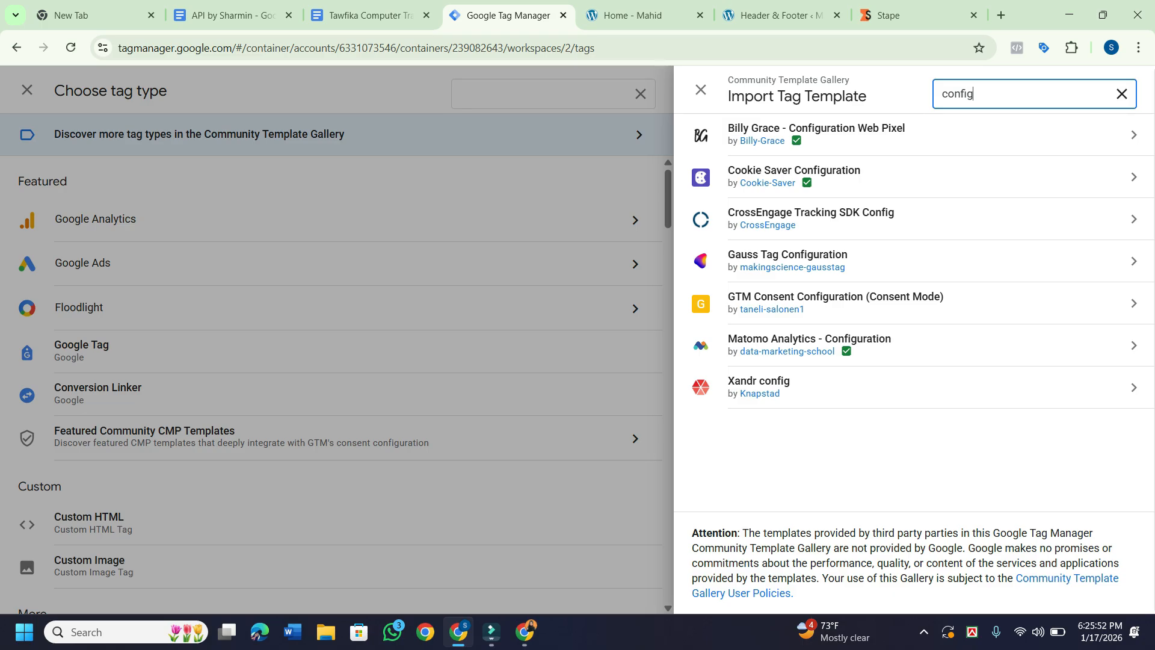
key("BackSpace")
key("BackSpace")
key("BackSpace")
key("BackSpace")
key("BackSpace")
key("BackSpace")
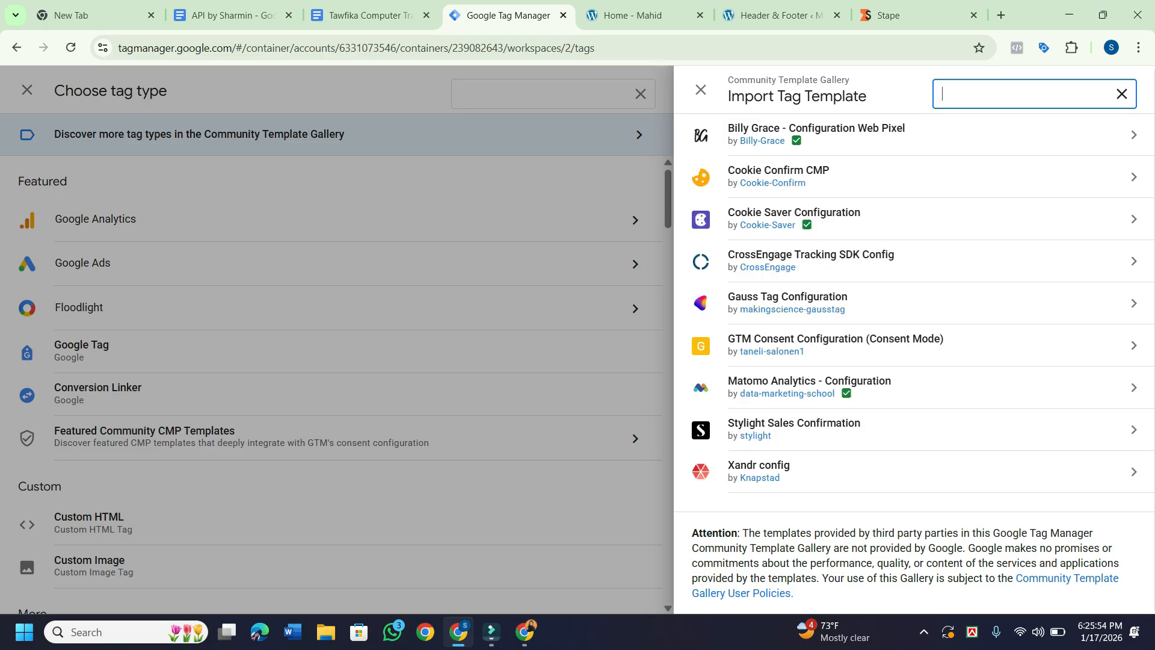
type("page")
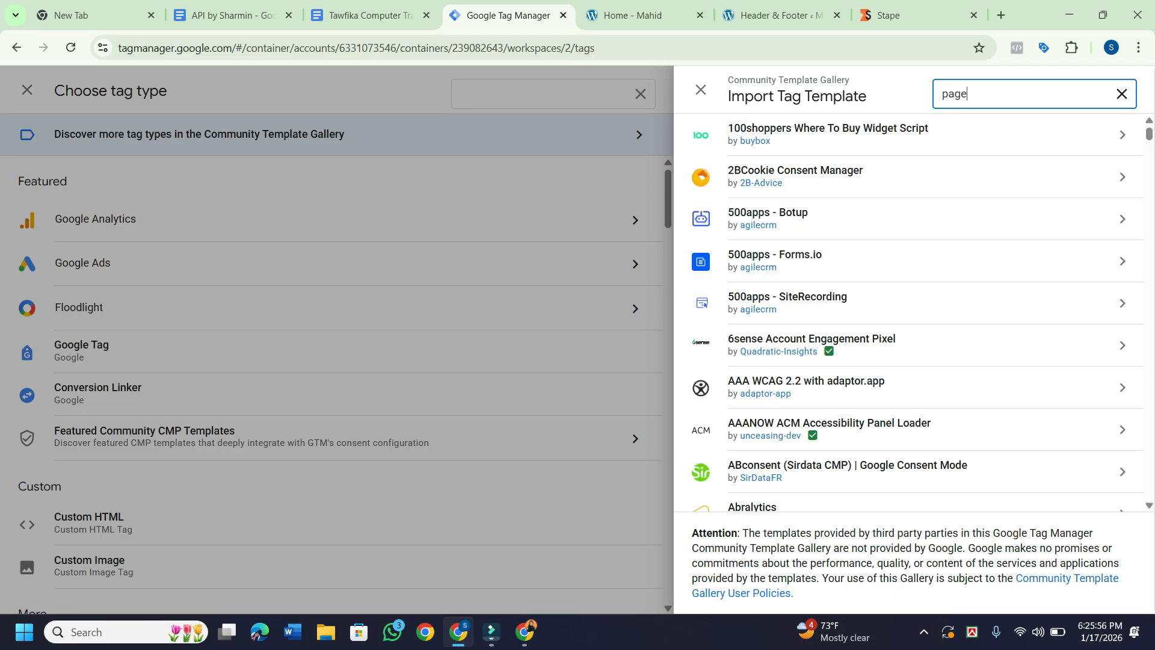
scroll(909, 270, "down", 1)
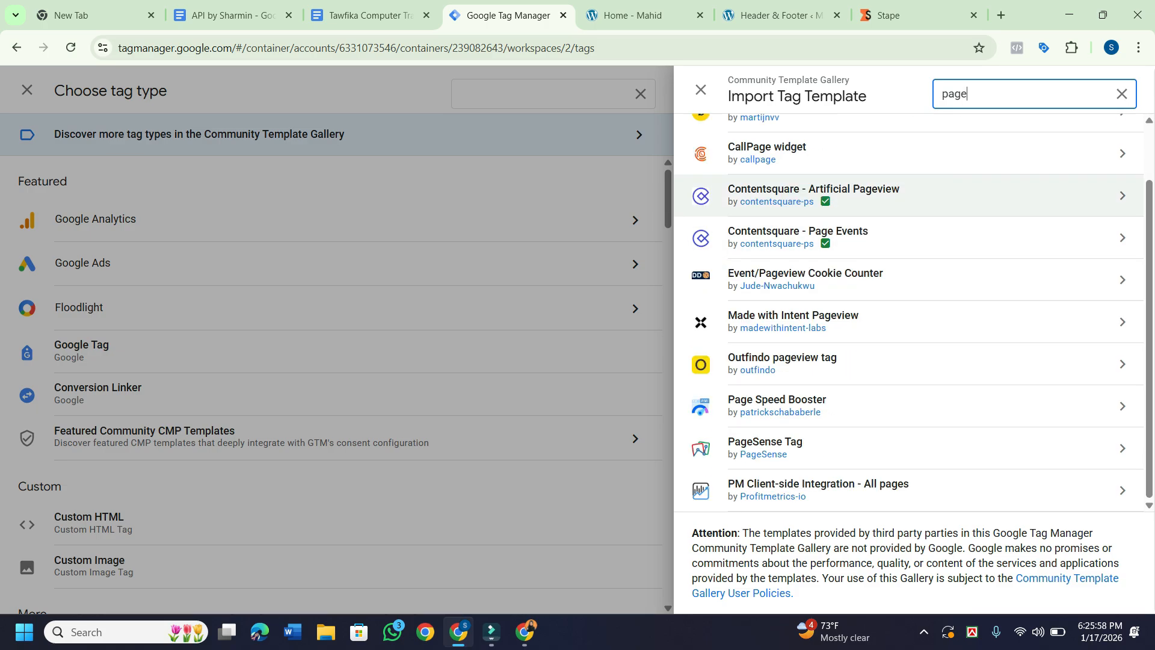
scroll(909, 279, "up", 1)
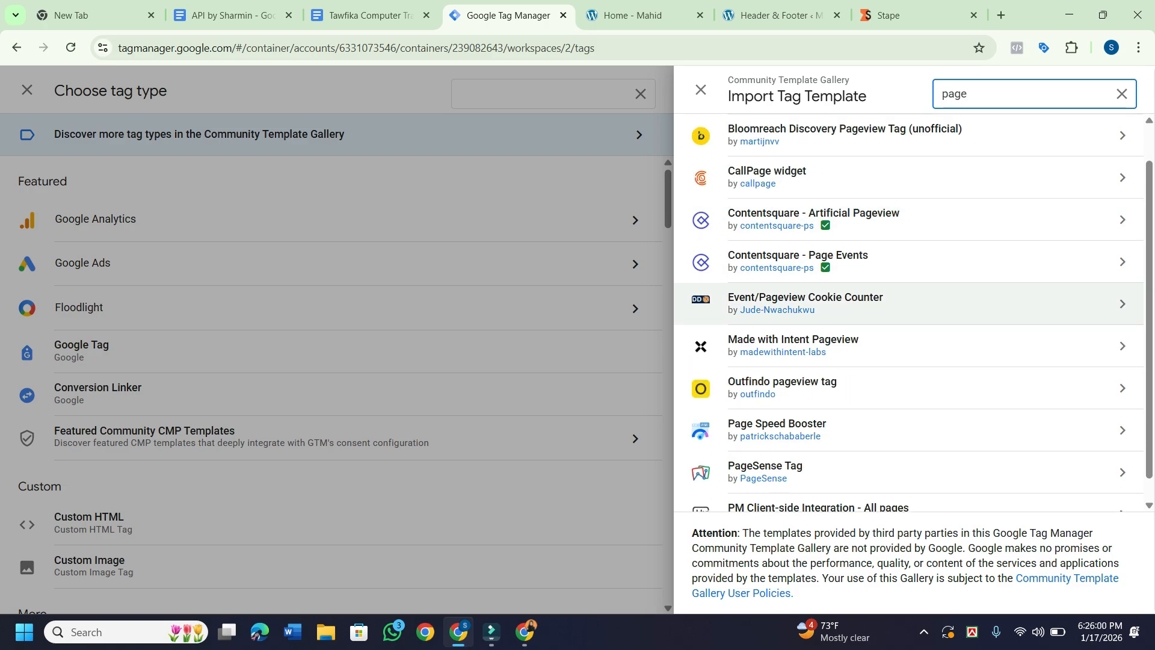
left_click(700, 89)
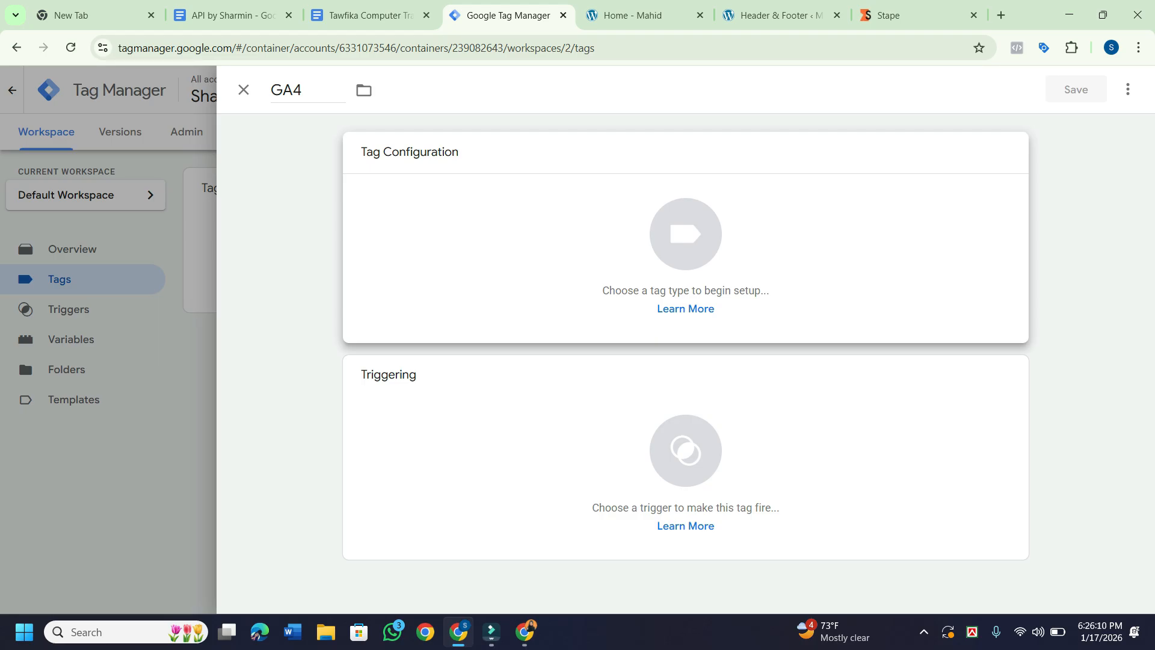
Rename the tag to 'GA4-config page view' and set its tag type to Google Tag.
left_click(308, 91)
type("-co")
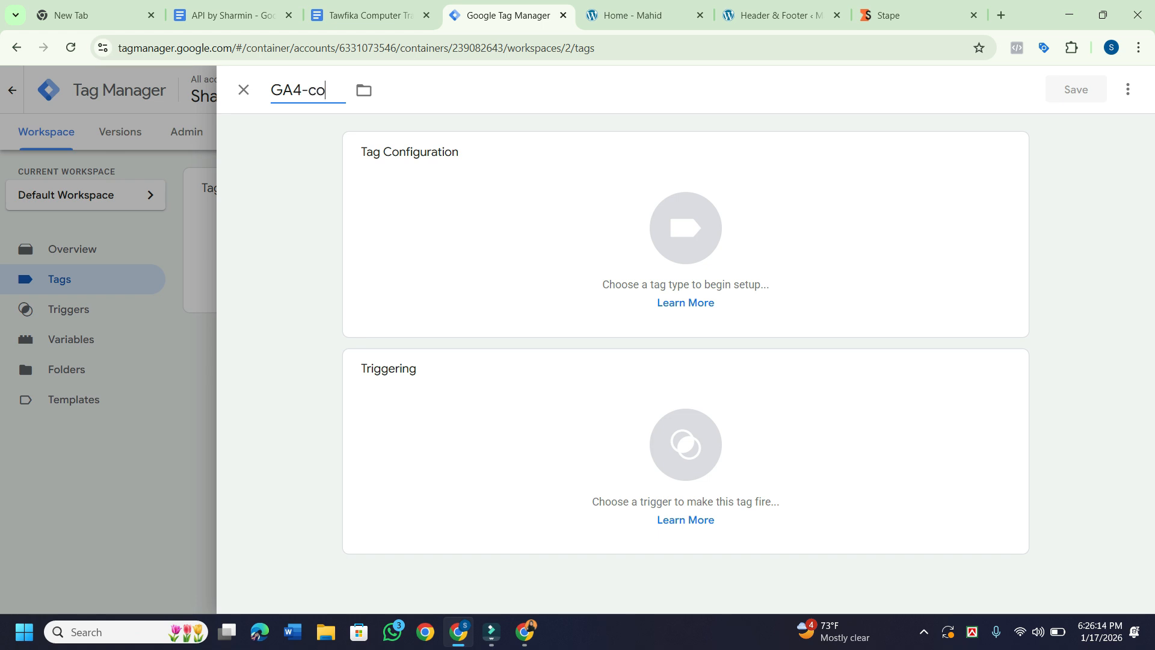
type("nfig pag")
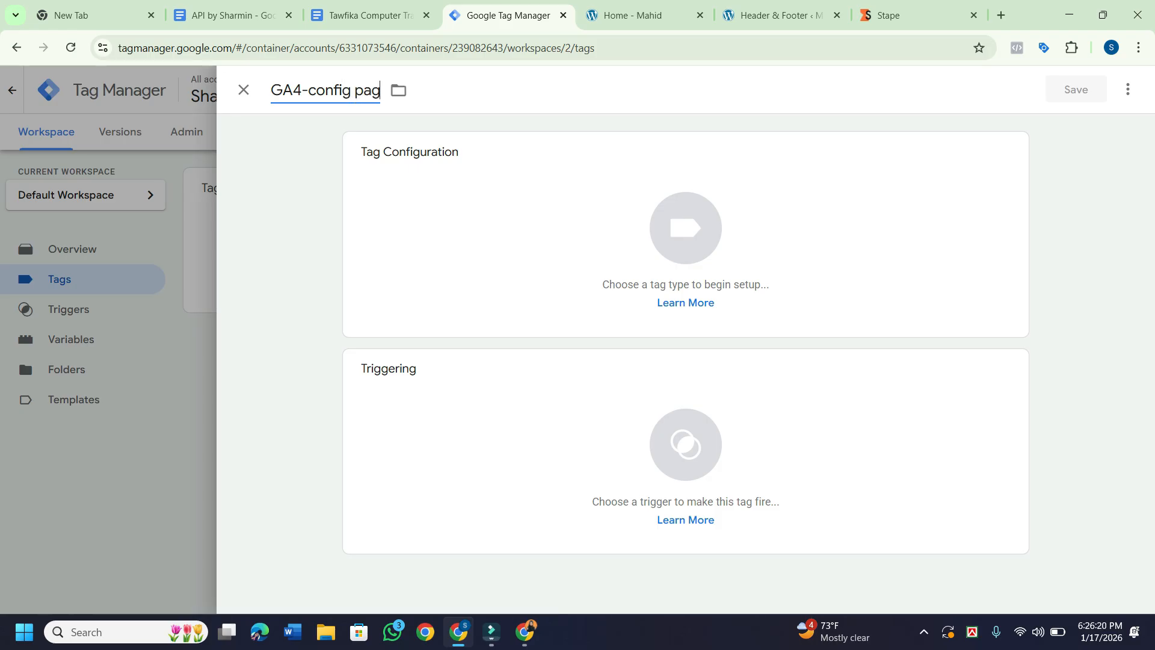
type("e view")
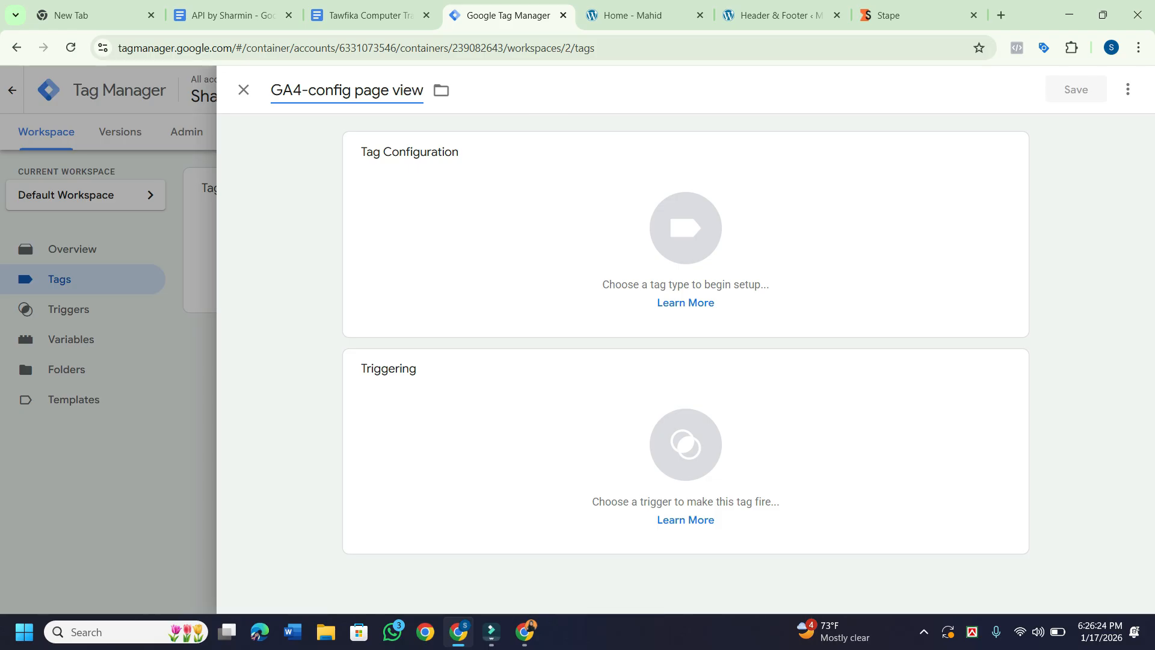
left_click(686, 228)
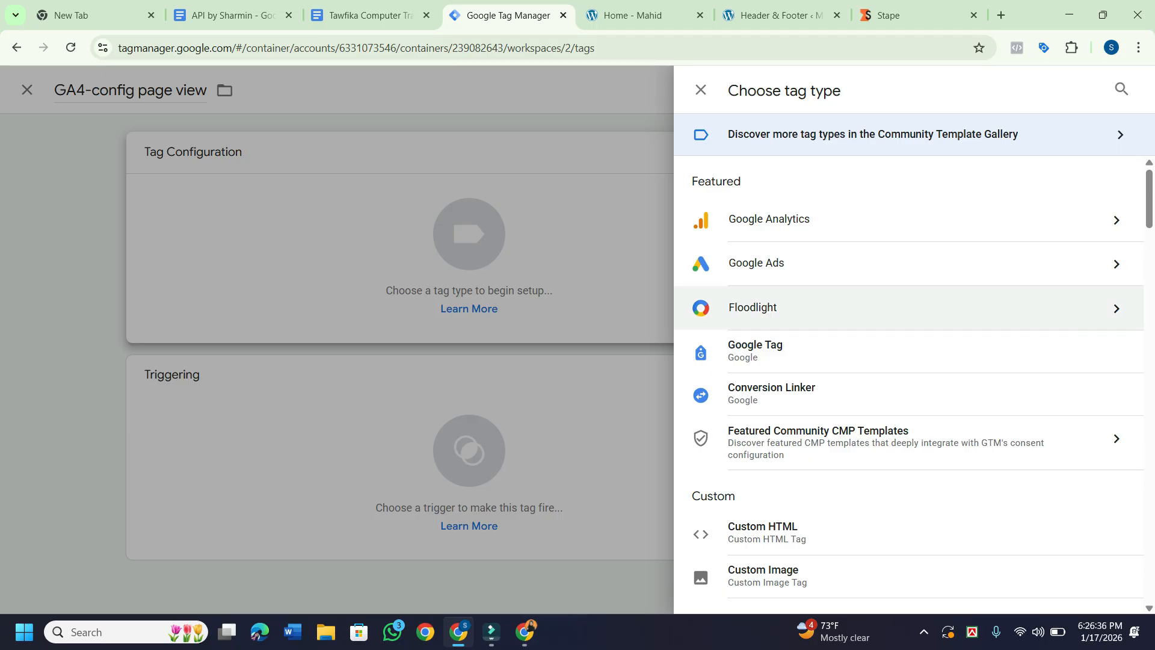
scroll(908, 263, "down", 3)
scroll(908, 263, "up", 2)
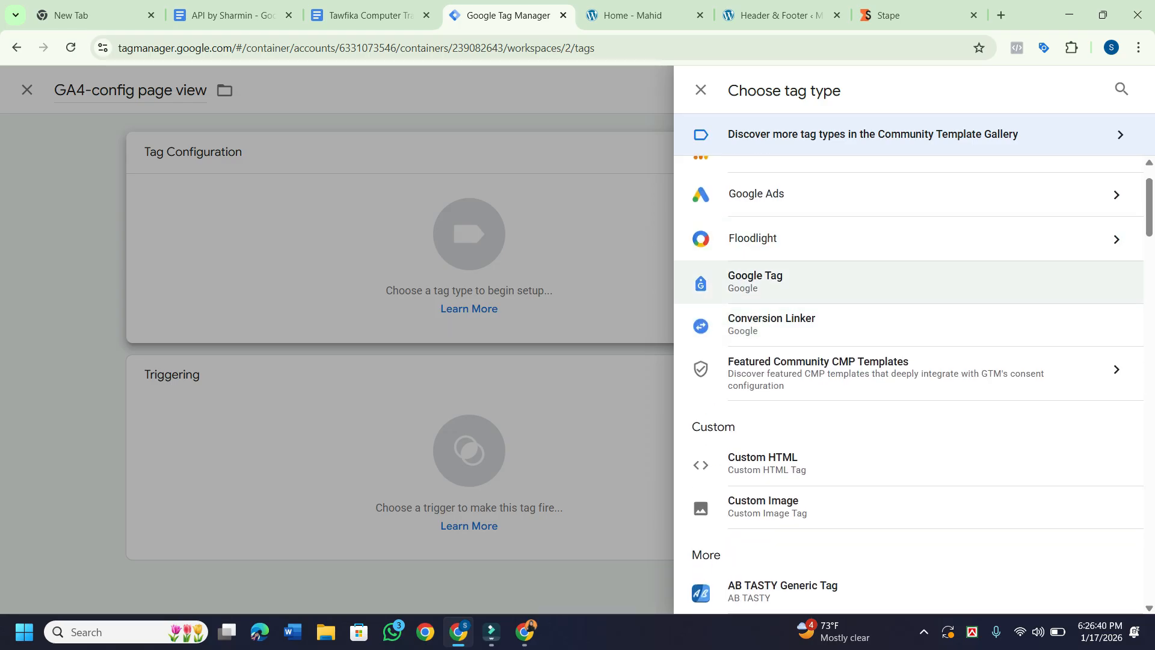
left_click(755, 282)
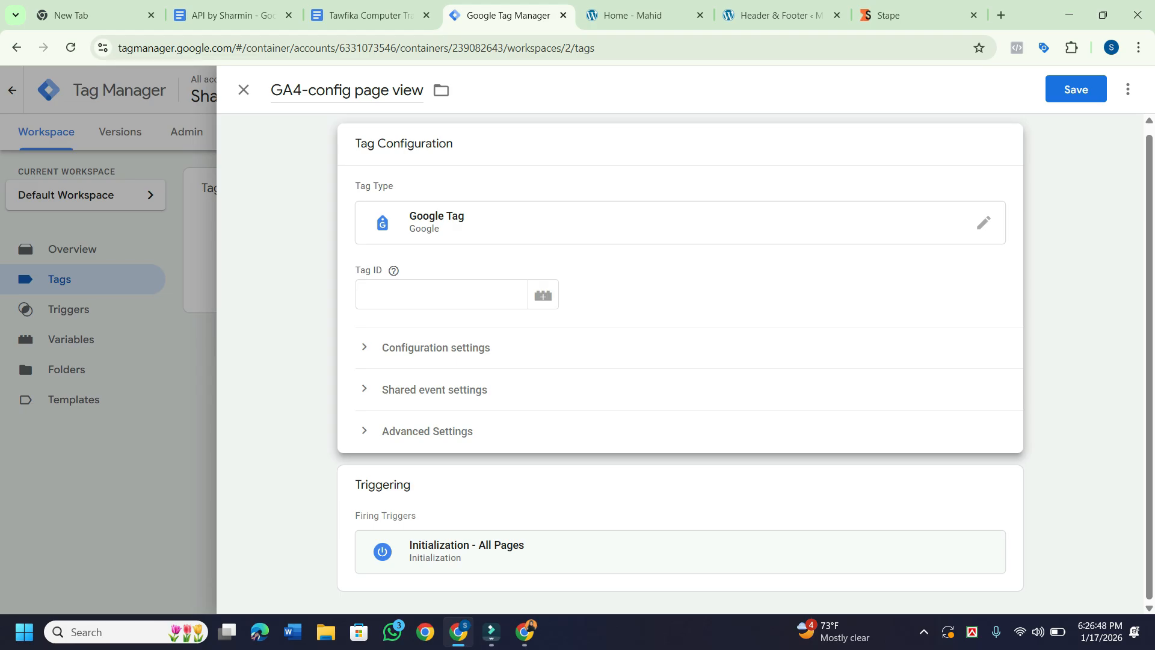
left_click(1001, 15)
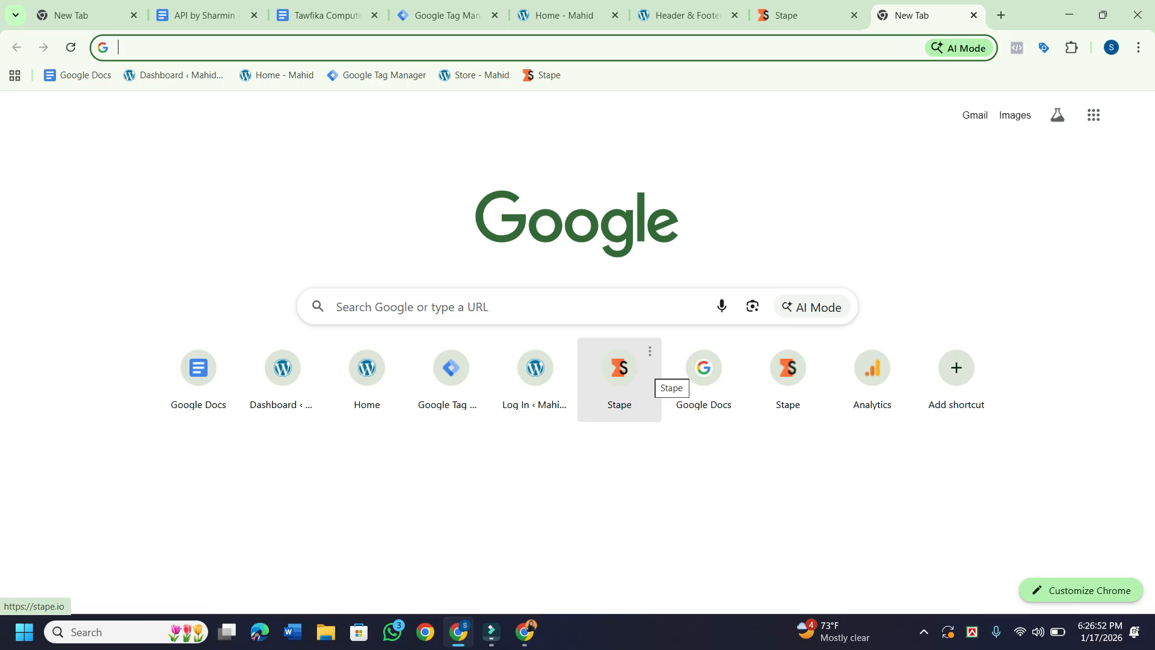
Open Google Analytics, dismiss the Reports snapshot tip, and open the website's Google tag setup instructions.
left_click(872, 373)
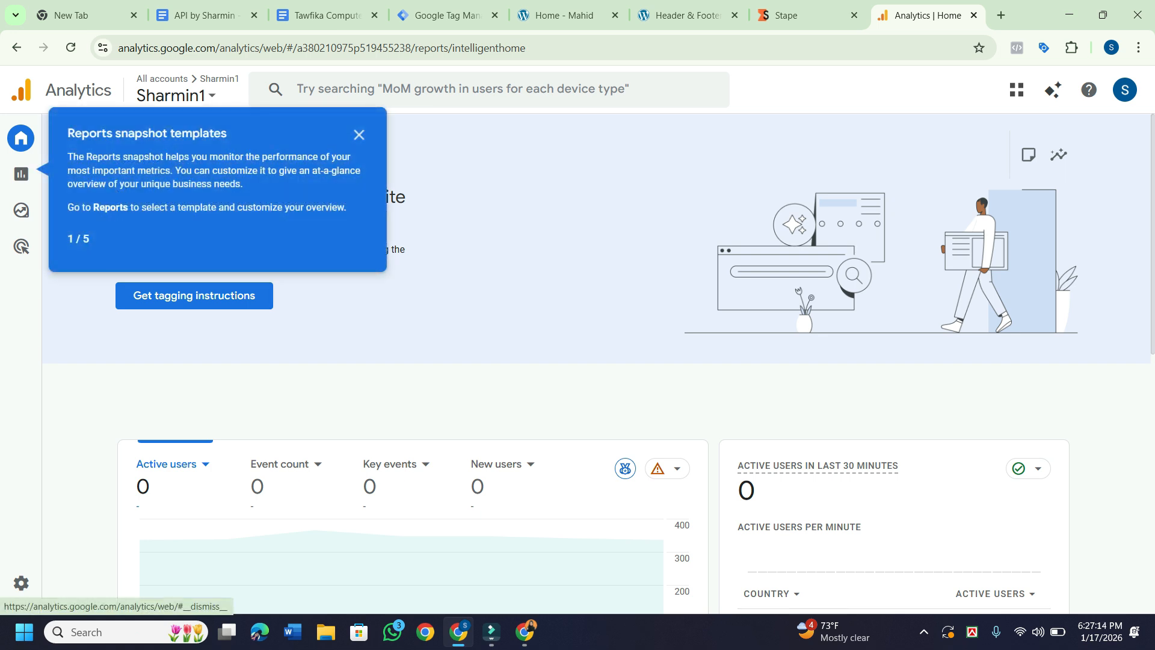
left_click(360, 134)
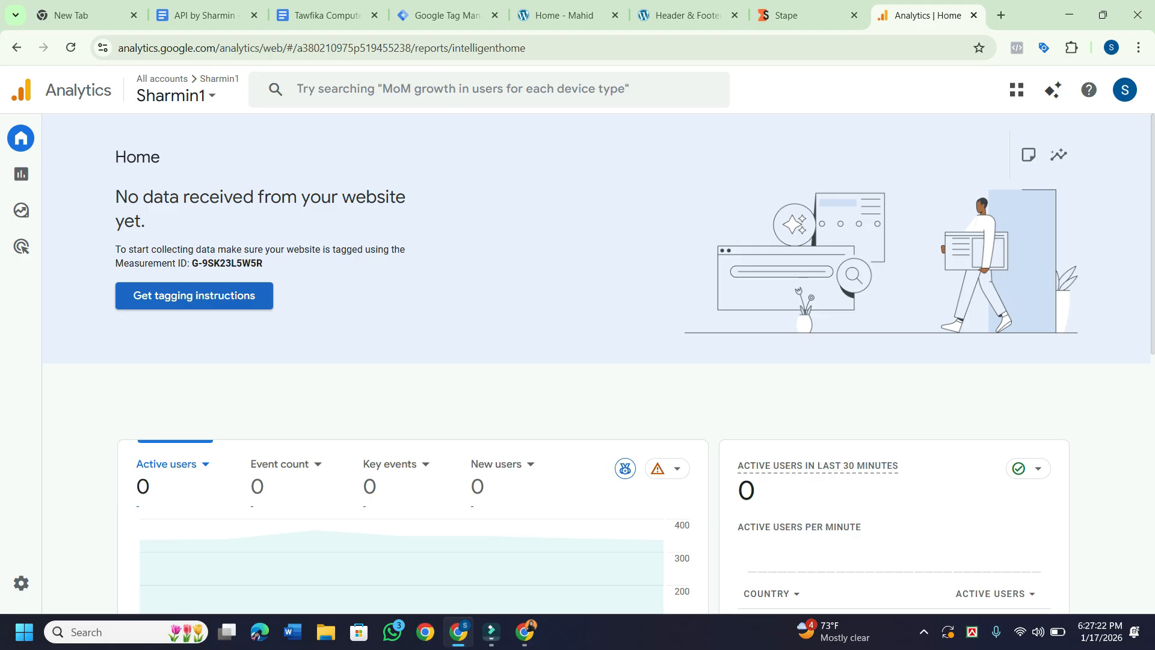
left_click(193, 295)
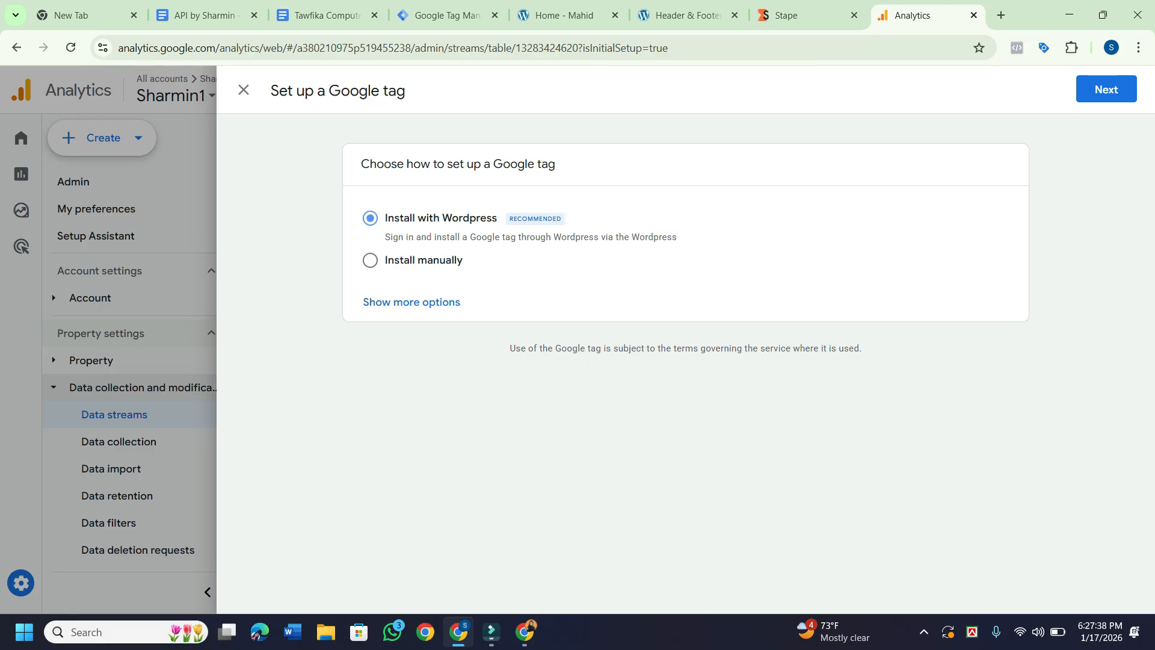
Review the manual Google tag installation option, test the installation, and close the setup panel.
left_click(370, 260)
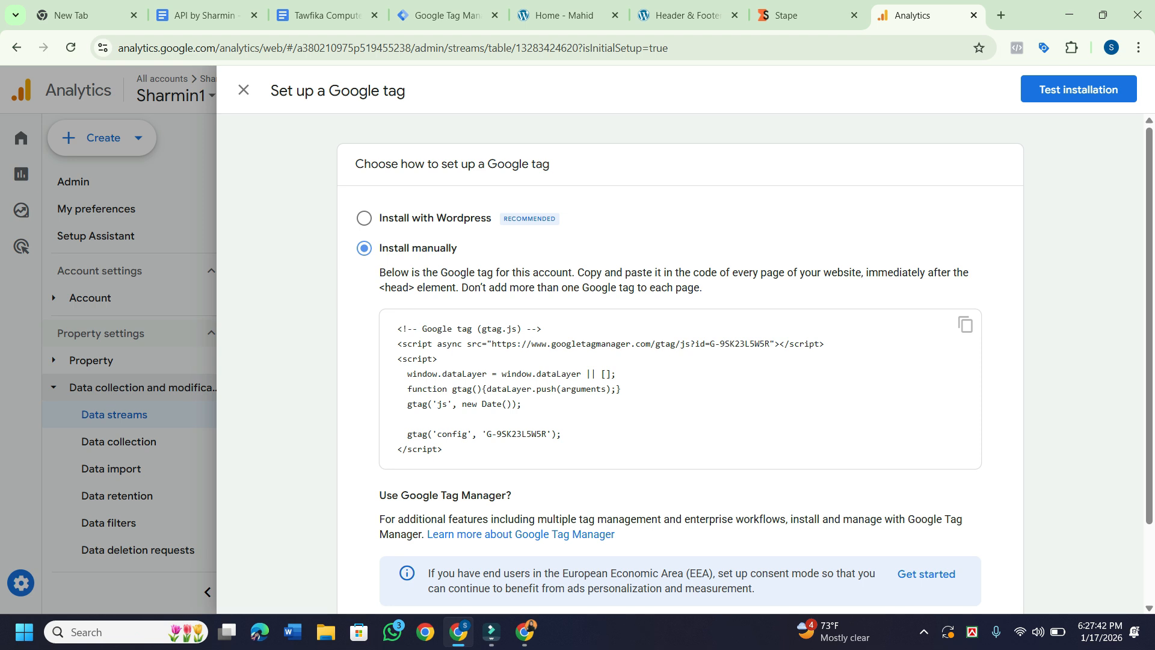
scroll(679, 361, "down", 2)
scroll(680, 361, "up", 2)
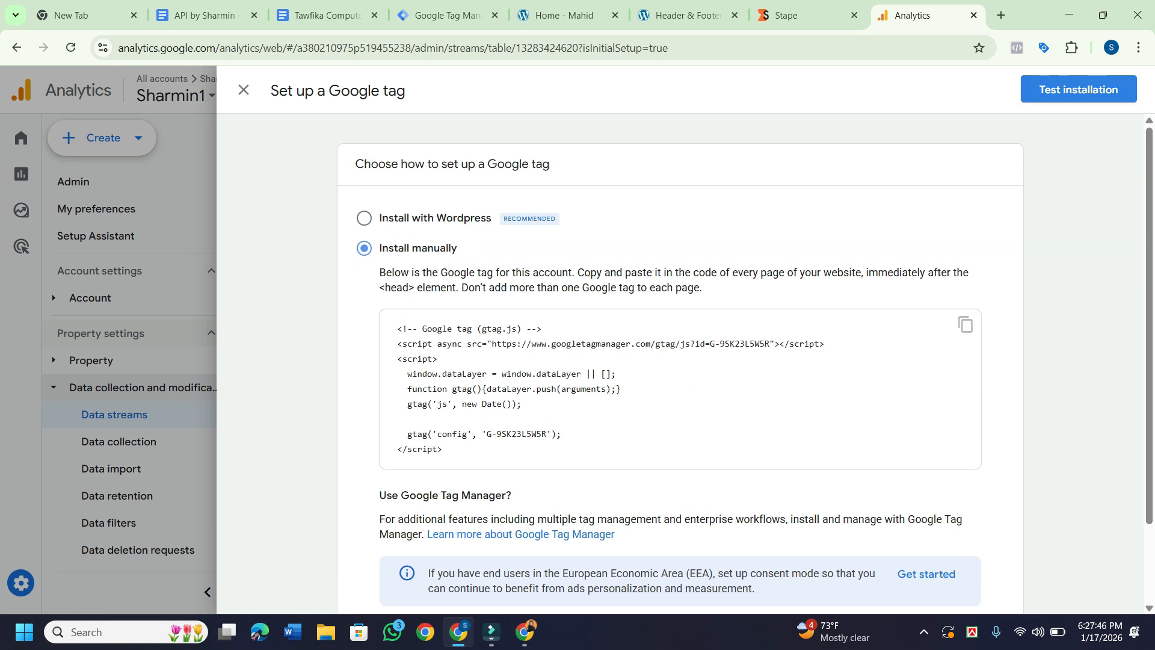
left_click(1079, 89)
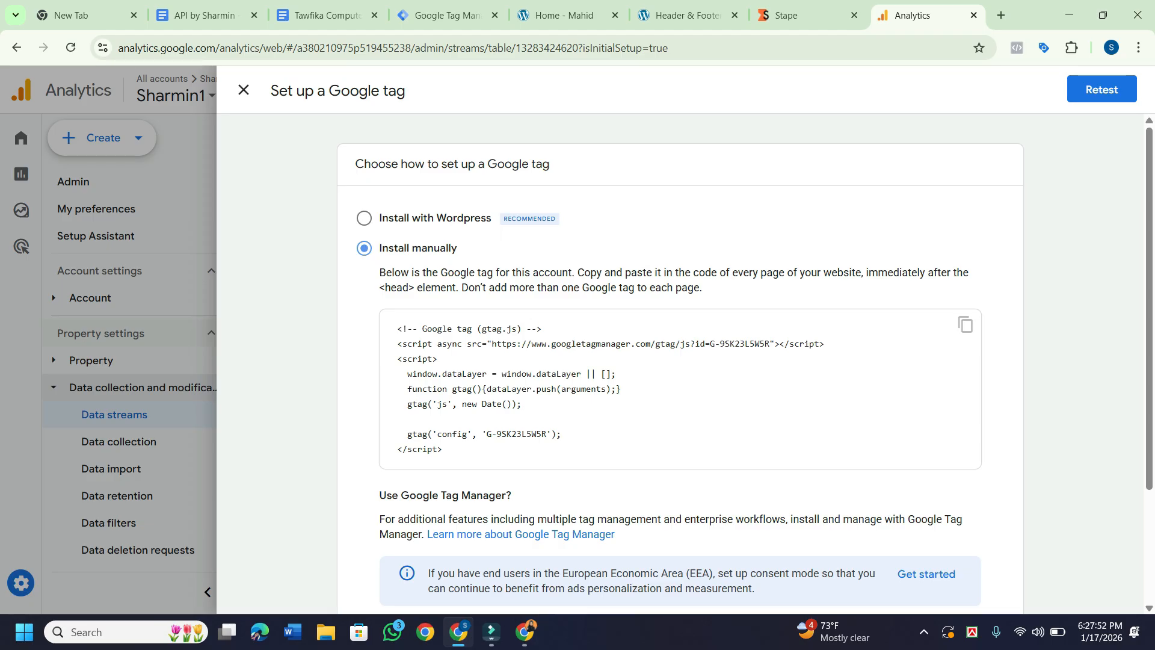
left_click(243, 89)
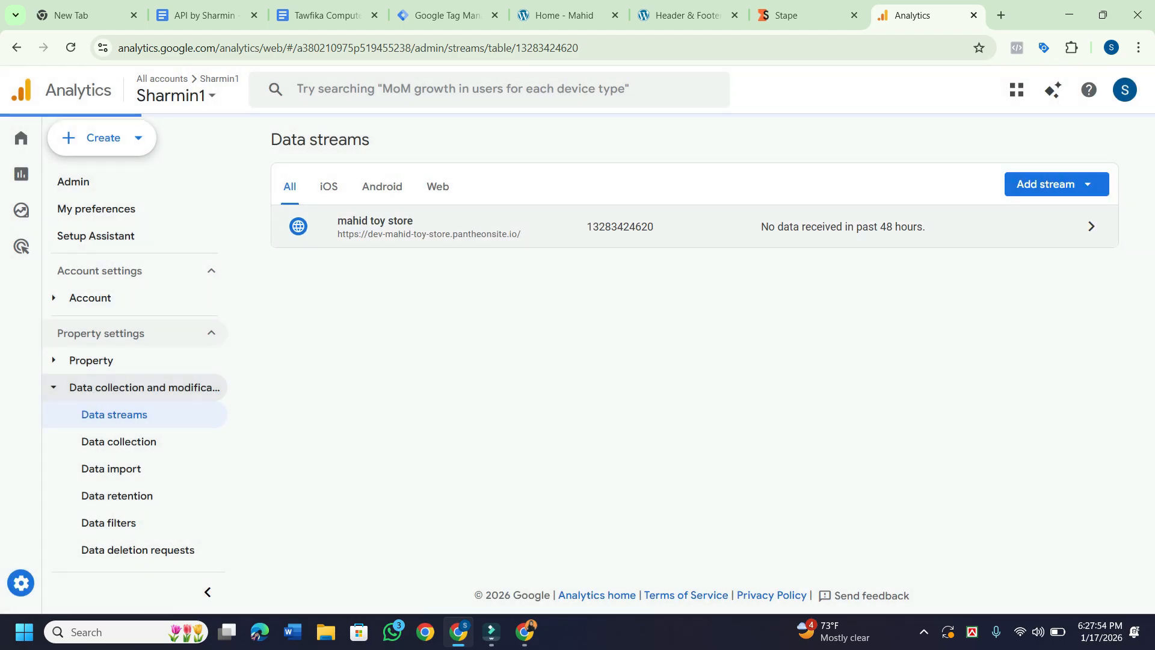
View the mahid toy store web stream details with measurement ID G-9SK23L5W5R and save them.
scroll(742, 364, "down", 1)
scroll(742, 364, "up", 1)
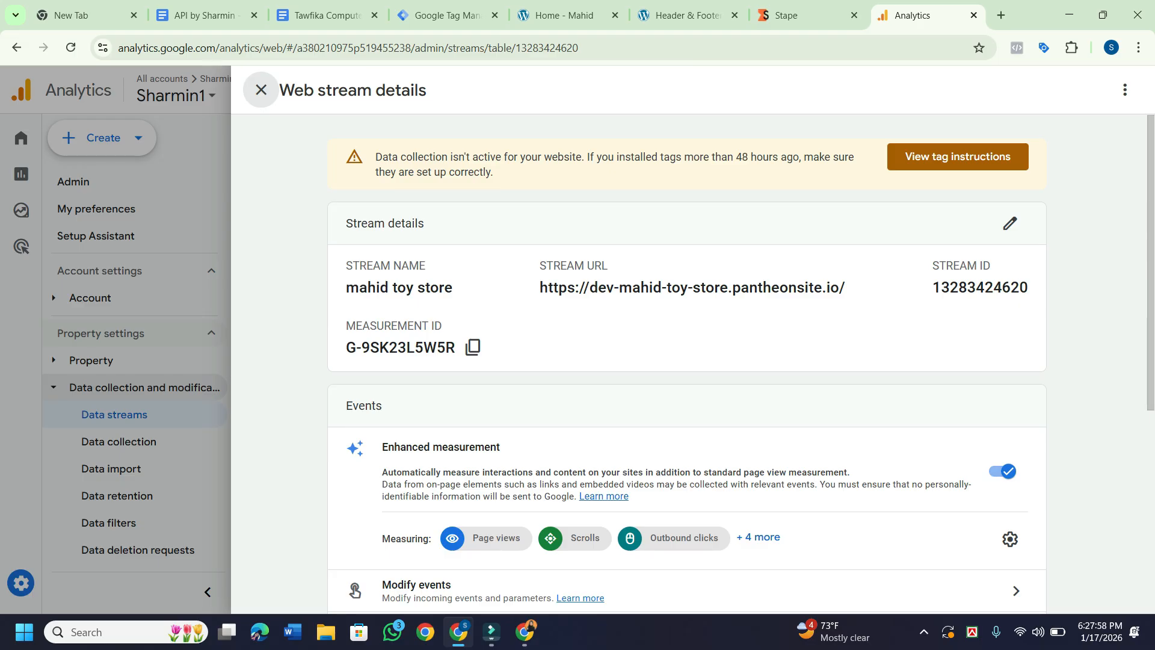
scroll(742, 363, "down", 6)
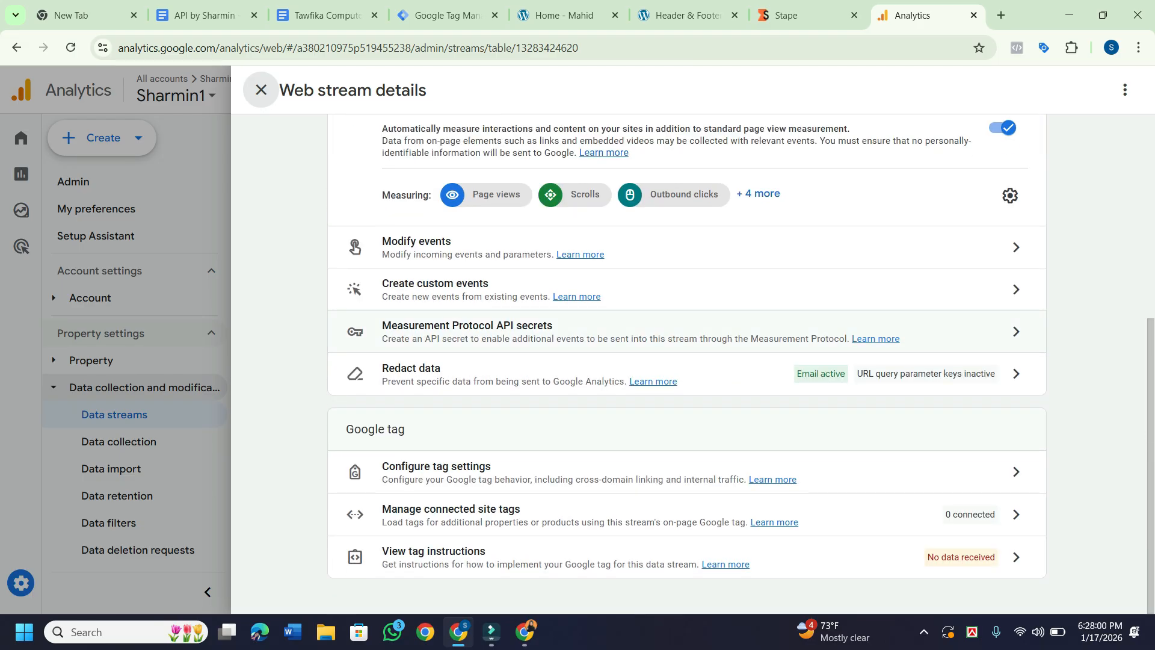
scroll(742, 363, "up", 5)
scroll(741, 363, "up", 1)
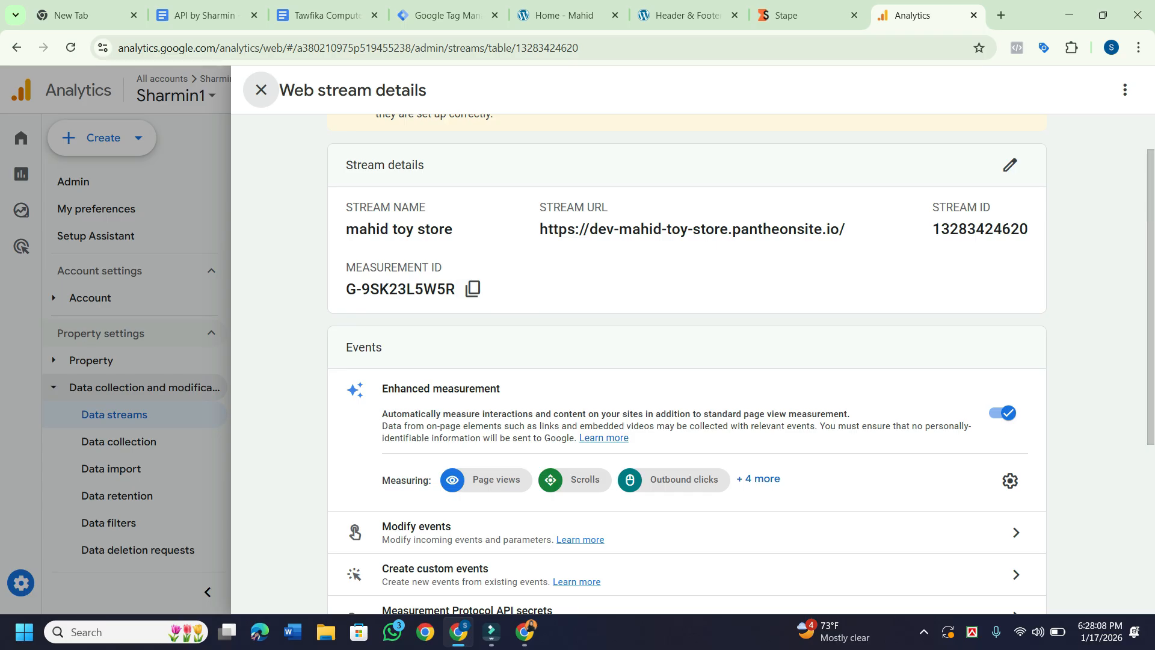
left_click(1009, 164)
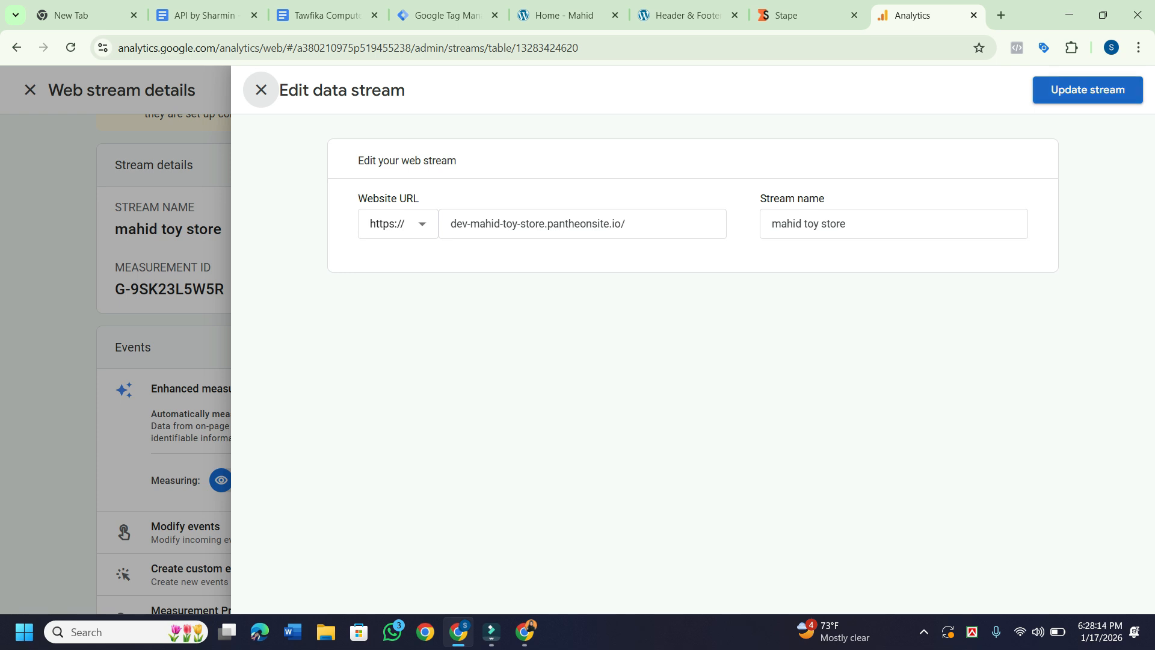
left_click(1088, 90)
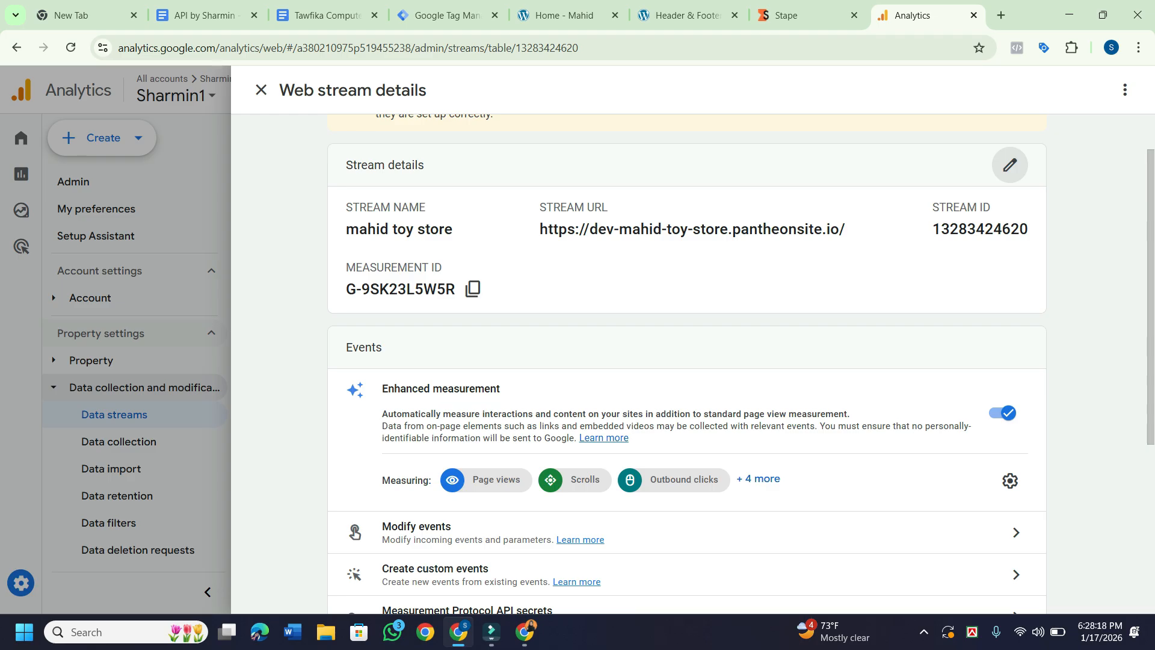
scroll(687, 363, "up", 1)
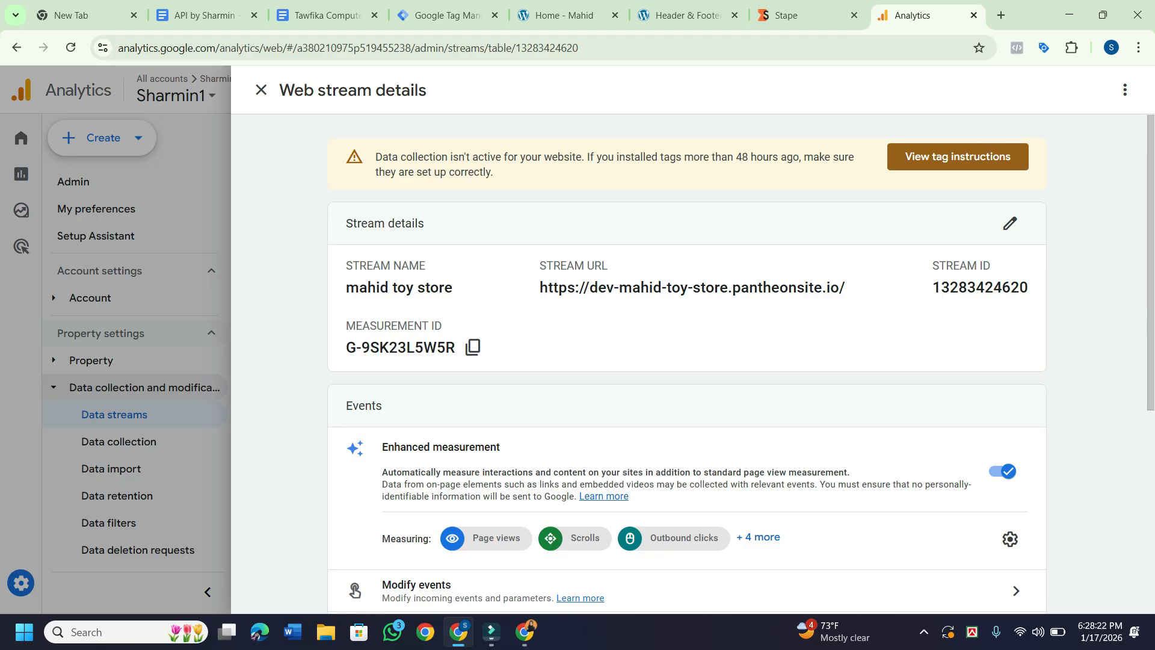
left_click(957, 156)
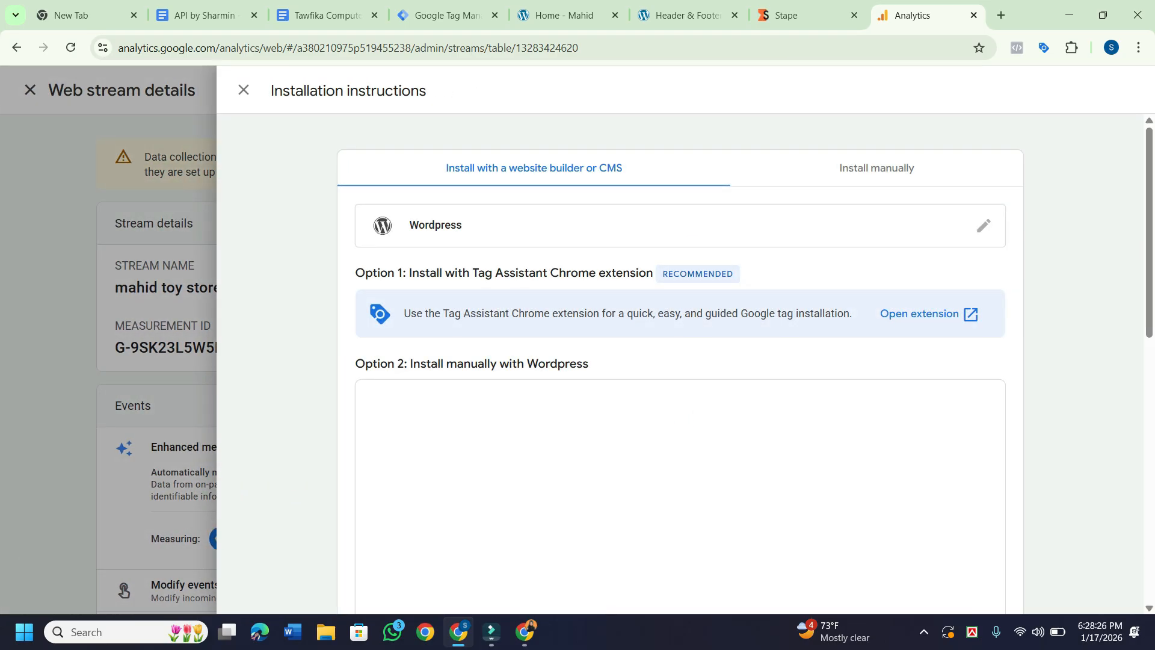
scroll(679, 361, "down", 1)
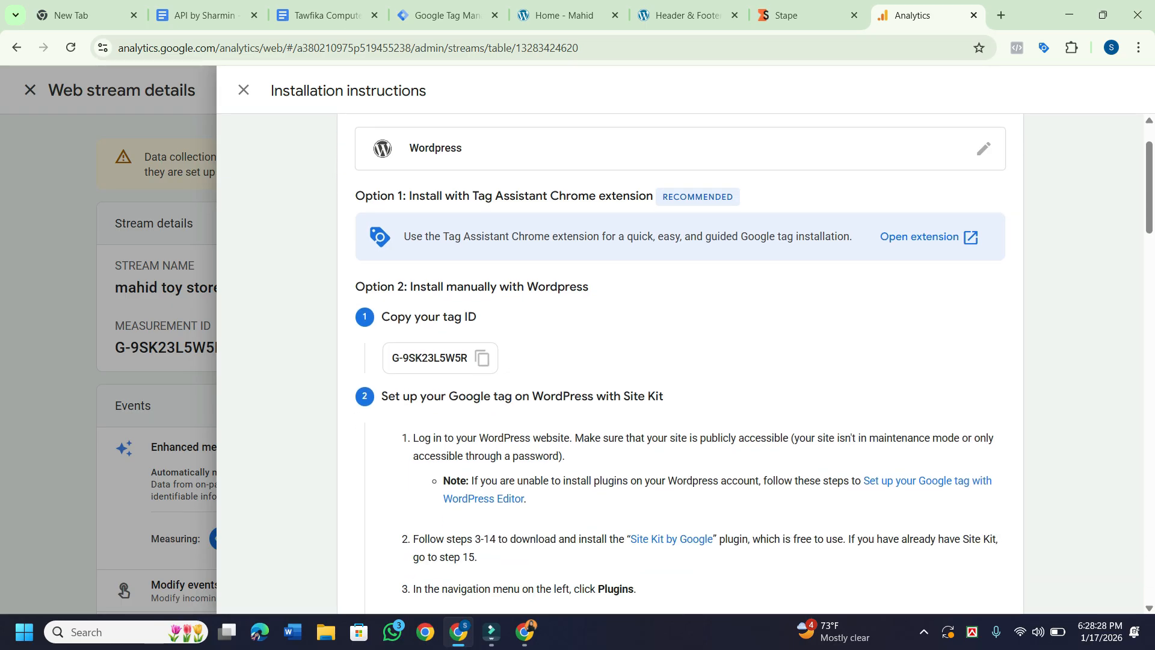
scroll(679, 361, "down", 1)
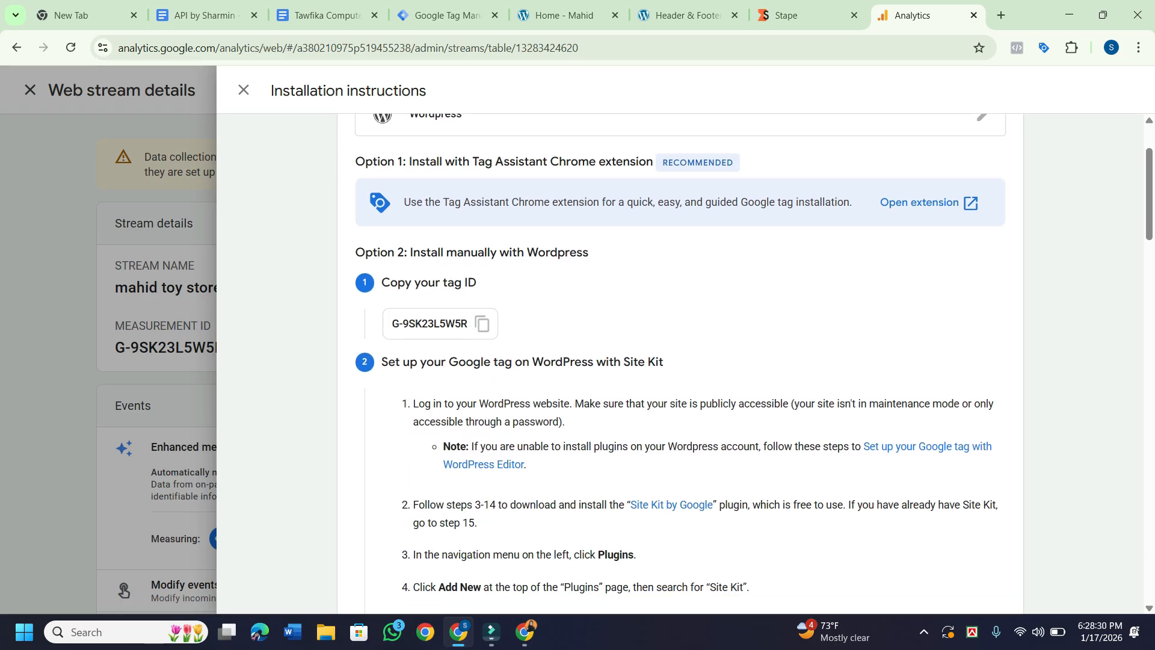
scroll(680, 361, "down", 16)
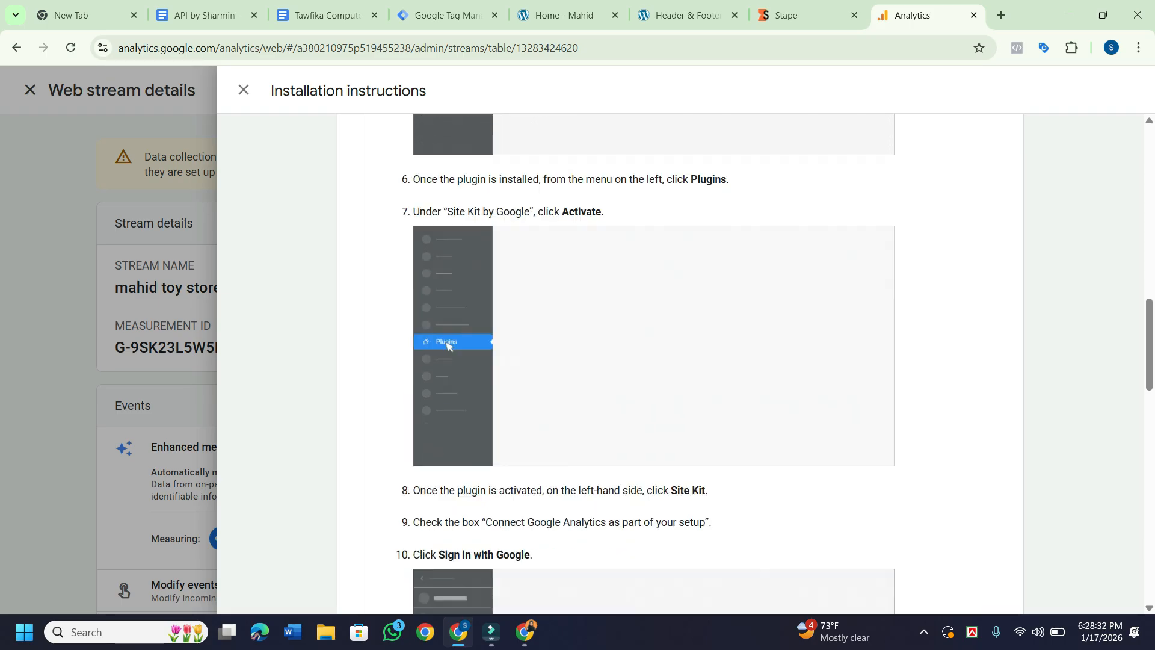
scroll(679, 361, "down", 8)
scroll(679, 361, "up", 20)
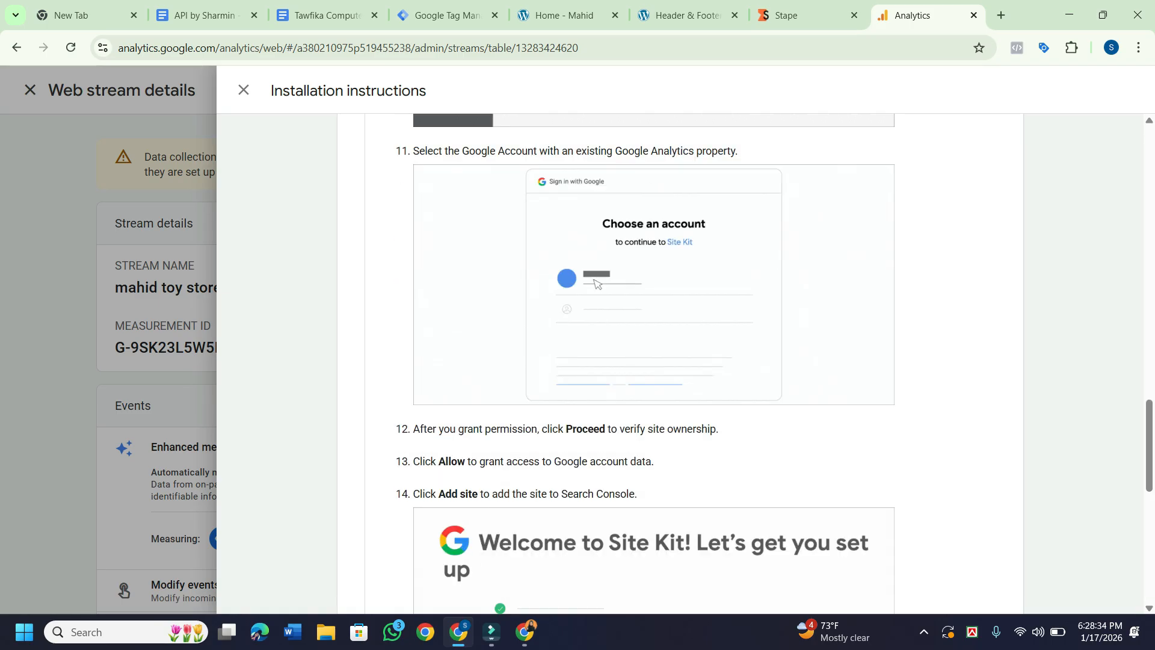
scroll(680, 361, "up", 8)
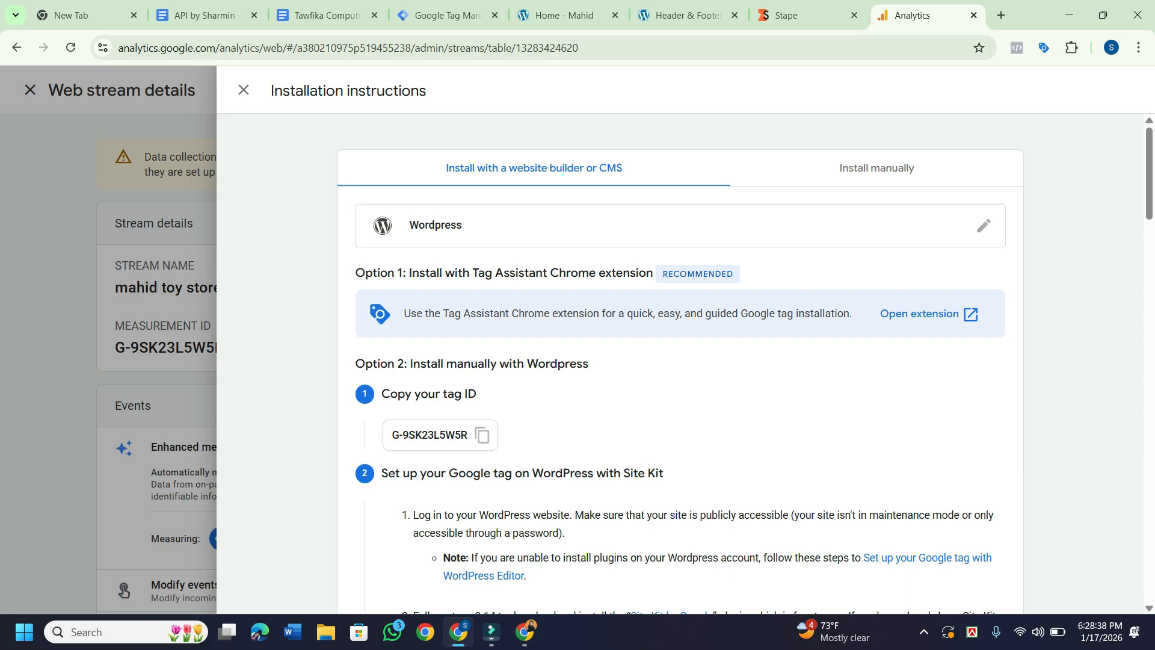
scroll(680, 361, "down", 1)
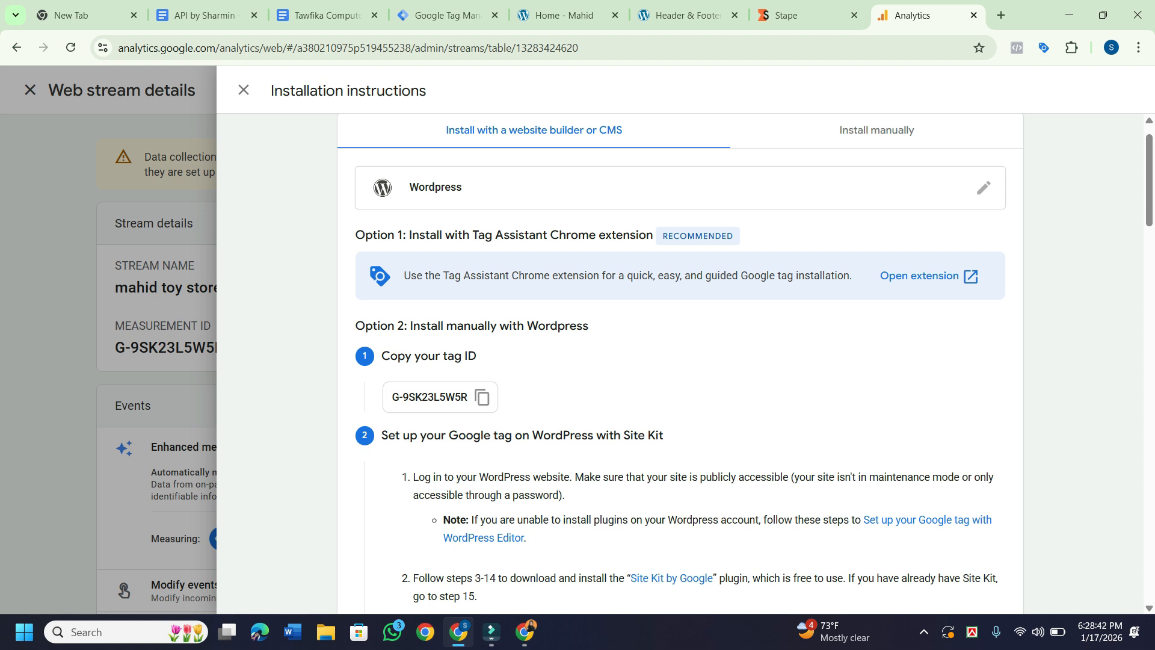
left_click(876, 130)
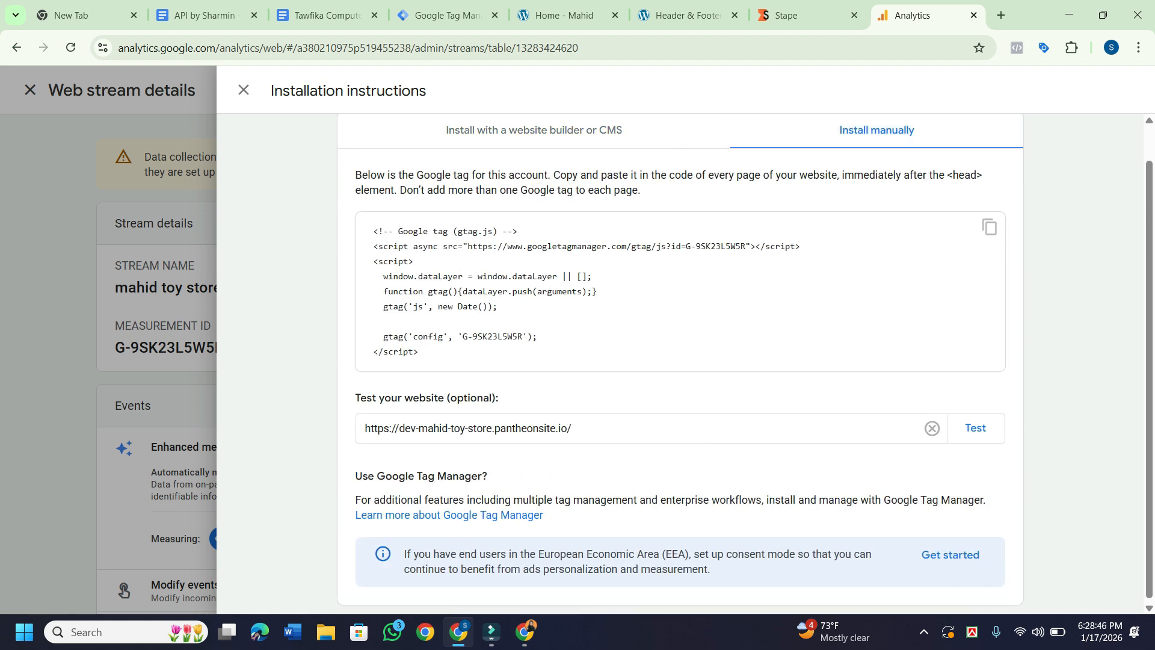
scroll(744, 364, "up", 1)
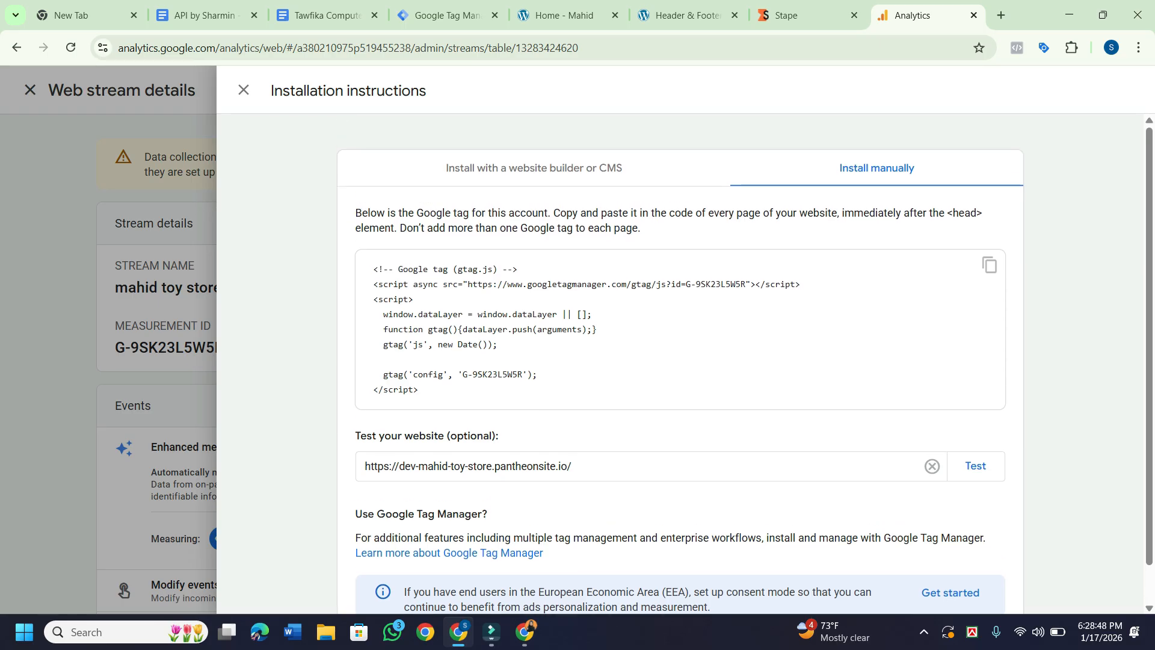
left_click(533, 168)
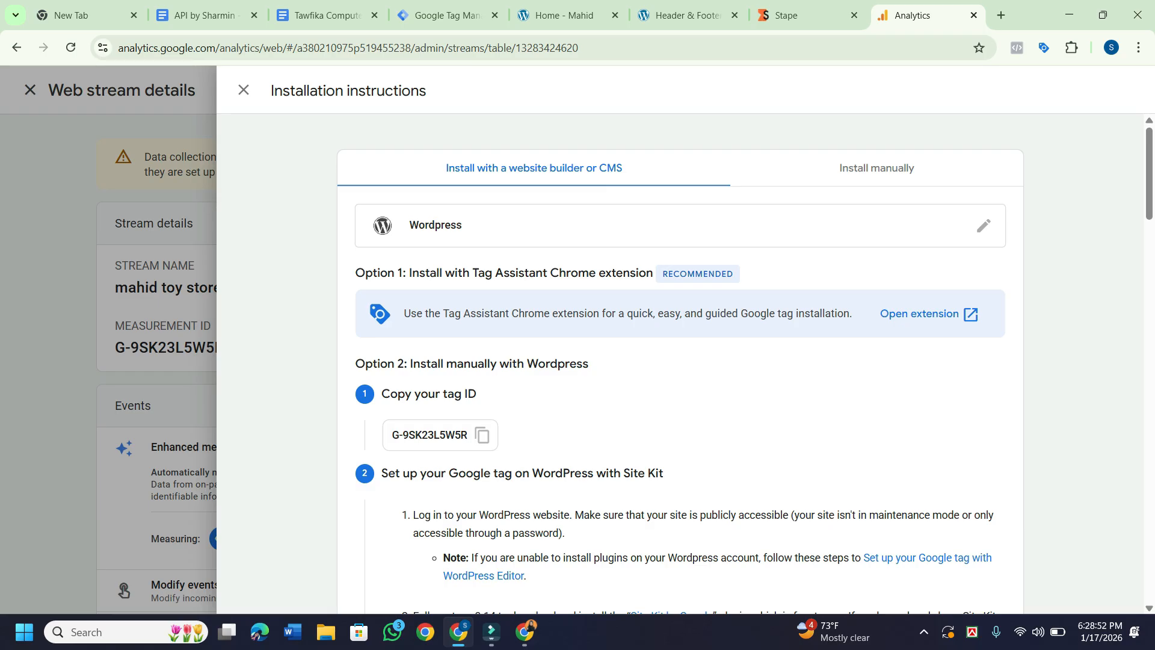
scroll(745, 364, "down", 3)
scroll(744, 363, "up", 3)
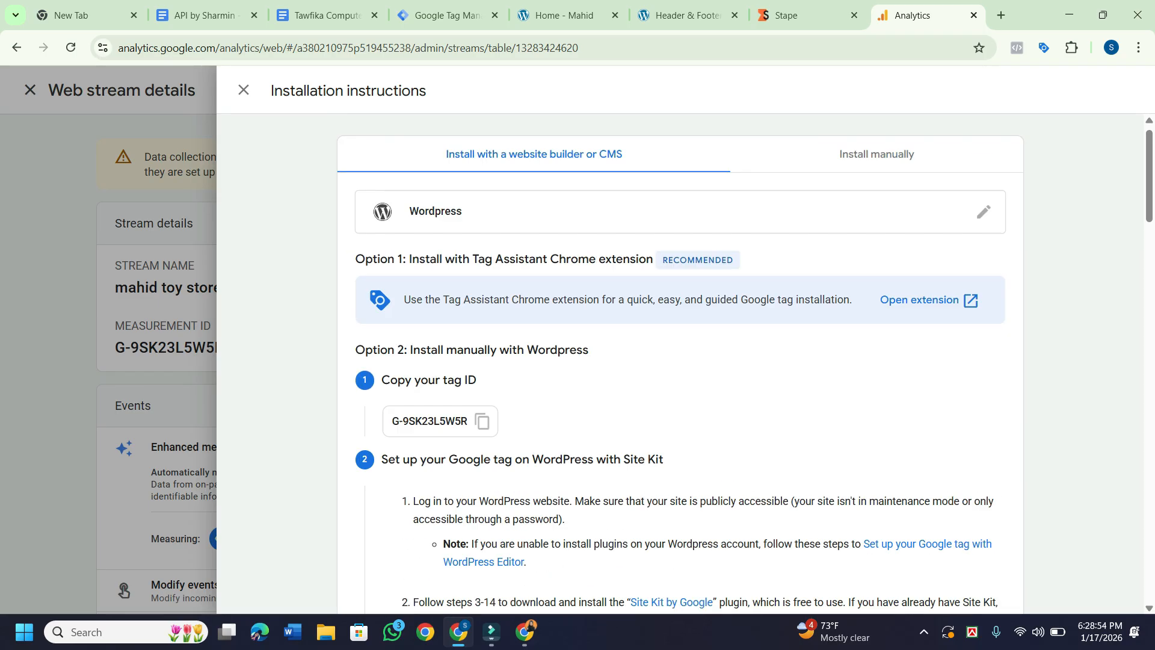
left_click(243, 89)
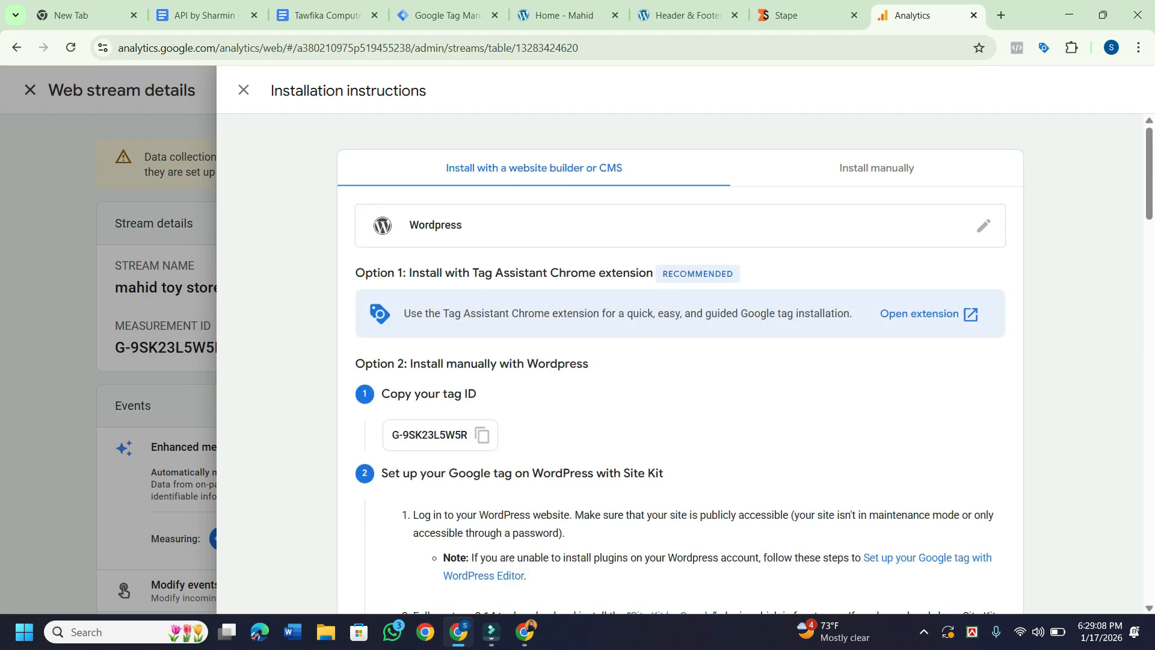
scroll(481, 434, "down", 1)
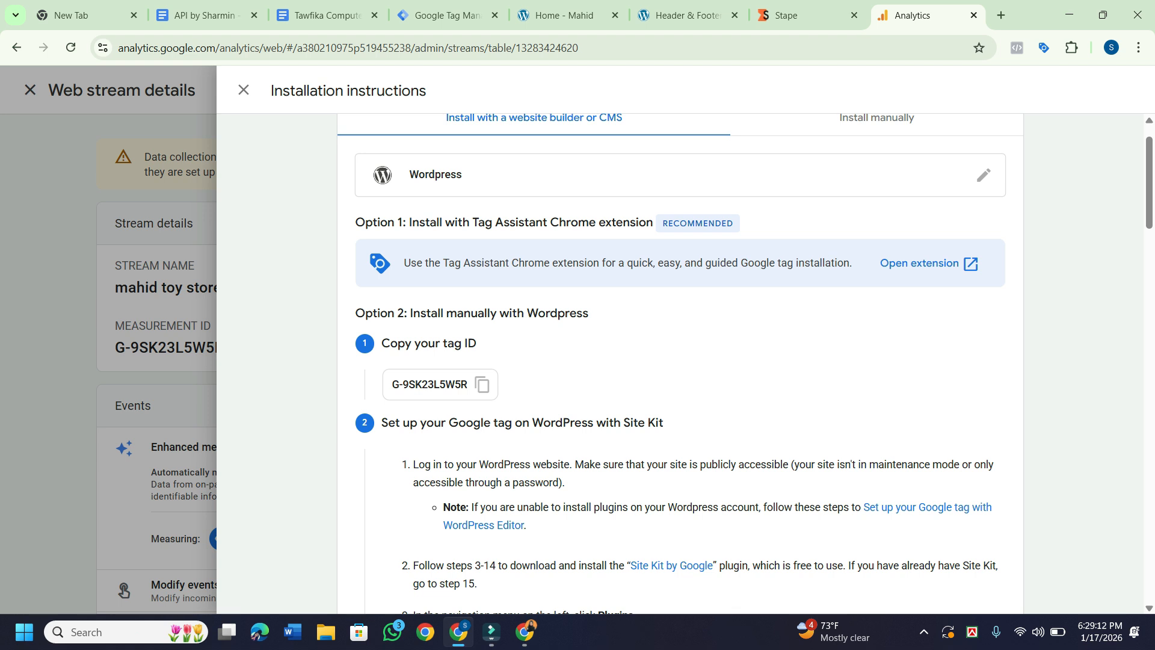
scroll(680, 363, "down", 3)
scroll(680, 364, "up", 3)
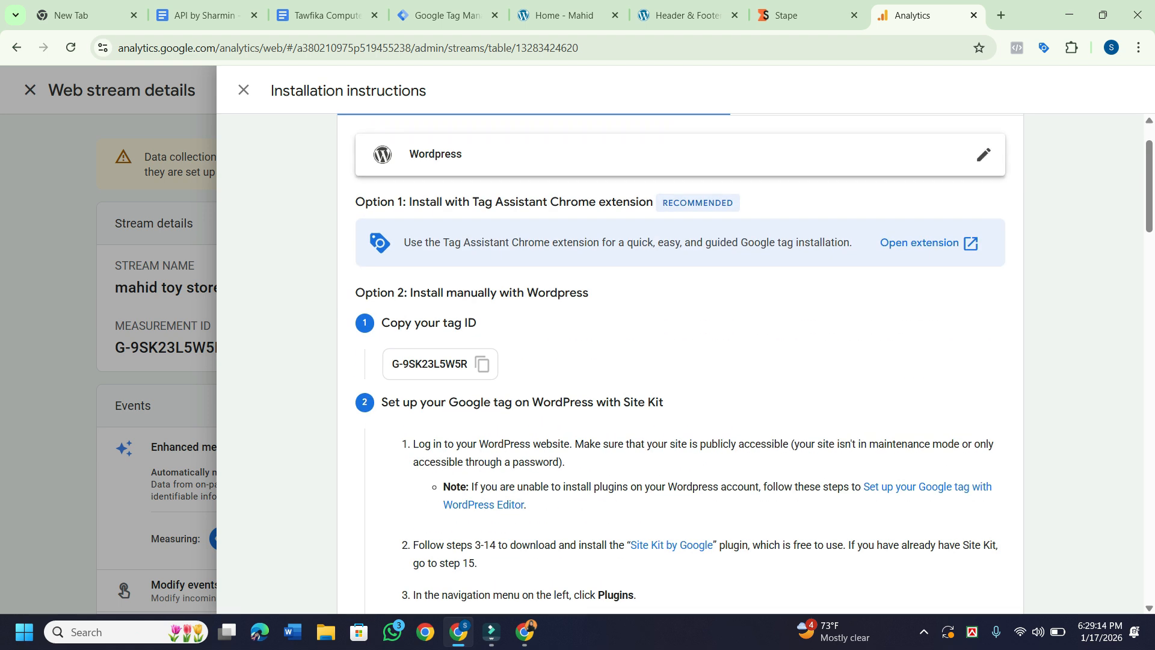
left_click(983, 154)
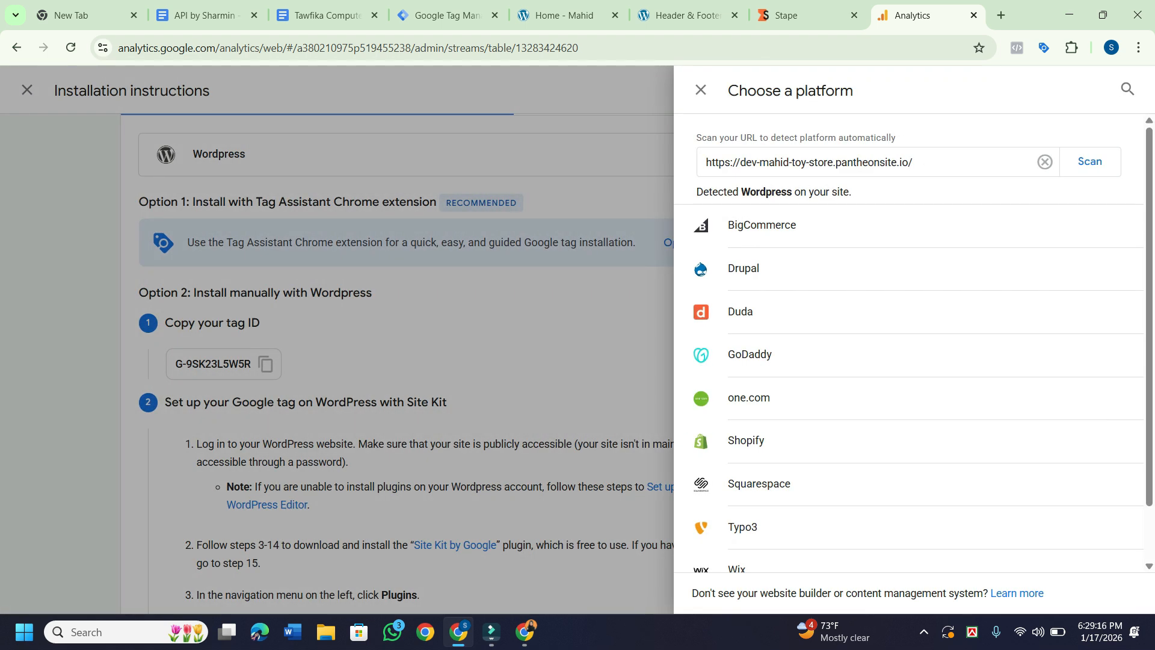
left_click(701, 90)
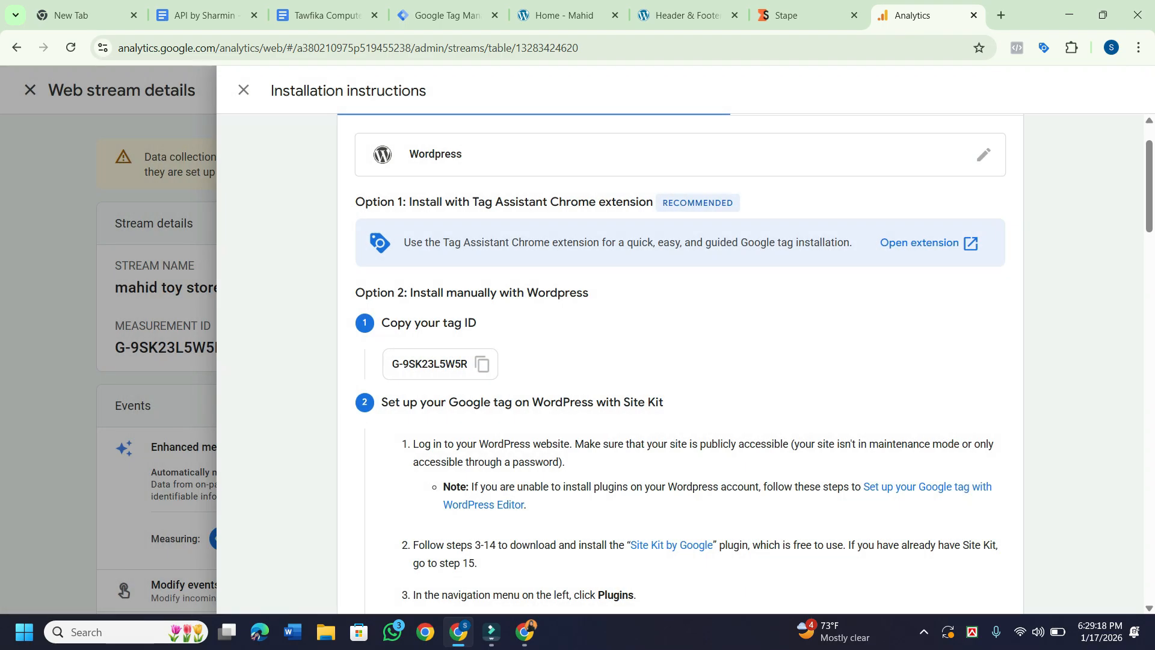
left_click(243, 90)
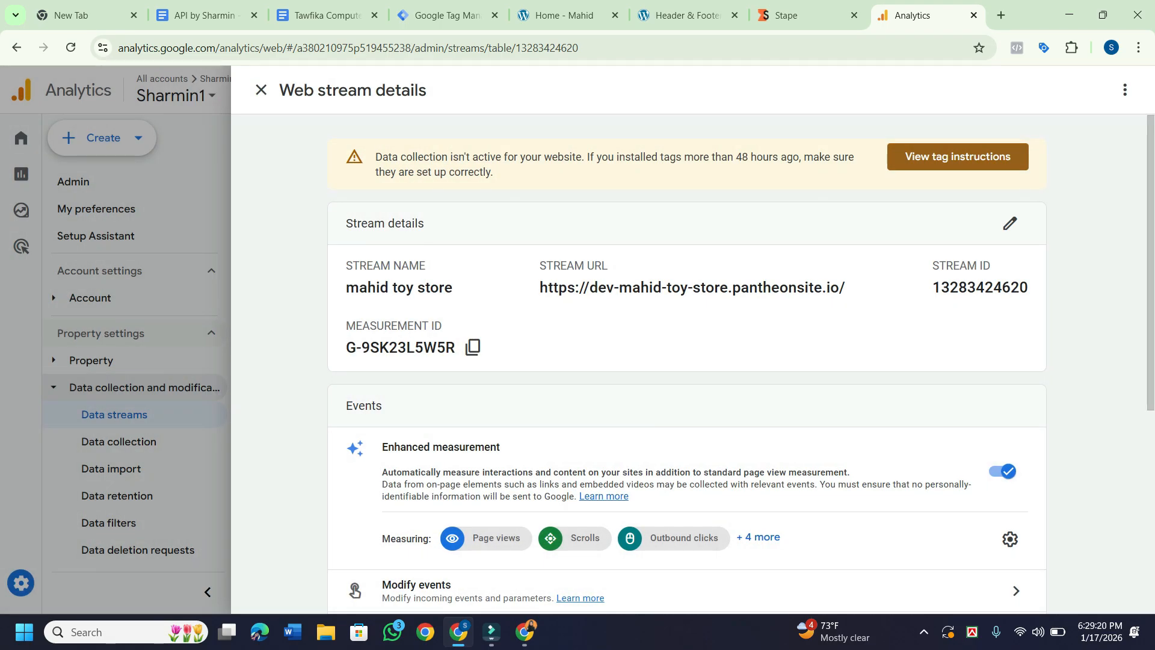
Open the mahid toy store web stream's edit settings and update the stream.
scroll(742, 363, "down", 1)
left_click(1010, 191)
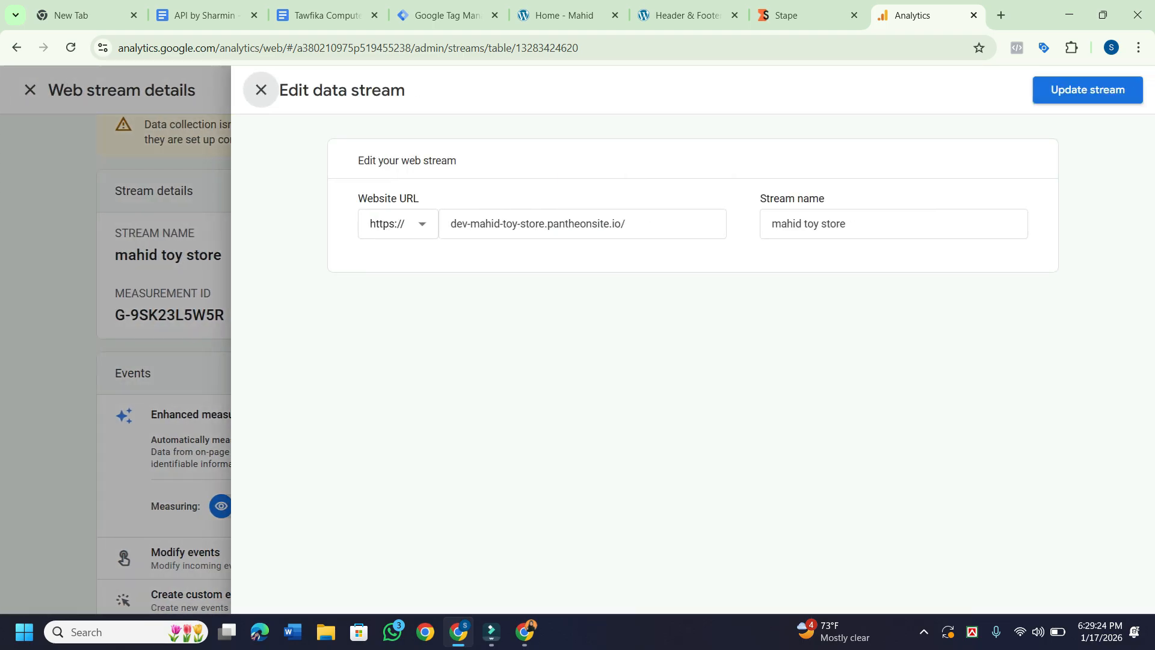
left_click(1087, 90)
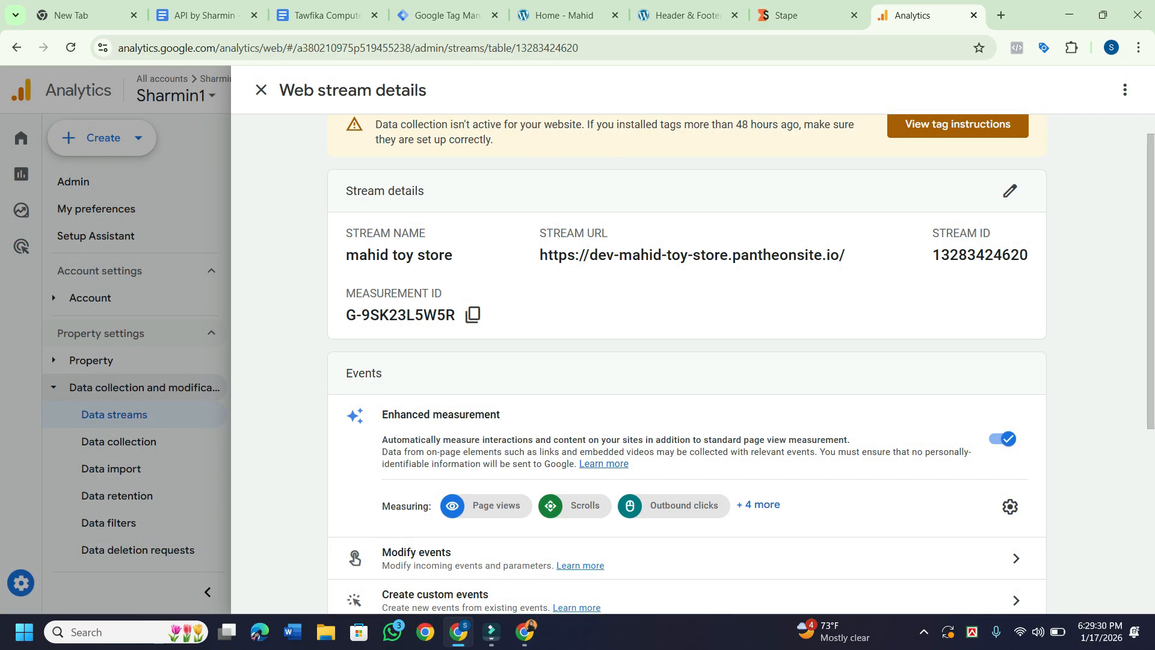
Copy the stream's measurement ID G-9SK23L5W5R to the clipboard.
scroll(686, 360, "down", 1)
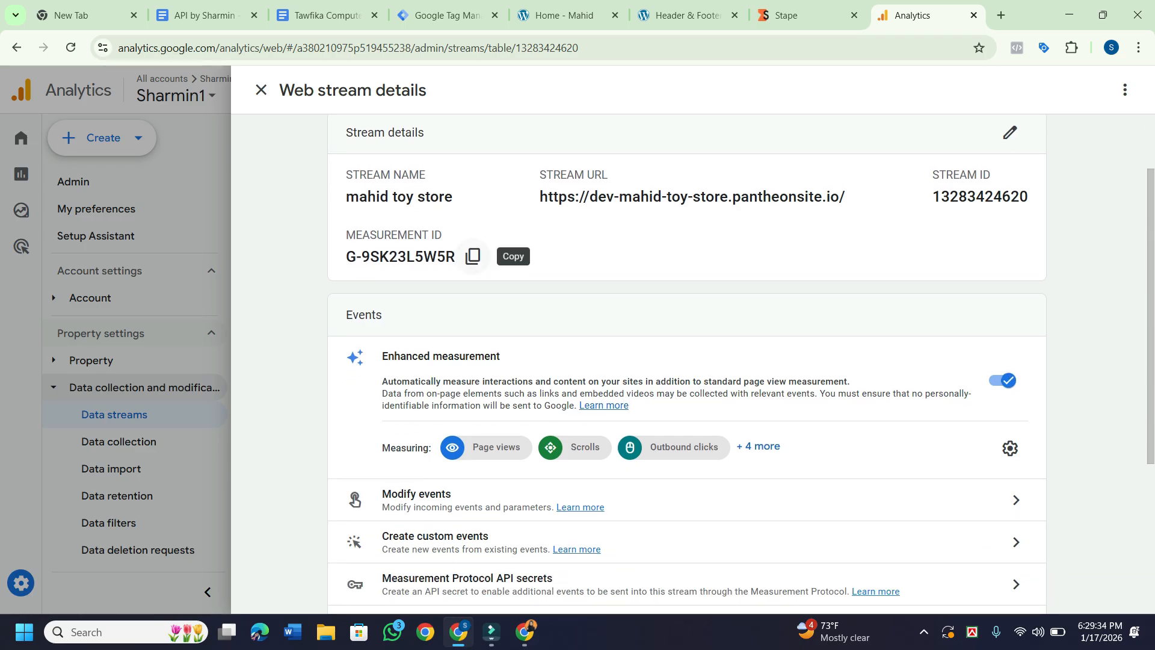
left_click(473, 256)
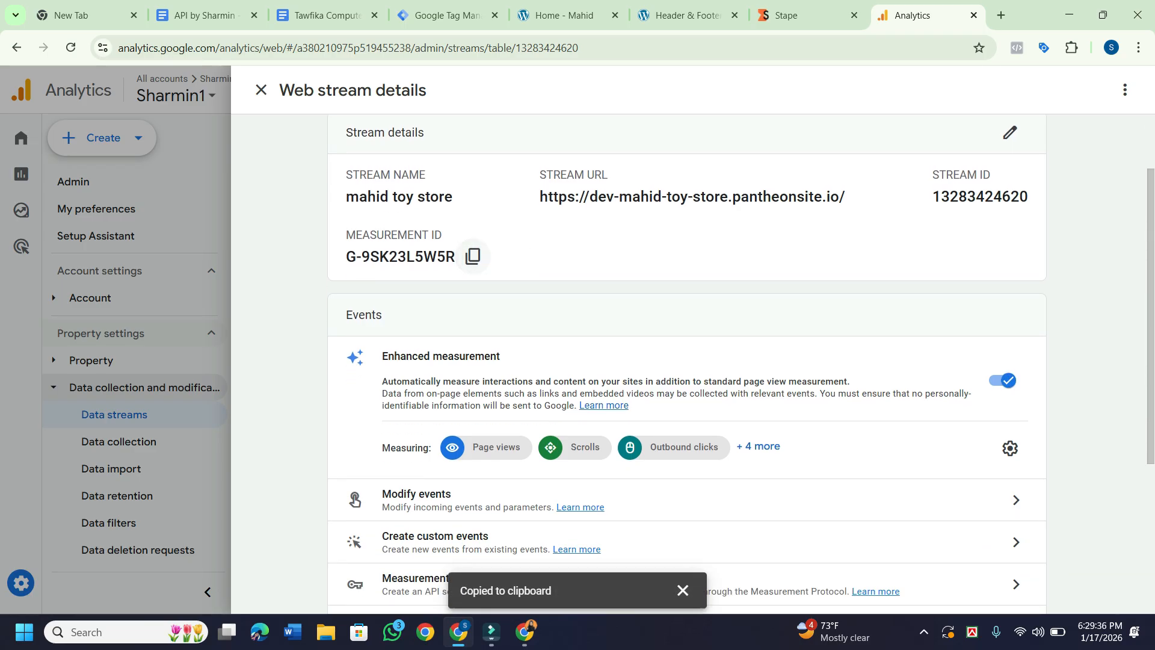
scroll(473, 255, "up", 2)
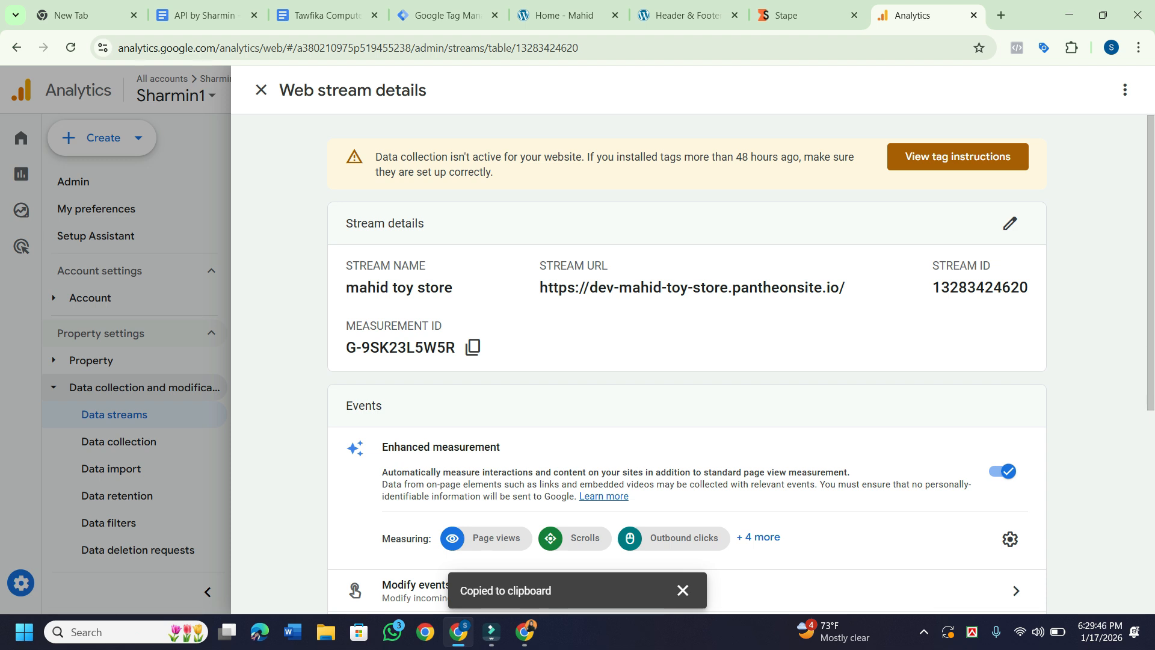
scroll(741, 364, "down", 3)
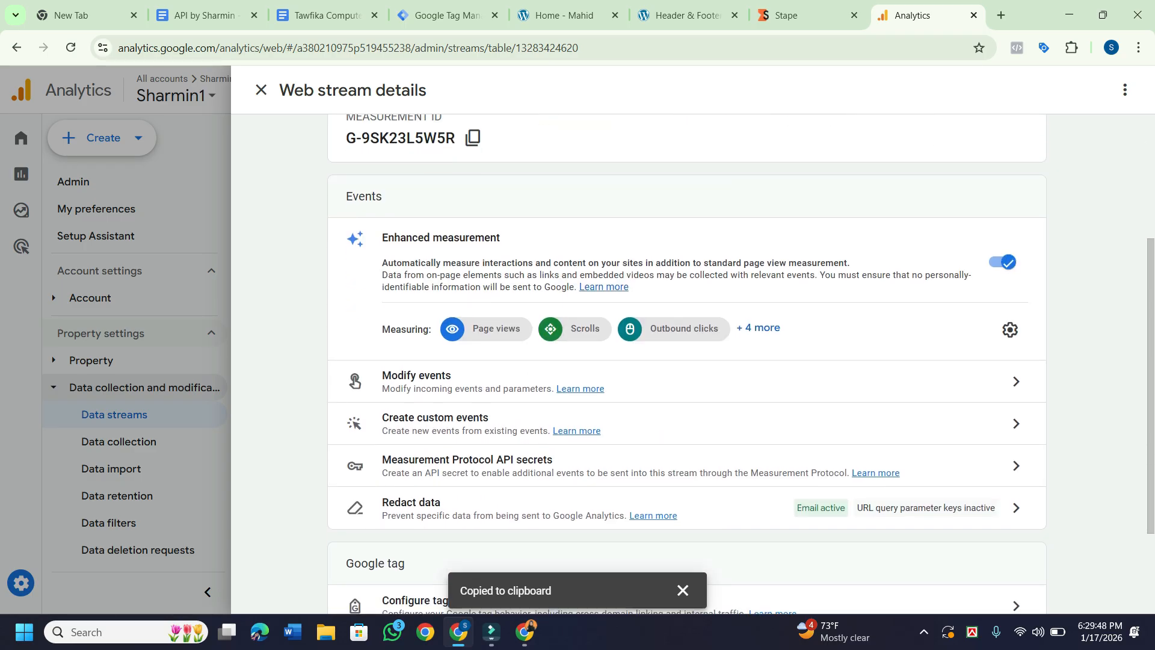
scroll(686, 360, "up", 2)
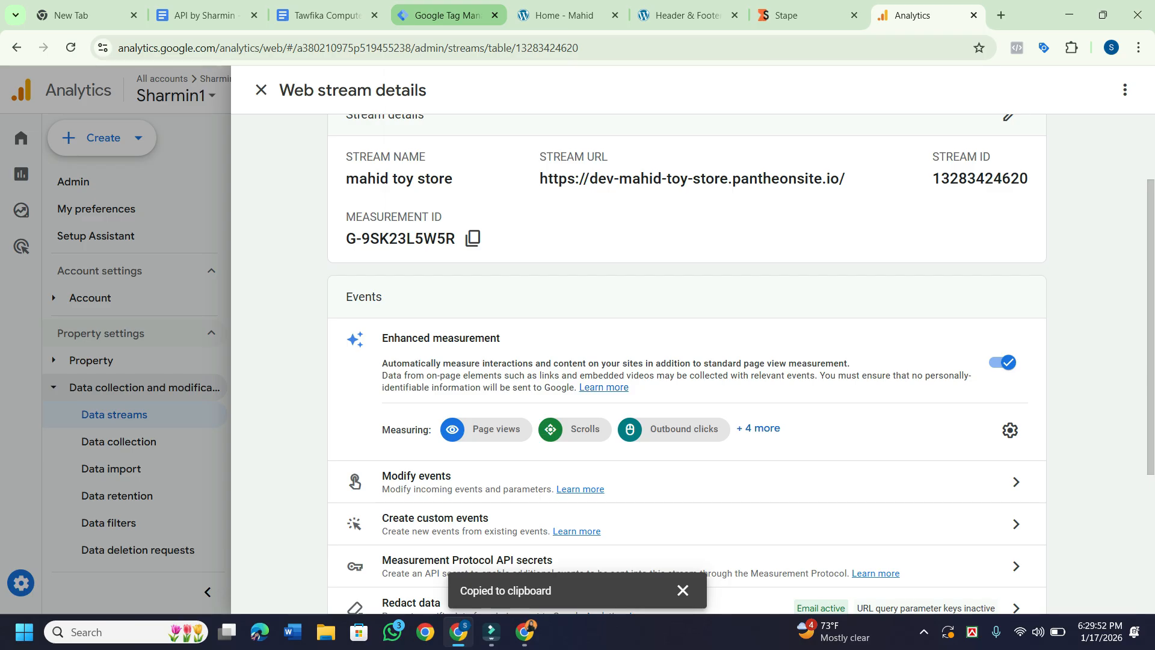
Paste measurement ID G-9SK23L5W5R from clipboard history into the GA4-config page view tag's Tag ID.
left_click(445, 15)
left_click(441, 294)
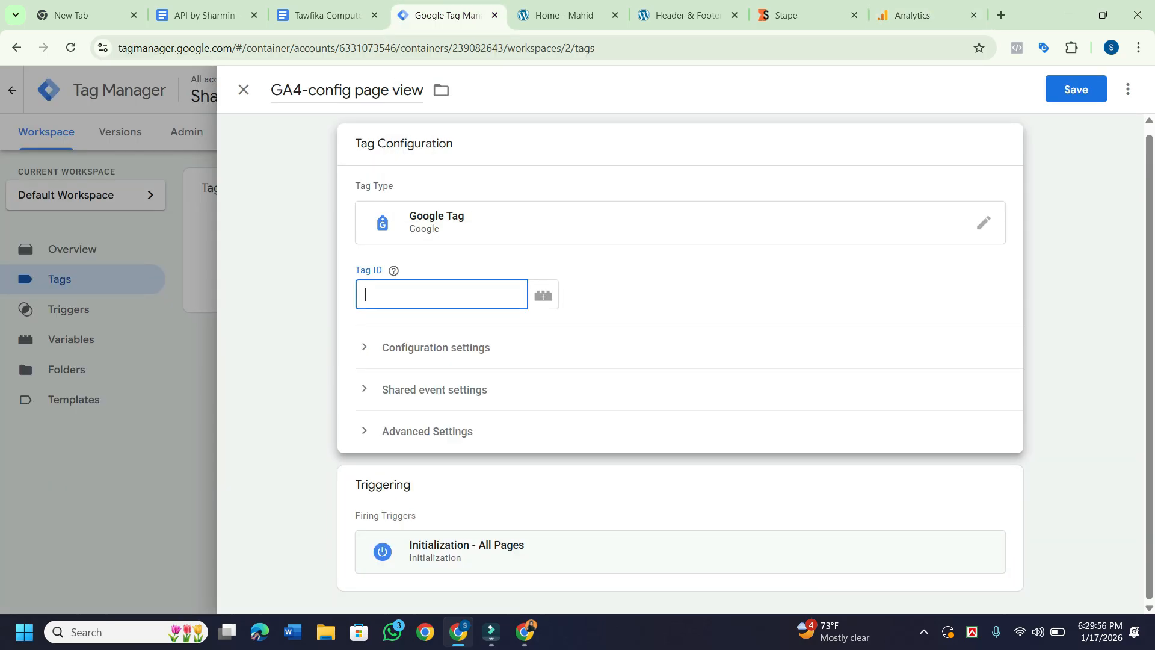
key("super+v")
key("Return")
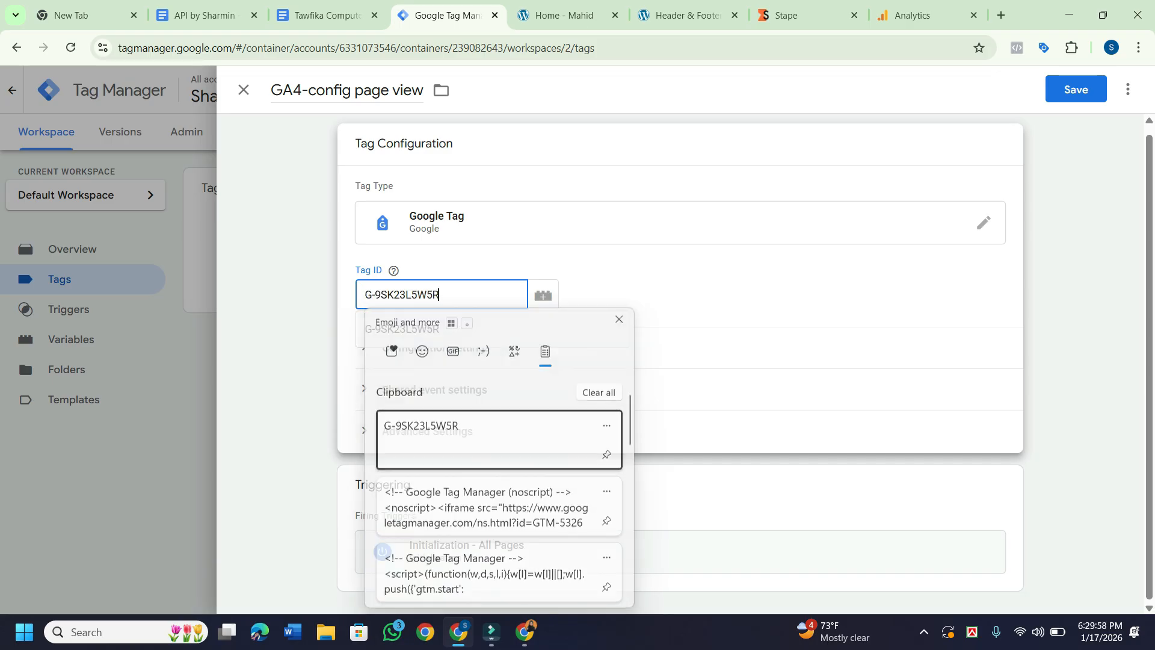
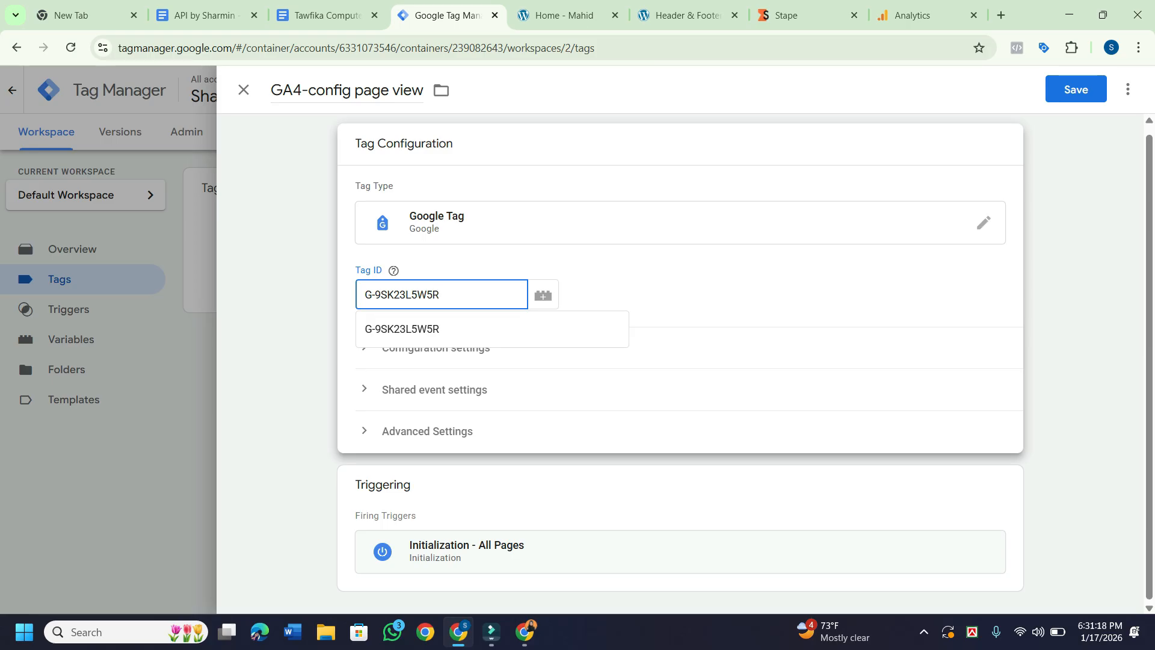
Change the Tag ID's last character from R to 1 so it reads G-9SK23L5W51.
key("BackSpace")
type("1")
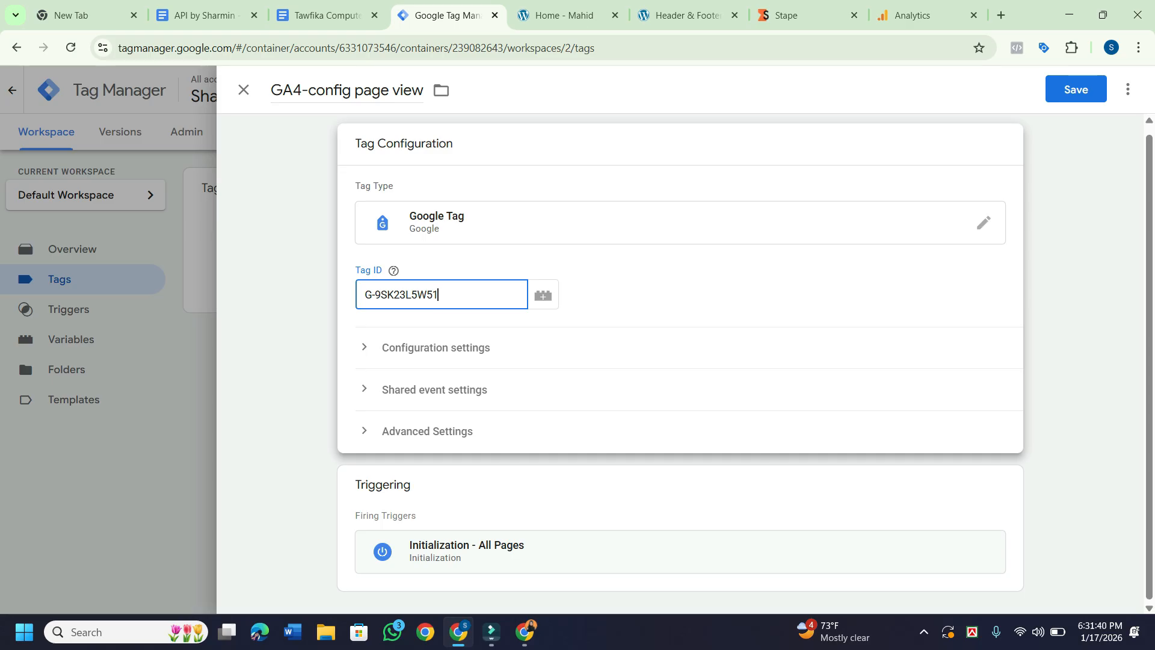
Expand the tag's Configuration settings and add two empty configuration parameter rows.
left_click(436, 348)
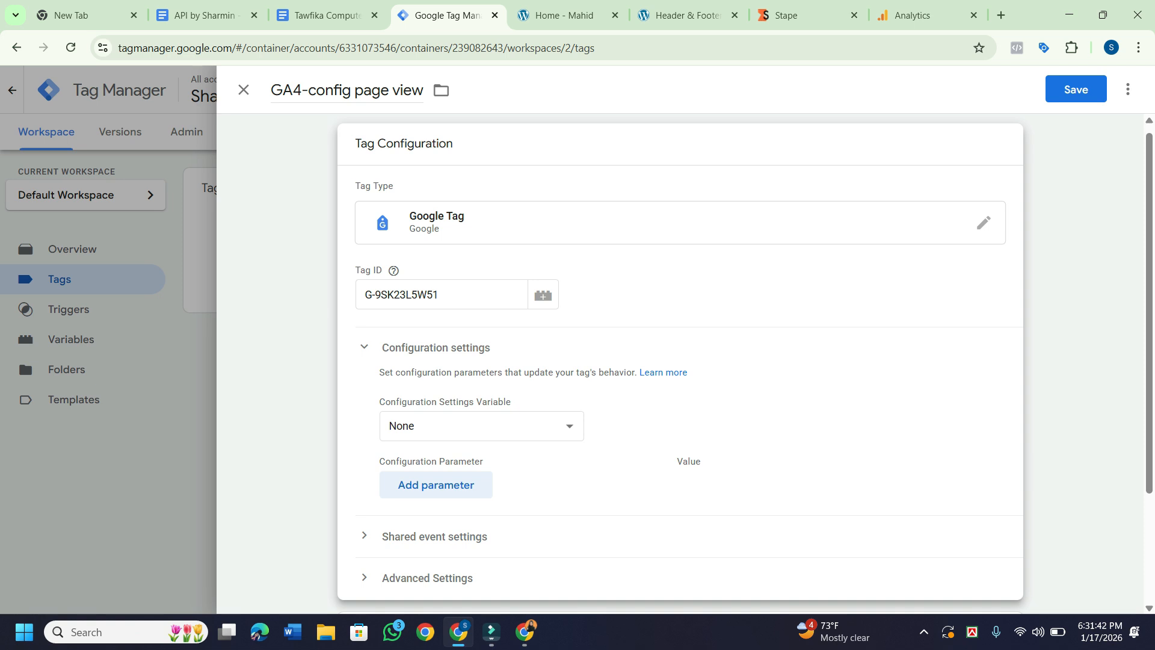
scroll(679, 361, "down", 1)
scroll(680, 361, "down", 1)
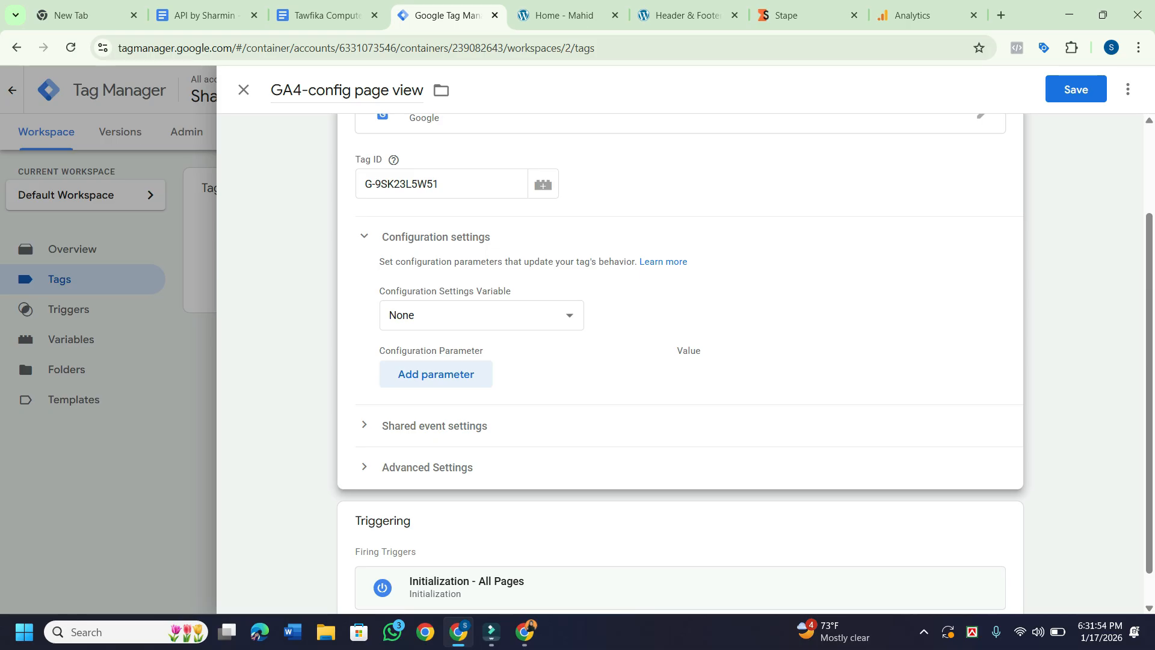
left_click(435, 374)
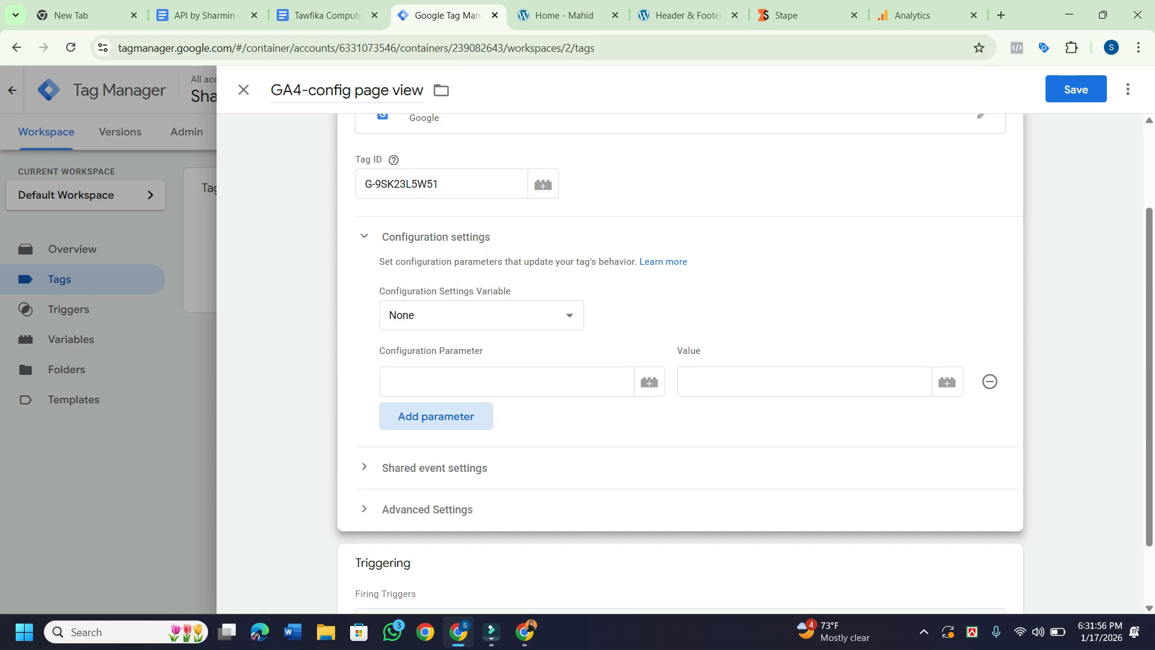
left_click(435, 415)
scroll(435, 416, "down", 2)
left_click(507, 293)
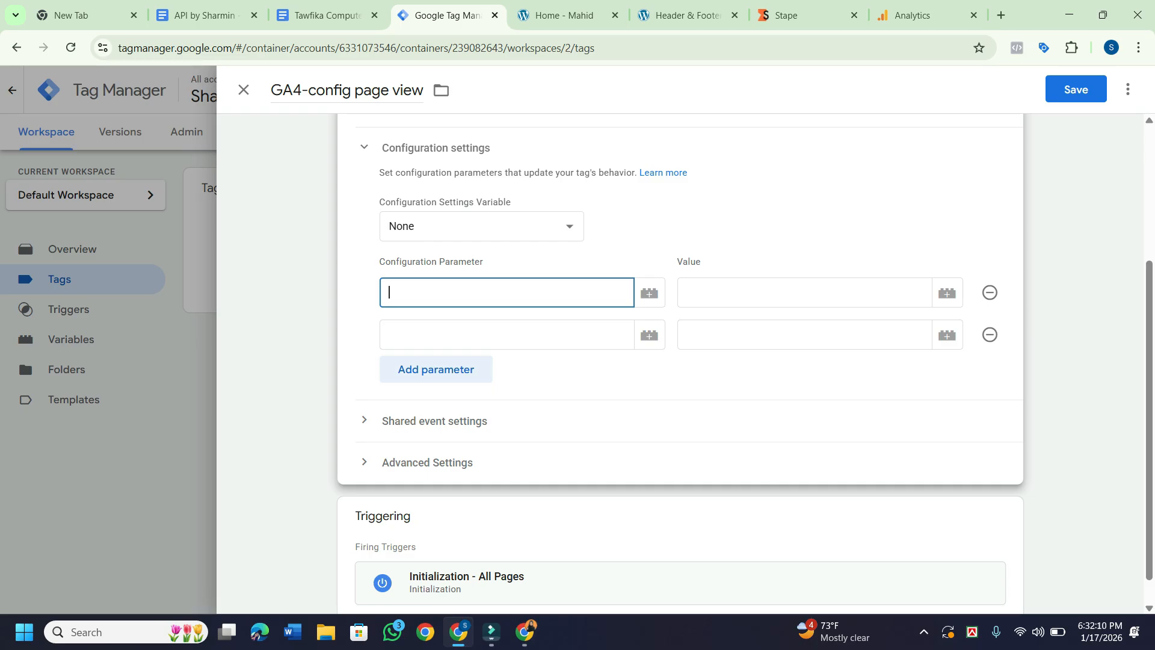
Start a new Configuration Settings Variable, cancel it, and return to editing the tag configuration.
left_click(481, 226)
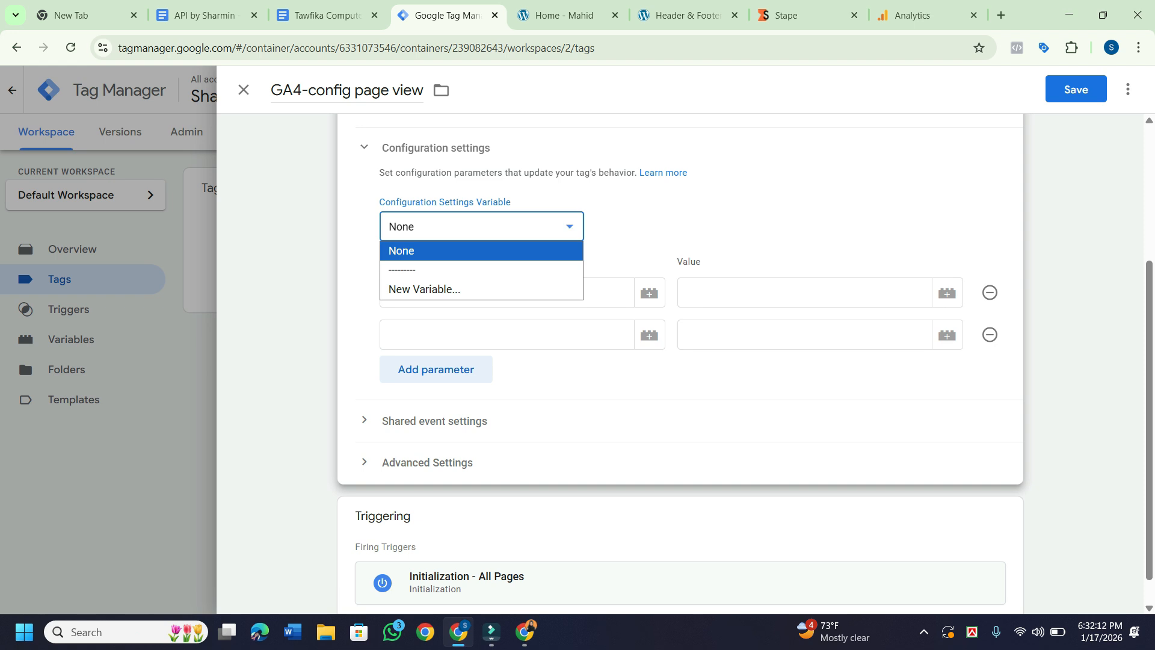
key("Down")
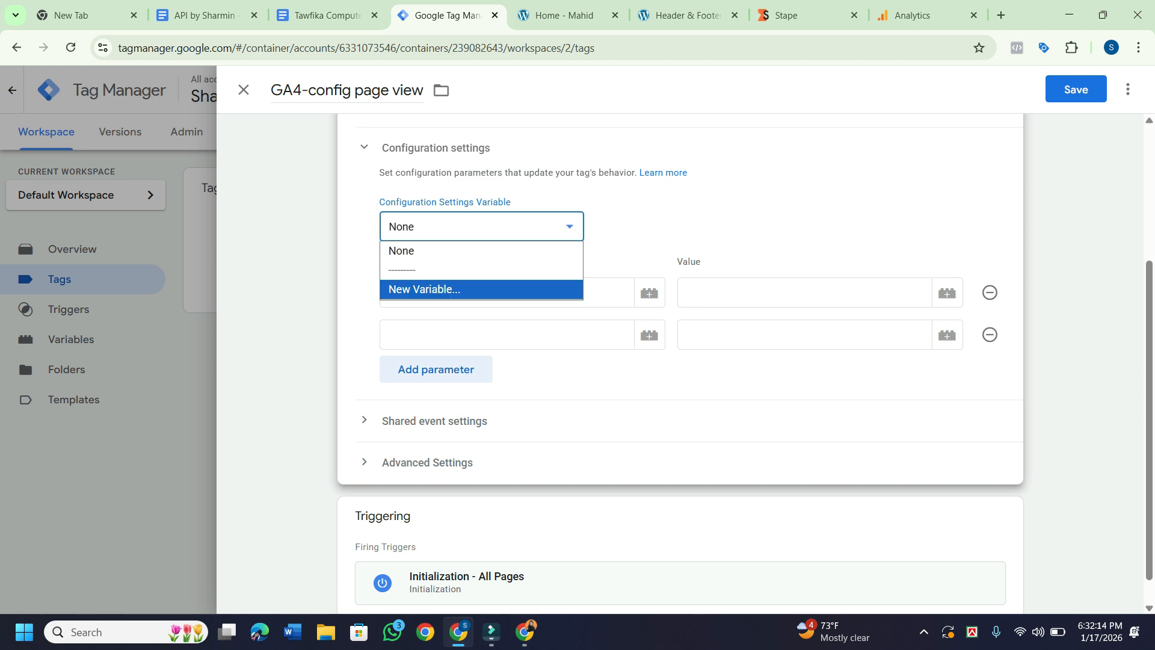
key("Return")
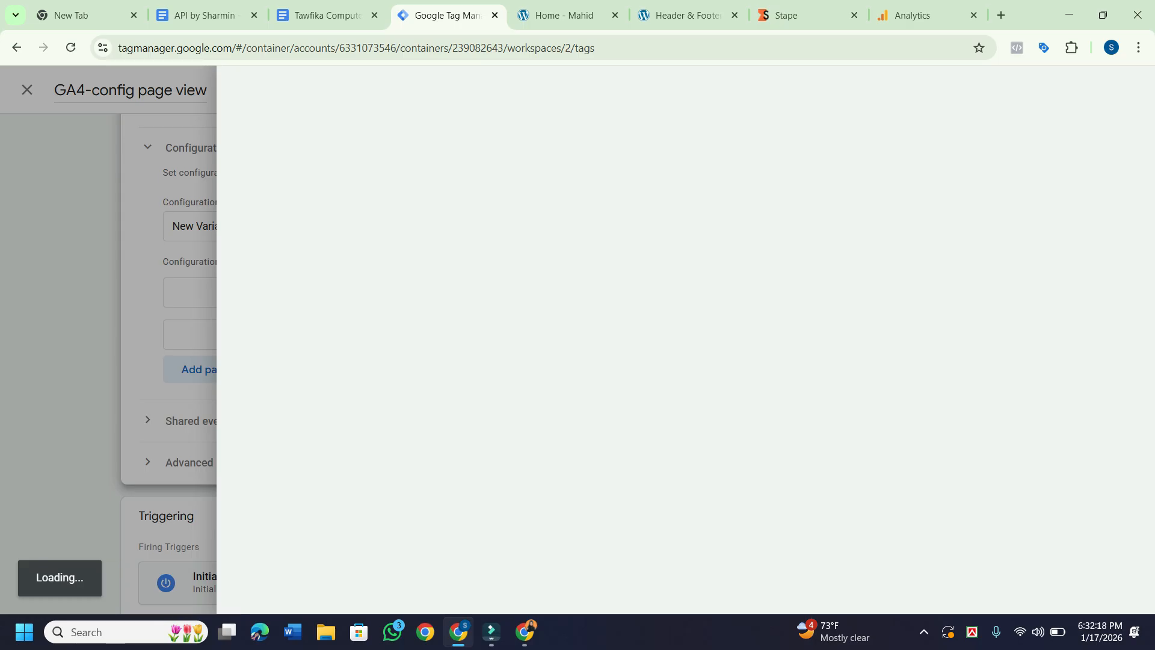
key("Escape")
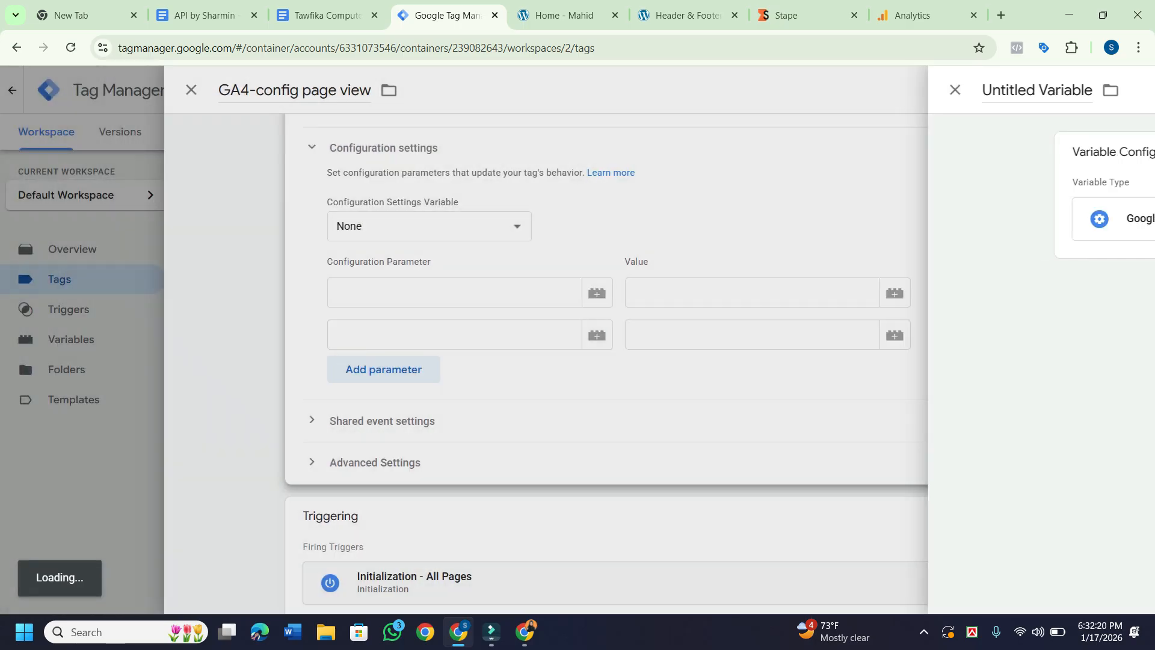
key("alt+Down")
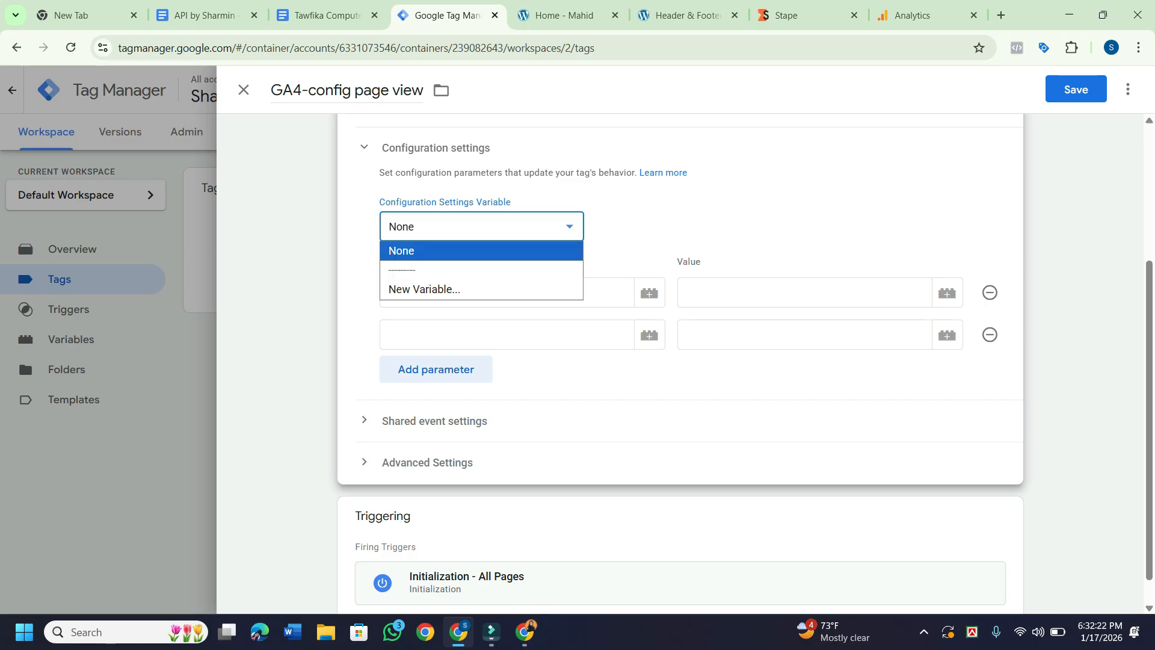
key("Down")
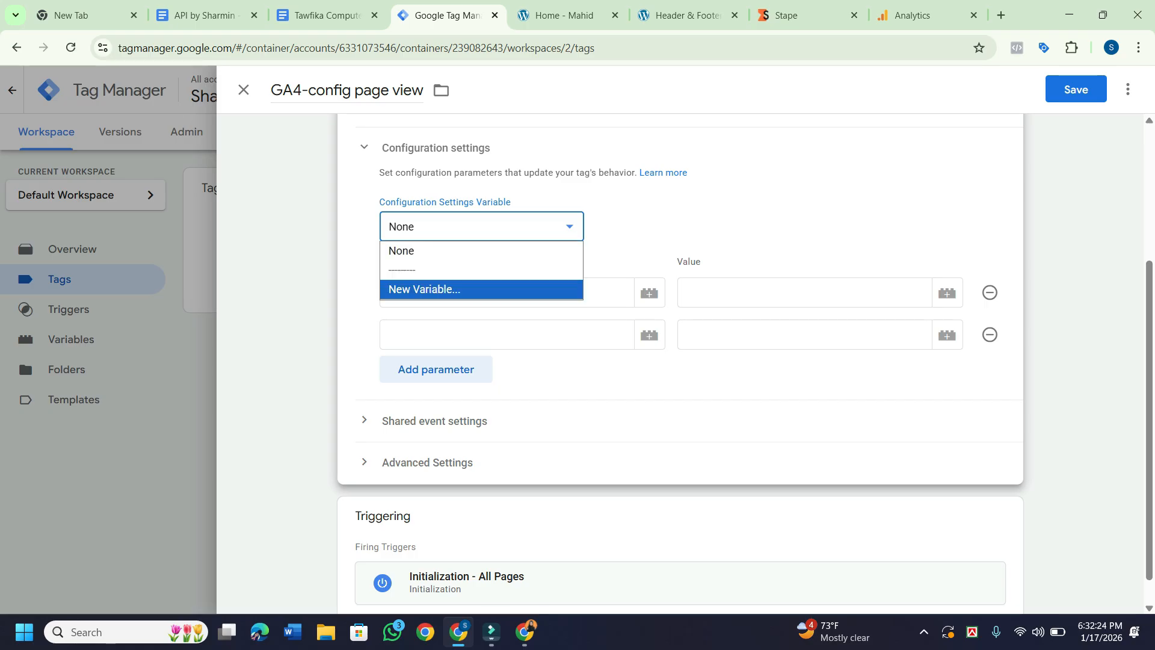
key("Escape")
key("Escape")
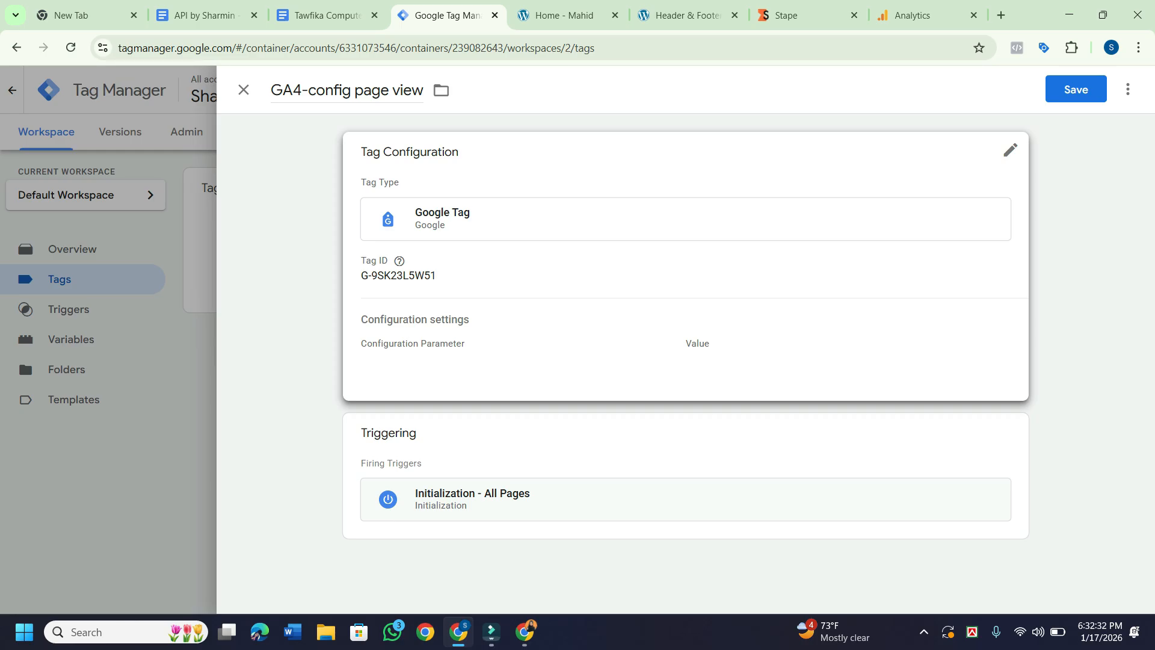
left_click(685, 266)
scroll(686, 361, "down", 2)
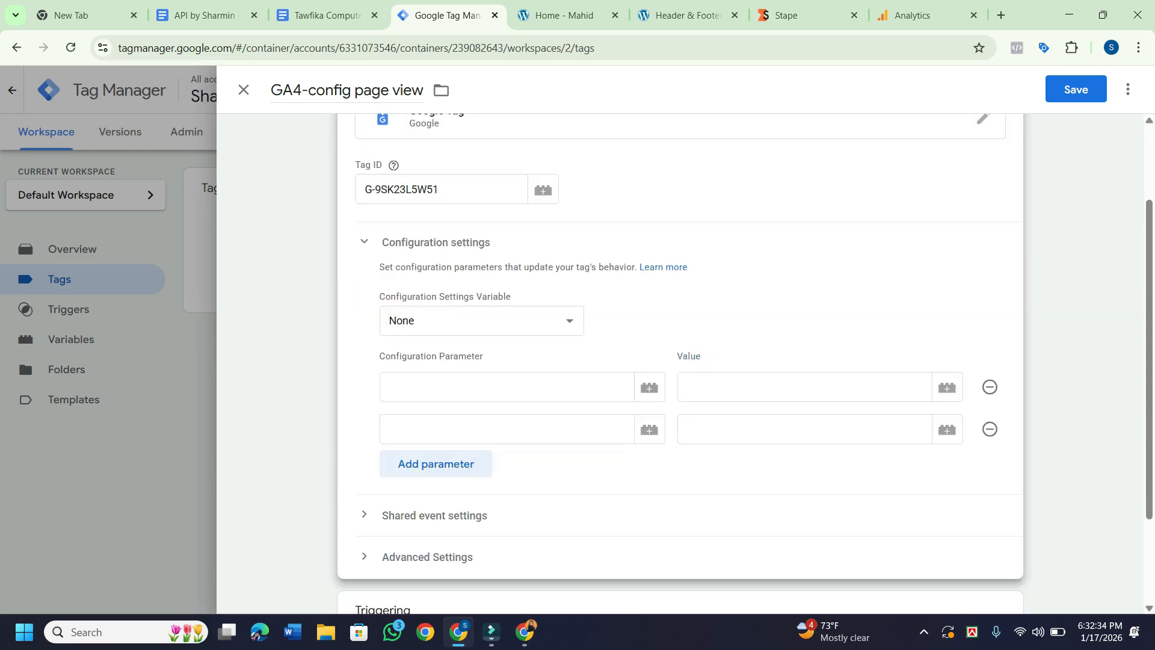
scroll(741, 363, "down", 1)
left_click(947, 343)
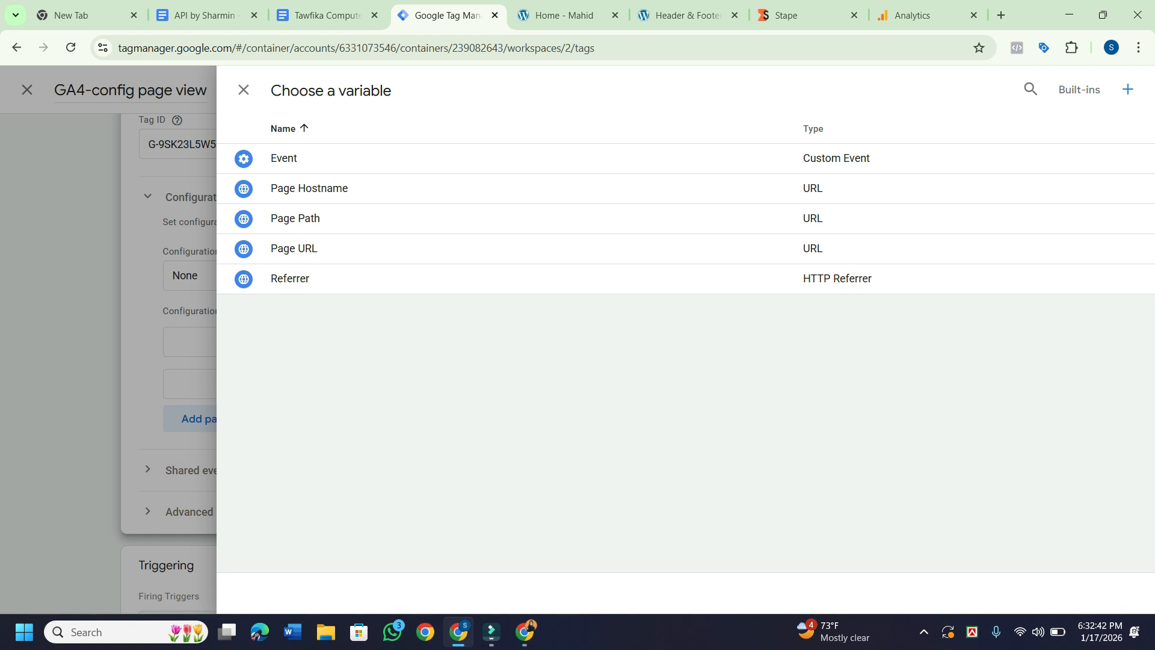
key("Escape")
scroll(679, 363, "down", 1)
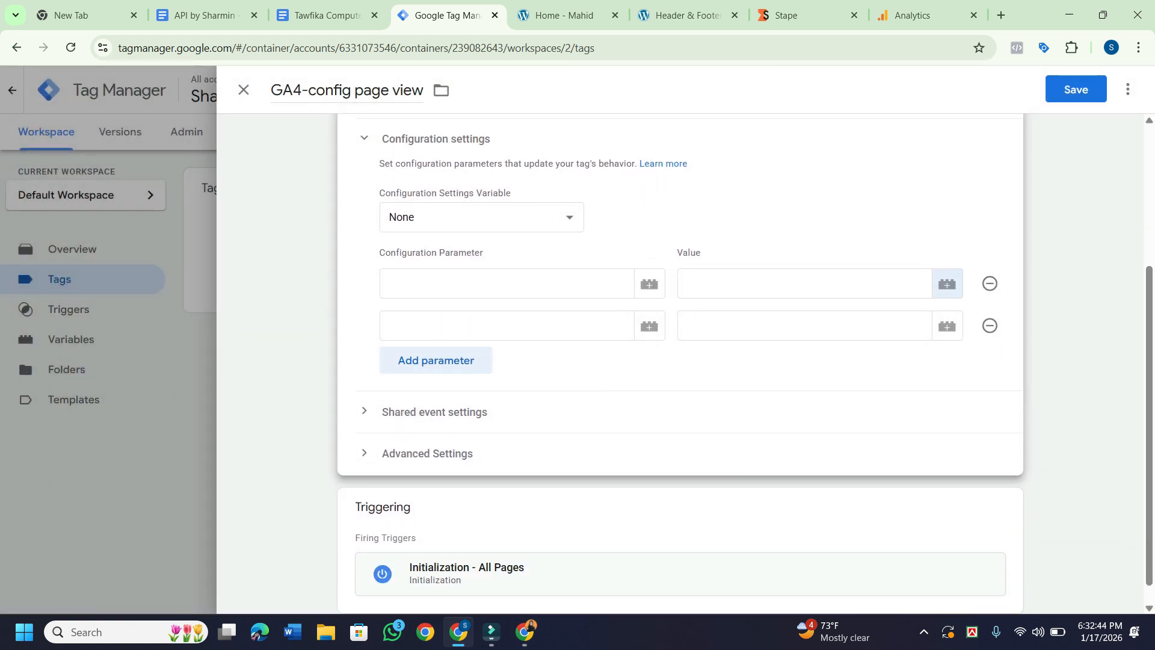
scroll(679, 364, "down", 1)
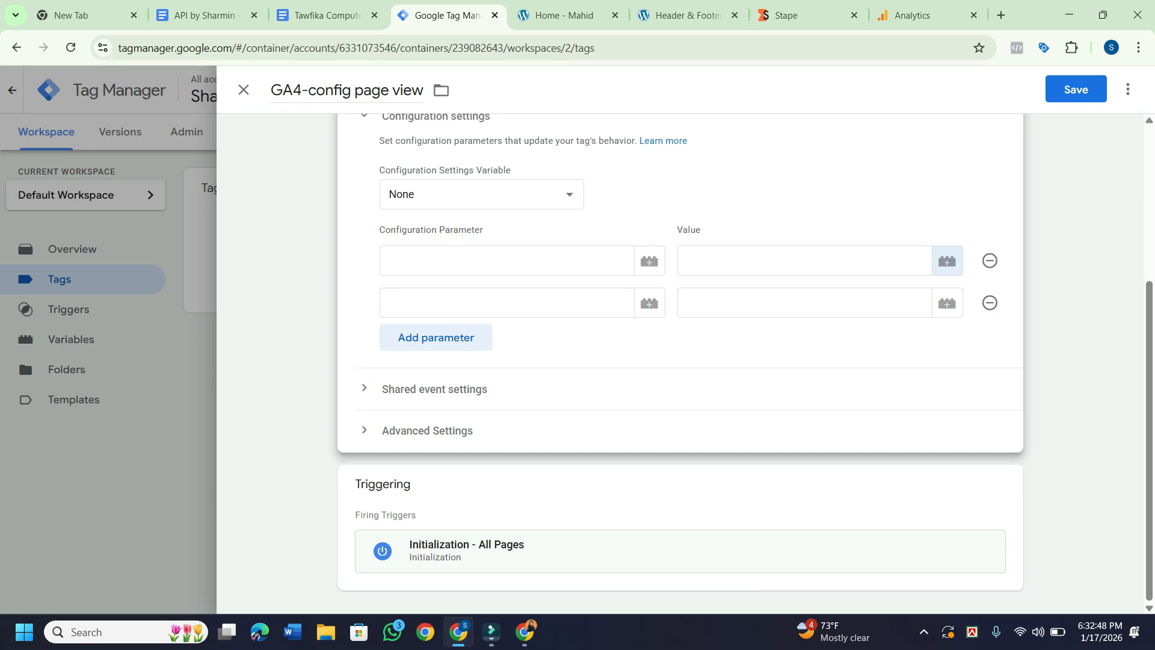
left_click(1004, 483)
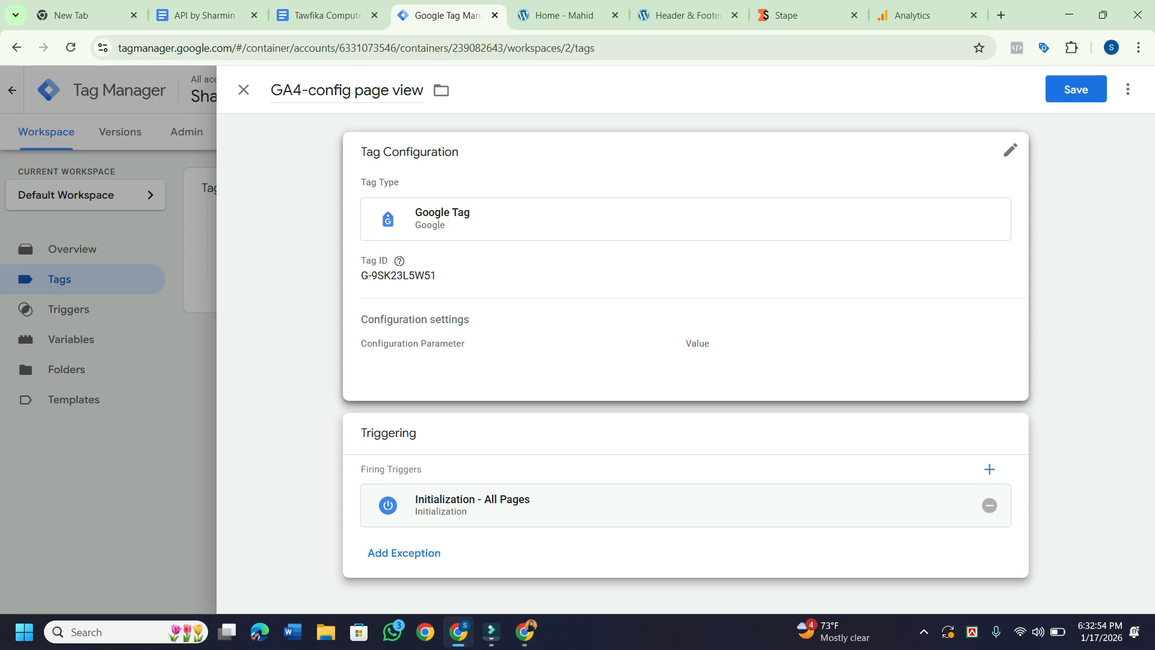
left_click(1010, 150)
scroll(680, 364, "down", 2)
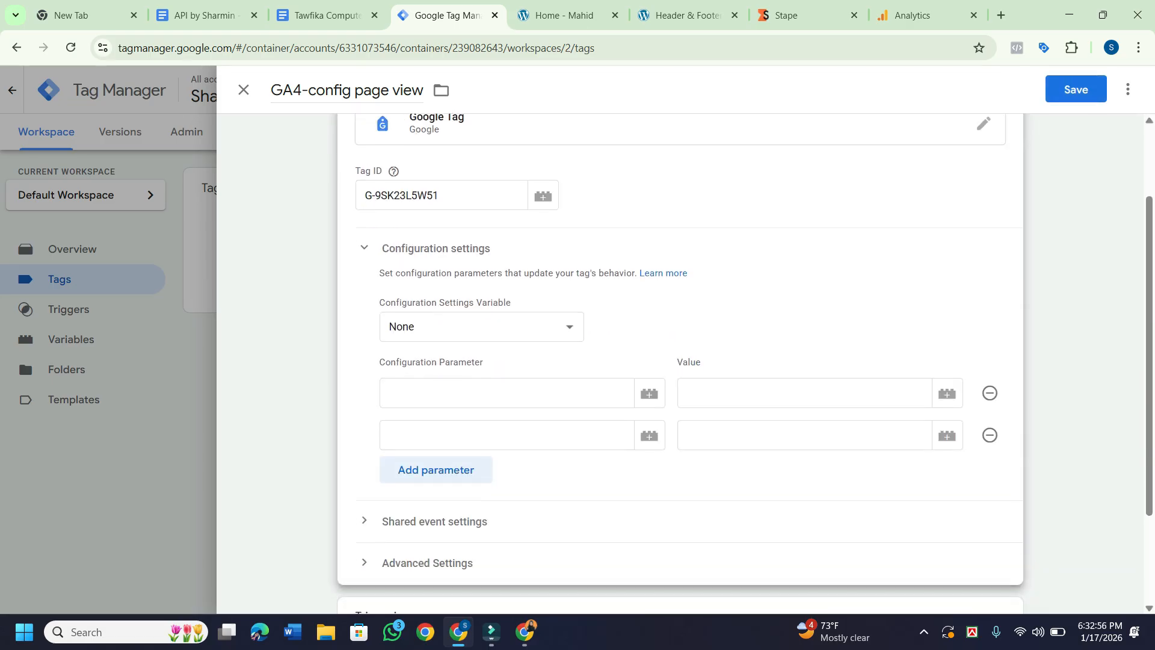
left_click(948, 393)
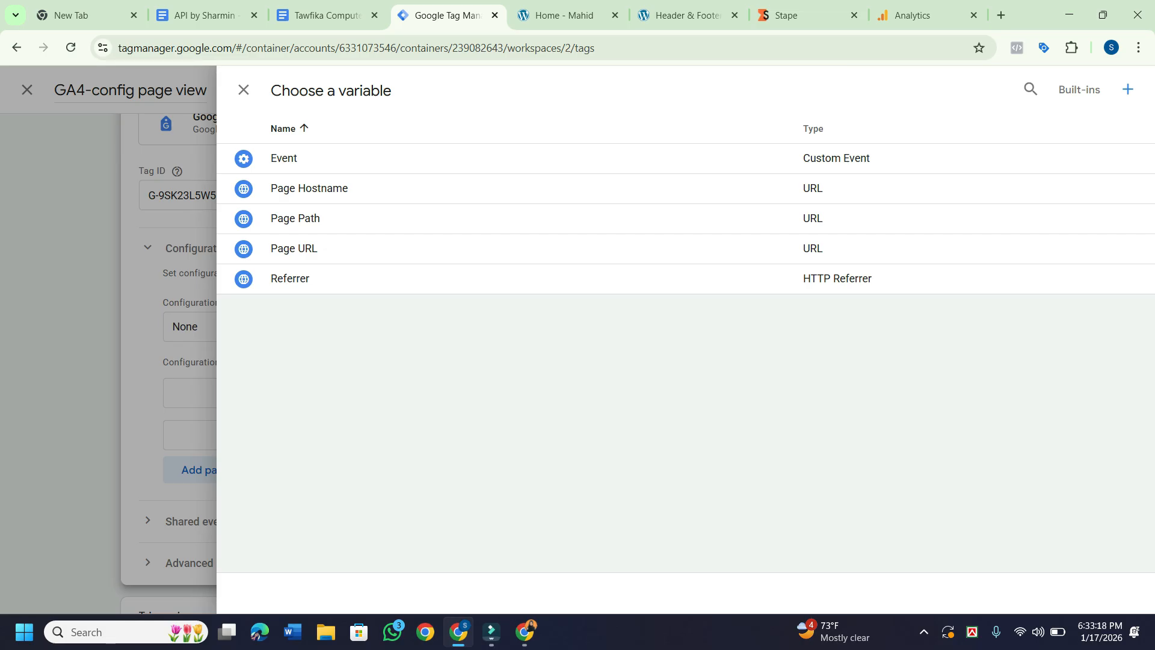
key("Escape")
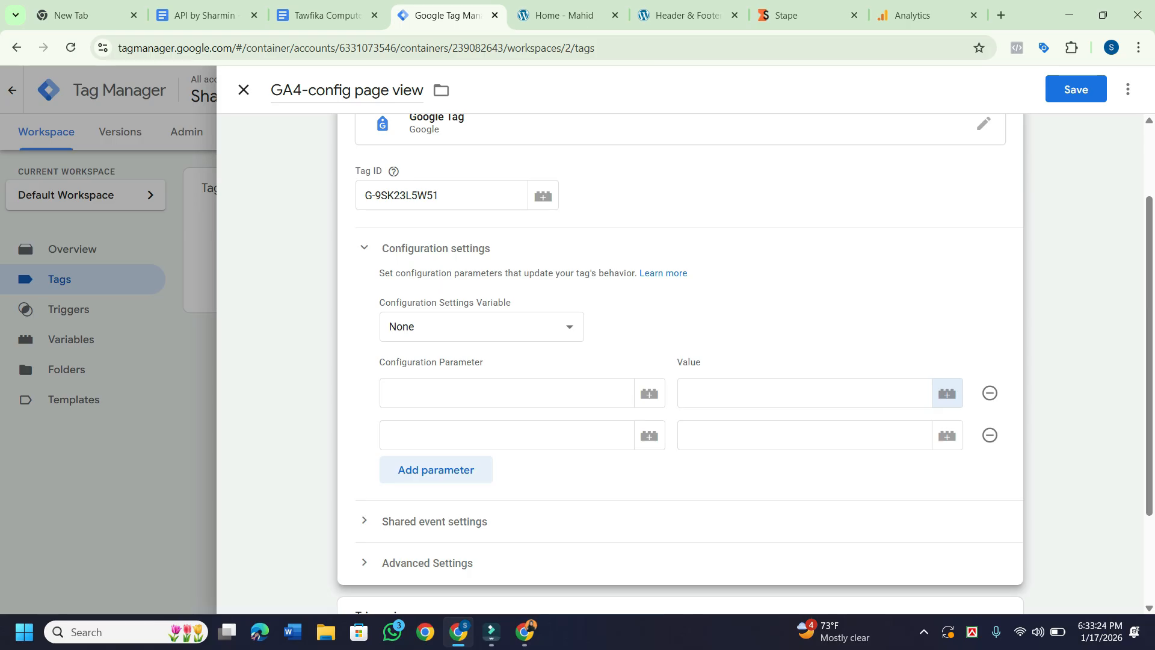
scroll(679, 361, "up", 2)
scroll(680, 361, "down", 4)
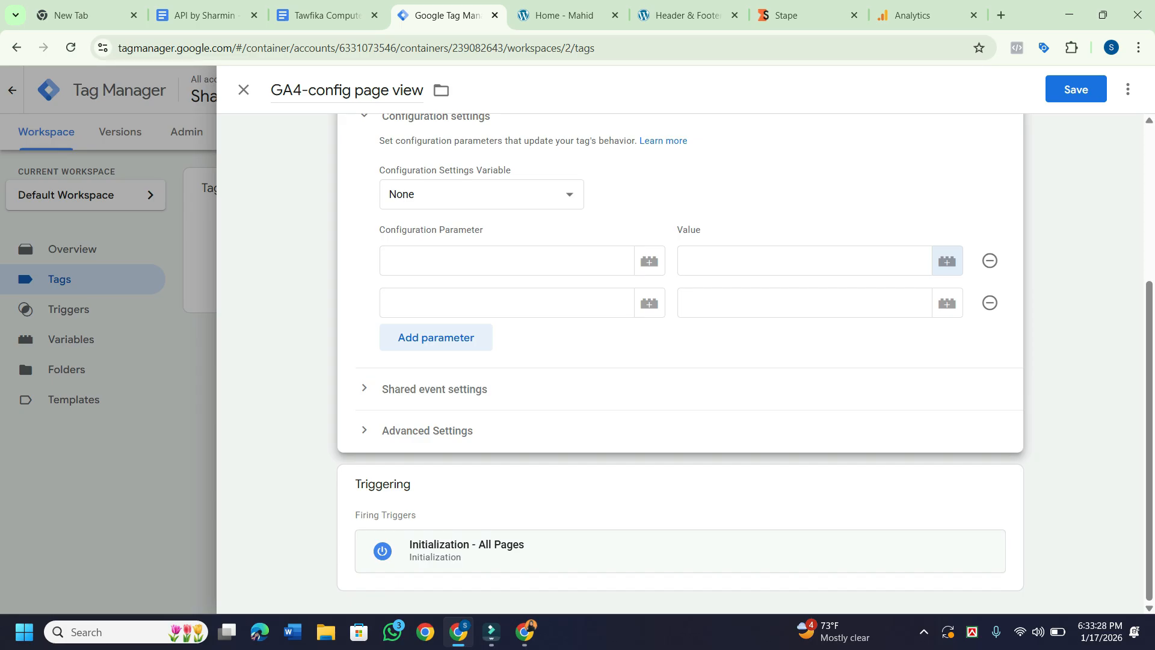
Name the first configuration parameter send_page_view from the suggestion list.
left_click(506, 261)
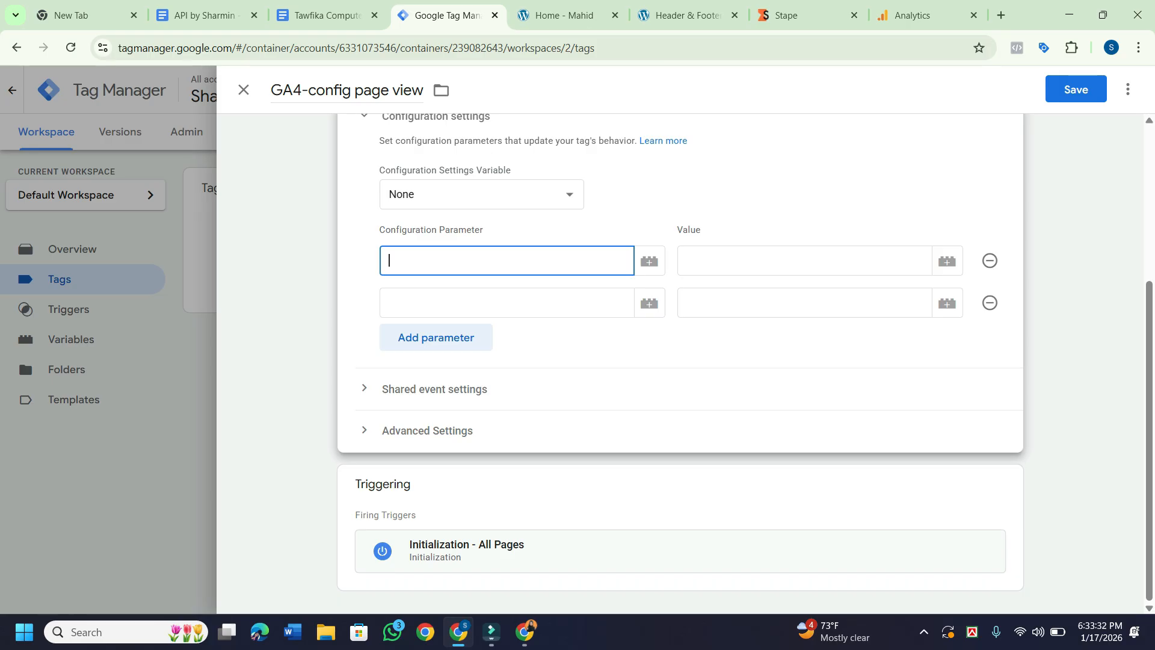
type("c")
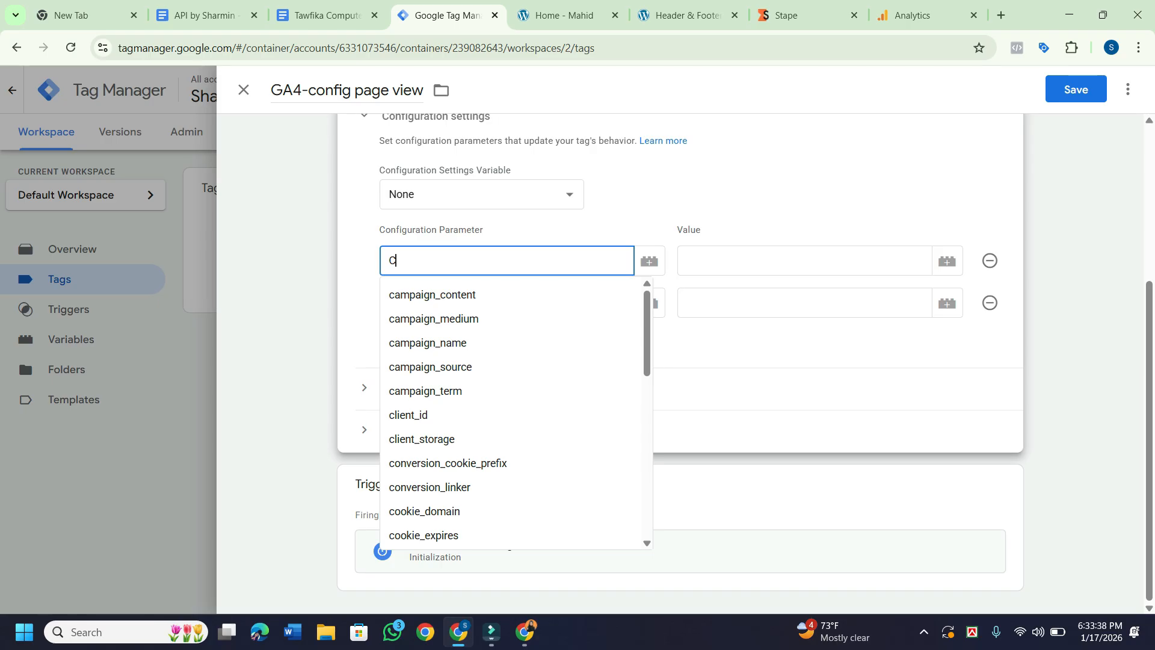
type("on")
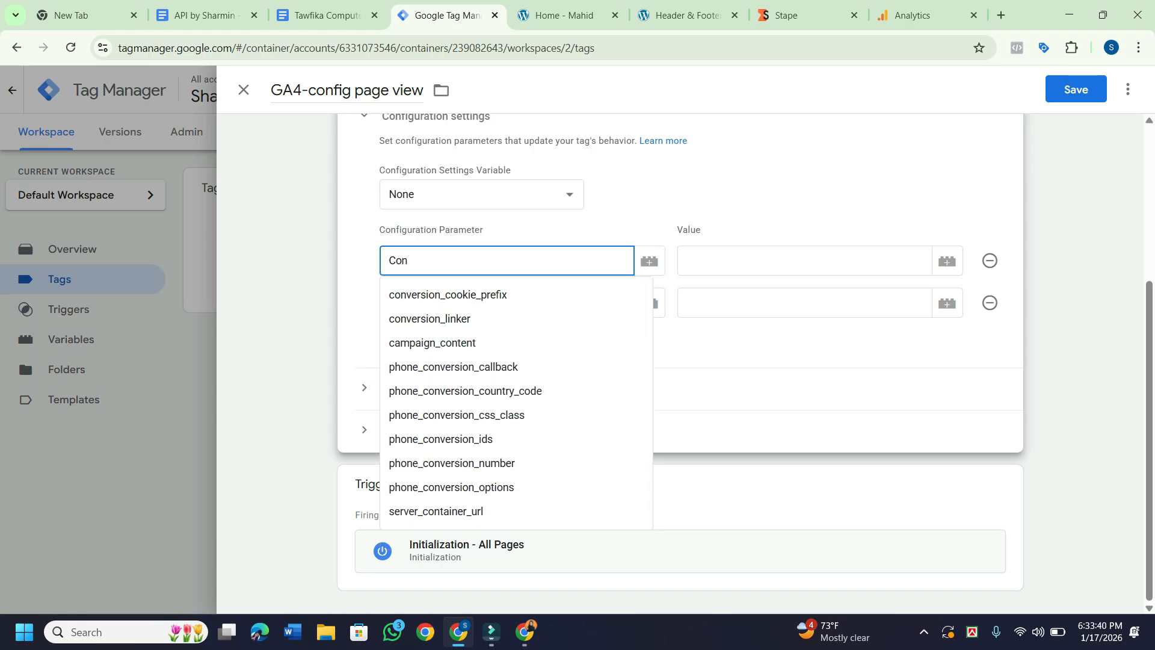
key("Down")
key("Down")
key("Down")
key("Down")
key("Down")
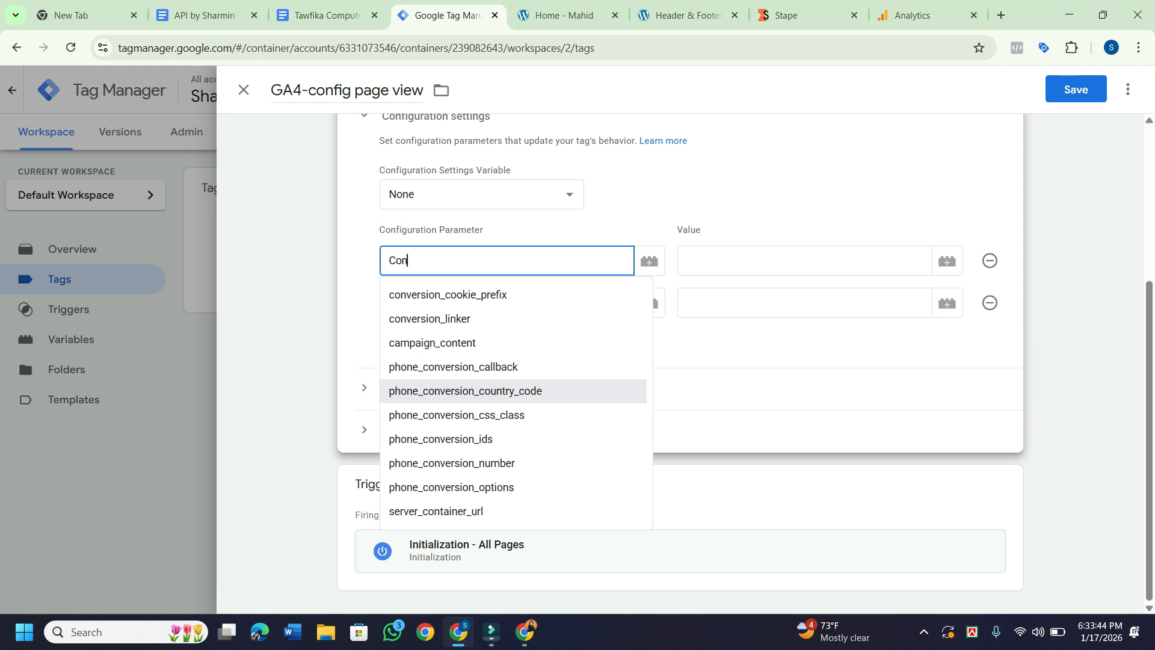
key("Up")
key("Up")
key("Up")
key("Up")
key("Down")
key("Down")
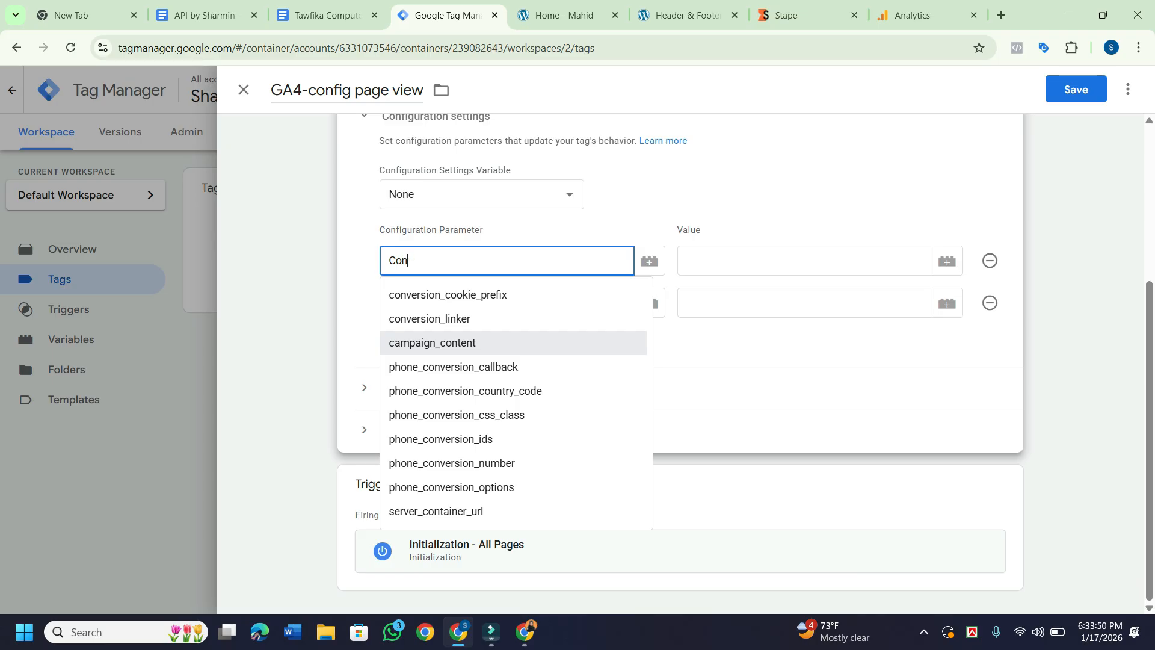
type("fi")
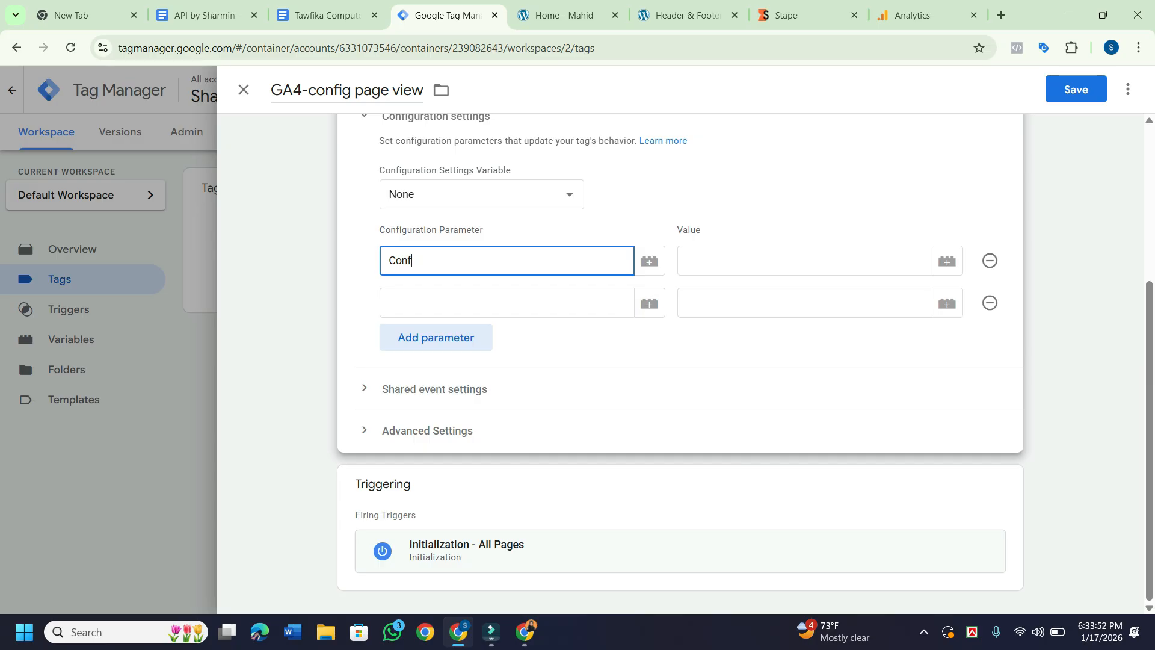
key("BackSpace")
key("BackSpace")
key("BackSpace")
key("BackSpace")
key("BackSpace")
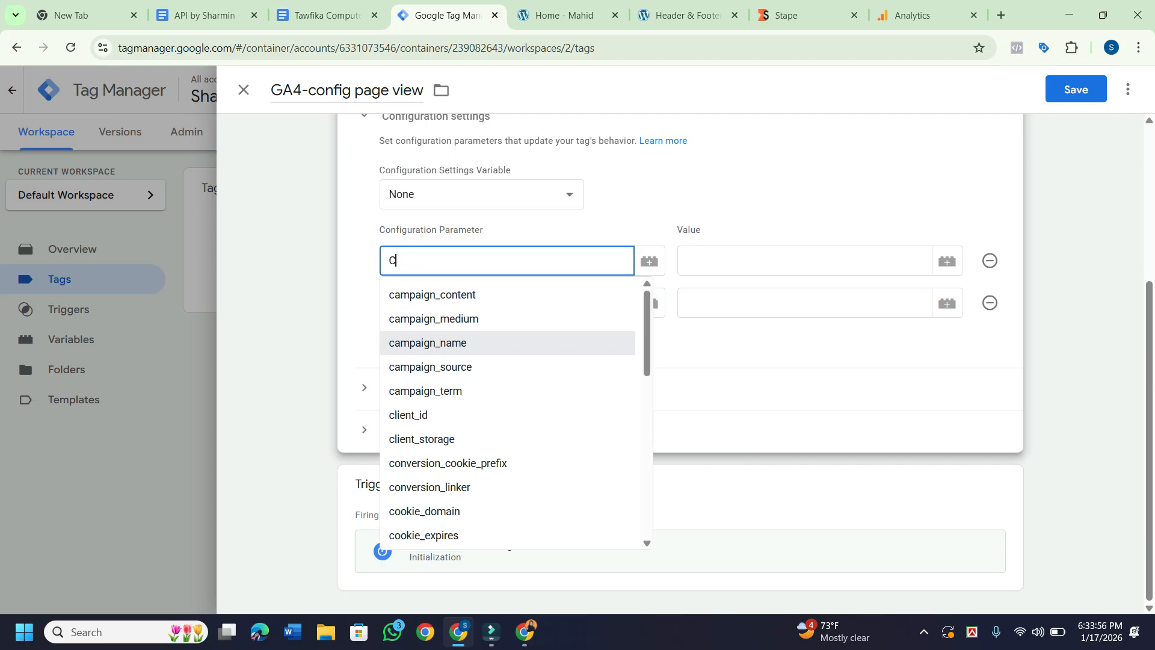
type("se")
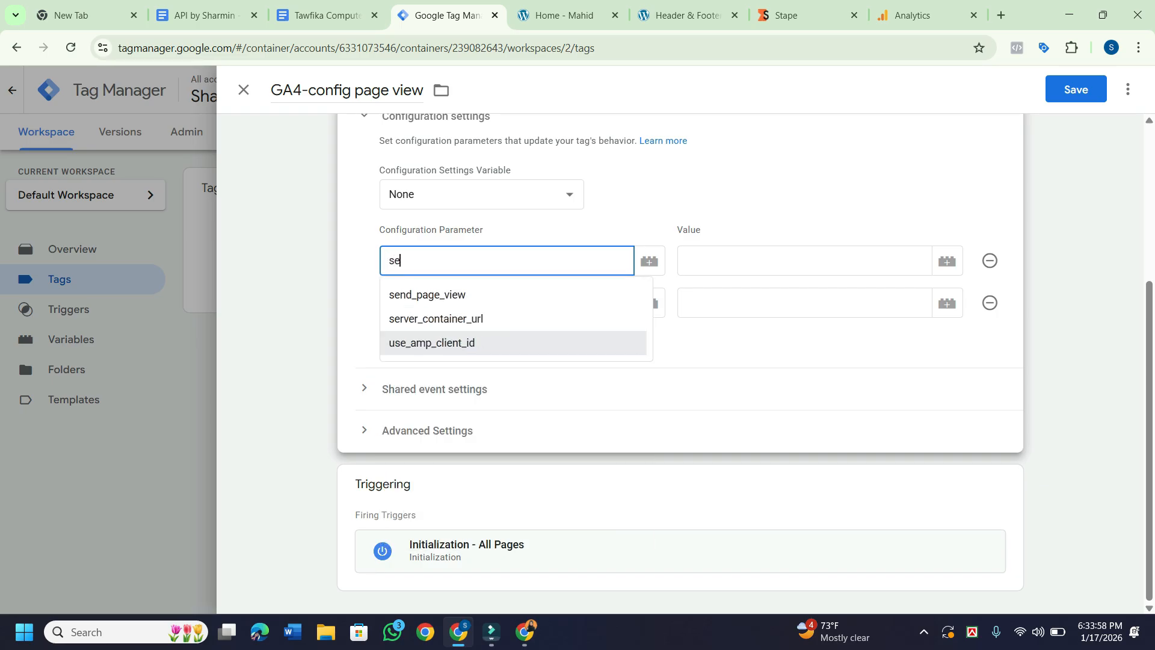
key("Up")
key("Up")
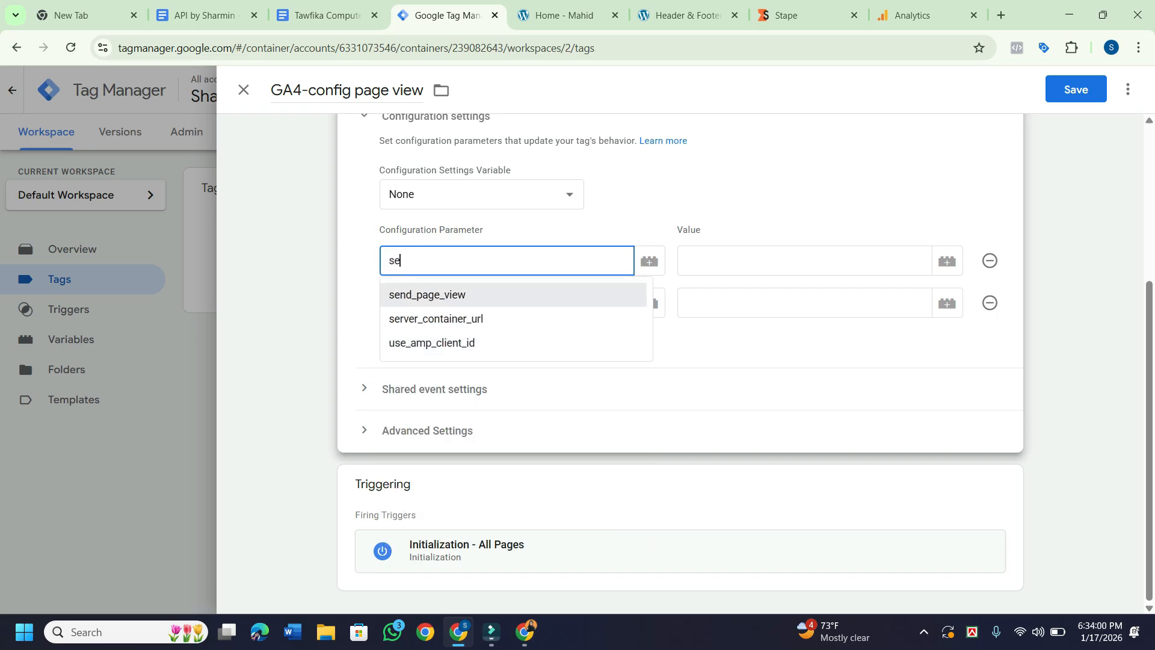
key("Return")
key("Return")
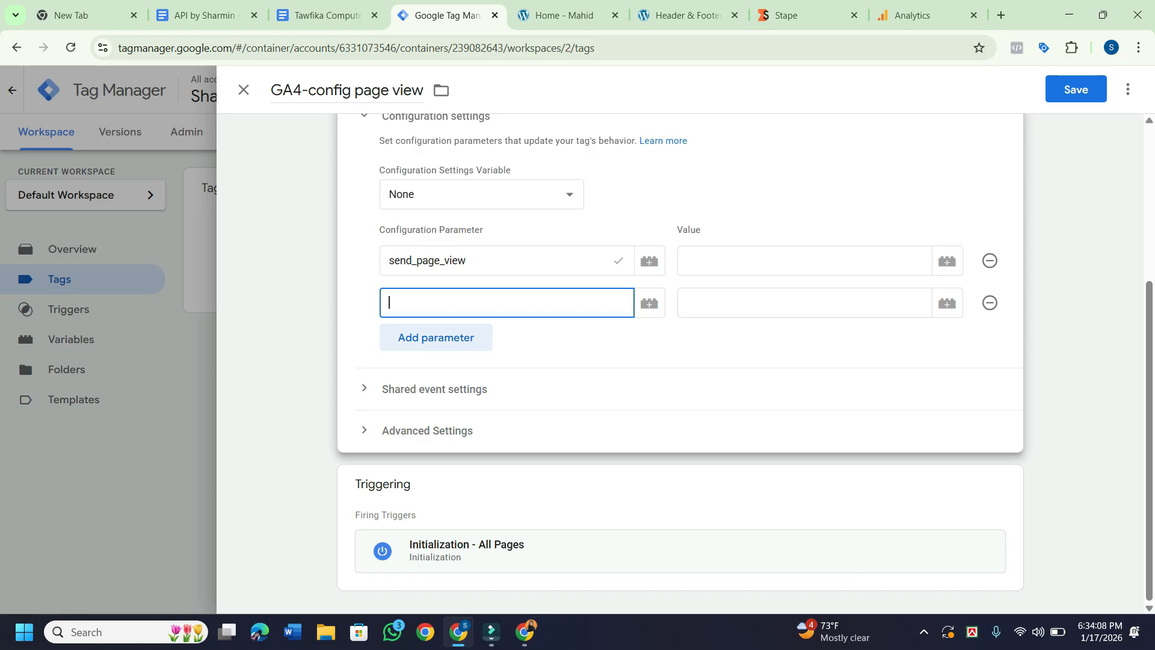
Add server_container_url as the second parameter and give send_page_view the value GA4.
type("s")
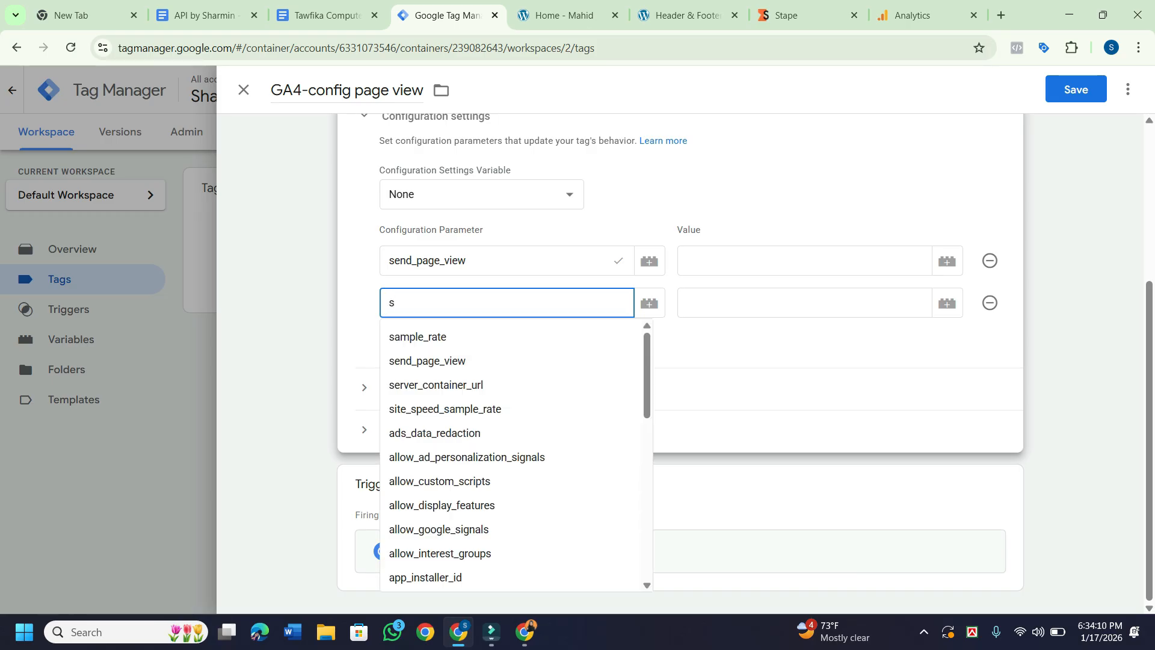
type("er")
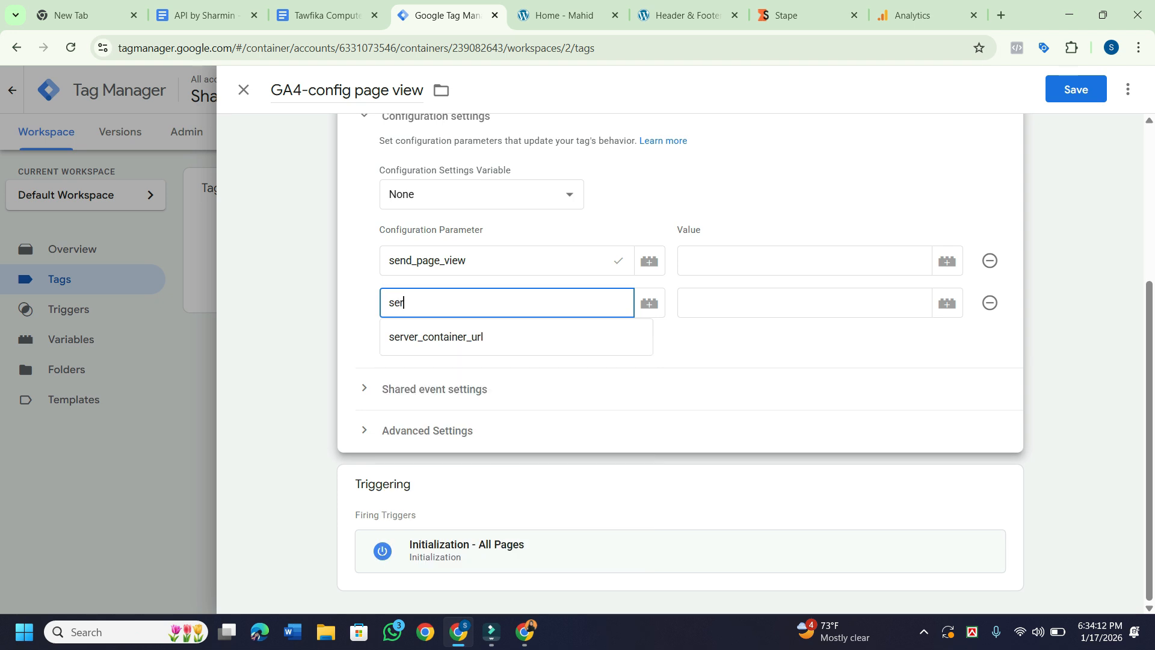
key("Down")
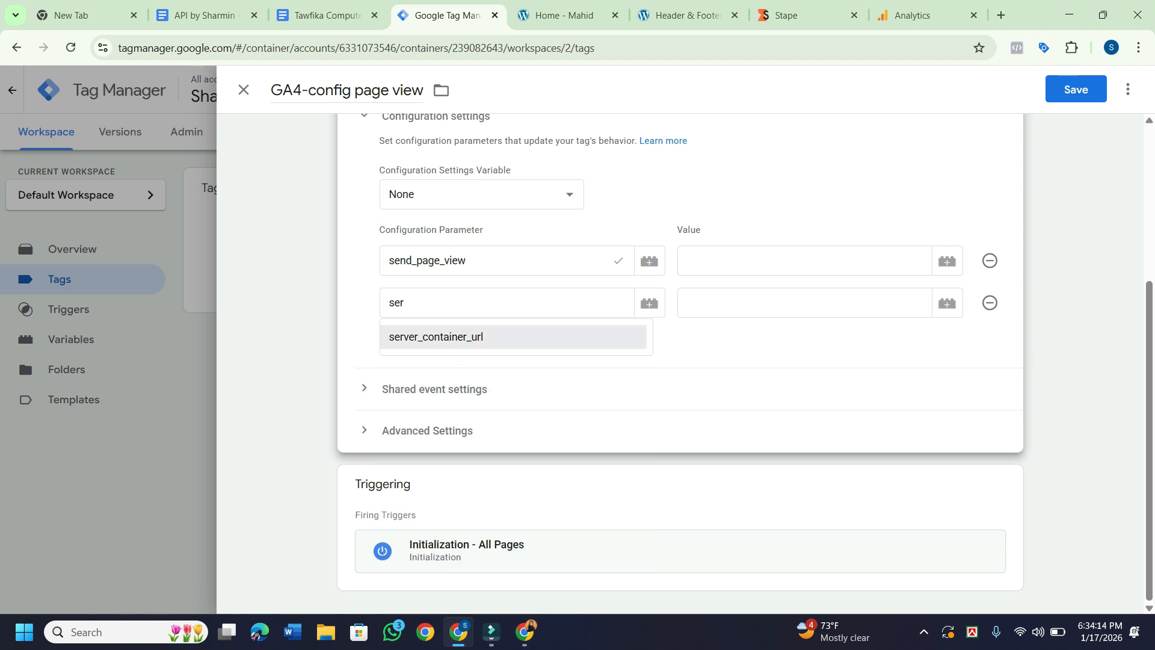
key("Return")
key("Tab")
left_click(805, 260)
type("G")
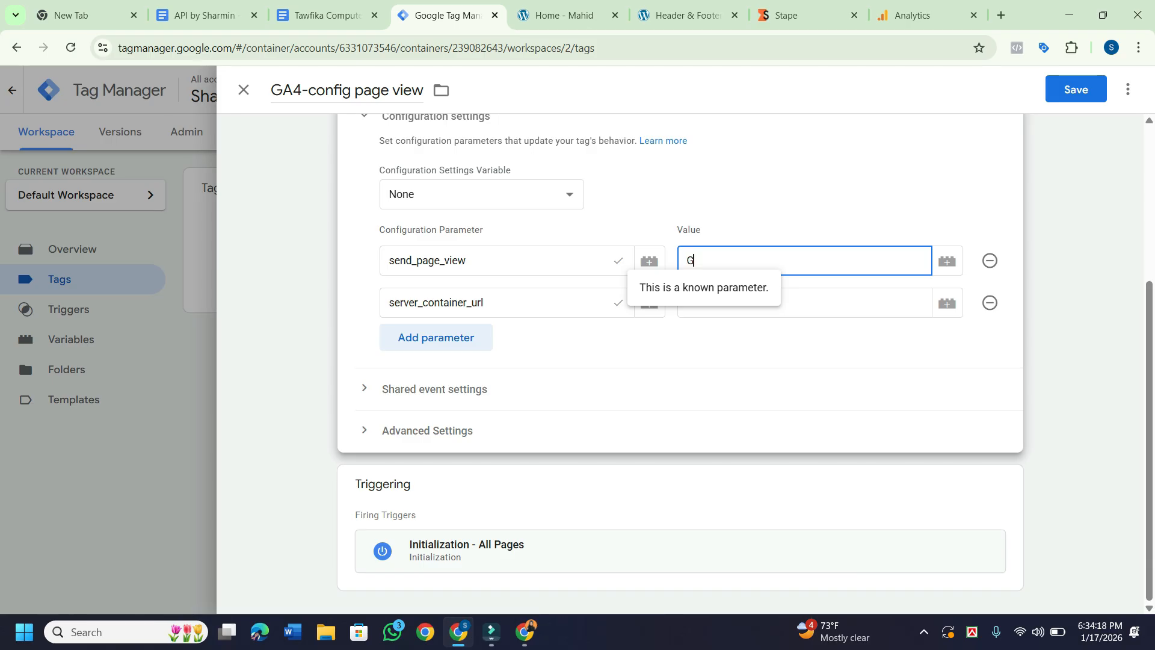
type("A4")
left_click(804, 302)
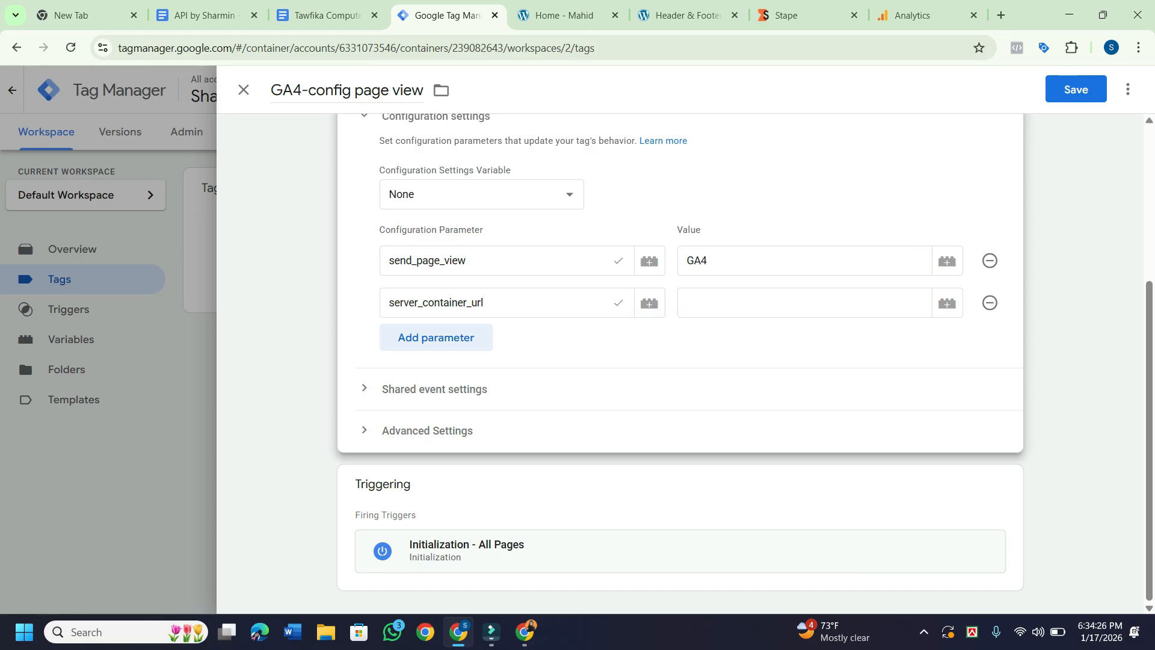
Load Tag Manager from the bookmark in a new tab, close it, and switch to the Fiverr gig window.
left_click(1001, 15)
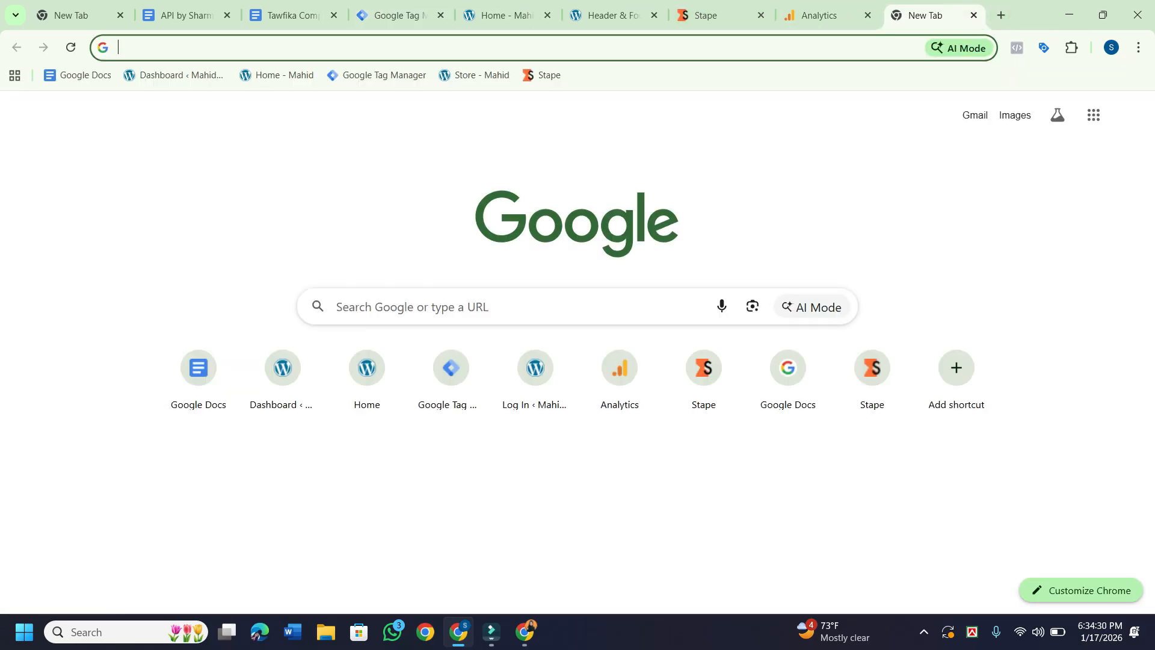
left_click(376, 75)
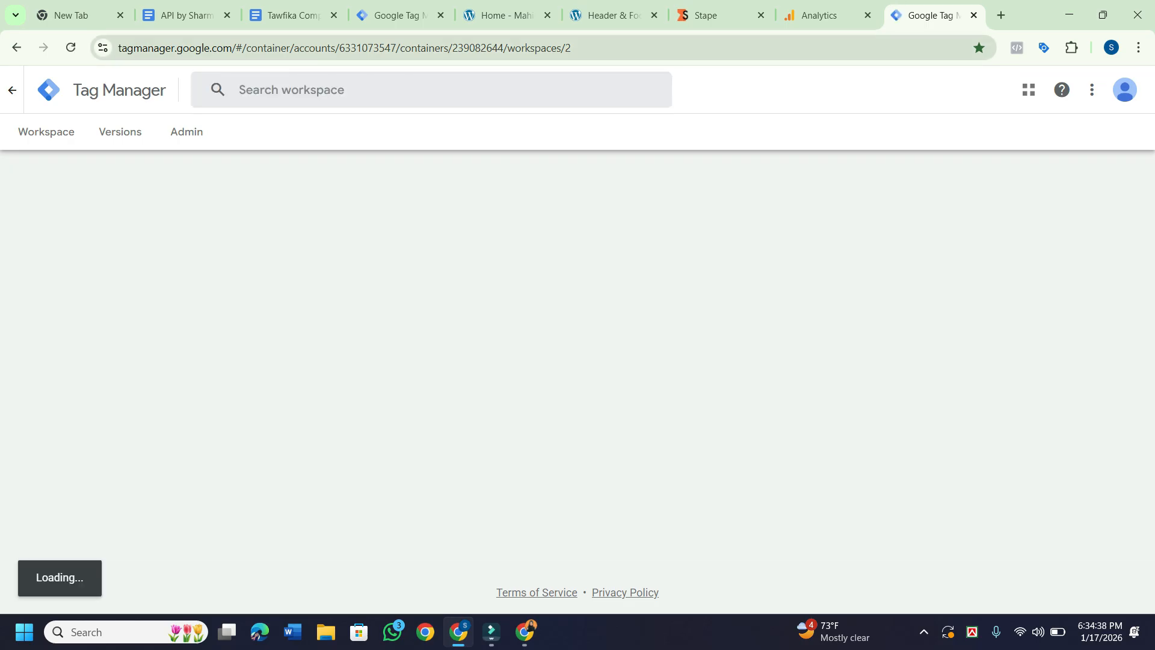
left_click(974, 15)
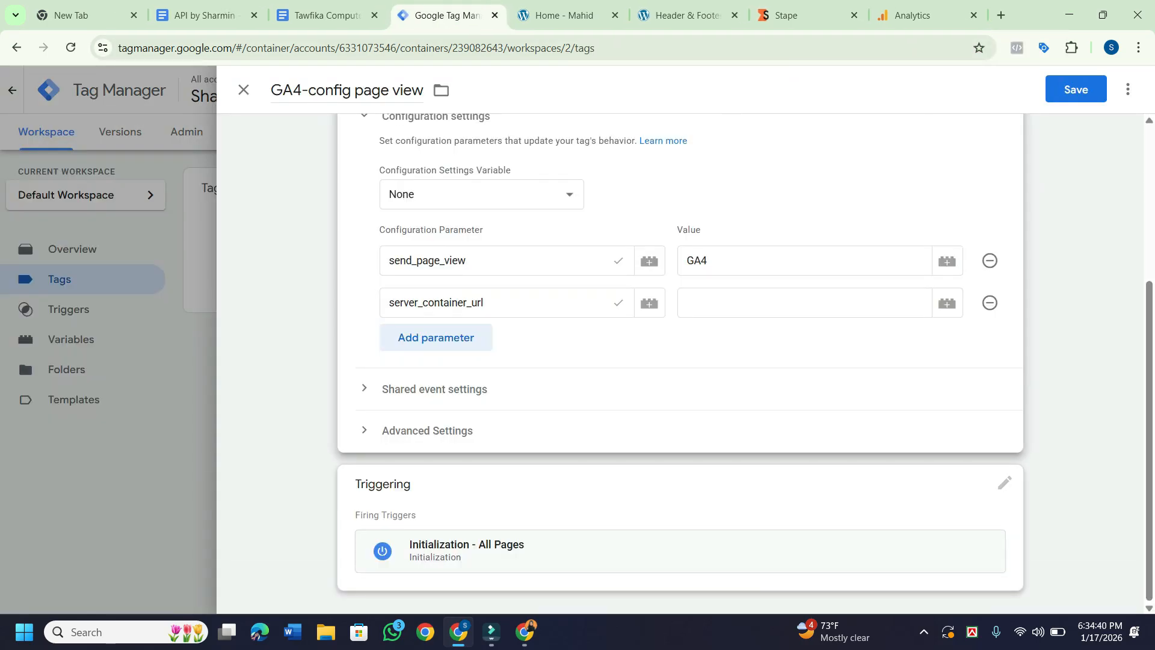
left_click(524, 632)
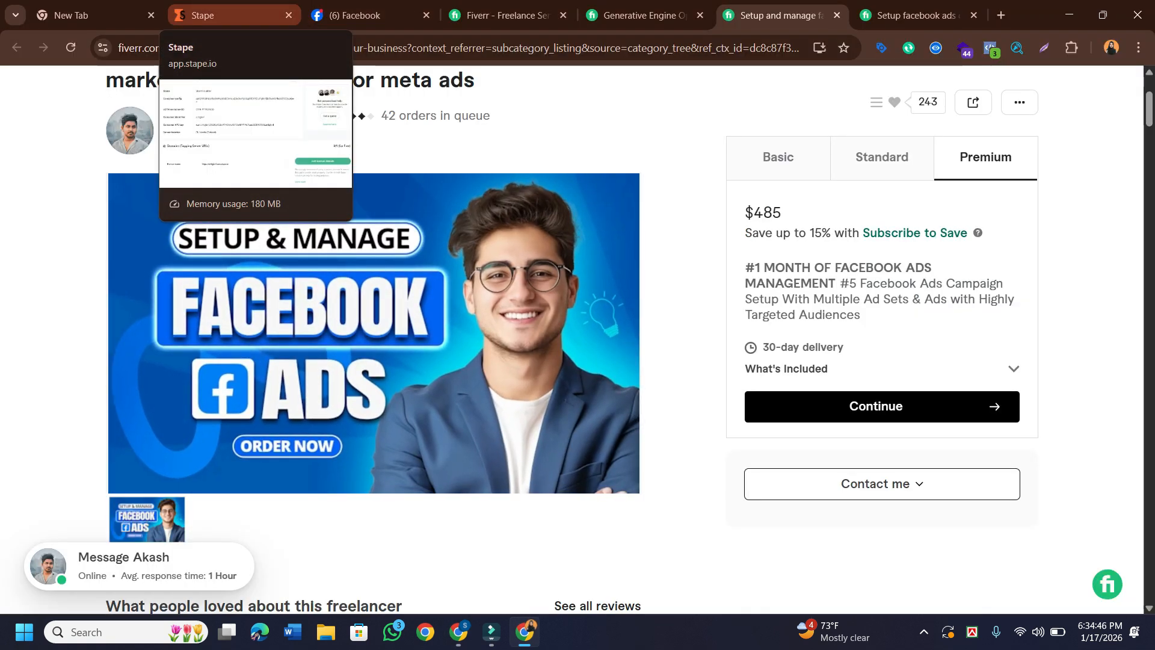
On the Stape container page, copy the default tagging server domain URL.
left_click(228, 15)
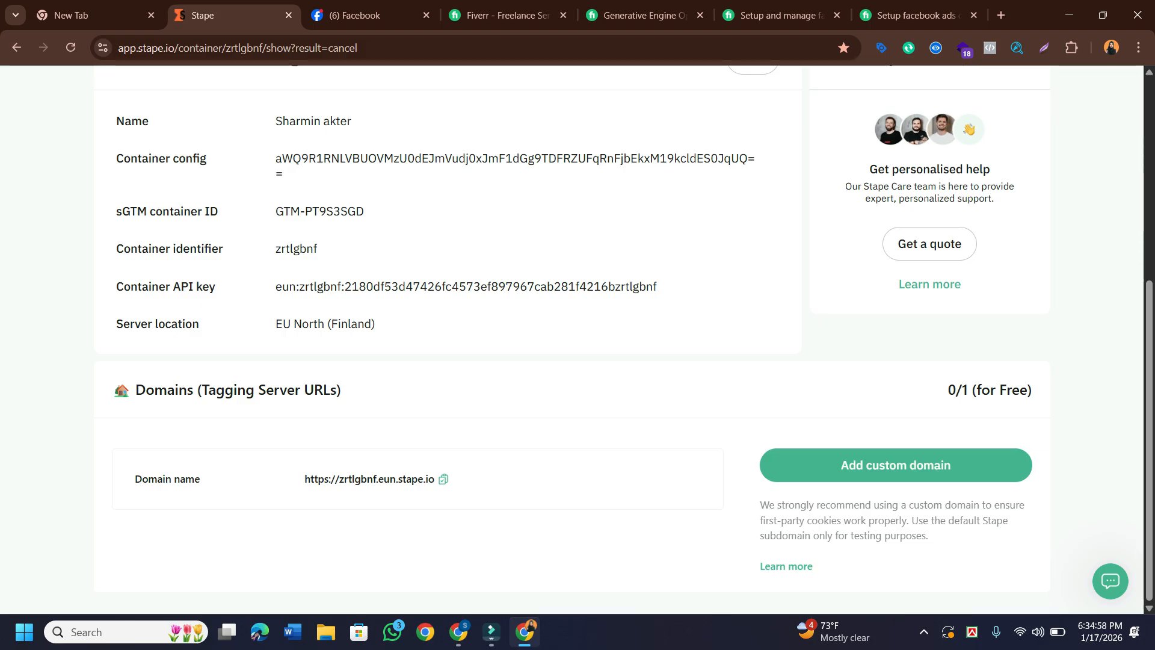
left_click(443, 479)
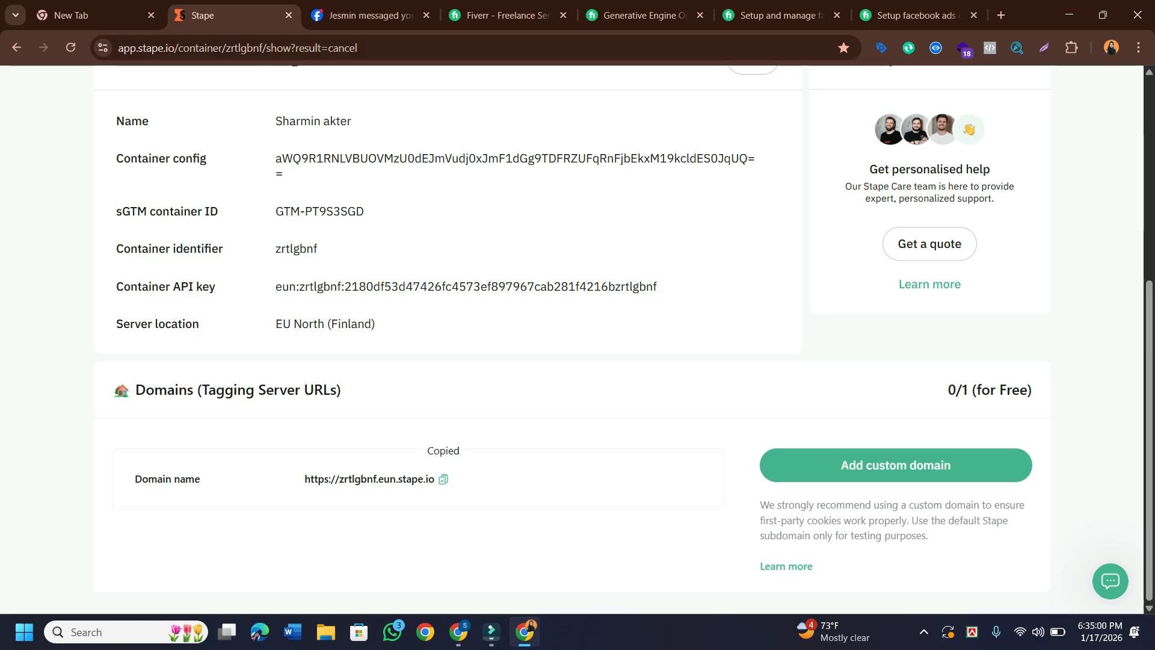
mouse_move(458, 631)
left_click(457, 568)
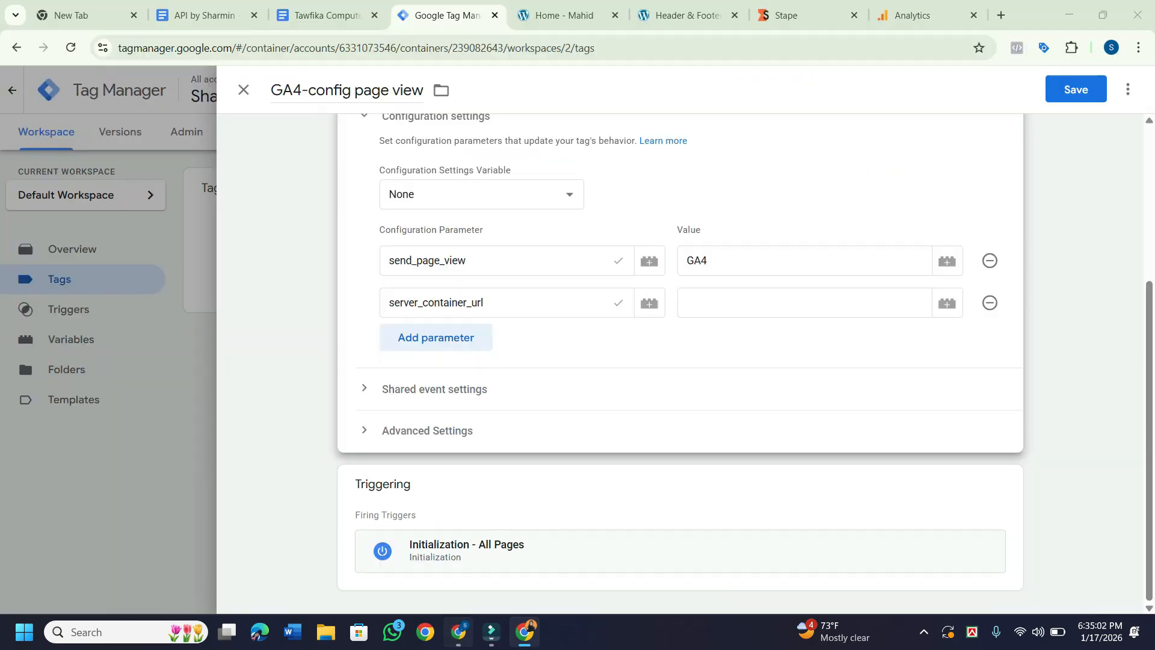
left_click(804, 303)
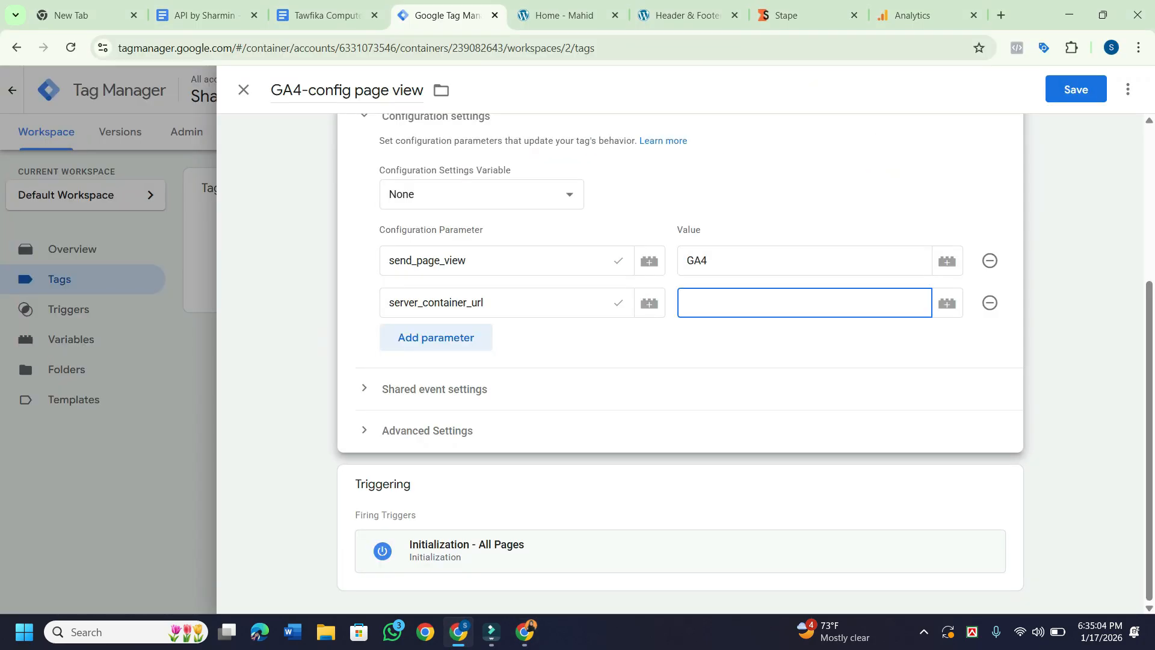
key("super+v")
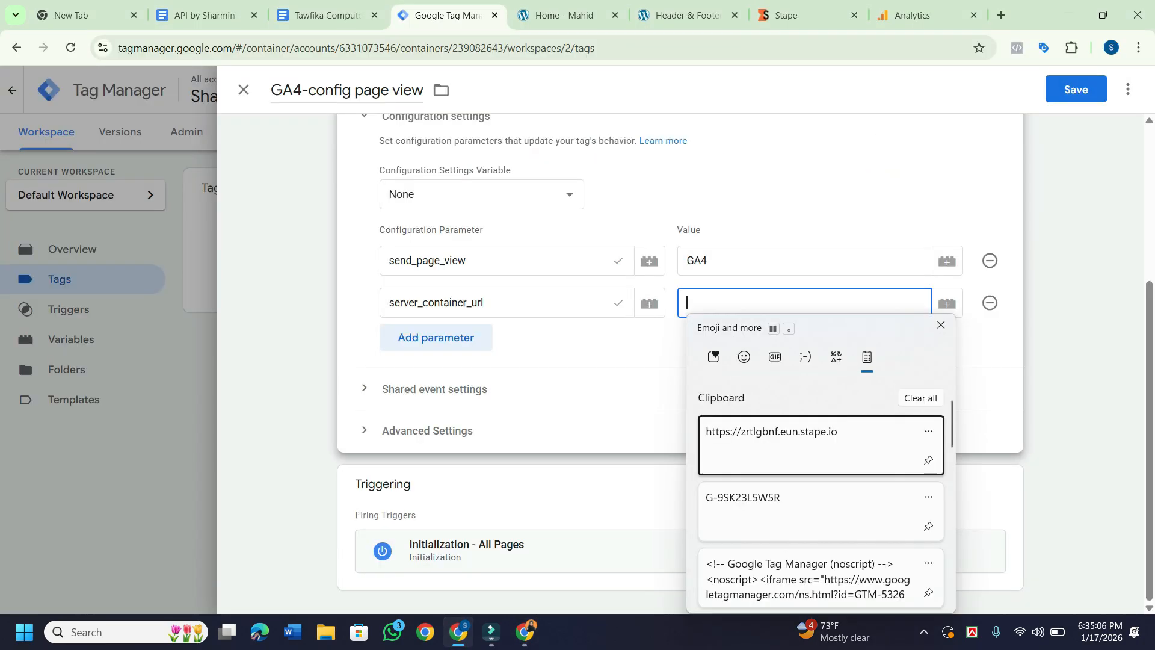
key("Return")
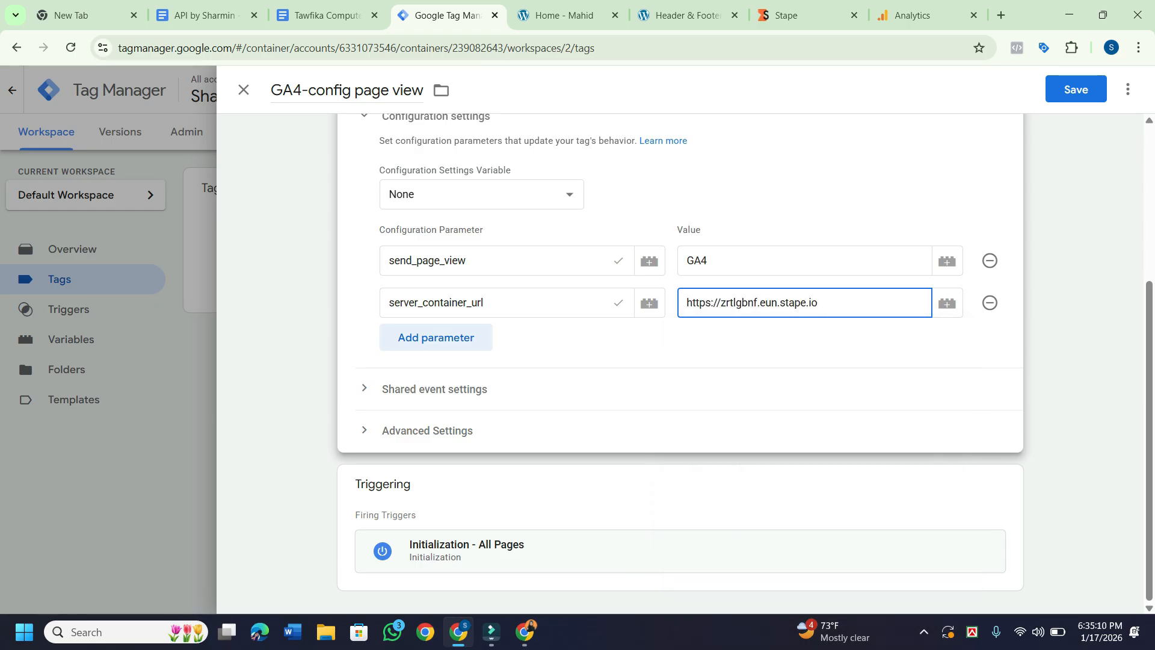
left_click(679, 517)
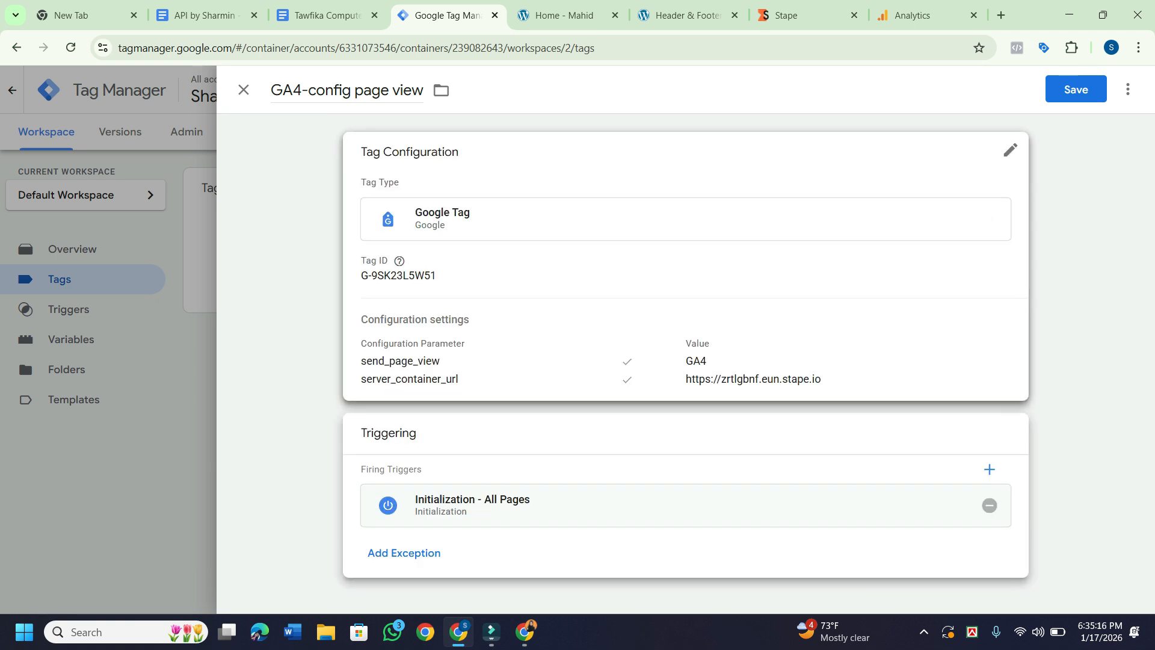
Reopen the tag configuration and scroll to check both parameters and the Initialization - All Pages trigger.
left_click(679, 264)
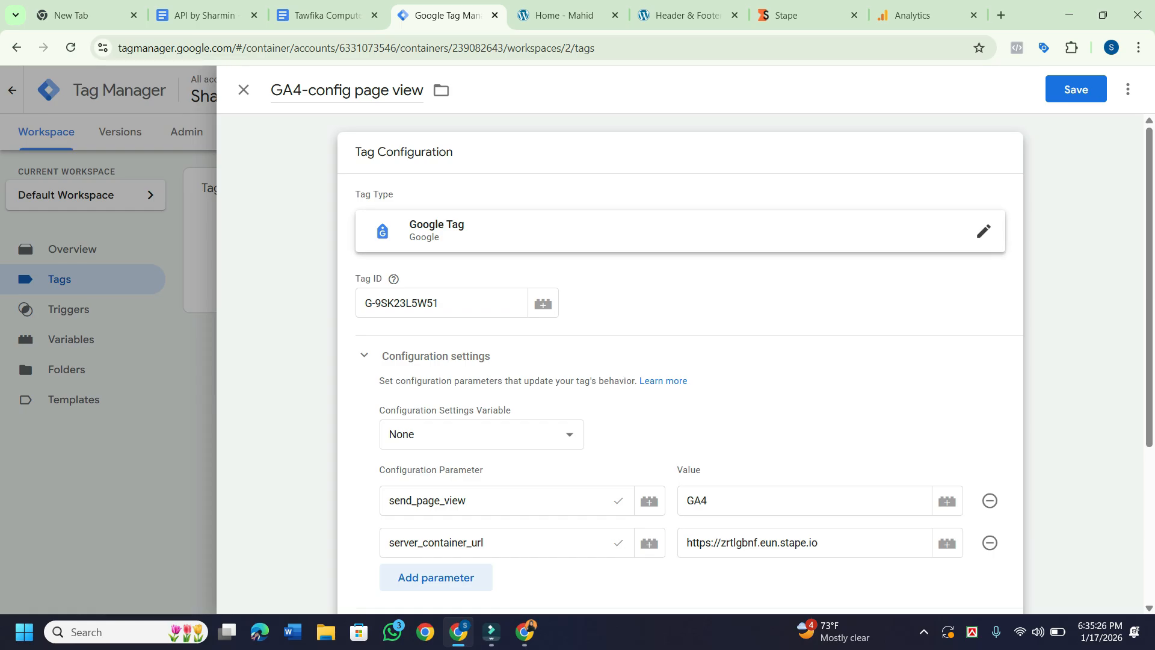
scroll(679, 361, "down", 1)
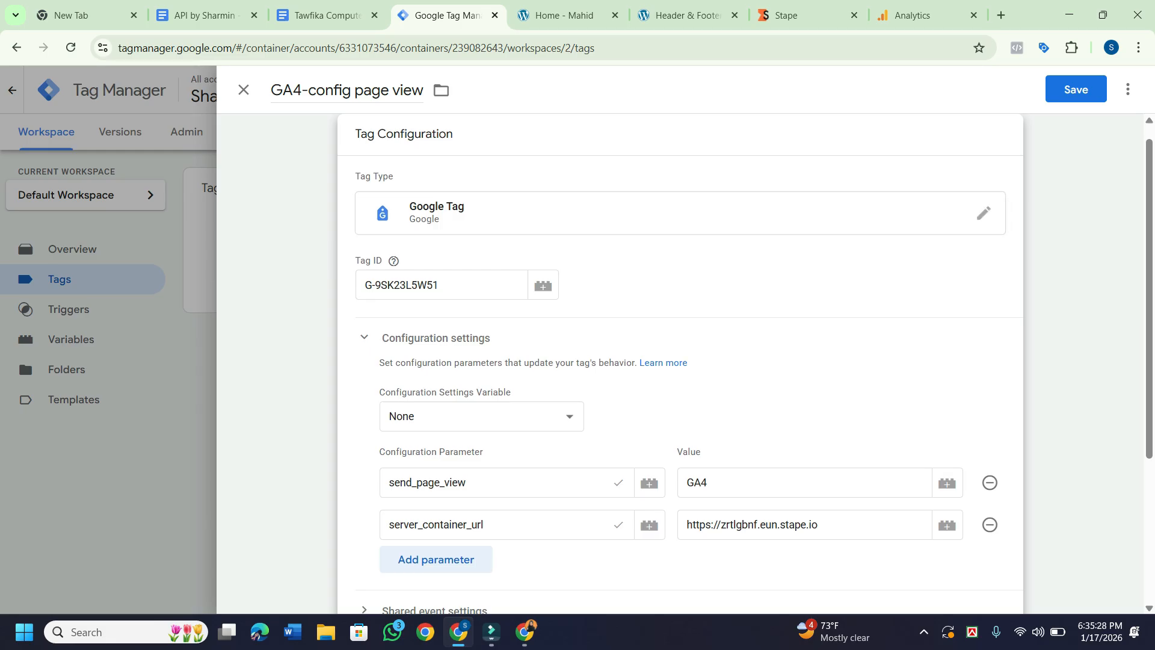
scroll(679, 361, "down", 1)
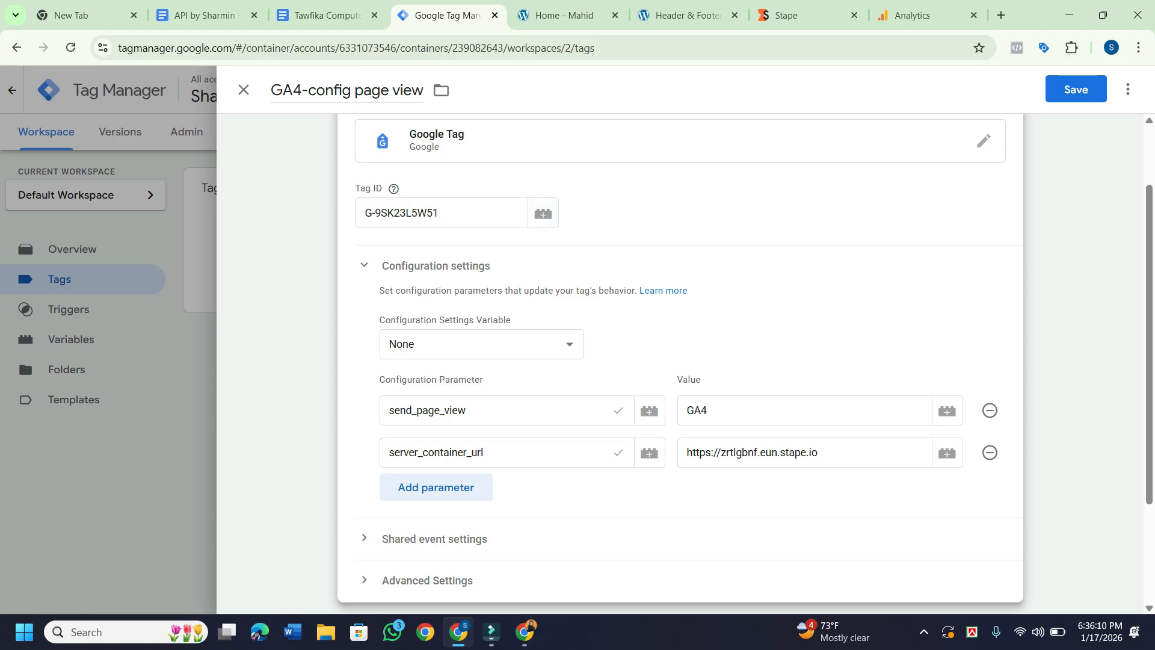
scroll(680, 361, "down", 1)
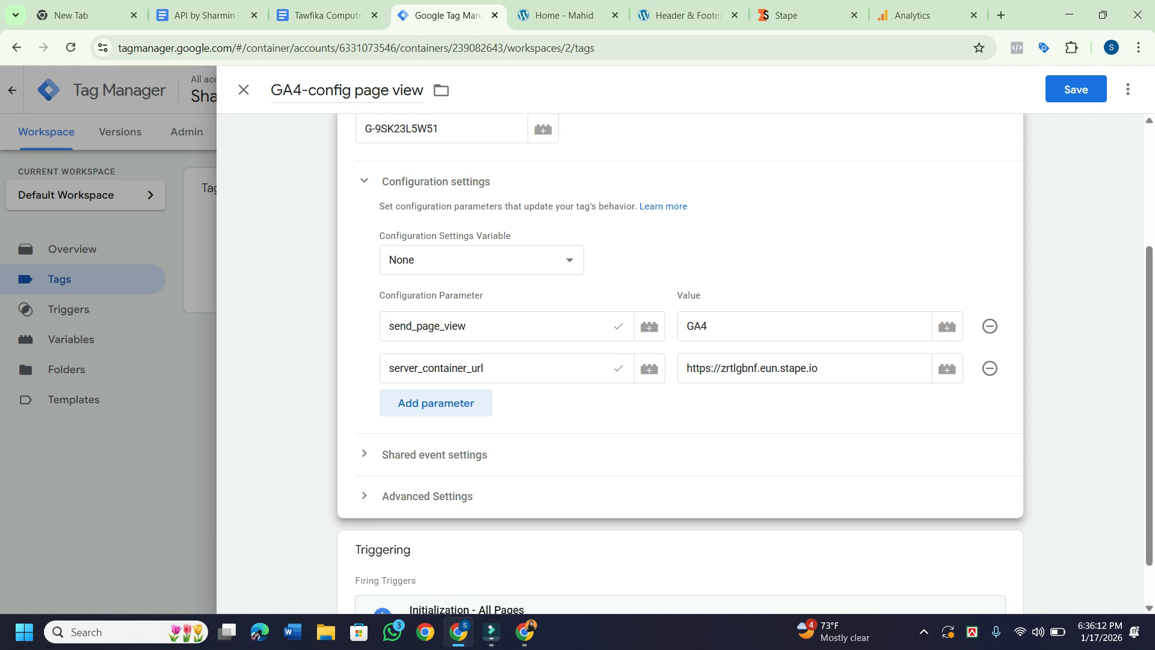
scroll(679, 360, "down", 1)
scroll(680, 361, "down", 1)
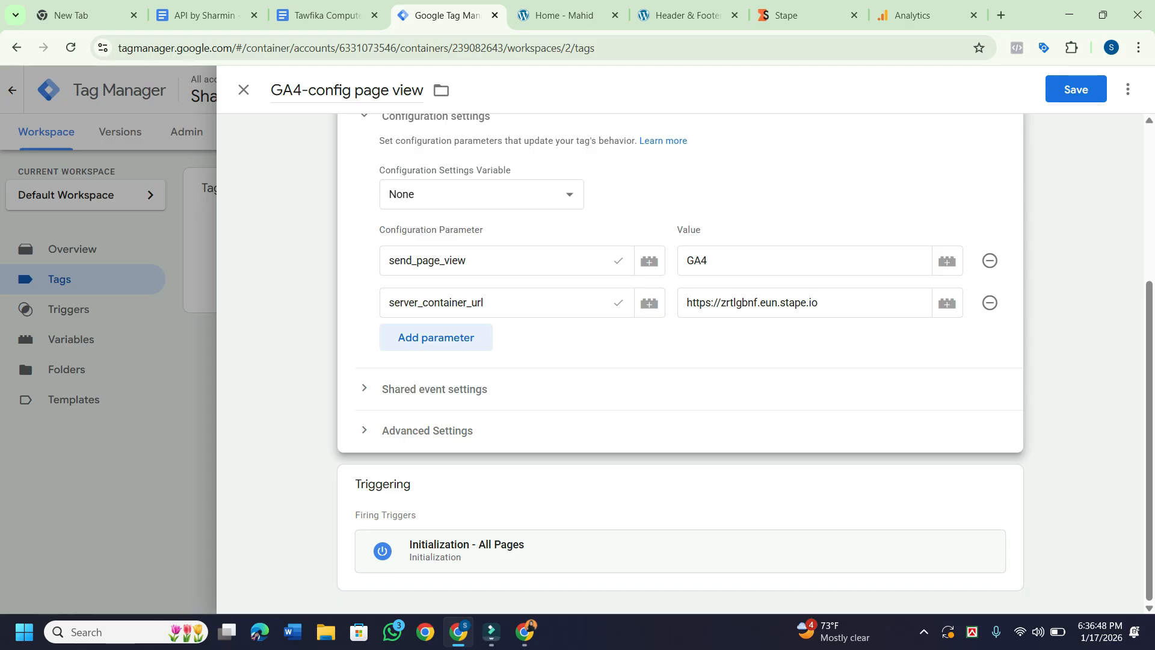
mouse_move(524, 631)
left_click(523, 557)
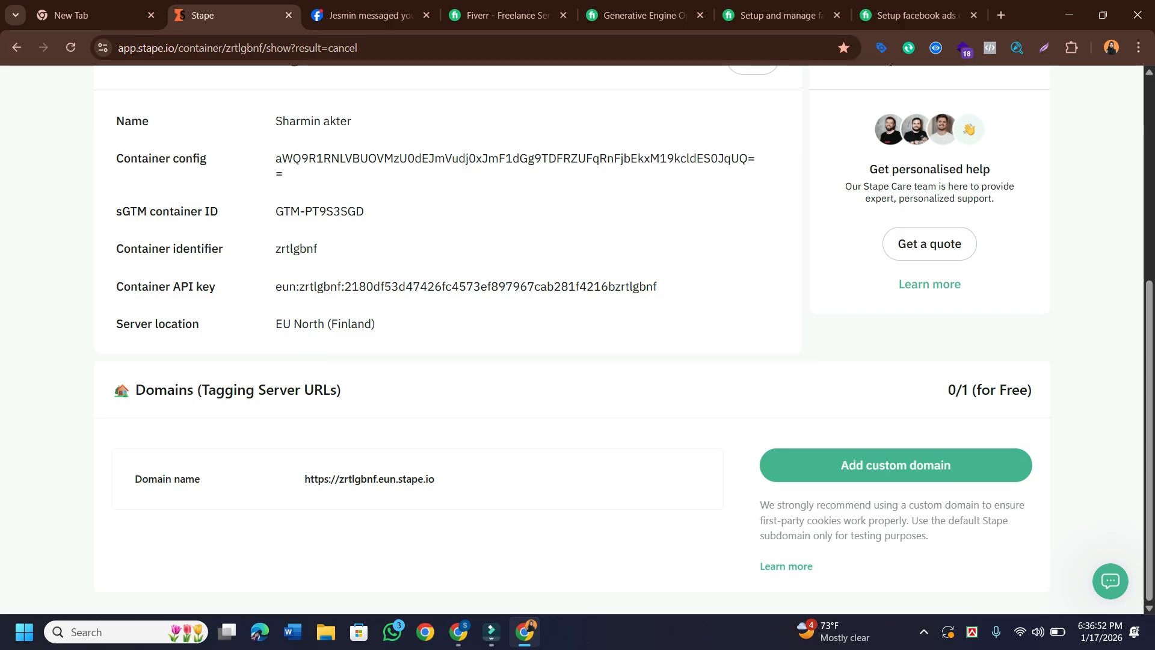
left_click(443, 479)
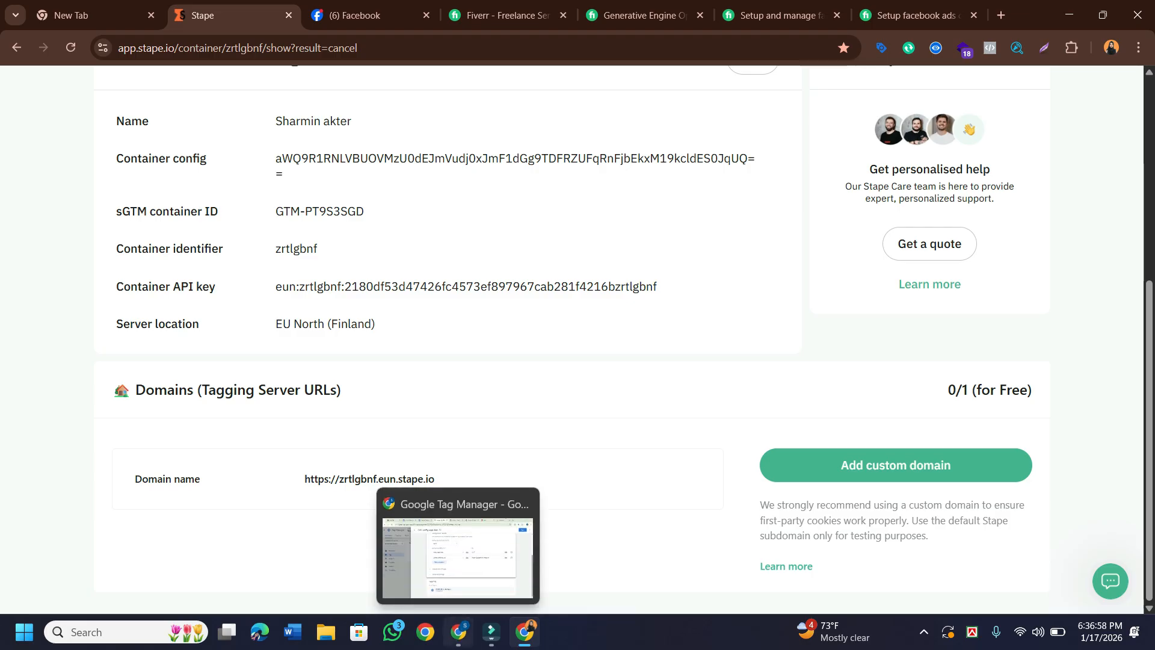
left_click(459, 631)
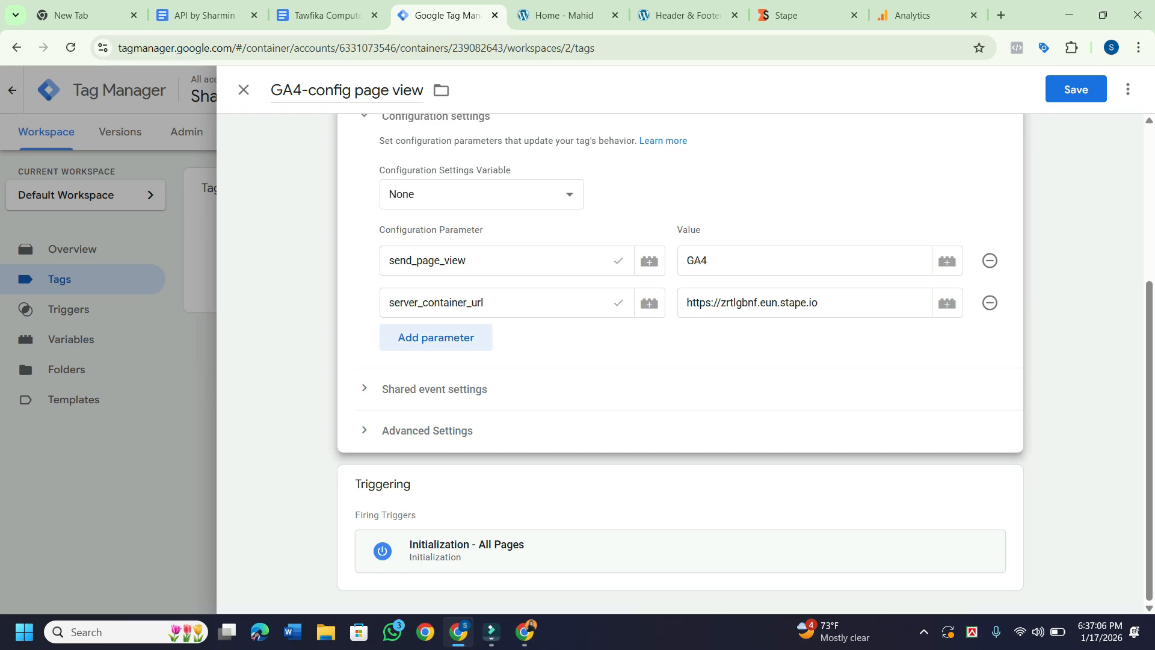
Save the tag, submit and publish as Version 2 without a description, and review its summary.
left_click(1076, 89)
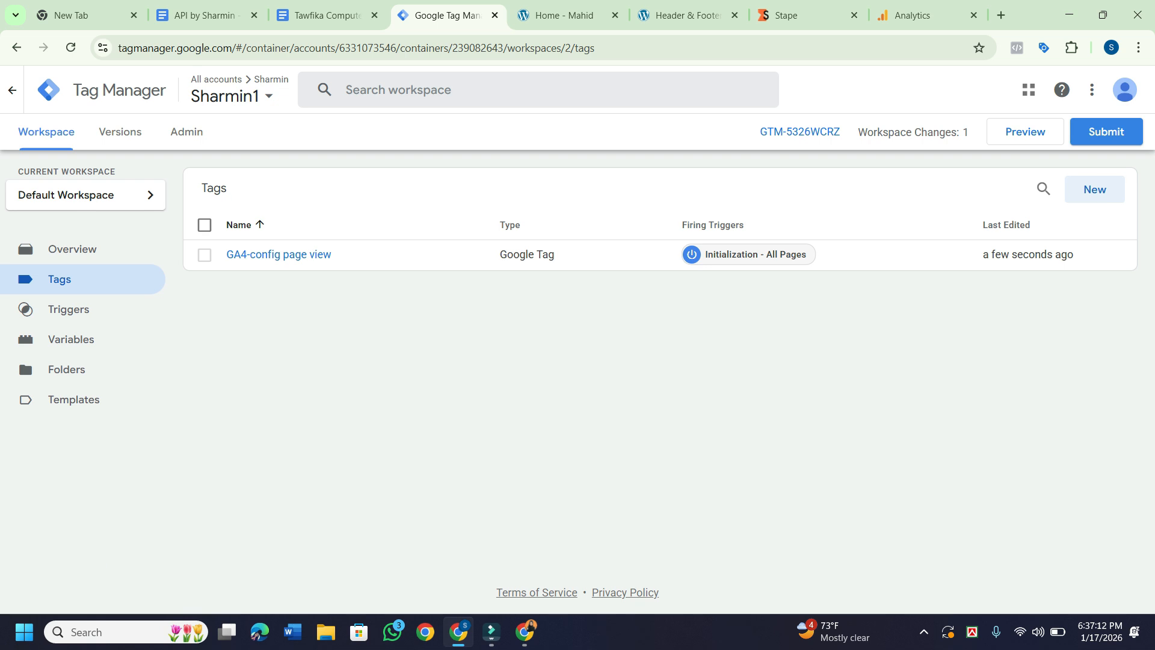
left_click(1106, 132)
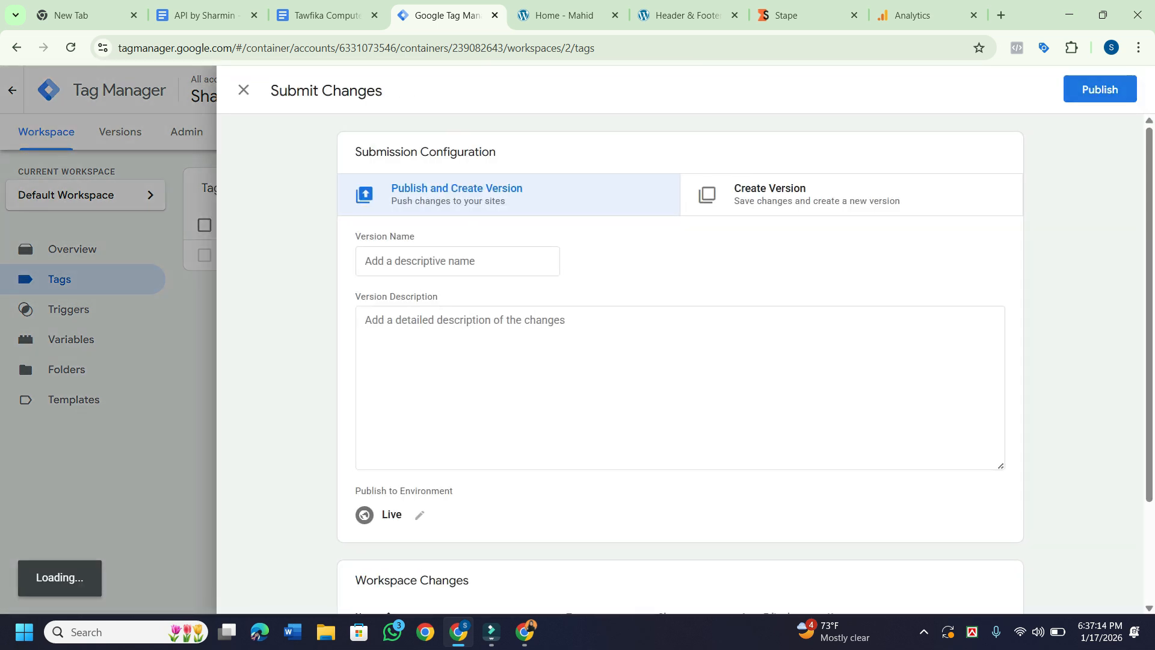
left_click(1099, 89)
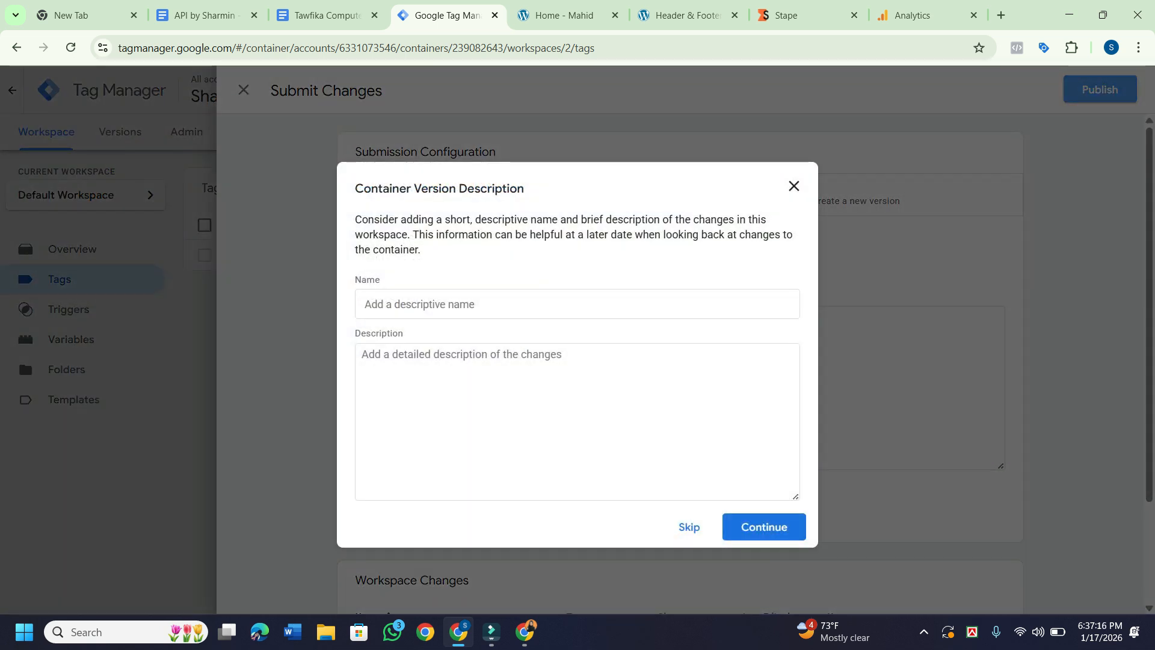
key("Return")
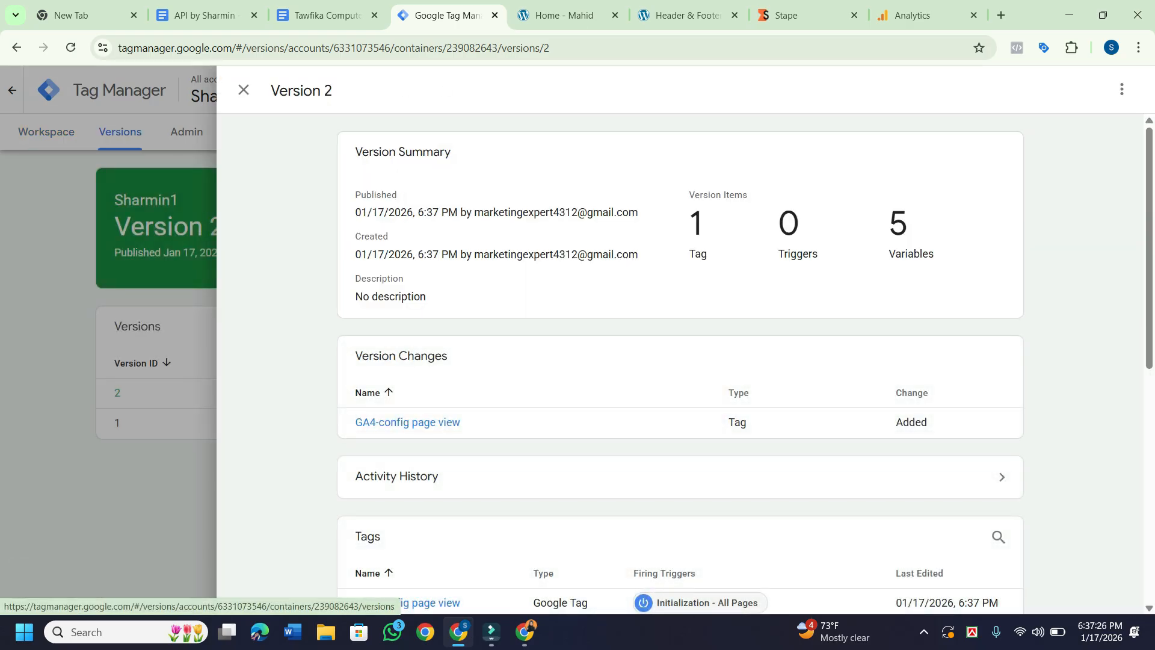
scroll(680, 475, "down", 8)
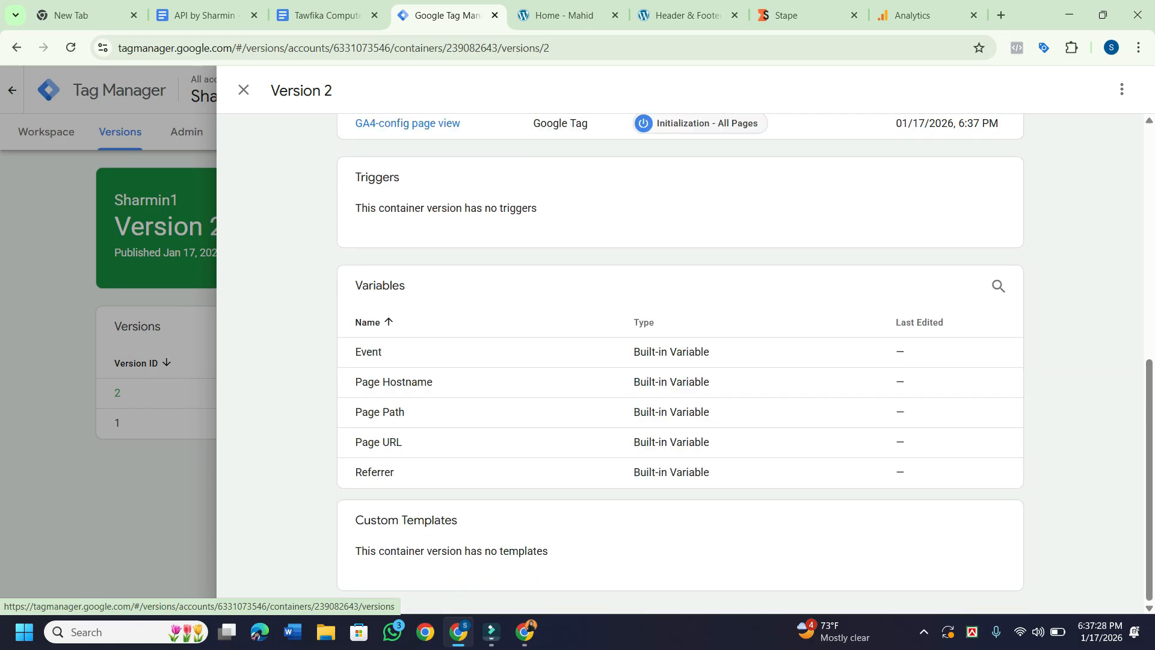
scroll(680, 475, "up", 8)
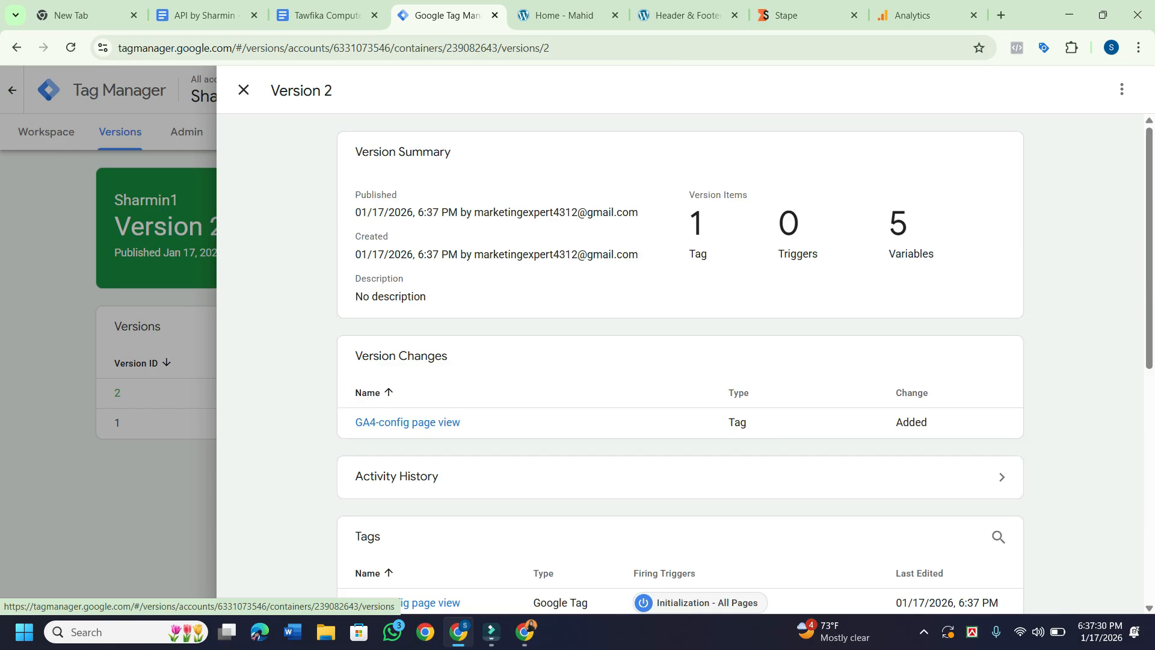
Close Version 2, return to the workspace, browse Variables, Triggers and Tags, and open the workspace list.
left_click(243, 90)
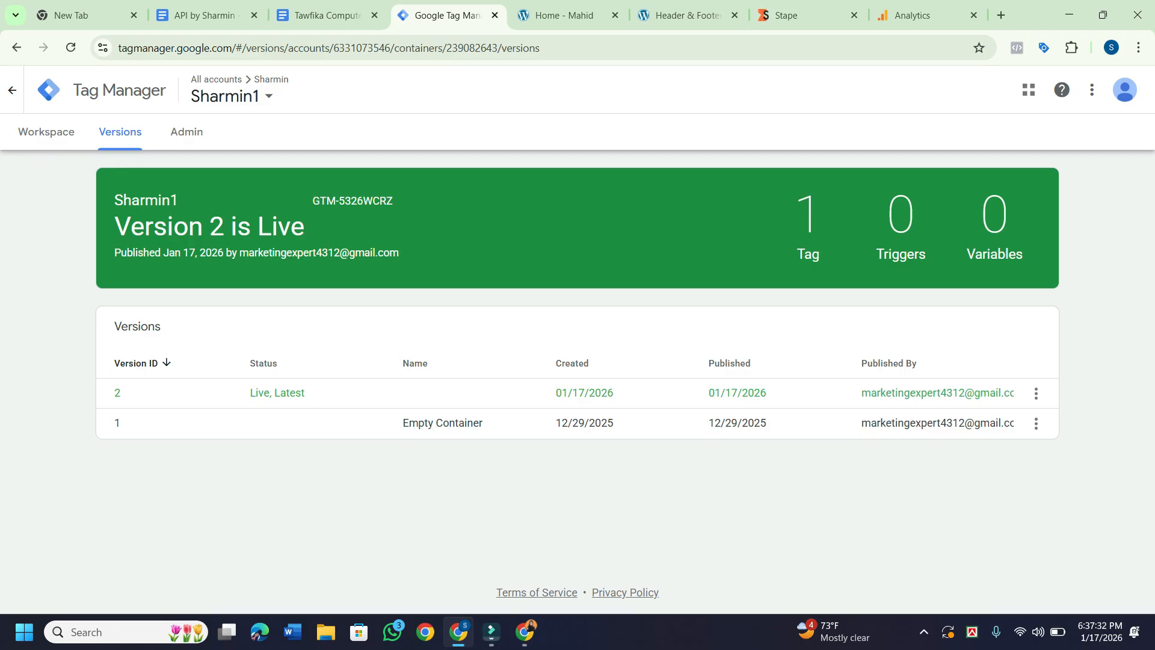
left_click(47, 131)
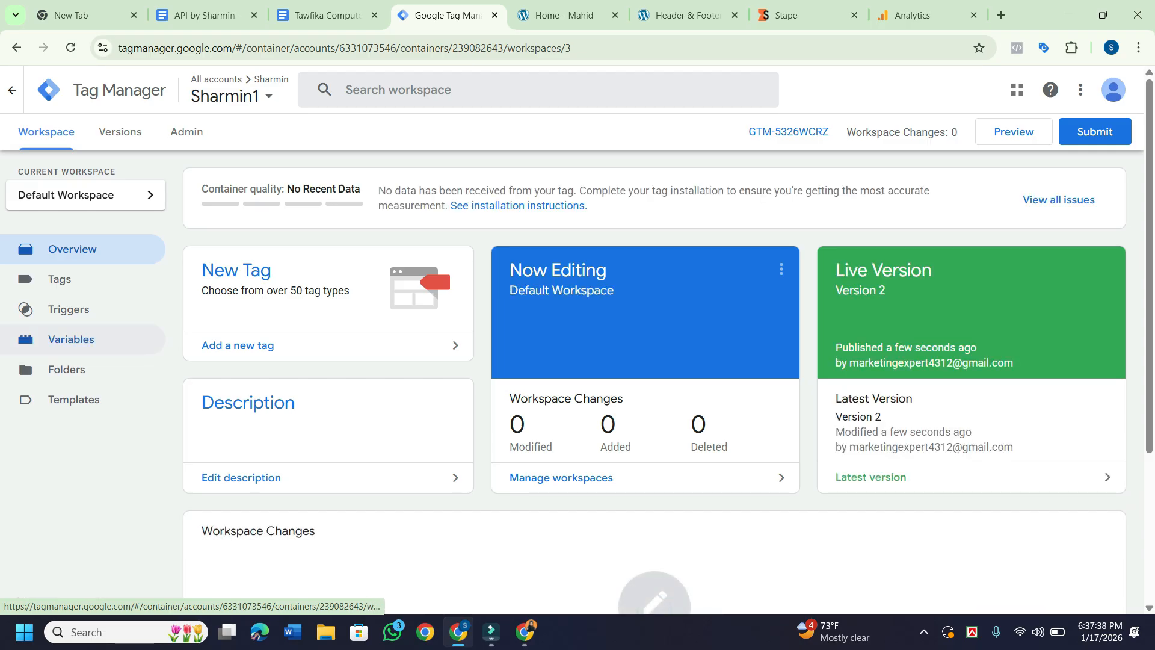
left_click(71, 339)
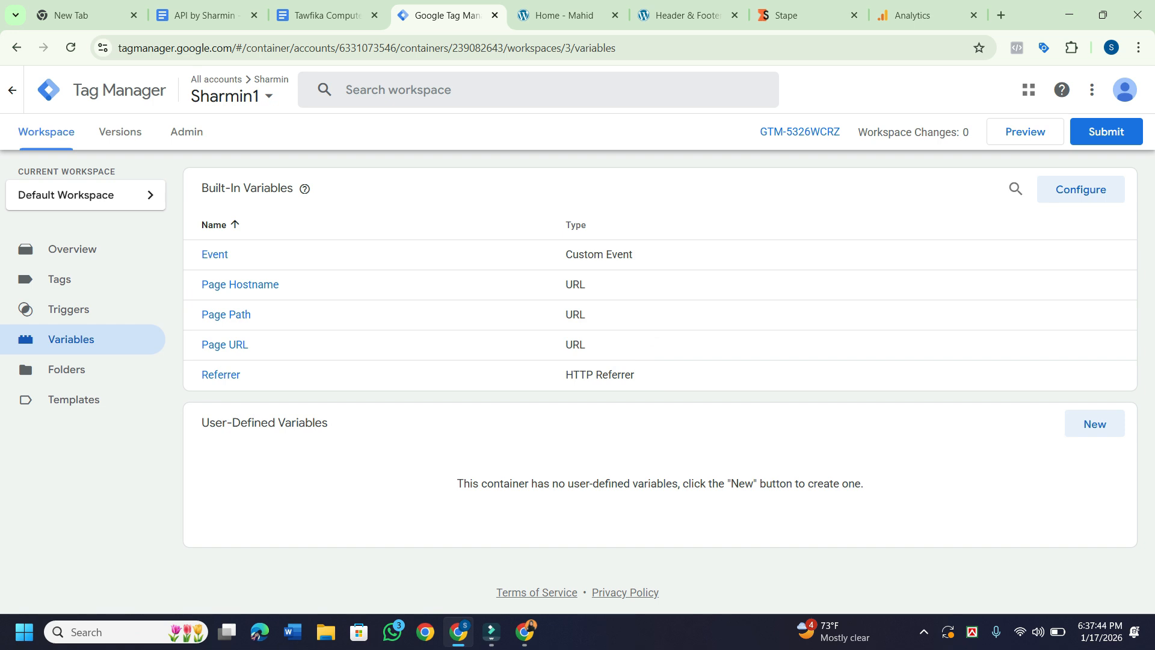
left_click(229, 91)
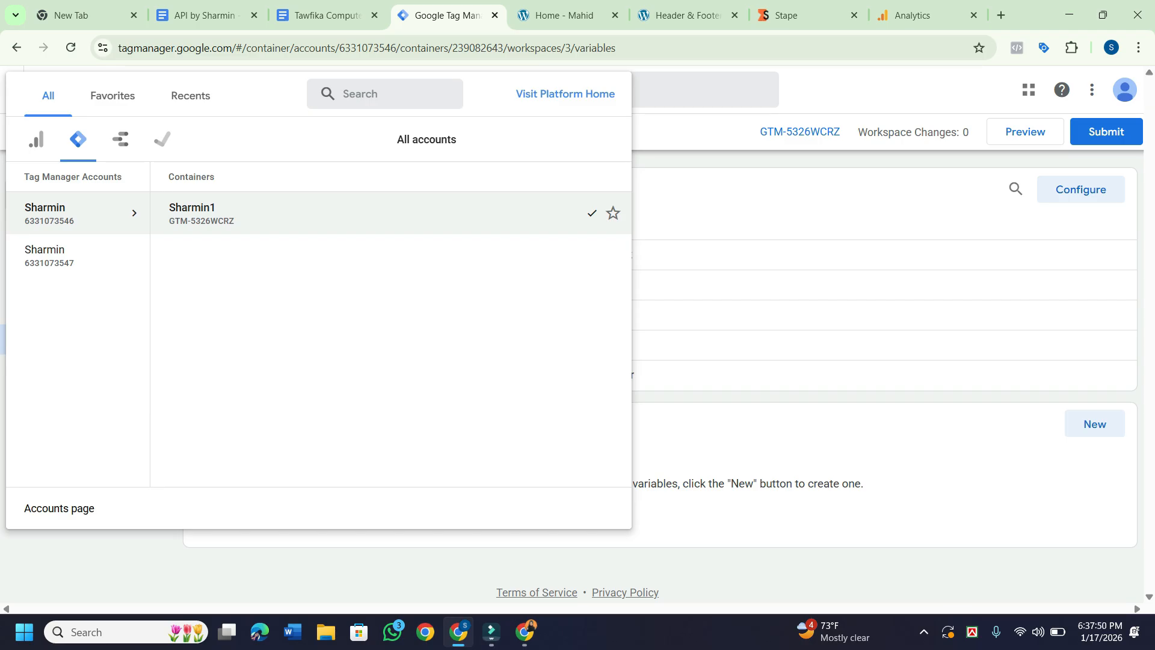
key("Escape")
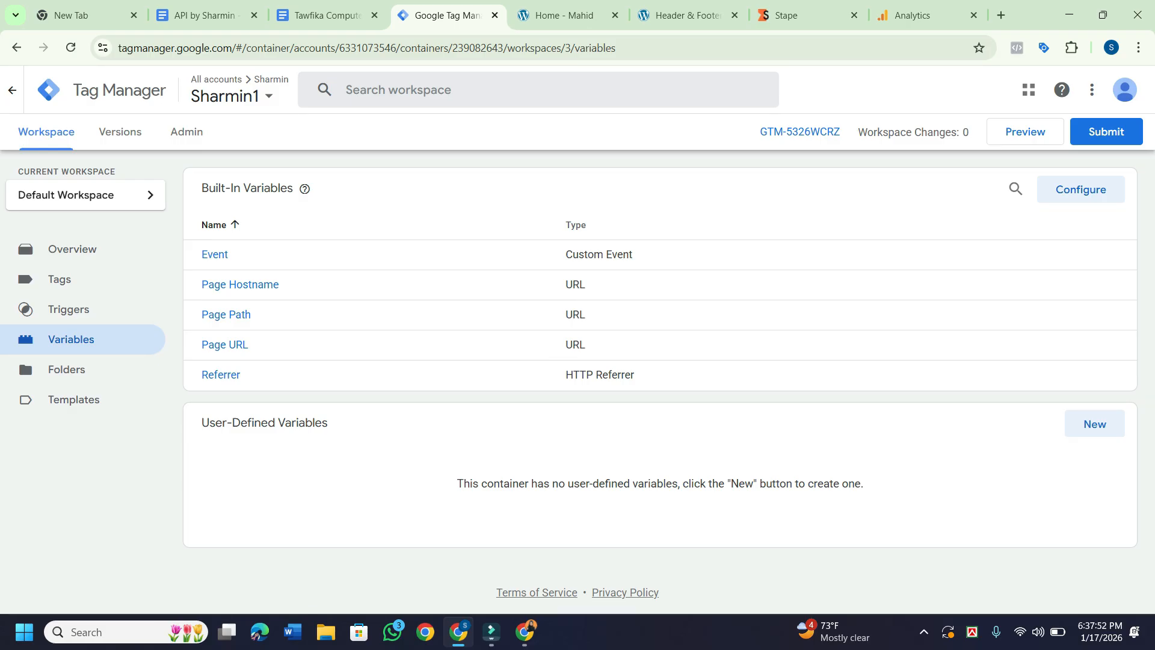
left_click(69, 308)
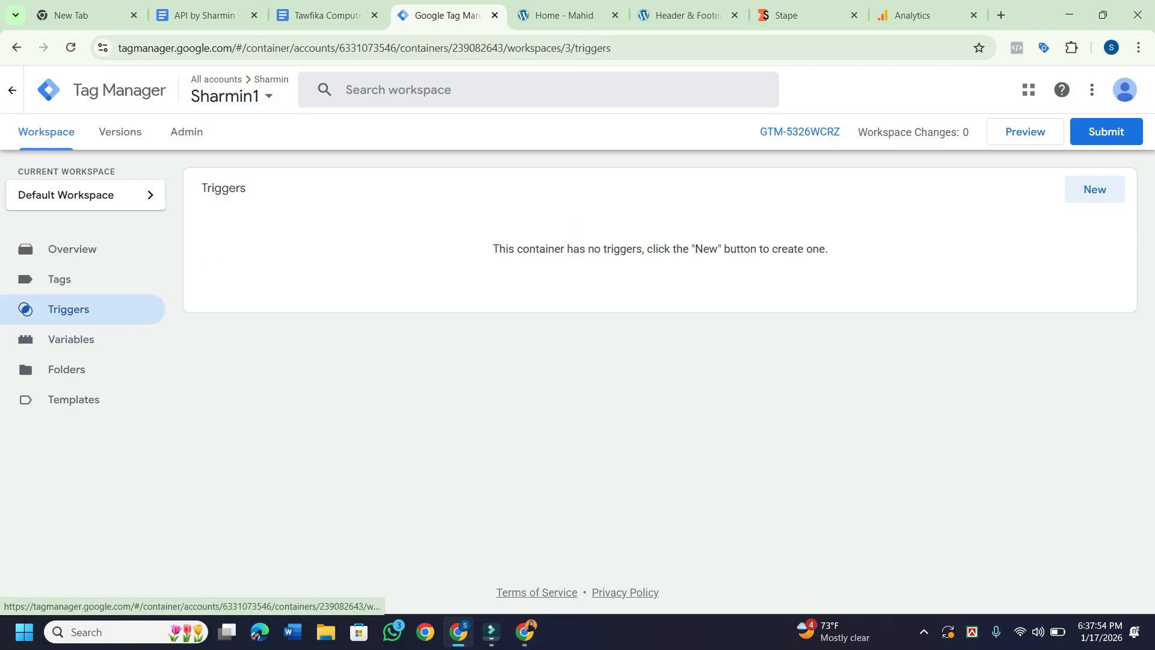
left_click(59, 279)
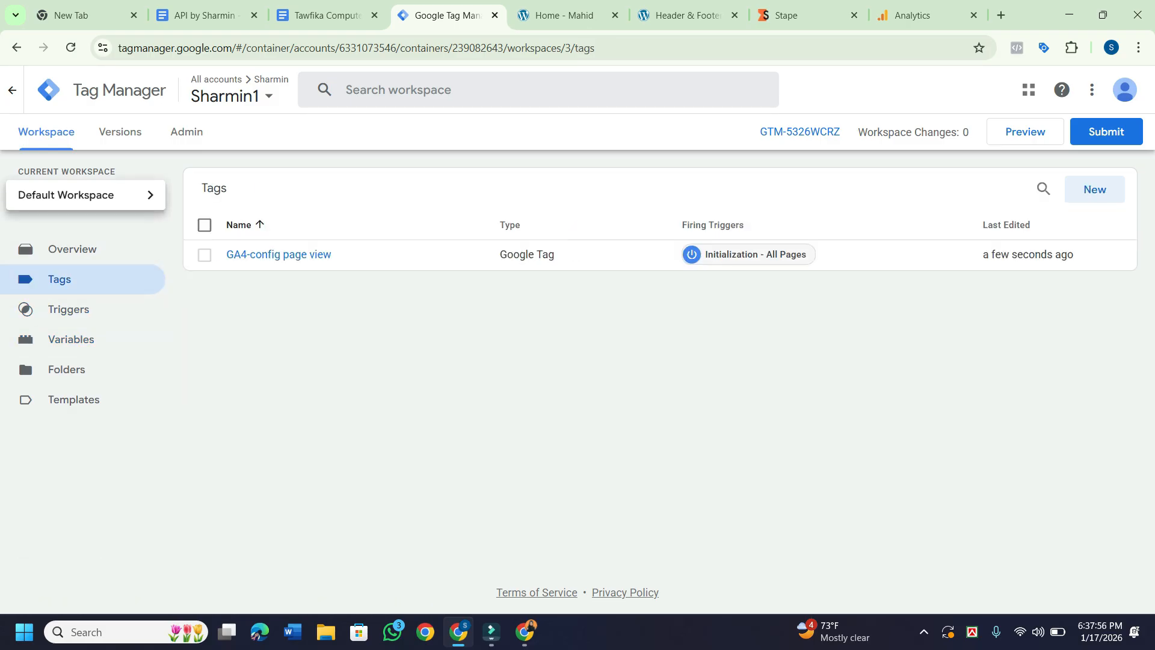
left_click(85, 195)
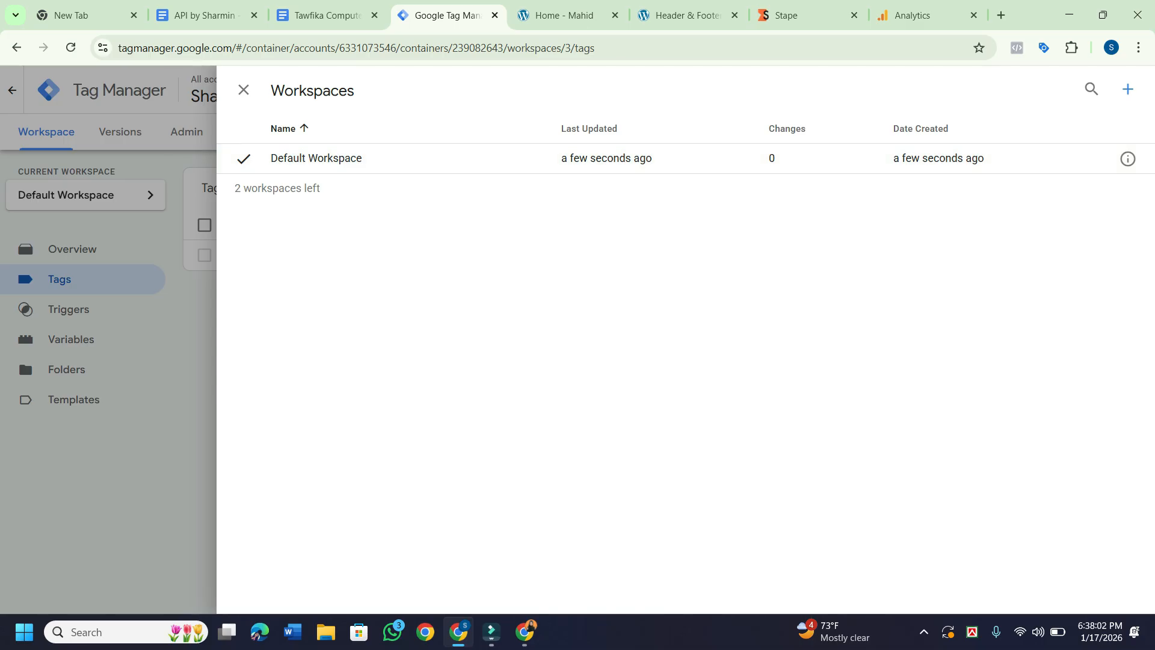
Connect a Tag Assistant preview session to dev-mahid-toy-store.pantheonsite.io using the suggested address.
left_click(243, 90)
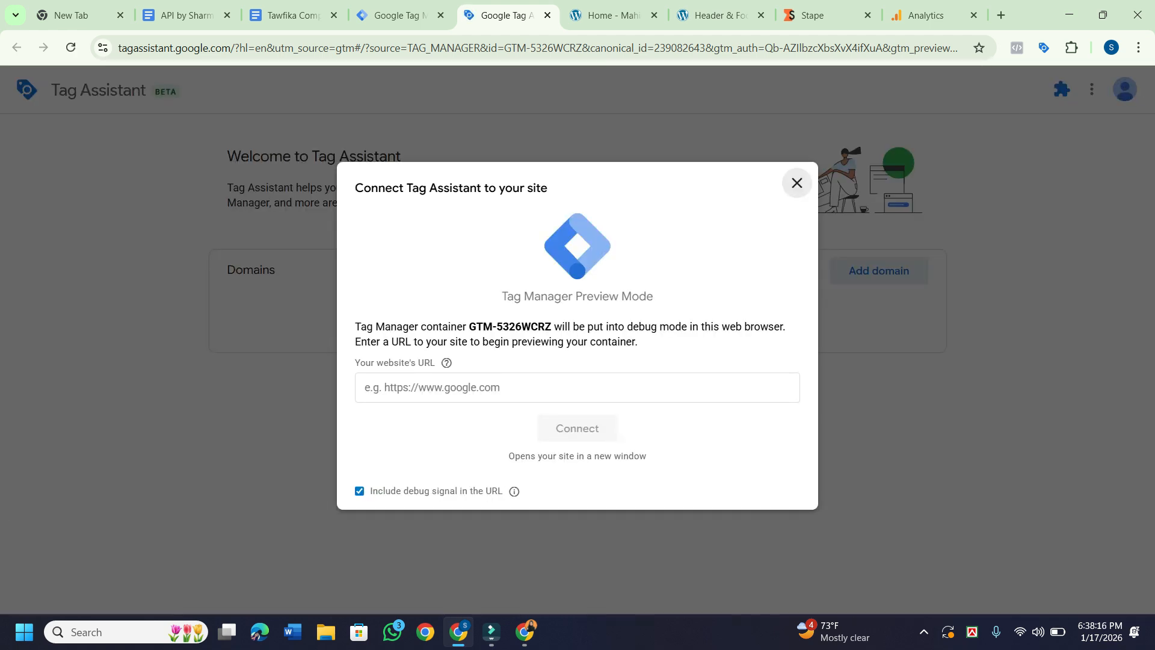
left_click(517, 387)
left_click(553, 426)
left_click(553, 426)
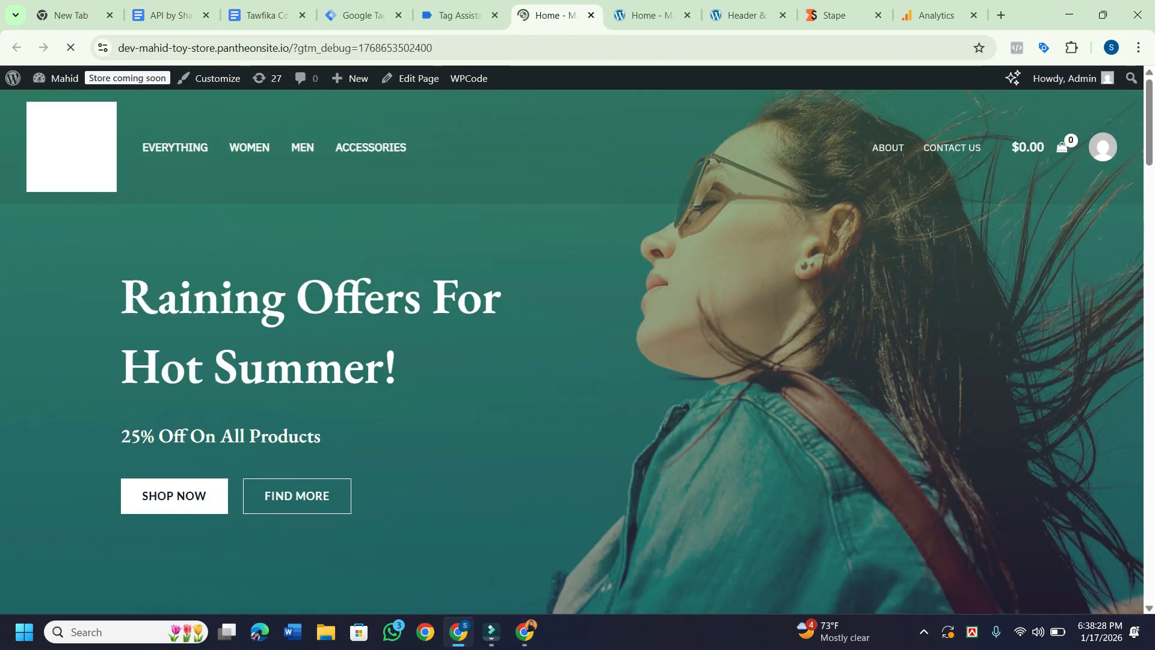
Reconnect Windows Wi-Fi to the Redmi Note 13 Pro network.
scroll(572, 349, "down", 20)
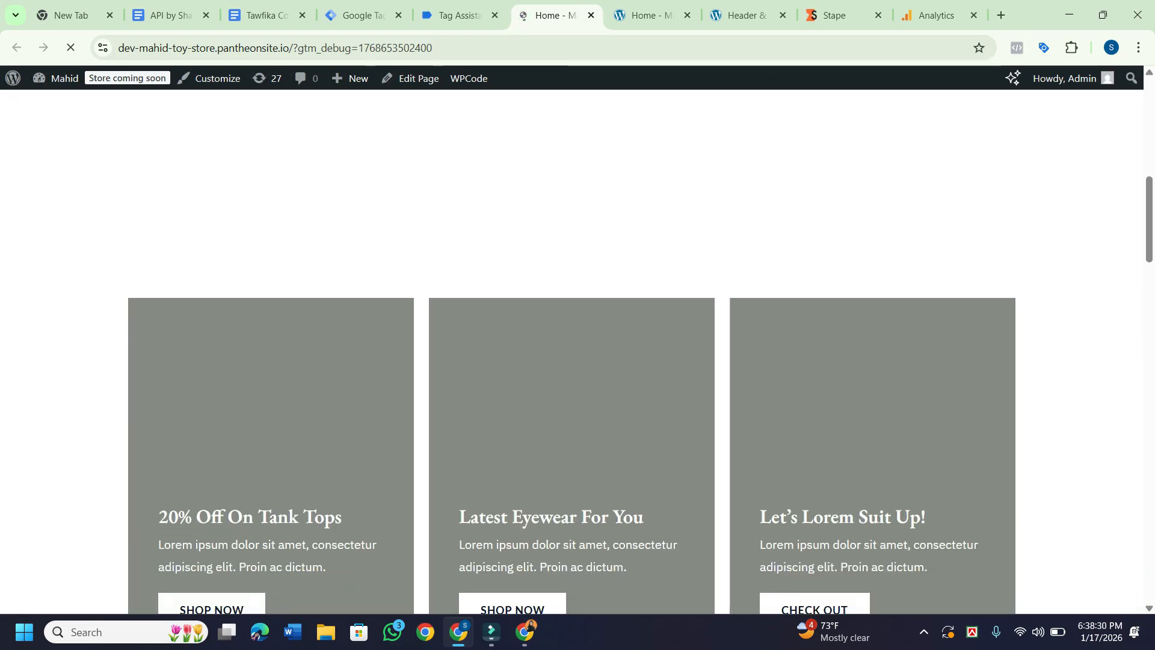
scroll(572, 349, "down", 7)
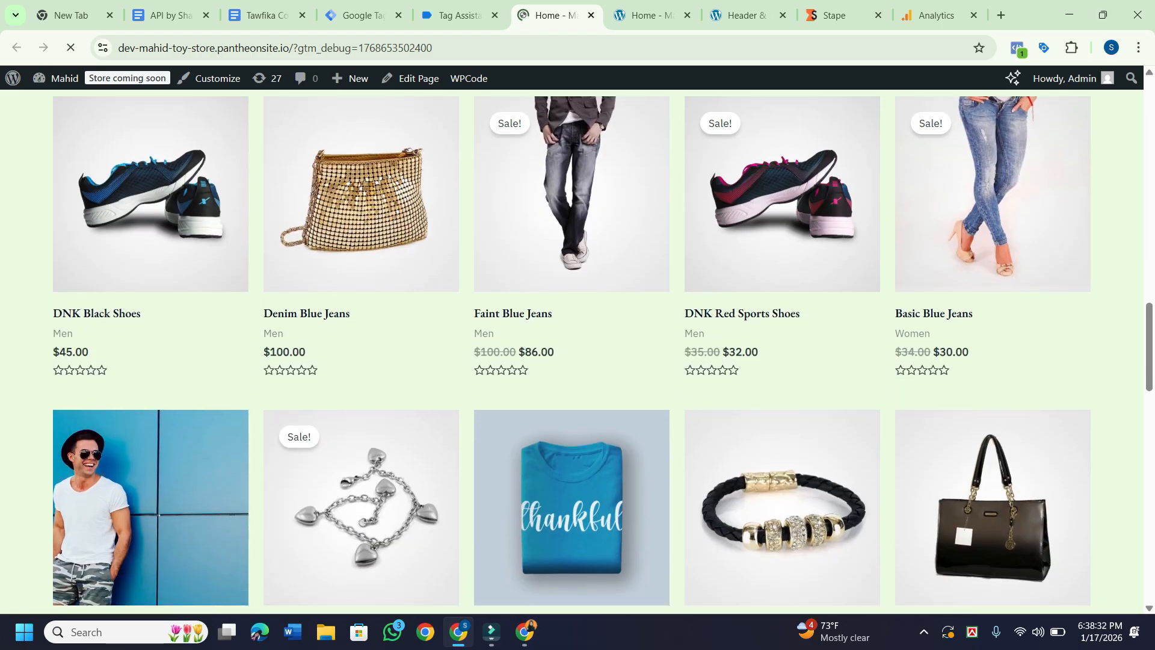
scroll(572, 348, "up", 5)
scroll(586, 415, "down", 1)
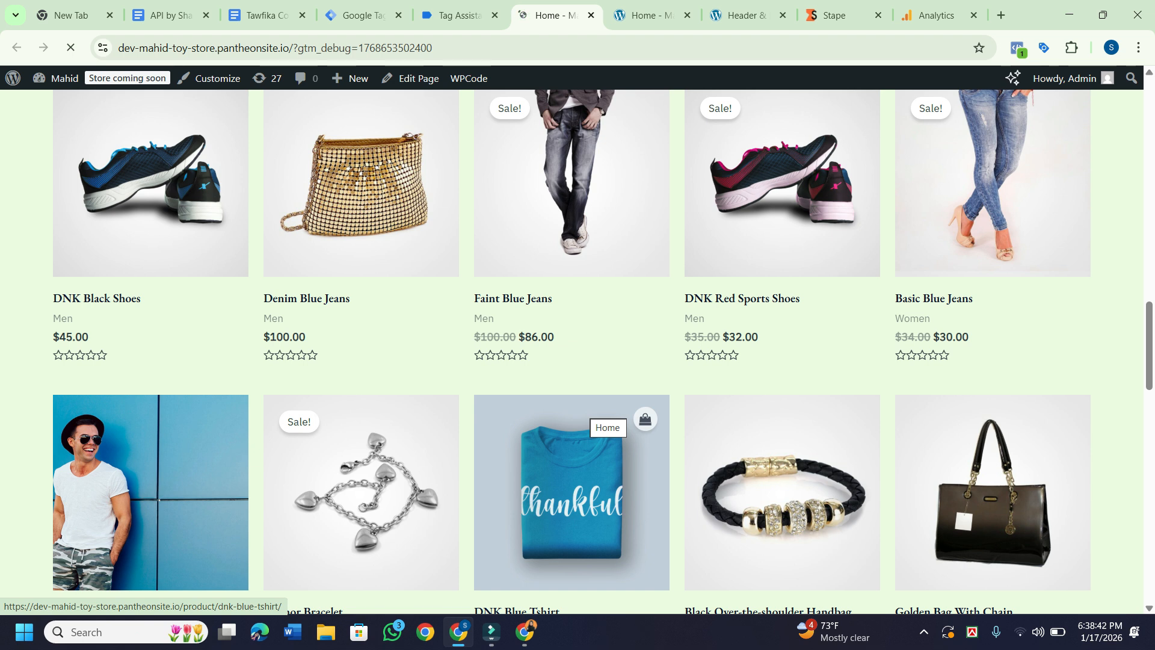
scroll(577, 349, "down", 1)
scroll(571, 349, "down", 2)
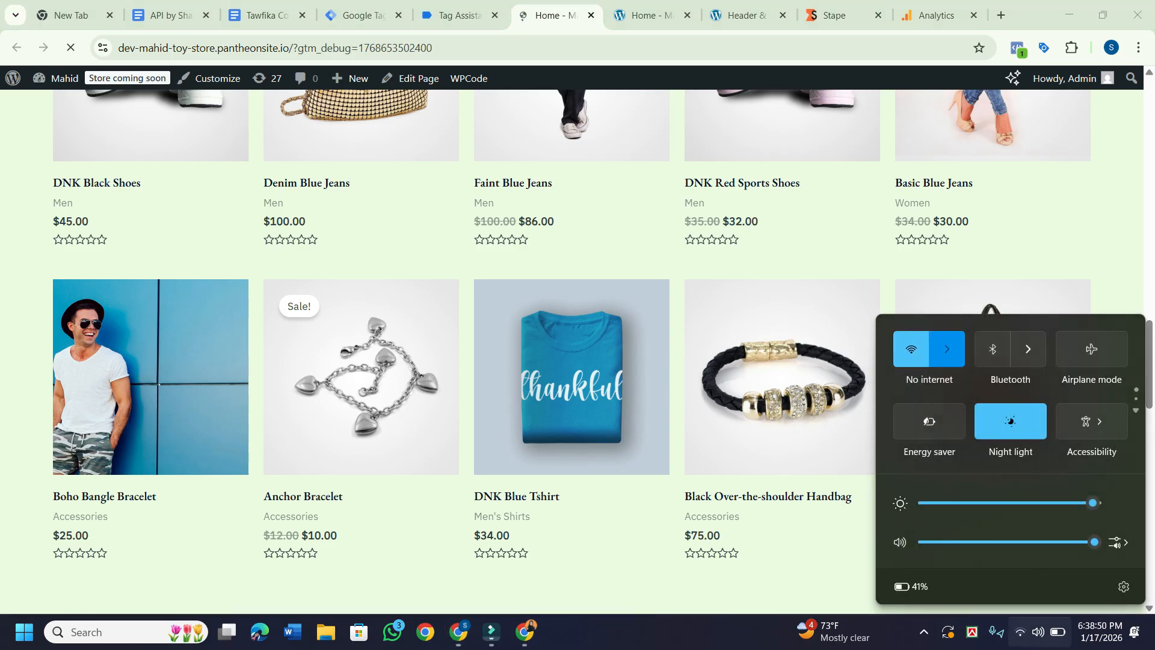
left_click(946, 349)
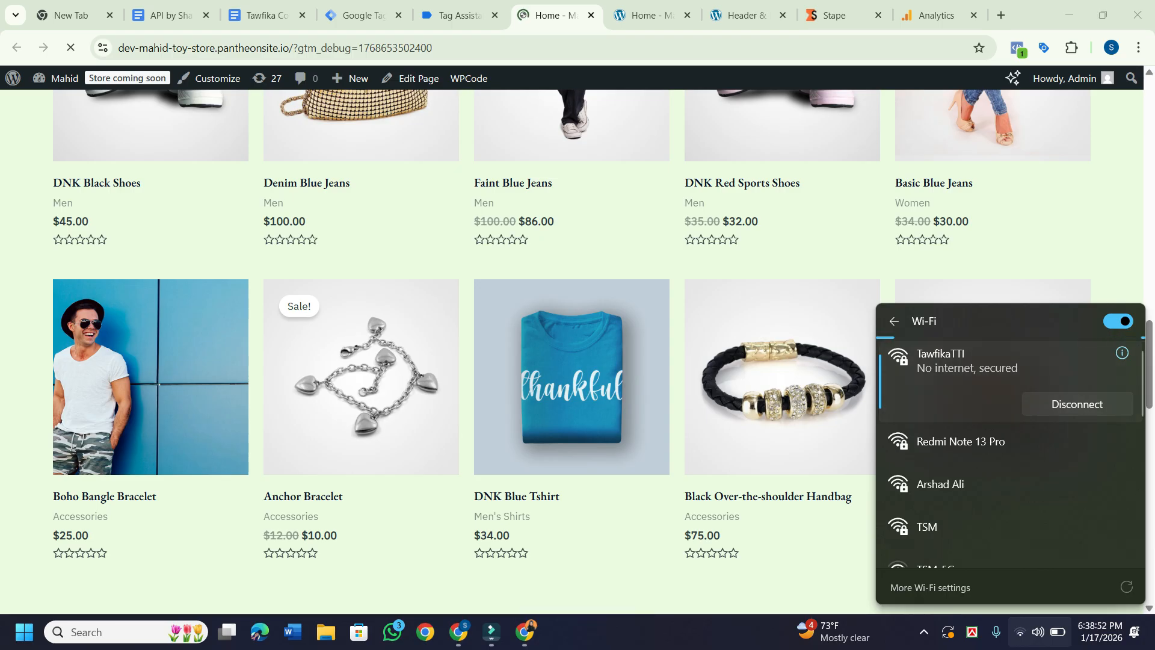
left_click(960, 441)
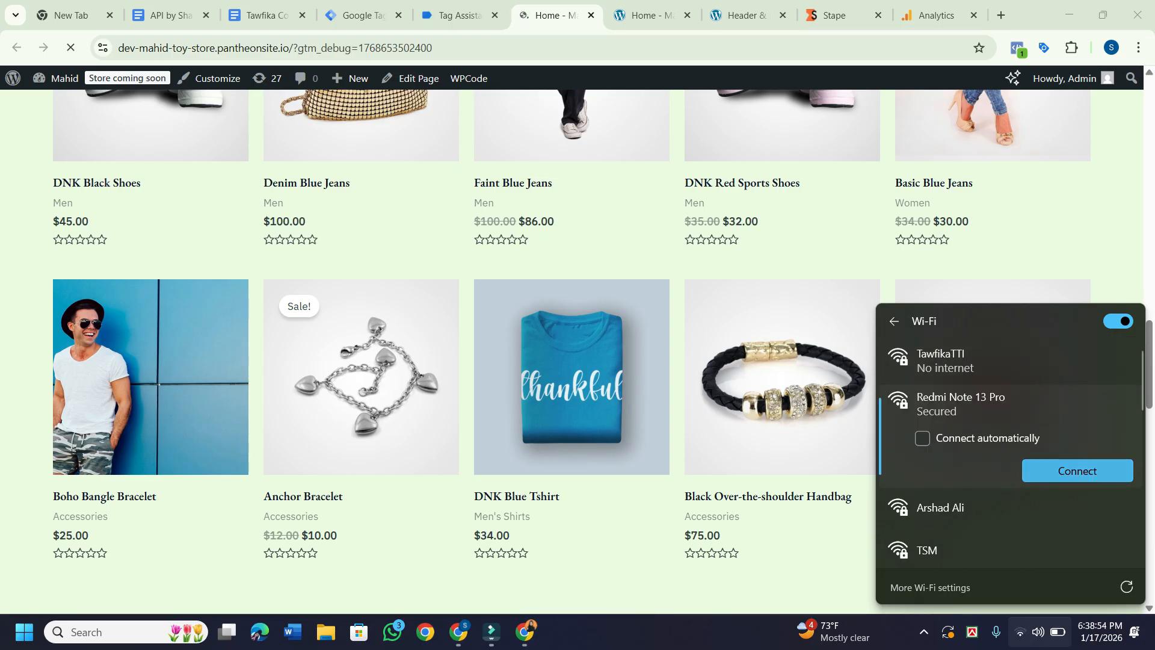
left_click(1077, 469)
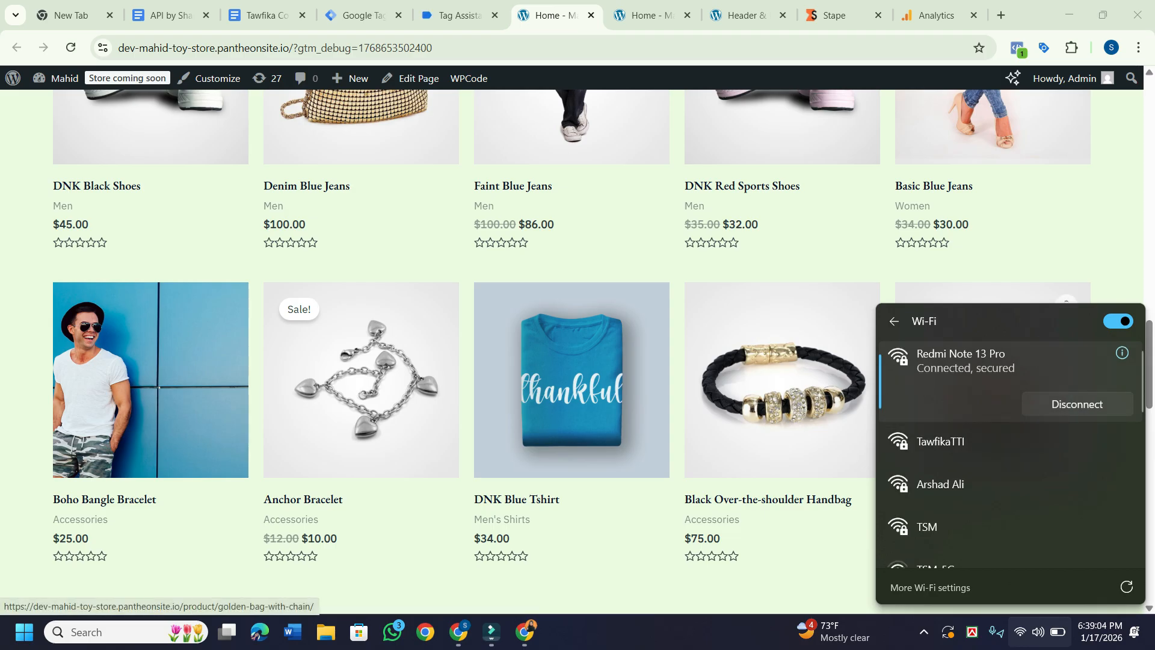
left_click(887, 265)
Open the DNK Blue Tshirt product page in the debug window.
left_click(571, 379)
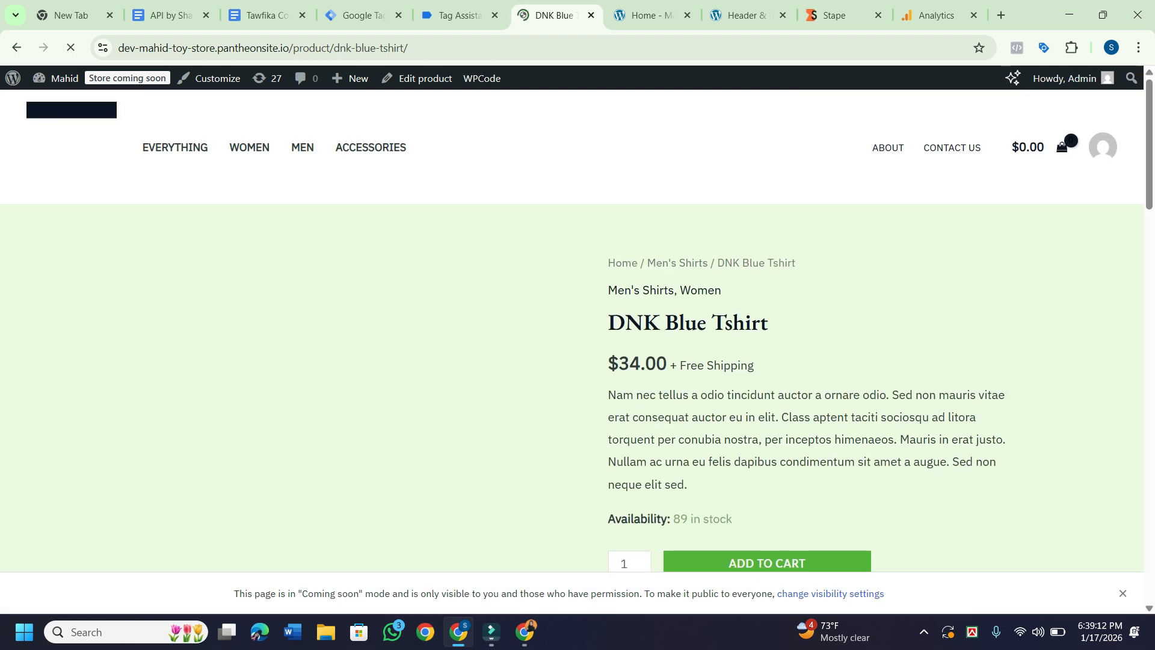
scroll(572, 379, "down", 6)
scroll(572, 330, "up", 6)
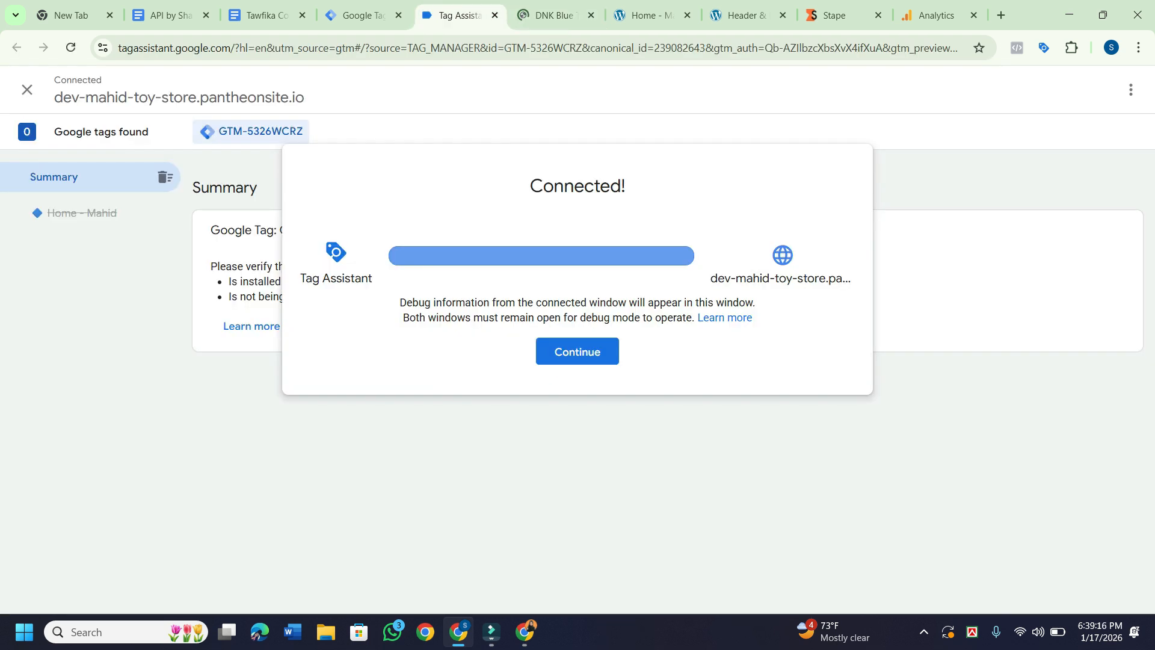
Review the debug summary showing GA4-config page view fired, then go back to Tag Manager.
left_click(578, 352)
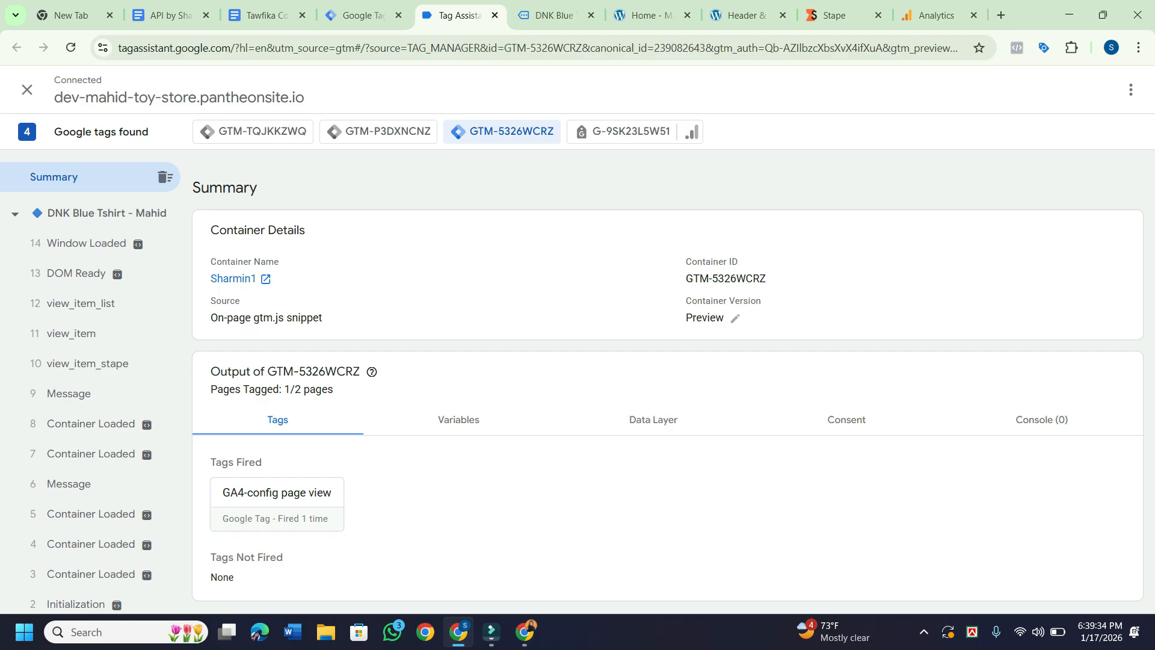
left_click(358, 15)
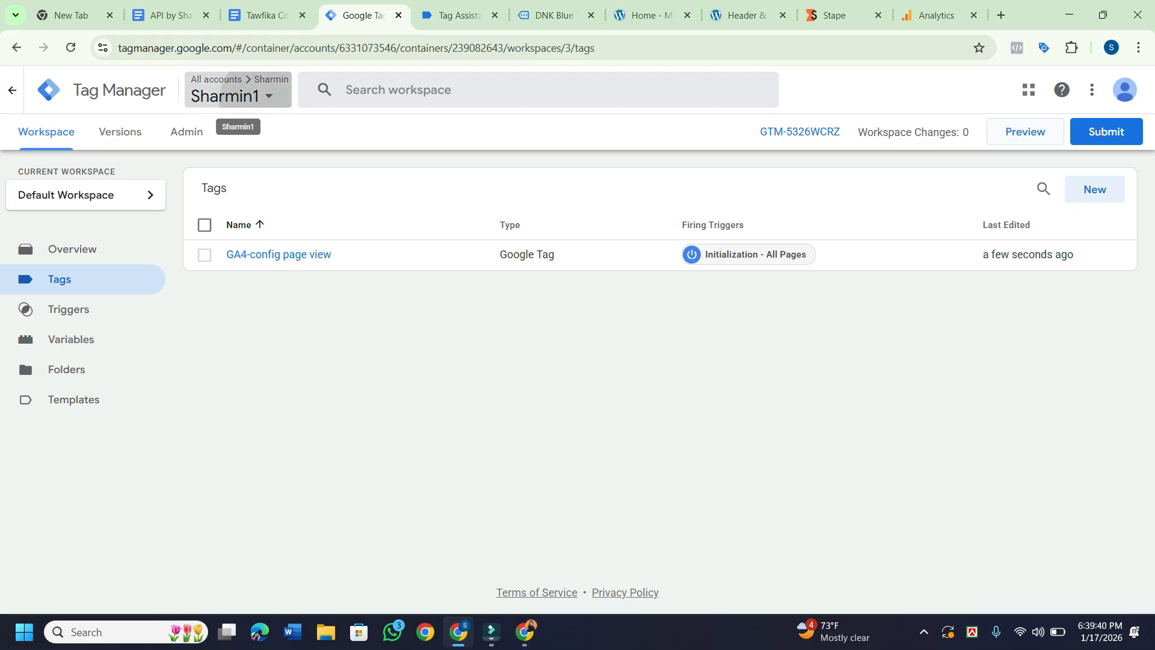
Open the account and container picker and expand the second account's containers.
left_click(234, 95)
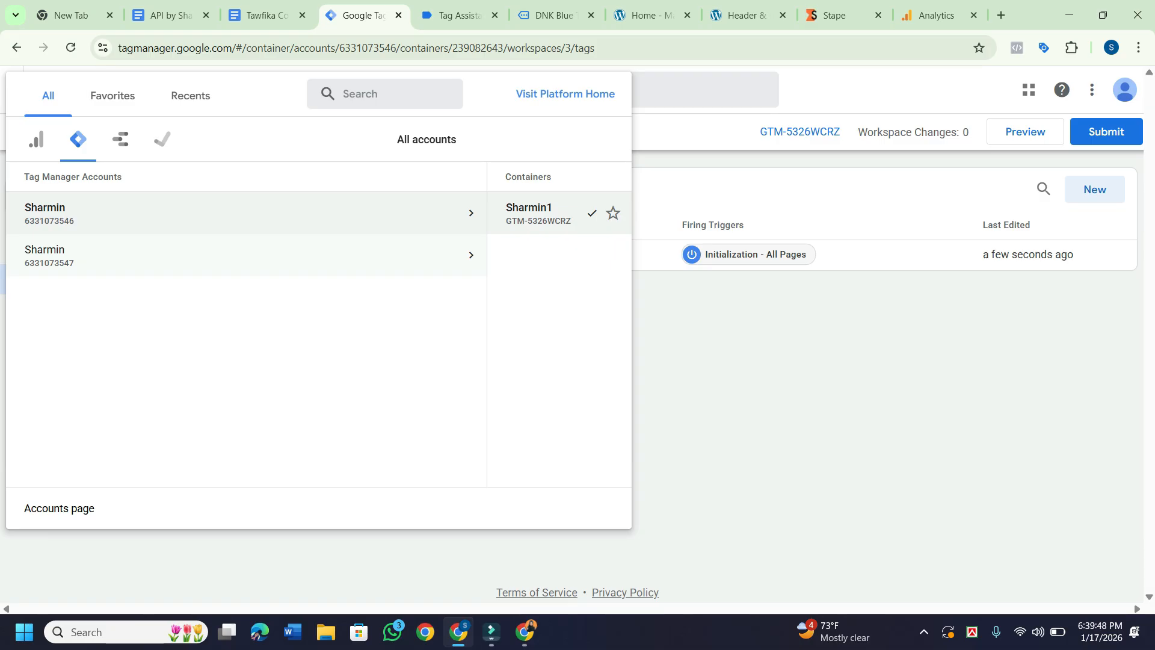
left_click(246, 255)
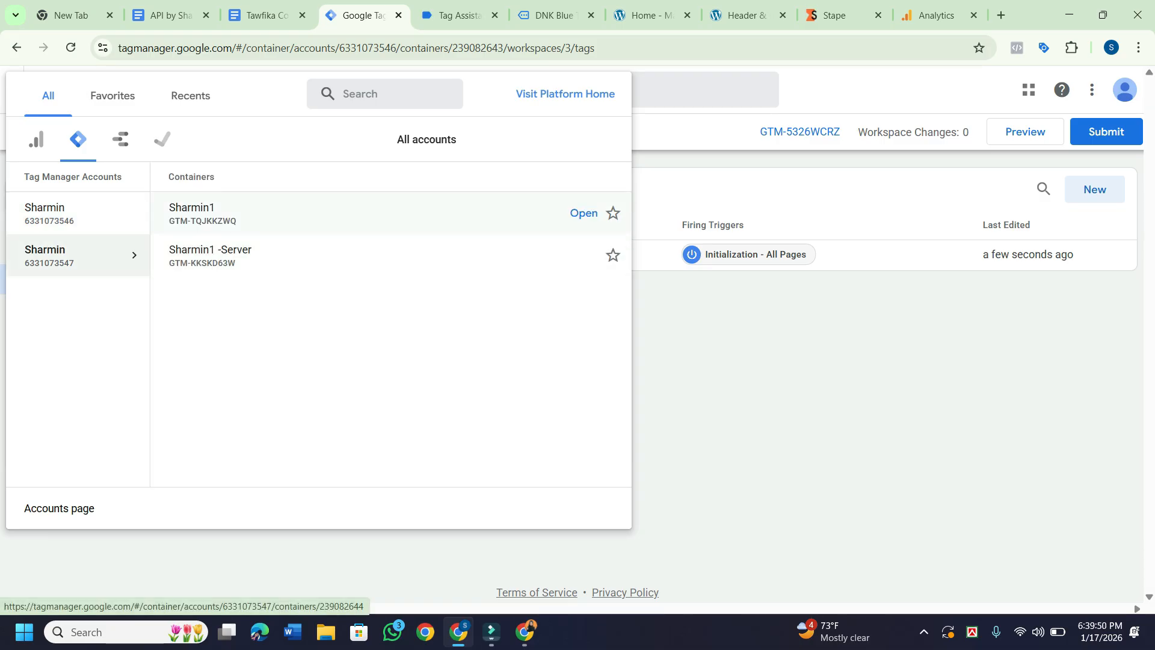
Open the -Server container's workspace and go to its Variables page.
left_click(210, 255)
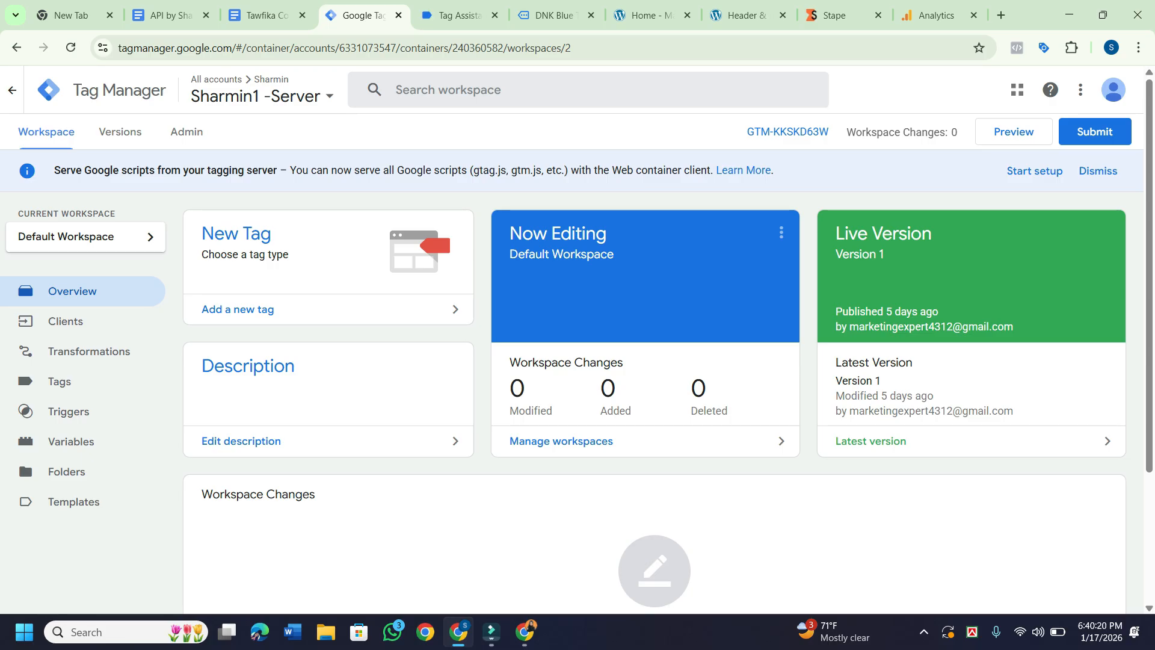
scroll(655, 391, "down", 2)
scroll(655, 391, "up", 2)
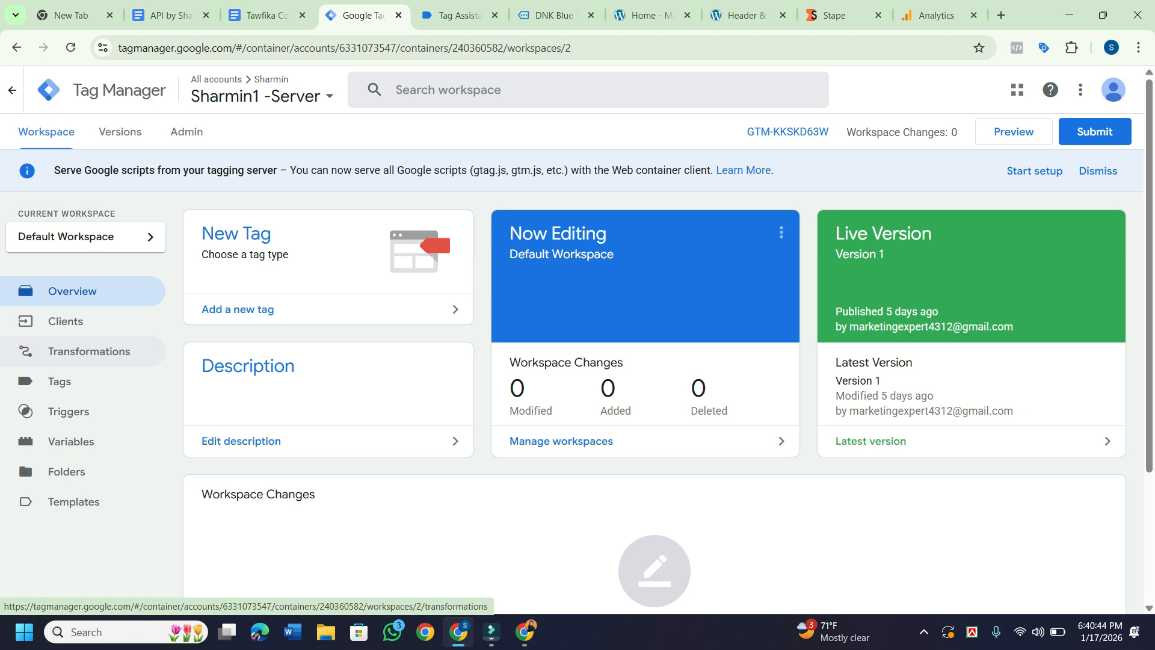
left_click(71, 441)
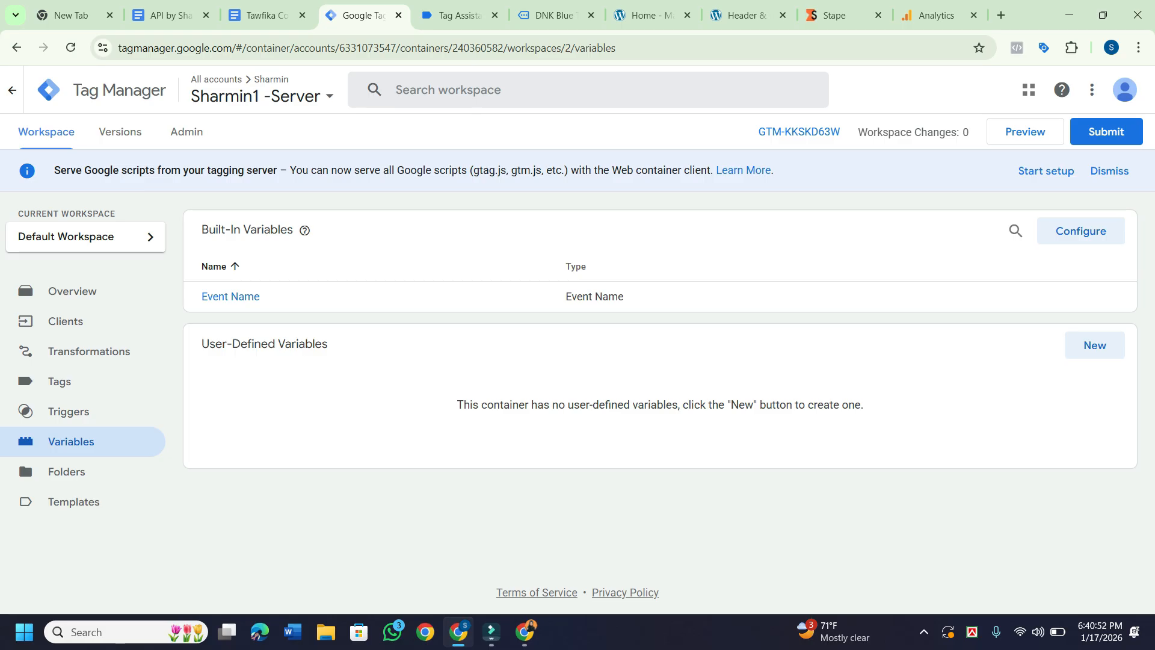
Enable the Client Name and Container ID built-in variables, then go to Triggers.
left_click(1081, 231)
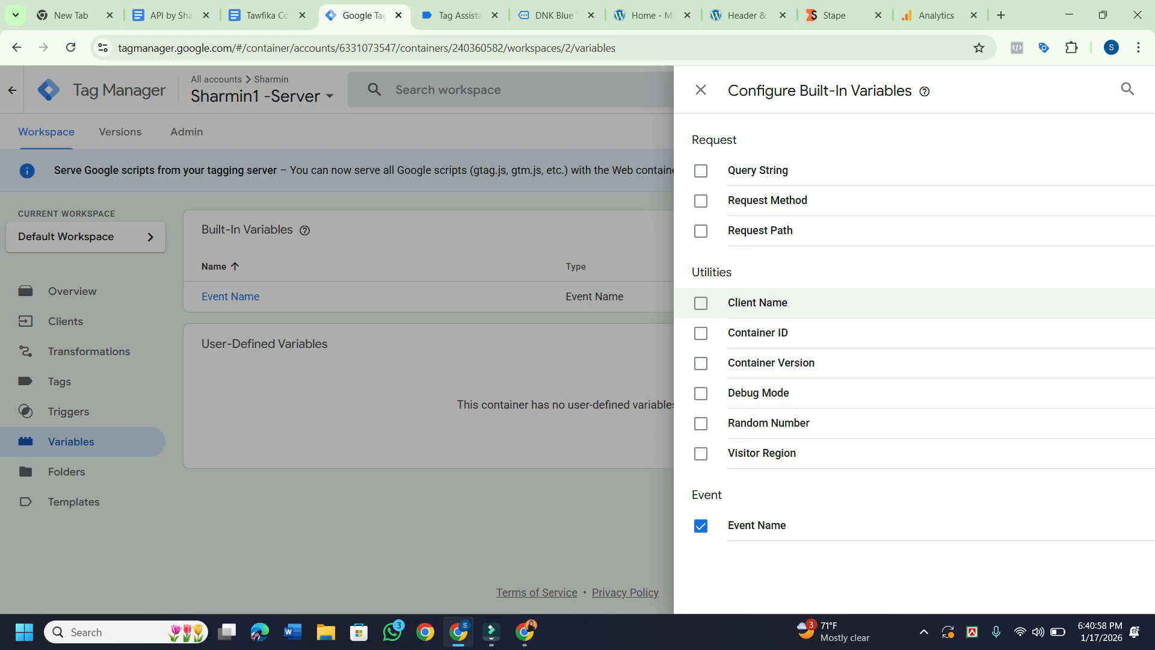
left_click(701, 303)
left_click(701, 333)
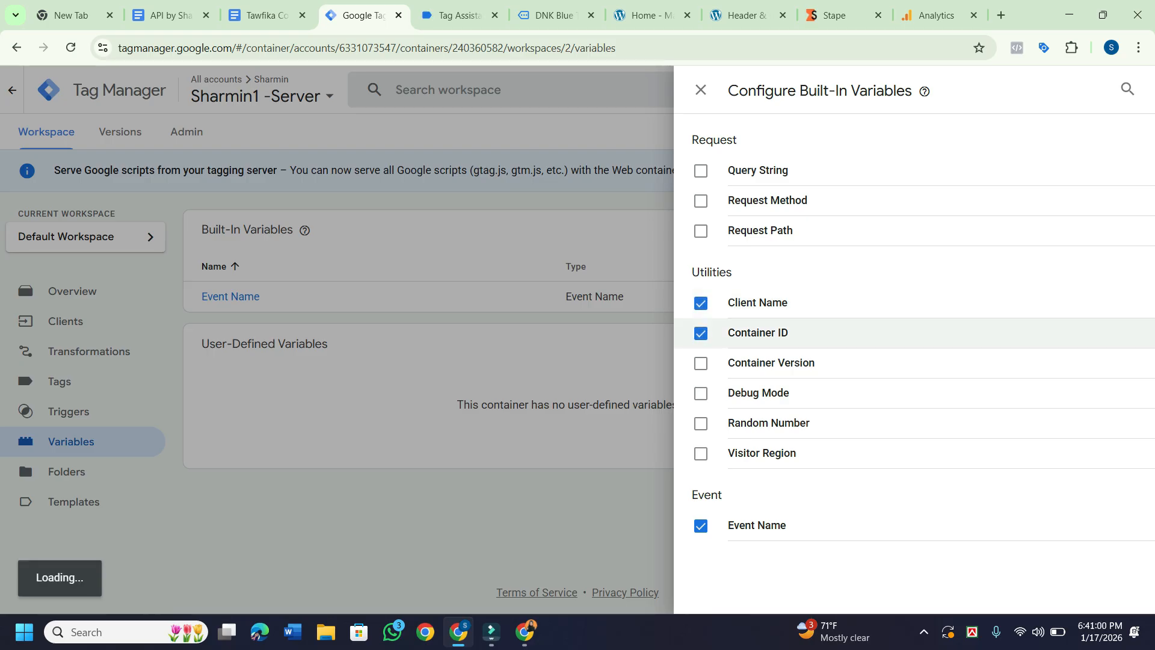
key("Escape")
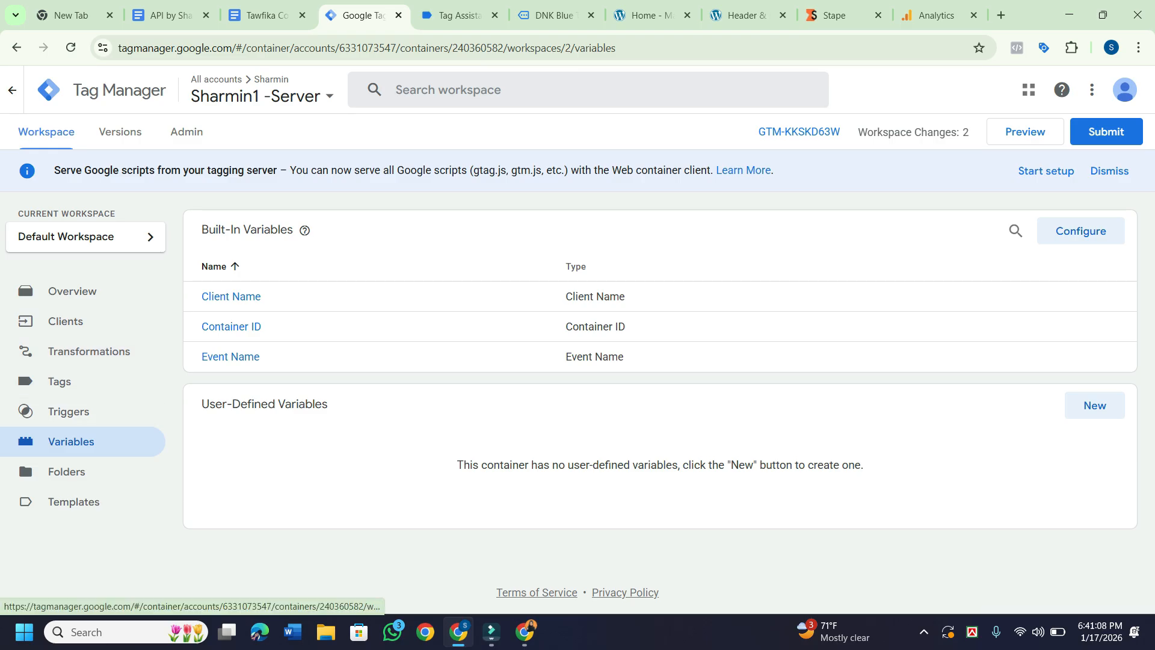
left_click(69, 411)
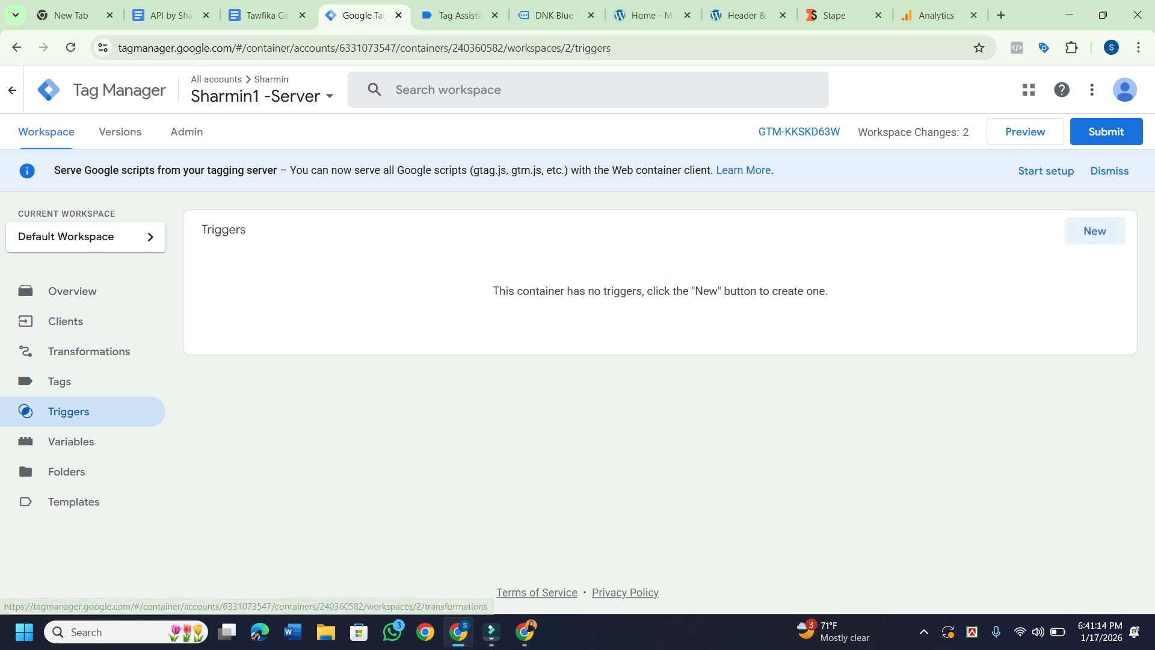
Create a new trigger named Custom, of type Custom, firing on Some Events.
left_click(1095, 231)
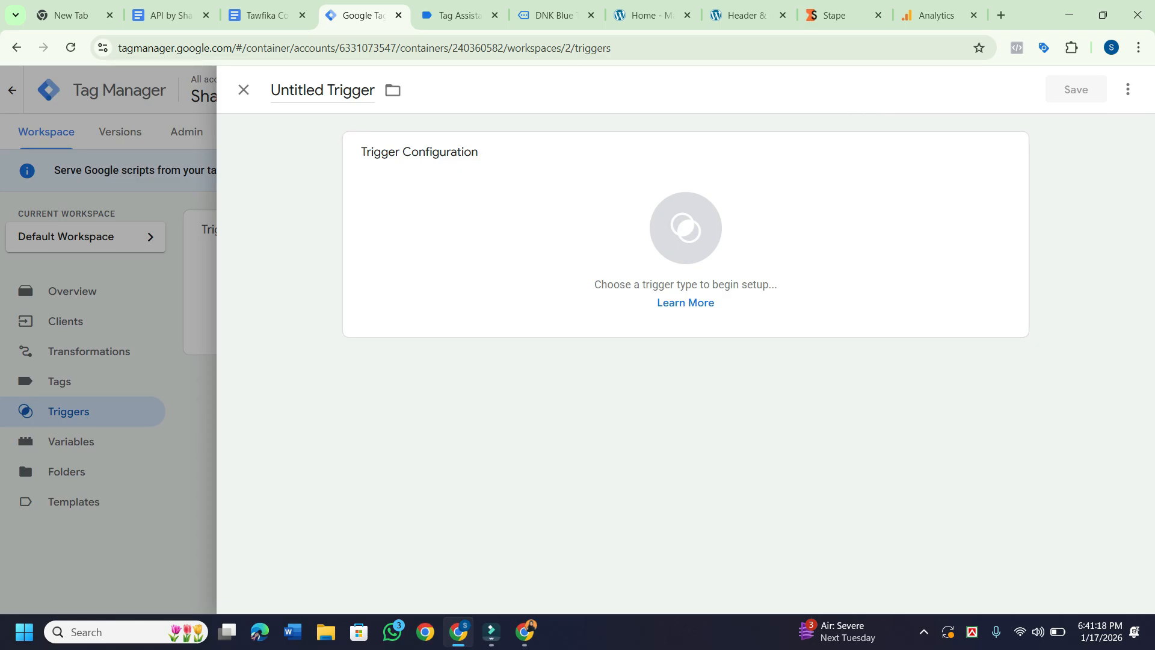
left_click_drag(374, 91, 270, 90)
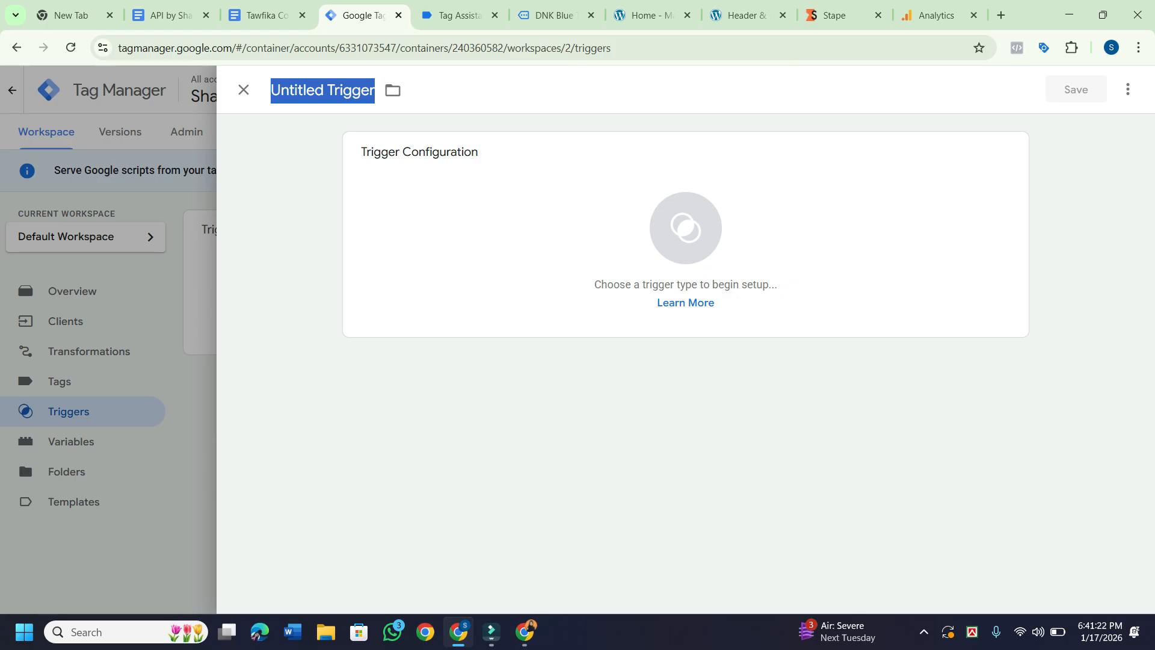
type("Custom")
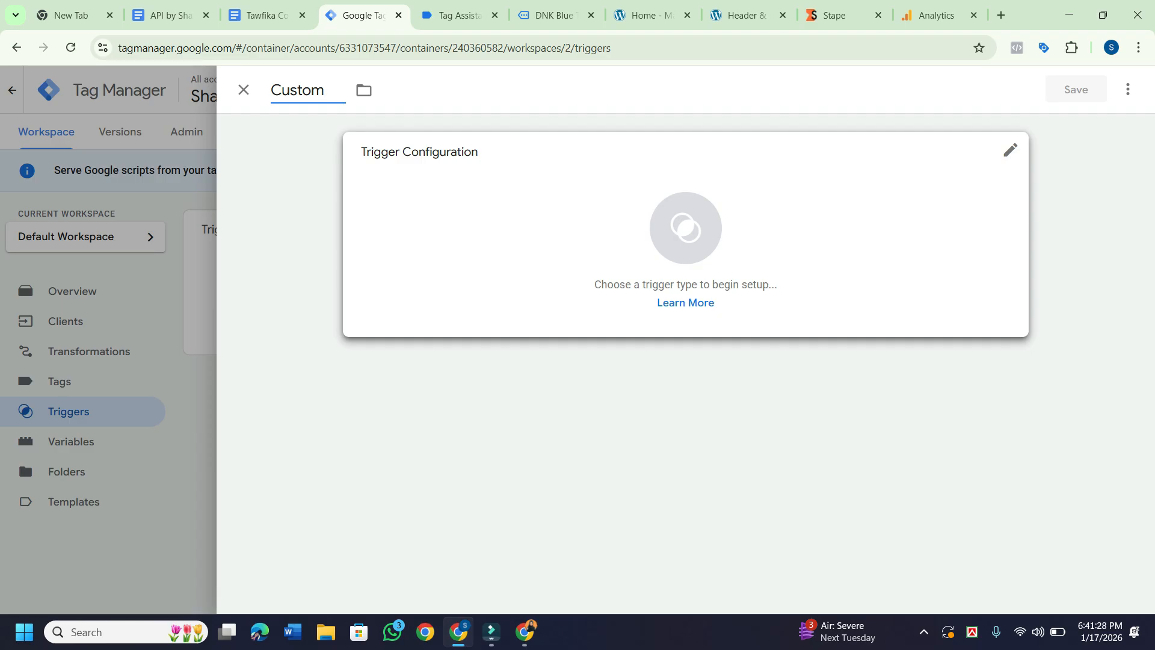
left_click(686, 241)
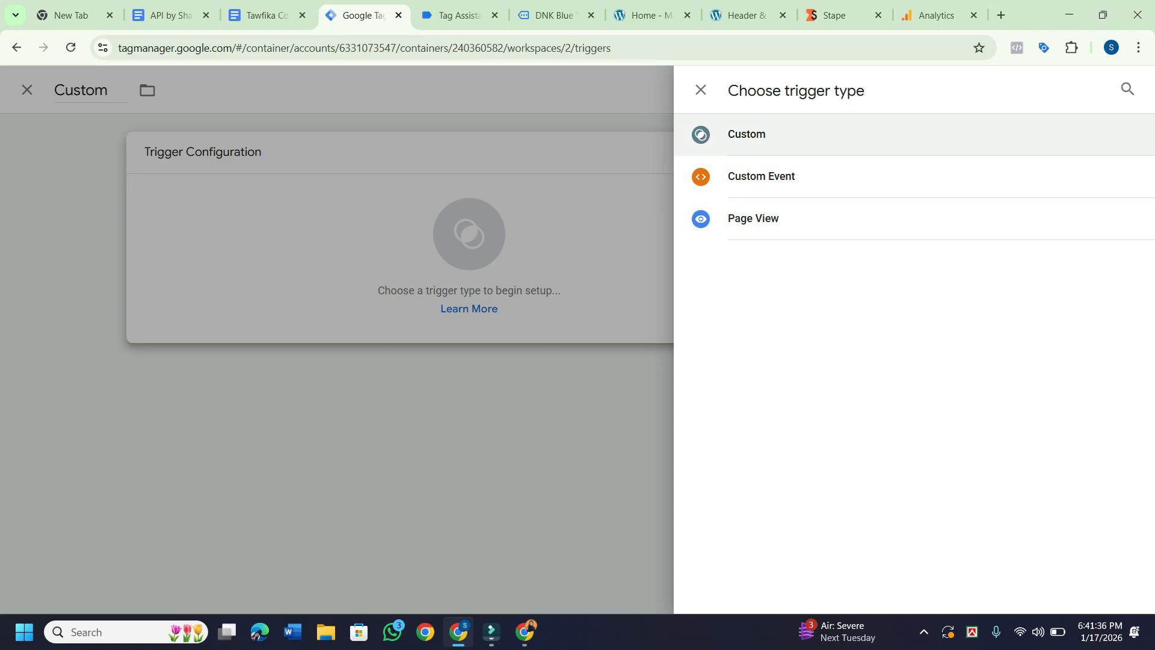
left_click(747, 134)
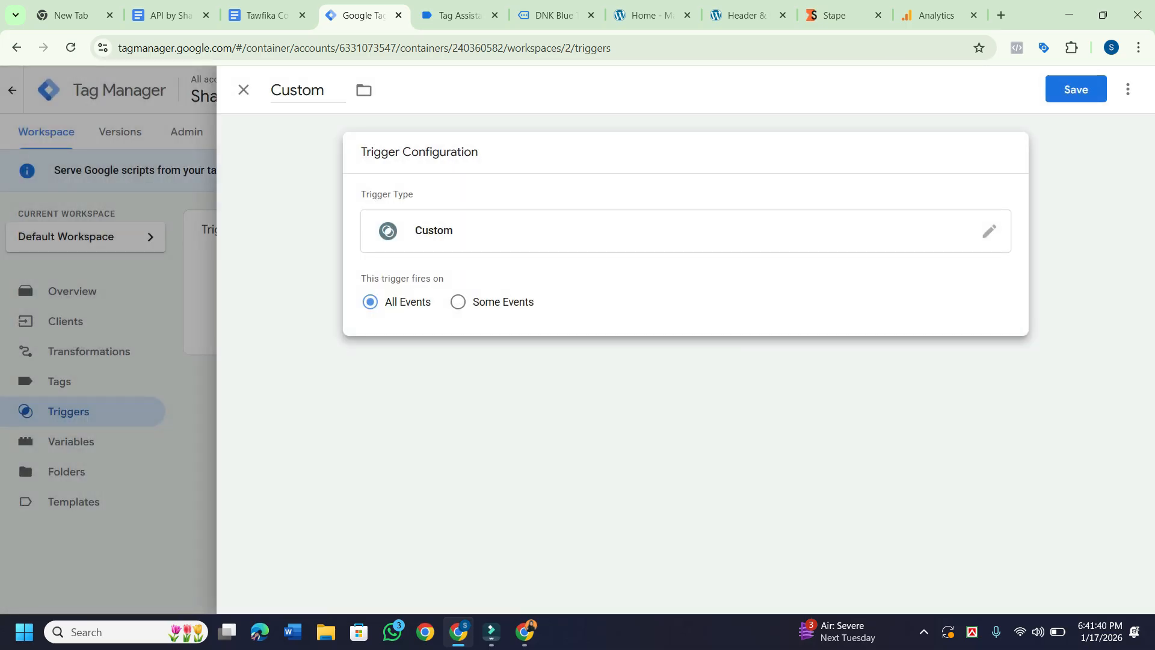
left_click(458, 302)
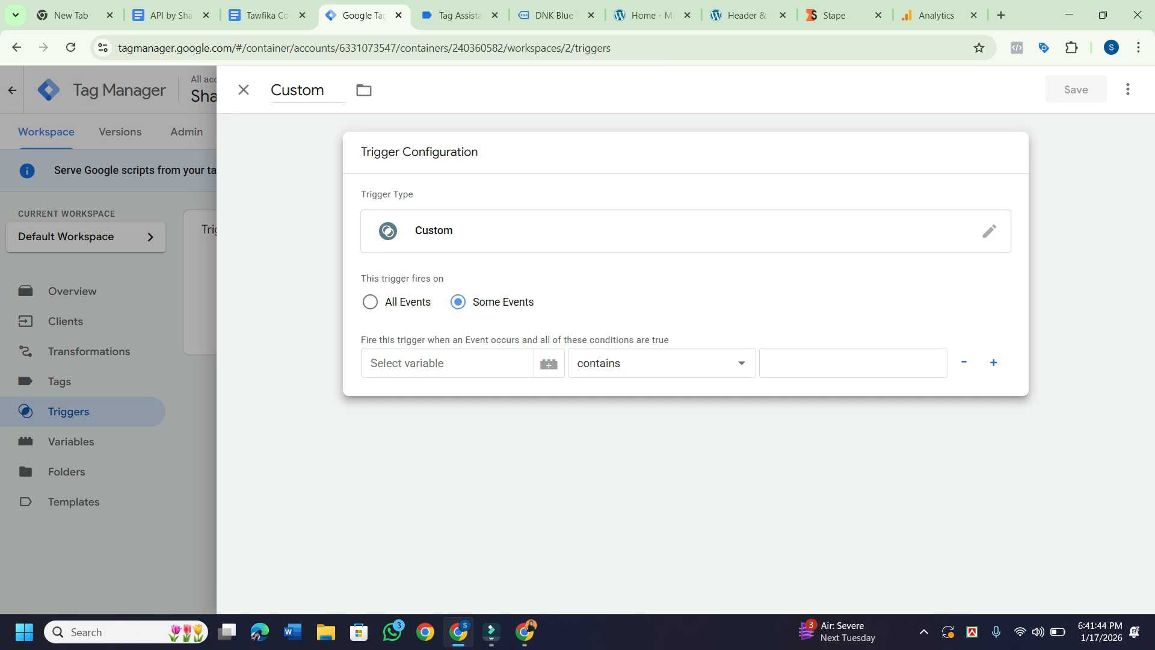
Look through the condition's variable suggestions and built-in variables list for Client Name.
left_click(447, 363)
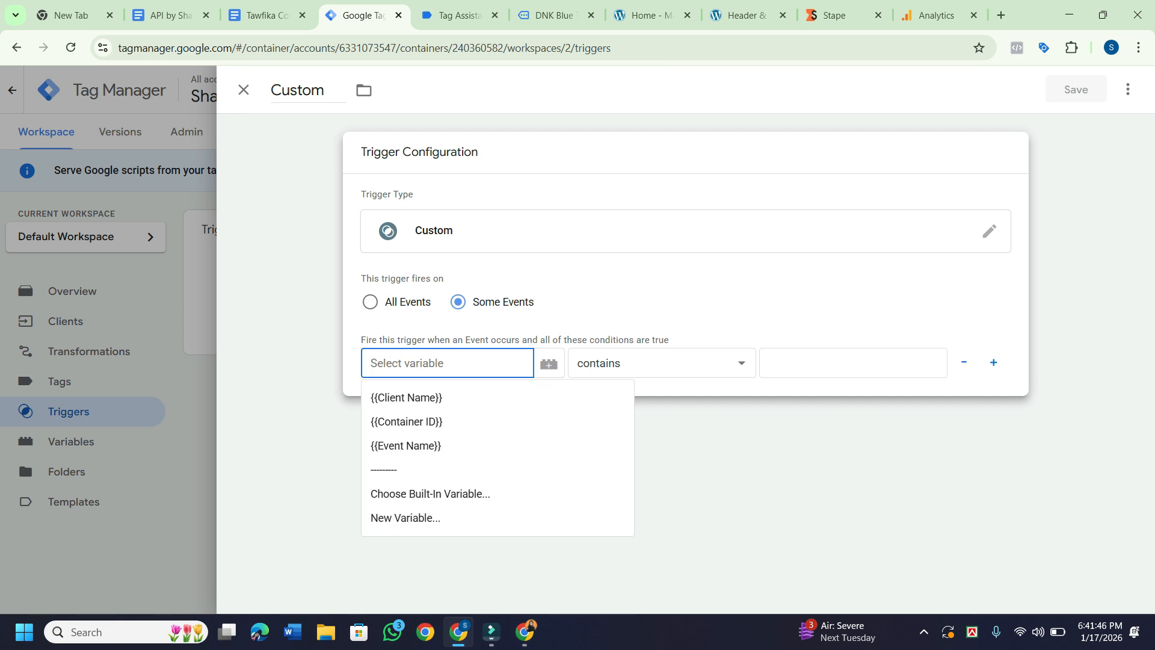
left_click(853, 363)
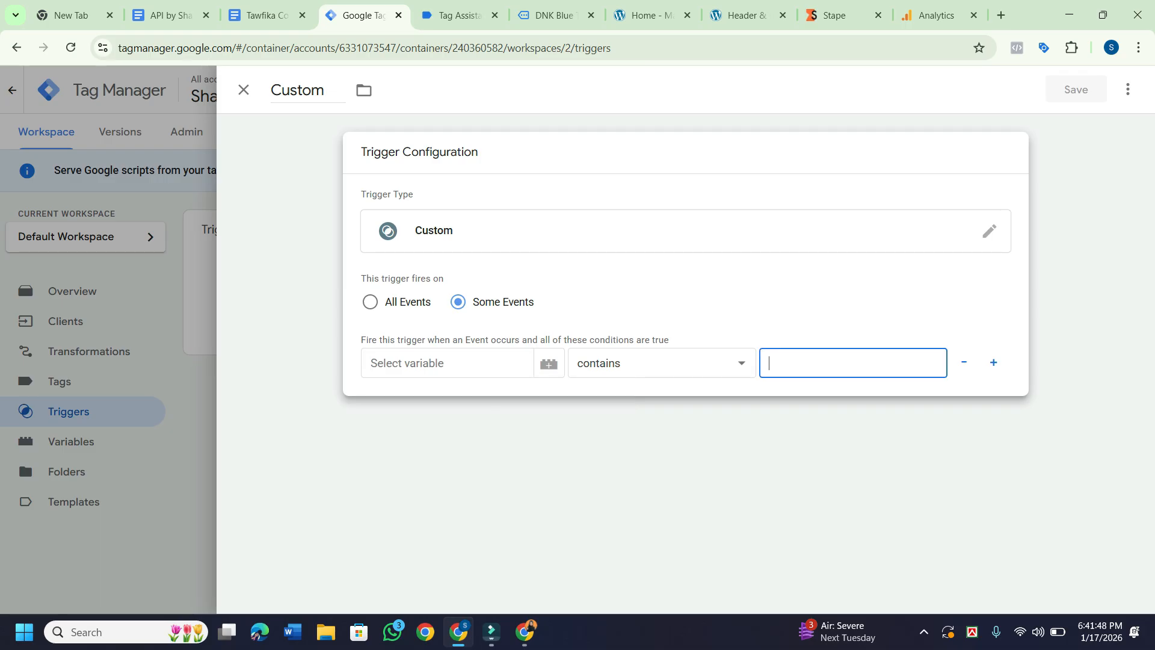
left_click(446, 363)
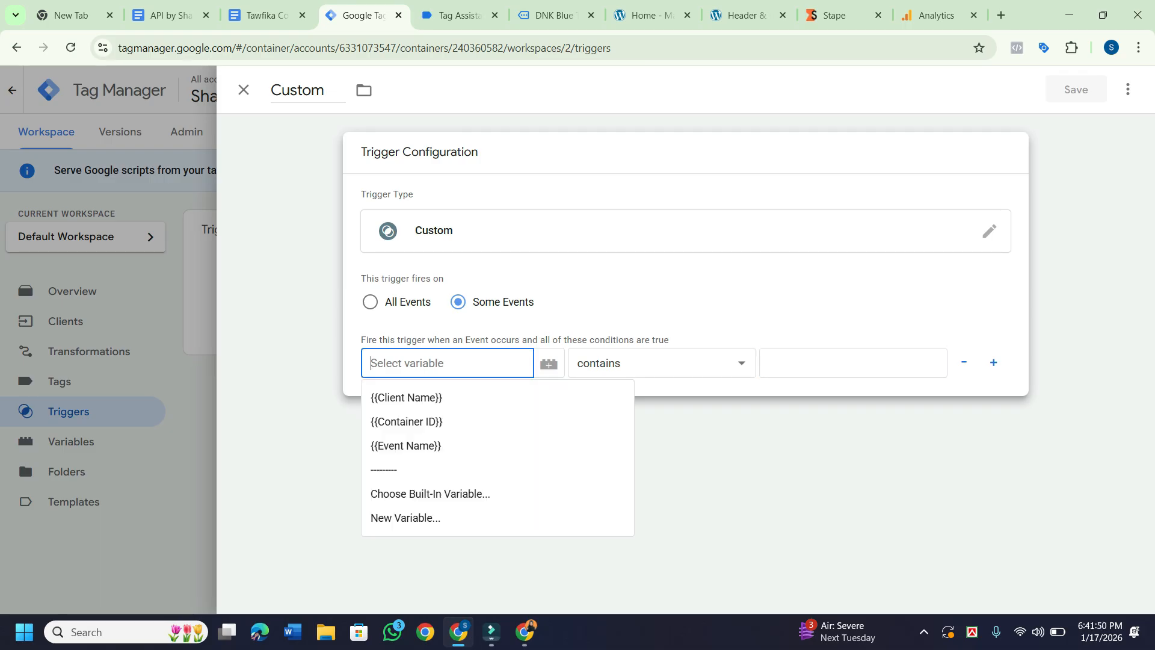
key("Down")
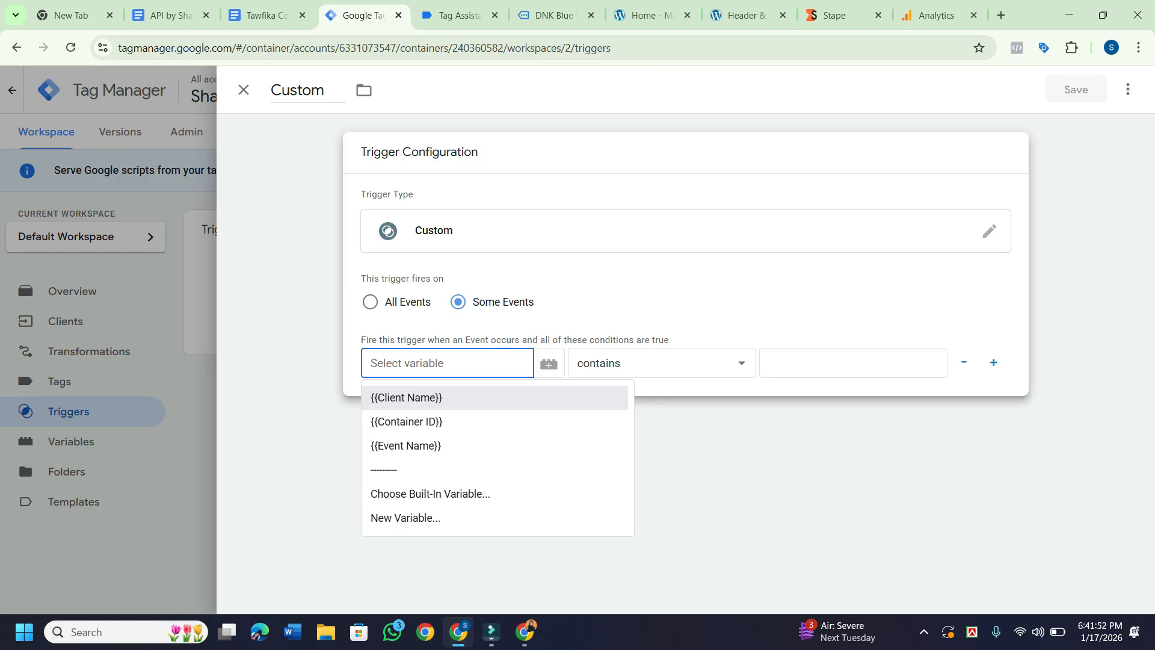
key("Down")
key("Down")
key("Down")
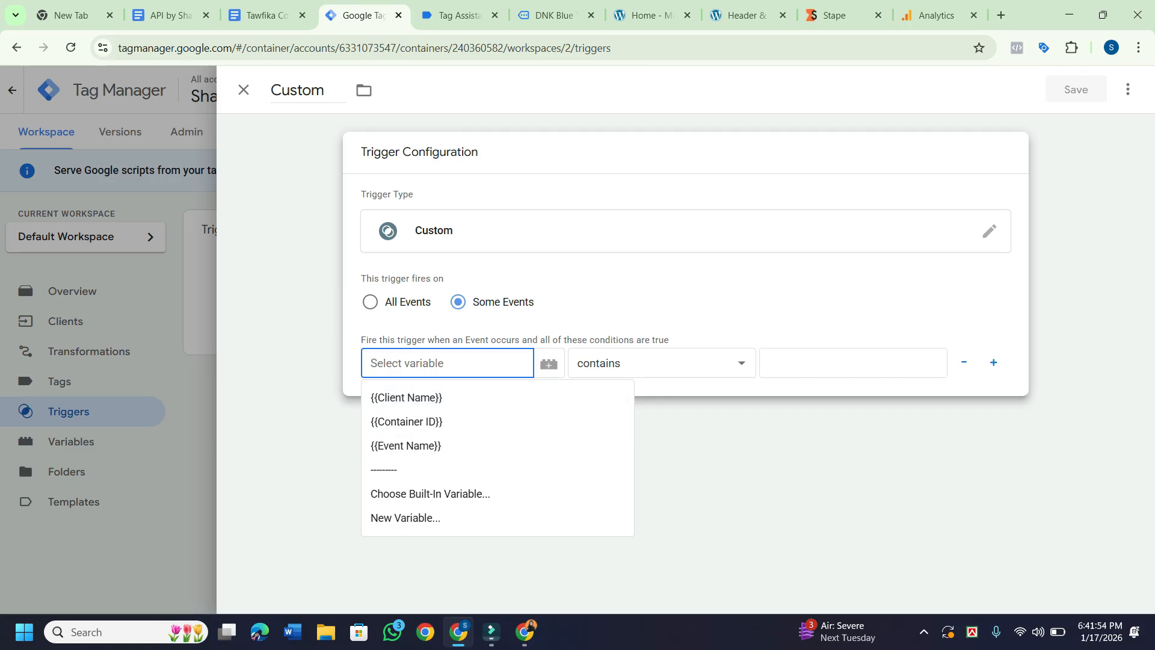
type("GA4")
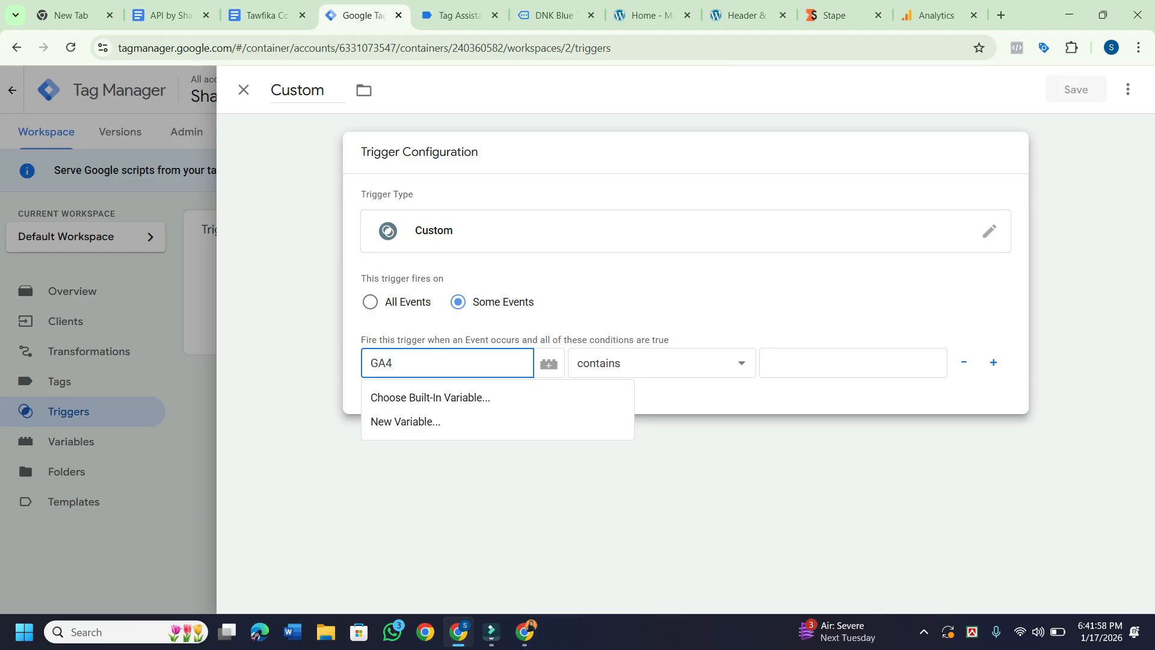
key("Escape")
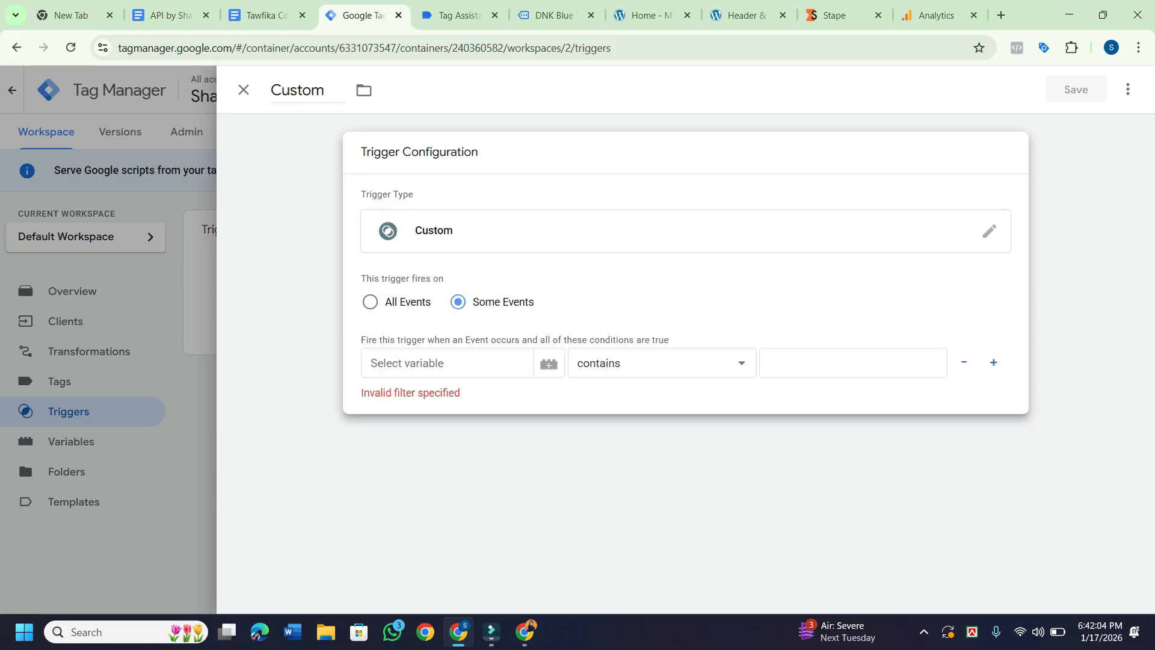
left_click(549, 363)
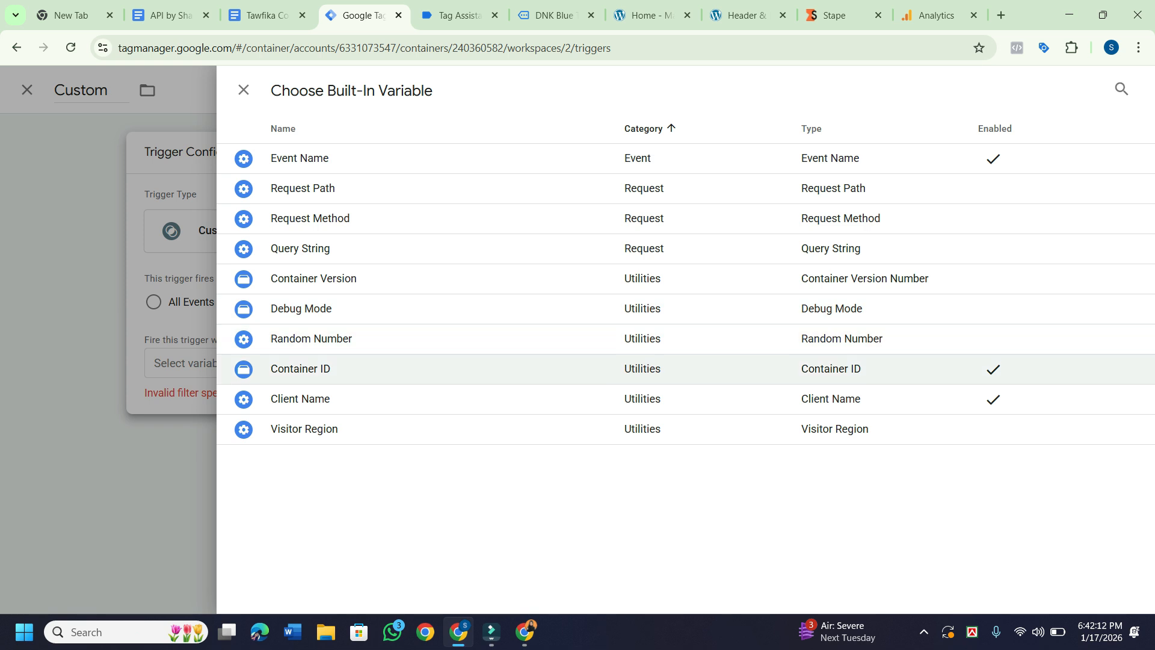
key("Escape")
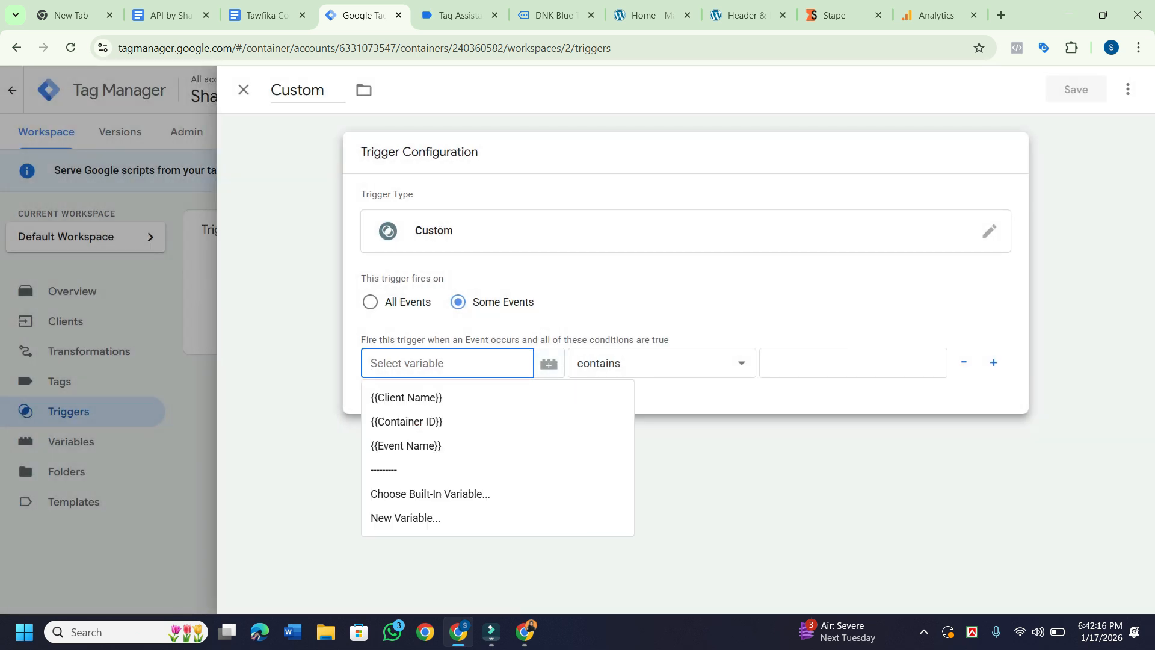
Set the condition to Client Name contains GA4 and save the Custom trigger.
key("Down")
key("Down")
key("Down")
key("Up")
key("Up")
key("Return")
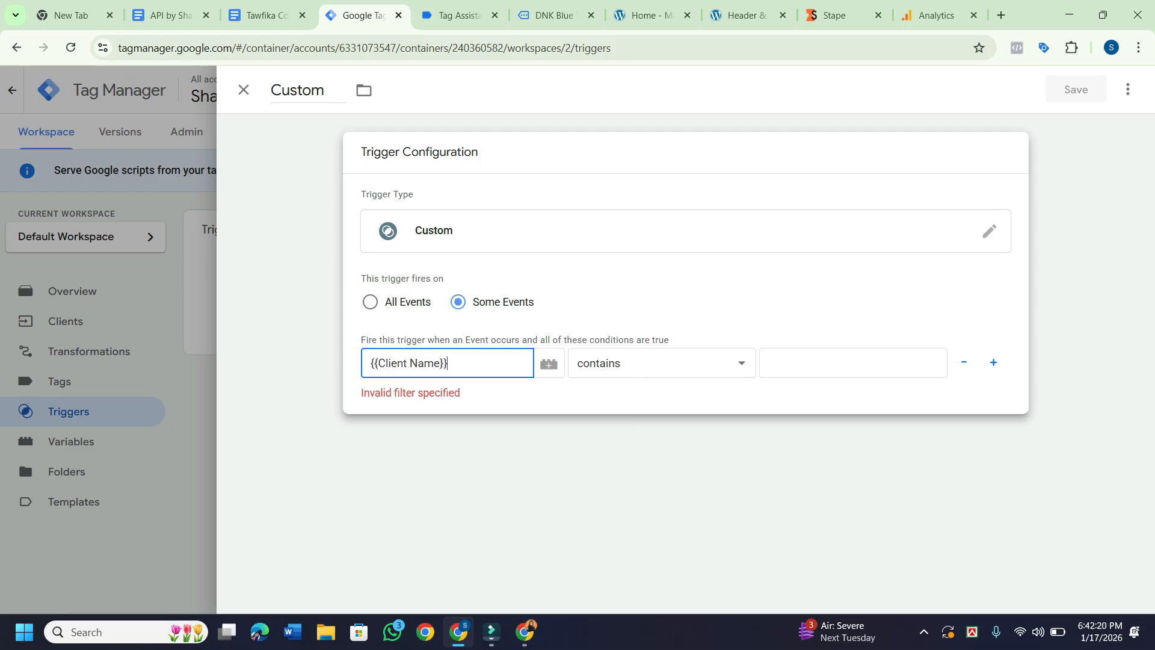
left_click(853, 363)
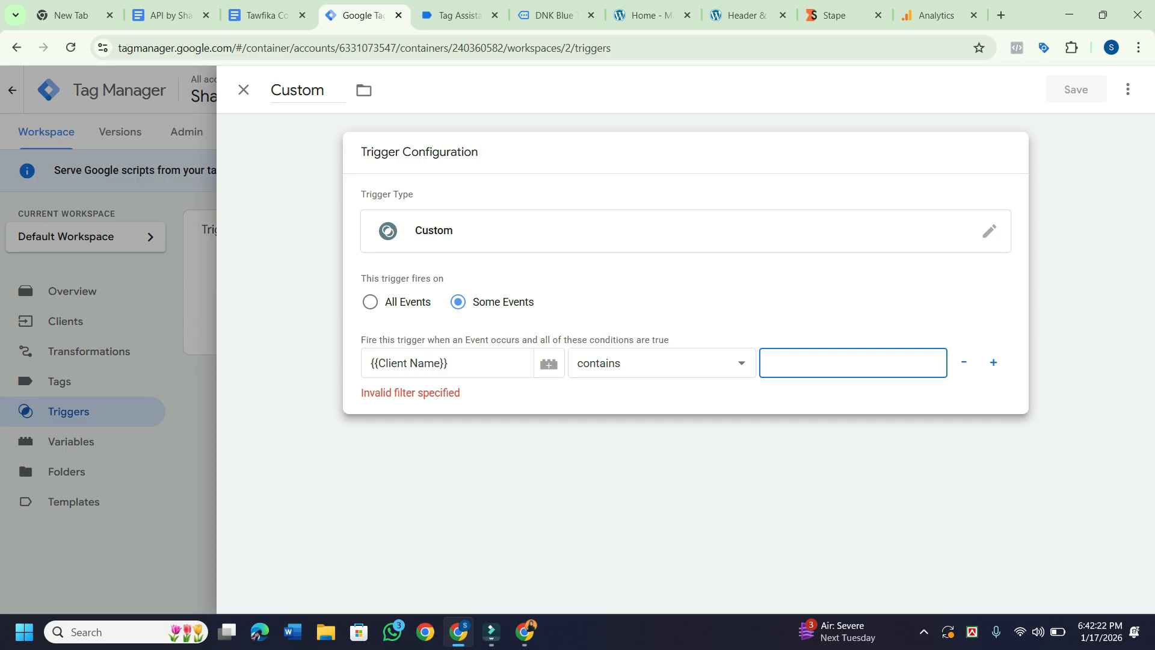
type("GA4")
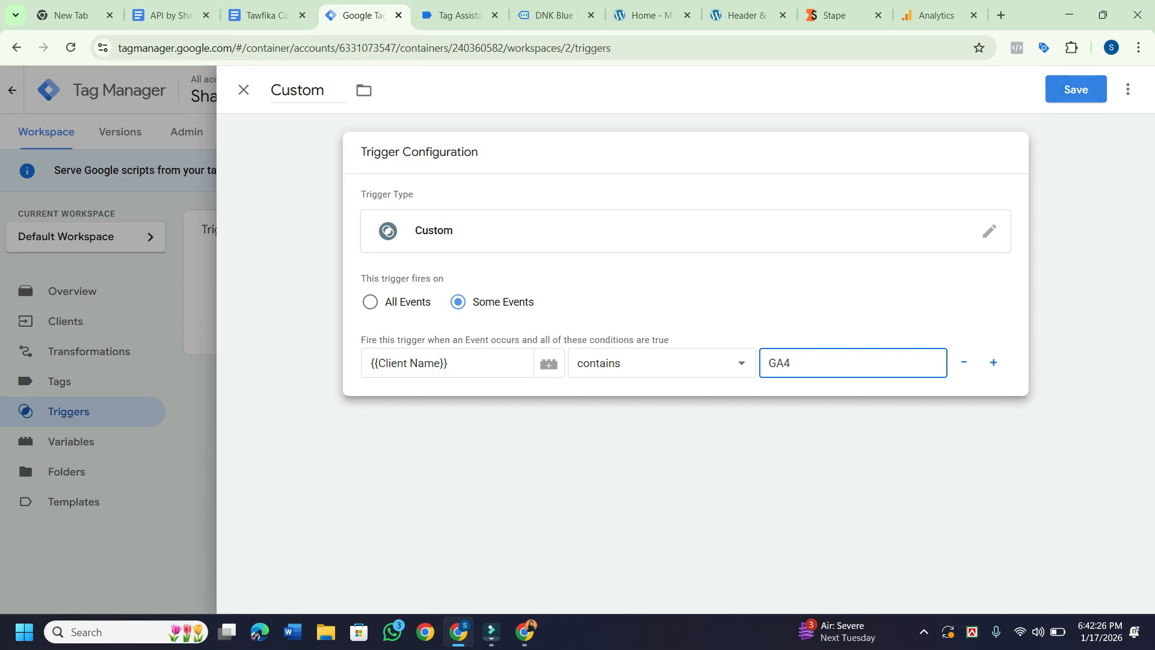
left_click(1075, 89)
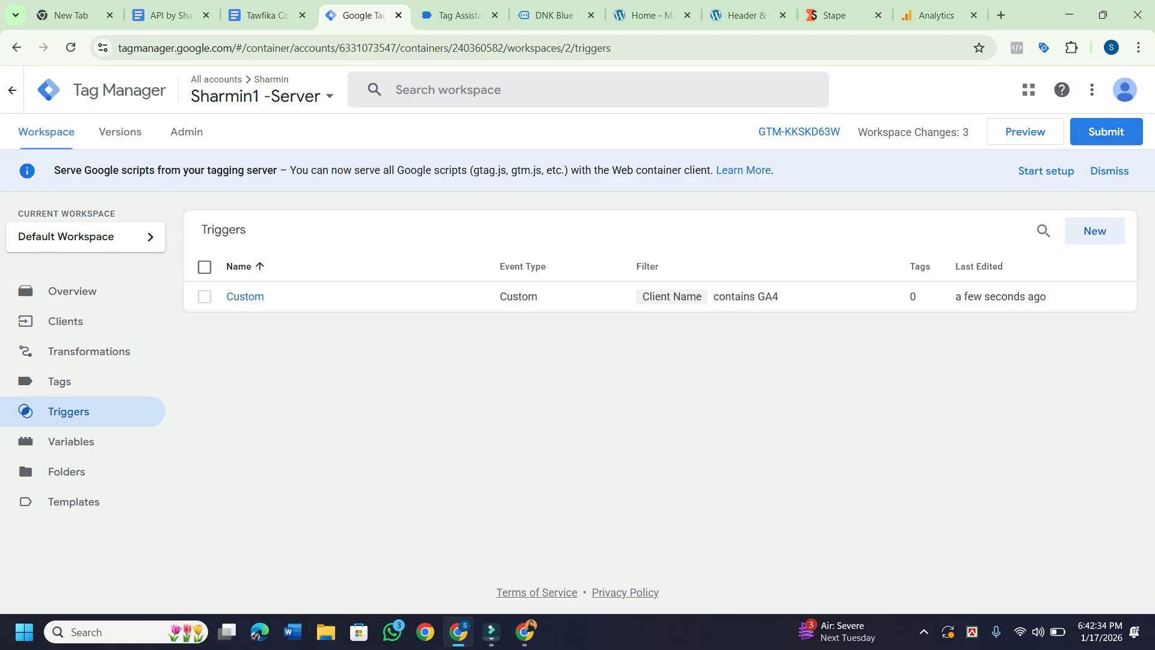
Publish the server container as Version 2 without a description and return to the workspace.
left_click(1109, 171)
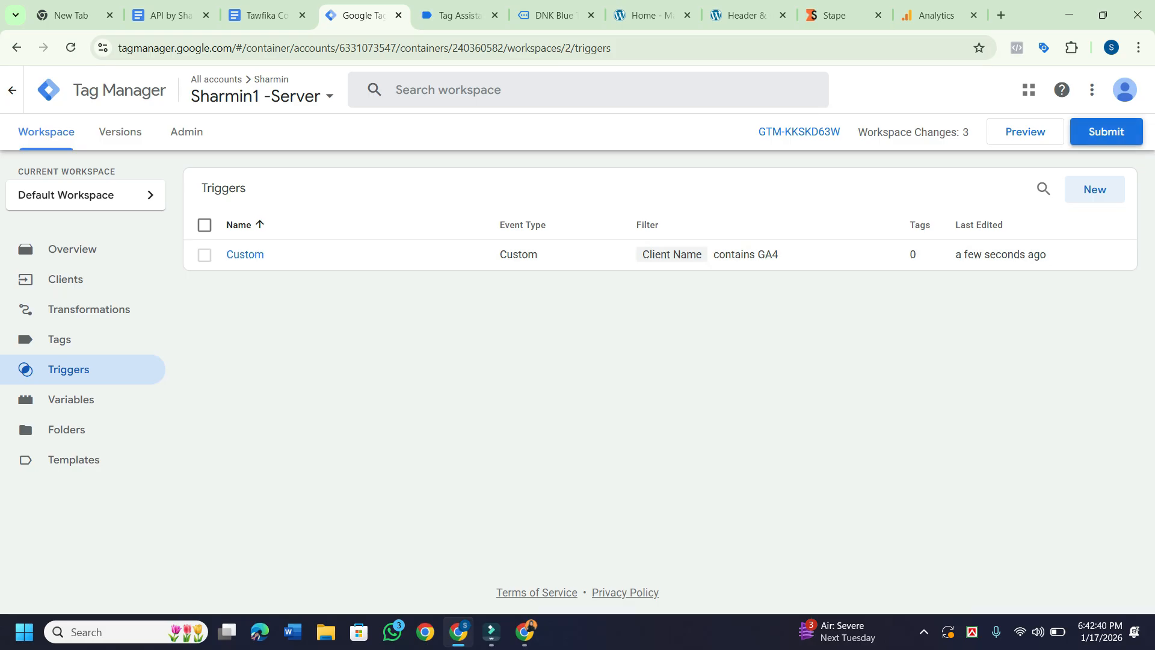
left_click(1106, 131)
left_click(1100, 90)
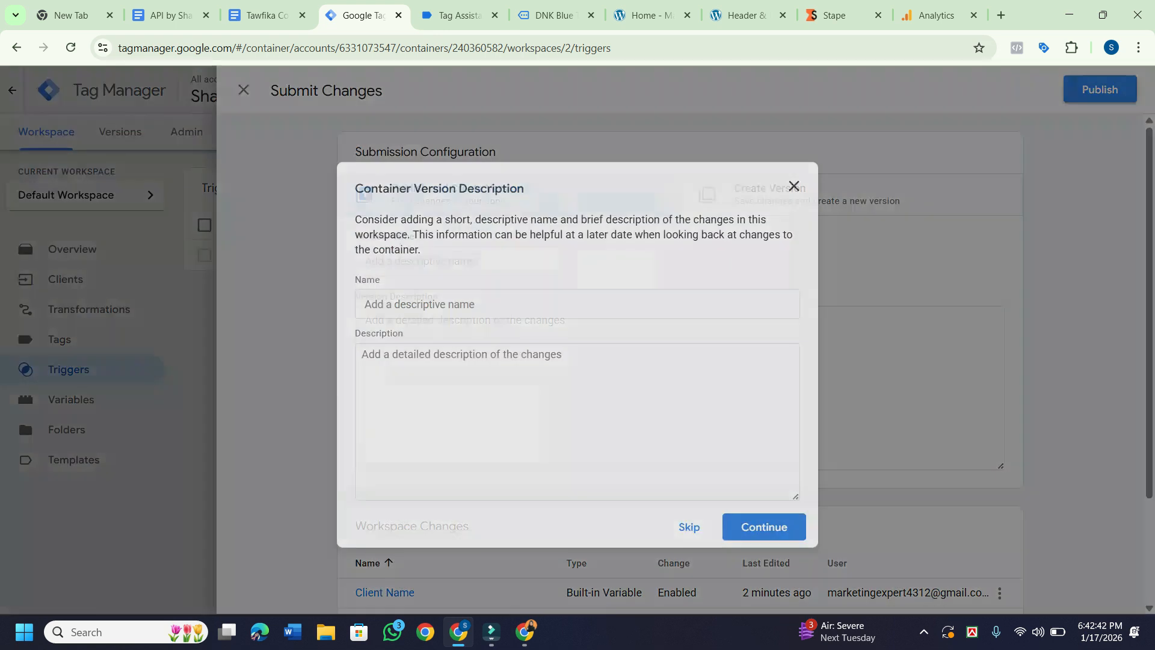
left_click(763, 526)
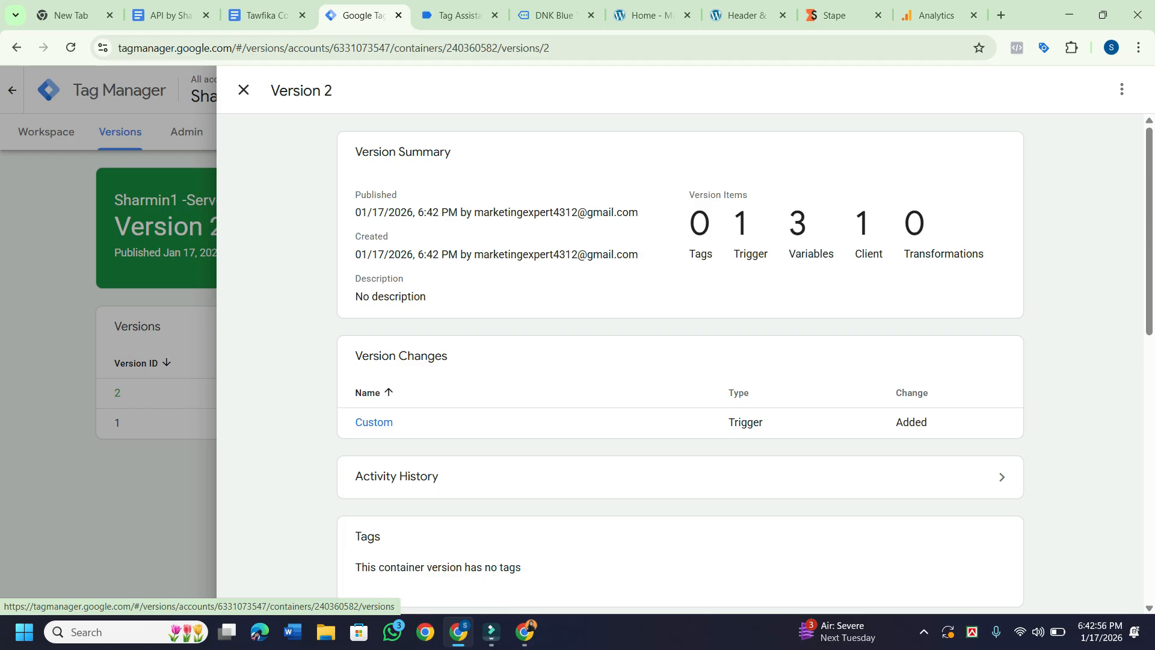
left_click(244, 90)
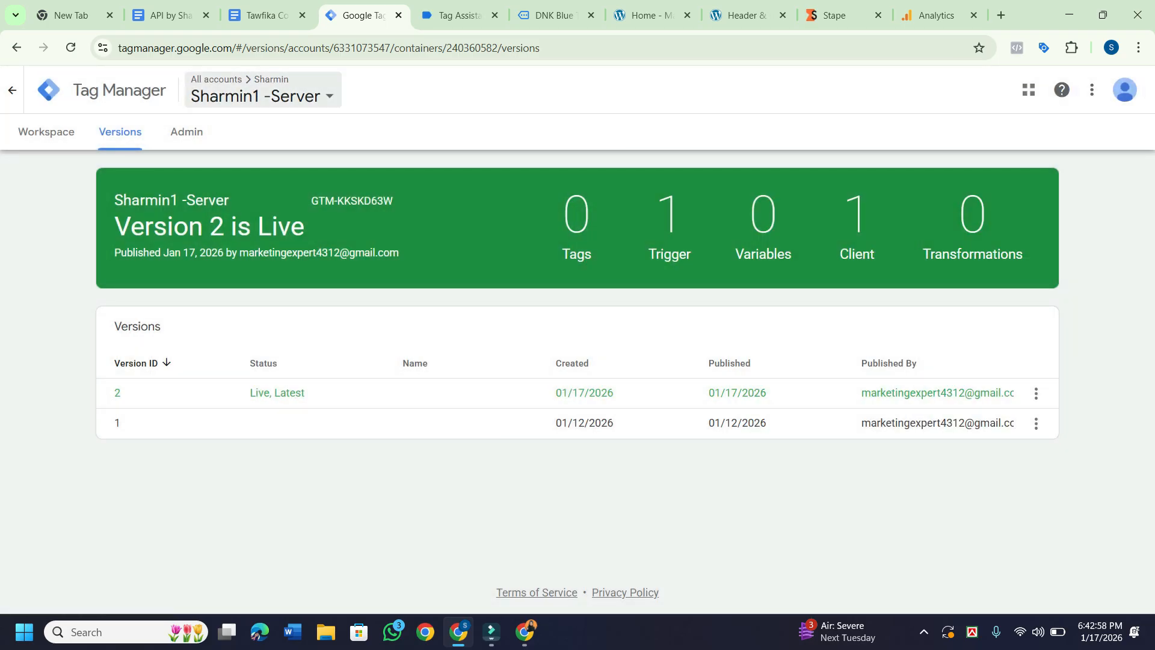
left_click(46, 131)
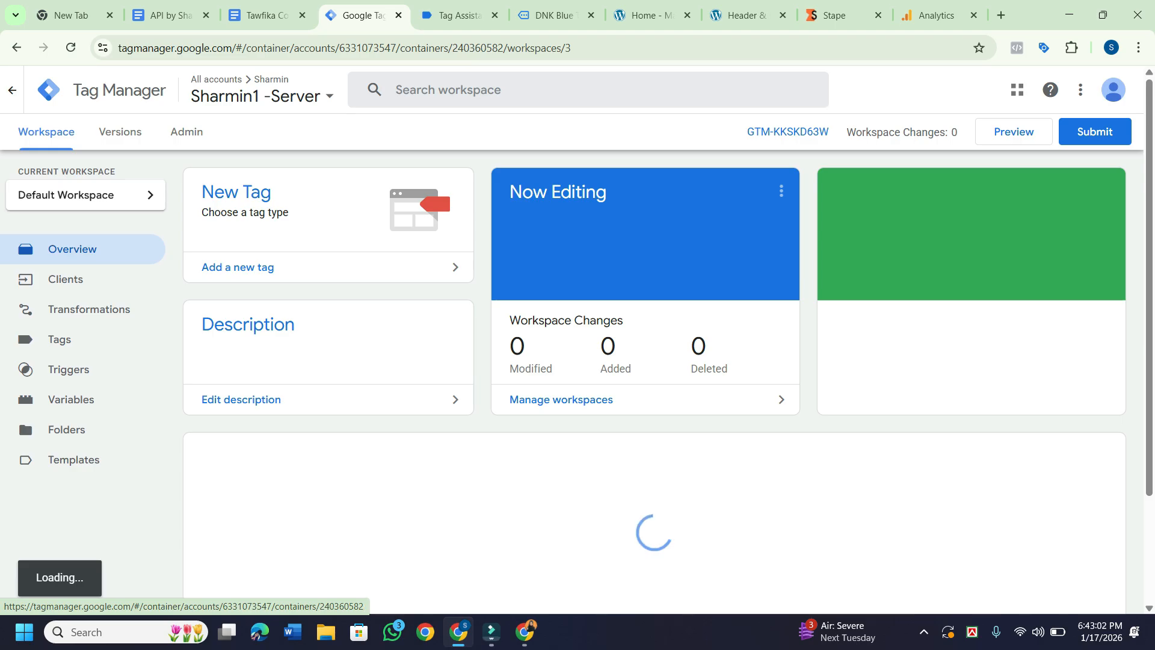
Create a new tag named 'client add' and open its Tag Configuration.
left_click(59, 340)
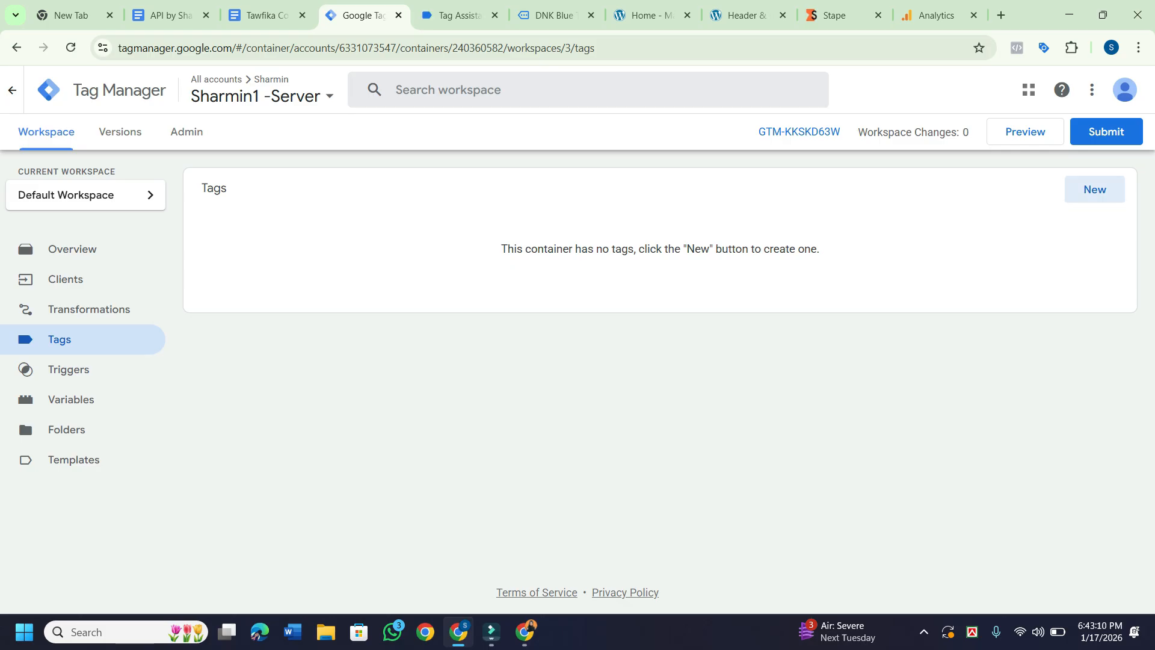
left_click(1094, 189)
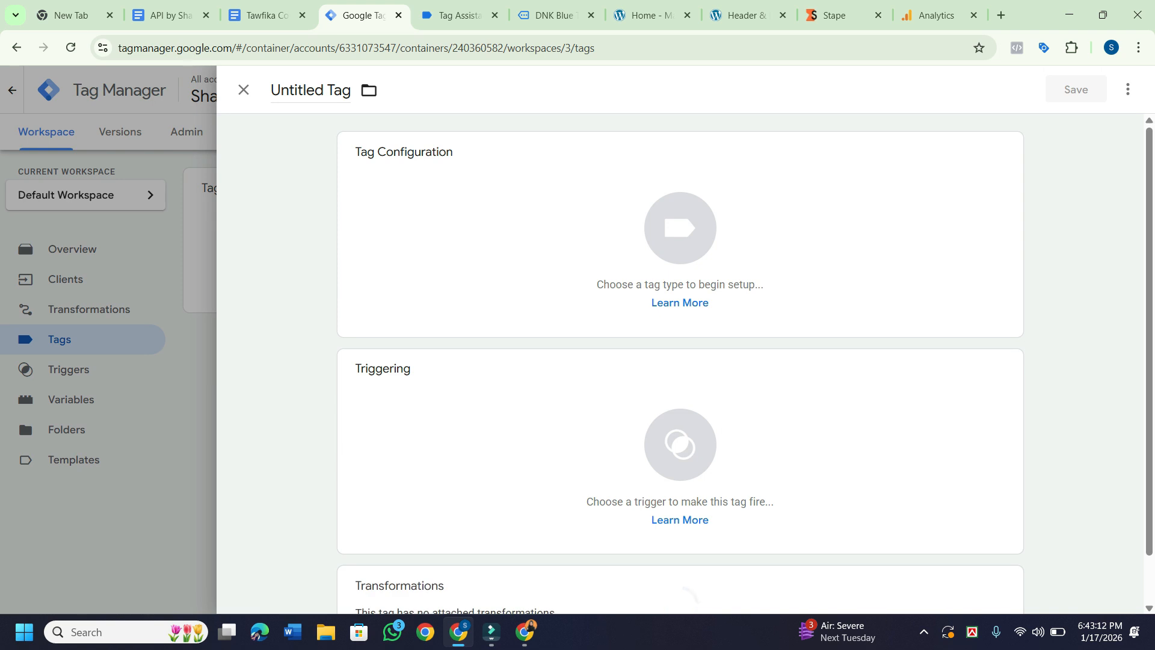
left_click_drag(351, 90, 269, 91)
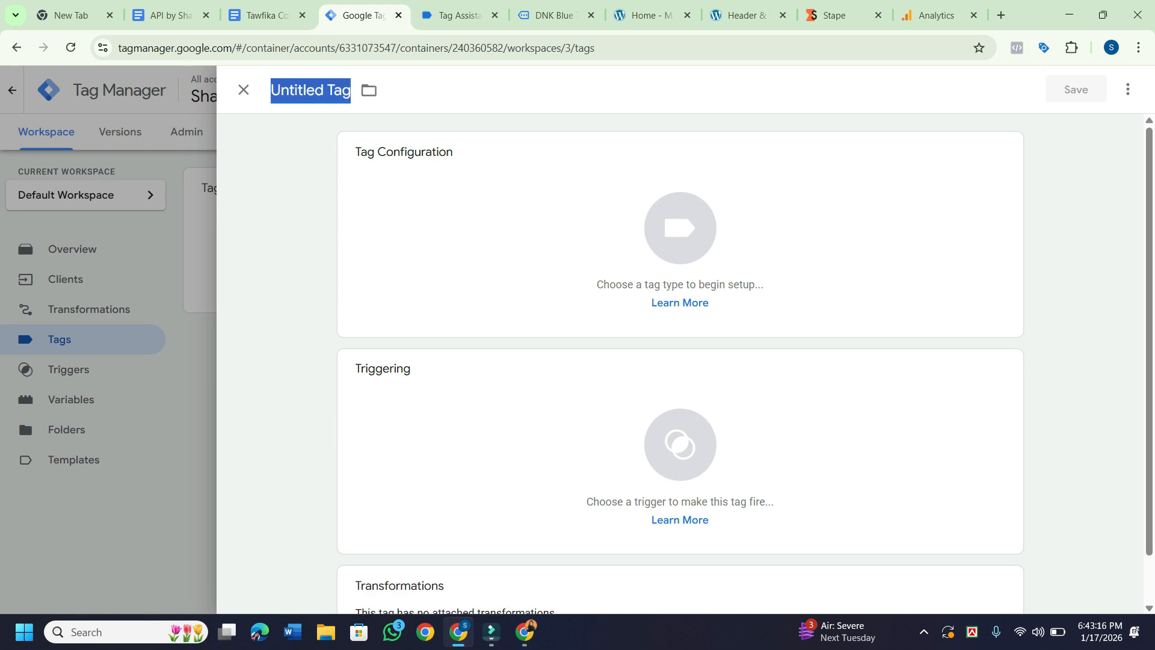
type("c")
key("BackSpace")
type("client add")
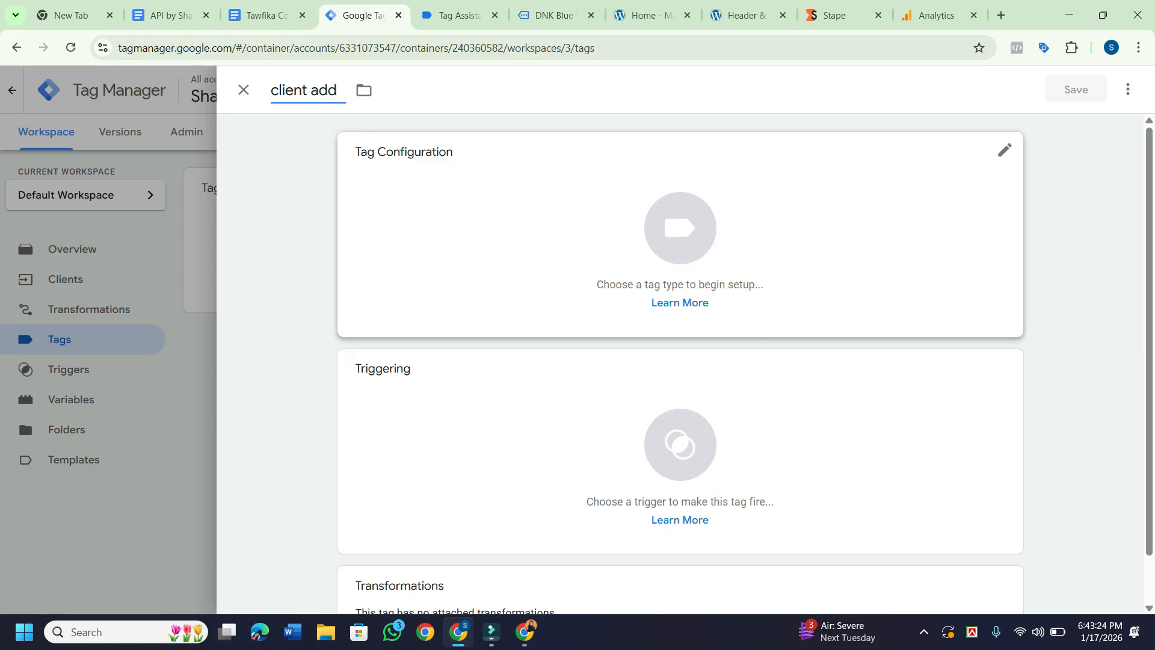
left_click(680, 229)
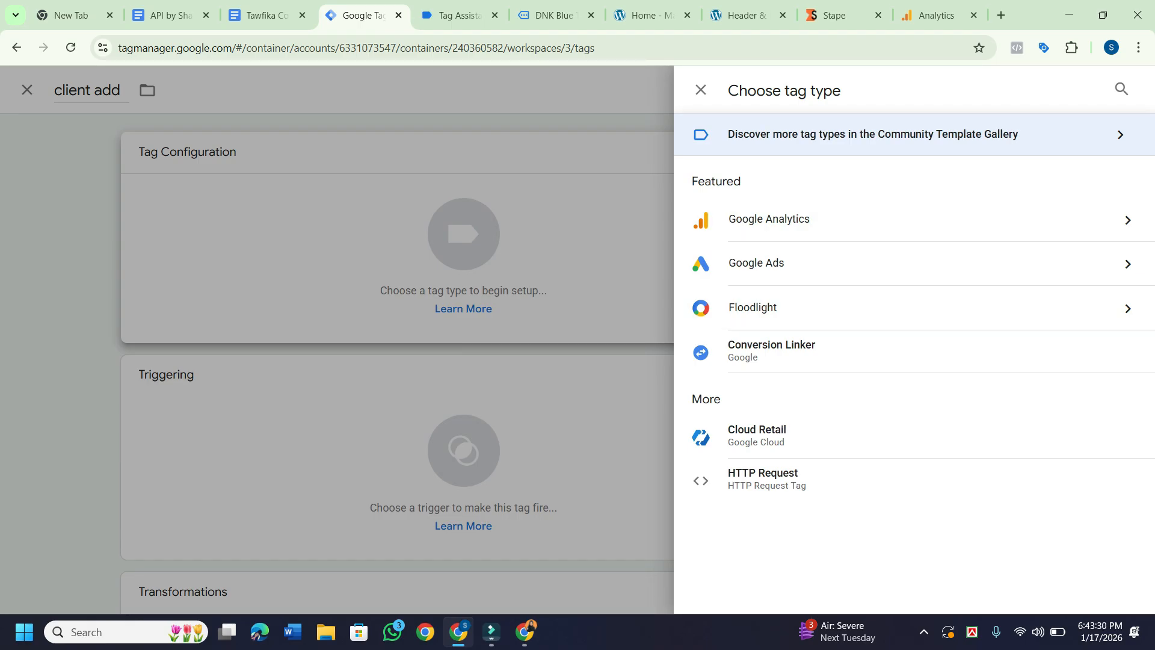
Search the Community Template Gallery for 'Fa' and open the stape-io Facebook Conversion API details.
left_click(872, 134)
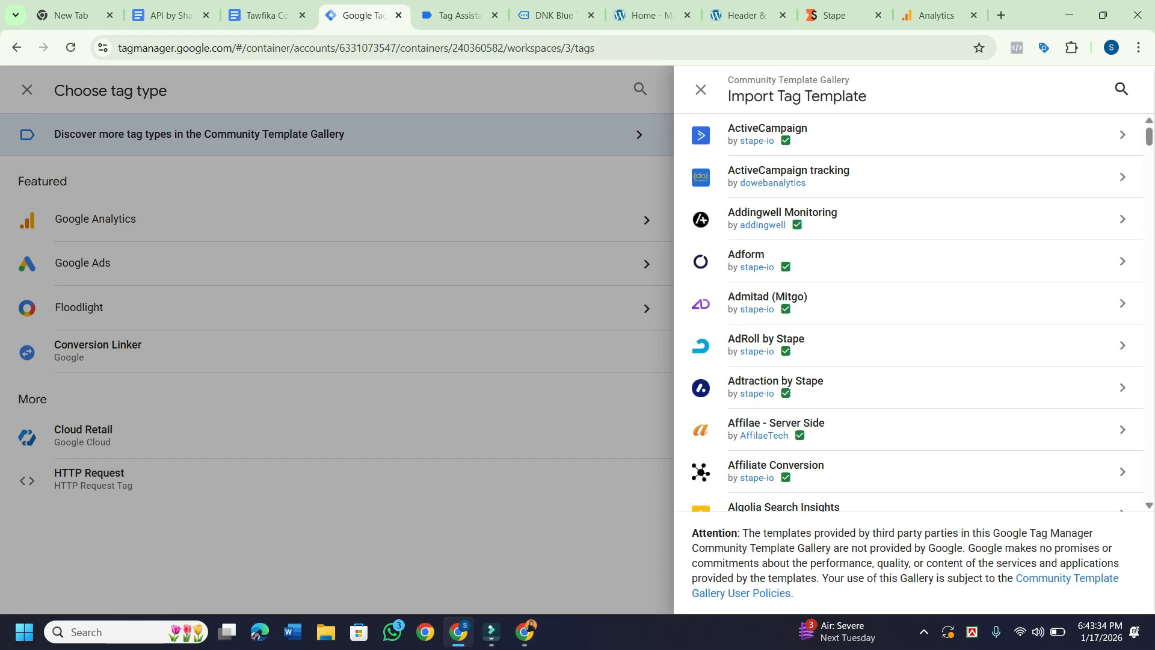
left_click(1121, 89)
type("Face")
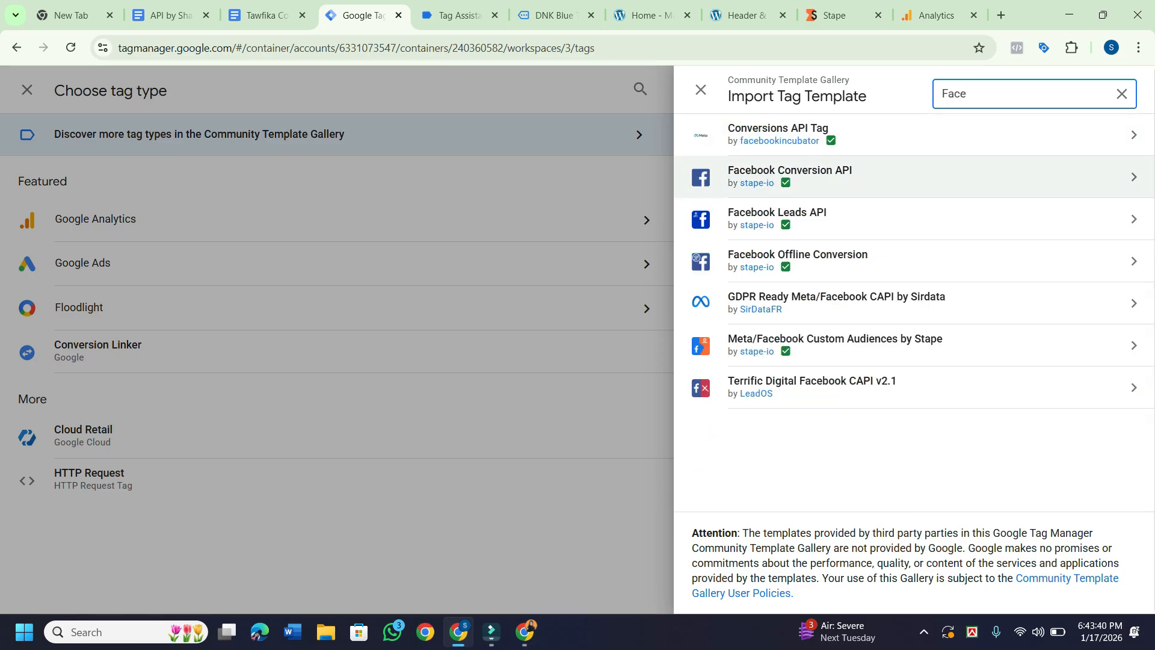
left_click(790, 177)
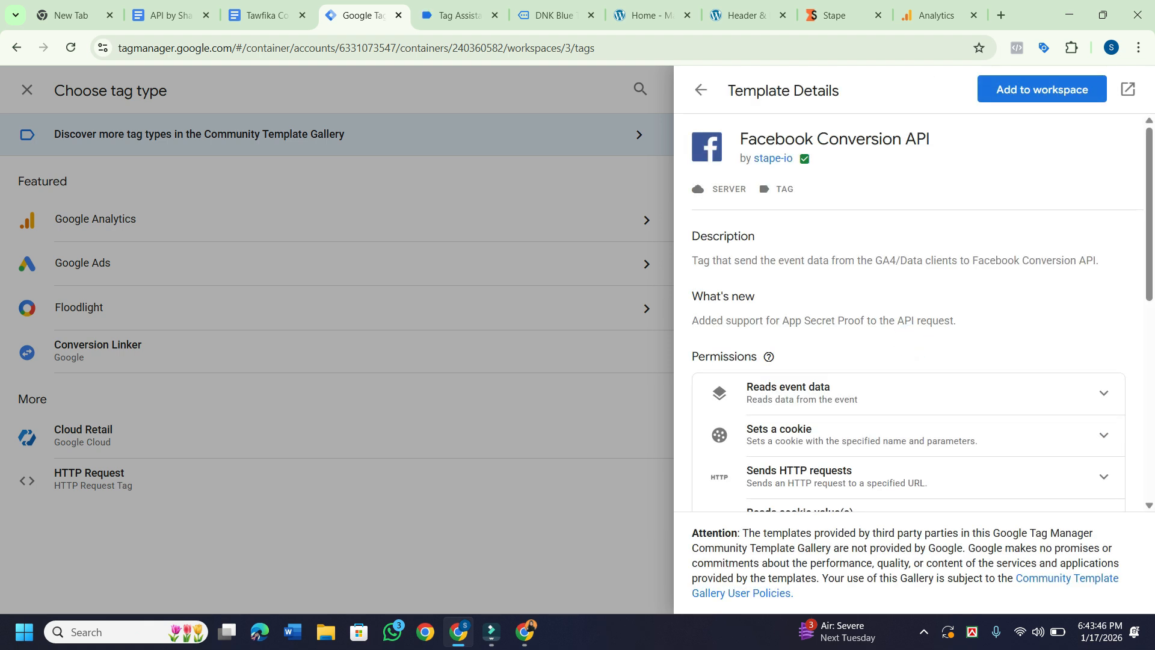
left_click(1127, 89)
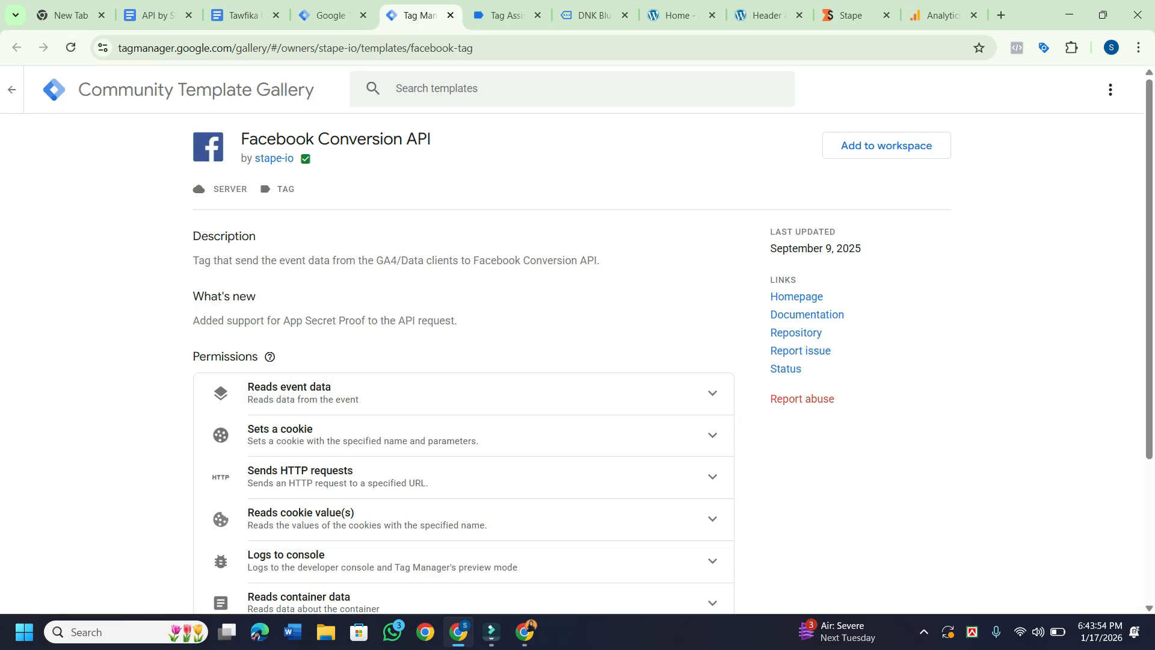
Try adding the template, dismiss the explanation, and return to the full gallery.
left_click(886, 145)
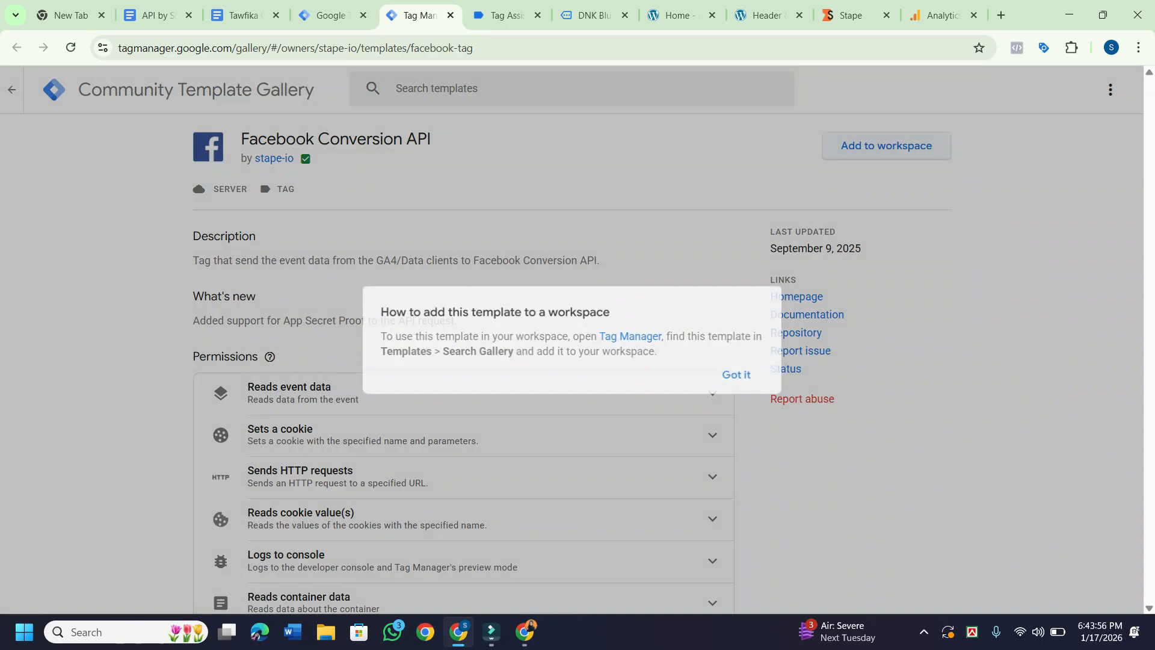
left_click(737, 374)
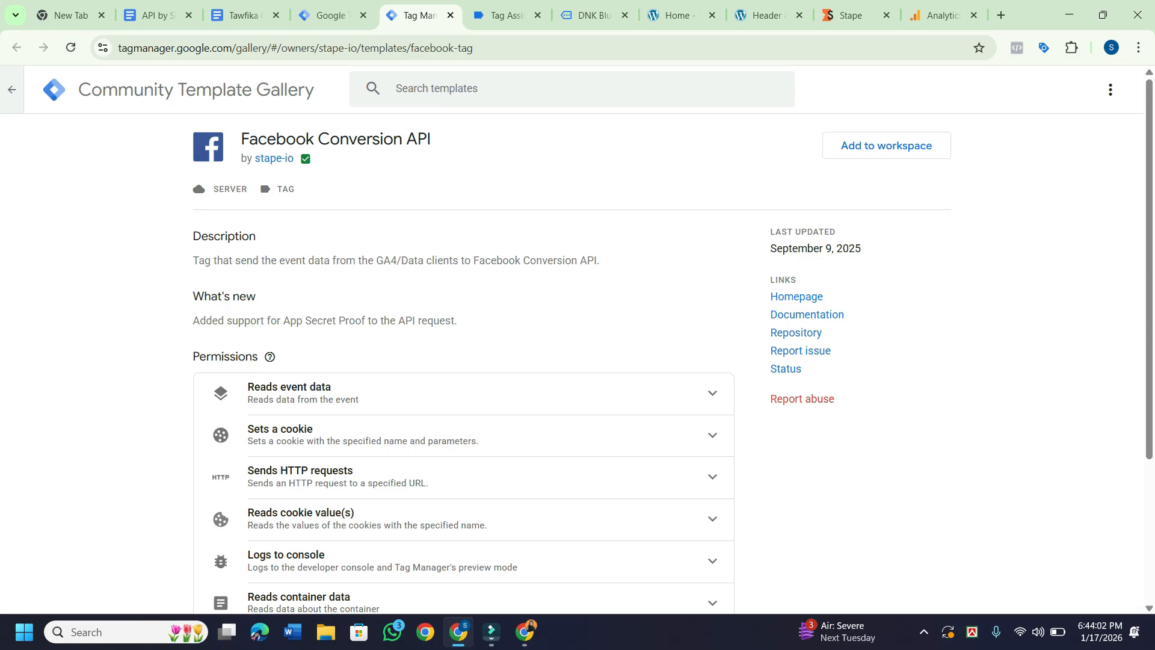
left_click(12, 89)
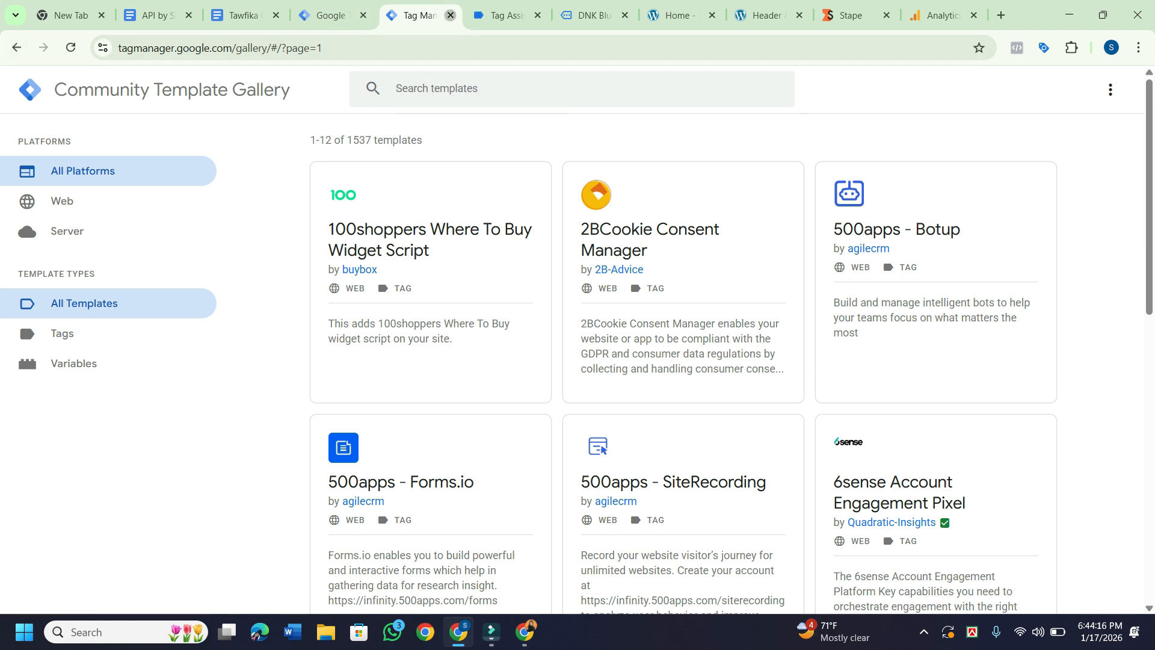
left_click(450, 15)
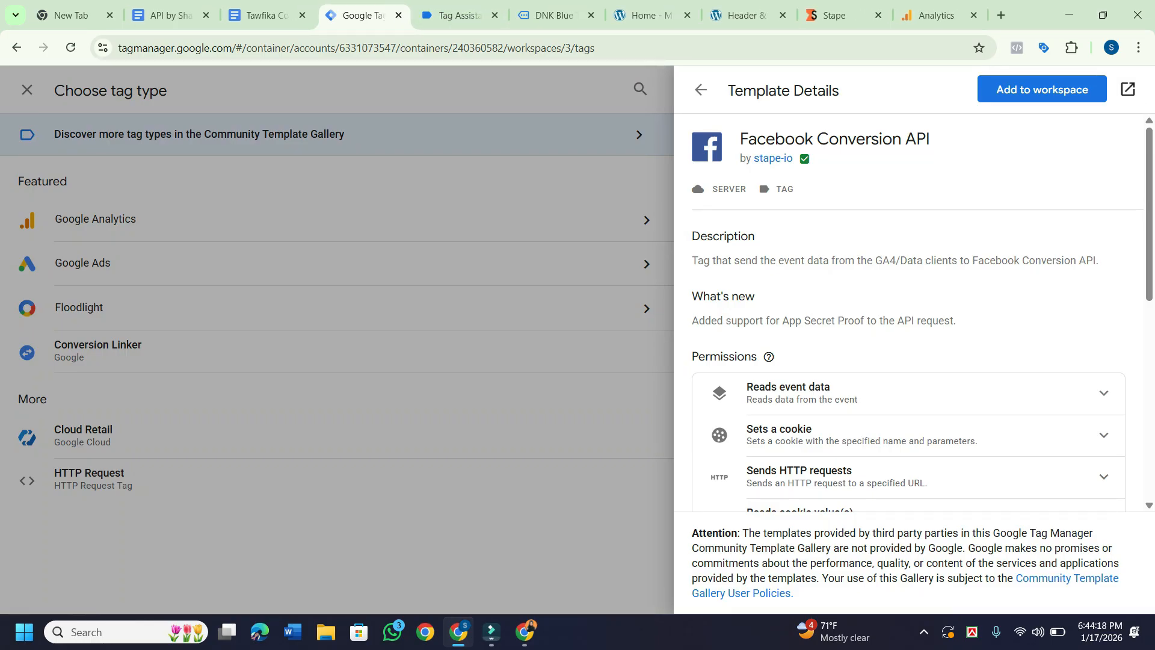
Add the Facebook Conversion API community template to the workspace and review the tag fields.
left_click(1041, 89)
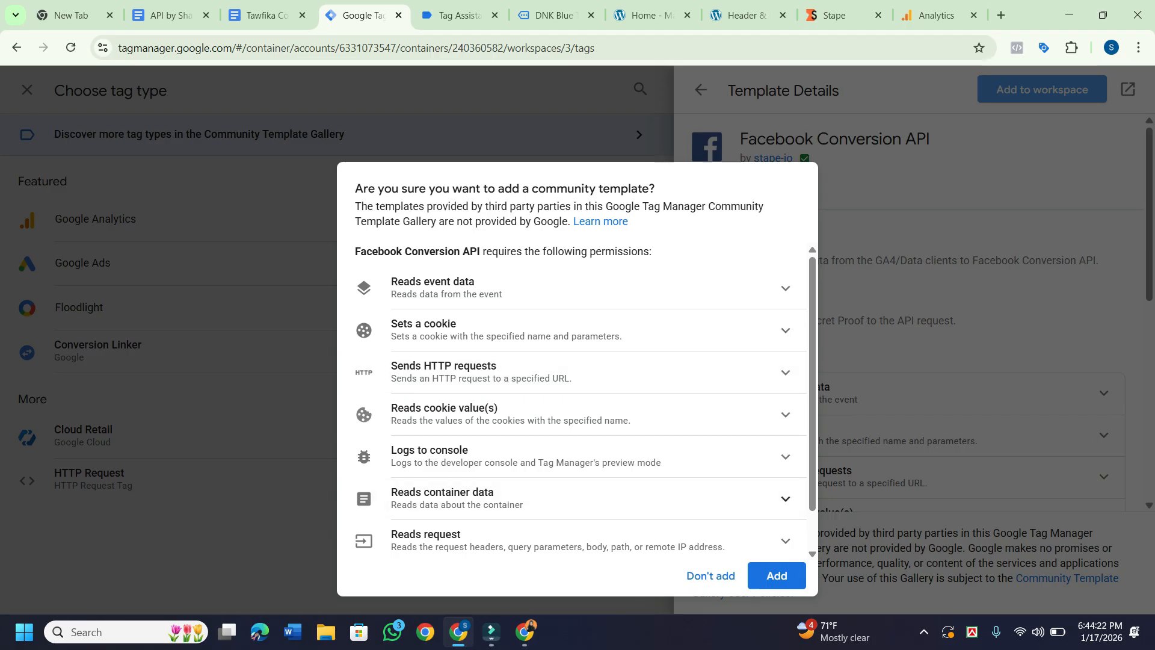
left_click(776, 575)
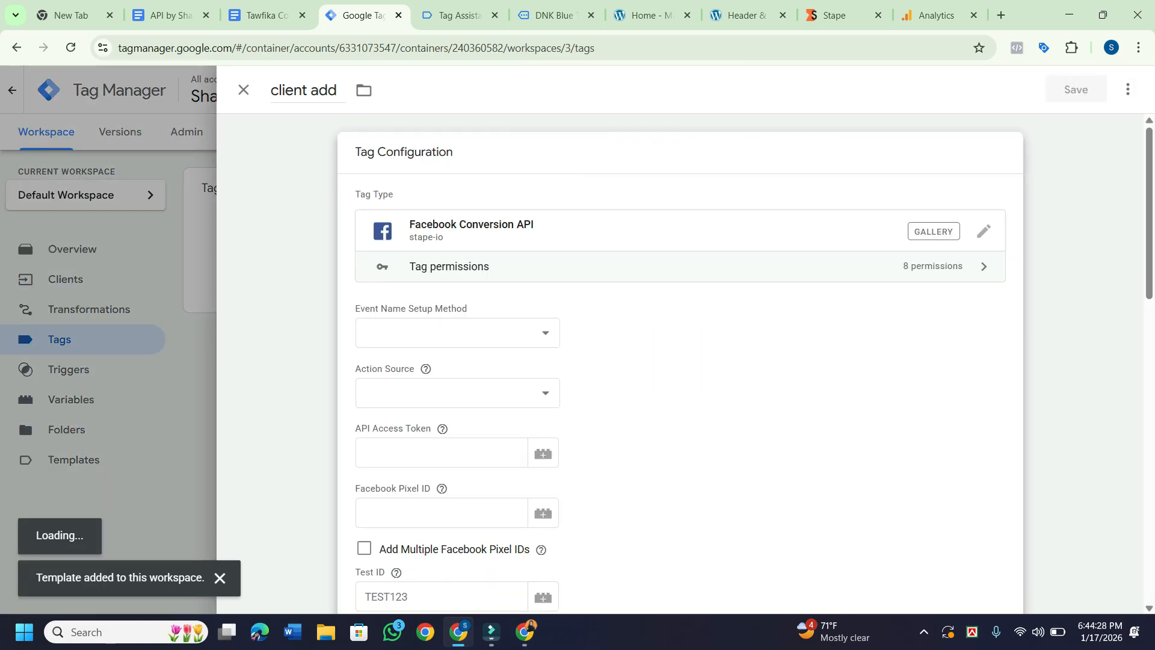
scroll(680, 361, "down", 3)
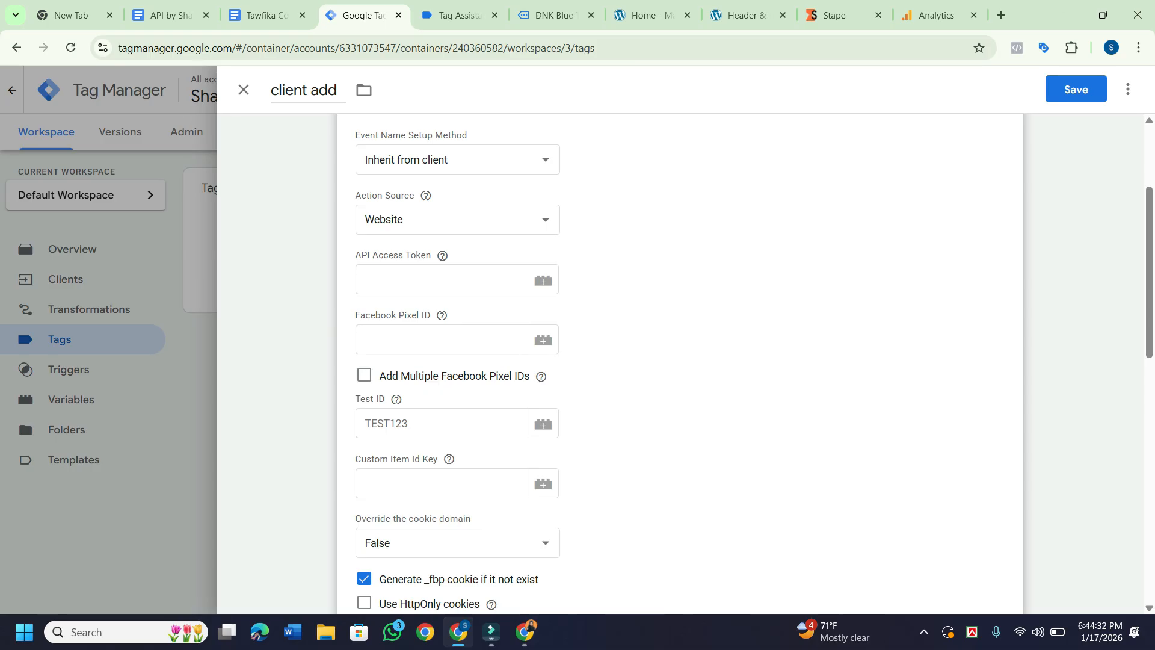
scroll(679, 361, "up", 3)
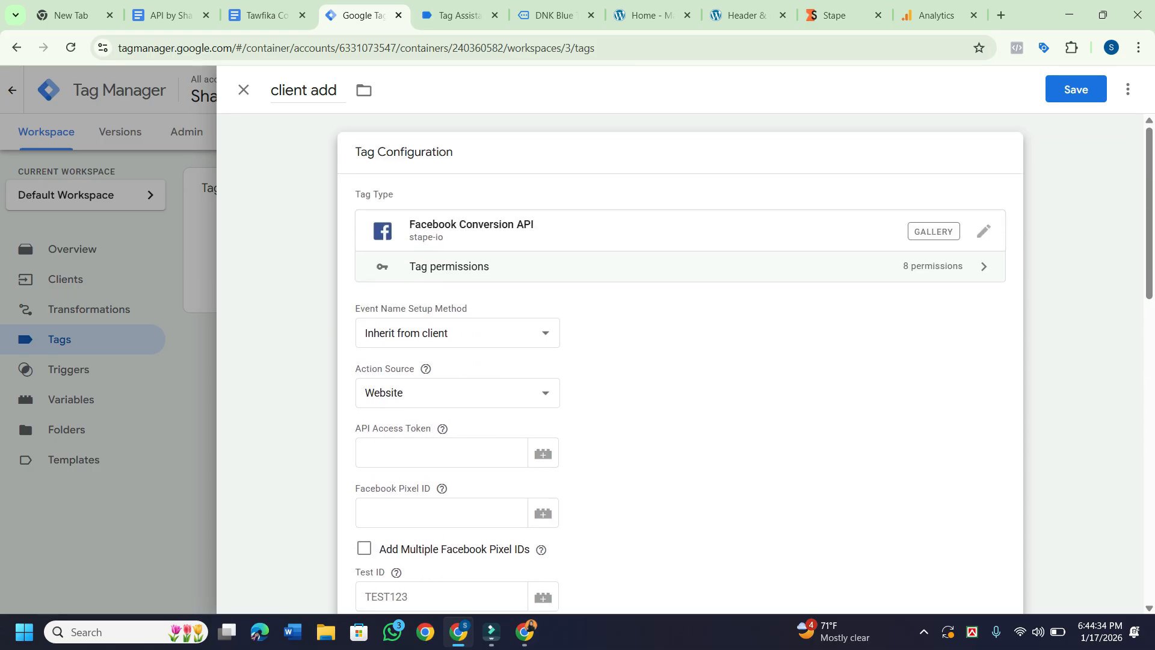
scroll(680, 361, "down", 2)
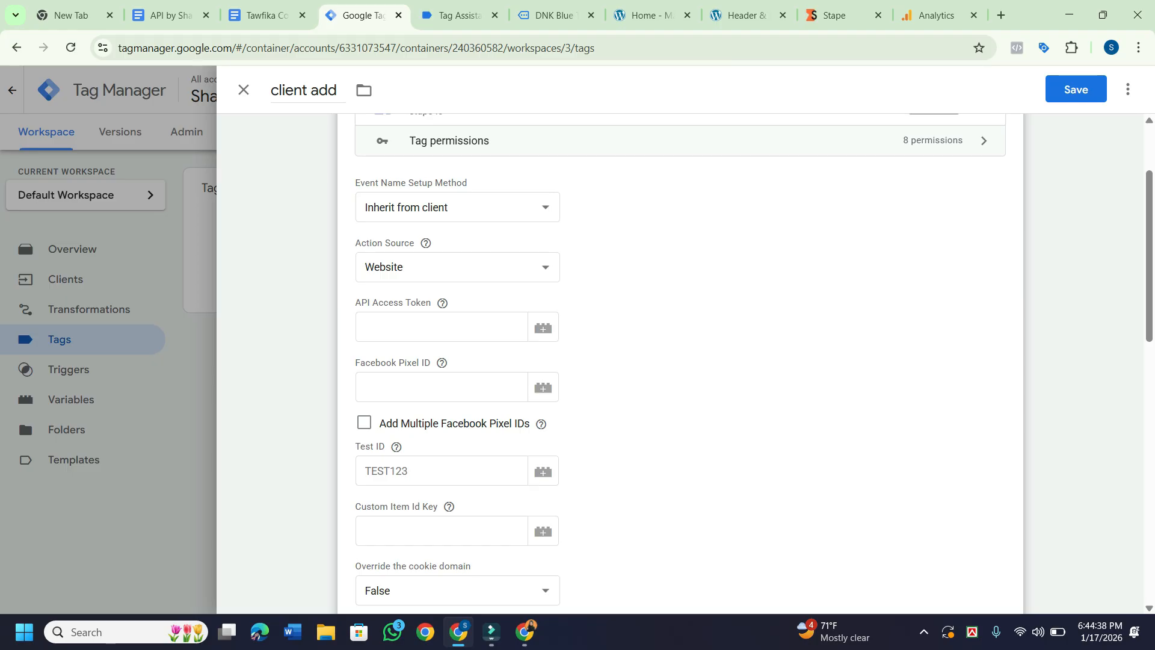
Keep 'Inherit from client' as the event name method, and check the Facebook Pixel ID variables without choosing one.
left_click(457, 208)
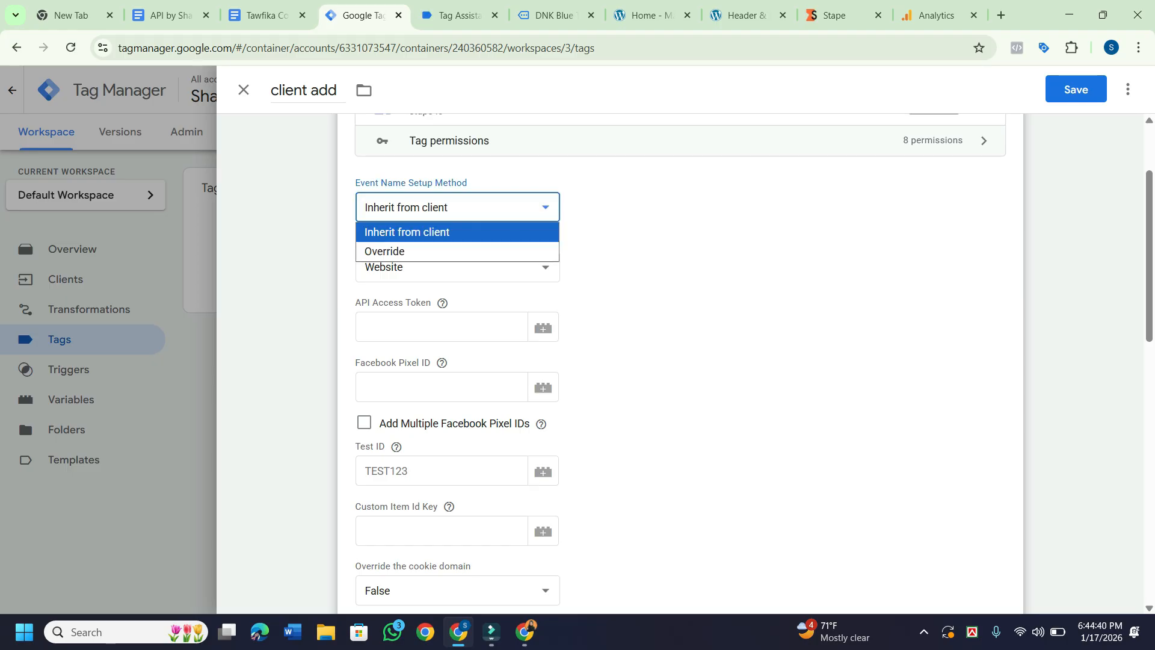
left_click(680, 253)
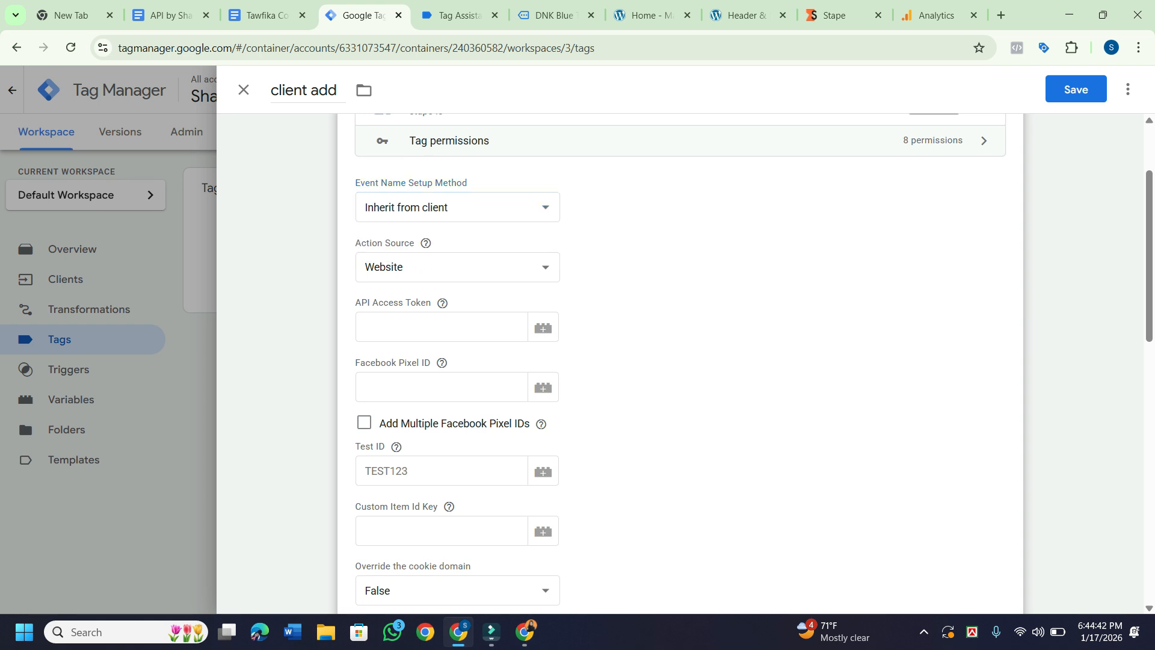
scroll(680, 361, "down", 1)
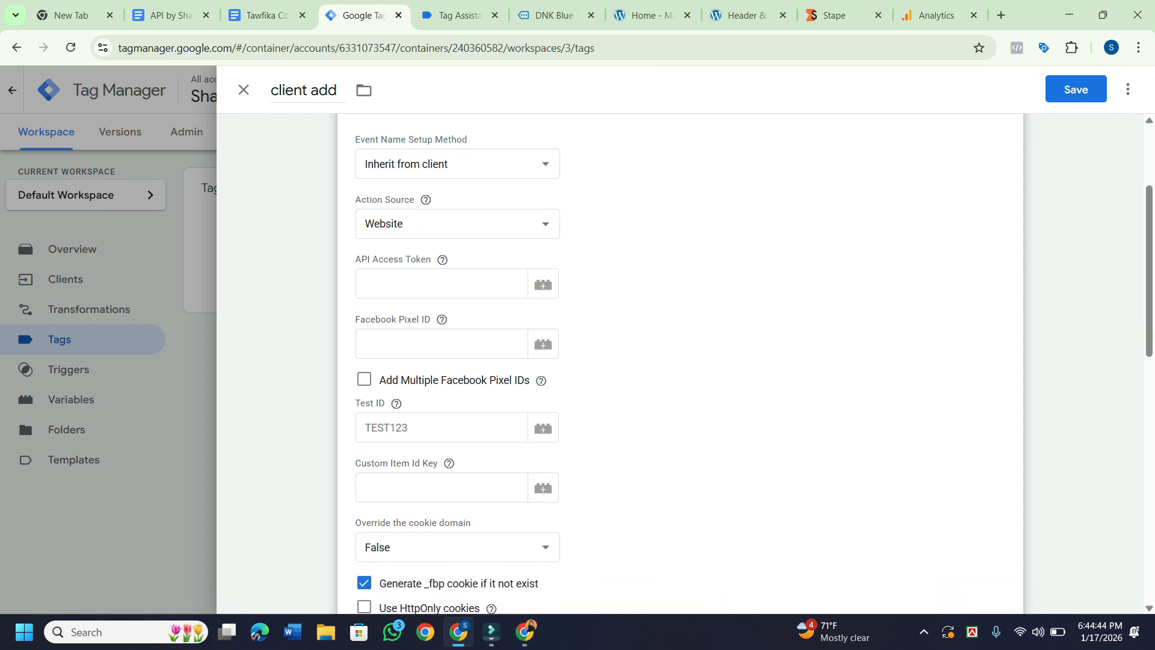
scroll(680, 361, "down", 1)
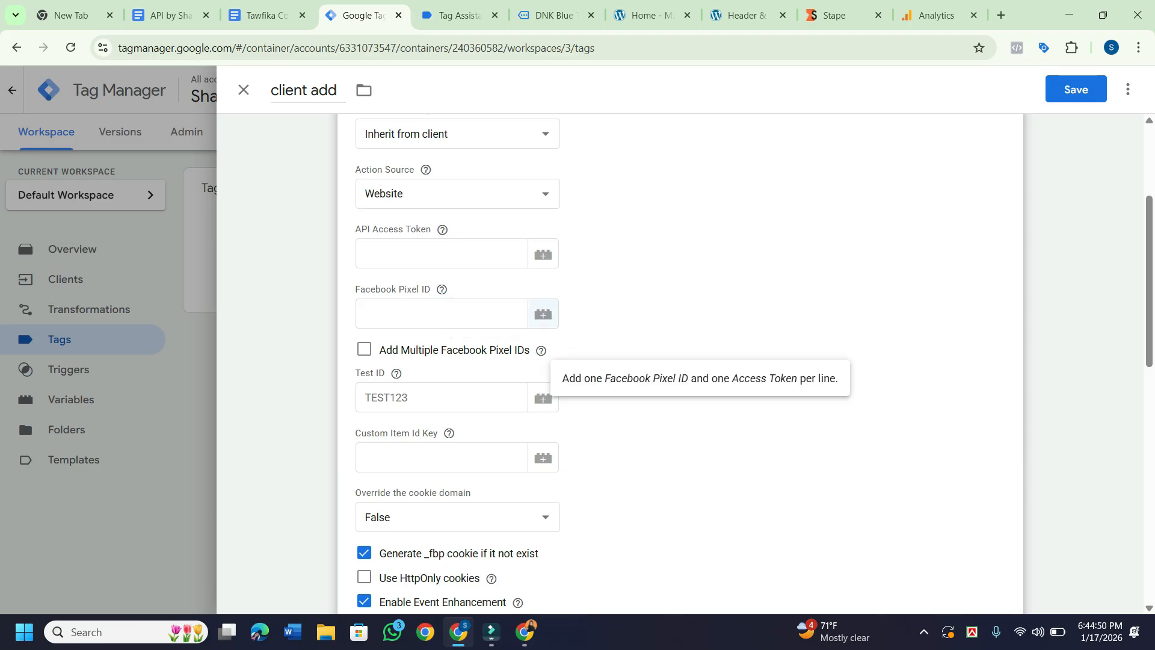
left_click(543, 314)
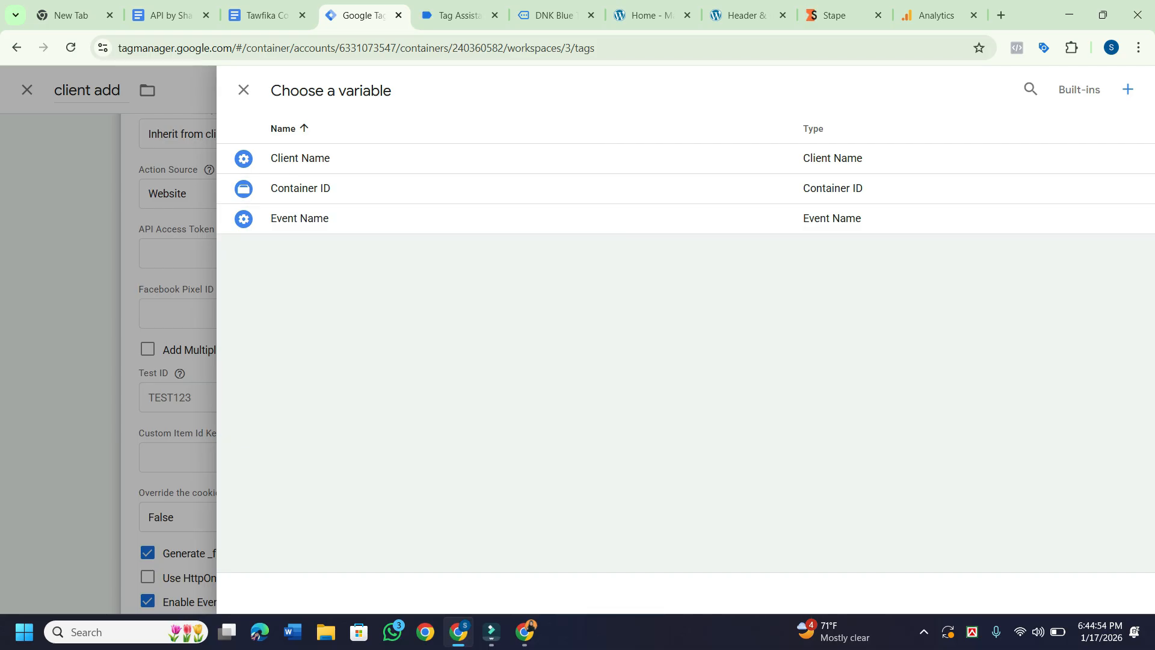
left_click(244, 90)
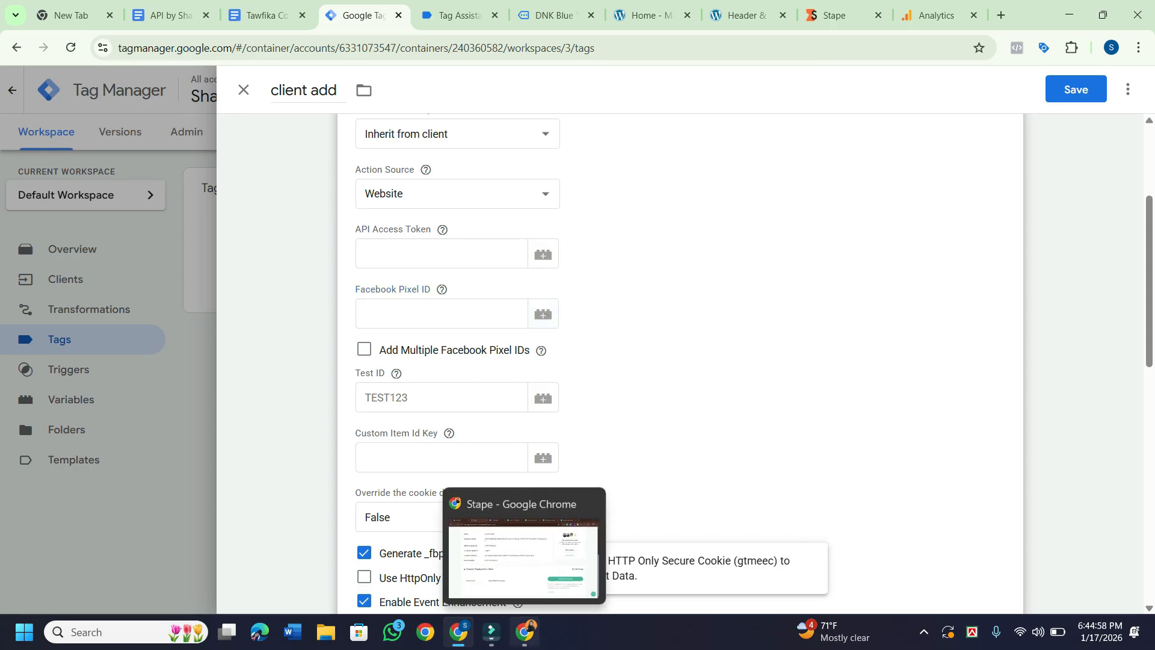
Open a new Chrome tab on the Google start page in the Stape window.
left_click(524, 632)
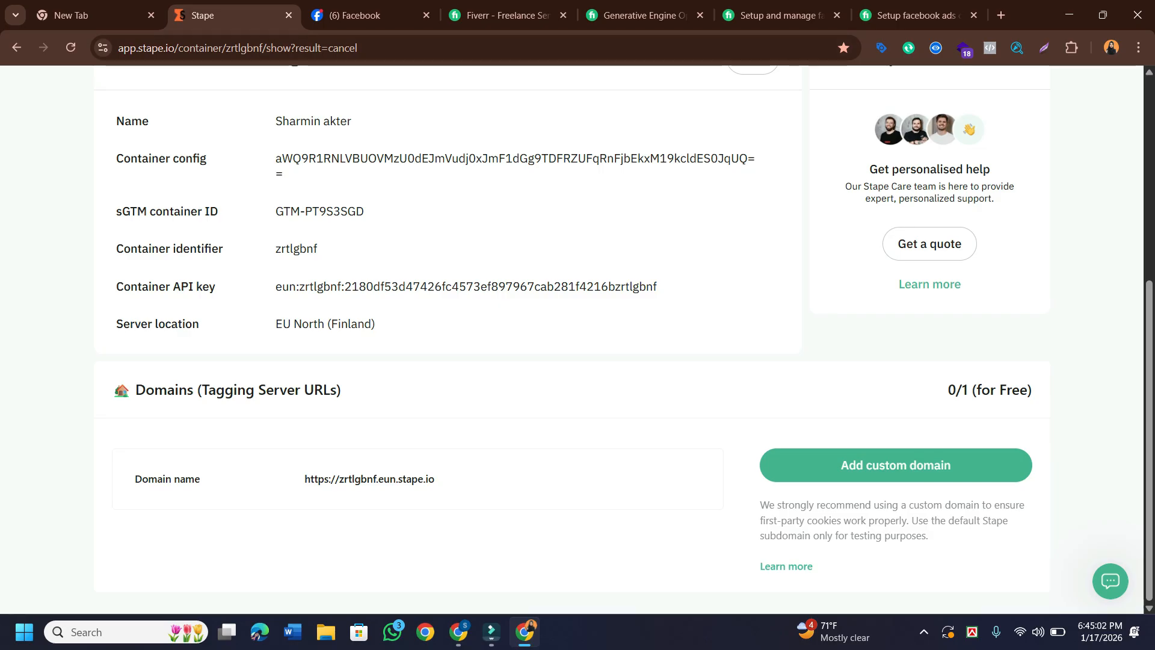
left_click(1001, 15)
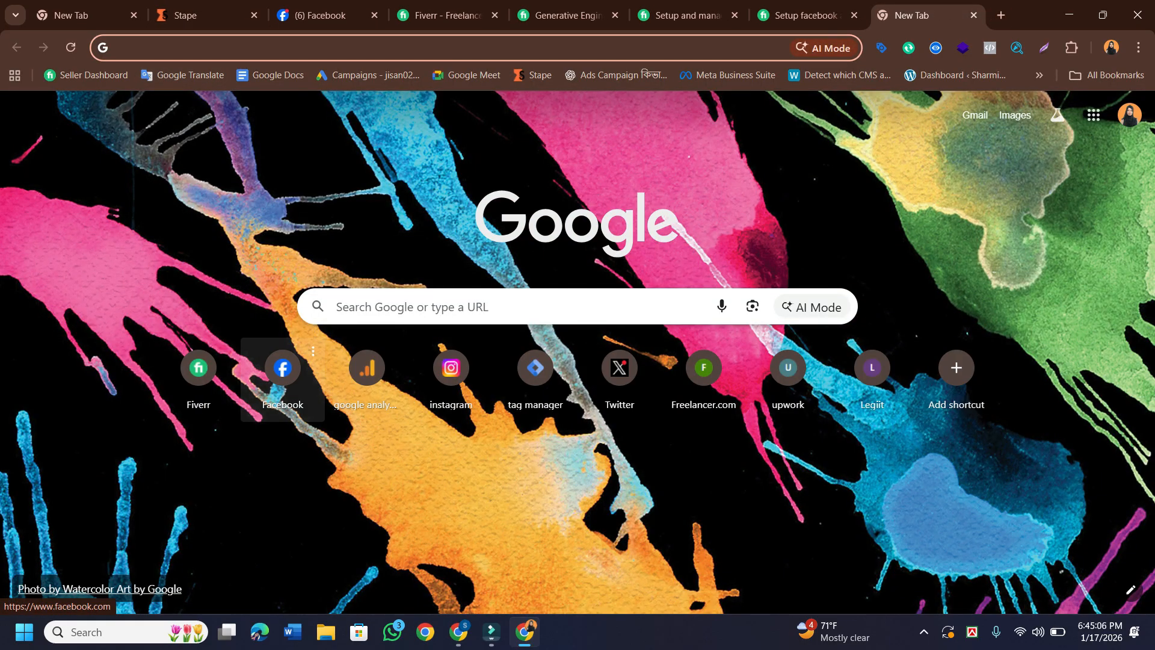
Open Facebook from the start-page shortcut and show the account menu with the profile list.
left_click(282, 376)
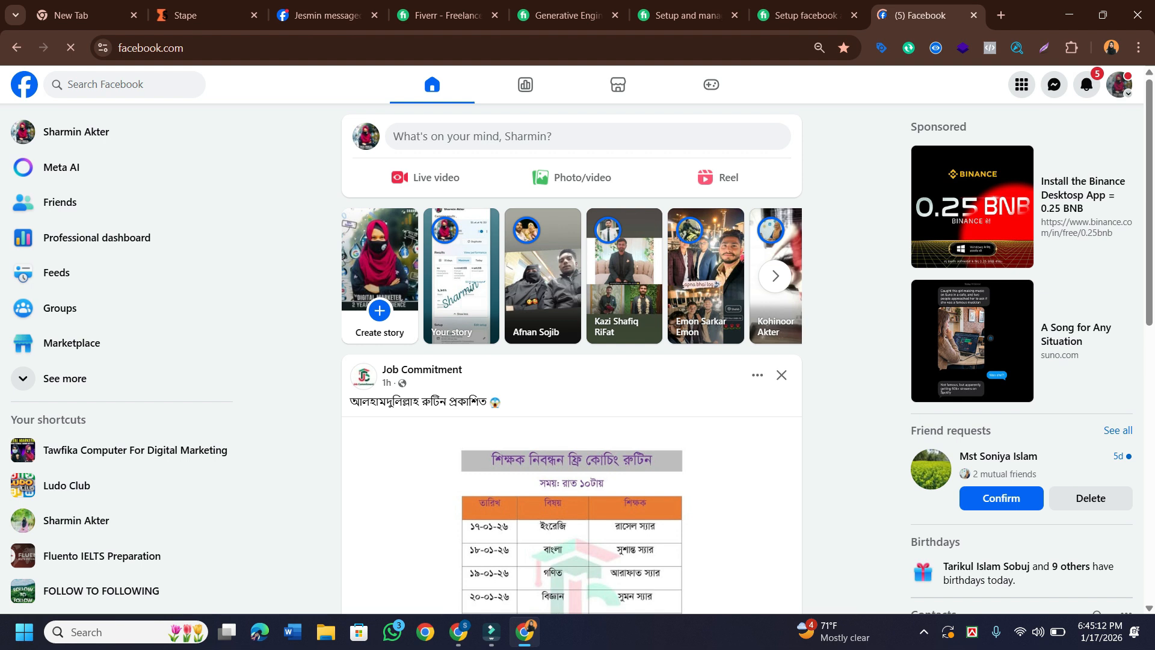
left_click(1119, 84)
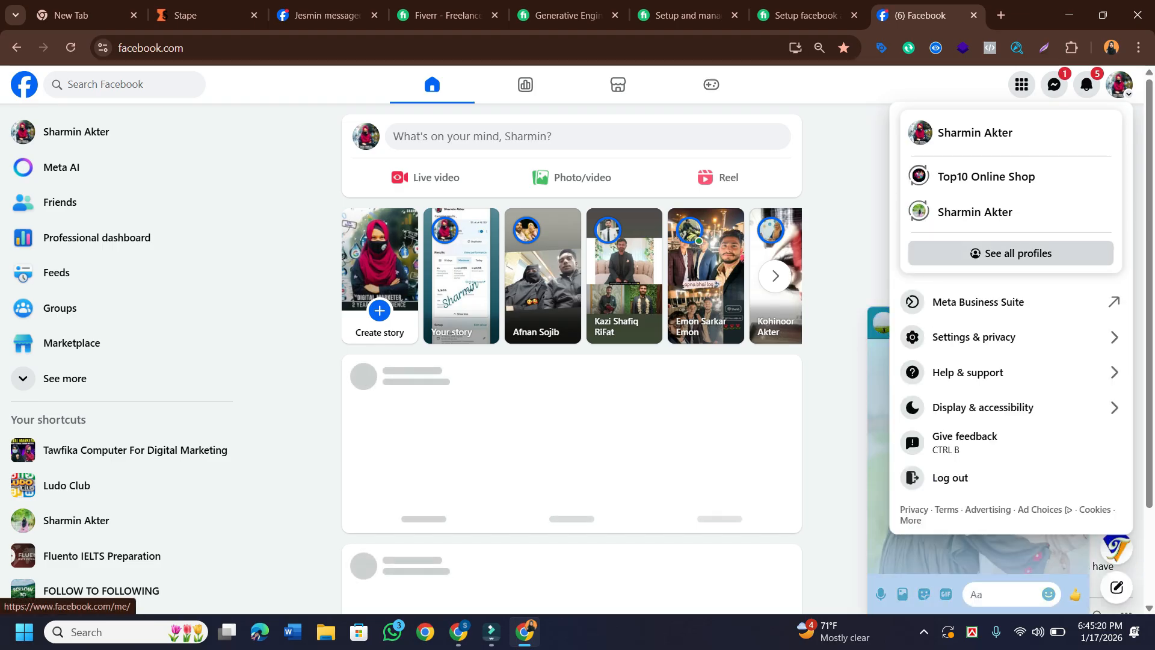
key("Escape")
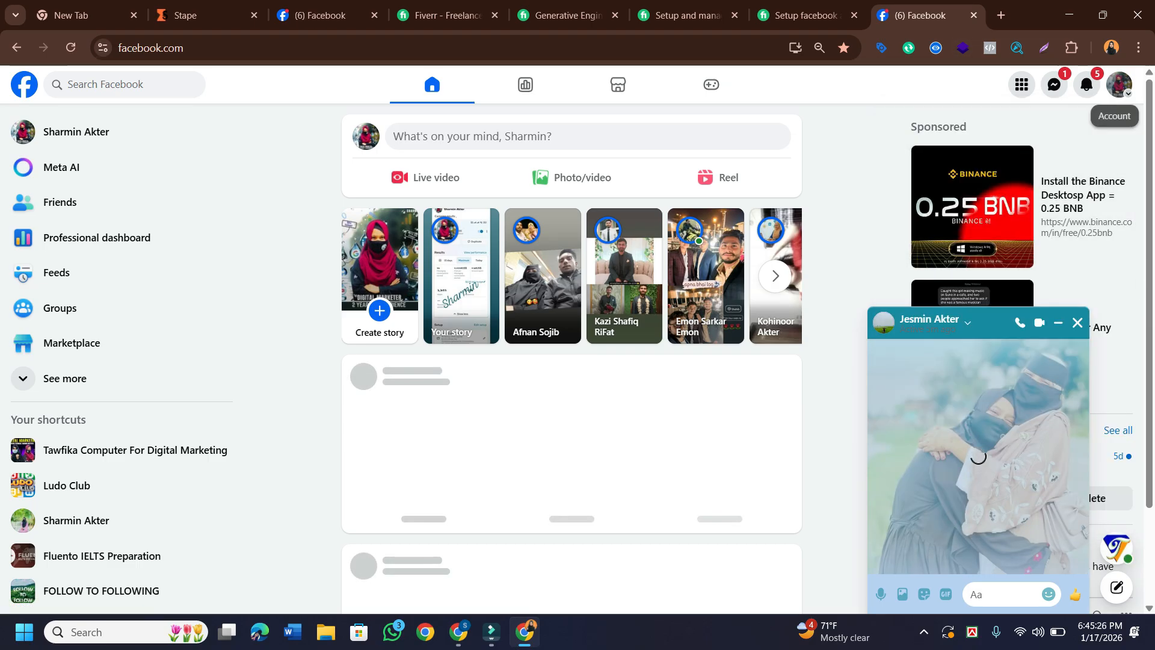
left_click(1119, 84)
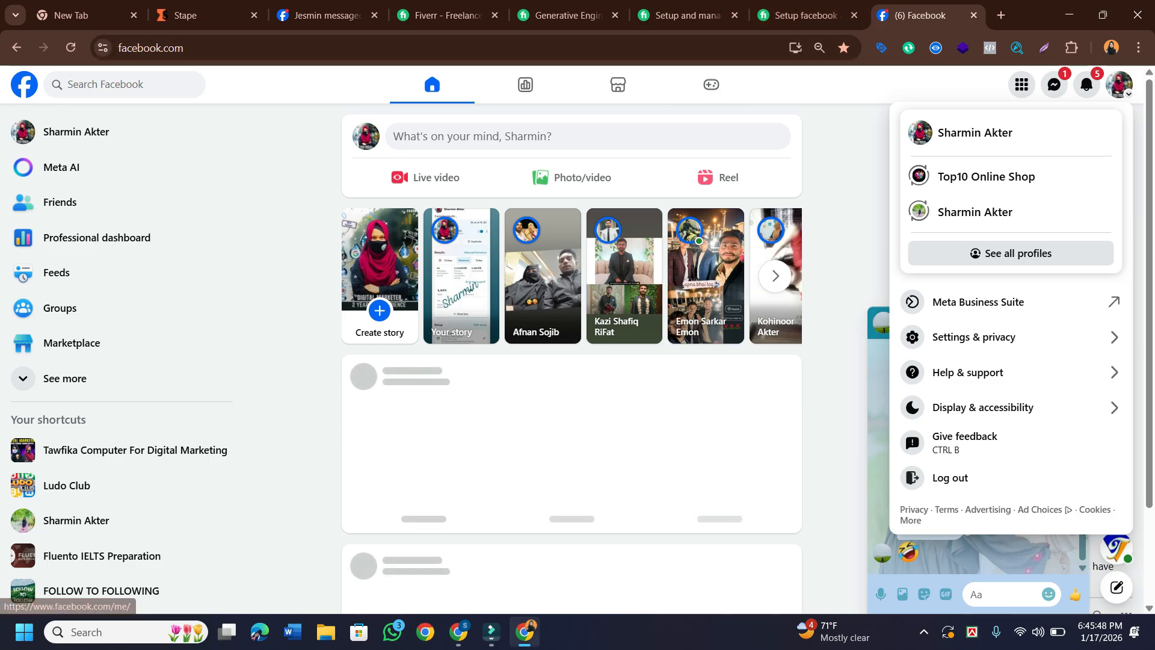
Close the unsaved 'client add' tag editor in Tag Manager and discard its changes.
mouse_move(459, 631)
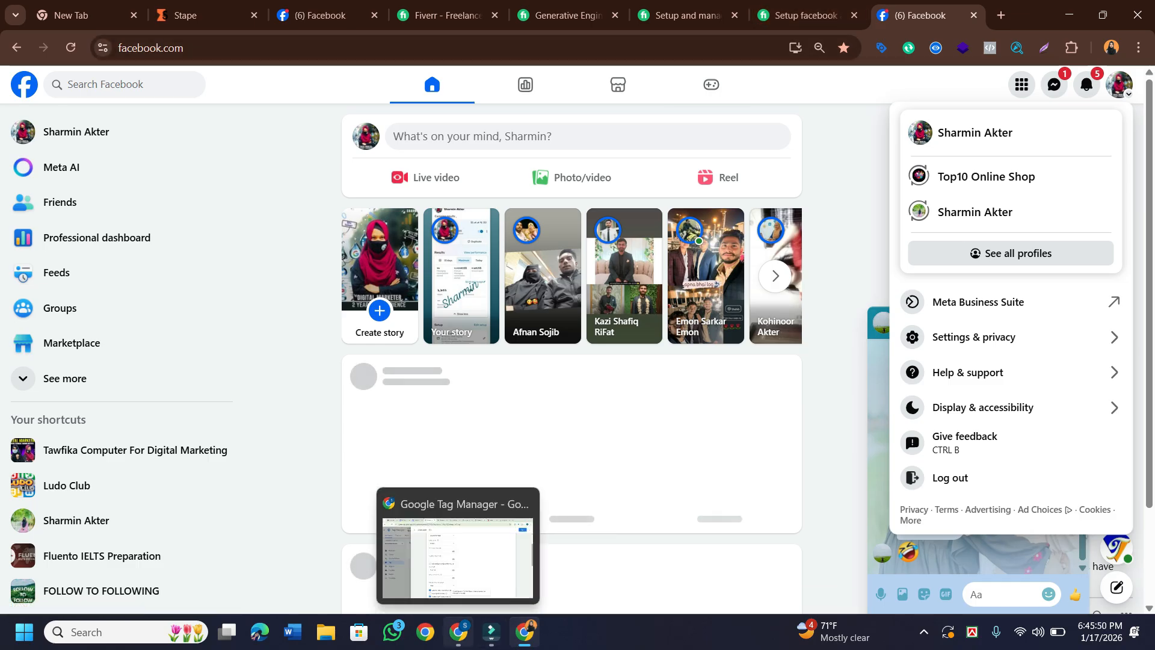
left_click(491, 576)
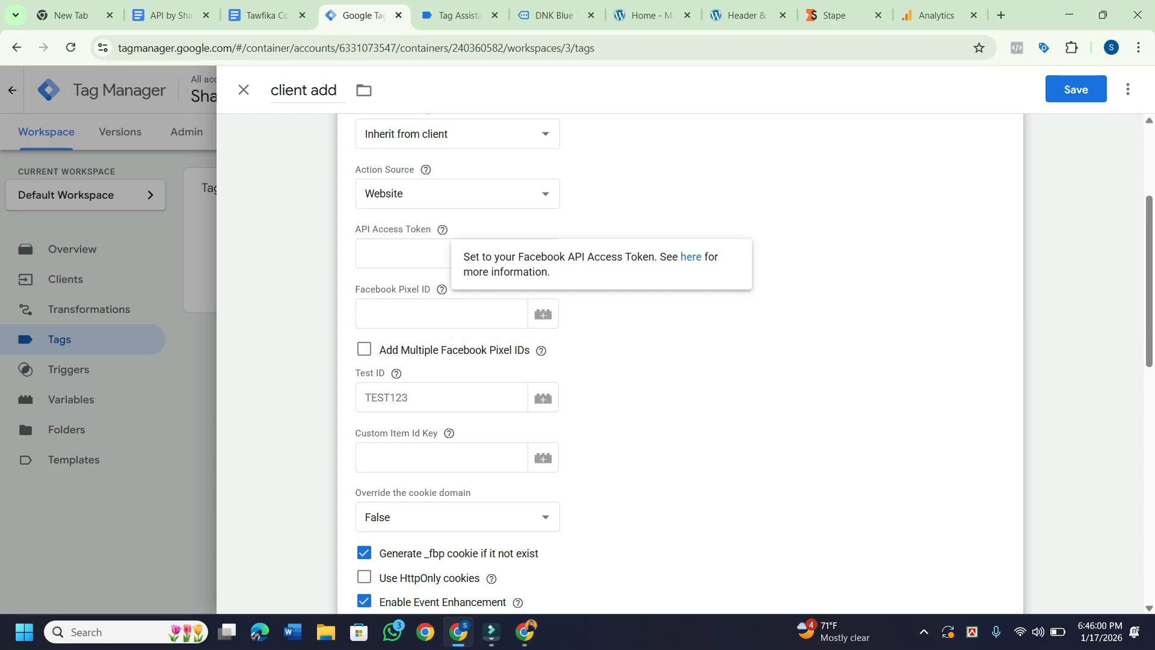
scroll(620, 361, "up", 2)
scroll(679, 360, "down", 1)
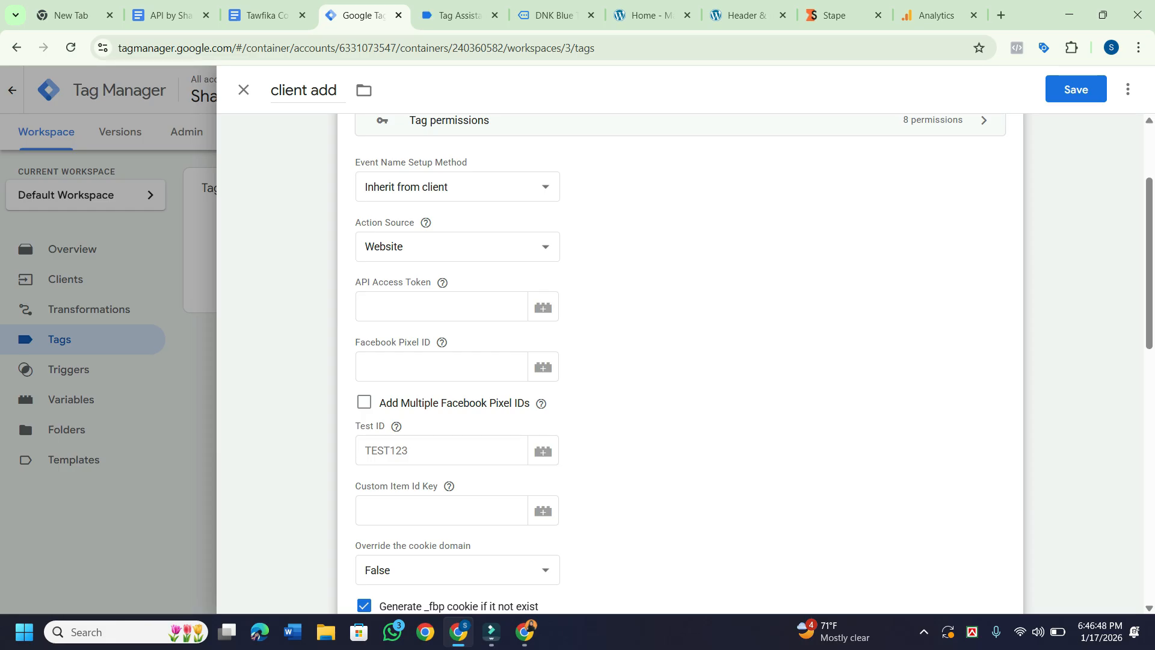
scroll(680, 361, "up", 3)
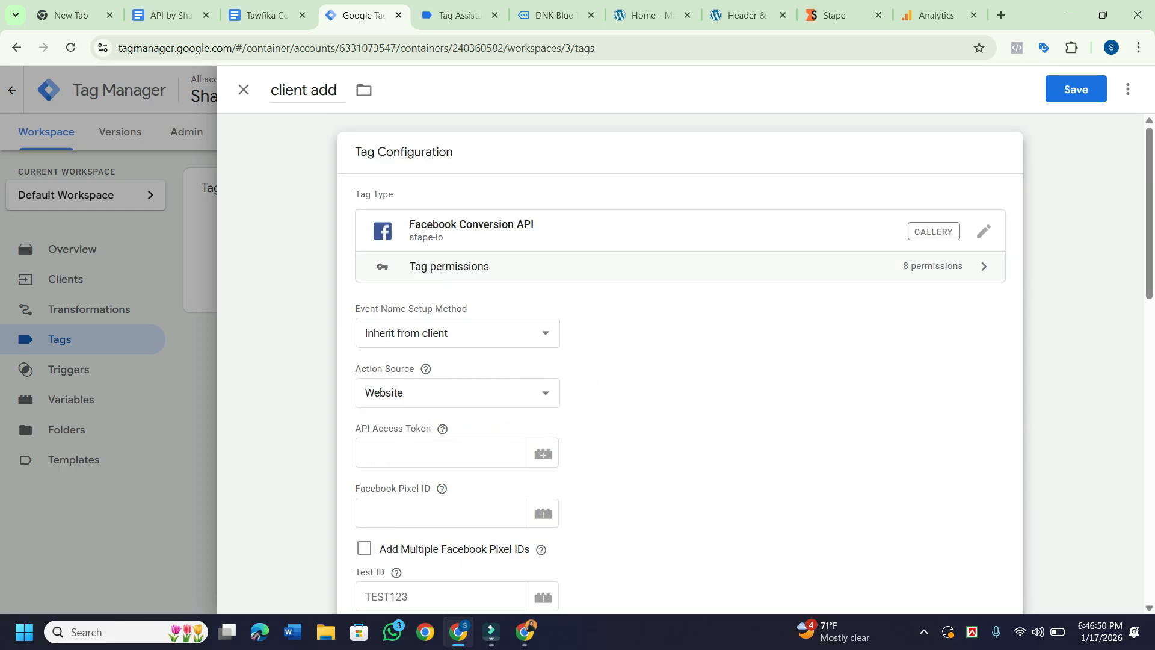
left_click(243, 90)
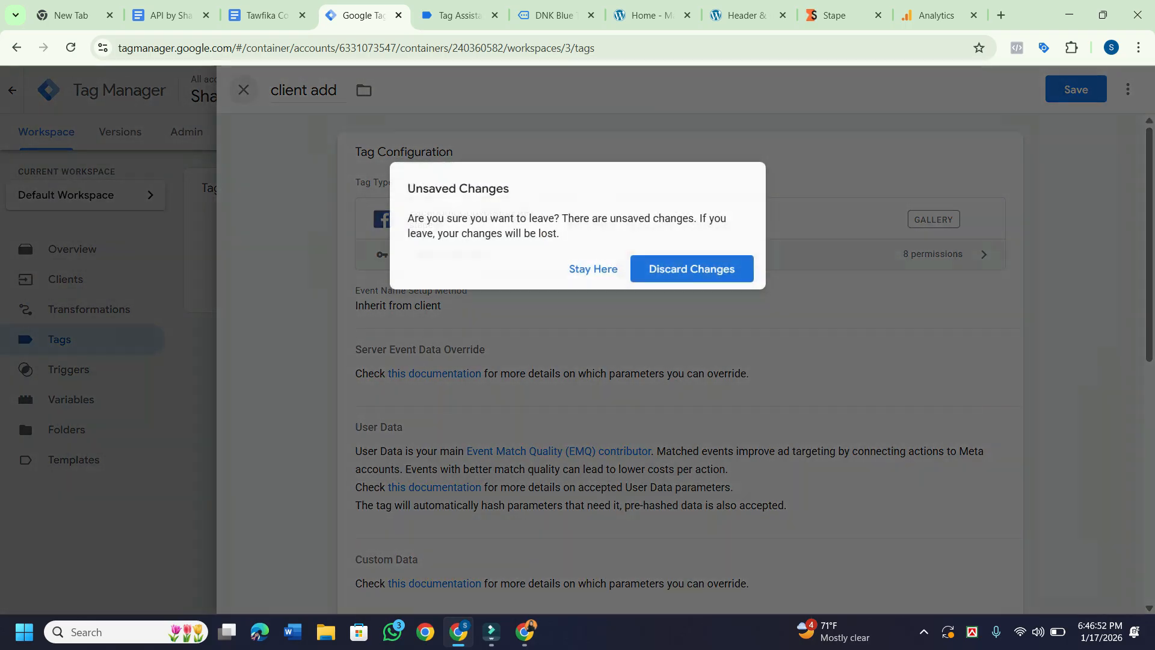
left_click(594, 269)
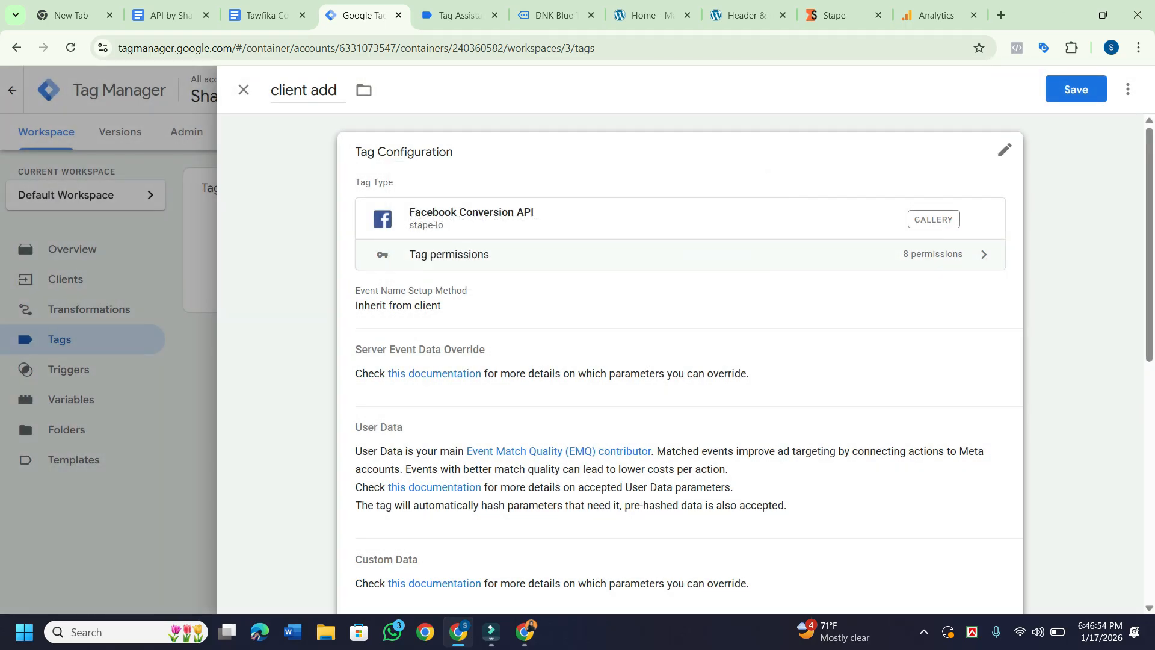
left_click(243, 90)
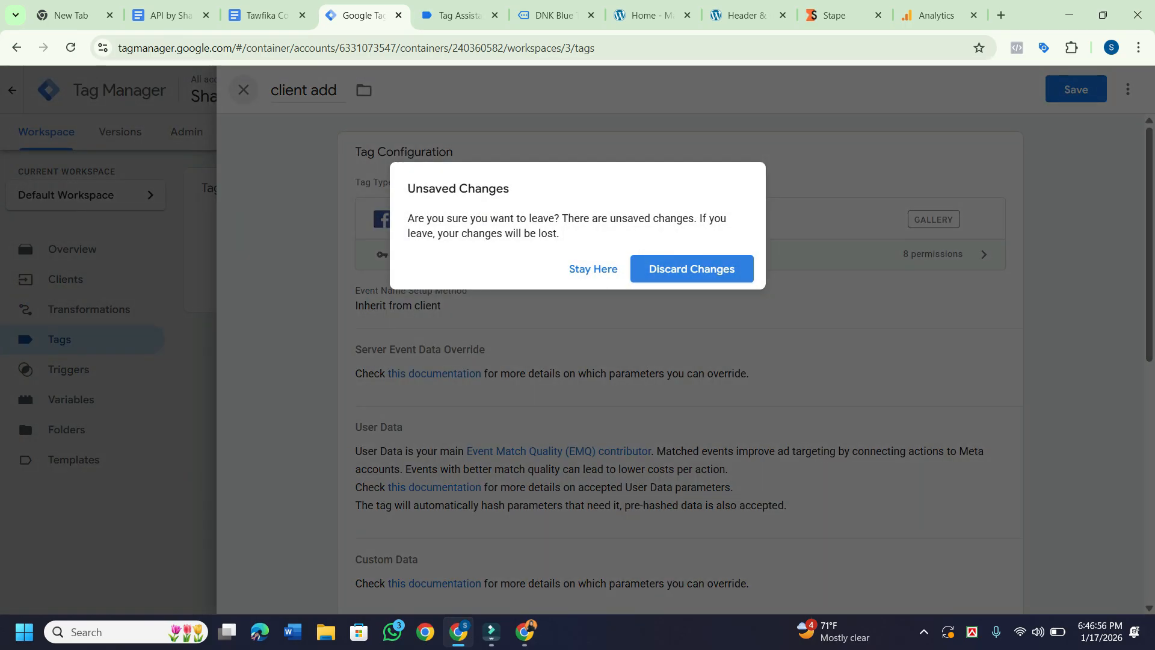
left_click(692, 269)
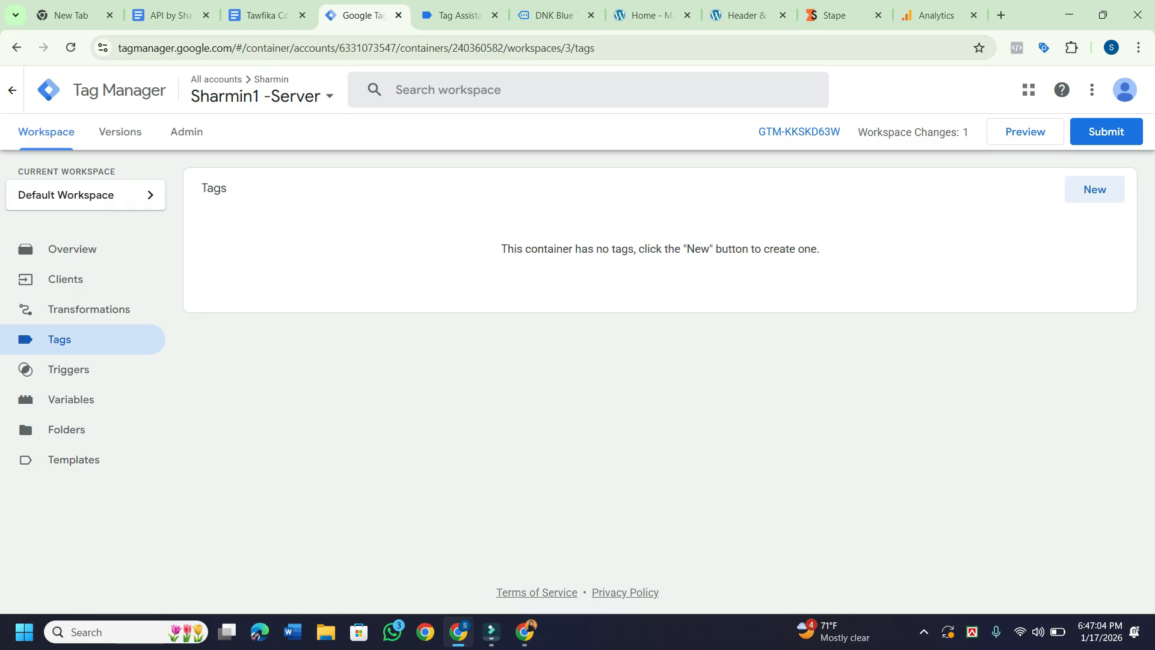
In the class notes, highlight outline item 6 and 'Connect GTM' in item 7, then return to Analytics.
left_click(266, 16)
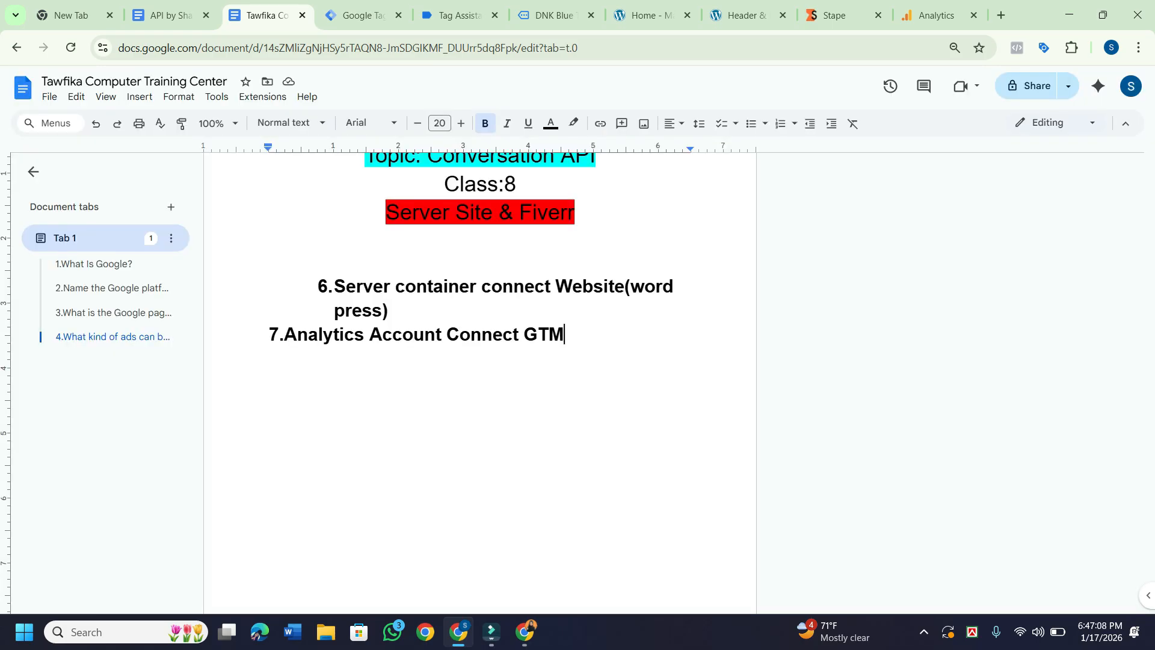
left_click_drag(334, 287, 397, 310)
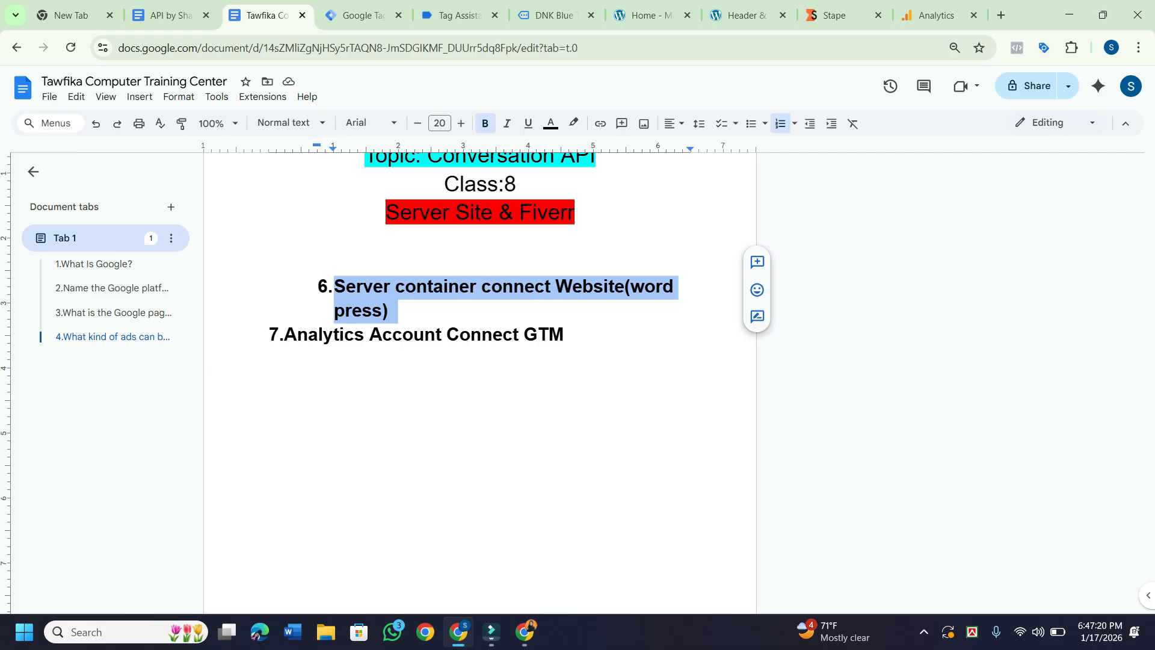
left_click_drag(565, 335, 441, 335)
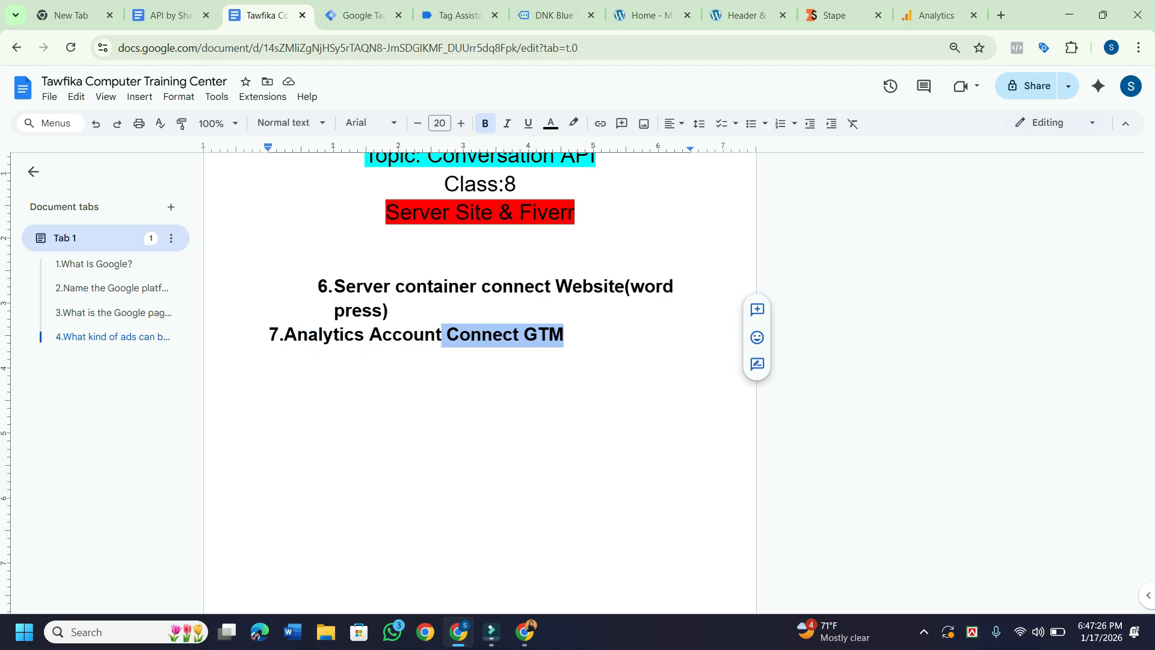
left_click(936, 16)
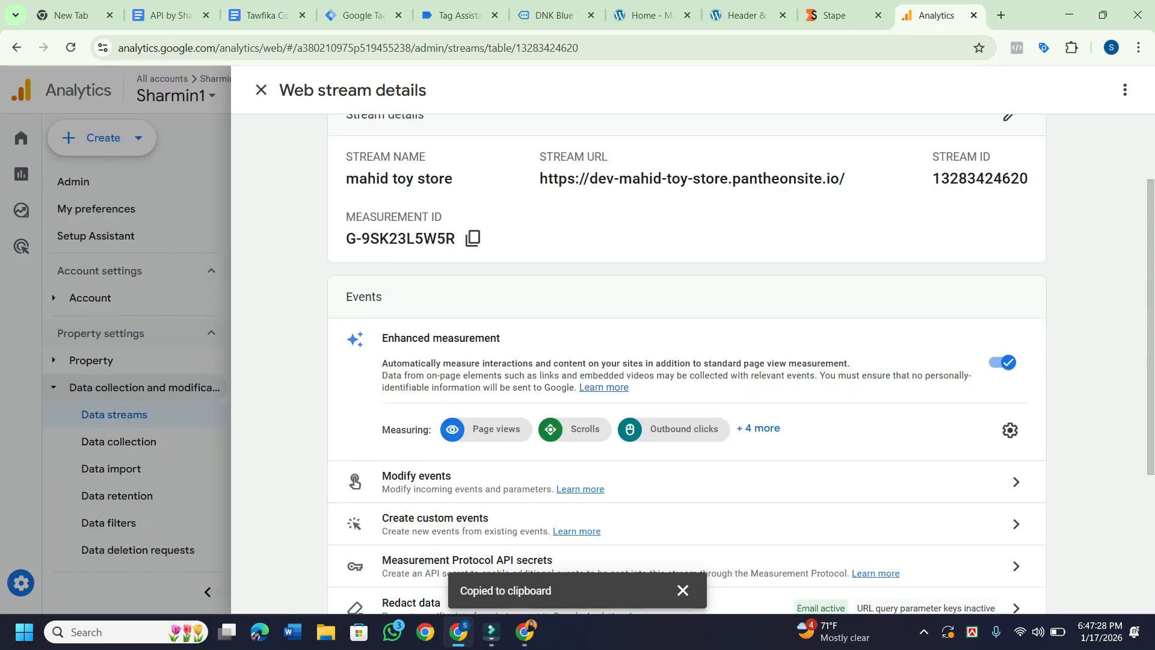
Close the mahid toy store web stream details panel in Google Analytics.
left_click(361, 15)
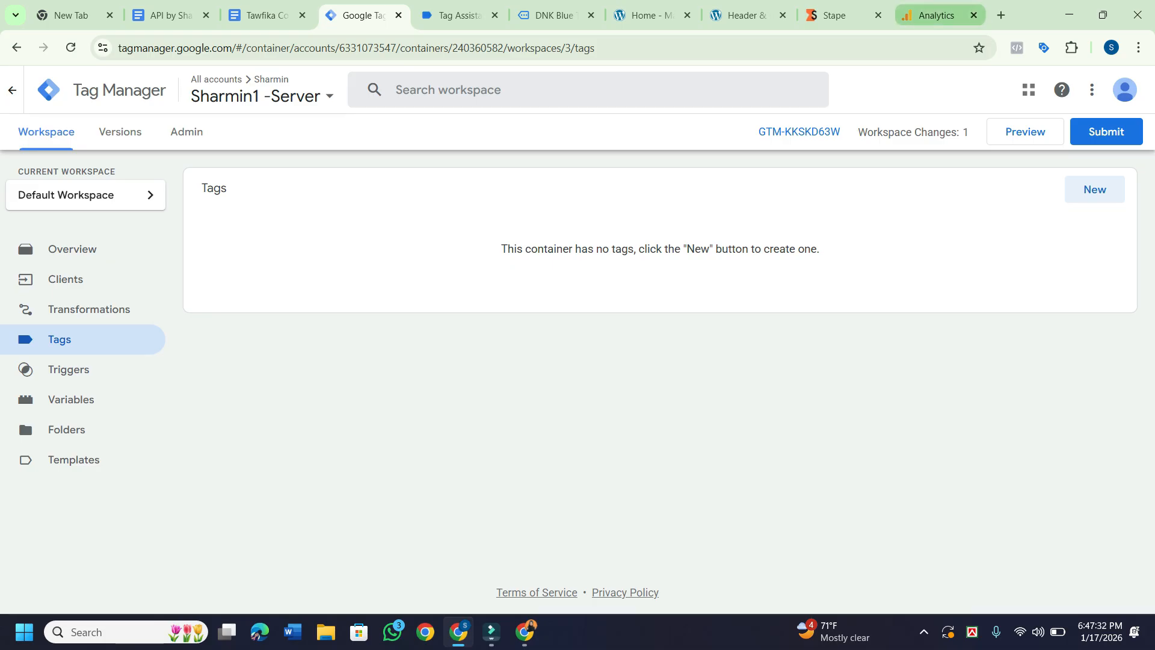
left_click(939, 15)
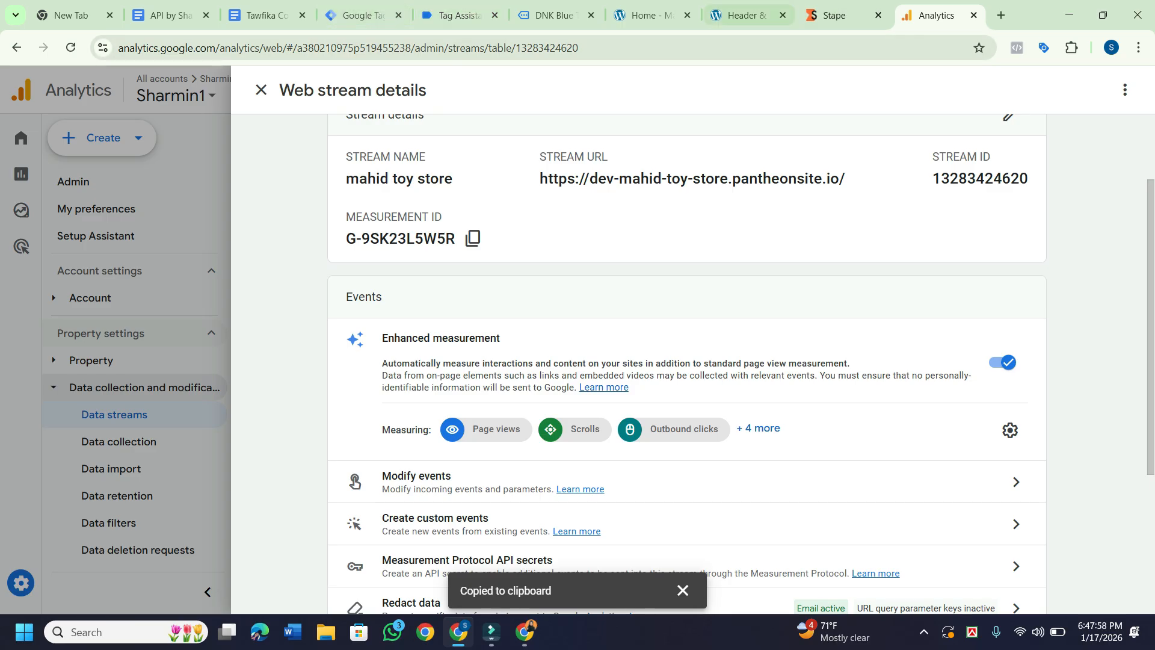
scroll(686, 361, "up", 2)
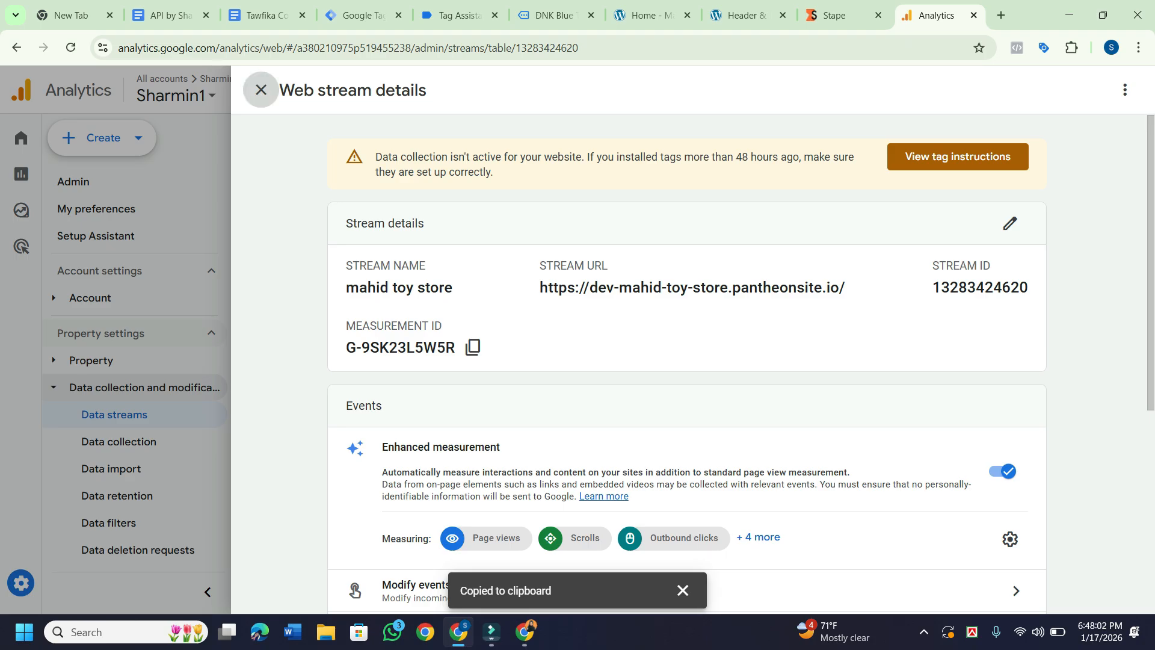
left_click(261, 89)
Return to the server container's empty Tags page and briefly open, then dismiss, the container picker.
left_click(361, 15)
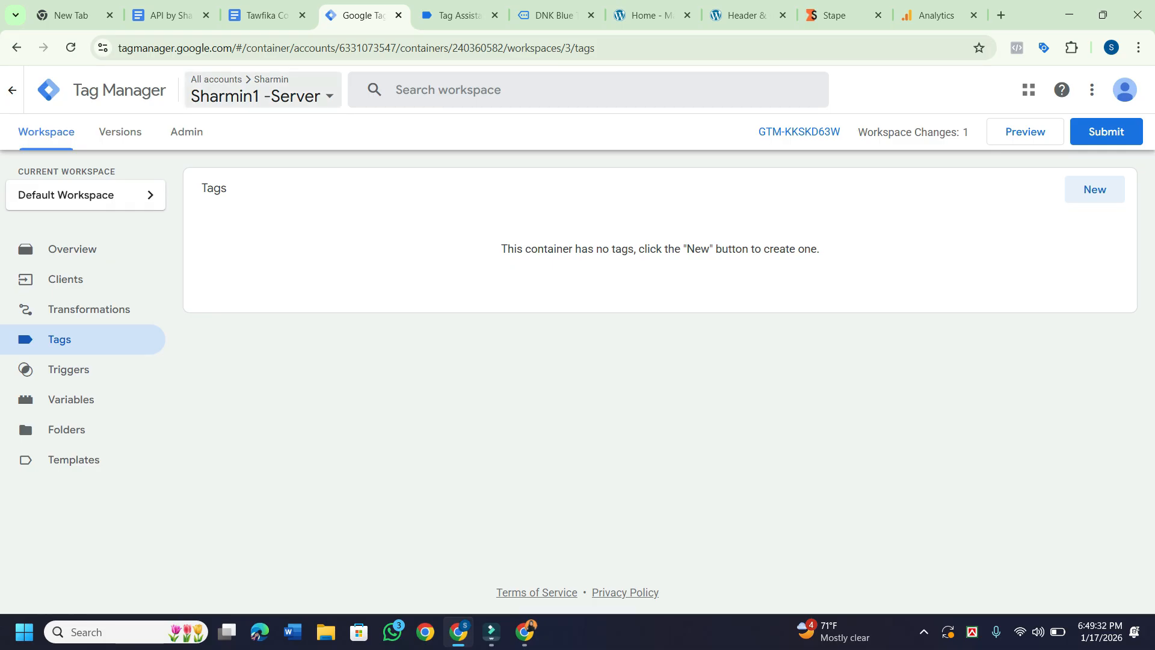
left_click(263, 90)
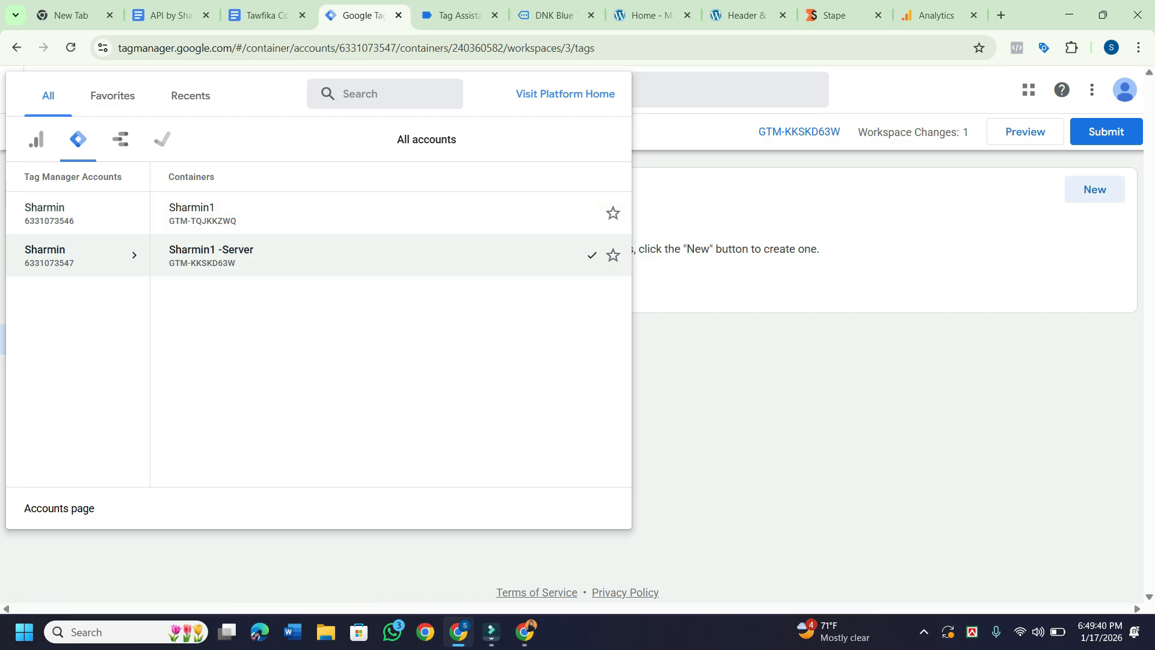
key("Escape")
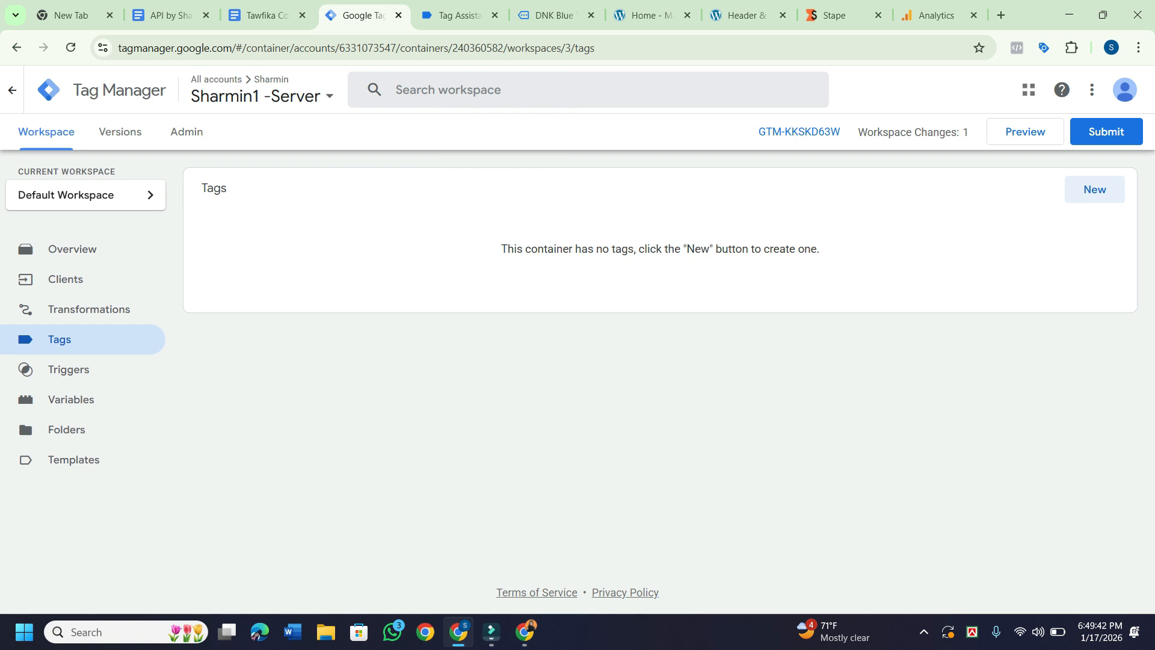